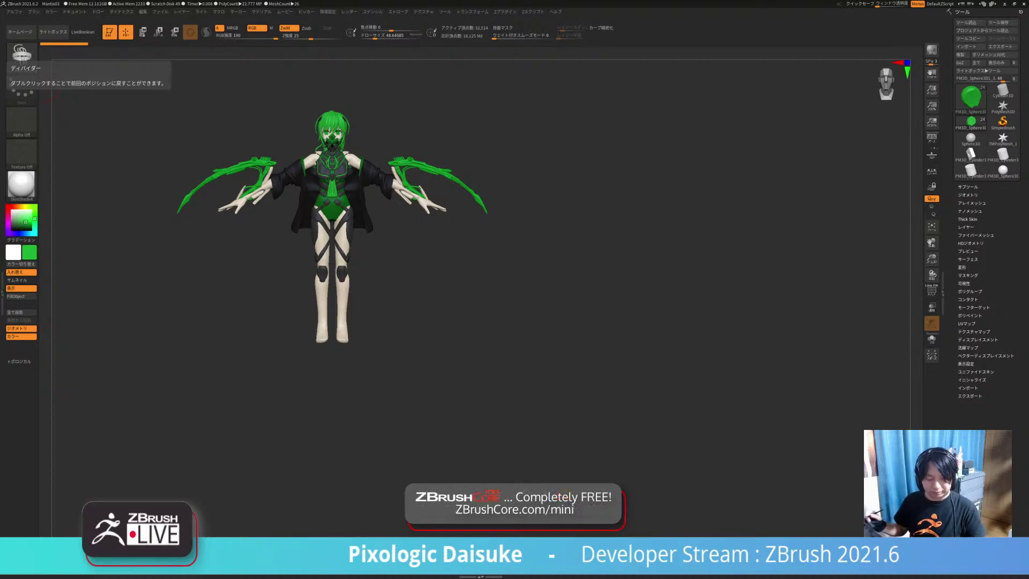
Step: Make the character's body mesh the active subtool and choose the SnakeHook brush
left_click_drag(160, 279, 209, 284)
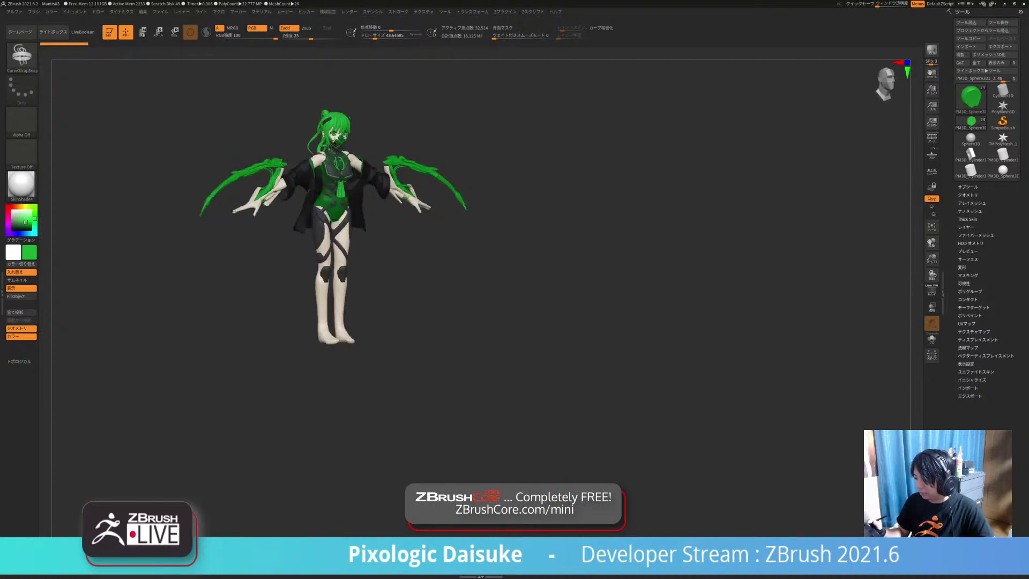
mouse_move(529, 292)
left_mouse_down()
mouse_move(311, 287)
mouse_move(414, 316)
mouse_move(360, 314)
mouse_move(347, 301)
left_mouse_up()
left_click(343, 305, "alt")
mouse_move(347, 291)
right_mouse_down()
mouse_move(316, 293)
mouse_move(348, 298)
right_mouse_up()
key("f")
mouse_move(538, 339)
right_mouse_down()
mouse_move(552, 338)
mouse_move(530, 330)
right_mouse_up()
mouse_move(614, 311)
right_mouse_down()
mouse_move(598, 318)
mouse_move(621, 312)
right_mouse_up()
key("b")
key("s")
key("k")
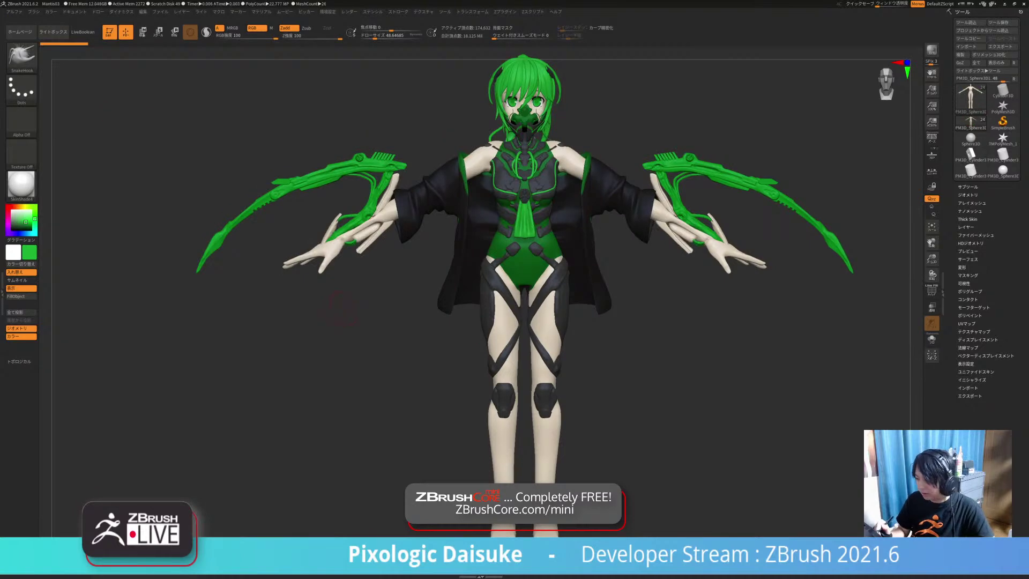
Step: Mask the legs of the body mesh and invert the mask to protect the torso and arms instead
right_click_drag(342, 309, 178, 285, "alt")
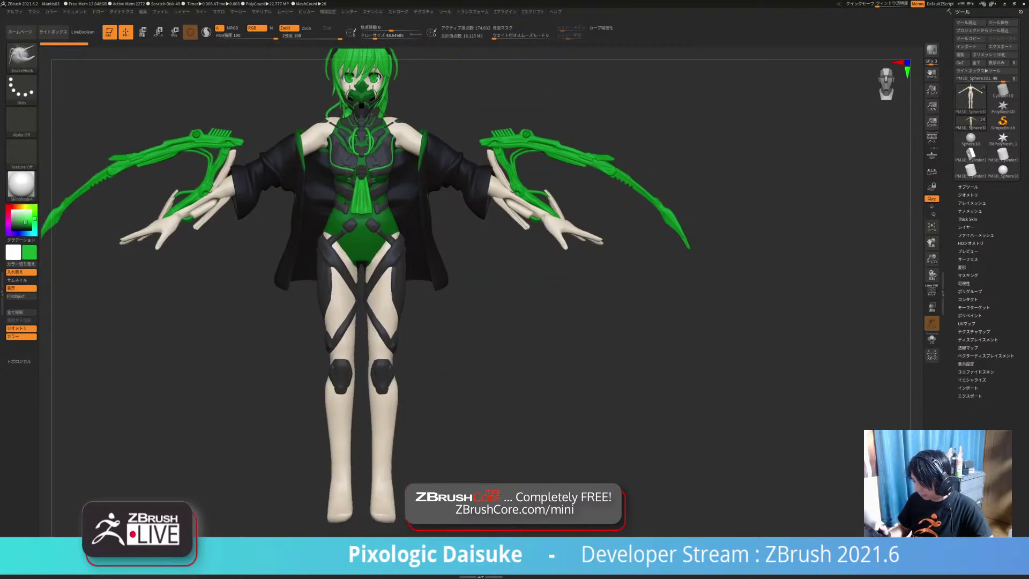
right_click_drag(434, 437, 444, 396, "ctrl")
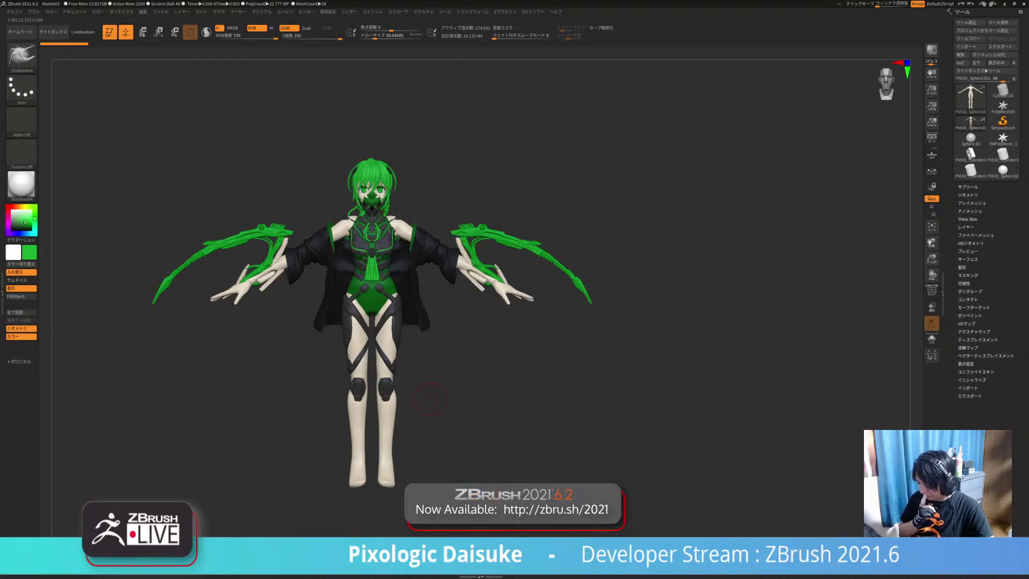
left_click_drag(440, 511, 278, 275, "ctrl")
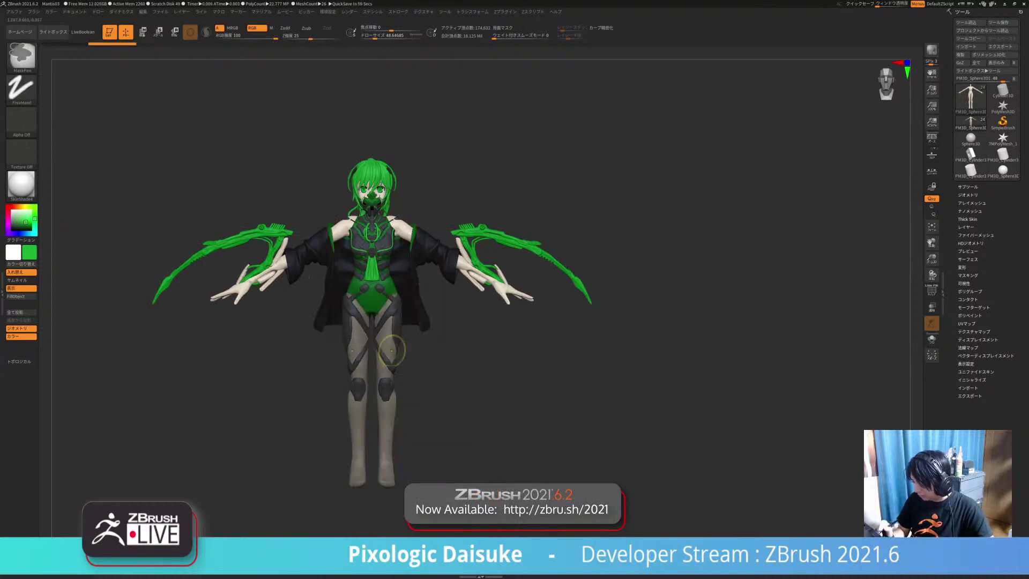
left_click(489, 368, "ctrl")
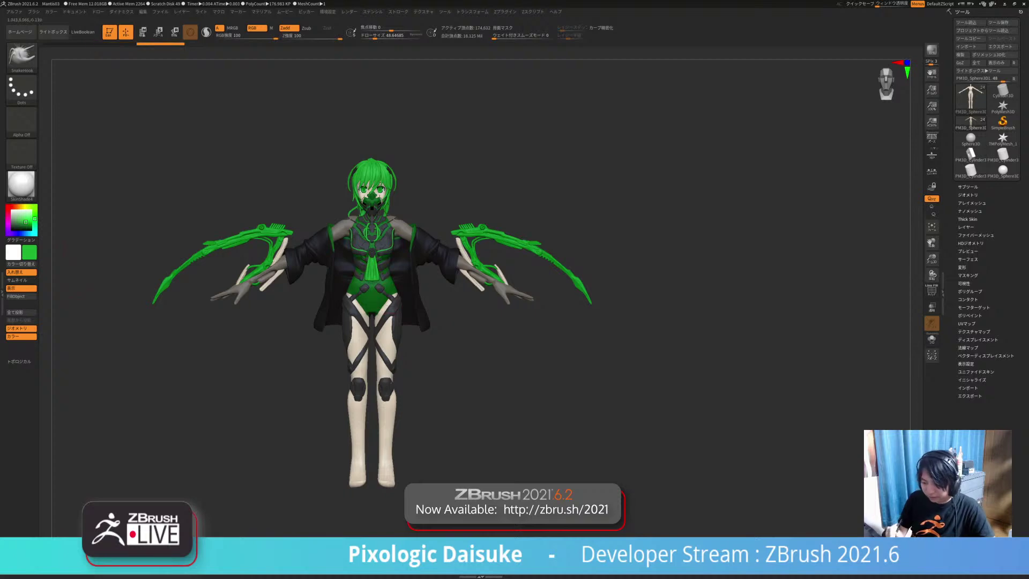
Step: Switch the interface language to English and fill the unmasked legs with dark green-grey (R 41, G 48, B 42)
left_click_drag(15, 224, 12, 227)
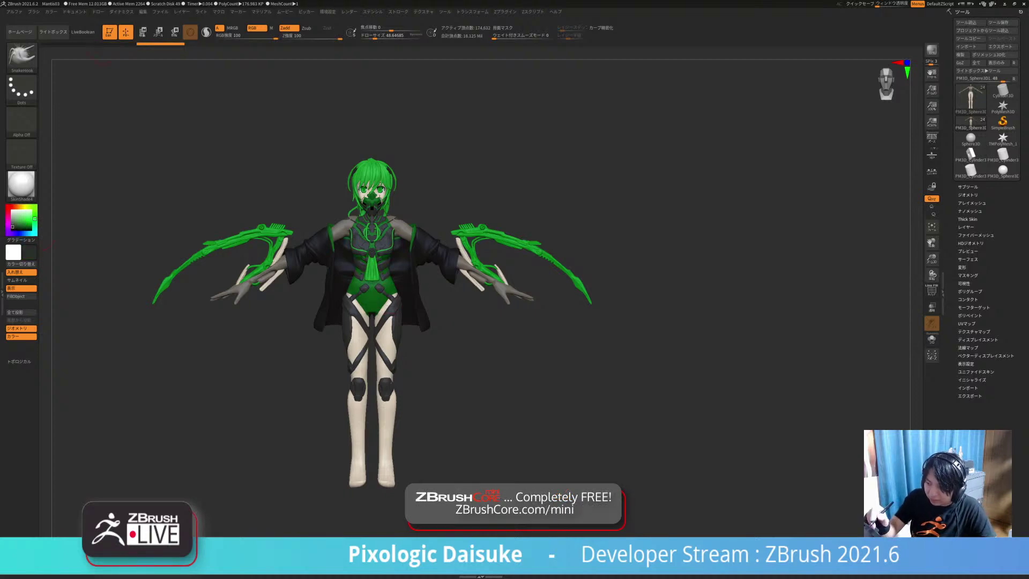
left_click(328, 12)
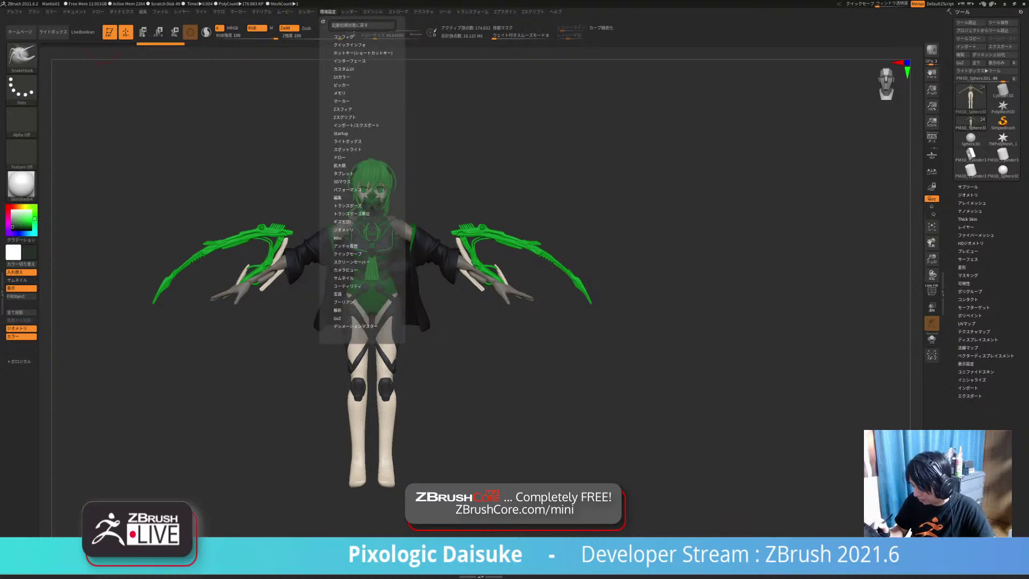
left_click(337, 294)
left_click(362, 302)
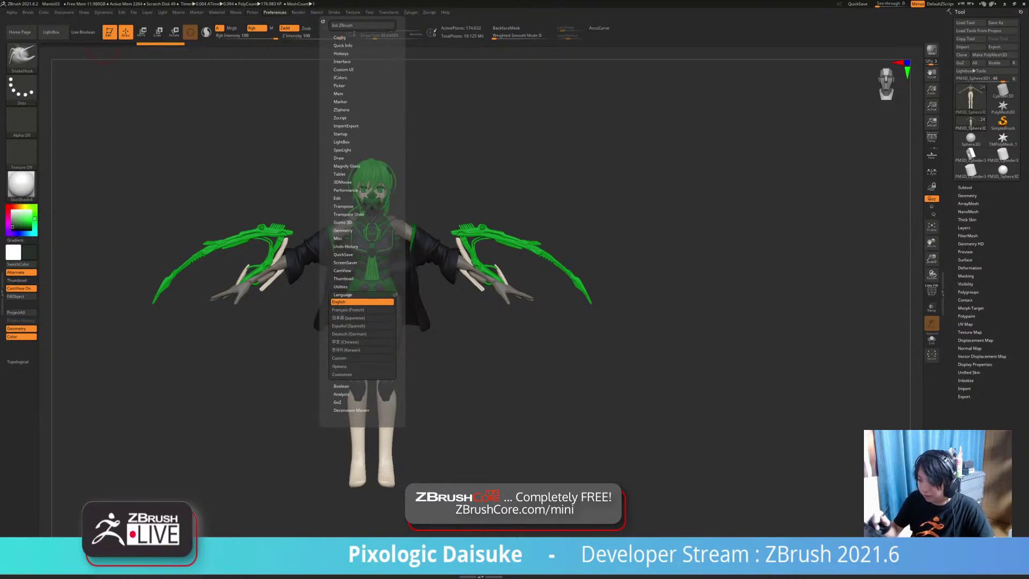
left_click(44, 12)
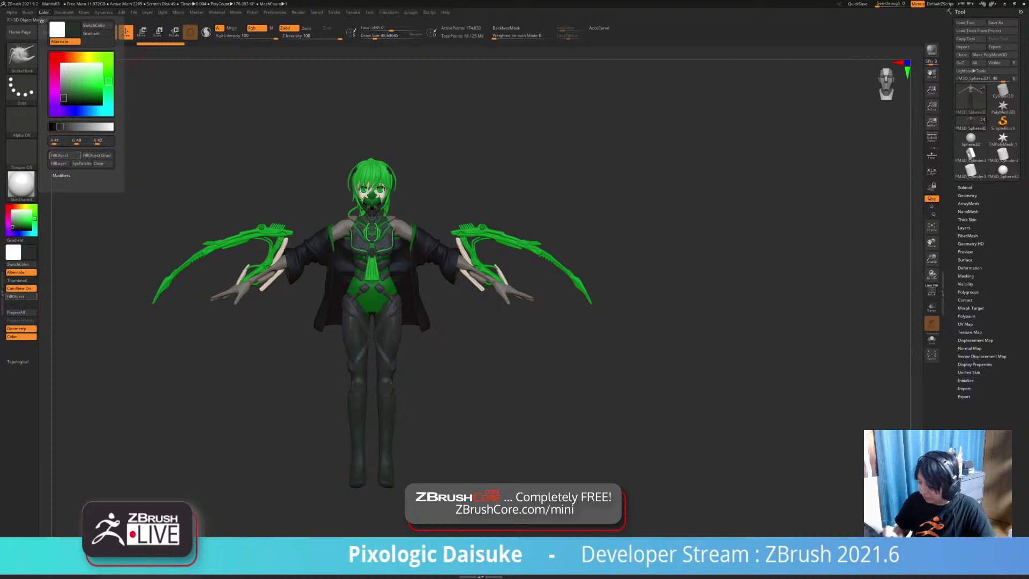
left_click_drag(475, 386, 434, 402, "alt")
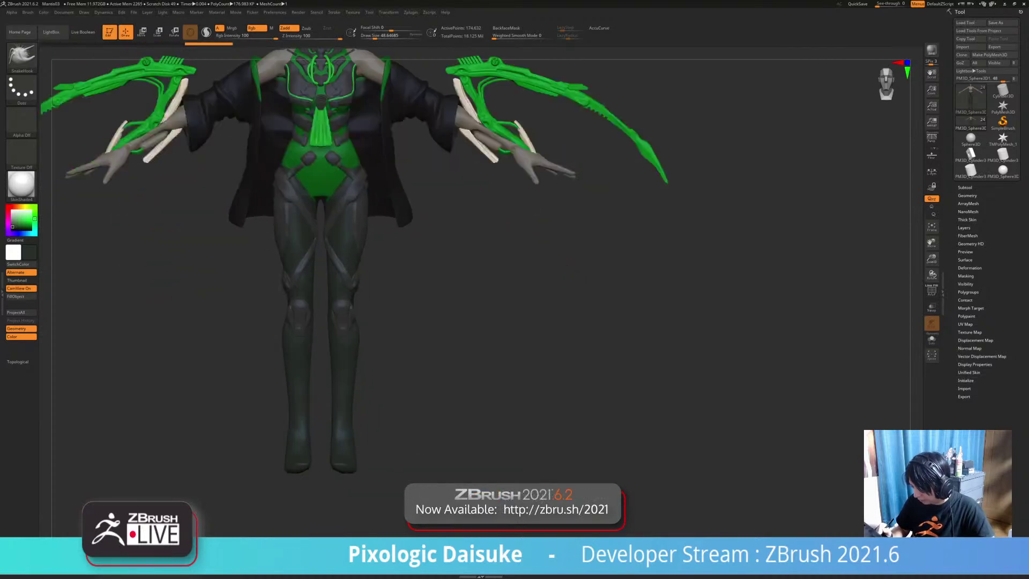
Step: Sample a near-black colour (R 26, G 26, B 26) and fill the unmasked legs with it
key("c")
key("c")
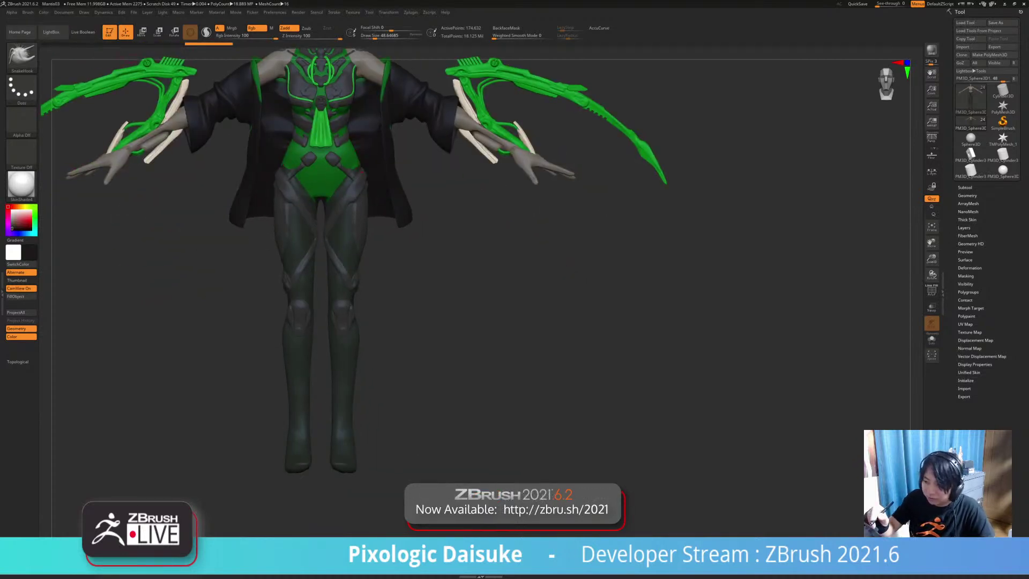
left_click(64, 12)
left_click(44, 12)
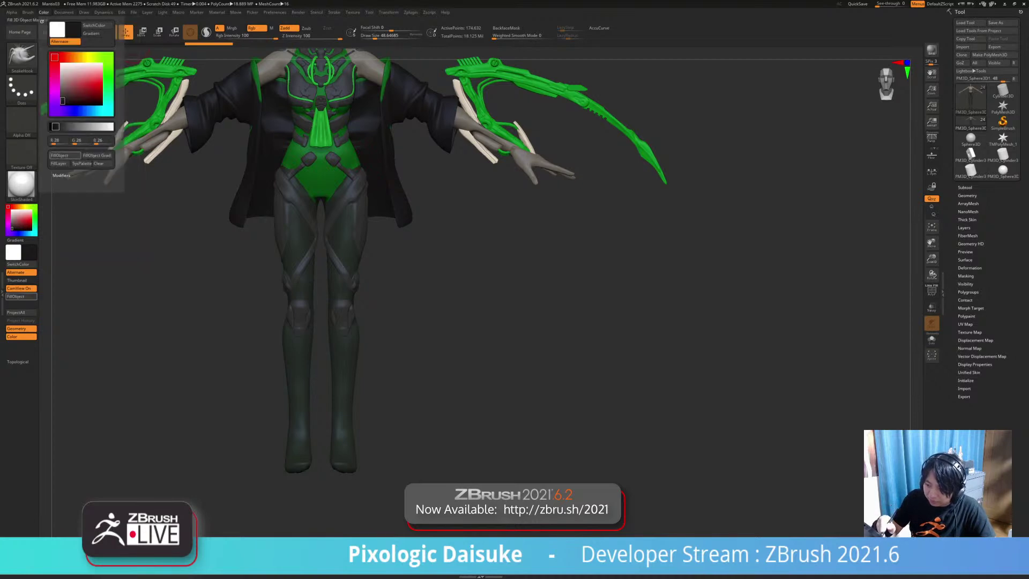
left_click(60, 156)
Step: Pick a slightly lighter neutral dark grey and fill the unmasked legs with it
left_click_drag(439, 375, 490, 377)
left_click_drag(12, 229, 12, 224)
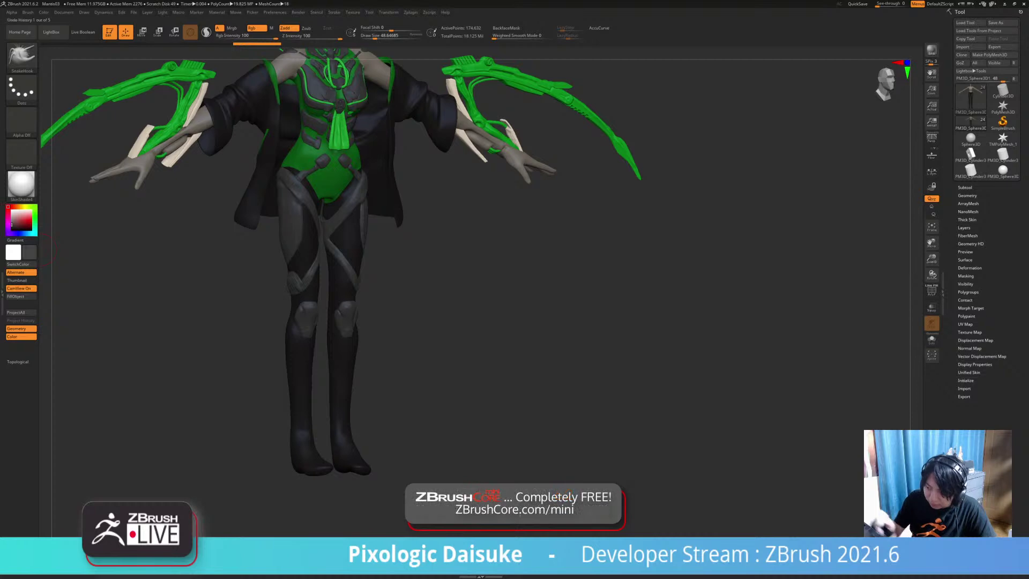
left_click(43, 12)
left_click(65, 155)
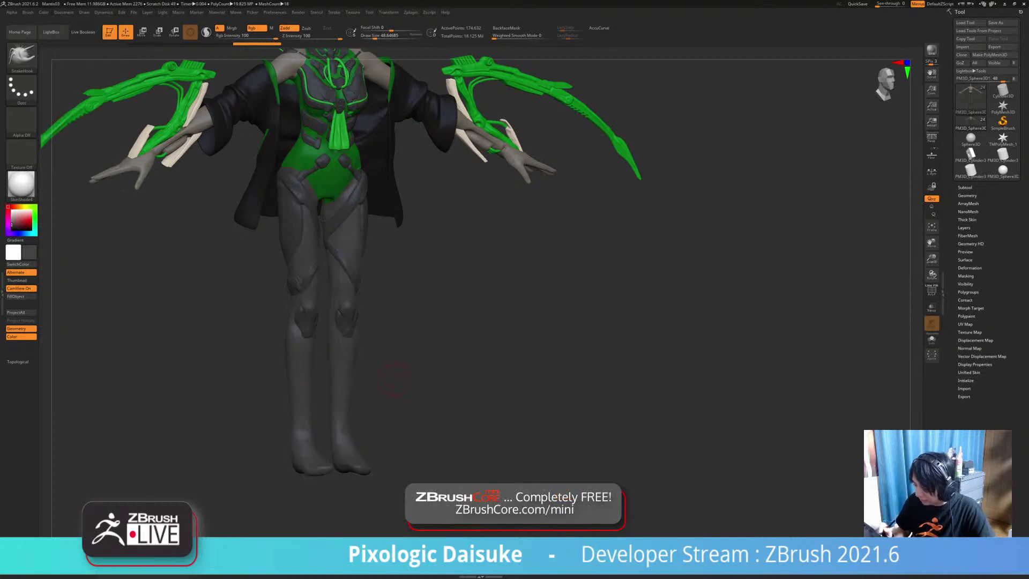
left_click_drag(394, 380, 410, 379)
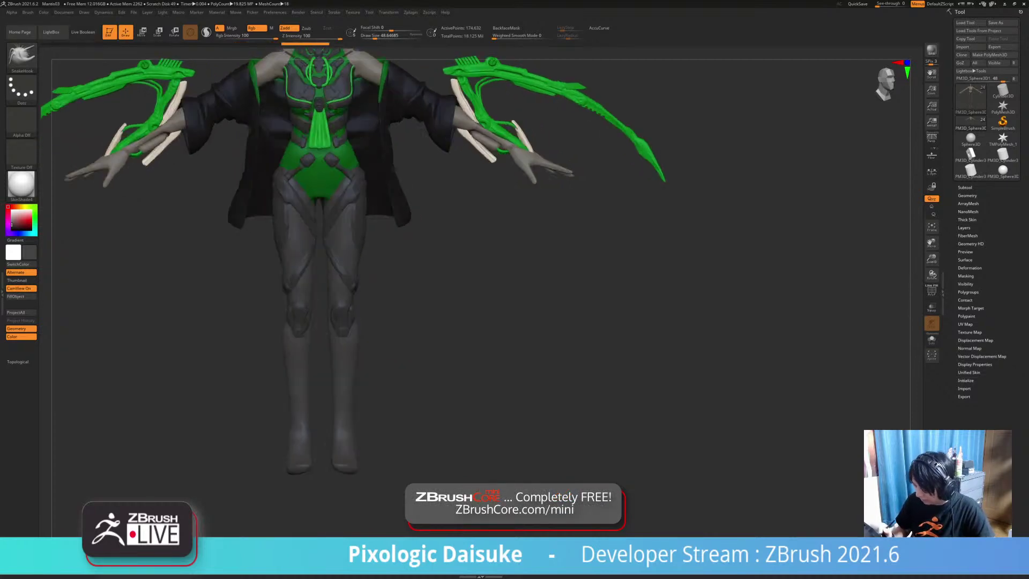
Step: Isolate the body mesh with Solo and display its polyframe
left_click(22, 57)
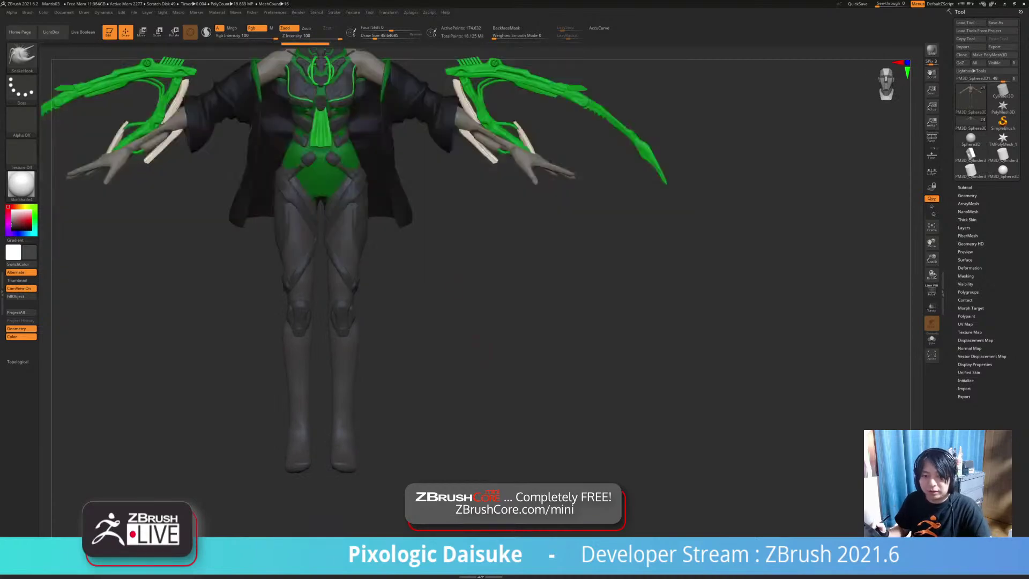
left_click(476, 357)
left_click(476, 356)
left_click_drag(476, 356, 623, 477)
left_click(600, 426)
left_click(931, 290)
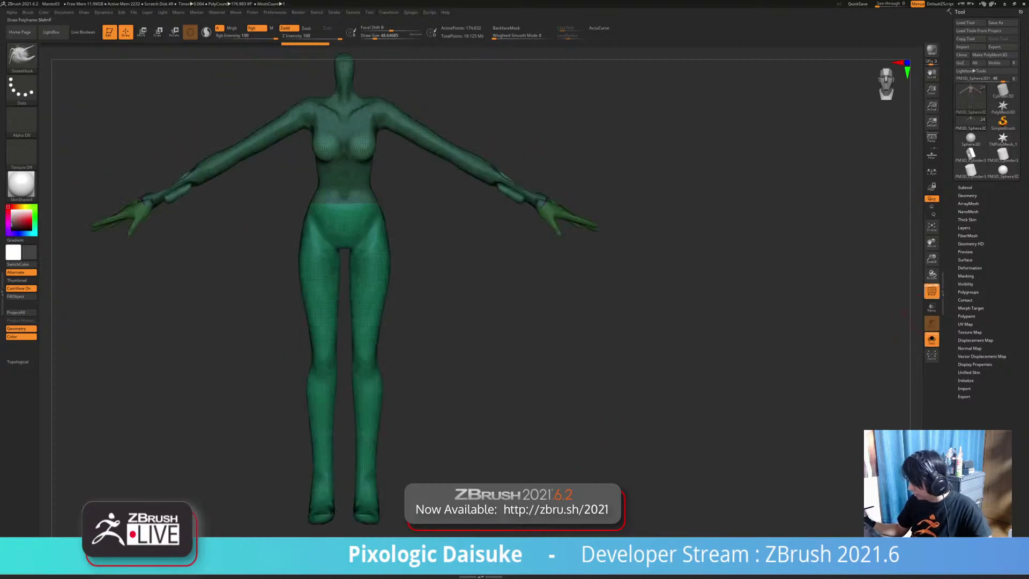
Step: Run ZRemesher on the isolated body mesh
left_click_drag(443, 271, 443, 235, "alt")
left_click_drag(472, 284, 496, 378, "alt")
left_click_drag(536, 343, 509, 359)
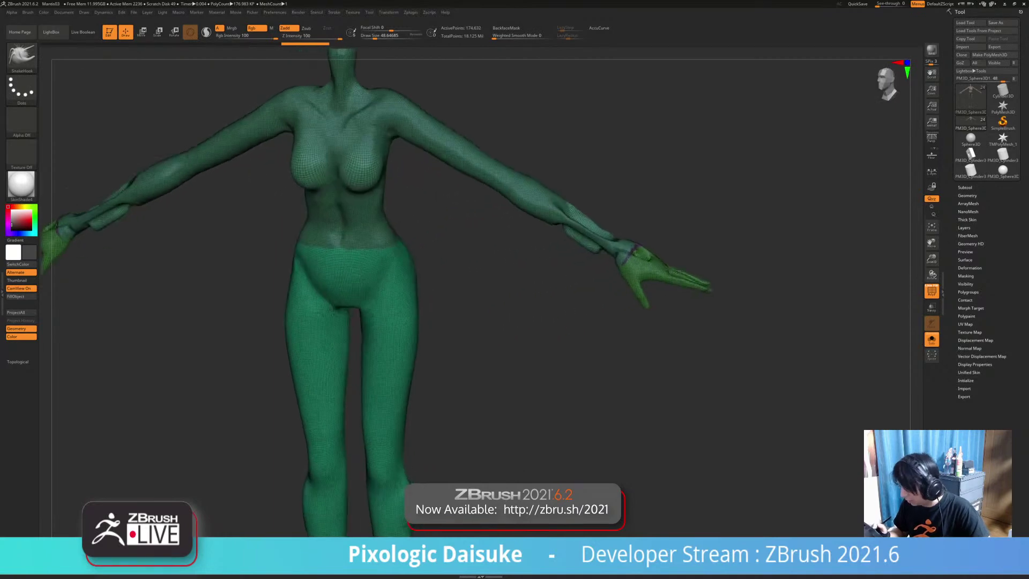
right_click_drag(509, 359, 476, 300, "ctrl")
right_click_drag(477, 482, 482, 493, "shift")
mouse_move(482, 493)
right_mouse_down("alt")
mouse_move(453, 332)
mouse_move(471, 386)
right_mouse_up("alt")
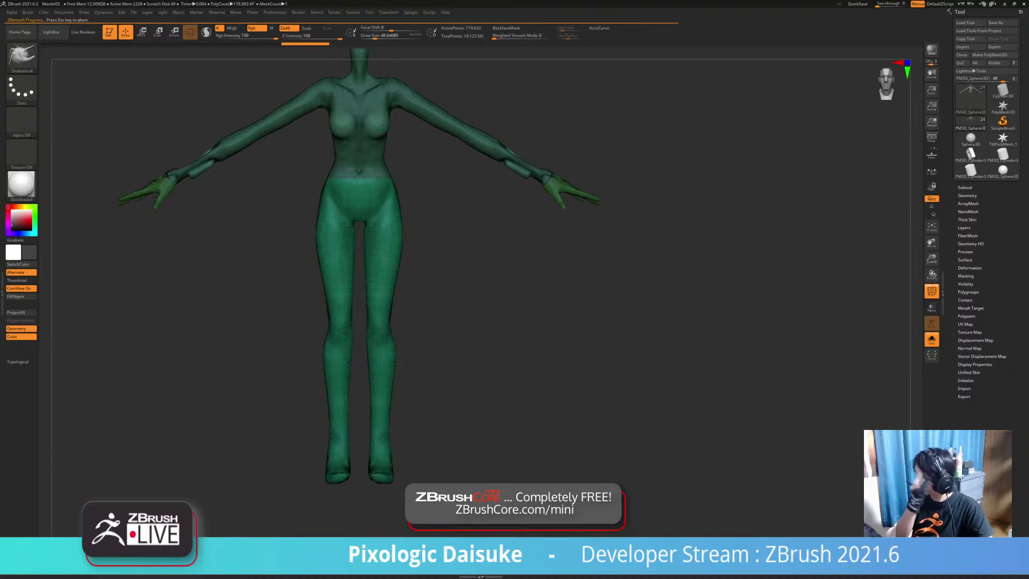
Step: Mask the remeshed torso and arms, fill the legs with dark grey, and turn off the polyframe display
mouse_move(438, 506)
left_mouse_down("ctrl")
mouse_move(252, 242)
mouse_move(230, 174)
mouse_move(239, 170)
left_mouse_up("ctrl")
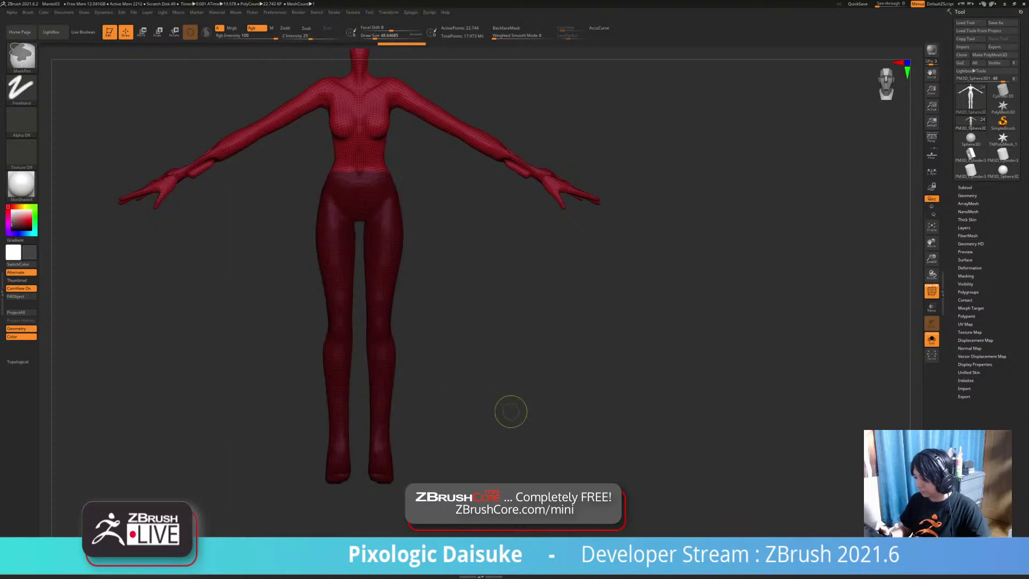
left_click(448, 382, "ctrl")
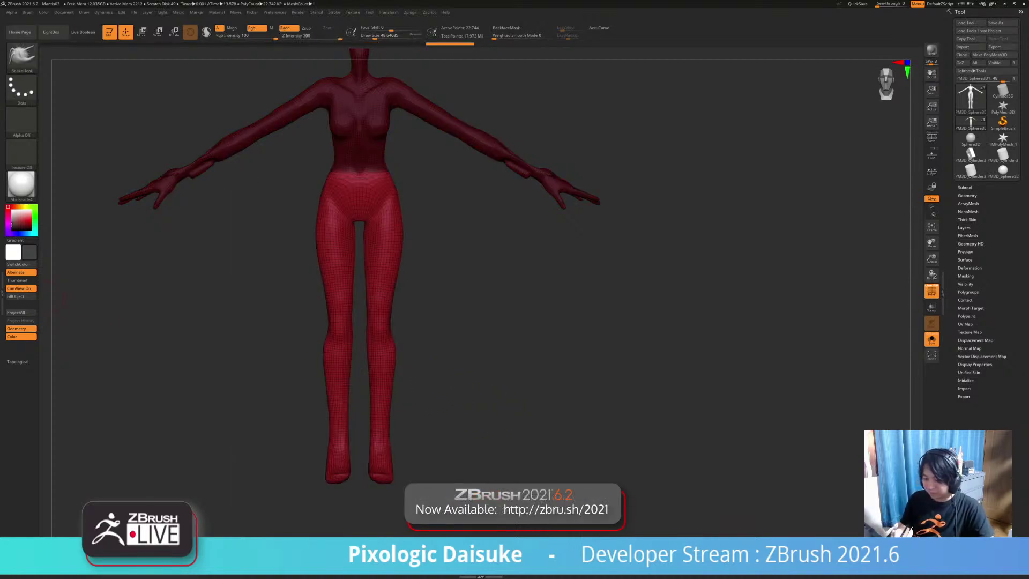
key("ctrl+w")
left_click_drag(481, 321, 481, 351, "ctrl")
key("shift+f")
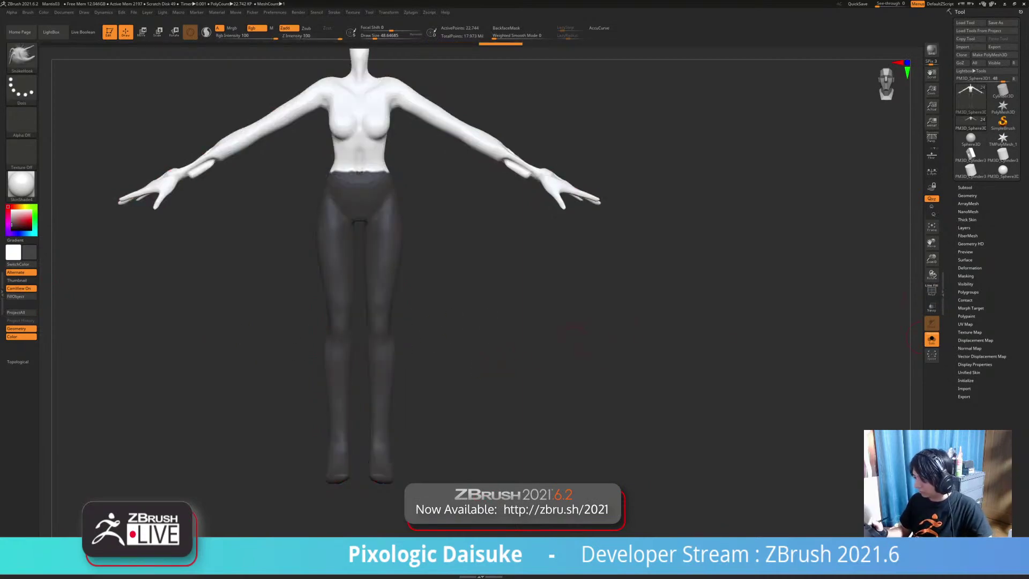
Step: Turn off Solo to show the whole character again and leave the body mesh unmasked
left_click(932, 338)
left_click_drag(560, 355, 581, 356)
left_click_drag(459, 267, 487, 360, "alt")
left_click(467, 355, "ctrl")
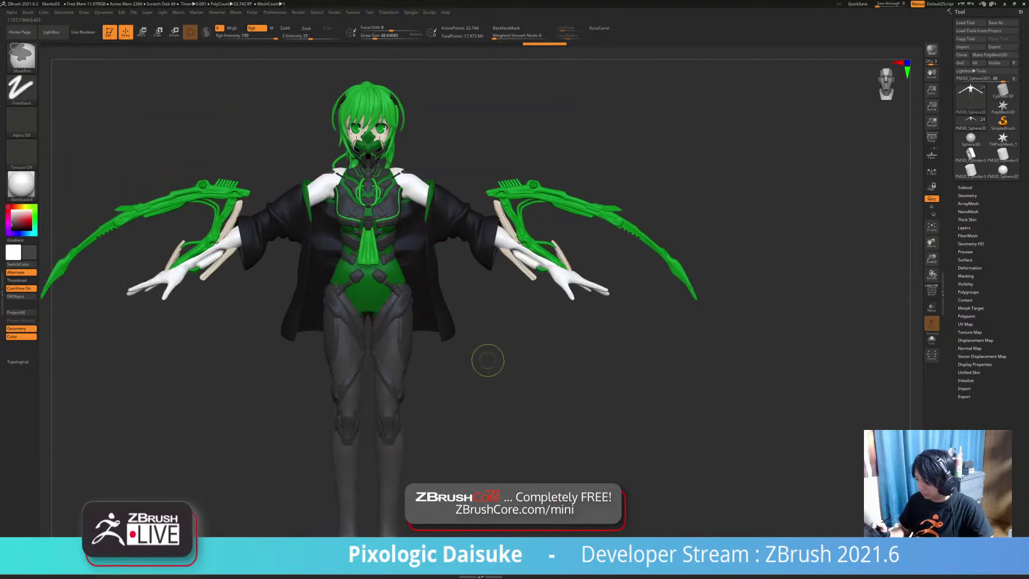
left_click(490, 359, "ctrl")
left_click(490, 359, "ctrl")
Step: Sample the beige of the forearm part and fill the entire body mesh with it
left_click_drag(30, 252, 211, 267)
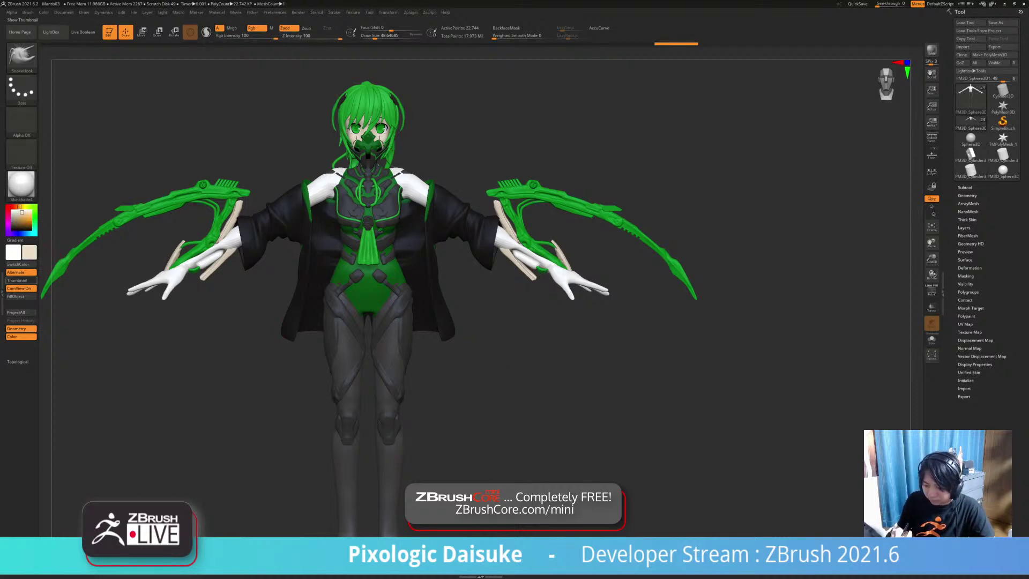
left_click(16, 297)
left_click_drag(469, 348, 478, 312, "alt")
Step: Mask the body except for the legs and fill the legs with a sampled near-black colour
left_click(457, 294, "ctrl")
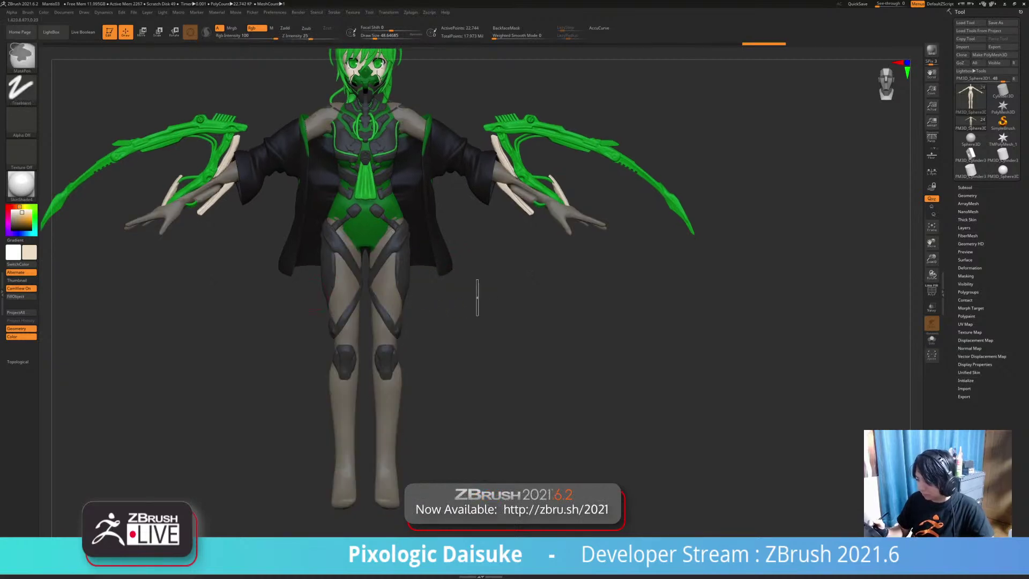
mouse_move(454, 513)
left_mouse_down("ctrl")
mouse_move(316, 394)
mouse_move(283, 184)
left_mouse_up("ctrl")
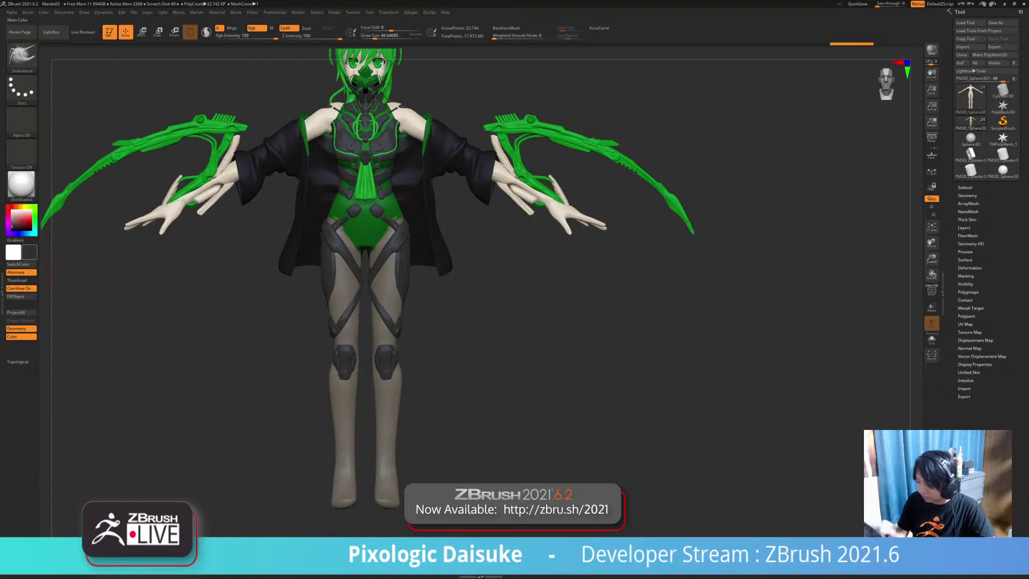
key("alt+s")
key("alt+s")
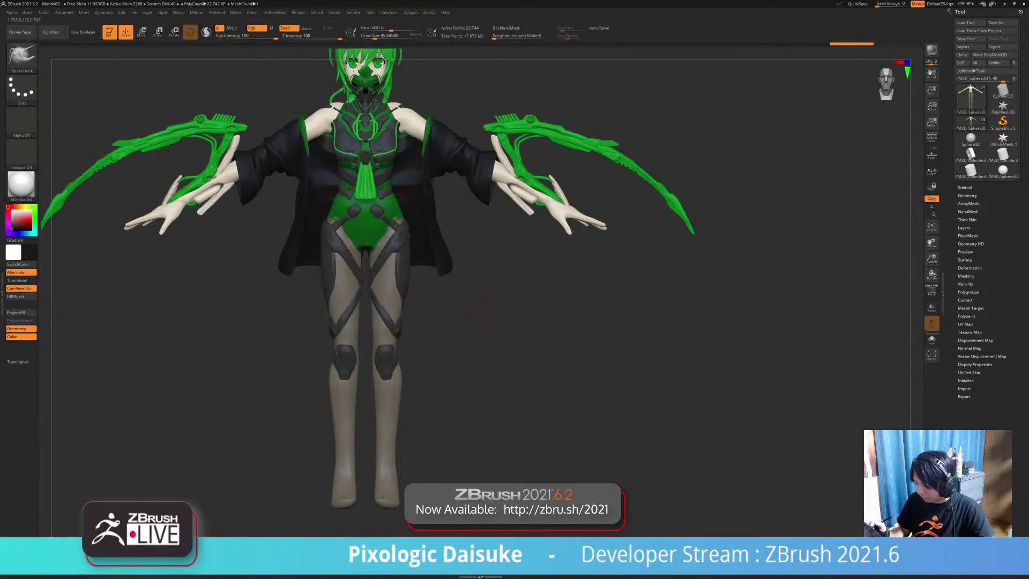
left_click(490, 321, "ctrl")
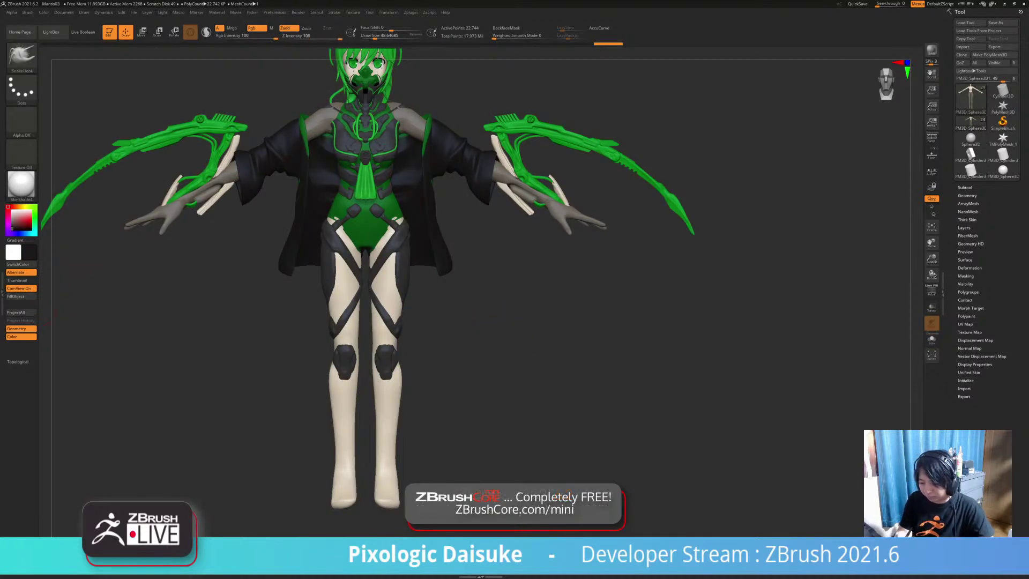
left_click(483, 335, "ctrl")
left_click_drag(493, 363, 475, 369, "ctrl")
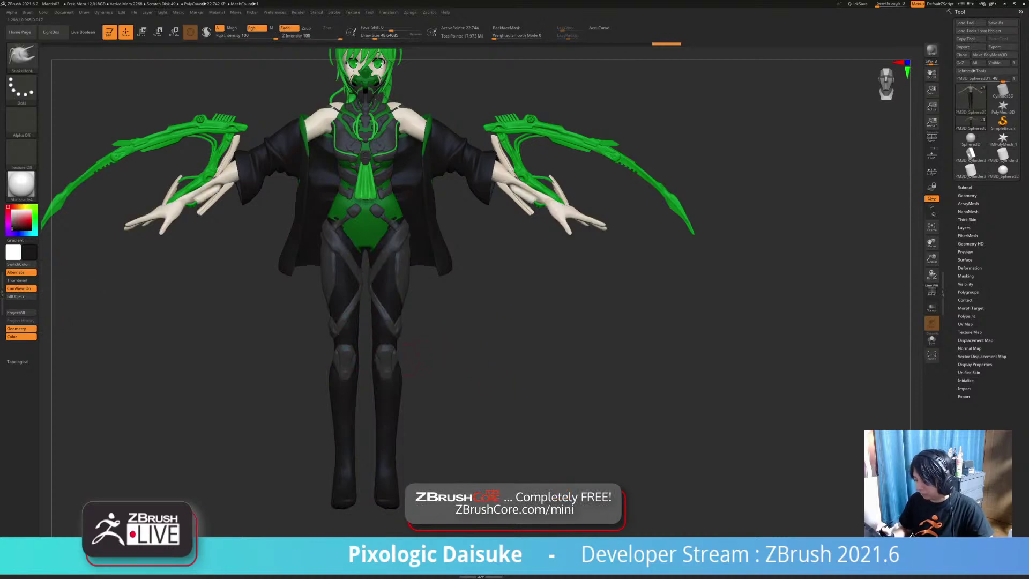
Step: Refill the legs with a slightly lighter dark grey and clear the mask on the torso and arms
left_click(11, 224)
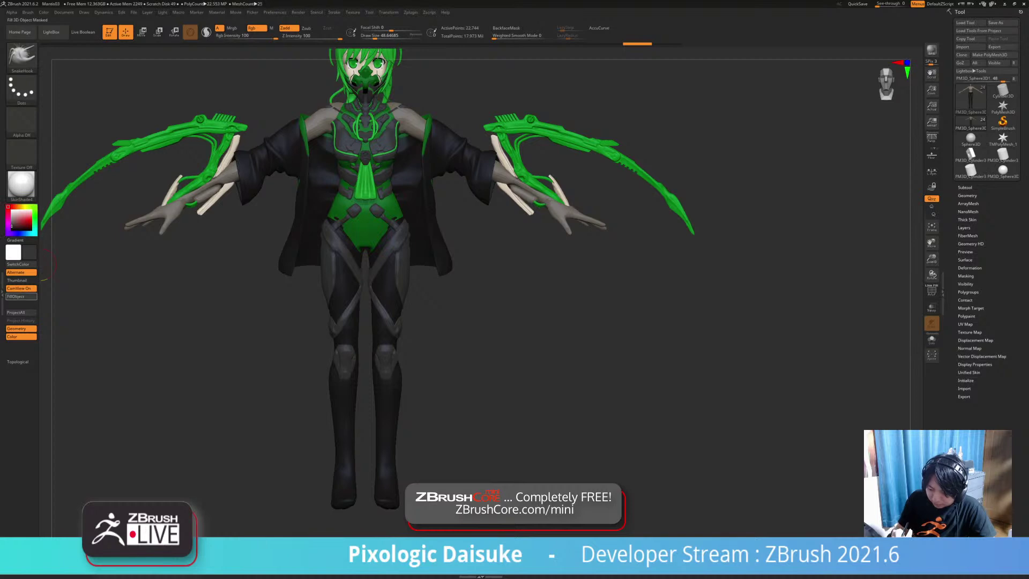
left_click(19, 296)
left_click_drag(493, 359, 518, 359)
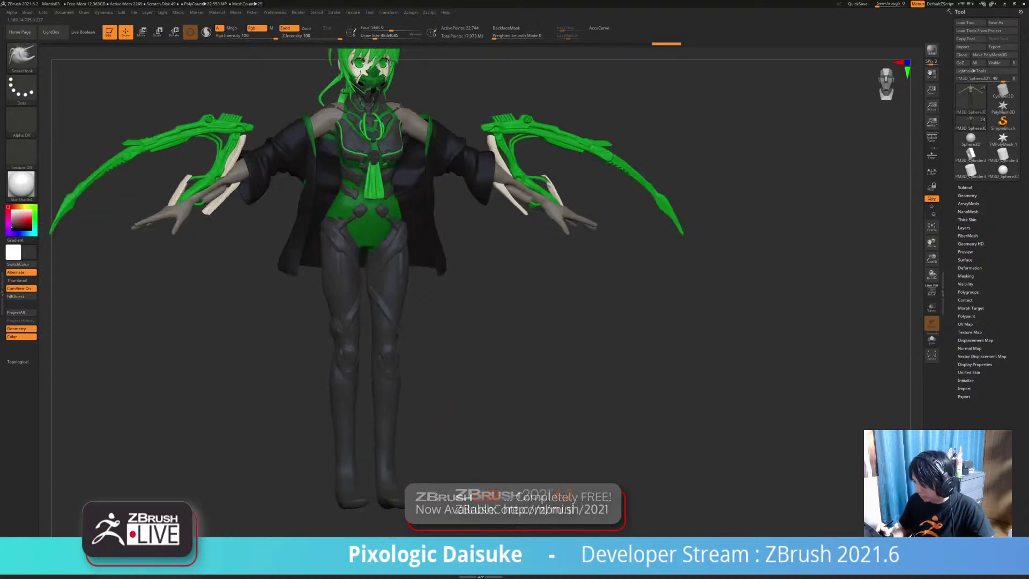
mouse_move(518, 411)
left_mouse_down()
mouse_move(493, 414)
mouse_move(519, 413)
left_mouse_up()
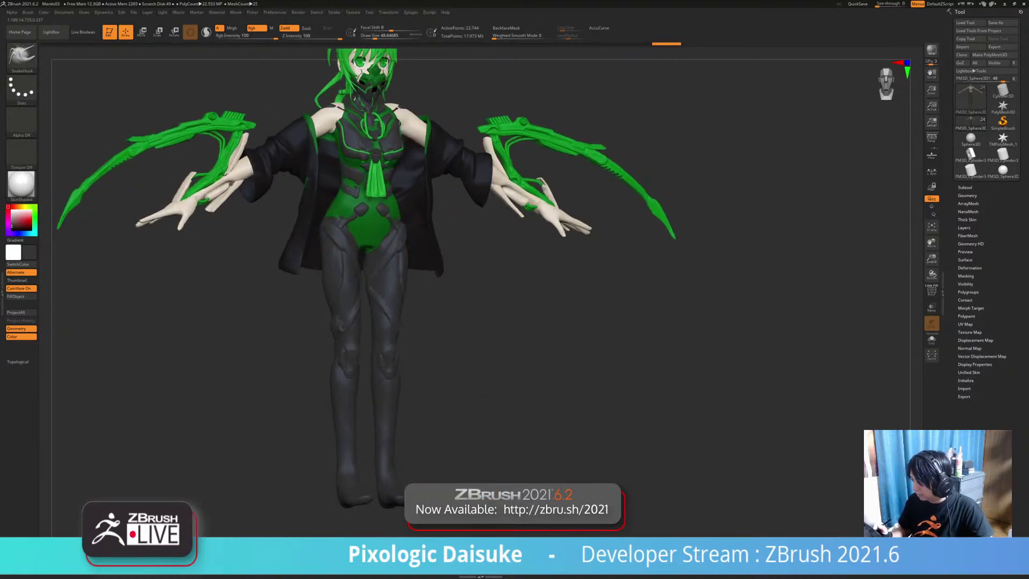
left_click_drag(493, 328, 464, 326)
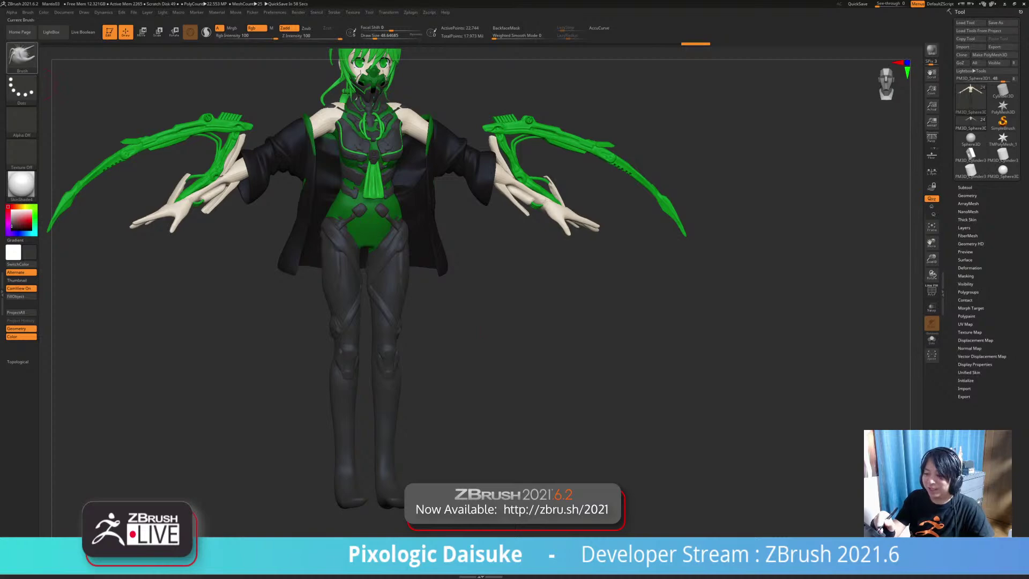
Step: Increase the SnakeHook brush's draw size for working on the lower legs
left_click(22, 55)
mouse_move(524, 387)
left_mouse_down()
mouse_move(495, 387)
mouse_move(524, 384)
left_mouse_up()
left_click_drag(499, 343, 498, 264, "alt")
left_click(382, 37)
left_click_drag(403, 347, 389, 295, "alt")
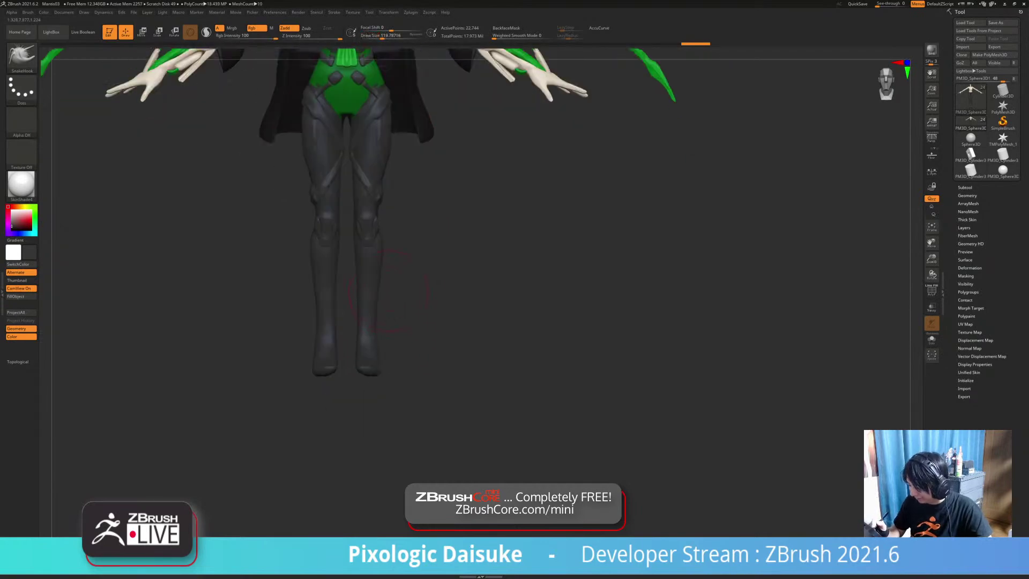
Step: Isolate the separate sculpted mesh covering the legs, examine its whole shape, and bring the other parts back into view
right_click_drag(382, 263, 382, 286, "ctrl")
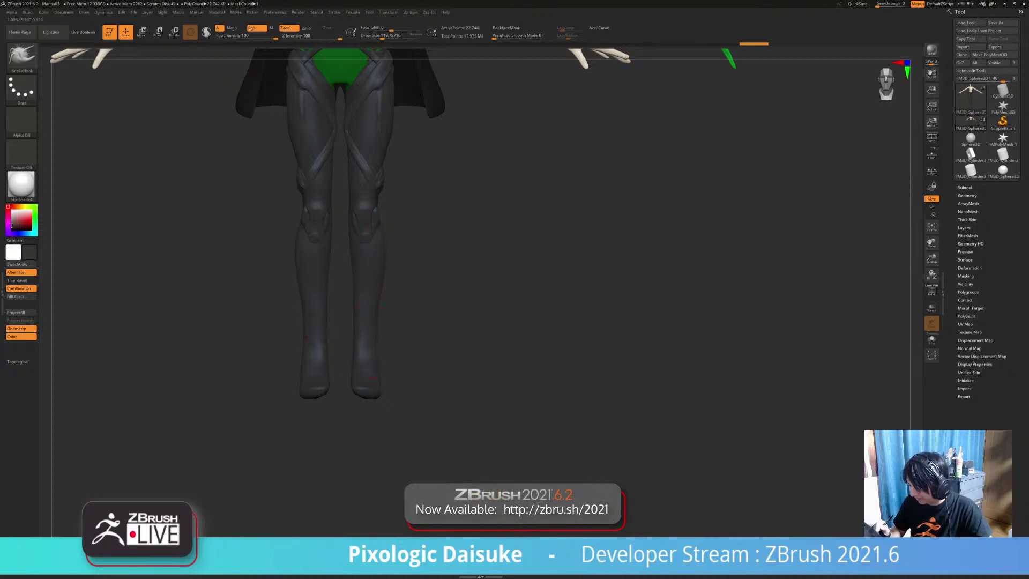
left_click_drag(434, 294, 292, 301)
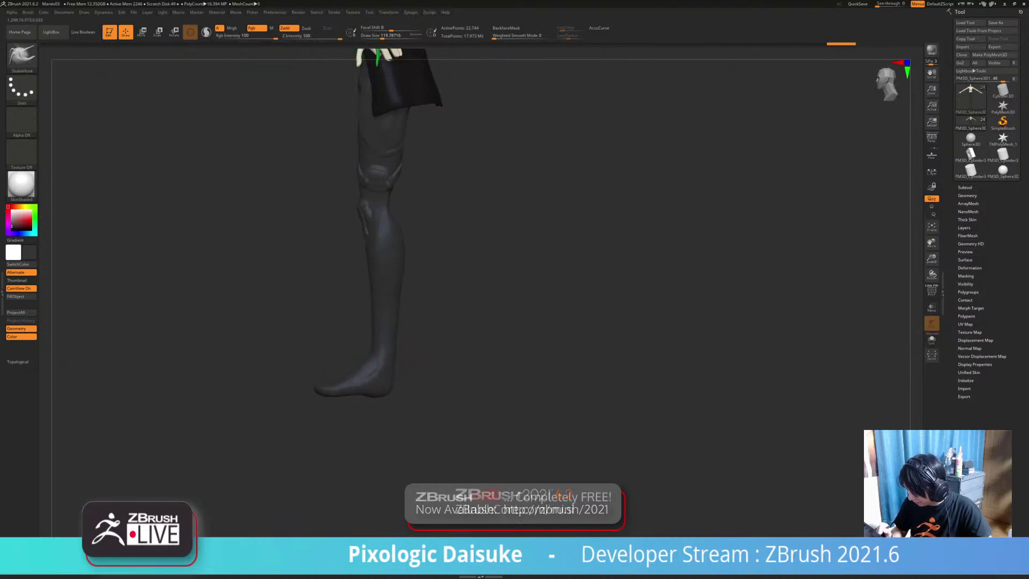
left_click(373, 362, "alt")
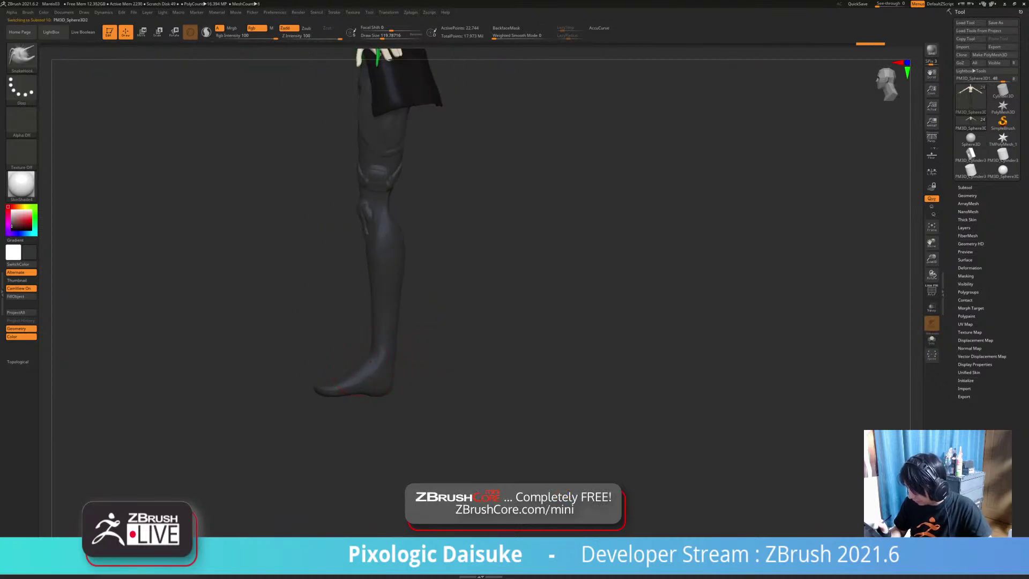
left_click_drag(433, 387, 440, 331, "alt")
left_click(931, 339)
right_click_drag(343, 423, 334, 372, "ctrl")
left_click_drag(334, 372, 451, 380)
right_click_drag(422, 355, 431, 375, "ctrl")
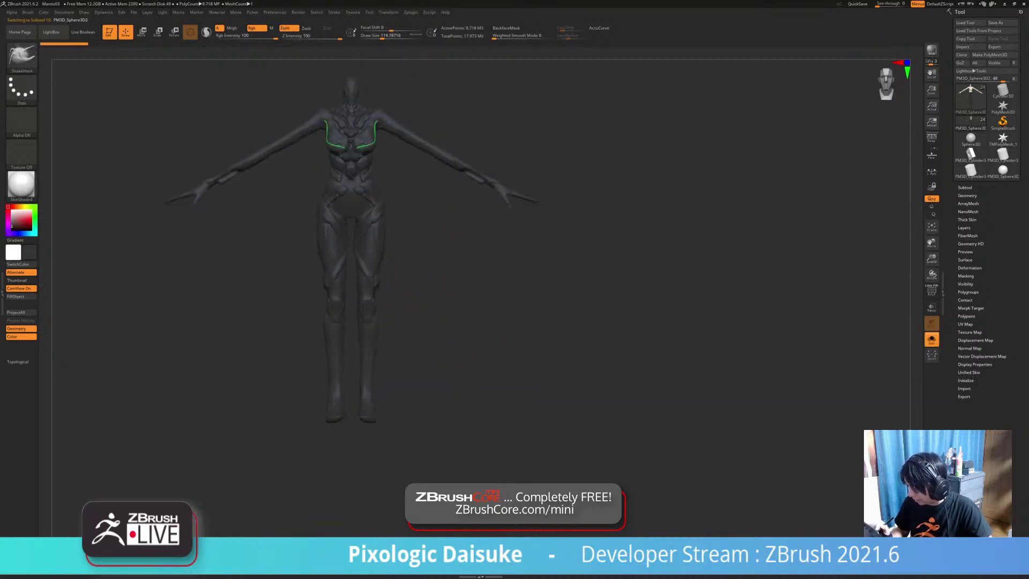
key("ctrl+shift+s")
mouse_move(433, 370)
left_mouse_down()
mouse_move(458, 371)
mouse_move(413, 371)
mouse_move(431, 371)
left_mouse_up()
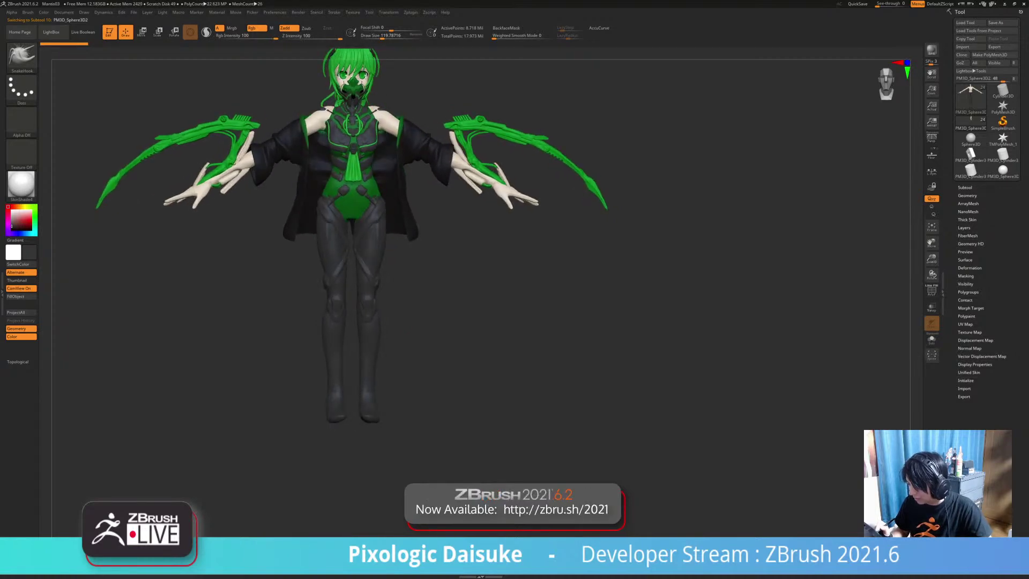
Step: Examine how the torso panels, bare shoulders, coat sleeves and forearms fit together on the full character
left_click(482, 370)
left_click(482, 370)
mouse_move(482, 370)
left_mouse_down()
mouse_move(584, 369)
mouse_move(471, 375)
left_mouse_up()
left_click(396, 209, "alt")
mouse_move(460, 394)
right_mouse_down()
mouse_move(364, 396)
mouse_move(374, 418)
mouse_move(370, 378)
mouse_move(458, 378)
right_mouse_up()
right_click_drag(376, 179, 382, 216, "ctrl")
key("alt+s")
right_click_drag(461, 214, 525, 231)
right_click_drag(407, 306, 448, 319)
key("alt+s")
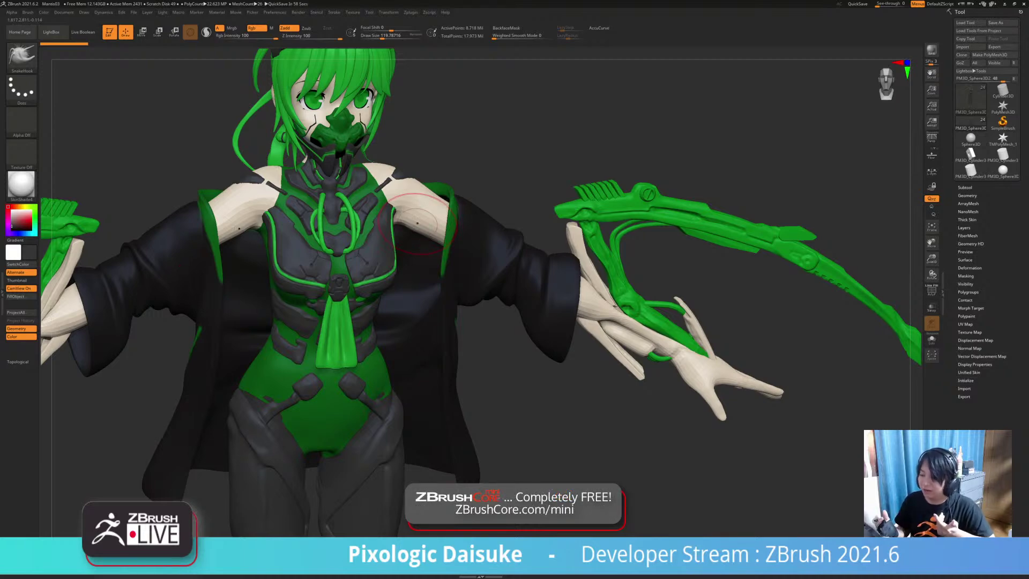
left_click(22, 57, "ctrl")
left_click(22, 57, "ctrl")
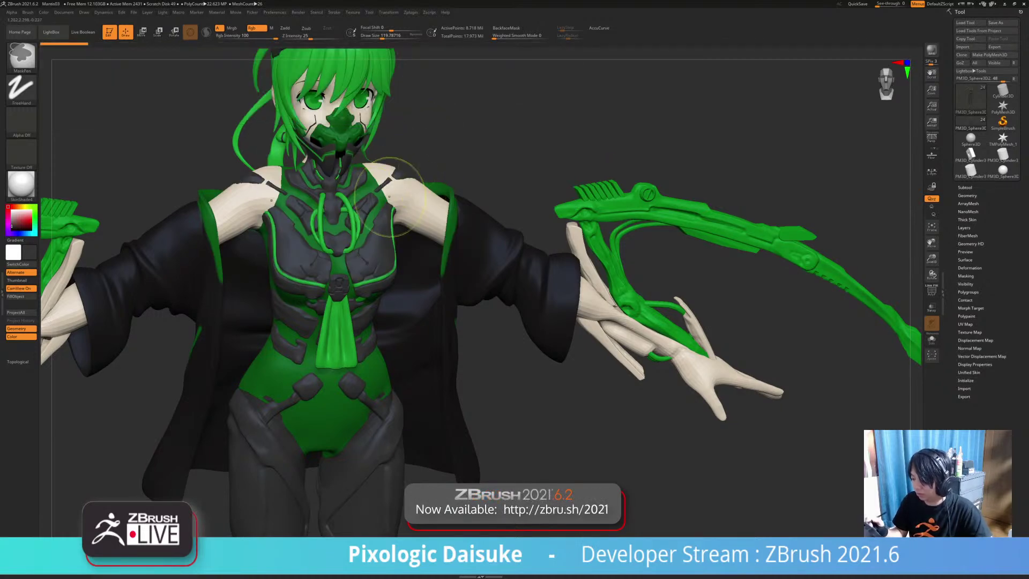
mouse_move(428, 269)
right_mouse_down("ctrl")
mouse_move(428, 209)
mouse_move(402, 215)
right_mouse_up("ctrl")
mouse_move(439, 317)
right_mouse_down("alt")
mouse_move(384, 324)
mouse_move(383, 269)
mouse_move(348, 257)
right_mouse_up("alt")
mouse_move(390, 198)
right_mouse_down("ctrl")
mouse_move(428, 428)
mouse_move(398, 213)
right_mouse_up("ctrl")
key("f")
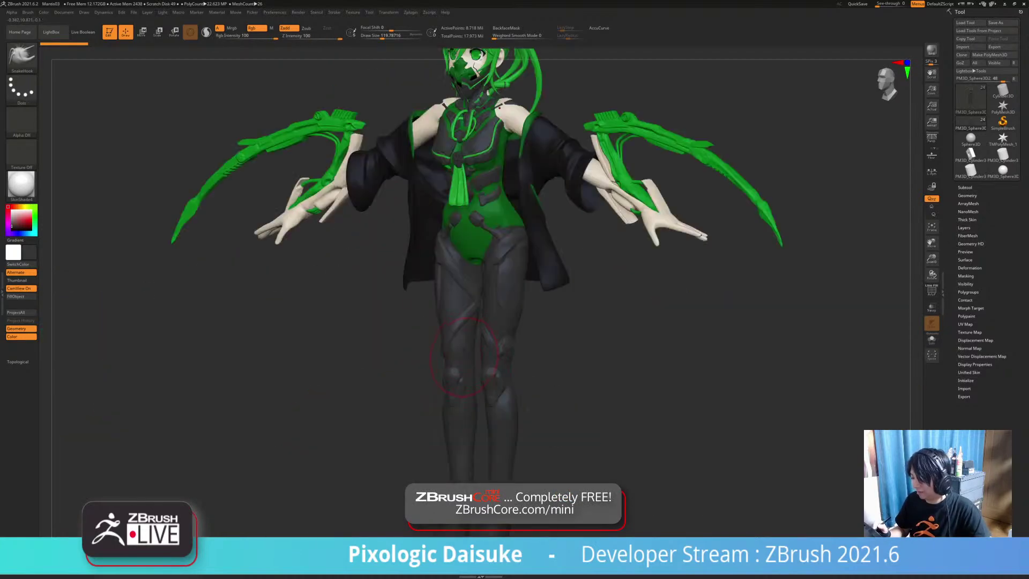
Step: Select the body mesh, subdivide it twice, and reduce the SnakeHook draw size to about 83
mouse_move(495, 198)
right_mouse_down("alt")
mouse_move(411, 289)
mouse_move(581, 292)
mouse_move(397, 324)
mouse_move(461, 321)
mouse_move(437, 322)
mouse_move(415, 304)
mouse_move(423, 287)
right_mouse_up("alt")
left_click(445, 217, "alt")
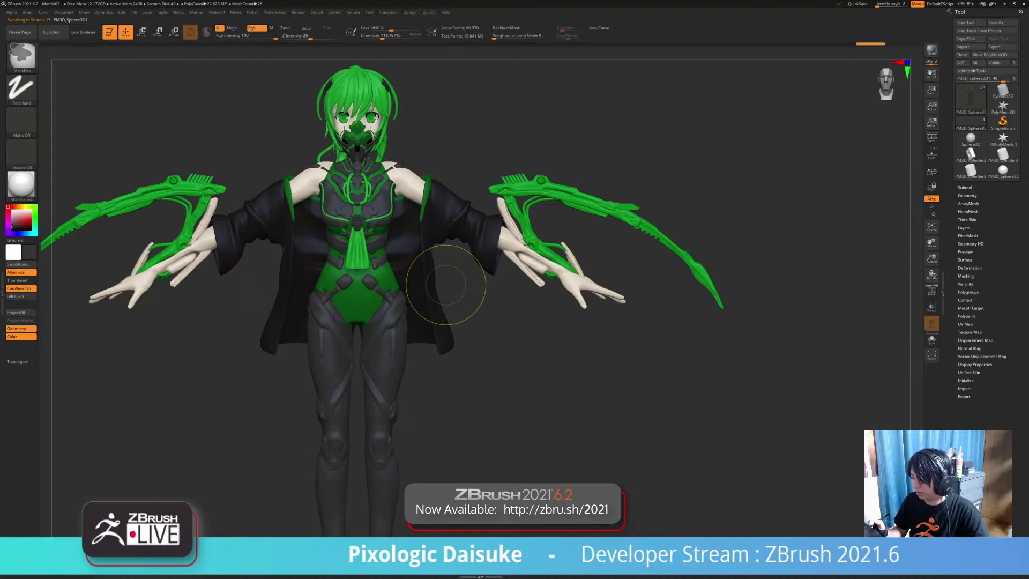
key("ctrl+d")
left_click(378, 36)
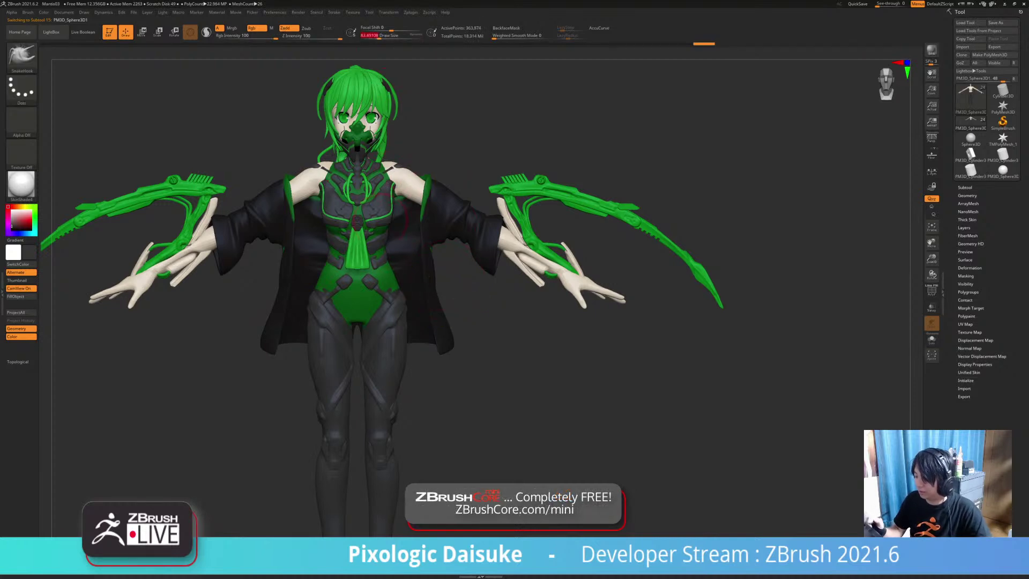
Step: Select the green waist mesh, undo the last stroke, and turn off the SnakeHook brush's Rgb before working on the hips again
right_click_drag(410, 329, 406, 220, "alt")
right_click_drag(360, 186, 396, 195)
left_click_drag(377, 195, 363, 195)
left_click(372, 177, "alt")
key("ctrl+z")
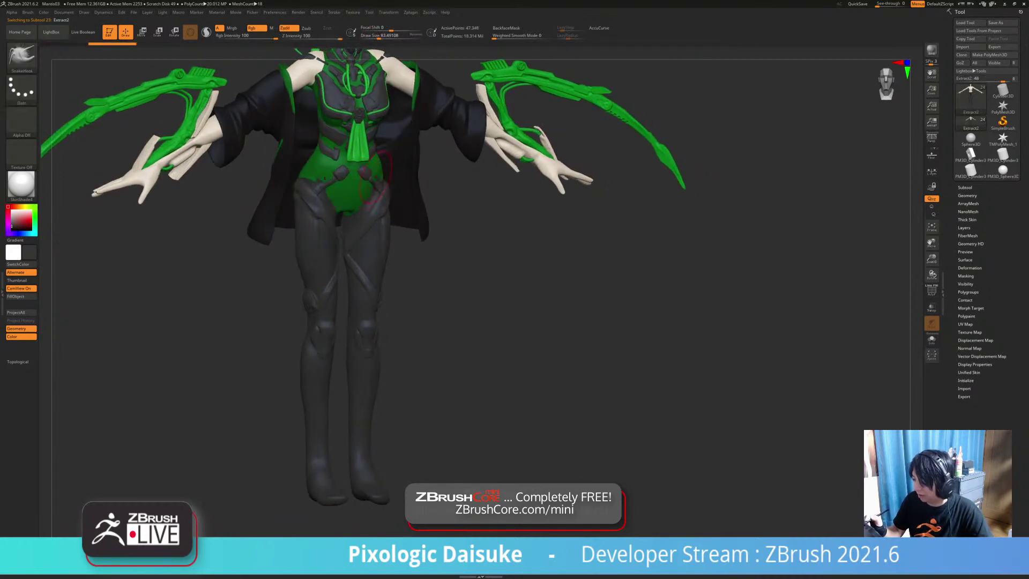
left_click(256, 29)
left_click_drag(361, 184, 364, 188)
mouse_move(364, 188)
right_mouse_down()
mouse_move(341, 180)
mouse_move(370, 242)
mouse_move(289, 235)
right_mouse_up()
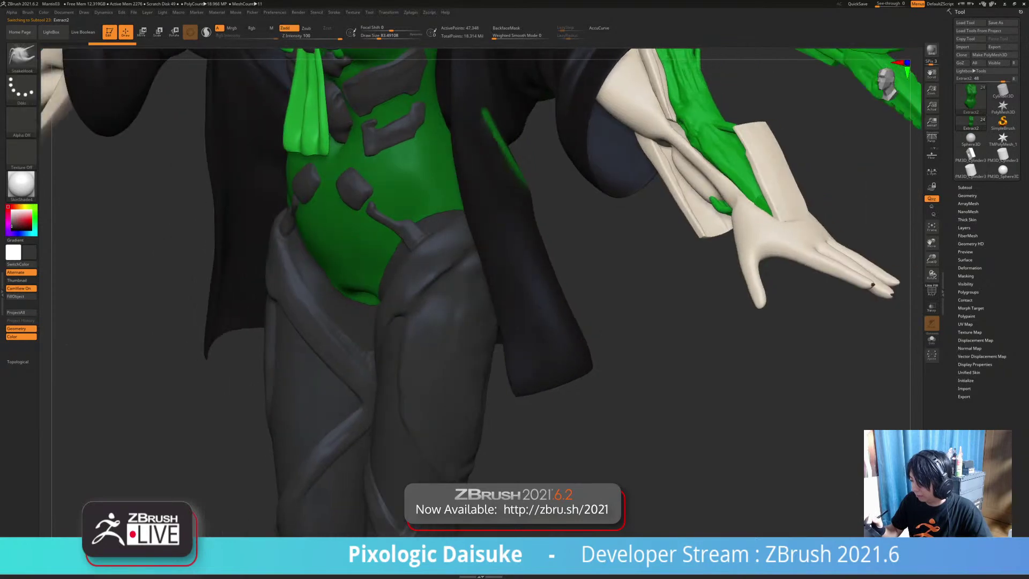
mouse_move(369, 241)
right_mouse_down("ctrl")
mouse_move(367, 179)
mouse_move(389, 185)
right_mouse_up("ctrl")
right_click_drag(402, 480, 377, 336, "alt")
Step: Select the body mesh again and duplicate it as a new subtool
left_click(377, 338, "alt")
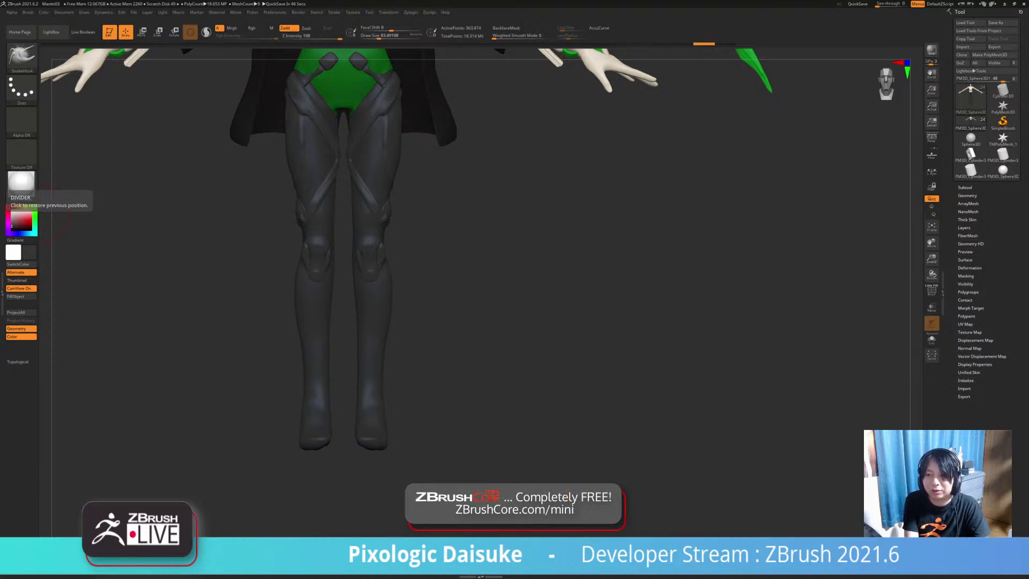
mouse_move(172, 236)
left_mouse_down()
mouse_move(59, 241)
mouse_move(188, 238)
left_mouse_up()
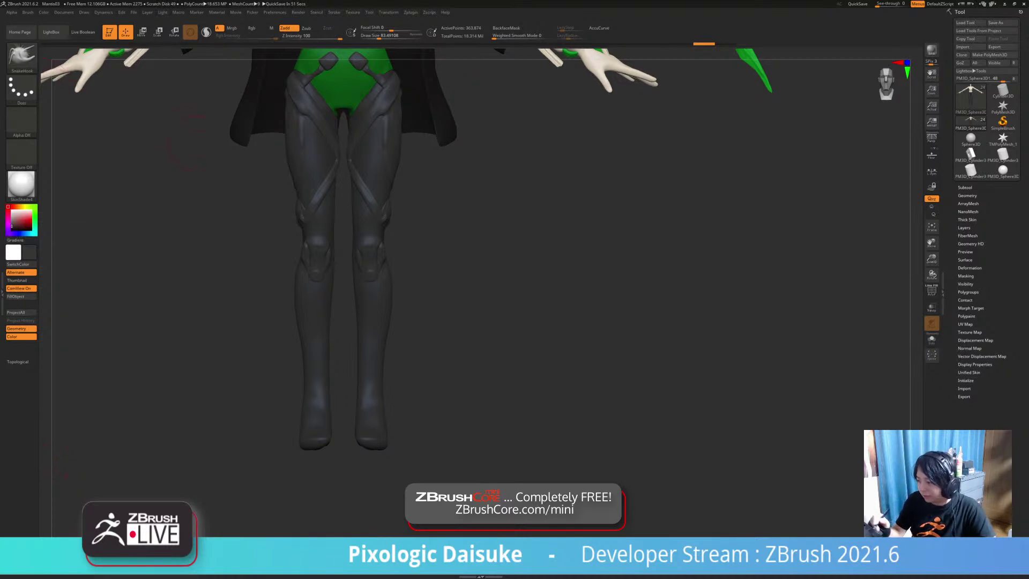
left_click(21, 54)
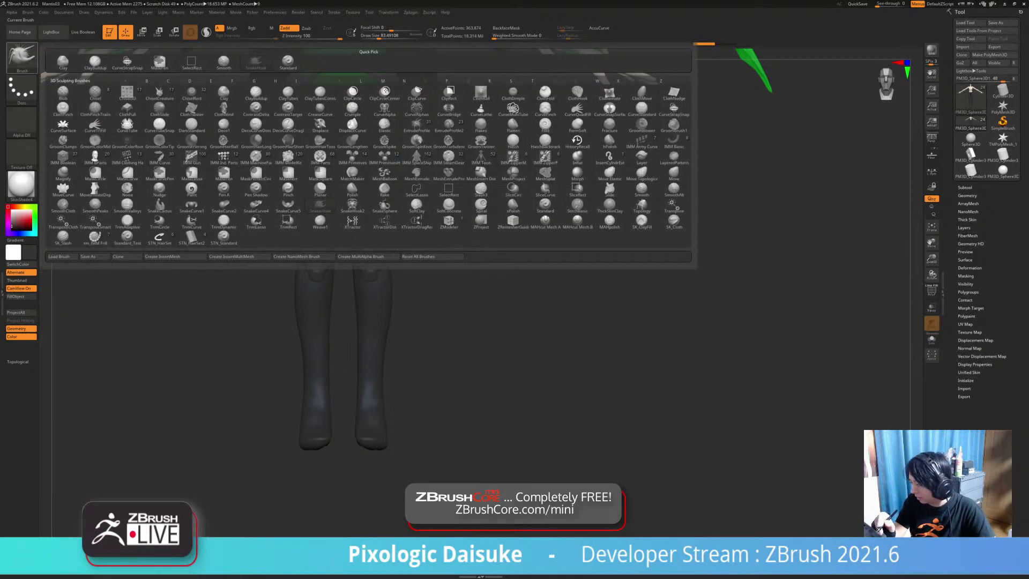
key("ctrl")
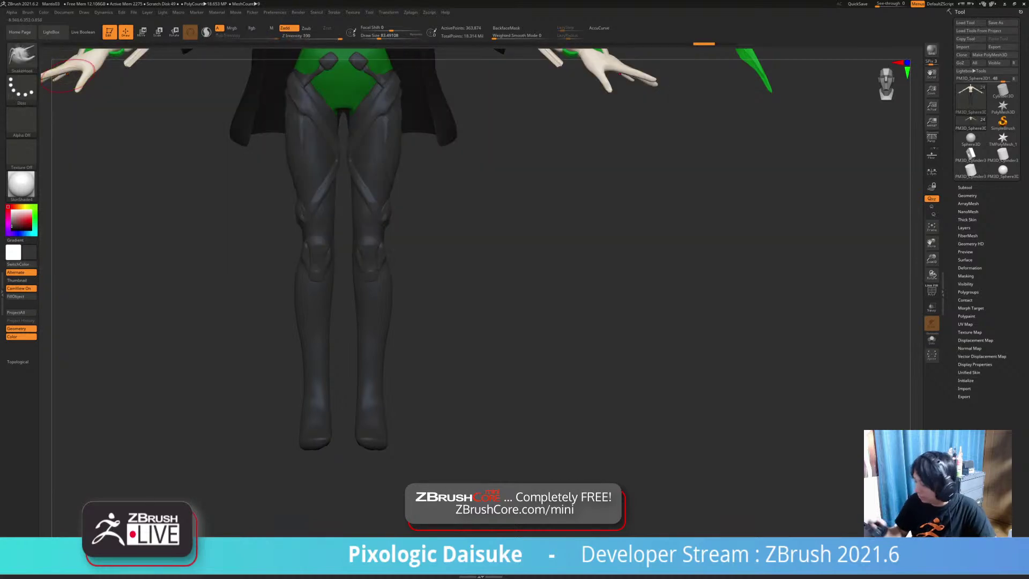
left_click(964, 187)
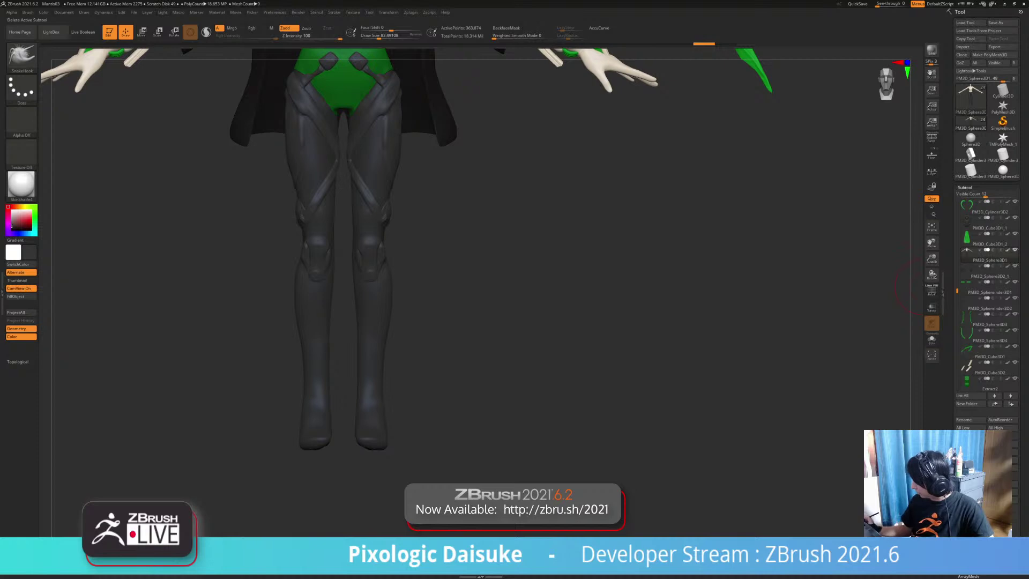
left_click(971, 455)
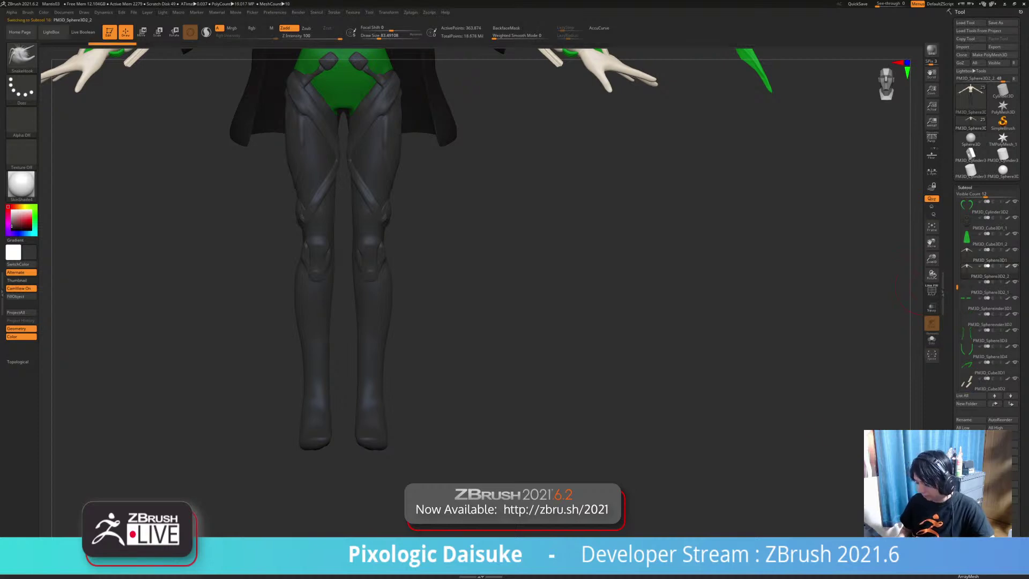
Step: Try building a plate on the lower legs with the MeshBalloon mask brush at a draw size of about 33
left_click(21, 57, "ctrl")
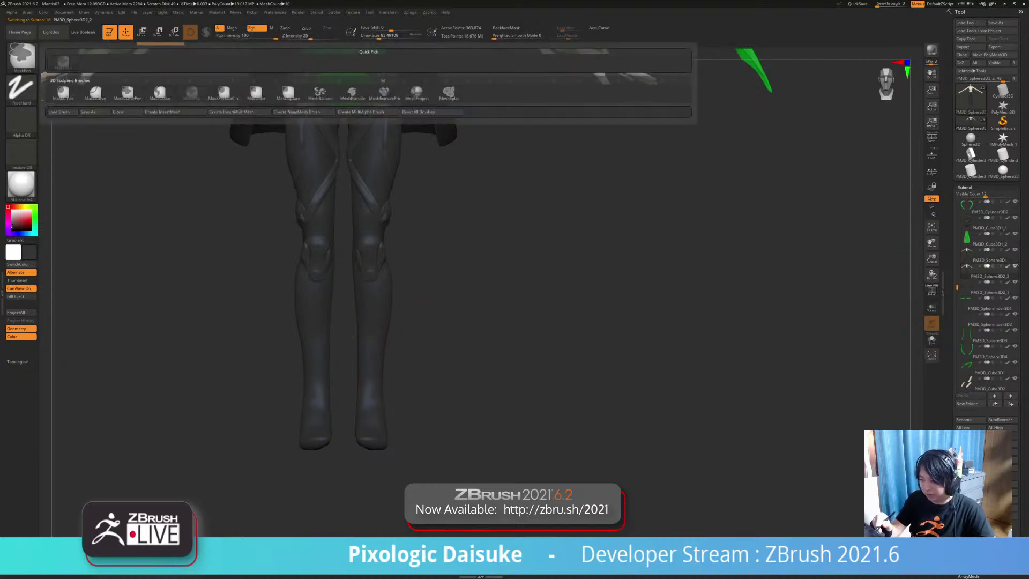
left_click(26, 56, "ctrl")
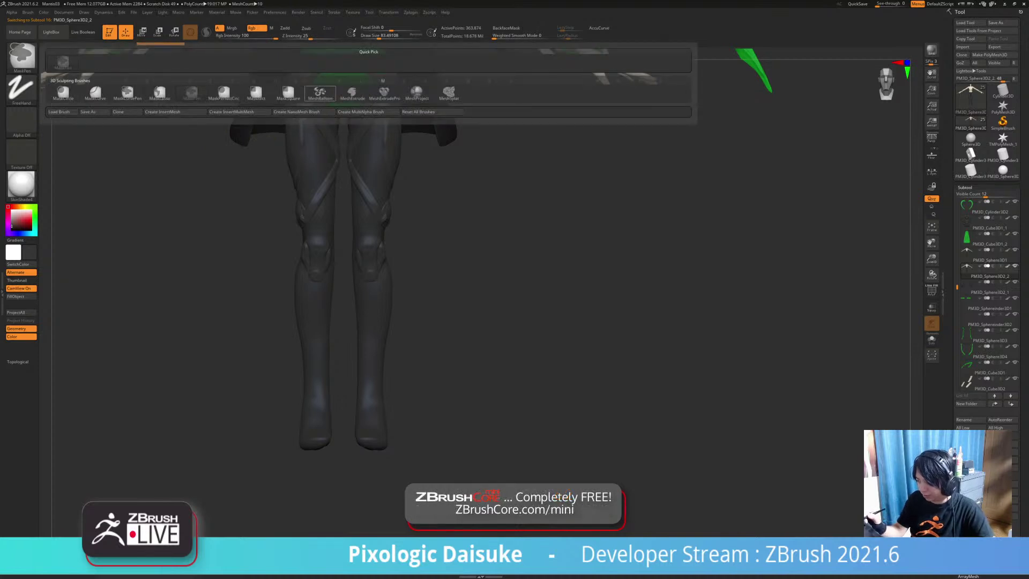
left_click(320, 92)
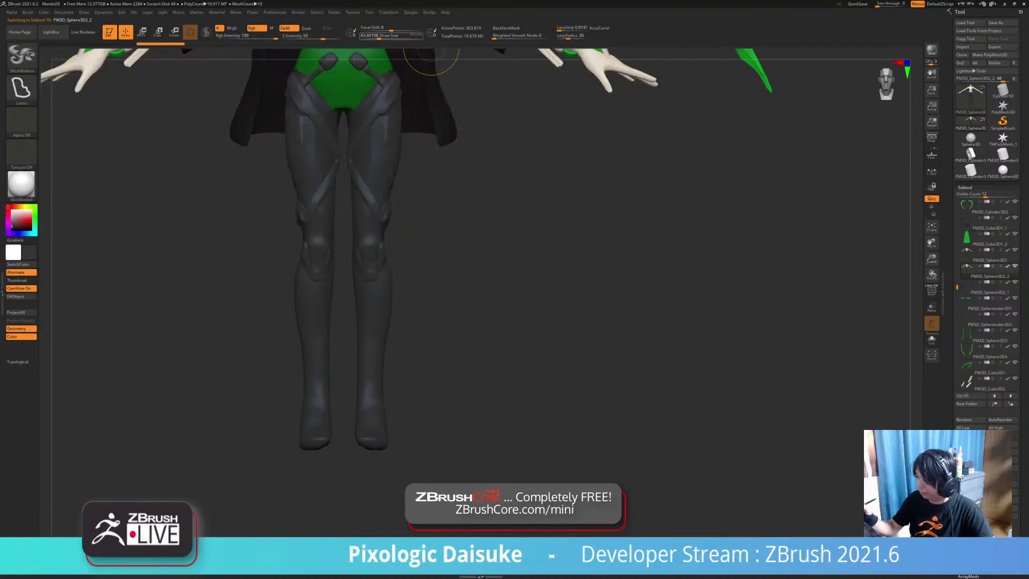
right_click_drag(332, 242, 333, 273, "ctrl")
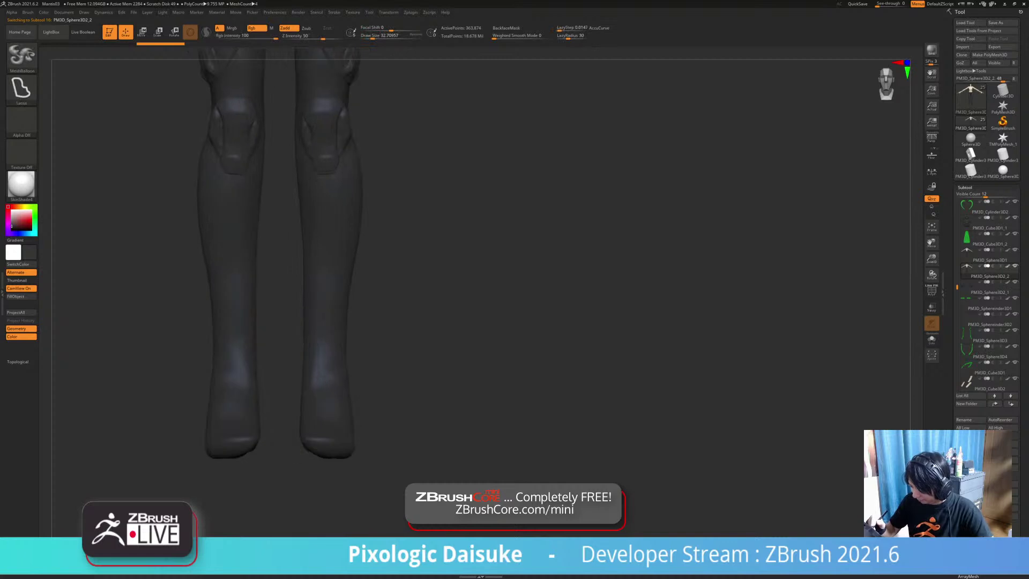
mouse_move(310, 193)
left_mouse_down("ctrl")
mouse_move(323, 190)
mouse_move(345, 241)
mouse_move(342, 335)
mouse_move(316, 361)
mouse_move(312, 196)
left_mouse_up("ctrl")
key("b")
key("s")
key("h")
mouse_move(350, 230)
right_mouse_down()
mouse_move(263, 228)
mouse_move(370, 300)
mouse_move(343, 322)
mouse_move(393, 328)
right_mouse_up()
key("b")
key("m")
key("b")
key("ctrl+z")
Step: Try a second MeshBalloon outline on the front of the shins
left_click(21, 55)
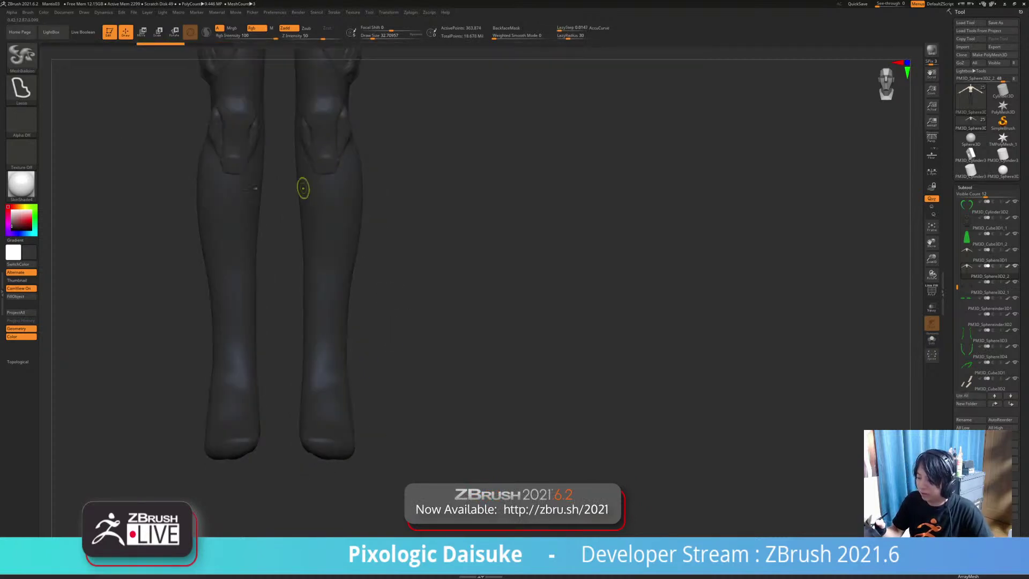
mouse_move(316, 194)
left_mouse_down("ctrl")
mouse_move(345, 281)
mouse_move(341, 347)
mouse_move(317, 353)
mouse_move(313, 206)
left_mouse_up("ctrl")
left_click_drag(383, 281, 386, 275, "ctrl")
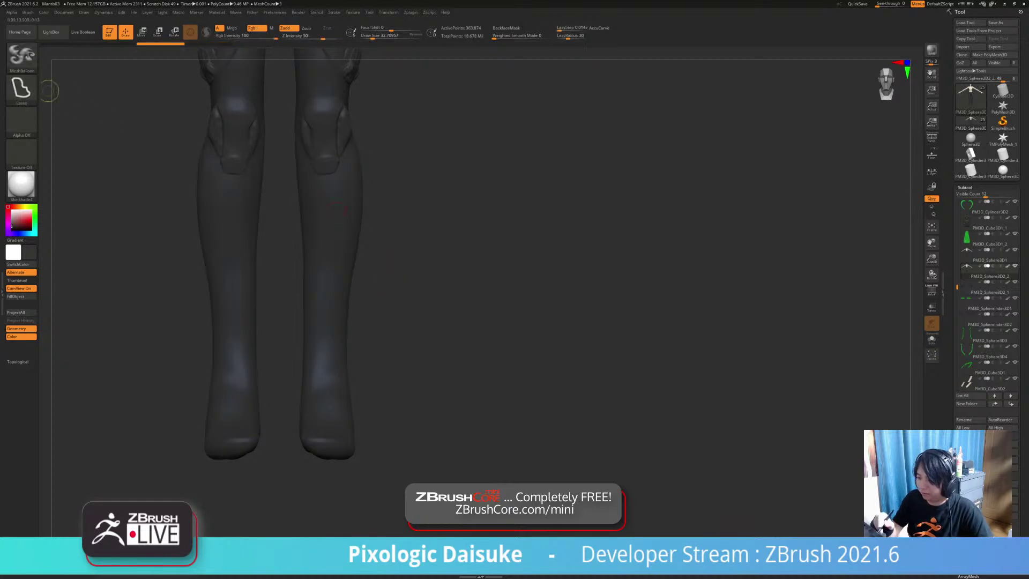
Step: Try extruding a shape from the shins with the MeshExtrudePro mask brush and its Circle stroke
left_click(21, 56, "ctrl")
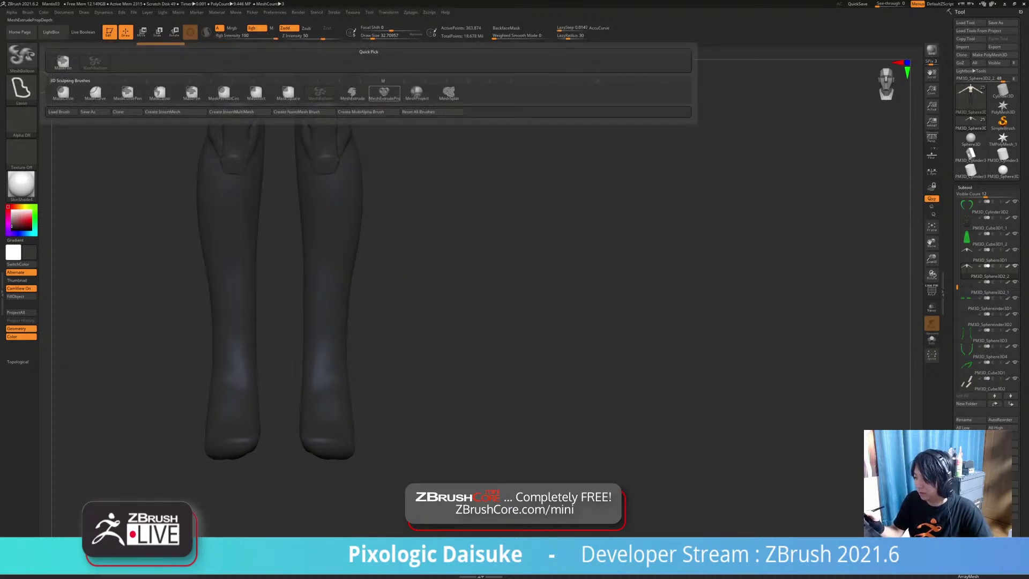
left_click(384, 92)
mouse_move(308, 189)
left_mouse_down("ctrl")
mouse_move(331, 197)
mouse_move(351, 237)
left_mouse_up("ctrl")
key("ctrl+z")
key("ctrl+z")
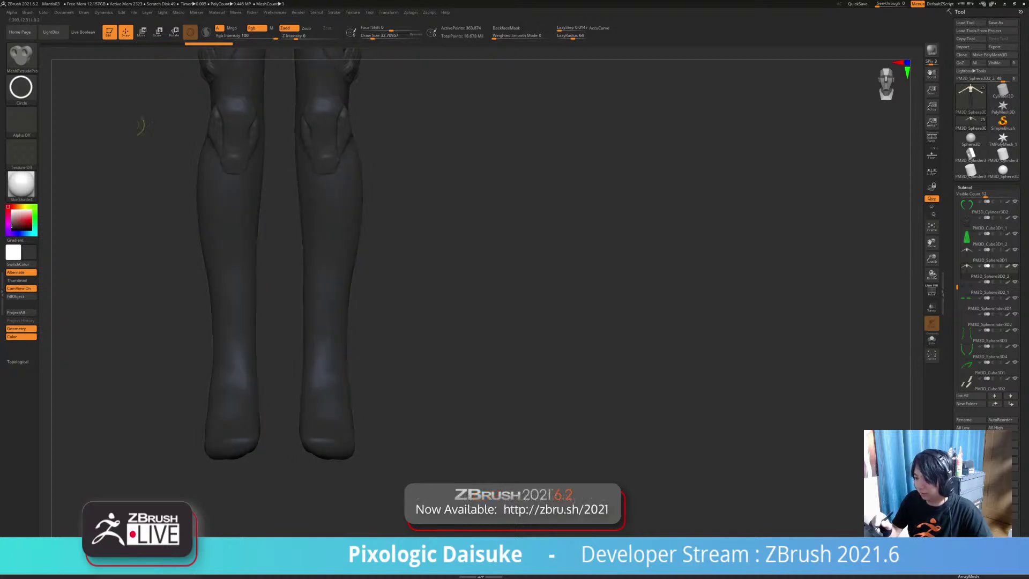
Step: Choose the MeshProject mask brush and set its stroke type to Curve
left_click(21, 56, "ctrl")
left_click(417, 93)
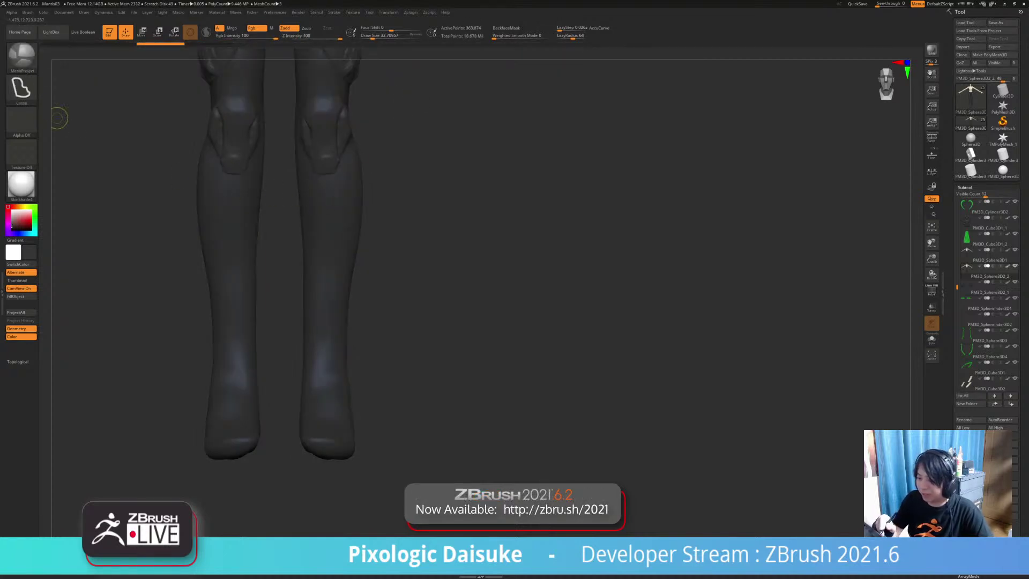
left_click(20, 88)
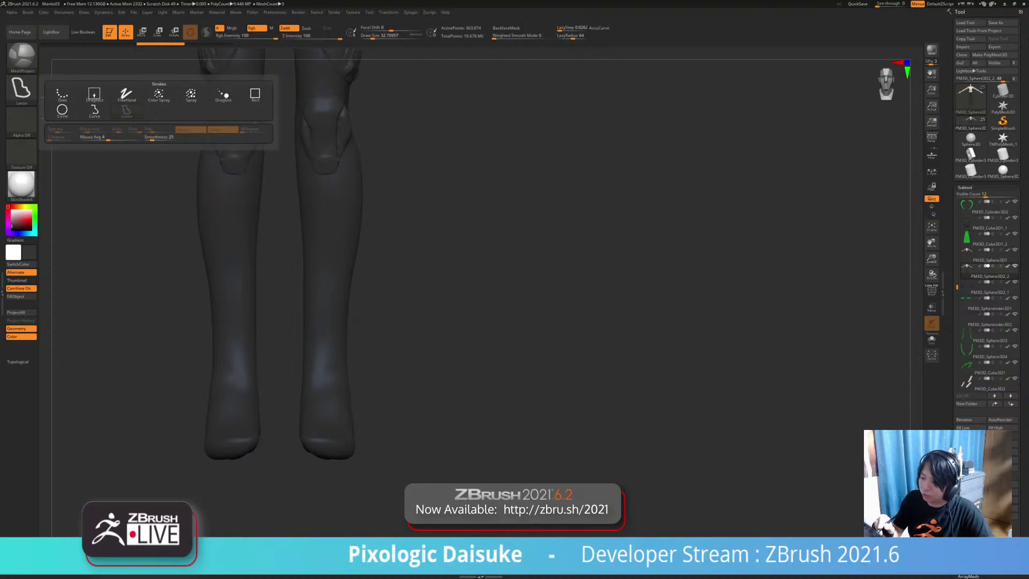
left_click(94, 110)
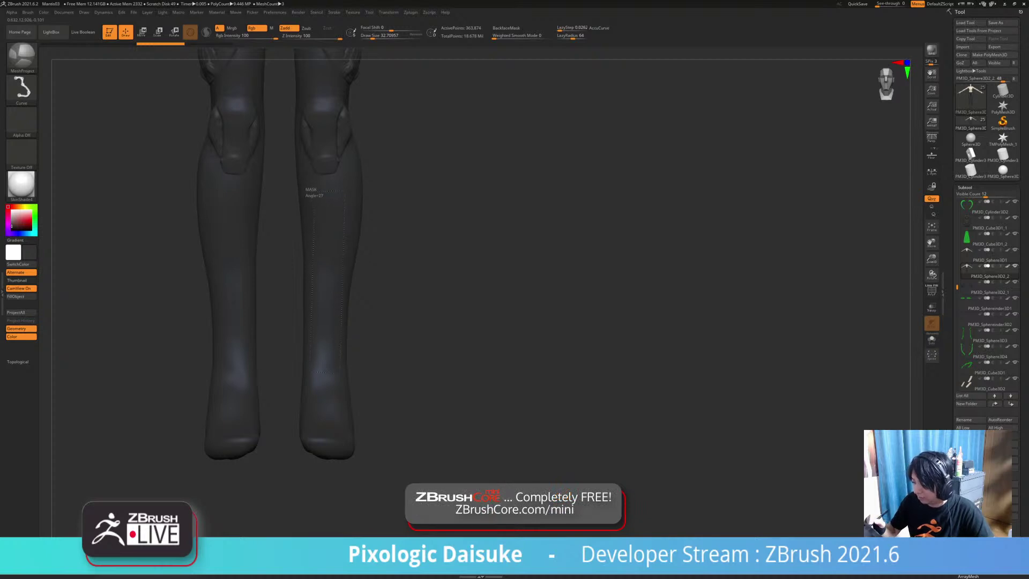
Step: Try outlining a tall, narrow rectangular plate down the front of both shins, and undo it
left_click_drag(315, 195, 314, 195, "ctrl")
mouse_move(314, 195)
right_mouse_down()
mouse_move(206, 194)
mouse_move(316, 197)
right_mouse_up()
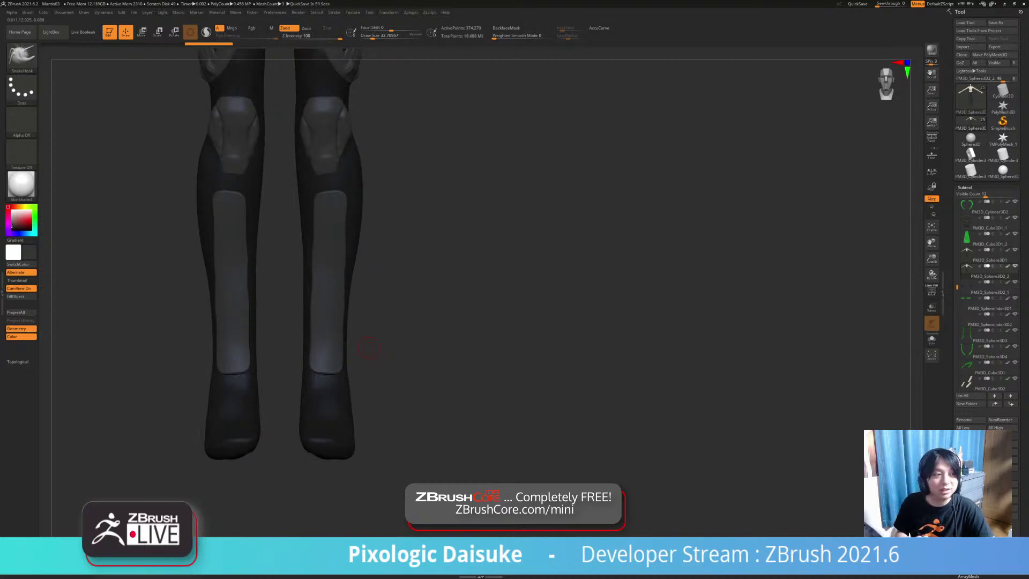
key("ctrl+z")
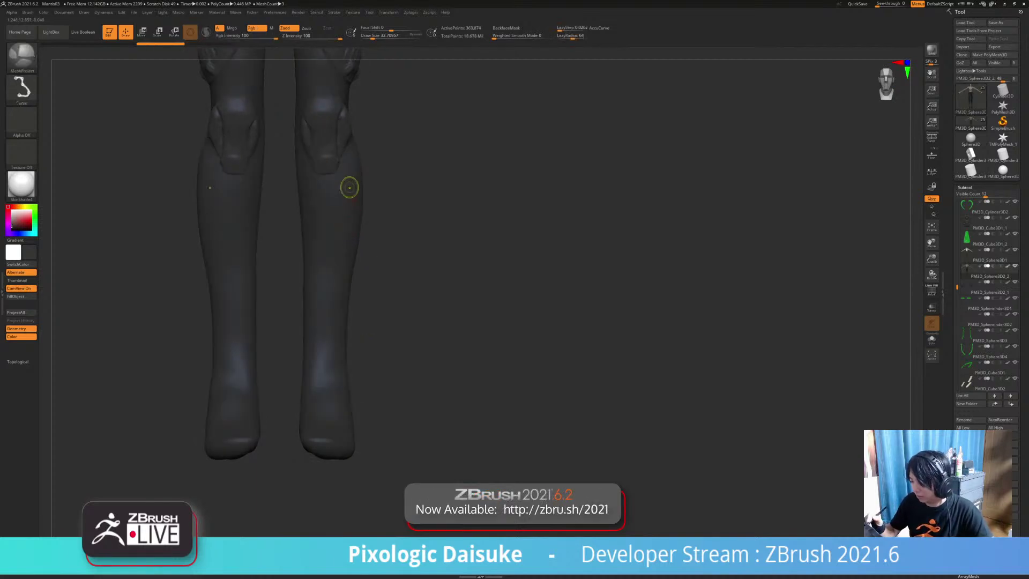
Step: Outline the outer front of the lower legs from below the knee to the ankle with MeshProject to create long shin plates
right_click_drag(353, 179, 359, 172)
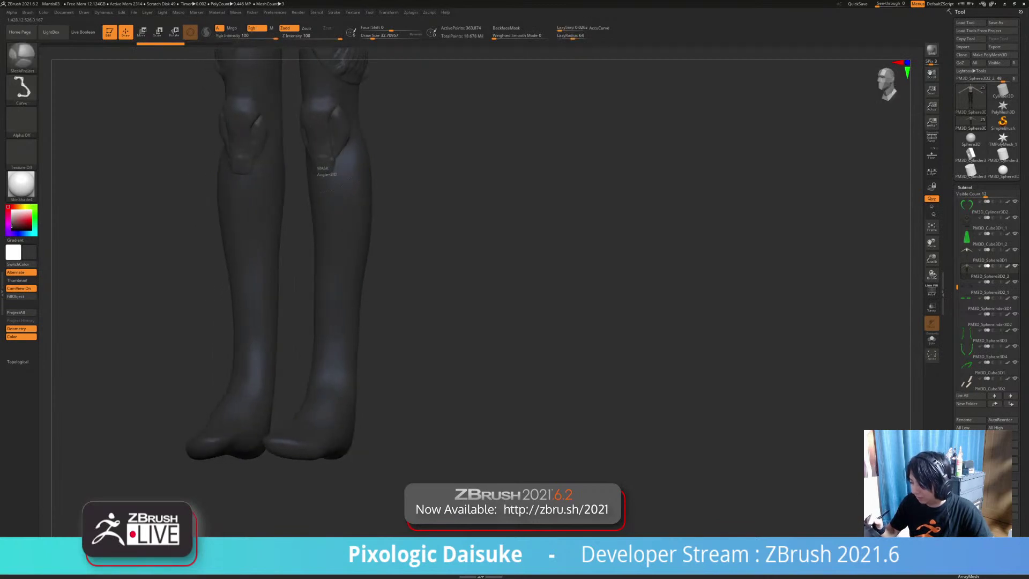
mouse_move(324, 273)
left_mouse_down("ctrl")
mouse_move(322, 379)
mouse_move(321, 364)
left_mouse_up("ctrl")
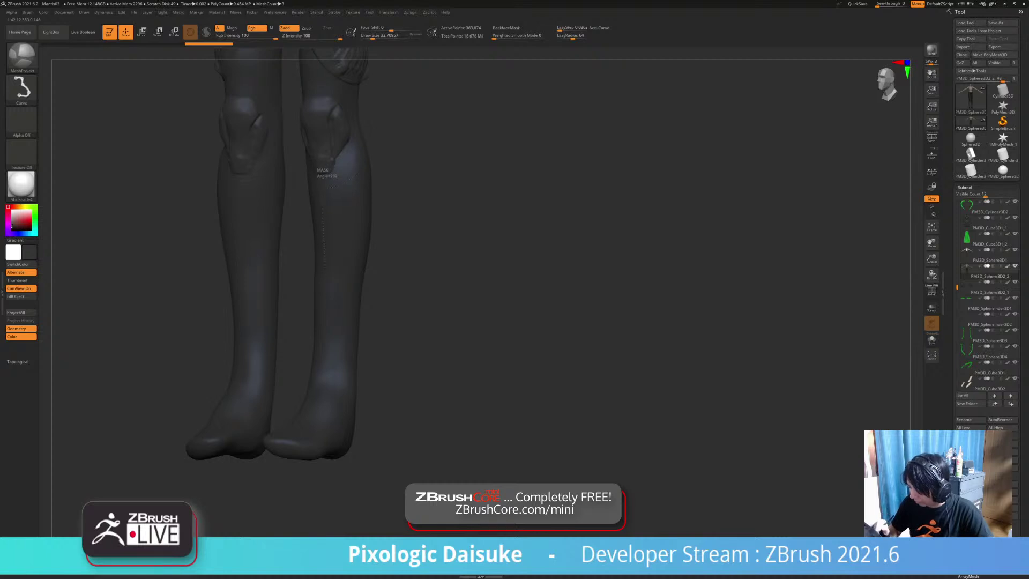
mouse_move(320, 375)
left_mouse_down("ctrl")
mouse_move(349, 385)
mouse_move(361, 177)
mouse_move(322, 191)
left_mouse_up("ctrl")
mouse_move(341, 180)
right_mouse_down("ctrl")
mouse_move(341, 134)
mouse_move(444, 136)
mouse_move(396, 137)
right_mouse_up("ctrl")
right_click_drag(396, 137, 388, 208, "alt")
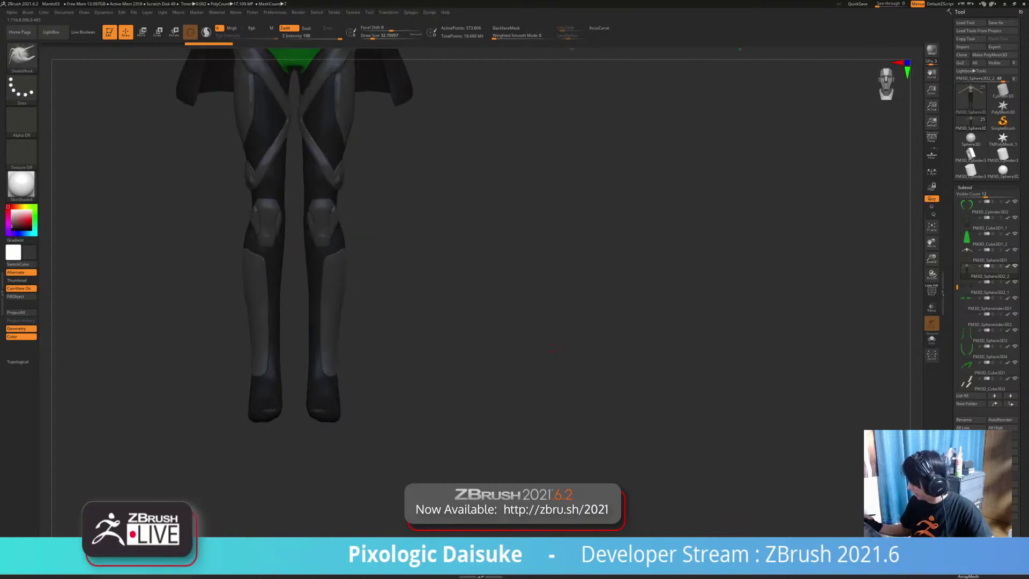
left_click(931, 339)
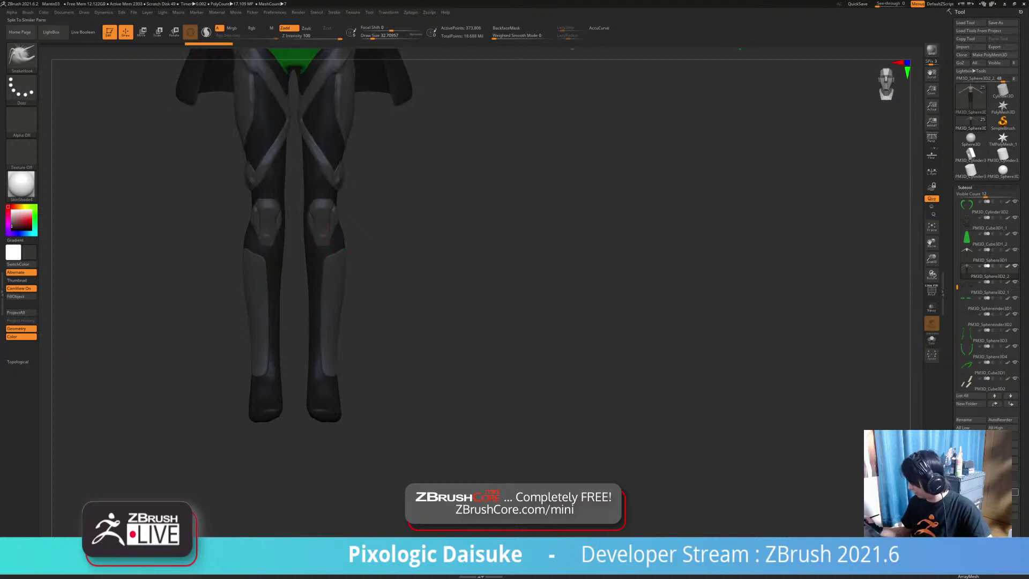
Step: Split the projected mesh into similar parts to separate the shin plates, and delete the leftover duplicate body
left_click(985, 507)
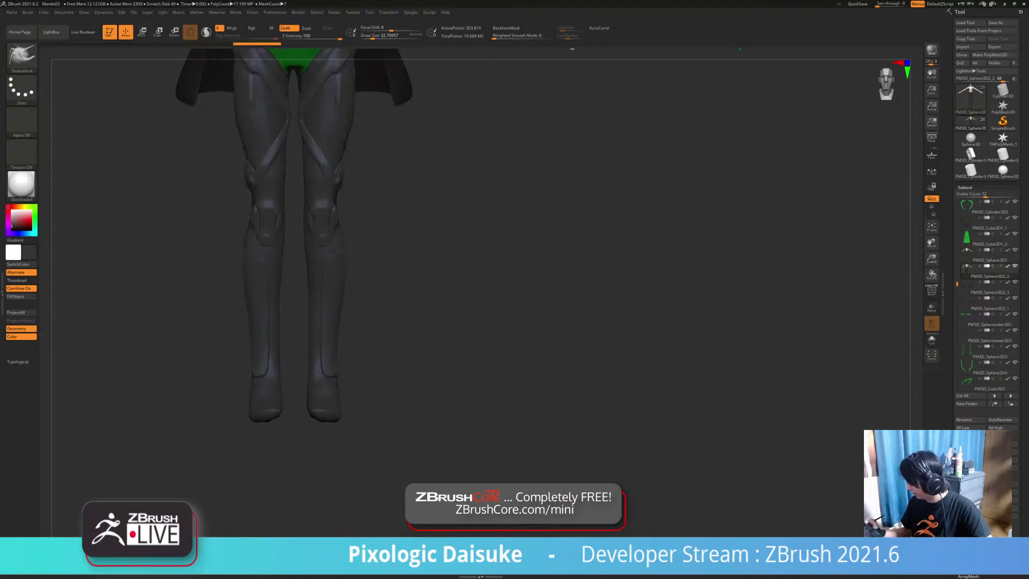
left_click(989, 288)
mouse_move(750, 399)
left_mouse_down()
mouse_move(915, 407)
mouse_move(766, 402)
left_mouse_up()
left_click(989, 272)
left_click_drag(777, 321, 750, 317)
left_click(989, 272)
left_click_drag(627, 455, 651, 457, "shift")
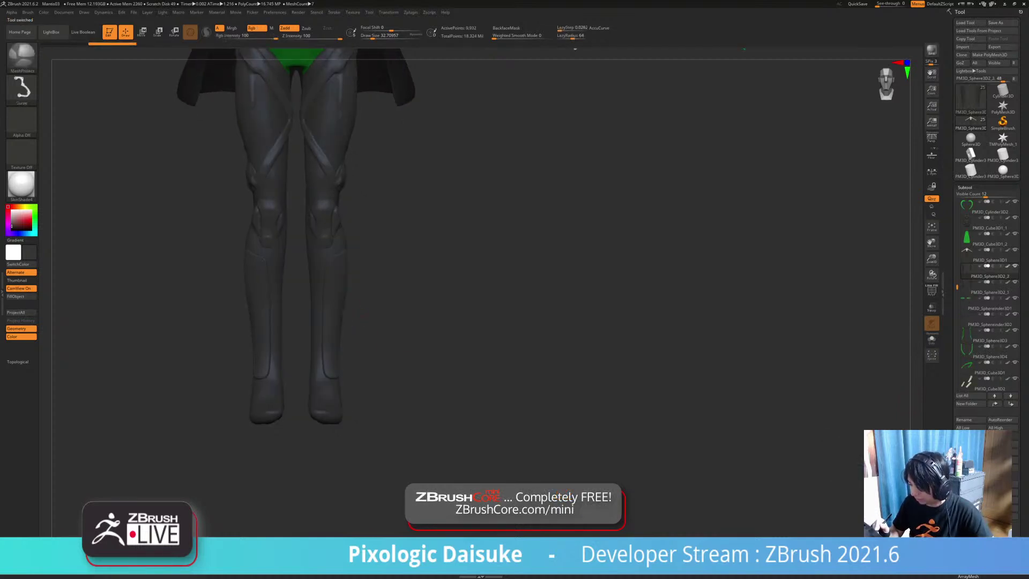
Step: Set the draw size to about 94 and square off the lower ends of the shin plates with SnakeHook
right_click_drag(338, 294, 355, 284, "ctrl")
left_click(22, 57)
left_click(380, 37)
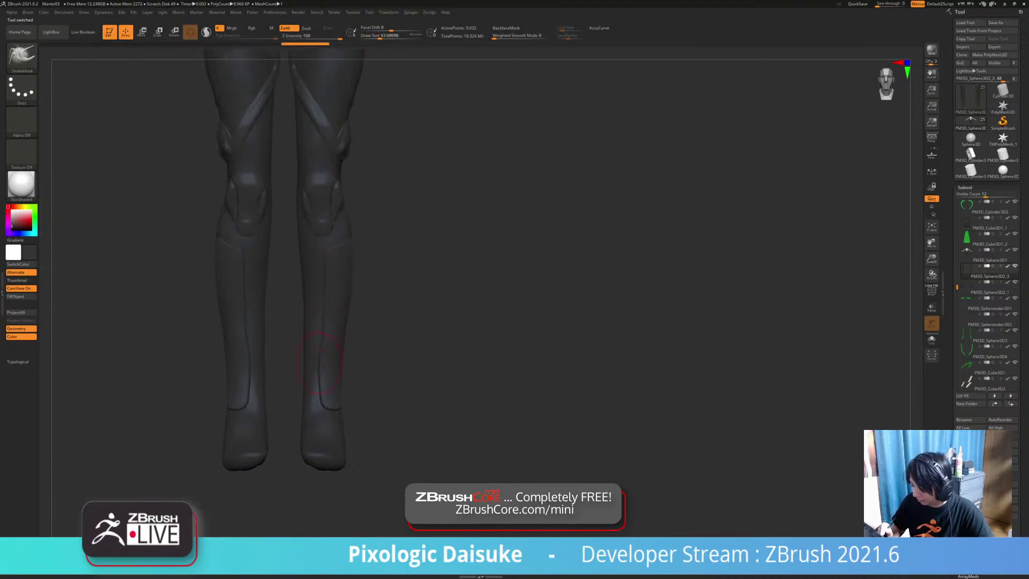
left_click_drag(324, 359, 320, 390)
mouse_move(410, 378)
left_mouse_down()
mouse_move(322, 378)
mouse_move(340, 407)
mouse_move(458, 394)
left_mouse_up()
left_click_drag(346, 403, 345, 402)
left_click_drag(456, 396, 387, 397)
mouse_move(343, 407)
left_mouse_down()
mouse_move(455, 402)
mouse_move(342, 405)
left_mouse_up()
mouse_move(455, 402)
left_mouse_down()
mouse_move(399, 401)
mouse_move(557, 400)
left_mouse_up()
left_click_drag(392, 370, 393, 373)
mouse_move(482, 385)
left_mouse_down()
mouse_move(567, 370)
mouse_move(439, 364)
left_mouse_up()
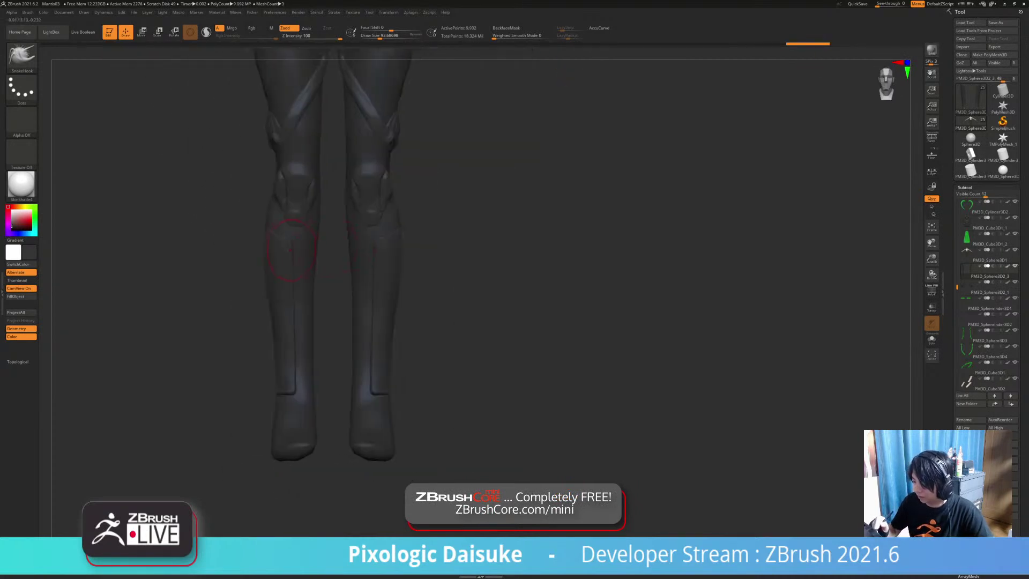
Step: Refine the upper ends of the shin plates below the knees with SnakeHook, undoing the unwanted strokes
left_click_drag(295, 252, 307, 244)
key("ctrl+z")
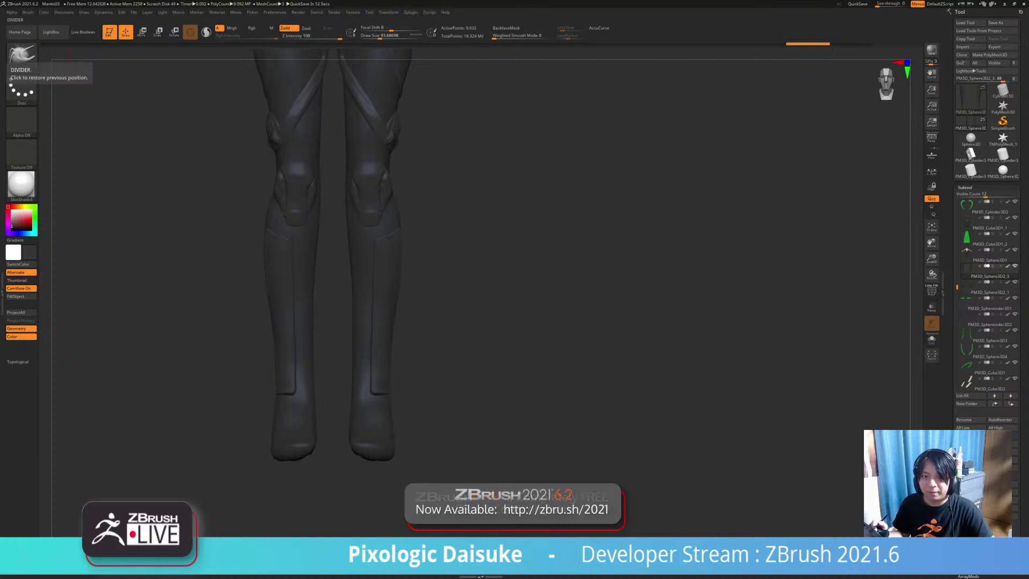
left_click_drag(177, 235, 241, 242)
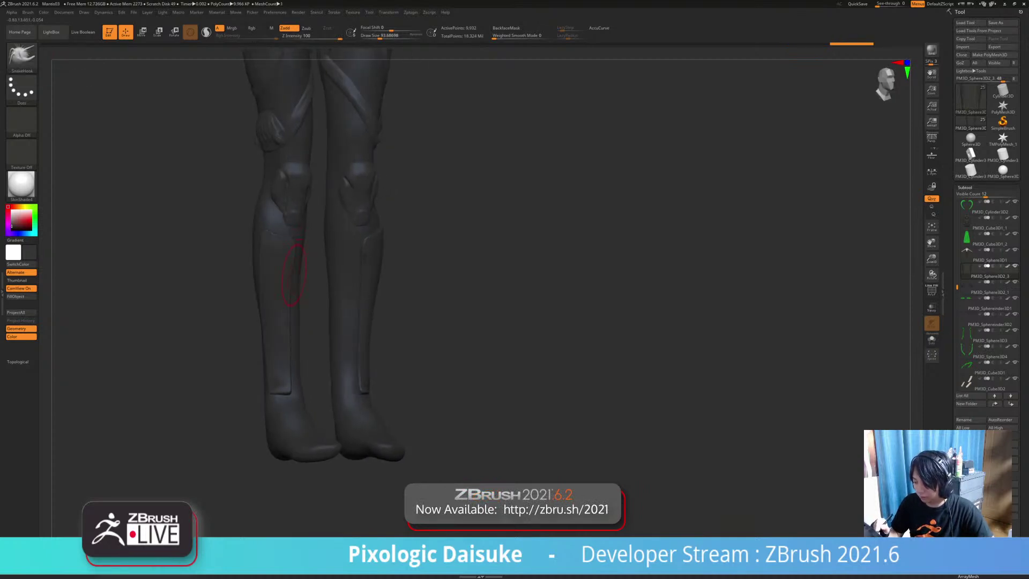
left_click_drag(230, 305, 286, 315)
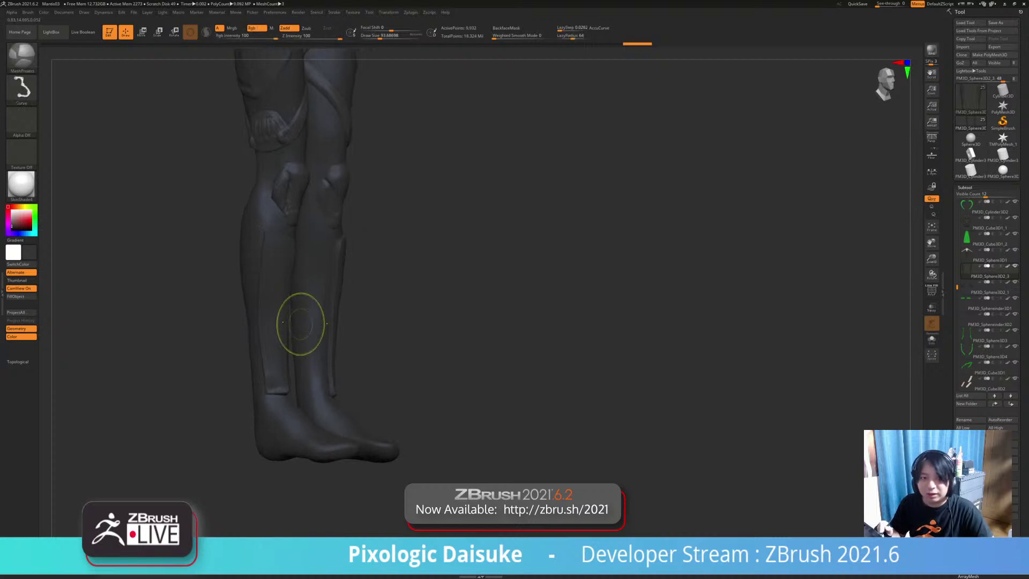
key("ctrl+z")
left_click_drag(351, 339, 288, 343)
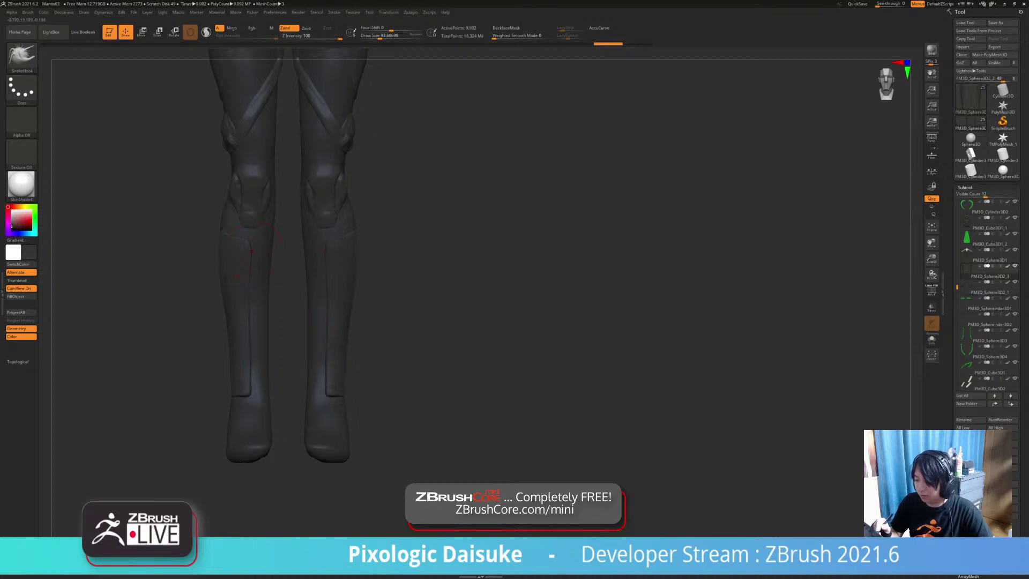
left_click_drag(257, 252, 255, 262)
right_click_drag(328, 331, 347, 345, "alt")
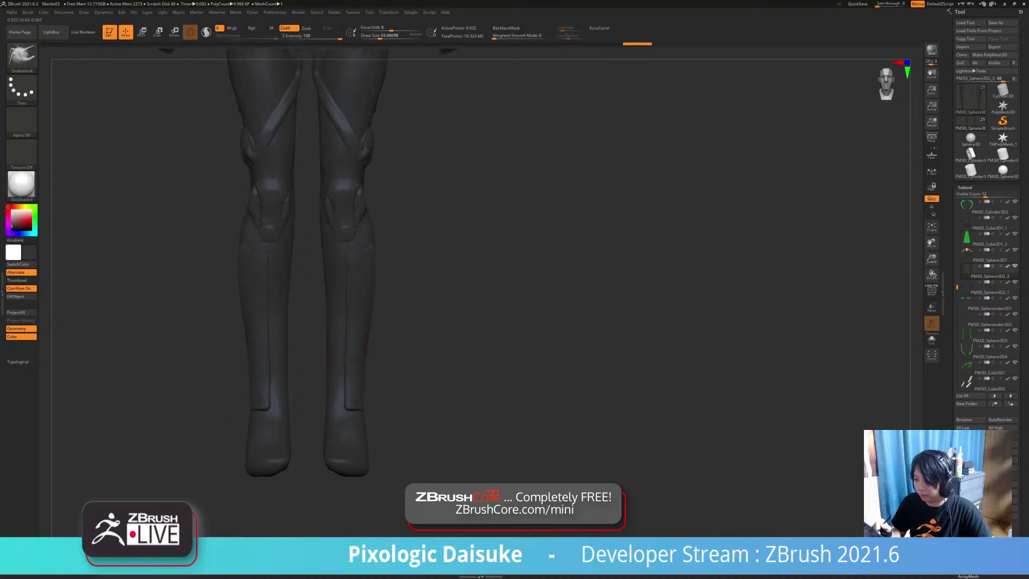
Step: Turn on Live Boolean and try MeshProject strokes across the tops and lower ends of the shin plates, then undo them
left_click(83, 32)
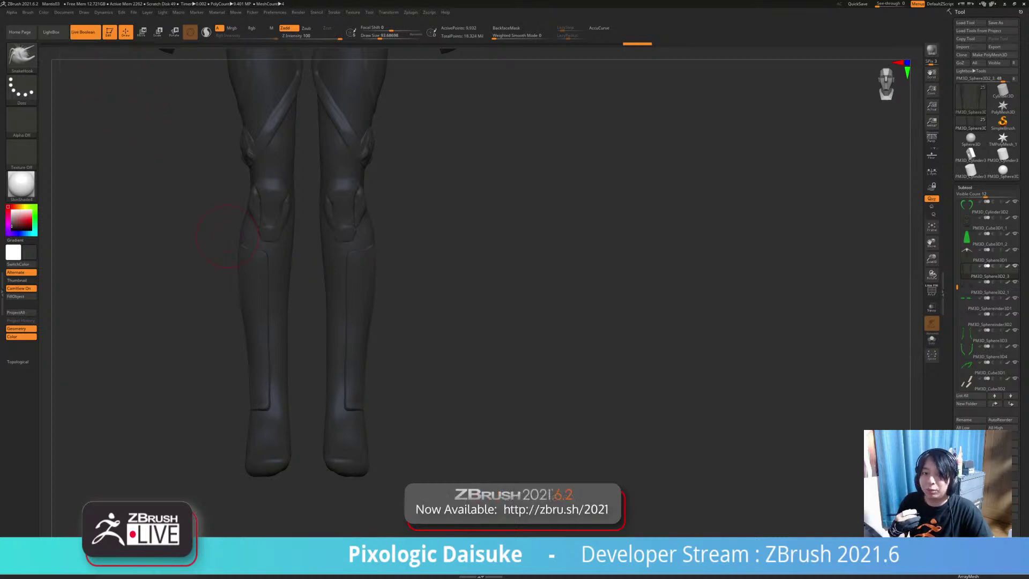
left_click_drag(283, 251, 252, 249, "ctrl")
left_click_drag(259, 407, 283, 411, "ctrl")
mouse_move(274, 406)
right_mouse_down()
mouse_move(322, 412)
mouse_move(252, 410)
mouse_move(272, 409)
right_mouse_up()
key("ctrl+z")
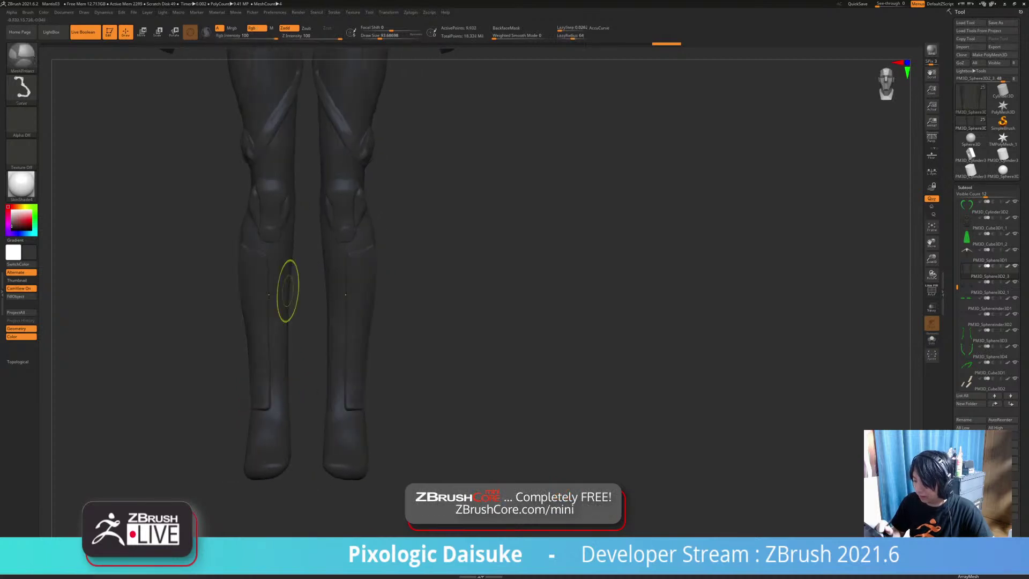
key("ctrl+z")
Step: Choose the MeshBalloon mask brush and outline a long, narrow shape down the front of both shins
left_click(24, 60, "ctrl")
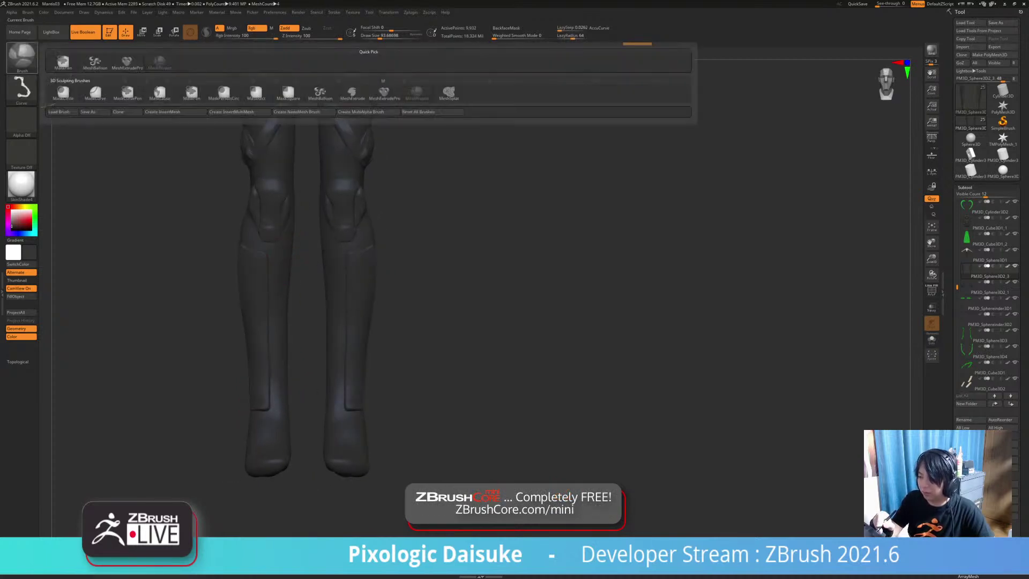
left_click(320, 92)
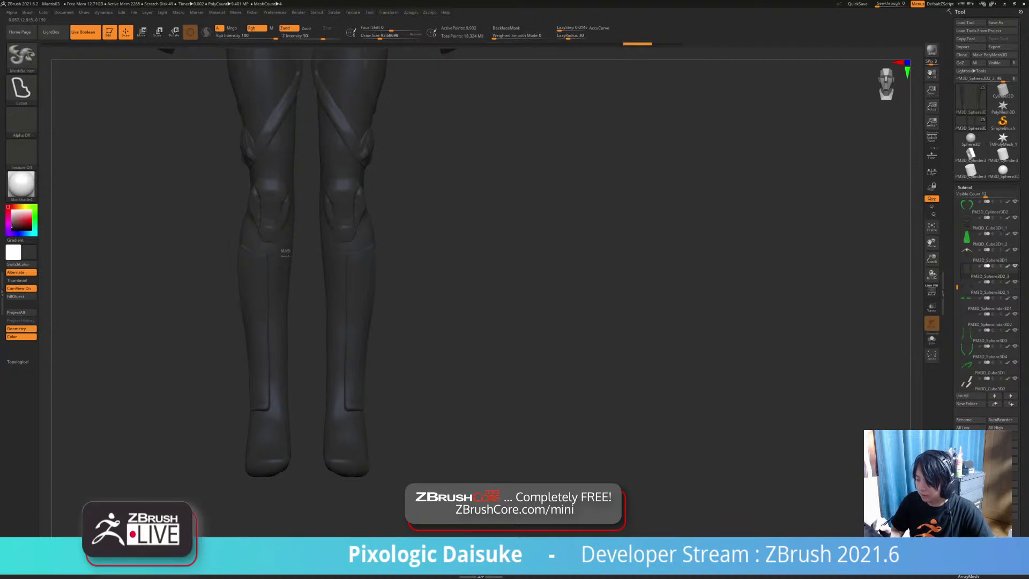
mouse_move(256, 252)
left_mouse_down("ctrl")
mouse_move(276, 414)
mouse_move(277, 252)
left_mouse_up("ctrl")
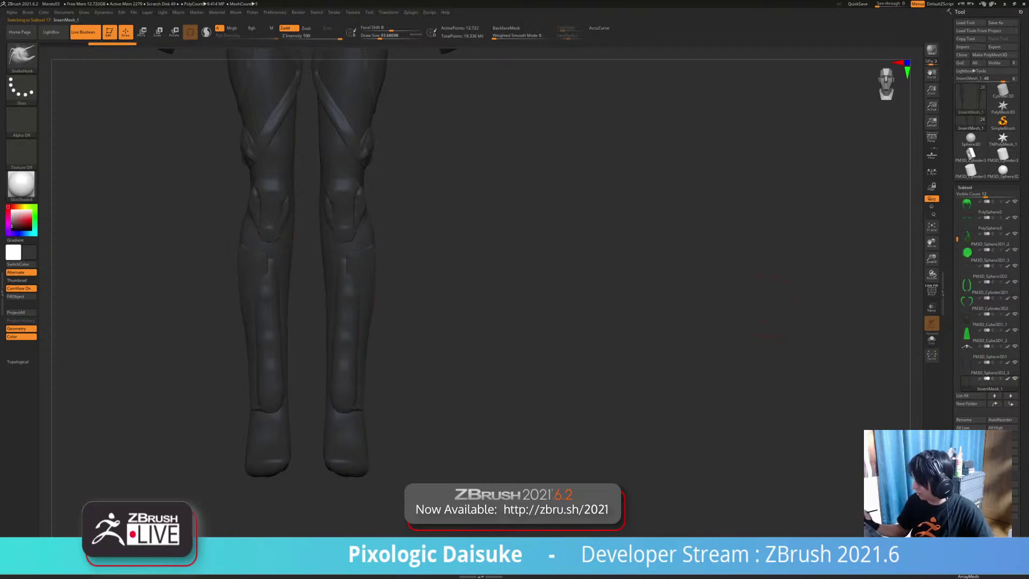
mouse_move(602, 375)
left_mouse_down()
mouse_move(700, 375)
mouse_move(597, 369)
left_mouse_up()
left_click_drag(429, 305, 504, 306)
left_click_drag(423, 300, 429, 324)
Step: Switch between the shin plates and the ballooned piece, and remove the ballooned piece
key("alt+s")
key("alt+s")
left_click(257, 279, "alt")
key("alt+s")
key("alt+s")
left_click(288, 316, "alt")
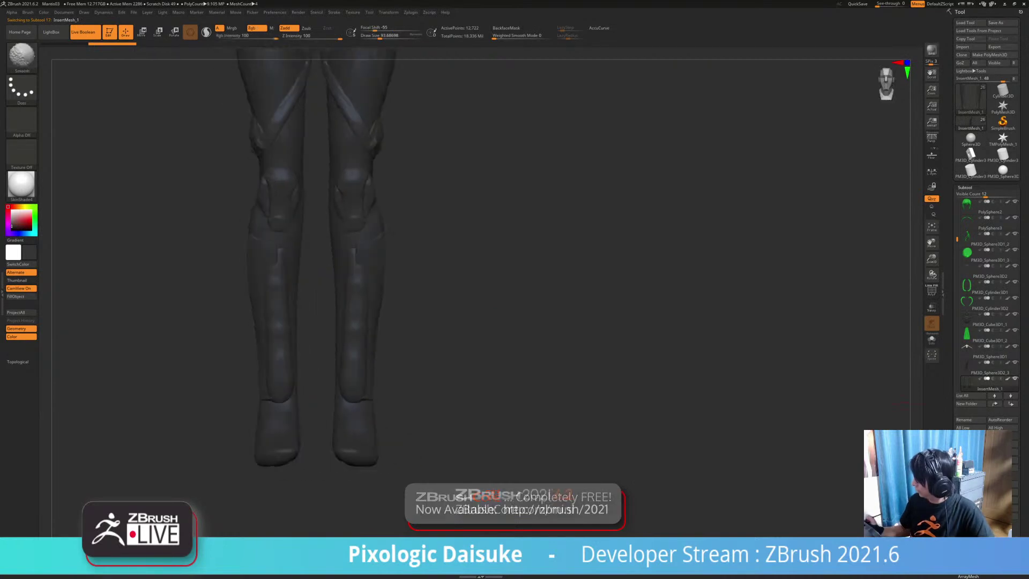
key("ctrl+z")
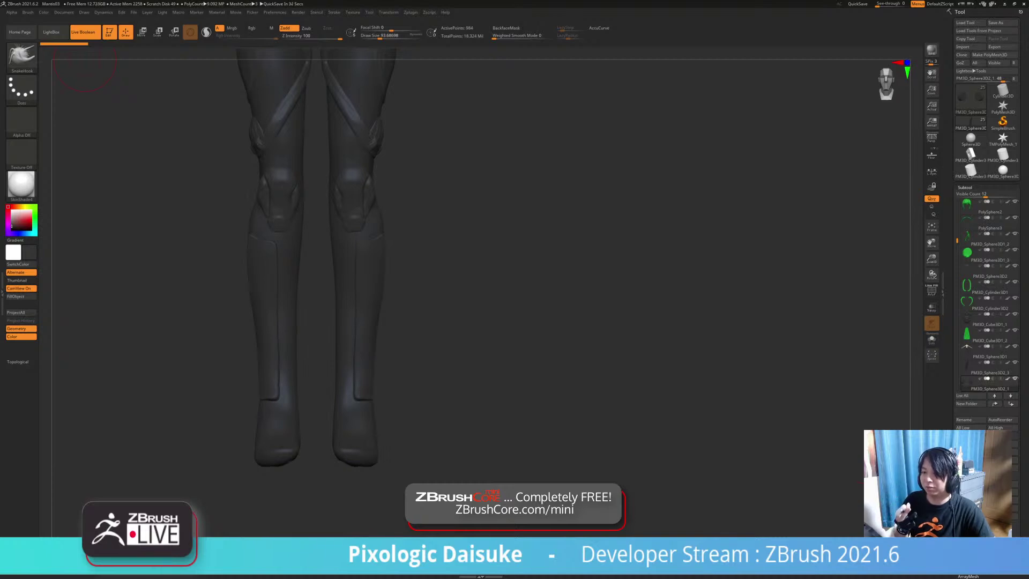
Step: Turn off Live Boolean and balloon a large rounded shape outward from the outer side of each shin with MeshBalloon
mouse_move(397, 343)
left_mouse_down()
mouse_move(434, 340)
mouse_move(392, 333)
left_mouse_up()
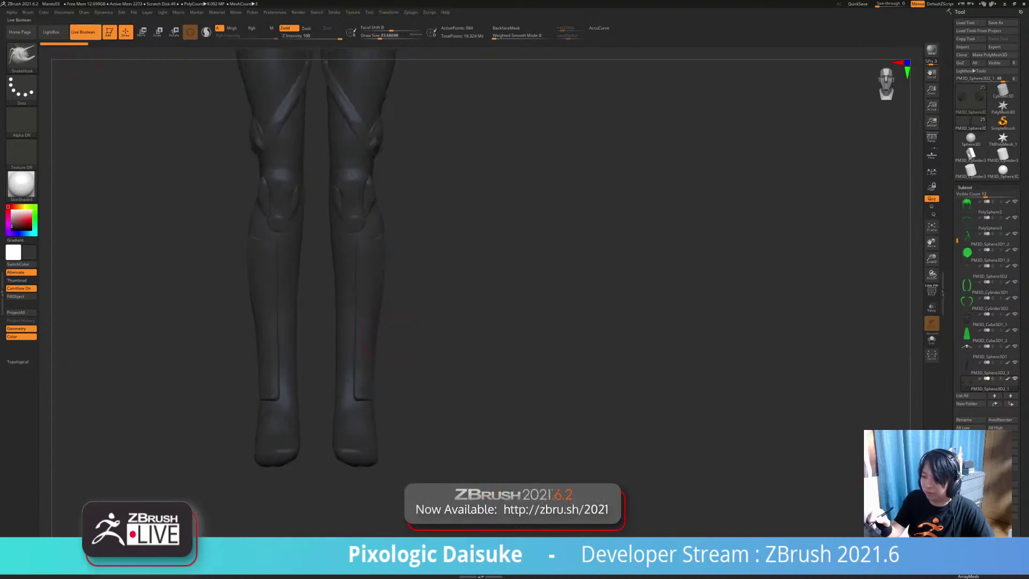
left_click(83, 32)
left_click_drag(199, 293, 232, 321, "alt")
key("b")
key("m")
key("b")
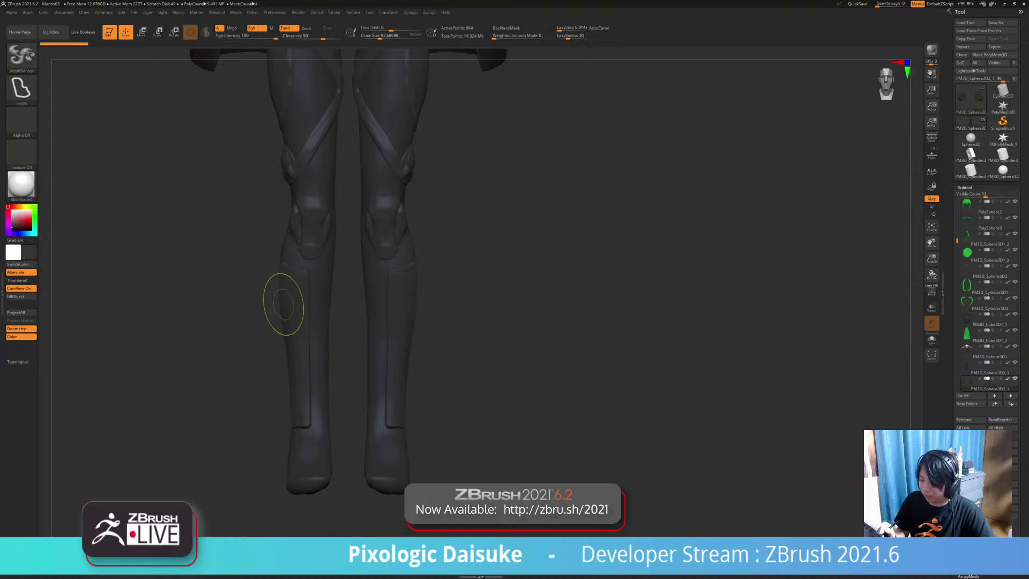
mouse_move(283, 301)
left_mouse_down()
mouse_move(174, 393)
mouse_move(283, 343)
mouse_move(289, 308)
left_mouse_up()
key("b")
key("s")
key("h")
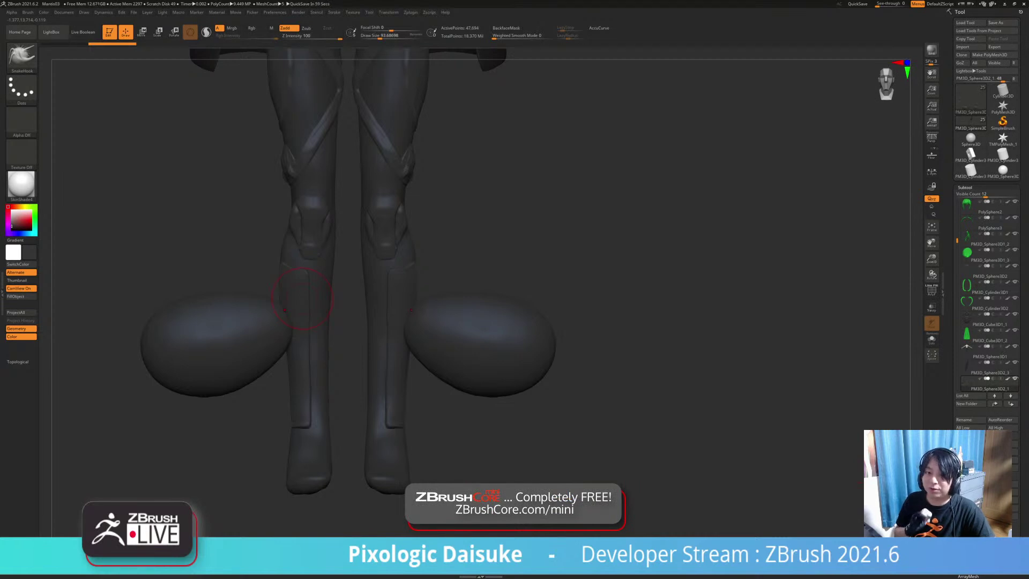
Step: Carve a concave curve out of the lower outer side of both ballooned shapes with a subtracting MeshBalloon outline
key("b")
key("m")
key("b")
mouse_move(102, 345)
left_mouse_down()
mouse_move(220, 431)
mouse_move(138, 461)
mouse_move(134, 452)
left_mouse_up()
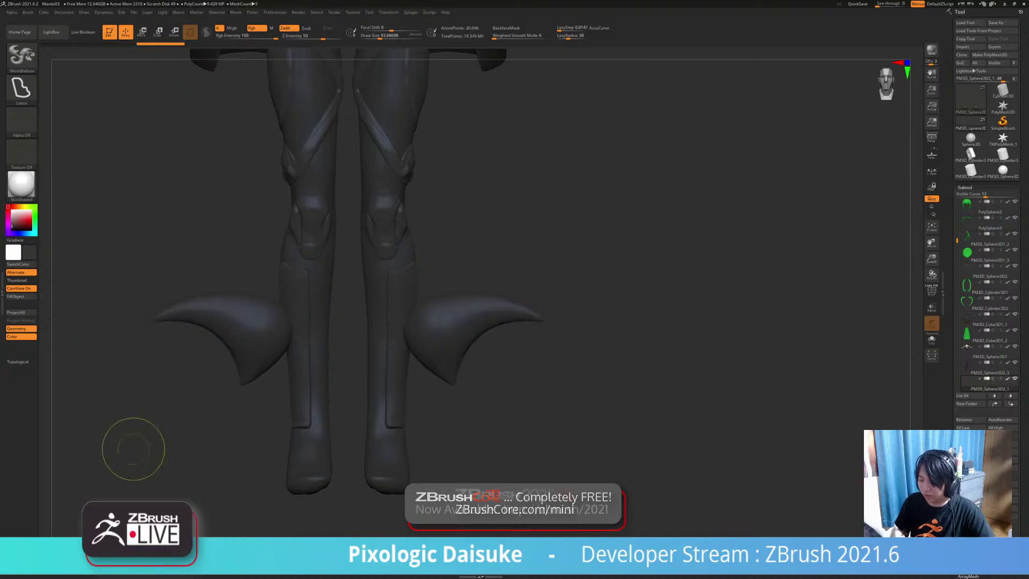
key("b")
key("s")
key("h")
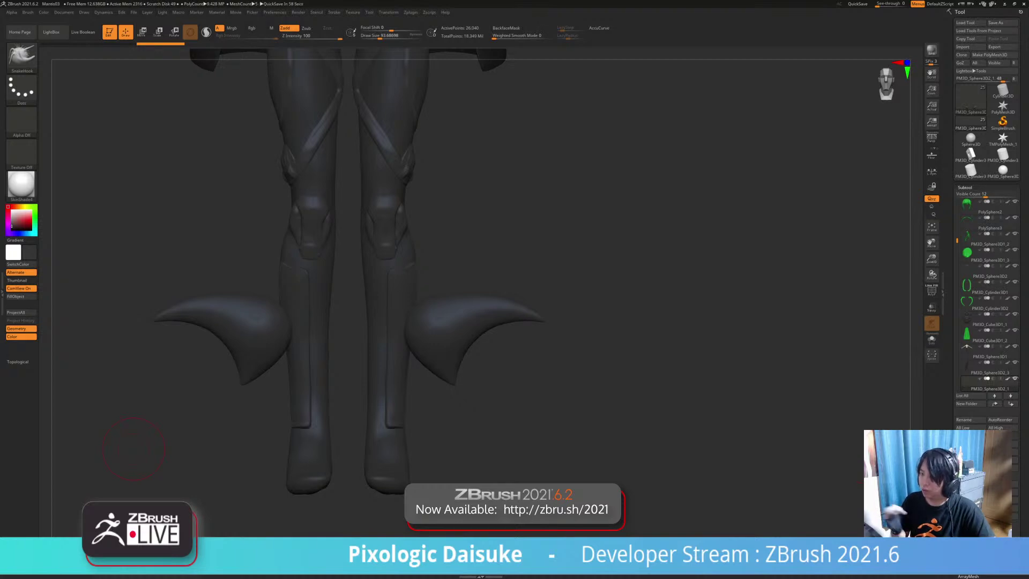
Step: Cut off the pointed outer tips of both fin shapes with MeshBalloon
key("b")
key("m")
key("b")
mouse_move(201, 270)
left_mouse_down("alt")
mouse_move(166, 370)
mouse_move(181, 245)
mouse_move(324, 247)
mouse_move(201, 250)
mouse_move(316, 248)
mouse_move(214, 248)
mouse_move(219, 236)
left_mouse_up("alt")
key("b")
key("s")
key("h")
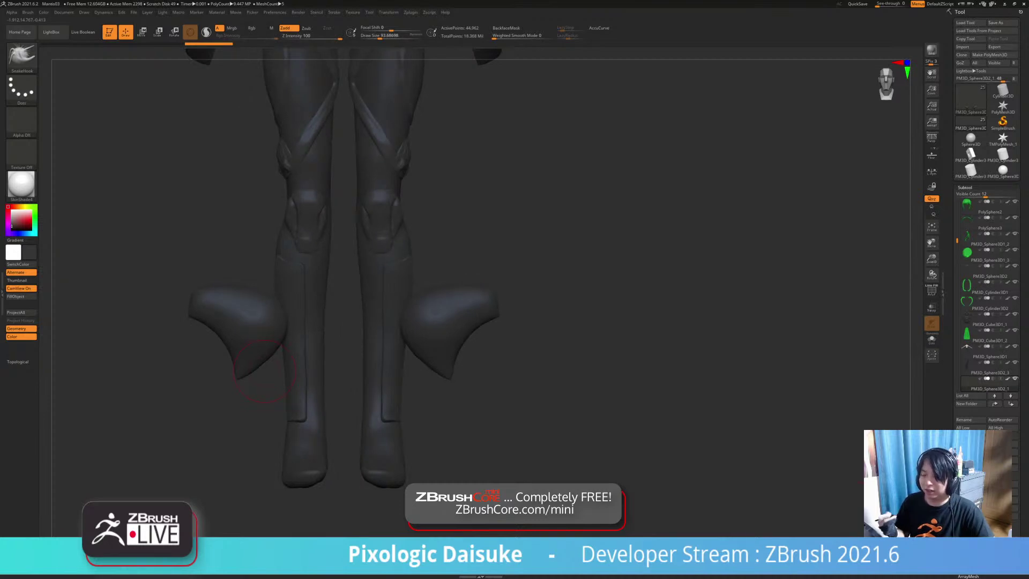
Step: Add a rounded bulb to the blunt outer end of each fin shape with MeshBalloon, and inspect it at an angle
key("b")
key("m")
key("b")
mouse_move(209, 295)
left_mouse_down()
mouse_move(128, 274)
mouse_move(207, 286)
left_mouse_up()
key("b")
key("s")
key("h")
mouse_move(214, 383)
left_mouse_down()
mouse_move(273, 377)
mouse_move(164, 381)
mouse_move(235, 384)
left_mouse_up()
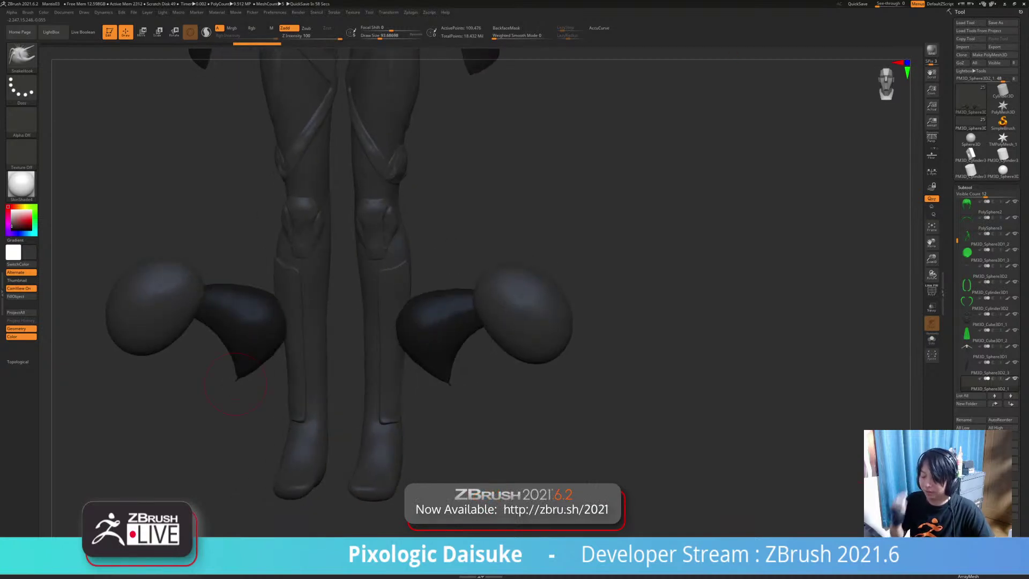
left_click_drag(224, 368, 235, 333)
Step: Undo the added bulbs and both cuts, back to the plain oval shapes
key("ctrl+z")
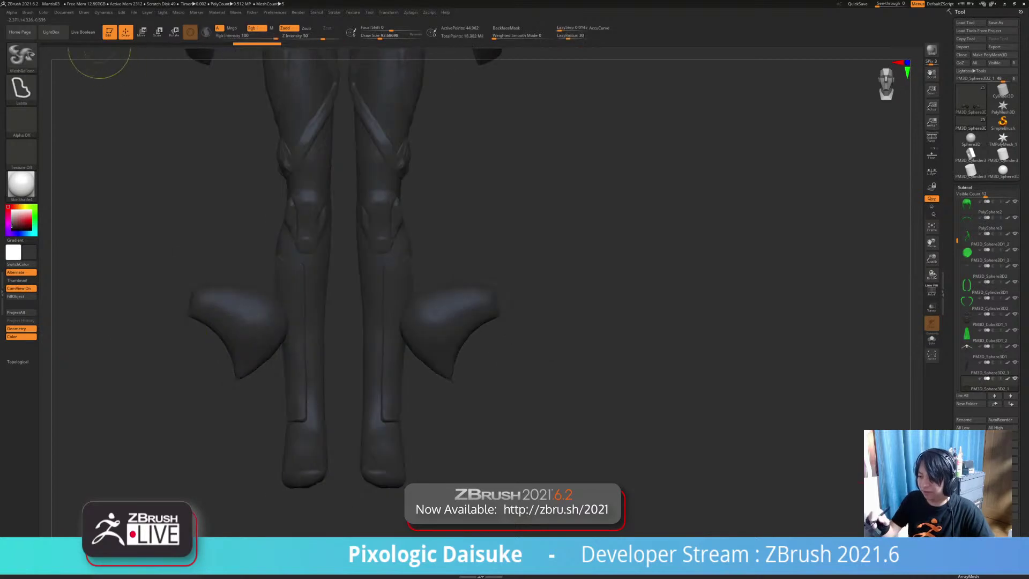
key("ctrl+z")
key("ctrl+z")
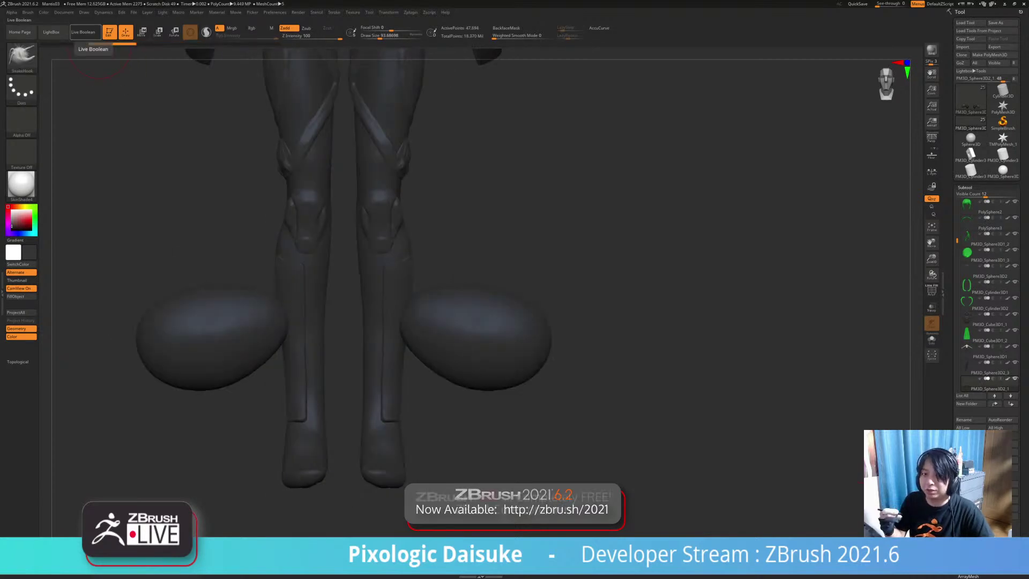
Step: Turn on Live Boolean and subtract a rounded piece from the outer end of each oval with MeshBalloon
key("ctrl")
left_click(94, 36)
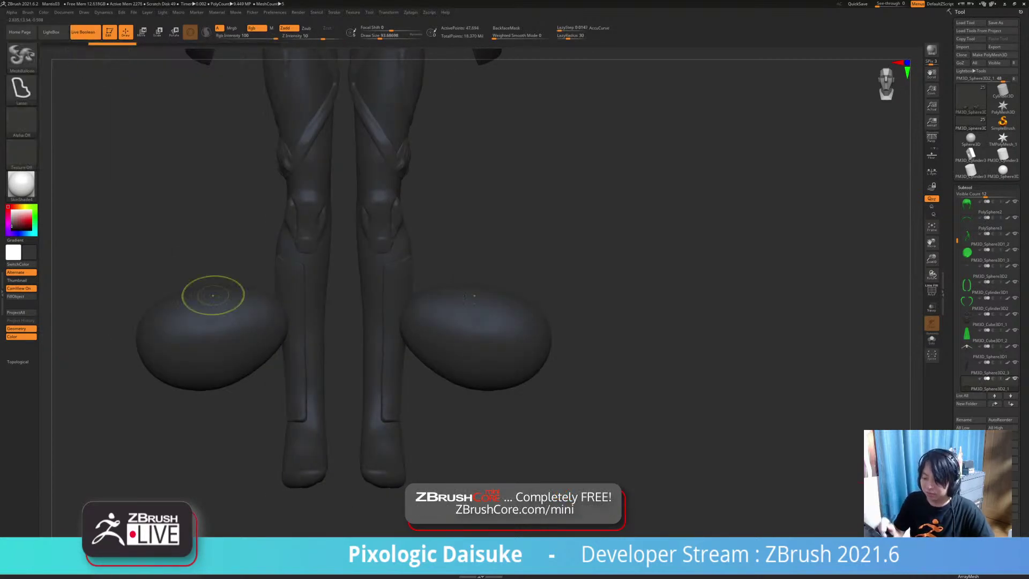
mouse_move(177, 317)
left_mouse_down()
mouse_move(145, 436)
mouse_move(161, 313)
mouse_move(173, 316)
left_mouse_up()
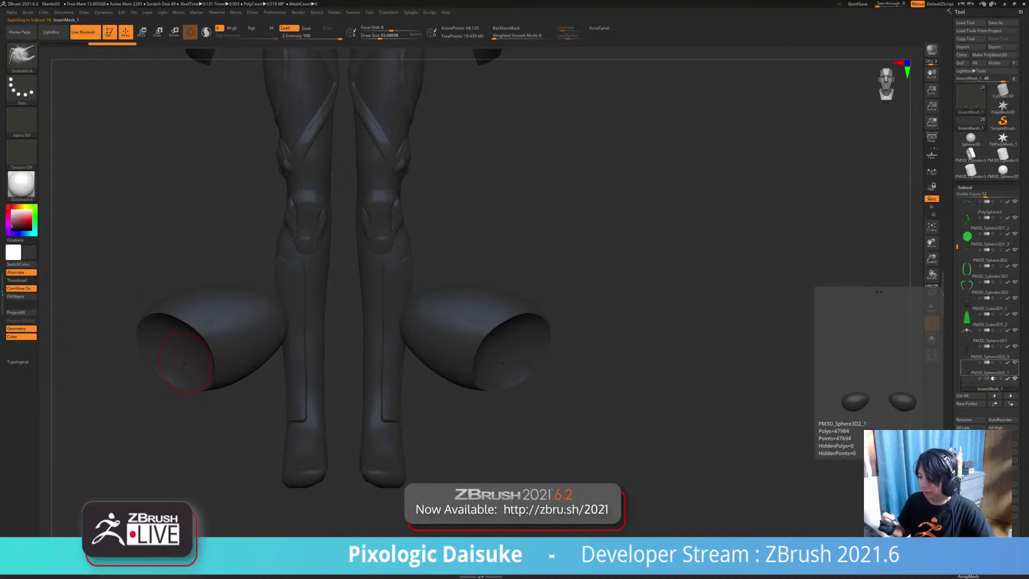
left_click_drag(957, 246, 957, 253)
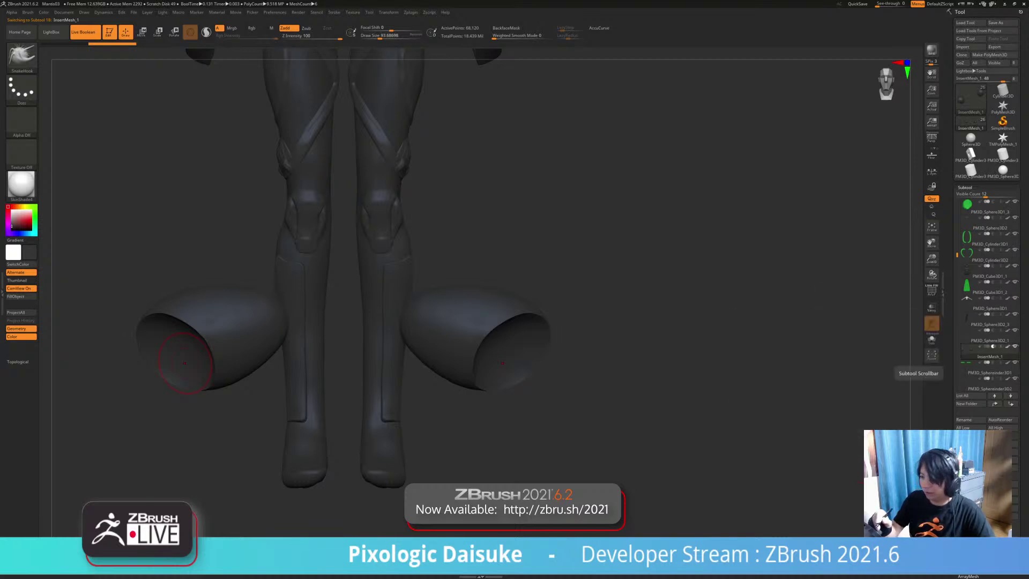
Step: Turn off Live Boolean, add a rounded shape beside the subtraction pieces with MeshBalloon, and carve away its upper side
left_click(84, 33)
mouse_move(203, 252)
left_mouse_down("ctrl")
mouse_move(159, 260)
mouse_move(186, 375)
mouse_move(219, 278)
mouse_move(111, 255)
mouse_move(211, 319)
mouse_move(229, 275)
left_mouse_up("ctrl")
mouse_move(145, 196)
left_mouse_down("alt")
mouse_move(203, 278)
mouse_move(225, 254)
left_mouse_up("alt")
key("b")
key("s")
key("h")
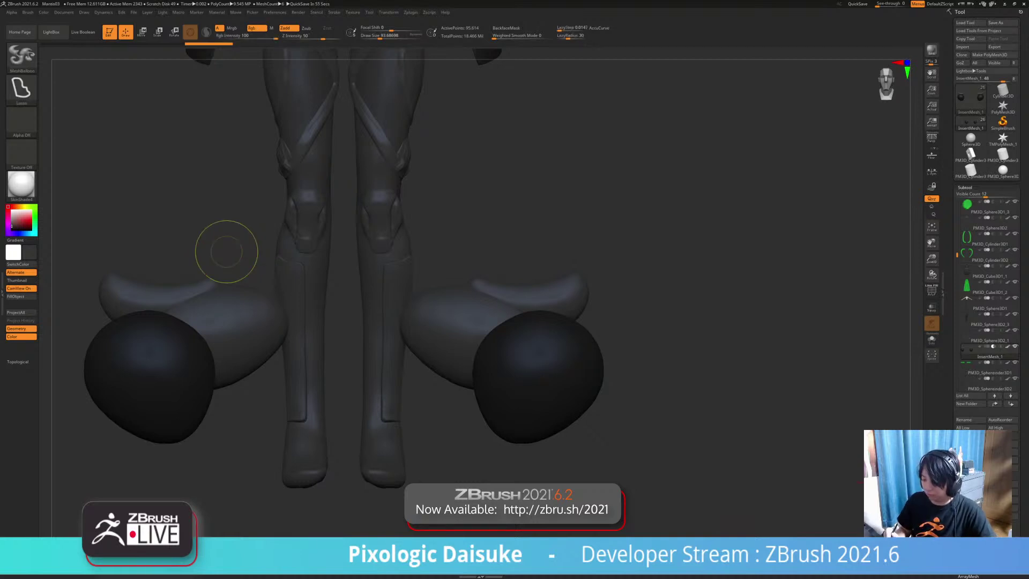
Step: Undo the last cut and remove all ballooned pieces beside the shins
key("ctrl+z")
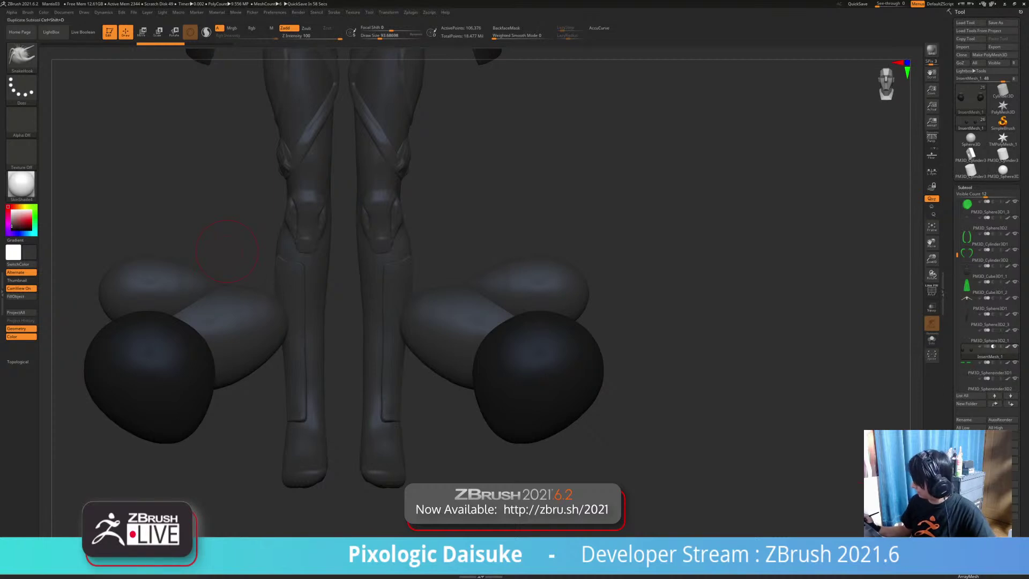
key("ctrl+z")
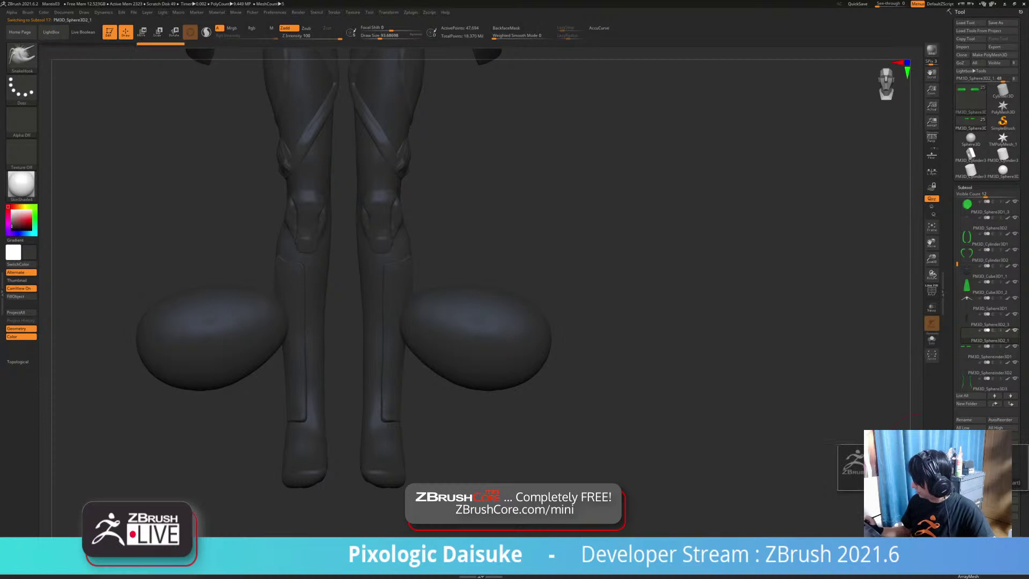
key("ctrl+z")
key("ctrl+z")
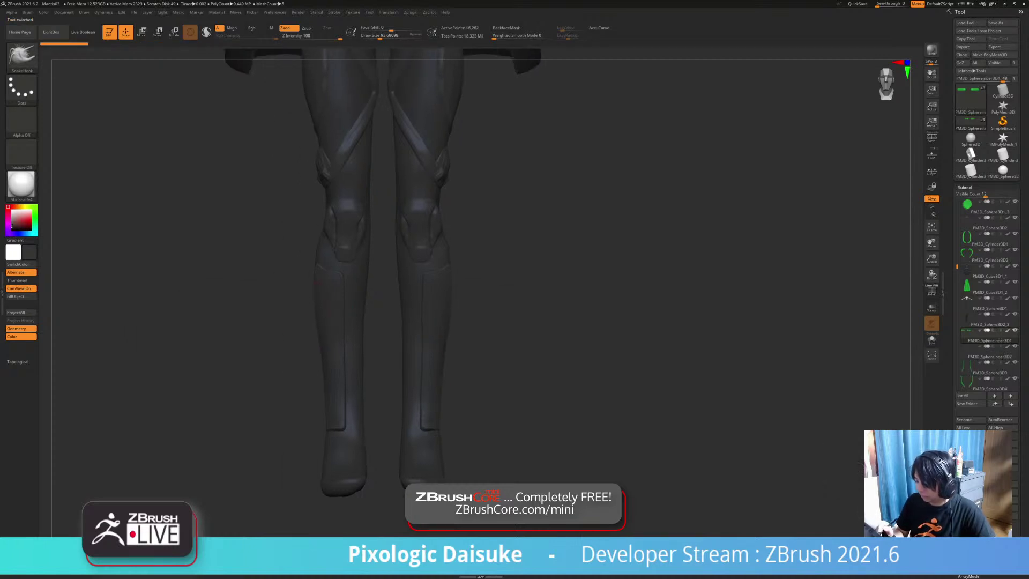
Step: Chain three rounded shapes outward from the outer side of each shin with successive MeshBalloon outlines
mouse_move(327, 309)
left_mouse_down("ctrl")
mouse_move(239, 369)
mouse_move(325, 368)
mouse_move(328, 358)
left_mouse_up("ctrl")
mouse_move(252, 336)
left_mouse_down("ctrl")
mouse_move(129, 314)
mouse_move(279, 365)
mouse_move(280, 388)
left_mouse_up("ctrl")
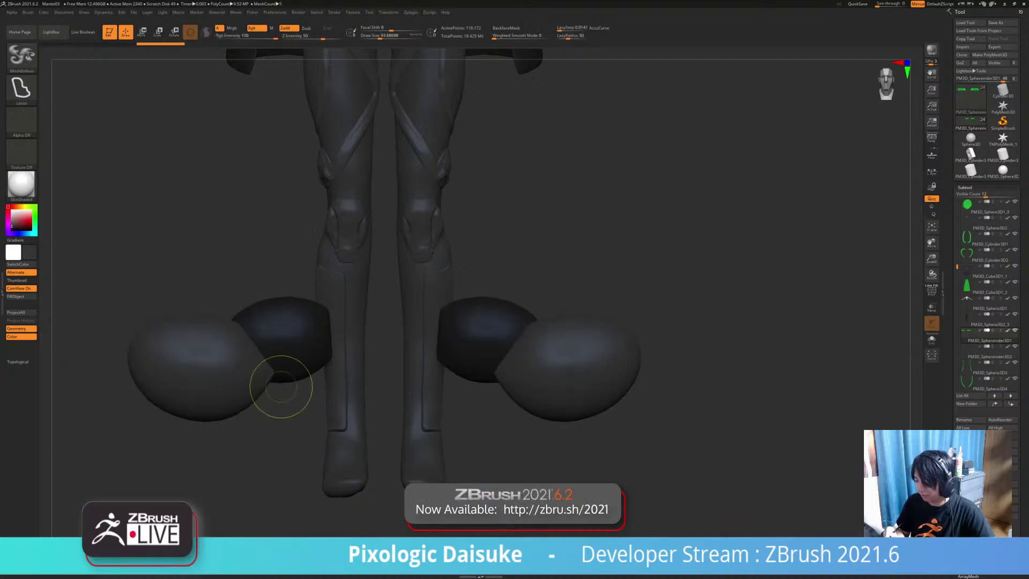
mouse_move(166, 349)
left_mouse_down("ctrl")
mouse_move(172, 437)
mouse_move(213, 404)
left_mouse_up("ctrl")
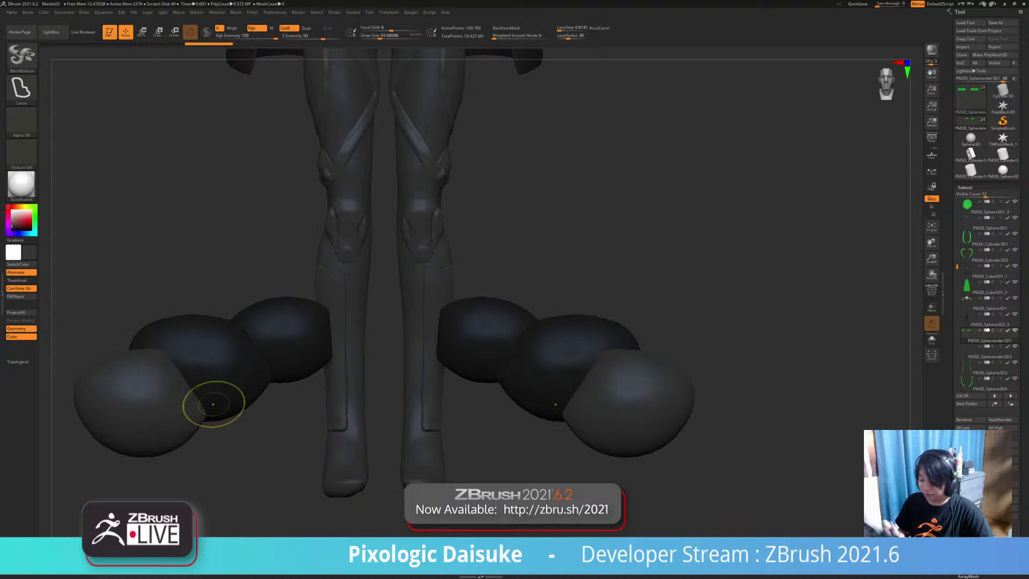
key("b")
key("s")
key("h")
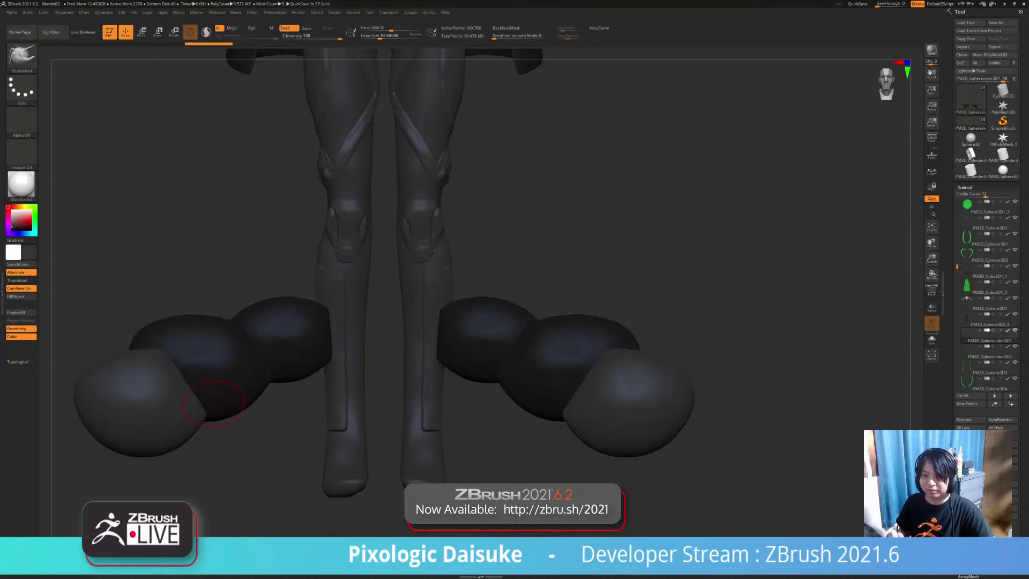
Step: Undo the latest chained shapes and build two overlapping rounded shapes outward from each shin with MeshBalloon
key("ctrl+z")
key("ctrl+z")
key("ctrl+z")
mouse_move(329, 319)
left_mouse_down("ctrl")
mouse_move(265, 361)
mouse_move(333, 359)
left_mouse_up("ctrl")
mouse_move(261, 315)
left_mouse_down("ctrl")
mouse_move(196, 315)
mouse_move(272, 372)
left_mouse_up("ctrl")
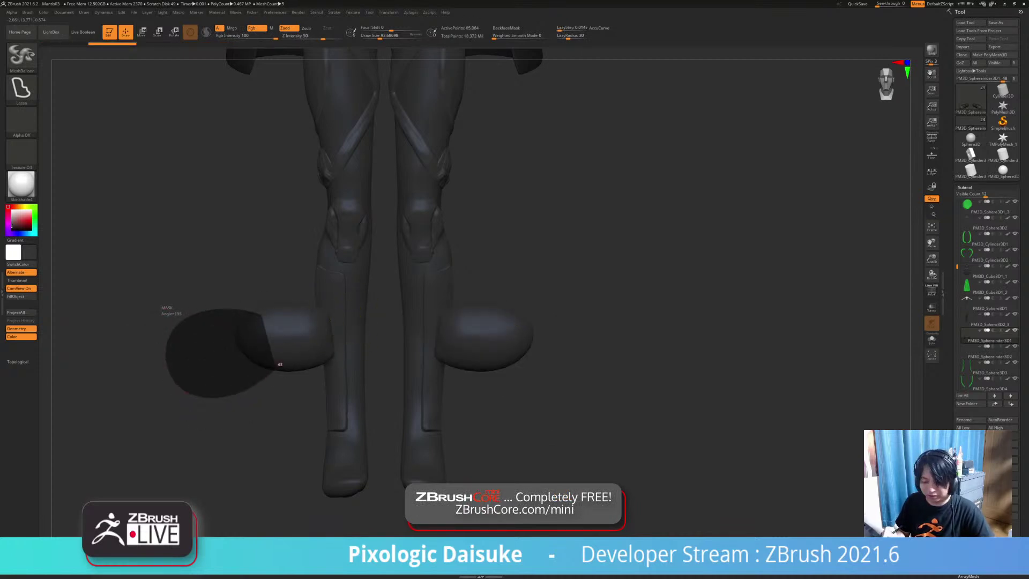
left_click_drag(280, 364, 281, 365, "ctrl")
Step: Branch more rounded shapes upward and downward from the outer end of each shin's chain with MeshBalloon
mouse_move(248, 317)
left_mouse_down("ctrl+shift")
mouse_move(115, 375)
mouse_move(140, 417)
left_mouse_up("ctrl+shift")
key("ctrl+z")
mouse_move(191, 343)
left_mouse_down("ctrl")
mouse_move(108, 404)
mouse_move(217, 400)
left_mouse_up("ctrl")
mouse_move(211, 310)
left_mouse_down("ctrl+shift")
mouse_move(151, 312)
mouse_move(150, 379)
mouse_move(118, 313)
mouse_move(211, 346)
left_mouse_up("ctrl+shift")
mouse_move(160, 288)
left_mouse_down("ctrl")
mouse_move(228, 191)
mouse_move(192, 308)
mouse_move(181, 304)
left_mouse_up("ctrl")
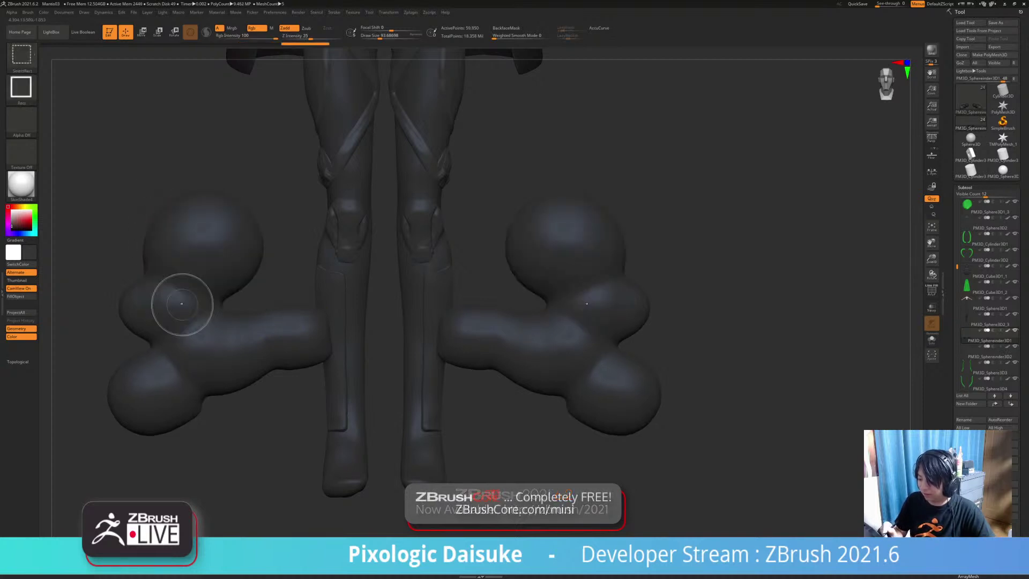
Step: Try ballooning a rounded shape forward from the inner end of the chain in an angled view
mouse_move(277, 346)
right_mouse_down("ctrl")
mouse_move(267, 329)
mouse_move(429, 343)
mouse_move(290, 392)
mouse_move(247, 390)
mouse_move(375, 385)
mouse_move(297, 387)
mouse_move(364, 381)
right_mouse_up("ctrl")
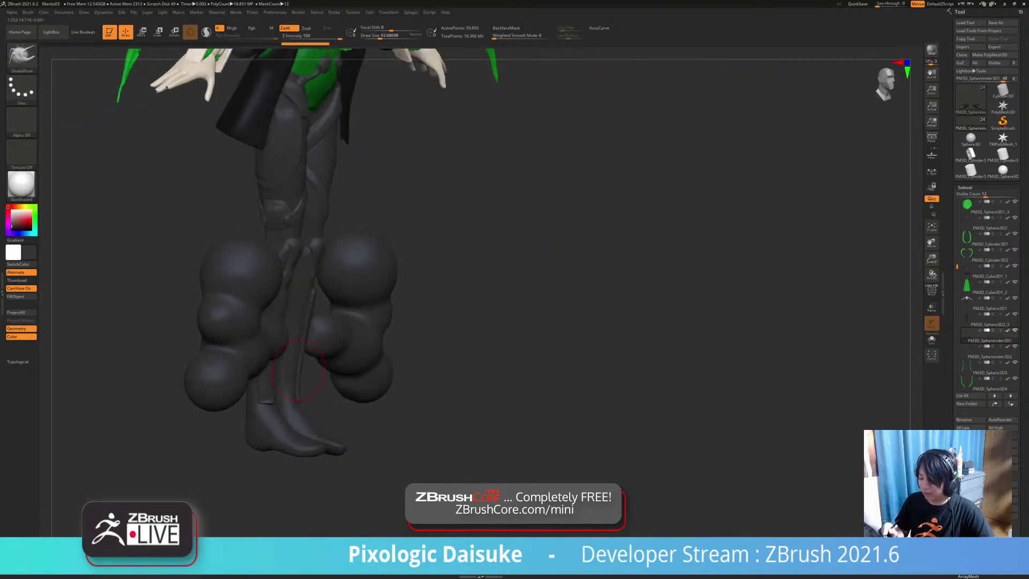
mouse_move(284, 347)
left_mouse_down("ctrl")
mouse_move(286, 381)
mouse_move(268, 361)
left_mouse_up("ctrl")
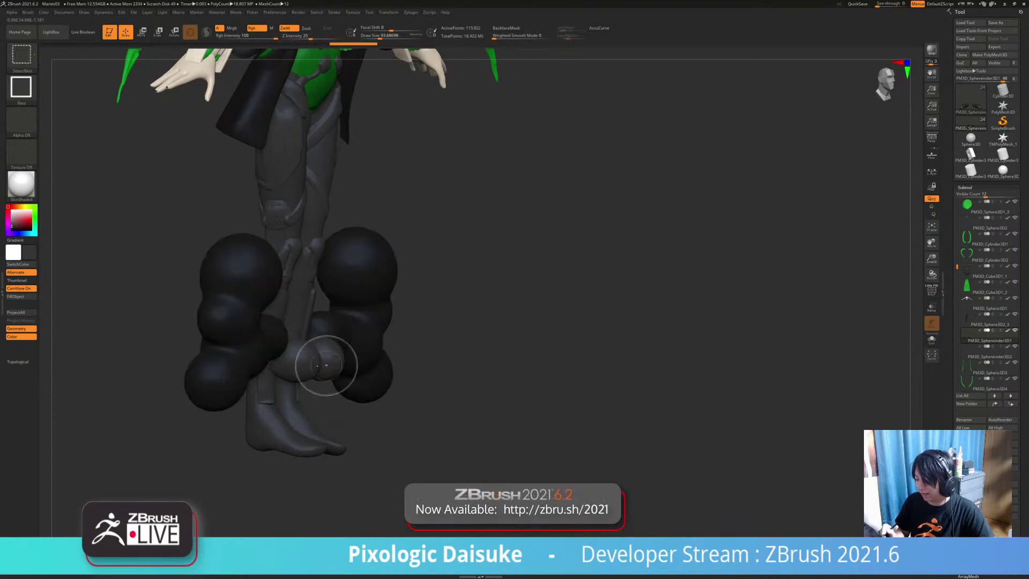
mouse_move(349, 375)
right_mouse_down()
mouse_move(284, 377)
mouse_move(323, 381)
right_mouse_up()
key("ctrl+z")
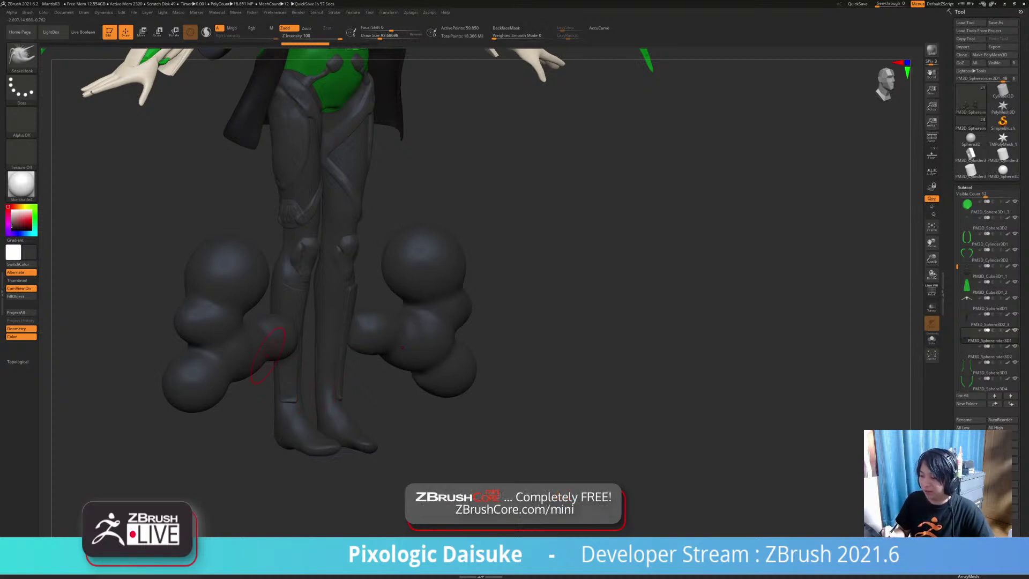
Step: Turn on Live Boolean and balloon rounded shapes forward and downward from the inner end of each chain, retrying unwanted outlines
left_click(85, 34)
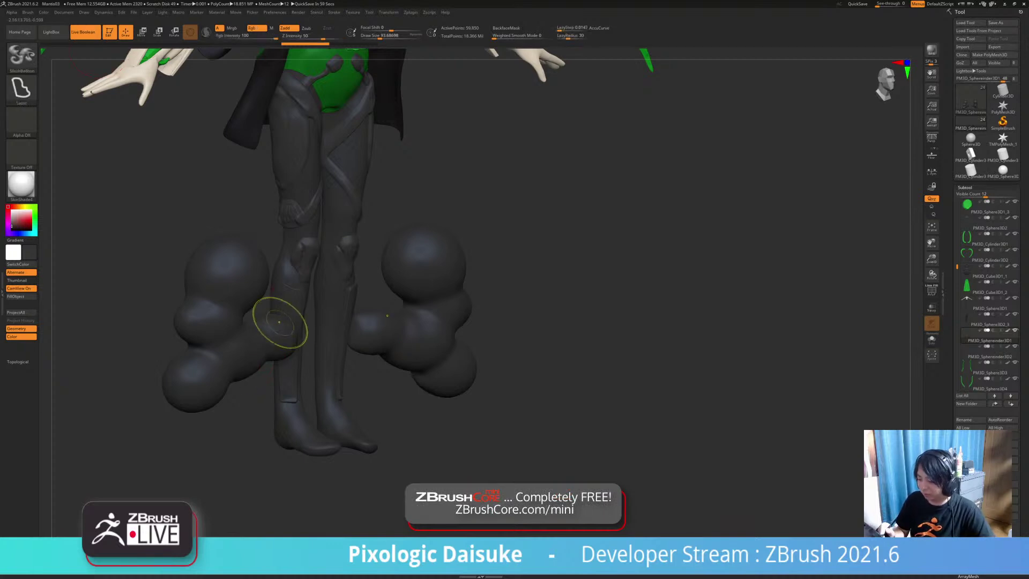
left_click_drag(294, 327, 263, 365, "ctrl")
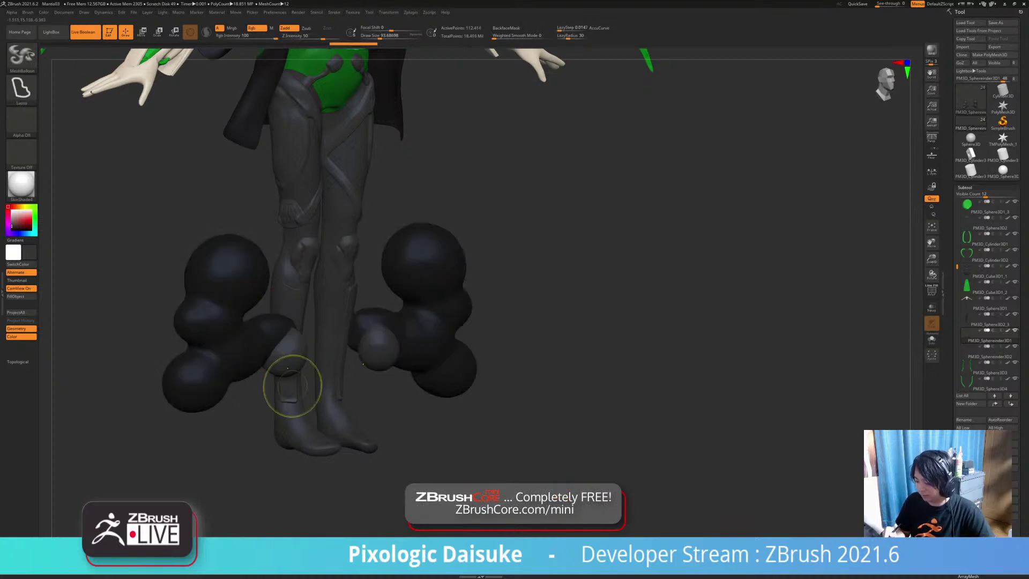
key("ctrl+z")
mouse_move(294, 332)
left_mouse_down("ctrl")
mouse_move(284, 380)
mouse_move(279, 332)
left_mouse_up("ctrl")
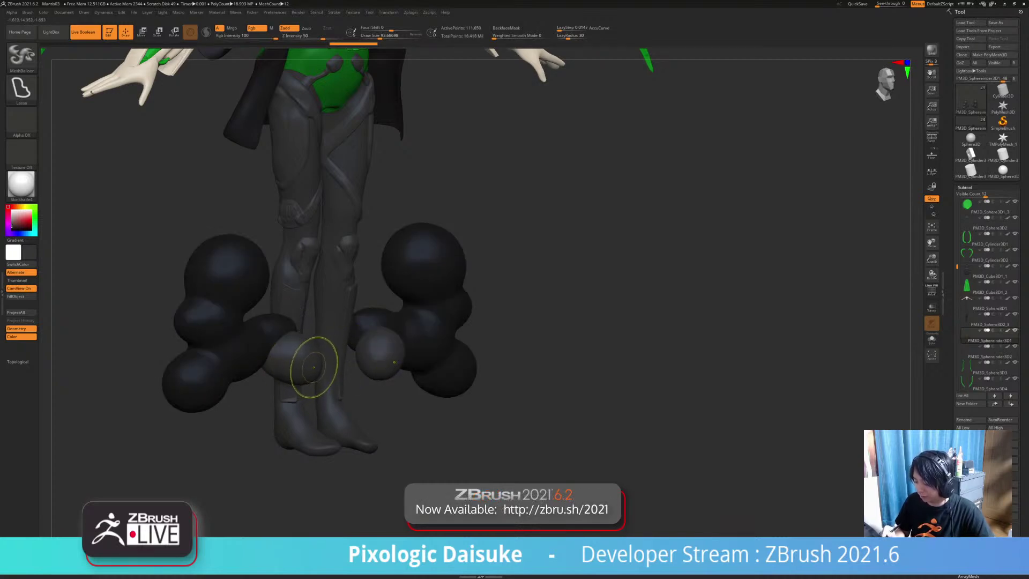
right_click_drag(336, 371, 369, 363)
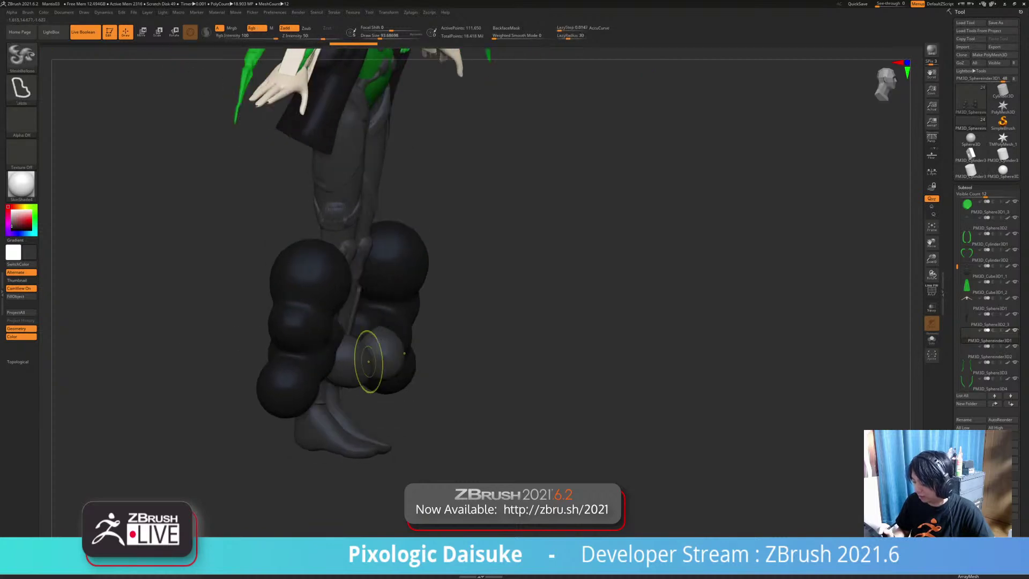
mouse_move(392, 412)
left_mouse_down("ctrl")
mouse_move(342, 379)
mouse_move(346, 364)
left_mouse_up("ctrl")
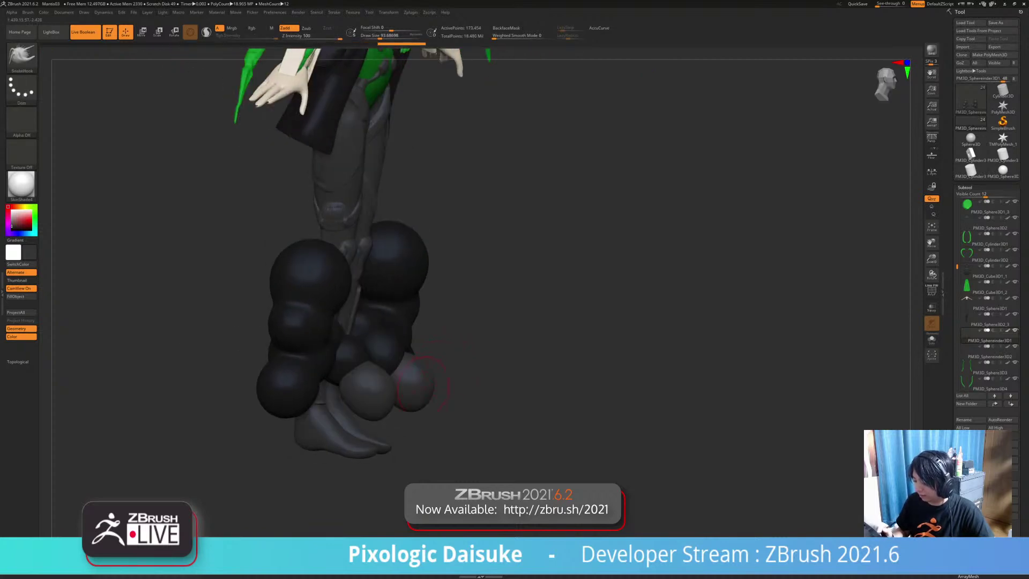
key("ctrl+z")
left_click_drag(359, 413, 334, 385, "ctrl")
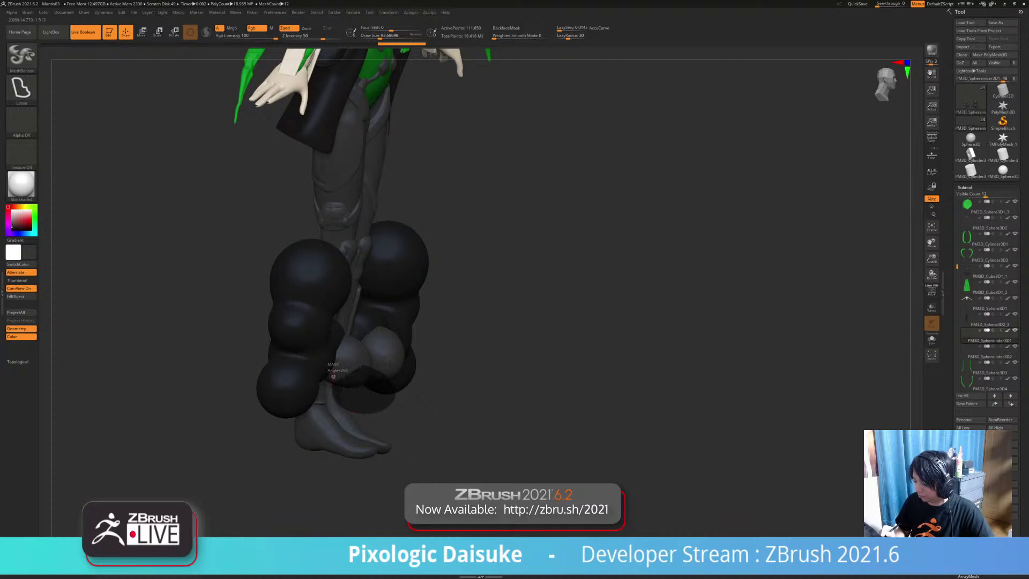
Step: Extend each inner chain down toward the feet with further MeshBalloon shapes
mouse_move(450, 393)
left_mouse_down()
mouse_move(321, 390)
mouse_move(289, 440)
mouse_move(266, 410)
mouse_move(279, 395)
left_mouse_up()
mouse_move(279, 455)
left_mouse_down("alt")
mouse_move(338, 346)
mouse_move(277, 348)
mouse_move(286, 334)
left_mouse_up("alt")
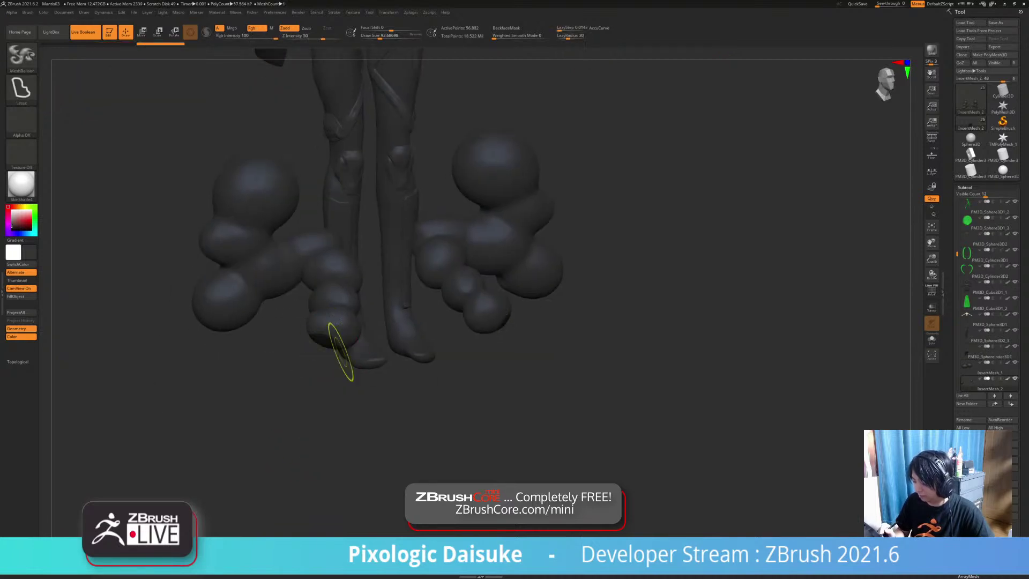
key("ctrl+z")
mouse_move(351, 341)
left_mouse_down("ctrl")
mouse_move(306, 380)
mouse_move(297, 339)
left_mouse_up("ctrl")
mouse_move(349, 405)
left_mouse_down("alt")
mouse_move(346, 375)
mouse_move(331, 405)
mouse_move(297, 406)
mouse_move(375, 401)
mouse_move(339, 402)
left_mouse_up("alt")
key("b")
key("s")
key("h")
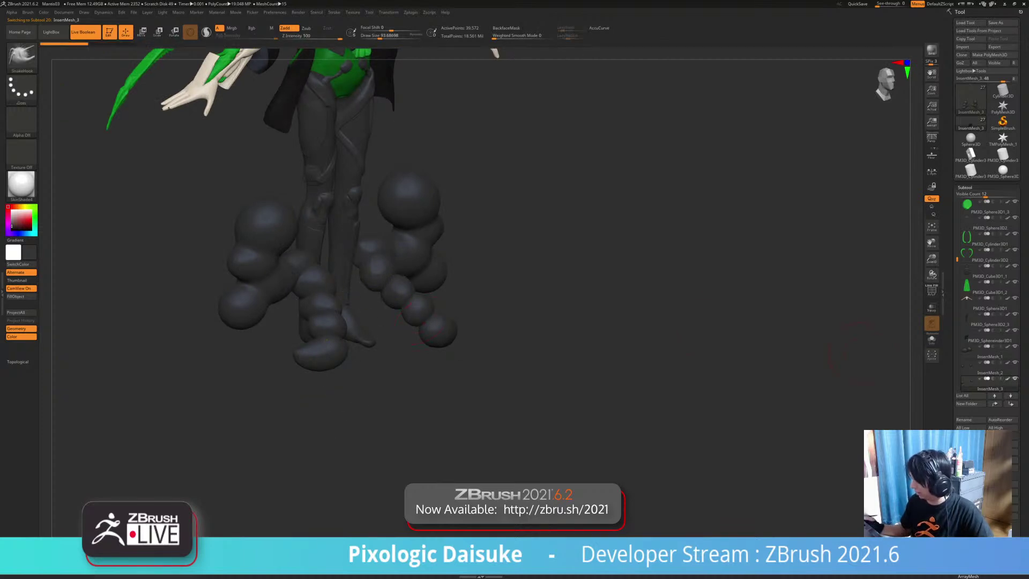
Step: Delete the InsertMesh subtools and the PM3D_Sphereinder3D1 subtool that hold the ballooned shapes beside the shins
left_click(969, 467)
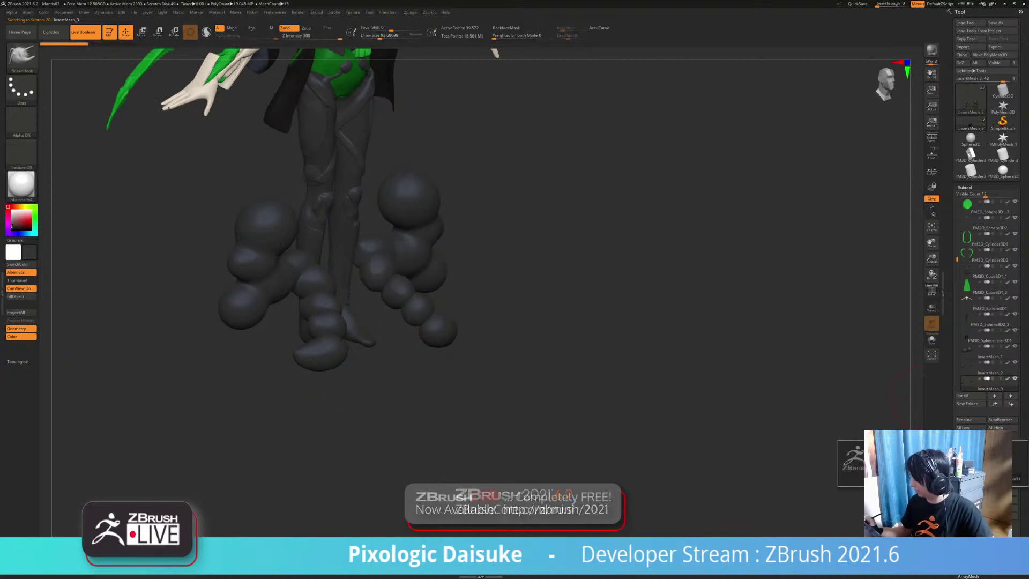
left_click(884, 478)
left_click(968, 467)
left_click(883, 478)
left_click(989, 351)
left_click_drag(445, 375, 758, 423)
left_click(969, 467)
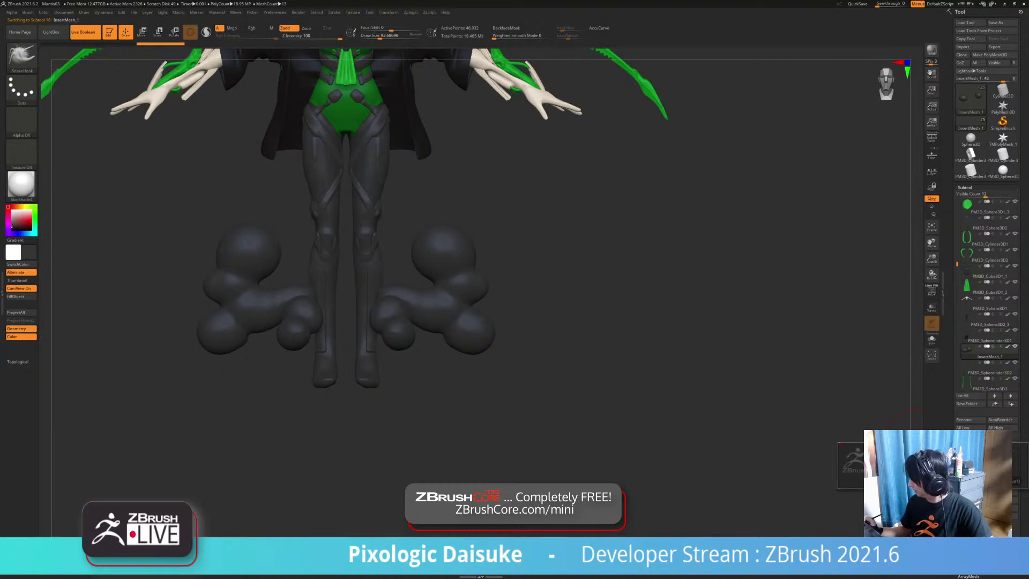
left_click(913, 476)
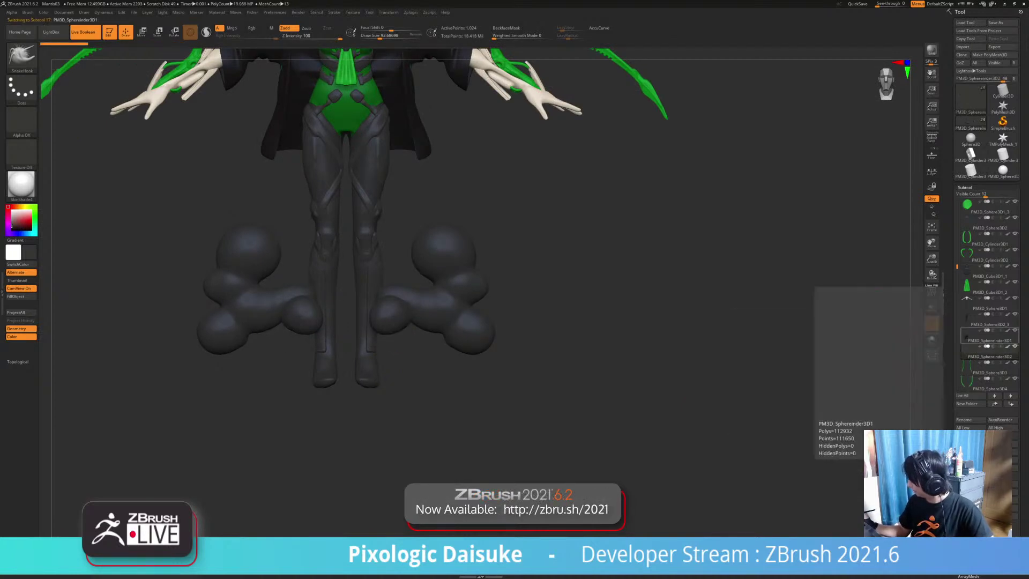
left_click(989, 340)
left_click(970, 479)
left_click(913, 476)
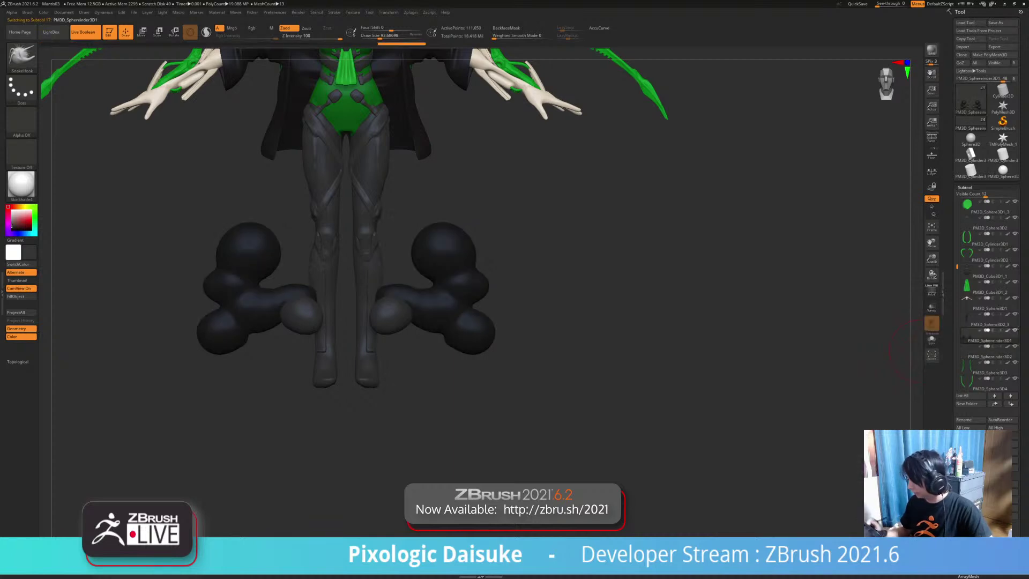
Step: Select the shin plate subtool and the MeshProject mask brush, with Z Intensity set to 0
key("b")
key("m")
key("b")
right_click_drag(632, 300, 632, 332, "ctrl")
right_click_drag(919, 352, 919, 407, "ctrl")
key("b")
key("s")
key("h")
mouse_move(393, 289)
right_mouse_down("alt")
mouse_move(381, 118)
mouse_move(399, 75)
right_mouse_up("alt")
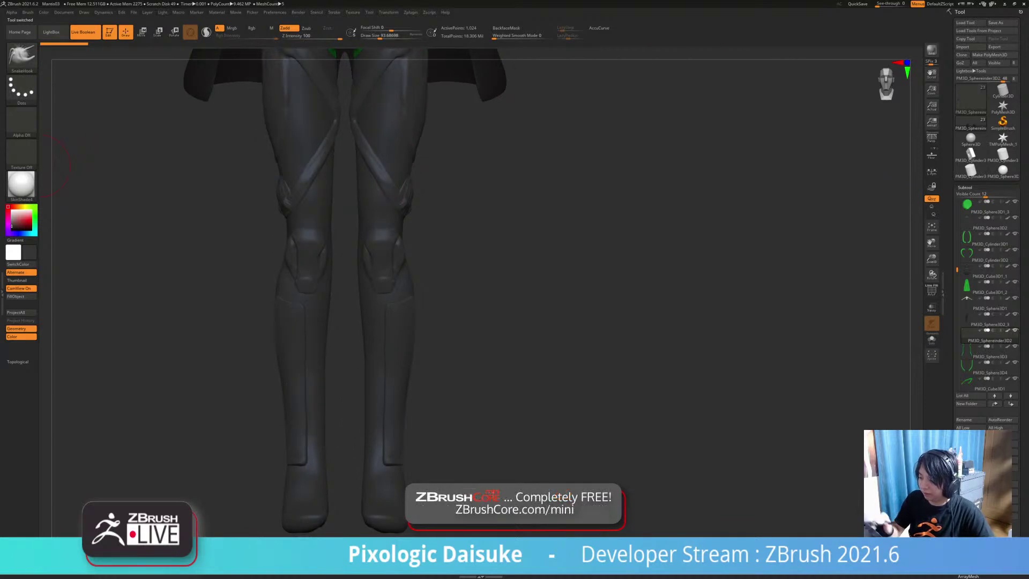
mouse_move(342, 375)
right_mouse_down()
mouse_move(377, 375)
mouse_move(326, 372)
right_mouse_up()
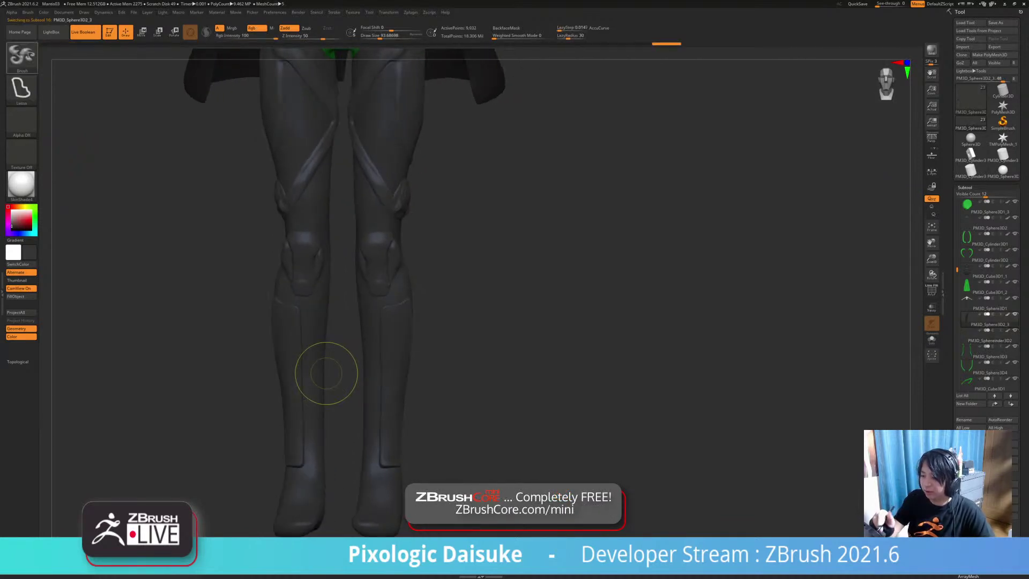
key("b")
key("p")
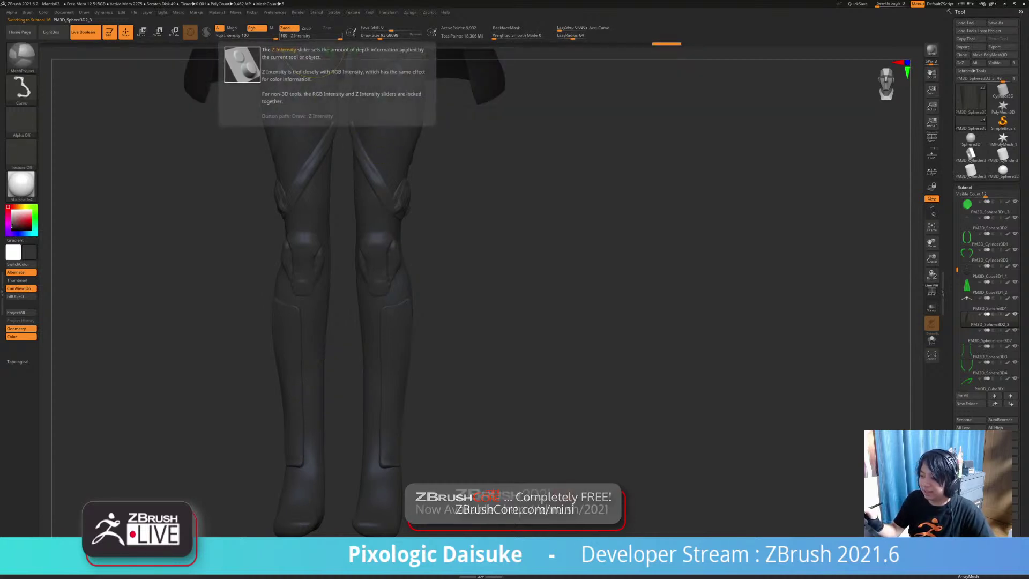
left_click_drag(317, 37, 272, 36)
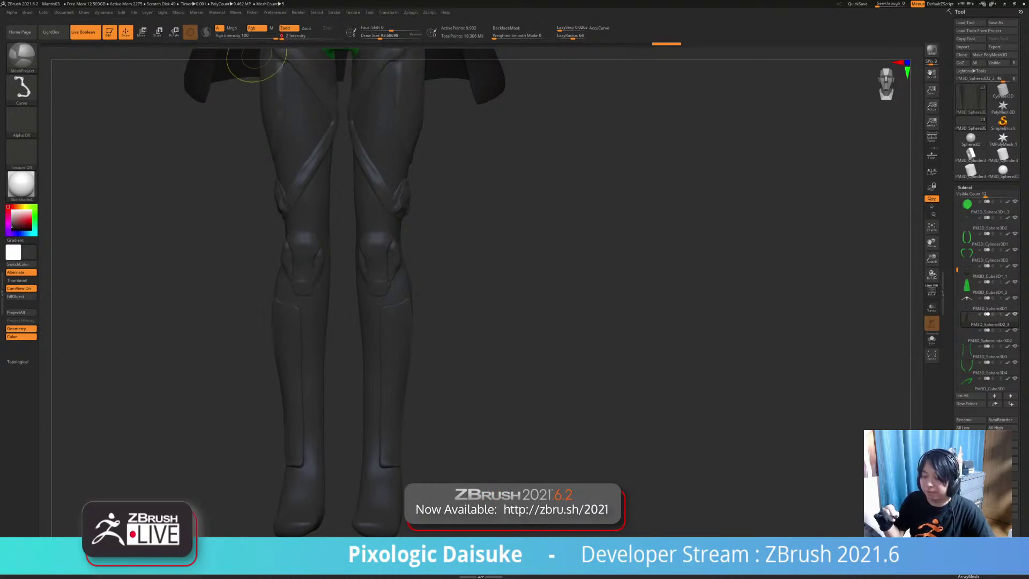
key("ctrl+z")
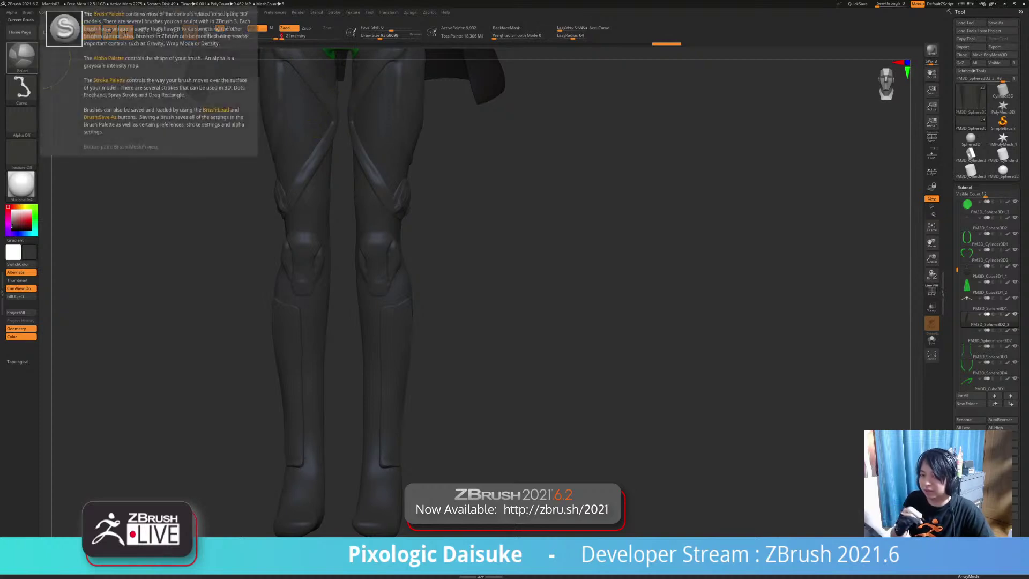
left_click(22, 57)
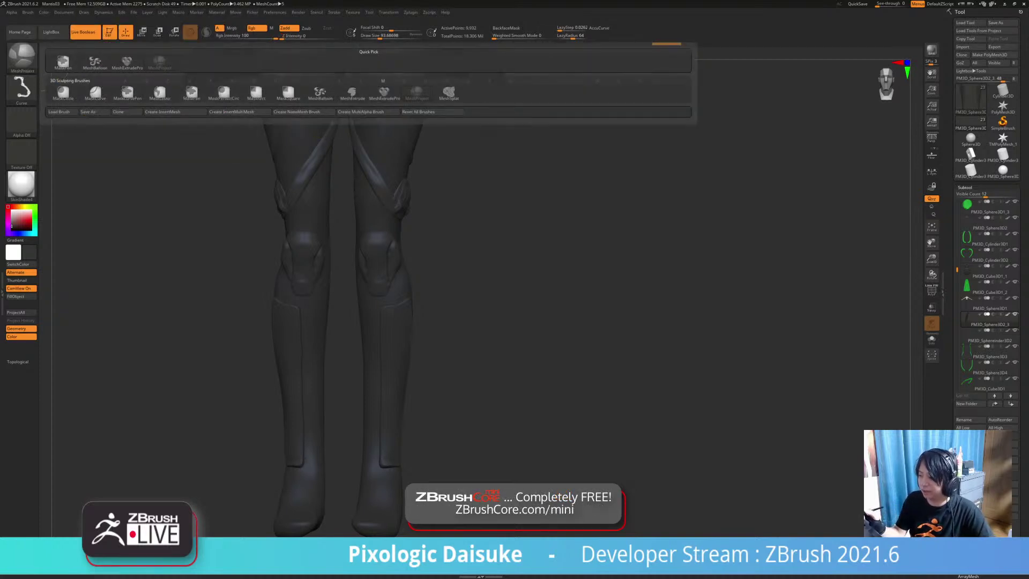
left_click_drag(270, 234, 235, 139, "alt")
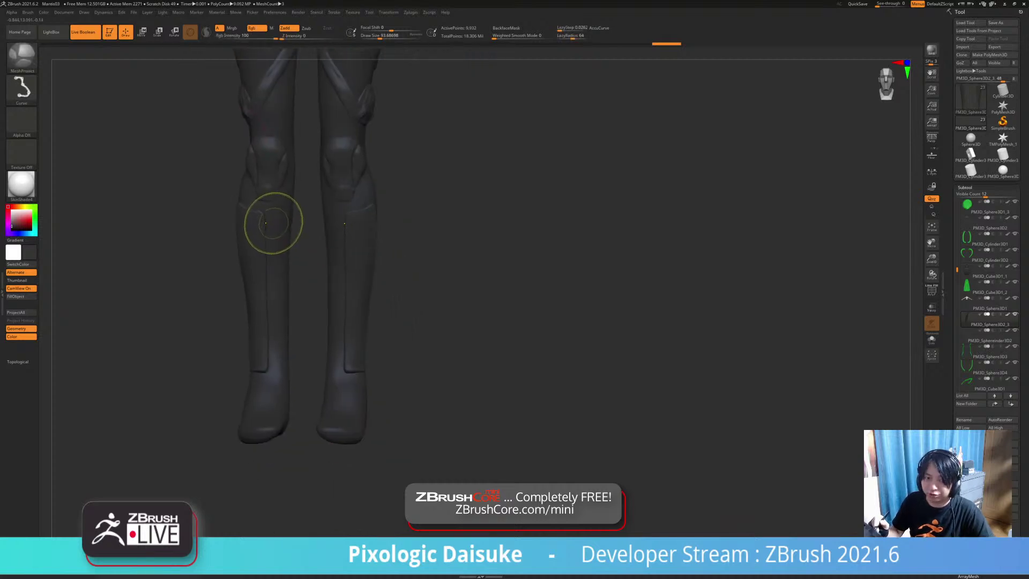
Step: Undo a curve-drawn trial on the shin and change the MeshProject mask brush's stroke to Lasso
mouse_move(264, 217)
right_mouse_down()
mouse_move(219, 216)
mouse_move(244, 241)
mouse_move(262, 216)
right_mouse_up()
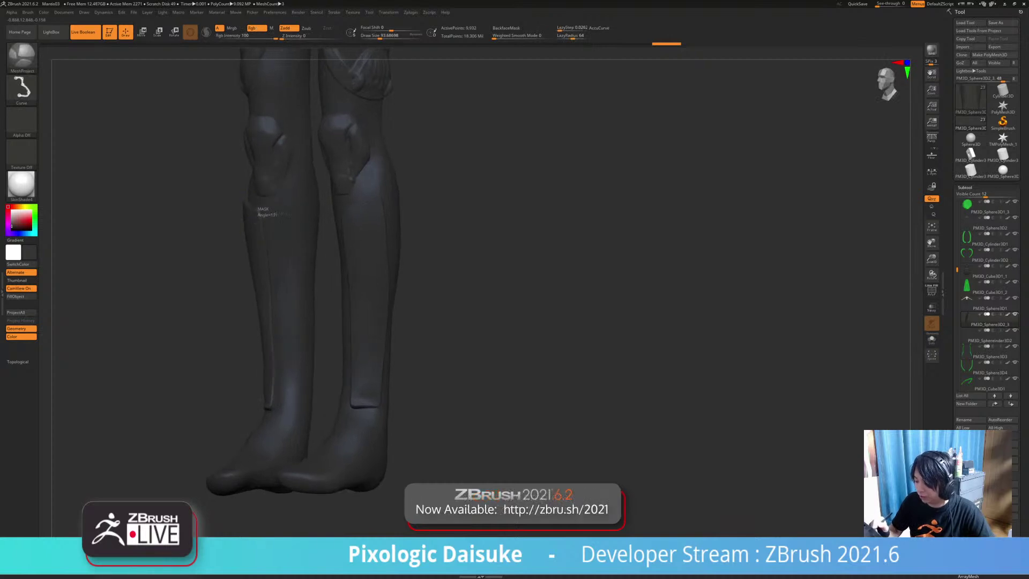
left_click_drag(310, 255, 290, 268, "ctrl")
key("ctrl+z")
left_click(23, 90, "ctrl")
left_click(127, 110)
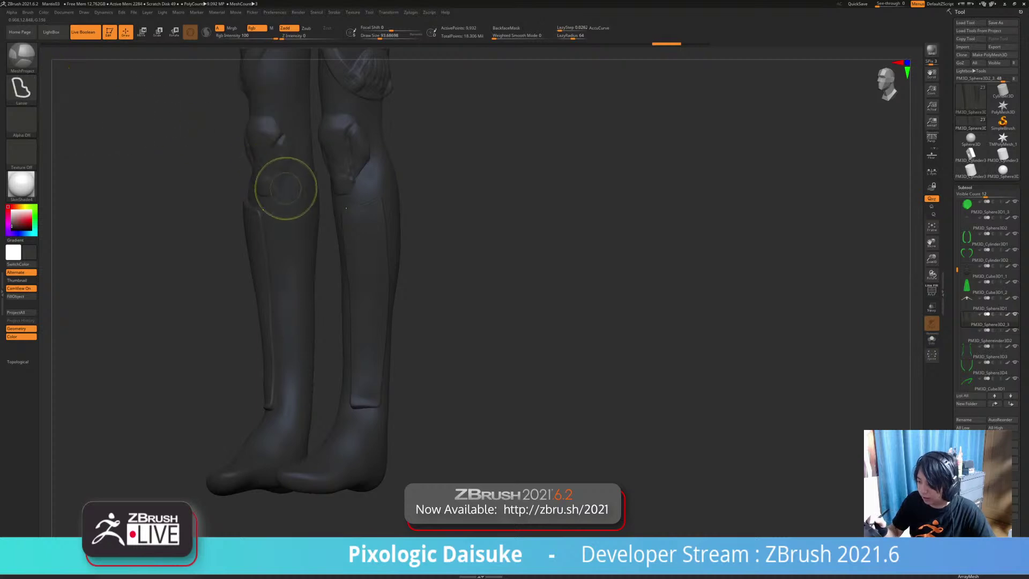
Step: Try projecting a plate down the front of each shin with MeshProject lasso outlines, undoing each attempt
mouse_move(260, 203)
left_mouse_down("ctrl")
mouse_move(299, 284)
mouse_move(297, 386)
mouse_move(268, 405)
mouse_move(261, 212)
mouse_move(281, 205)
mouse_move(308, 306)
mouse_move(299, 399)
mouse_move(260, 399)
left_mouse_up("ctrl")
key("ctrl+z")
key("ctrl+z")
right_click_drag(296, 408, 310, 402)
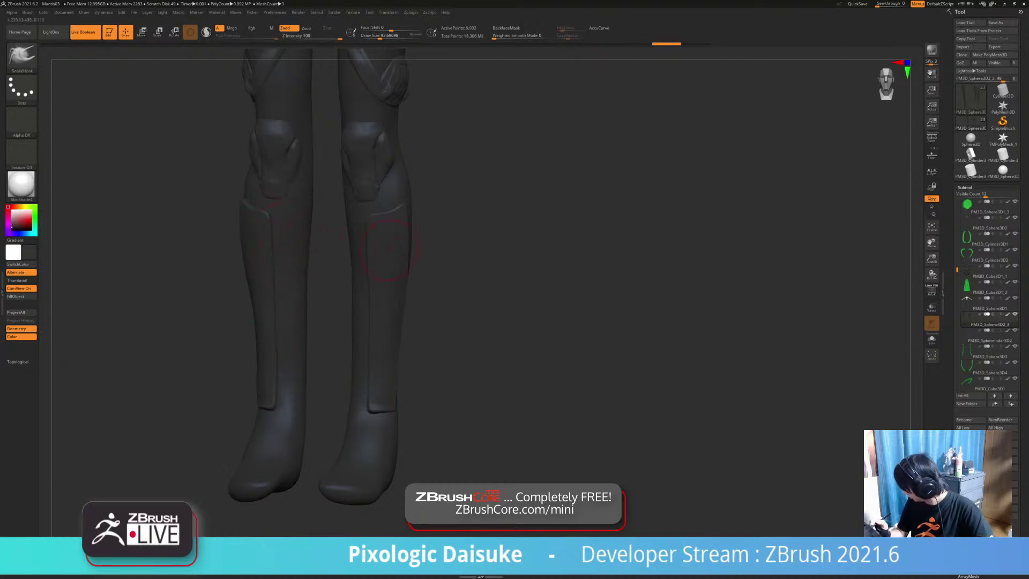
mouse_move(264, 213)
left_mouse_down("ctrl")
mouse_move(307, 341)
mouse_move(289, 397)
mouse_move(241, 201)
left_mouse_up("ctrl")
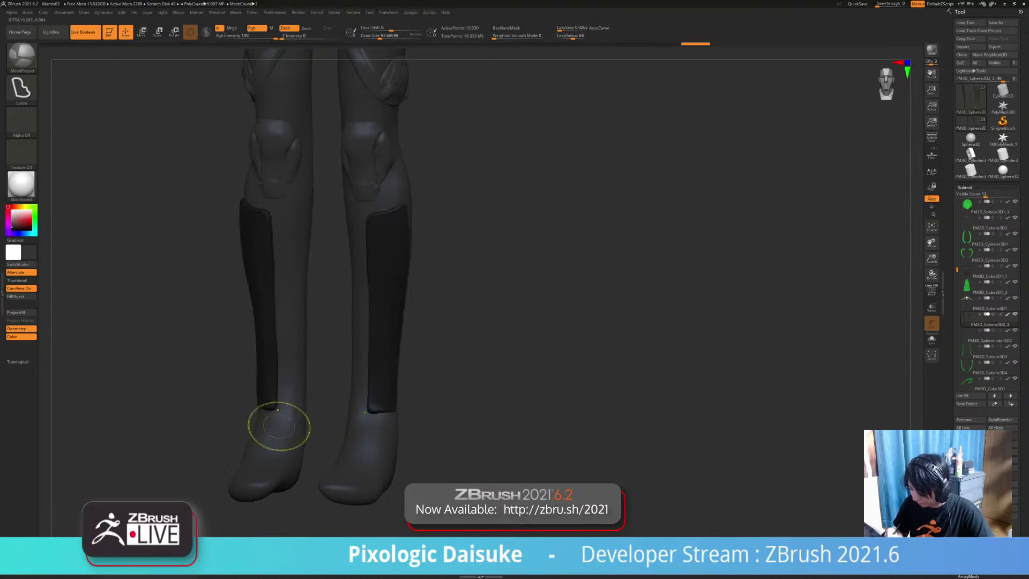
key("ctrl+z")
right_click_drag(280, 315, 327, 315)
mouse_move(260, 212)
left_mouse_down("ctrl")
mouse_move(282, 288)
mouse_move(276, 346)
mouse_move(255, 225)
mouse_move(263, 216)
mouse_move(284, 289)
mouse_move(280, 368)
mouse_move(255, 403)
left_mouse_up("ctrl")
mouse_move(289, 343)
right_mouse_down()
mouse_move(230, 324)
mouse_move(255, 308)
mouse_move(137, 306)
right_mouse_up()
key("ctrl+z")
Step: Set the colour to white and project a long strip down each shin beside the existing plate with MeshProject
left_click(11, 210)
right_click_drag(233, 284, 229, 210, "ctrl")
mouse_move(261, 195)
left_mouse_down("ctrl")
mouse_move(273, 357)
mouse_move(252, 405)
mouse_move(218, 402)
left_mouse_up("ctrl")
mouse_move(275, 424)
right_mouse_down()
mouse_move(327, 424)
mouse_move(271, 423)
mouse_move(316, 422)
right_mouse_up()
Step: Isolate the shin plate subtool with Solo and examine the projected strips from several angles, then show the whole model again
key("alt+s")
mouse_move(265, 326)
right_mouse_down()
mouse_move(287, 418)
mouse_move(282, 303)
right_mouse_up()
mouse_move(281, 303)
right_mouse_down()
mouse_move(257, 369)
mouse_move(260, 407)
mouse_move(316, 399)
mouse_move(292, 440)
mouse_move(386, 370)
right_mouse_up()
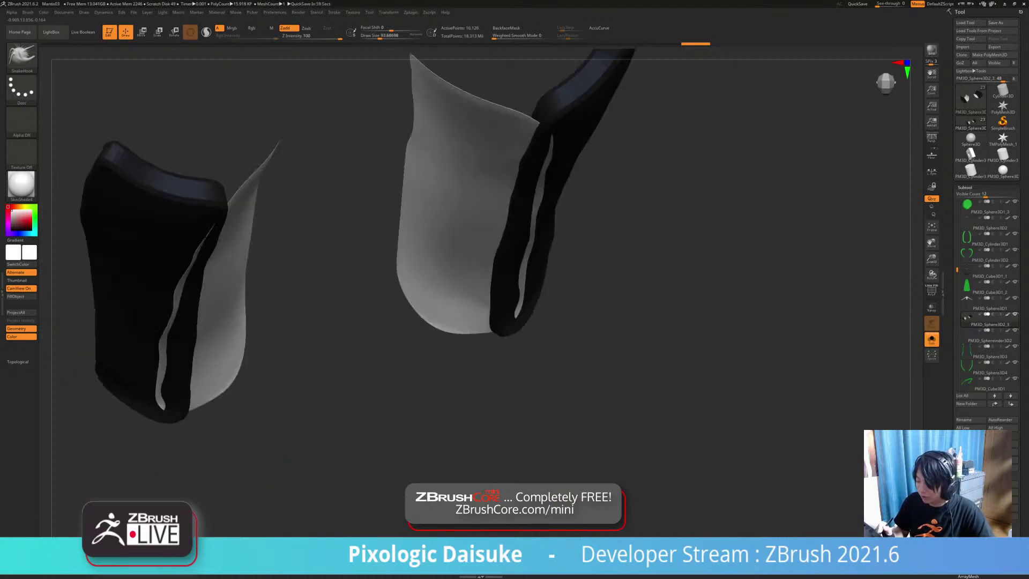
mouse_move(322, 375)
left_mouse_down()
mouse_move(292, 300)
mouse_move(321, 351)
mouse_move(279, 337)
mouse_move(355, 323)
mouse_move(321, 325)
left_mouse_up()
key("b")
key("s")
key("h")
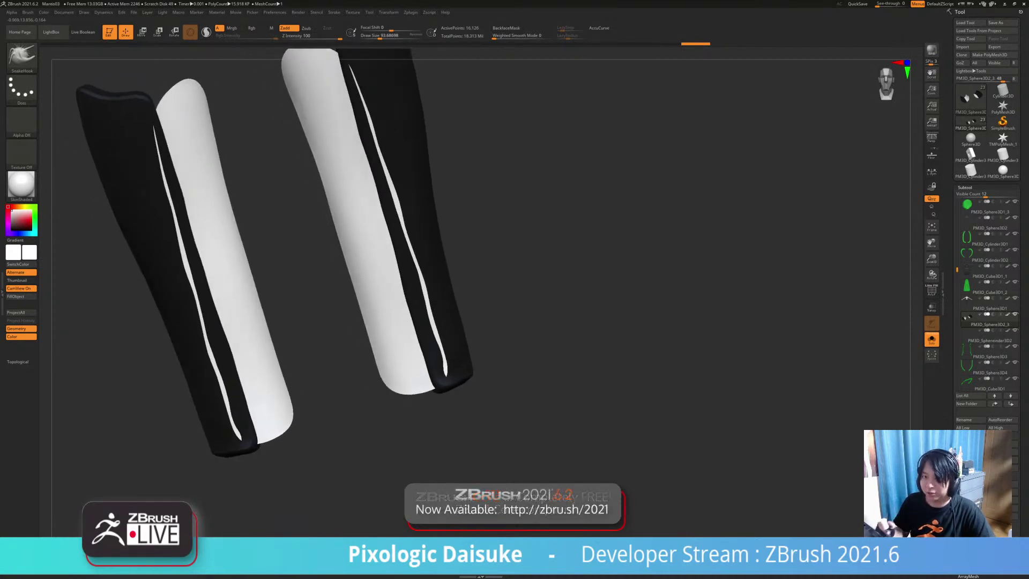
key("ctrl+z")
key("ctrl+shift+z")
right_click_drag(322, 300, 380, 294)
right_click_drag(380, 295, 322, 258, "ctrl")
right_click_drag(337, 342, 396, 351, "shift")
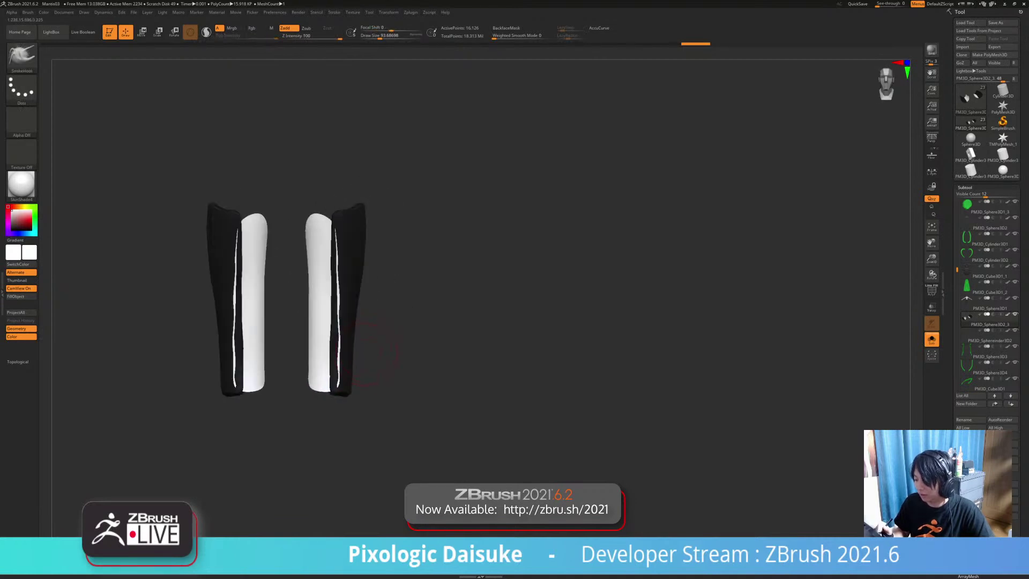
key("alt+s")
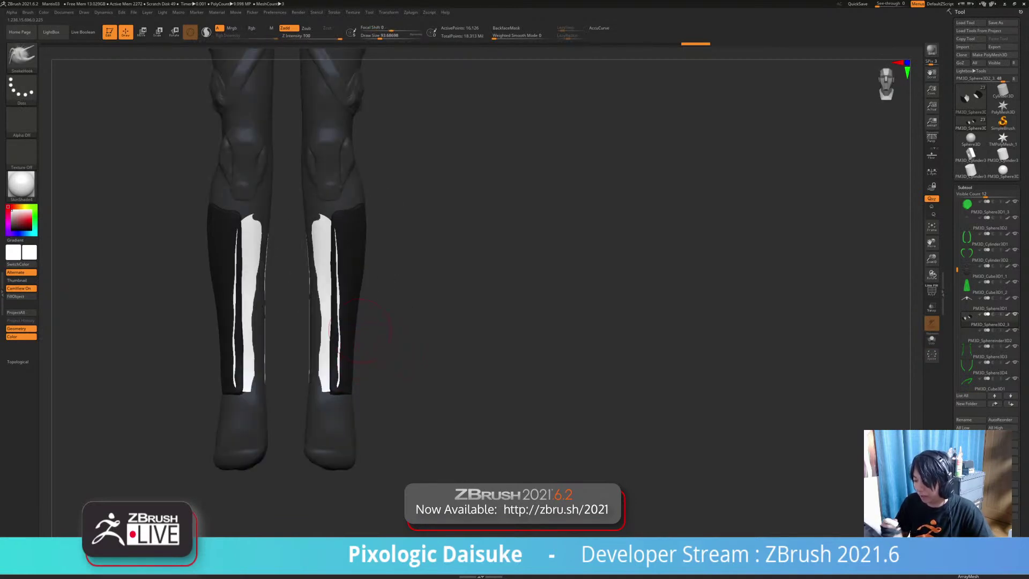
Step: Undo the projected strips on the shins and turn on Live Boolean
right_click_drag(242, 242, 284, 221)
left_click_drag(272, 220, 289, 247)
key("ctrl+z")
key("ctrl+z")
key("ctrl+z")
key("ctrl+z")
key("ctrl+z")
key("ctrl+z")
key("ctrl+z")
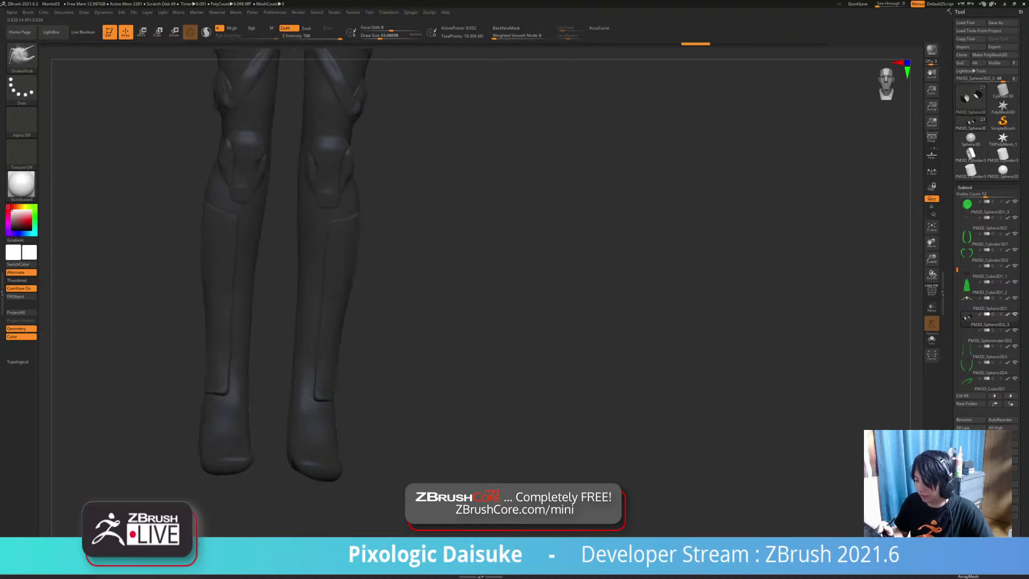
key("ctrl+z")
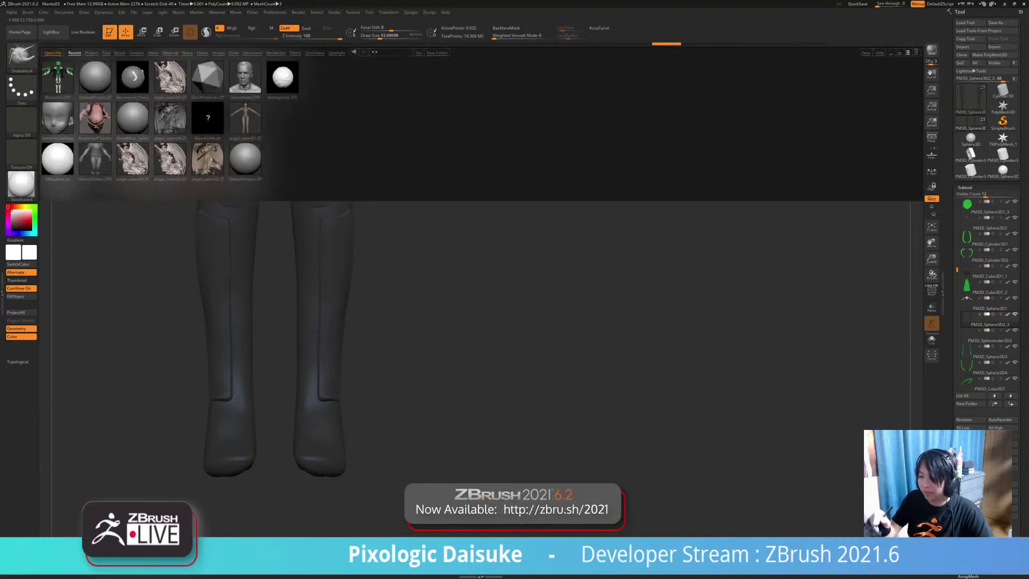
left_click(52, 32)
left_click(84, 32)
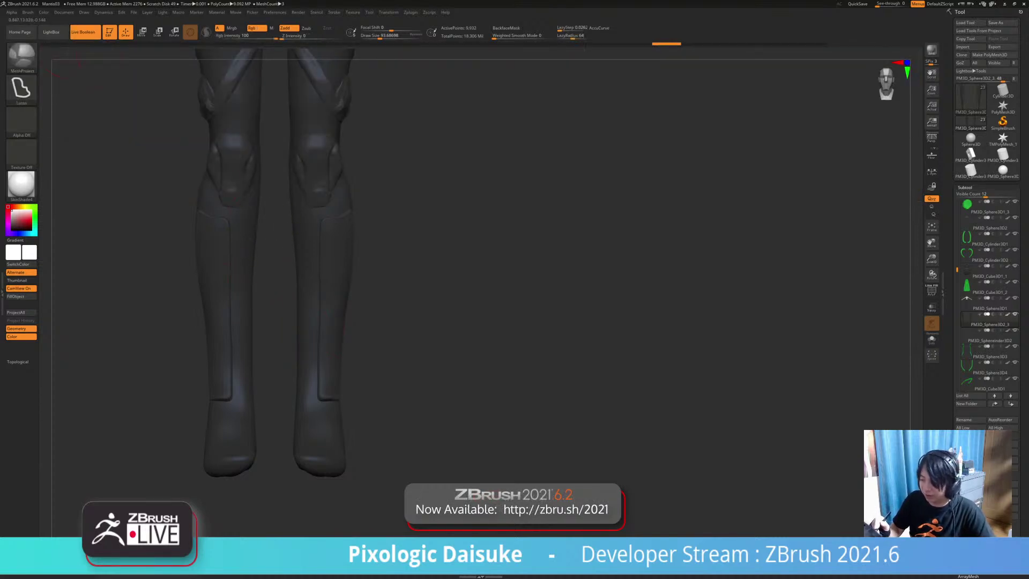
Step: Turn off Rgb, choose the SnakeHook brush and fill the shin plate subtool with white
right_click_drag(254, 226, 256, 268, "ctrl")
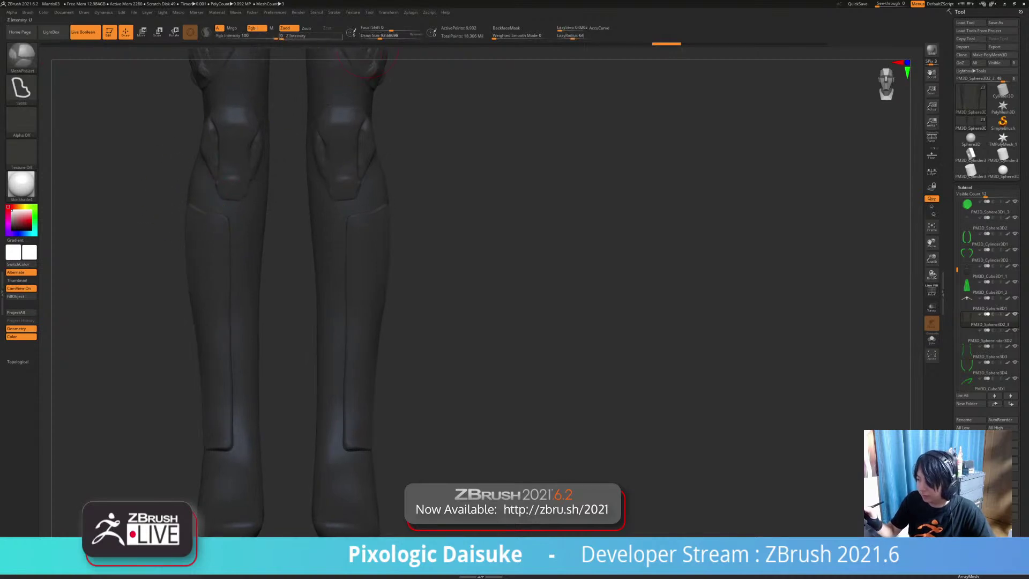
left_click(256, 28)
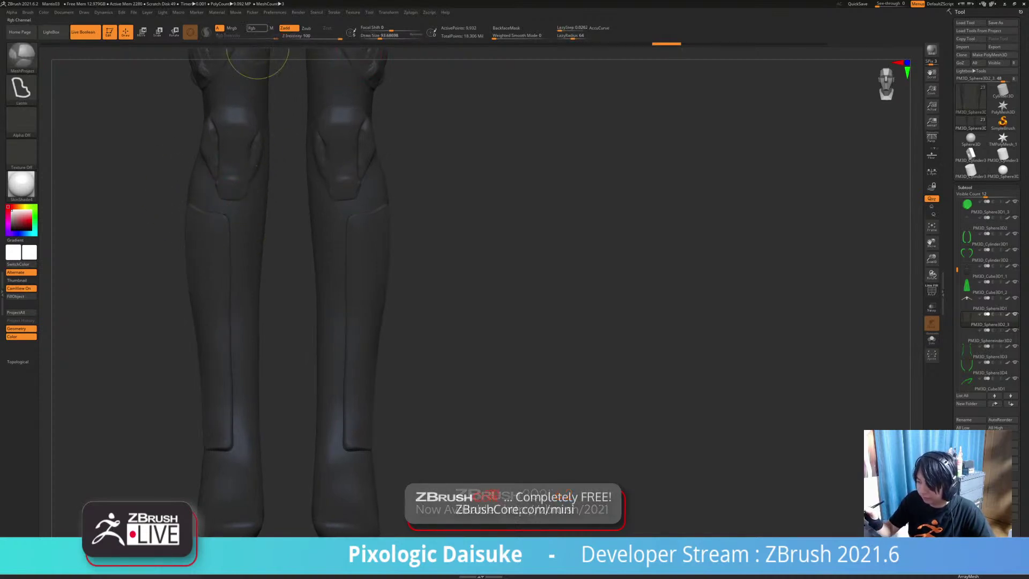
key("b")
key("s")
key("h")
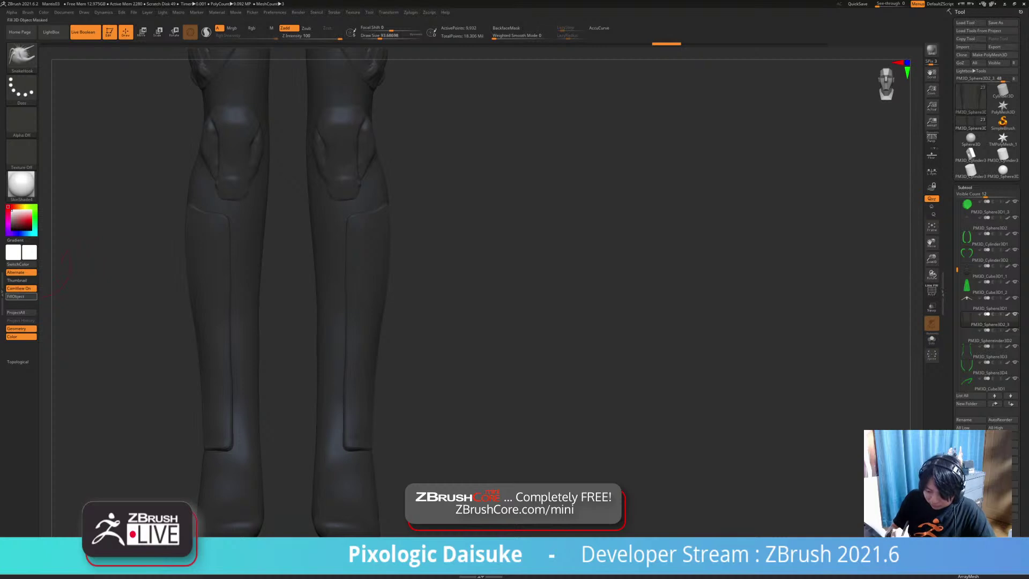
left_click(21, 296)
Step: Project a long plate down the inner side of each shin beside the existing plate with MeshProject
right_click_drag(239, 296, 169, 293)
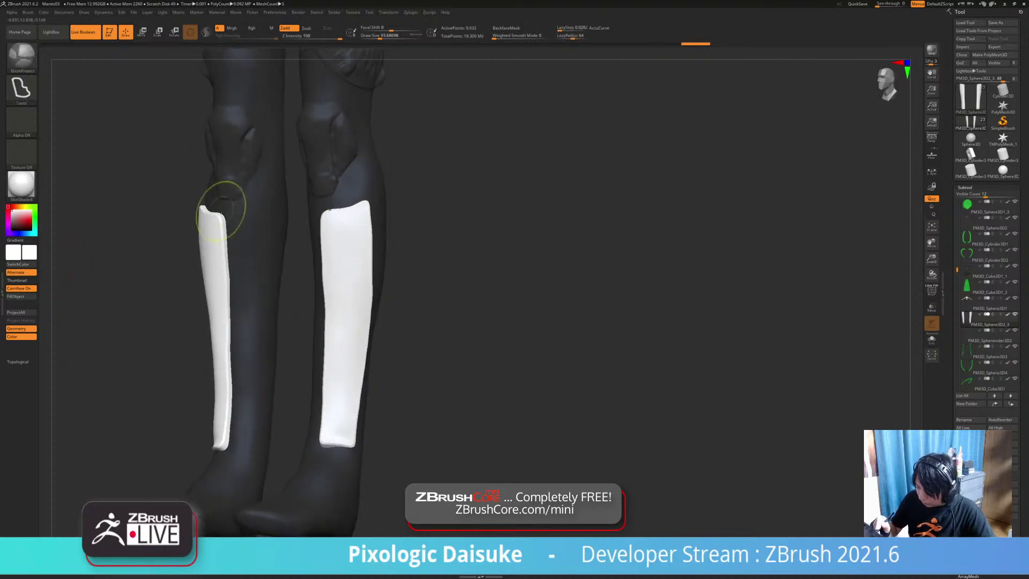
mouse_move(220, 210)
left_mouse_down()
mouse_move(273, 236)
mouse_move(258, 423)
mouse_move(231, 456)
mouse_move(208, 452)
mouse_move(239, 436)
left_mouse_up()
left_click_drag(177, 225, 129, 225)
left_click_drag(214, 214, 213, 211)
key("ctrl+shift+z")
key("ctrl+z")
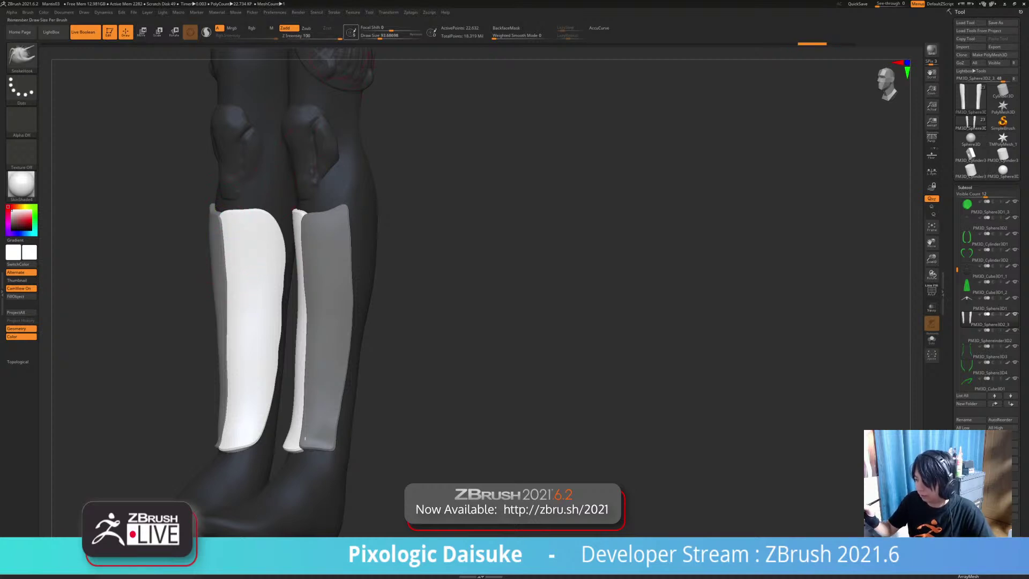
Step: Project a plate down the outer side of each lower leg with MeshProject and pull its upper edge into shape with SnakeHook
right_click_drag(249, 275, 456, 272)
mouse_move(156, 199)
left_mouse_down("ctrl")
mouse_move(185, 249)
mouse_move(202, 436)
mouse_move(155, 456)
mouse_move(146, 214)
mouse_move(197, 221)
left_mouse_up("ctrl")
right_click_drag(188, 224, 223, 224)
left_click_drag(185, 219, 193, 212)
mouse_move(193, 212)
right_mouse_down()
mouse_move(187, 223)
mouse_move(249, 217)
right_mouse_up()
left_click_drag(257, 218, 263, 217)
mouse_move(262, 217)
right_mouse_down()
mouse_move(196, 227)
mouse_move(228, 219)
right_mouse_up()
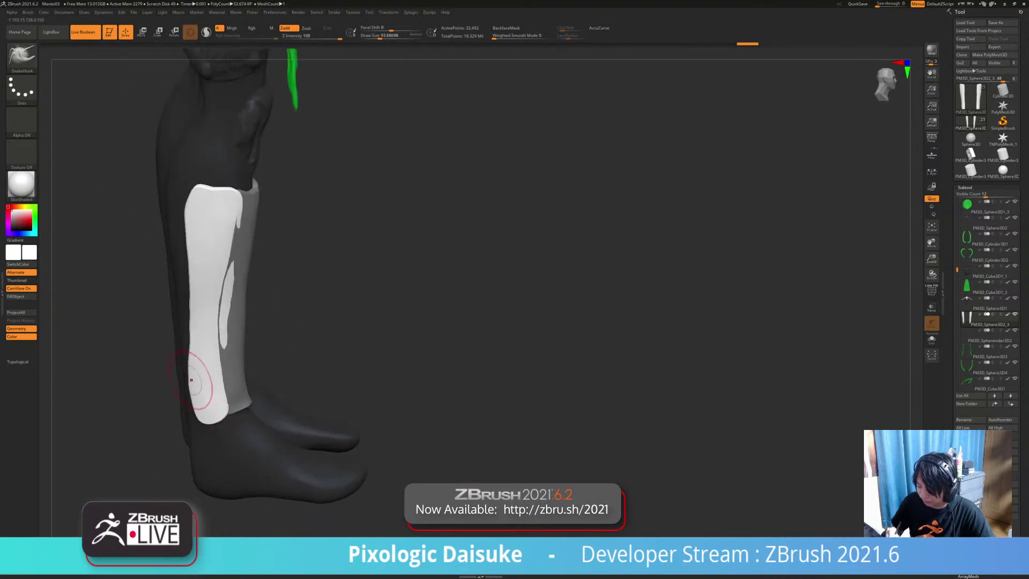
right_click_drag(228, 419, 193, 426)
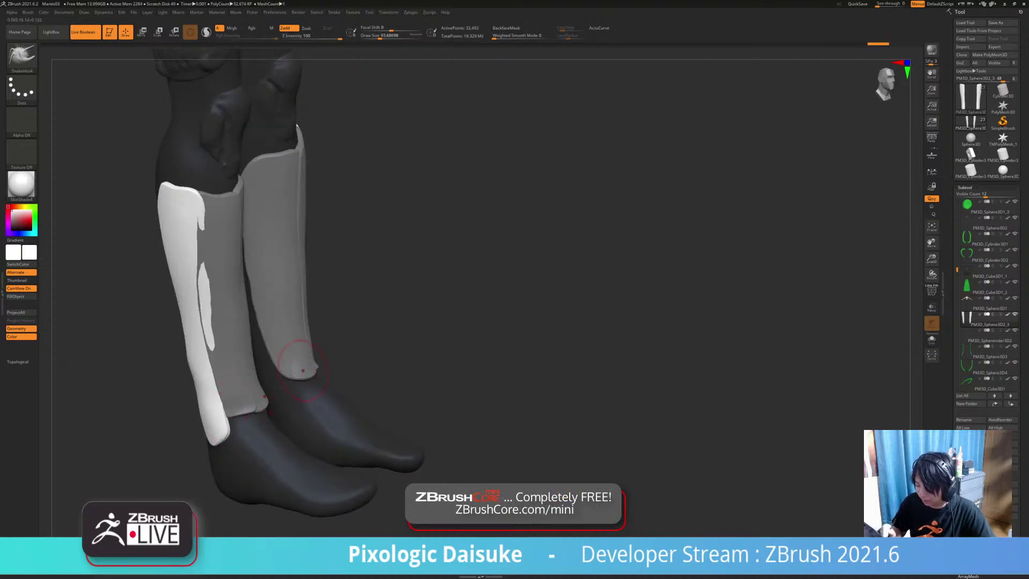
Step: Invert the mask and reshape the lower corners of the inner shin plates above the ankles with SnakeHook
left_click(397, 320, "ctrl")
mouse_move(271, 391)
right_mouse_down()
mouse_move(230, 422)
mouse_move(236, 387)
mouse_move(204, 369)
right_mouse_up()
left_click_drag(255, 377, 267, 383)
mouse_move(219, 378)
right_mouse_down()
mouse_move(250, 391)
mouse_move(226, 386)
mouse_move(236, 381)
right_mouse_up()
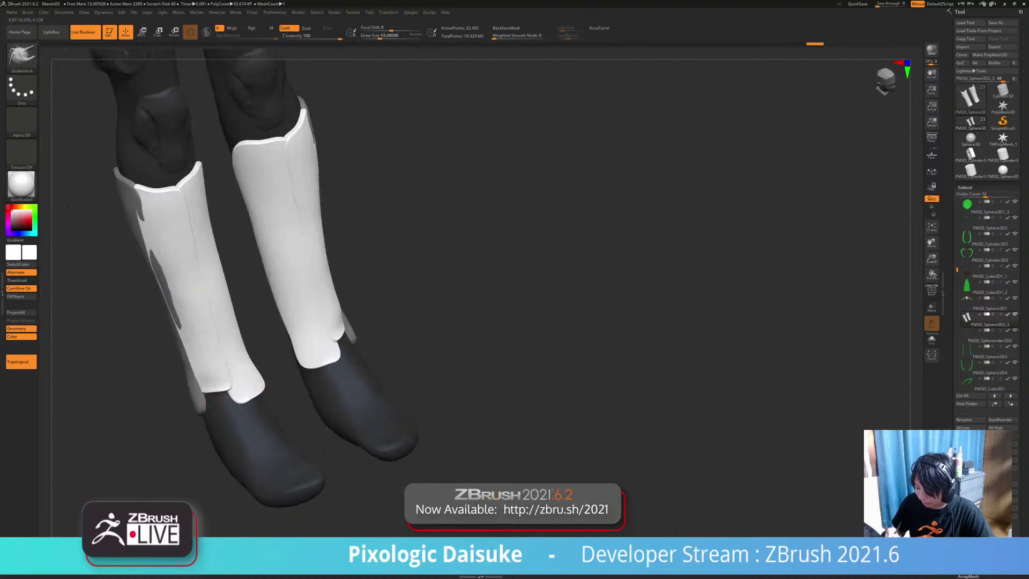
right_click_drag(228, 425, 298, 371)
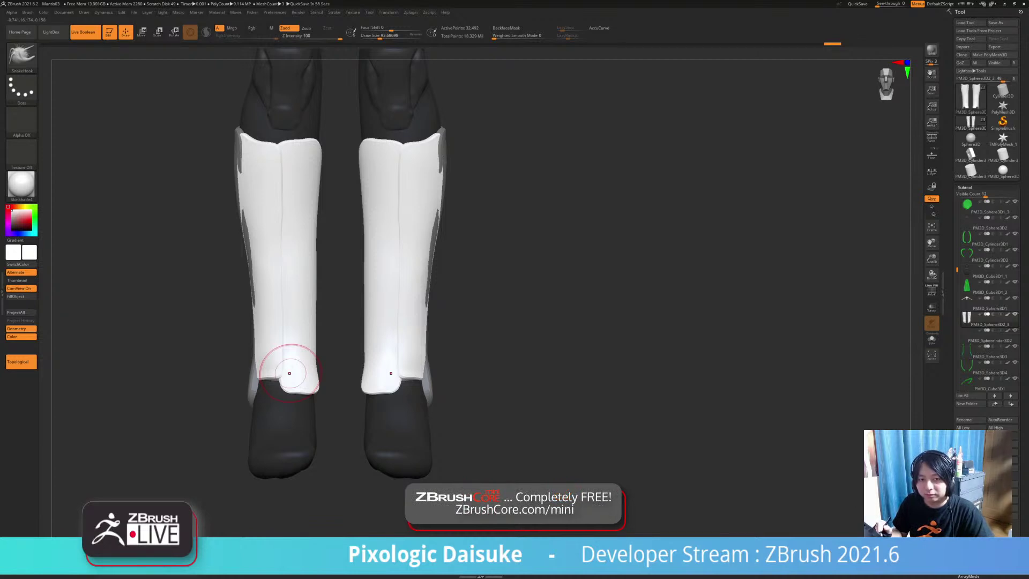
key("ctrl+z")
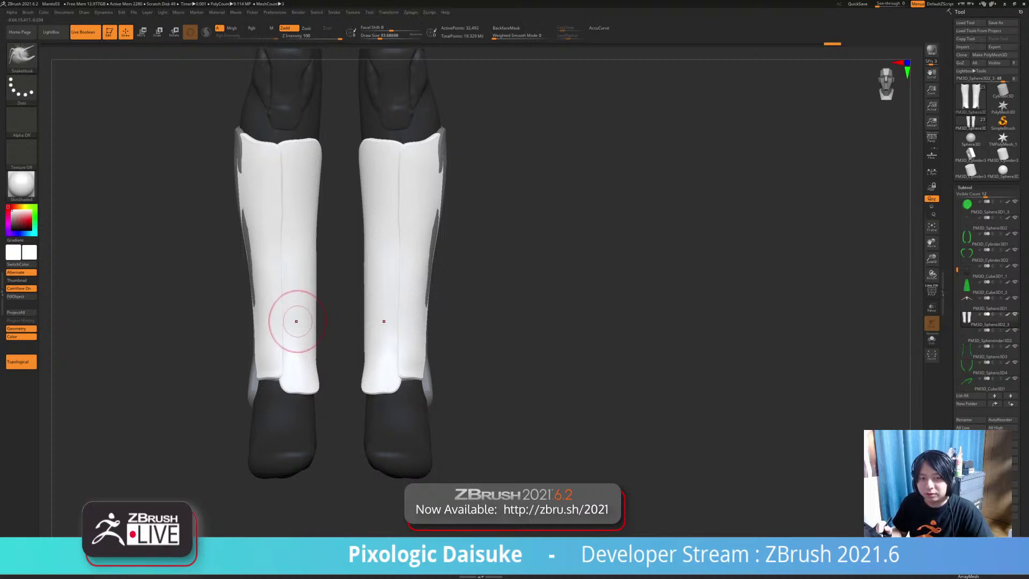
Step: Set the Picker's depth option to Once Z
key("ctrl")
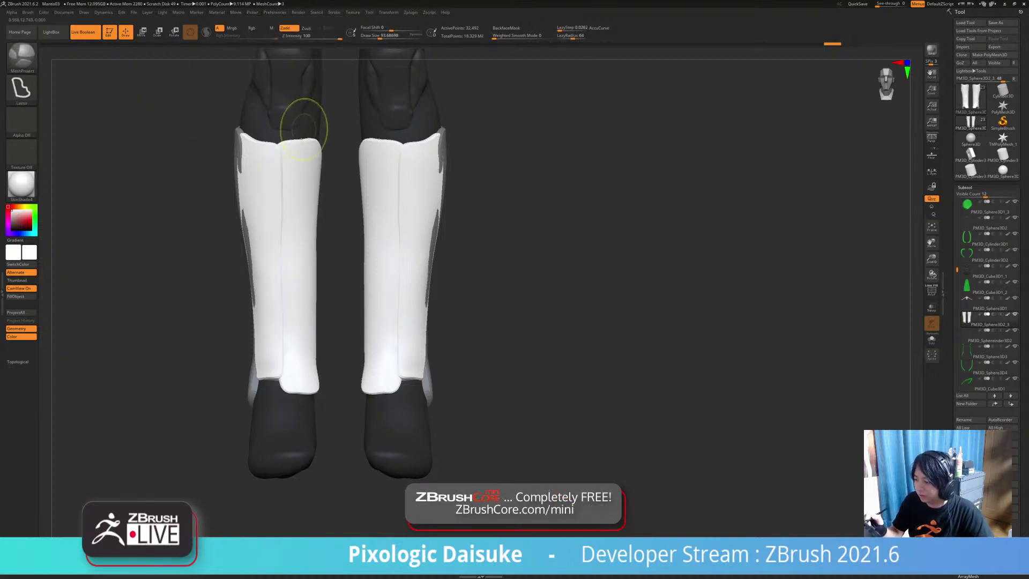
left_click(265, 41)
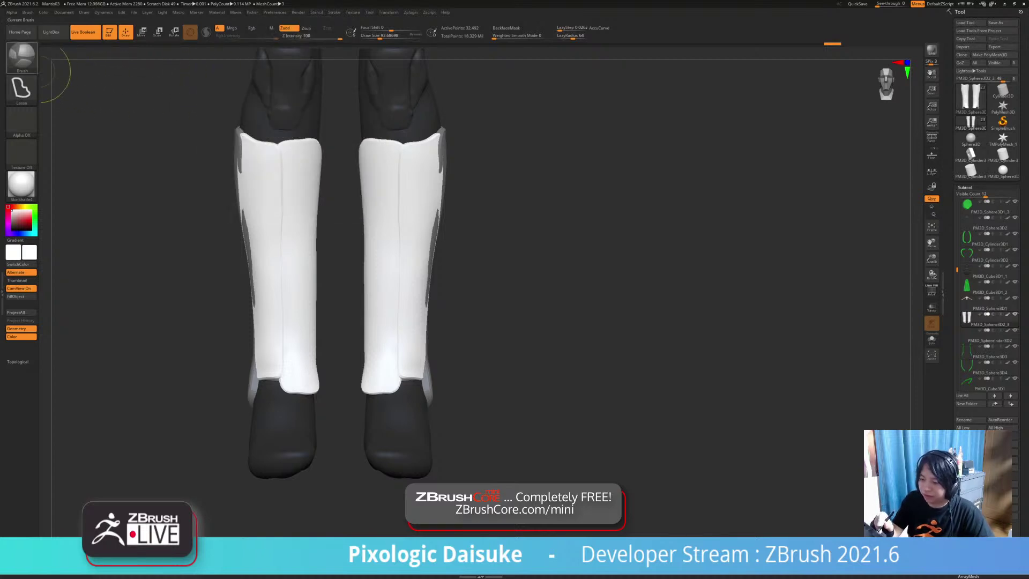
left_click(275, 11)
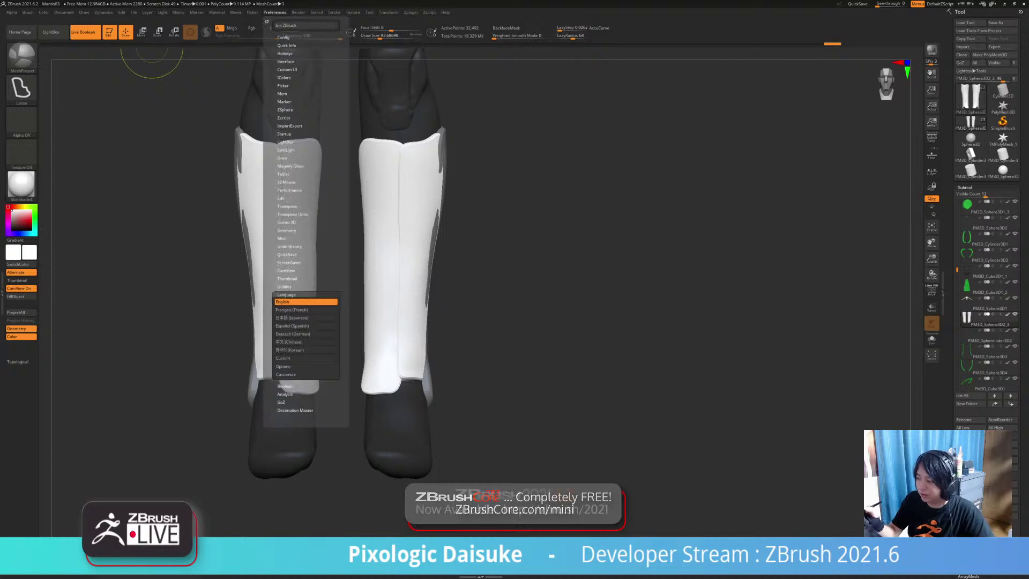
mouse_move(253, 12)
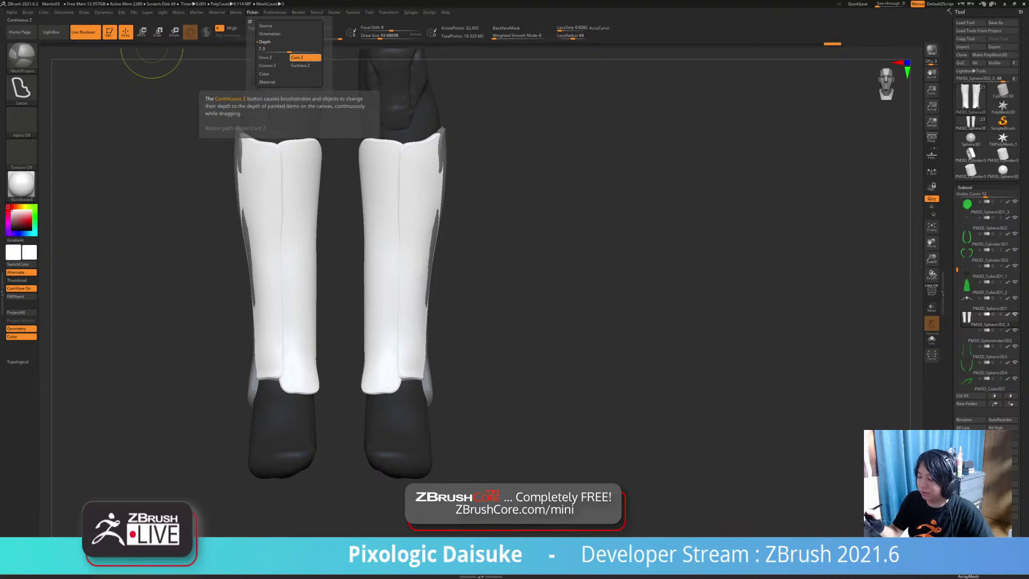
left_click(268, 57)
Step: Try projecting several rounded plates off the back of the lower leg with MeshProject, undoing each one
key("b")
key("s")
key("h")
right_click_drag(312, 191, 292, 338, "alt")
right_click_drag(285, 246, 356, 247)
mouse_move(292, 316)
right_mouse_down("ctrl")
mouse_move(277, 245)
mouse_move(275, 307)
mouse_move(324, 303)
right_mouse_up("ctrl")
right_click_drag(278, 235, 276, 284, "ctrl")
right_click_drag(276, 215, 252, 142, "ctrl")
mouse_move(252, 142)
left_mouse_down("ctrl")
mouse_move(151, 199)
mouse_move(200, 435)
mouse_move(254, 150)
left_mouse_up("ctrl")
mouse_move(337, 339)
right_mouse_down()
mouse_move(429, 338)
mouse_move(424, 351)
right_mouse_up()
key("ctrl+z")
mouse_move(260, 156)
left_mouse_down("ctrl")
mouse_move(140, 294)
mouse_move(280, 156)
mouse_move(268, 156)
left_mouse_up("ctrl")
mouse_move(270, 241)
left_mouse_down("ctrl")
mouse_move(232, 372)
mouse_move(272, 280)
left_mouse_up("ctrl")
mouse_move(273, 352)
left_mouse_down("ctrl")
mouse_move(262, 444)
mouse_move(271, 354)
left_mouse_up("ctrl")
key("ctrl+z")
key("ctrl+z")
key("ctrl+z")
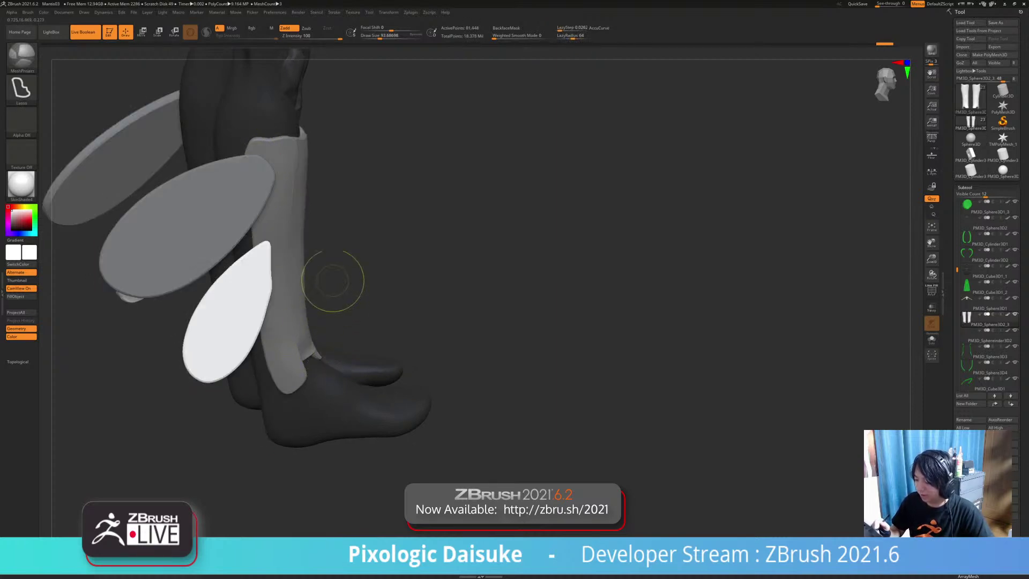
Step: Review the Picker depth options and try projecting plates along the side of the lower leg with MeshProject, undoing them
left_click(236, 13)
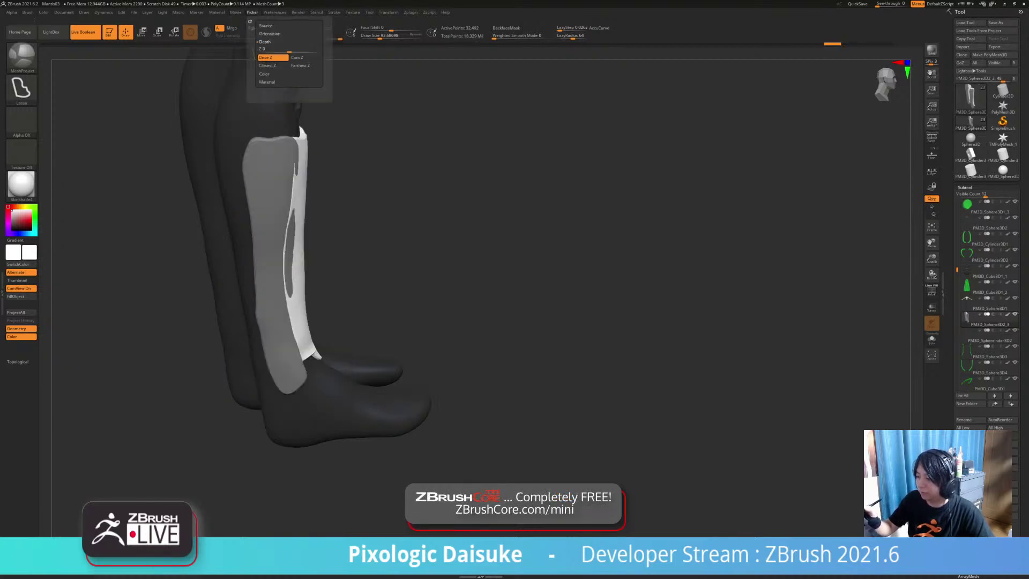
mouse_move(248, 143)
left_mouse_down("ctrl")
mouse_move(232, 148)
mouse_move(275, 375)
mouse_move(284, 319)
left_mouse_up("ctrl")
mouse_move(346, 316)
left_mouse_down()
mouse_move(409, 314)
mouse_move(399, 314)
left_mouse_up()
key("ctrl+z")
mouse_move(309, 145)
left_mouse_down("ctrl")
mouse_move(284, 141)
mouse_move(265, 284)
mouse_move(280, 386)
mouse_move(305, 387)
left_mouse_up("ctrl")
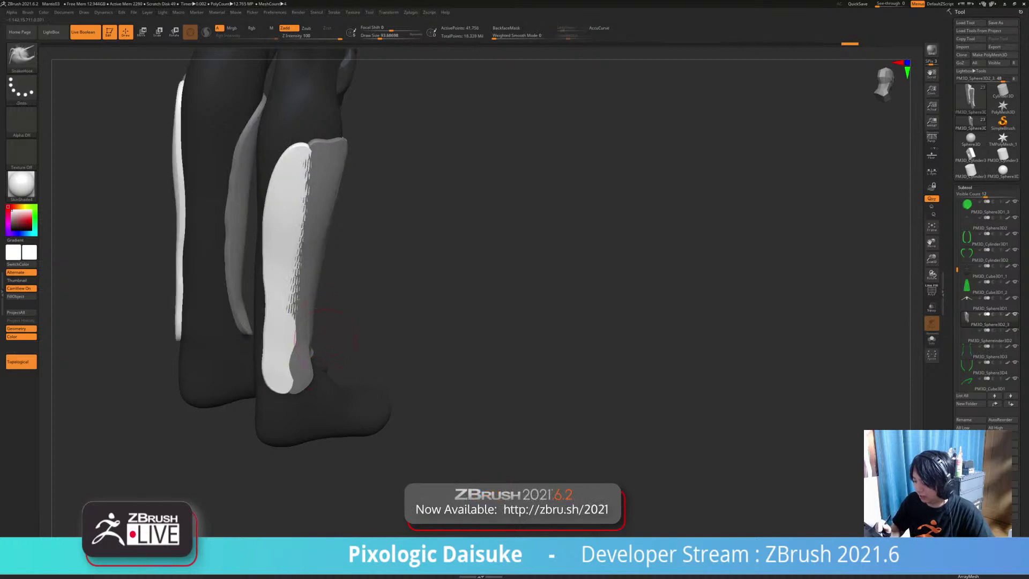
right_click_drag(399, 322, 400, 278, "ctrl")
key("ctrl+z")
left_click_drag(399, 300, 333, 296)
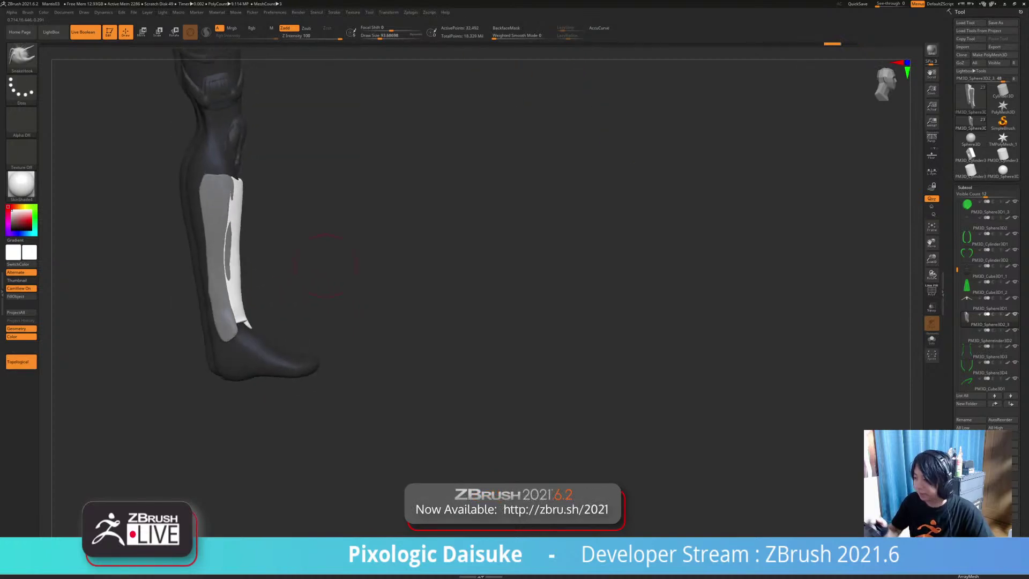
Step: Clear the mask from the shin plates
mouse_move(252, 12)
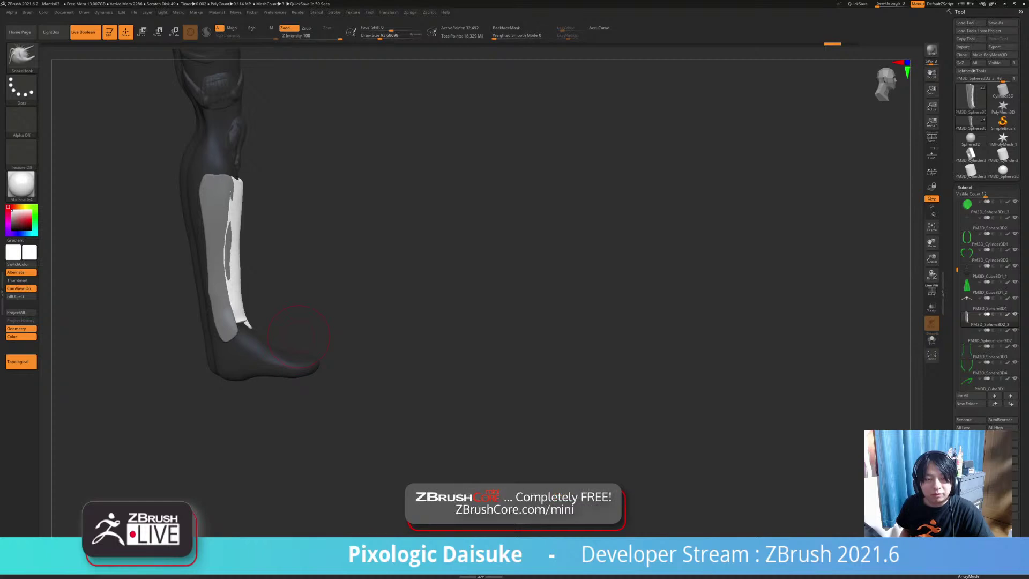
right_click_drag(299, 337, 231, 245)
mouse_move(171, 201)
right_mouse_down()
mouse_move(202, 208)
mouse_move(216, 228)
right_mouse_up()
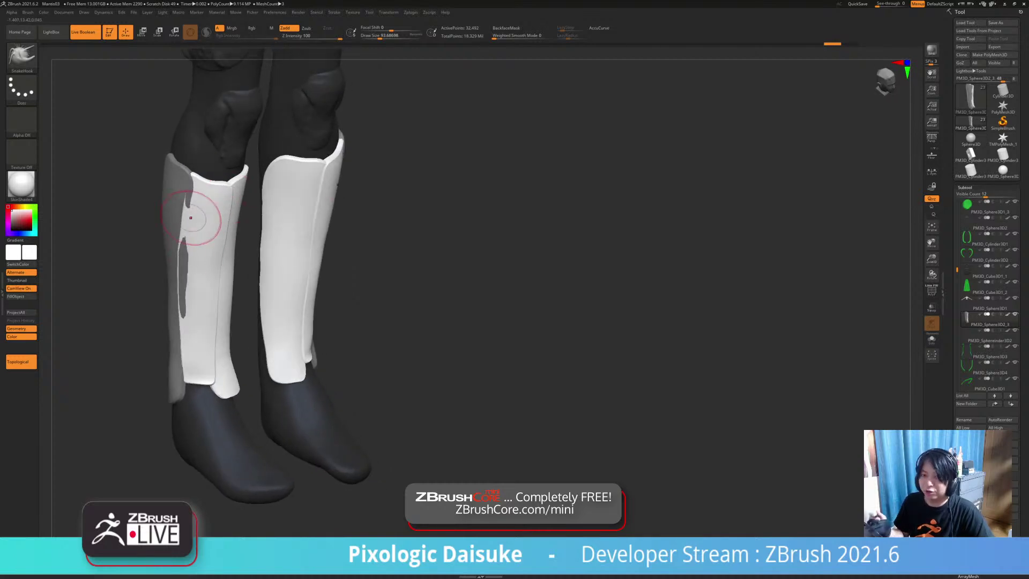
left_click_drag(392, 225, 393, 334, "ctrl")
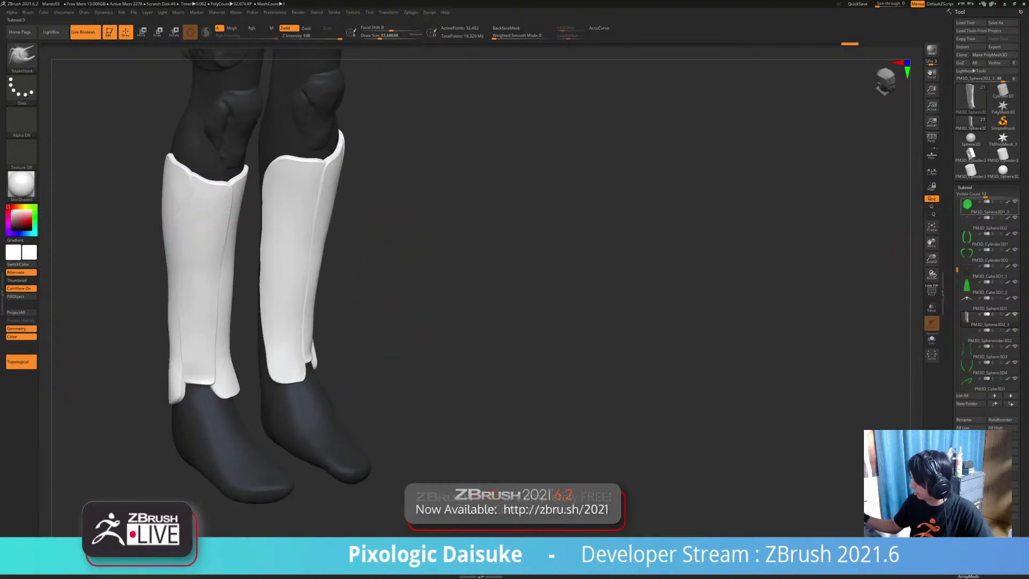
Step: Merge the shin plates with DynaMesh at resolution 64 and smooth the seam near the upper edge
left_click(965, 187)
left_click(967, 196)
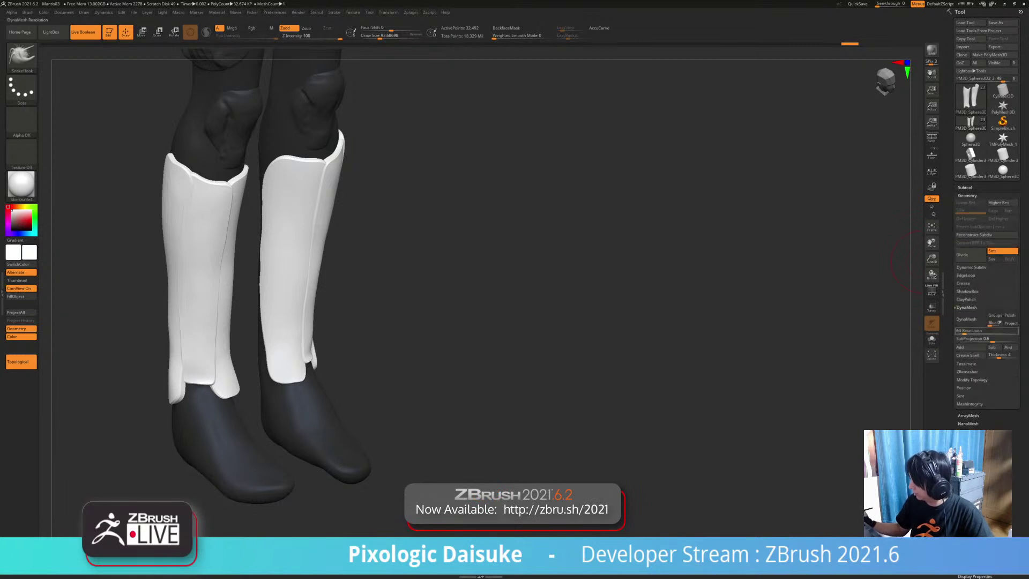
left_click(966, 319)
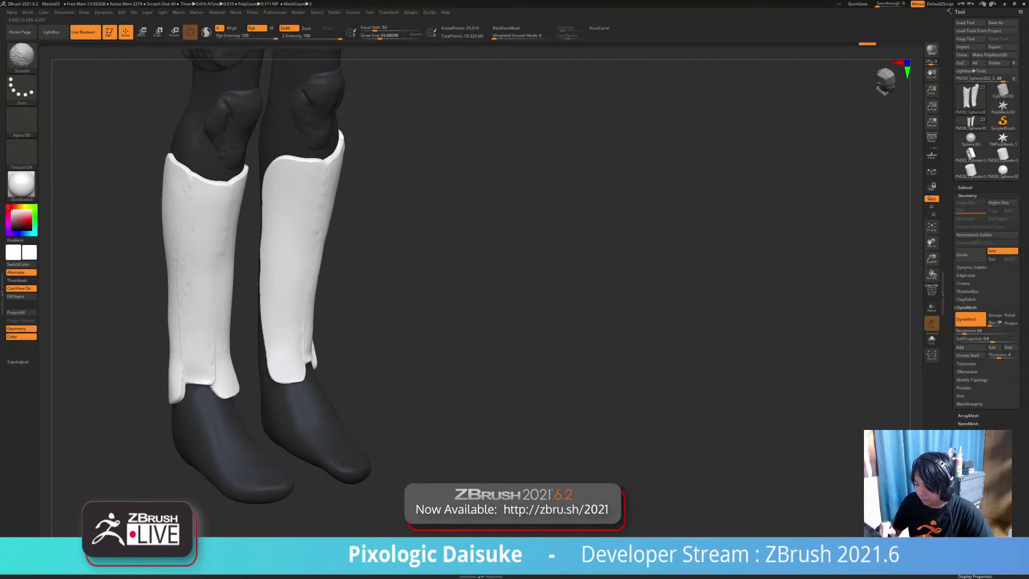
left_click_drag(190, 191, 200, 204, "shift")
Step: Examine the merged plates' topology with PolyFrame on, then turn it off and inspect the front seams
mouse_move(712, 316)
left_mouse_down()
mouse_move(788, 306)
mouse_move(664, 308)
mouse_move(771, 303)
mouse_move(691, 306)
mouse_move(745, 304)
left_mouse_up()
left_click(932, 291)
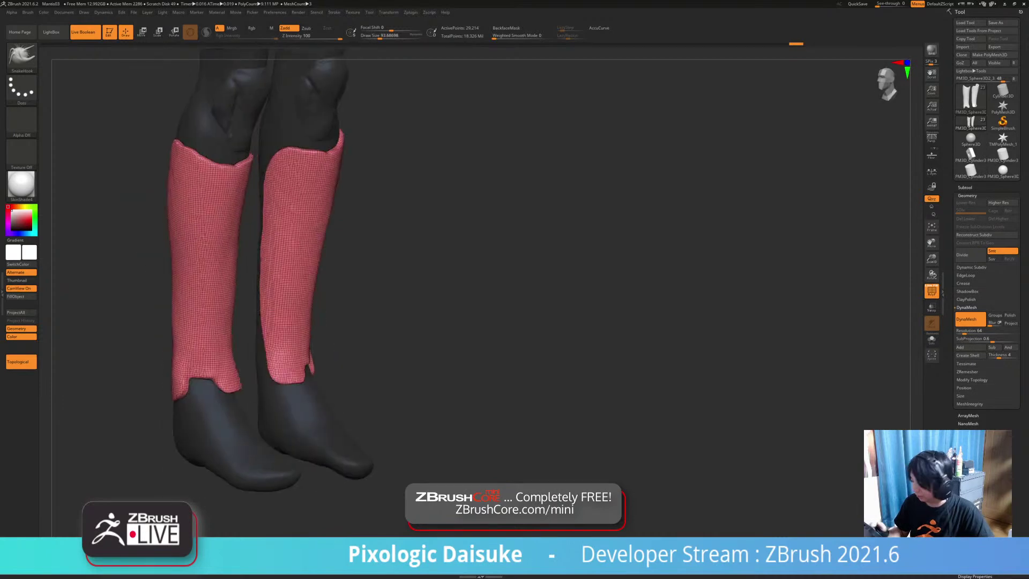
left_click(931, 290)
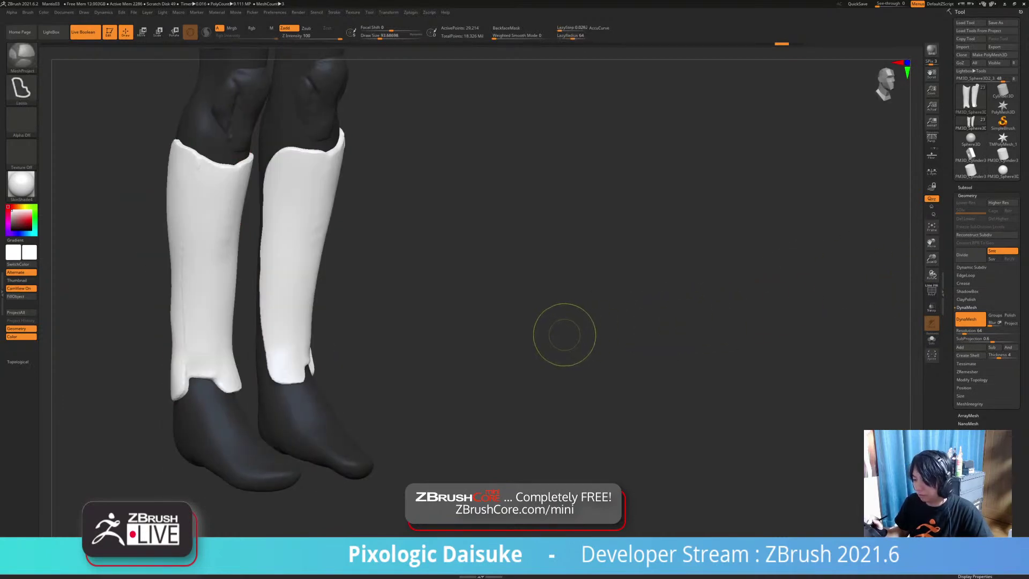
left_click_drag(561, 342, 502, 341)
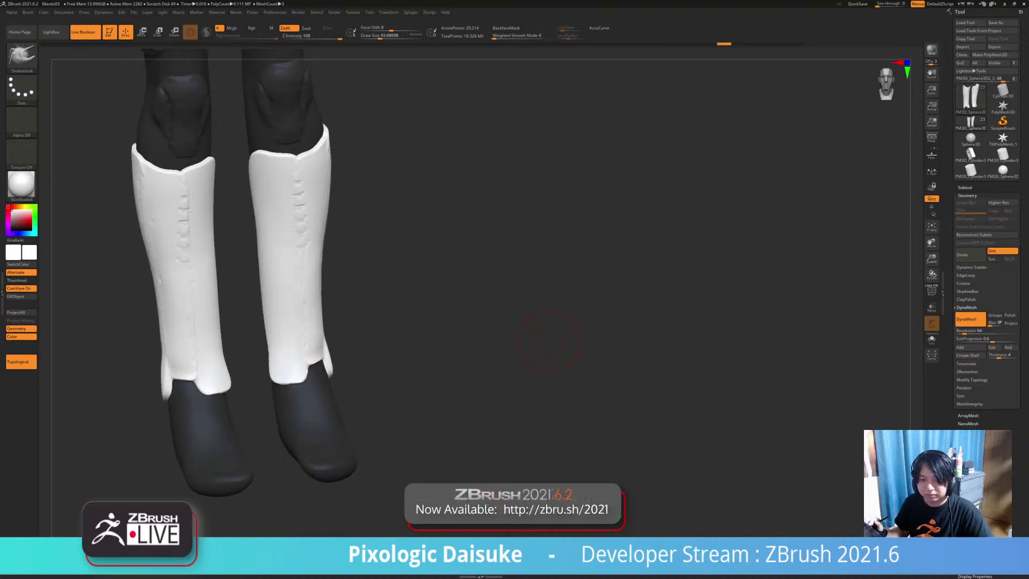
left_click_drag(517, 341, 602, 360, "alt")
Step: Undo the DynaMesh merge and turn on PolyFrame to display the separate plates' polygroups
key("ctrl+z")
left_click(926, 293)
left_click_drag(527, 322, 603, 323)
mouse_move(331, 309)
right_mouse_down("ctrl")
mouse_move(334, 351)
mouse_move(281, 340)
mouse_move(356, 351)
right_mouse_up("ctrl")
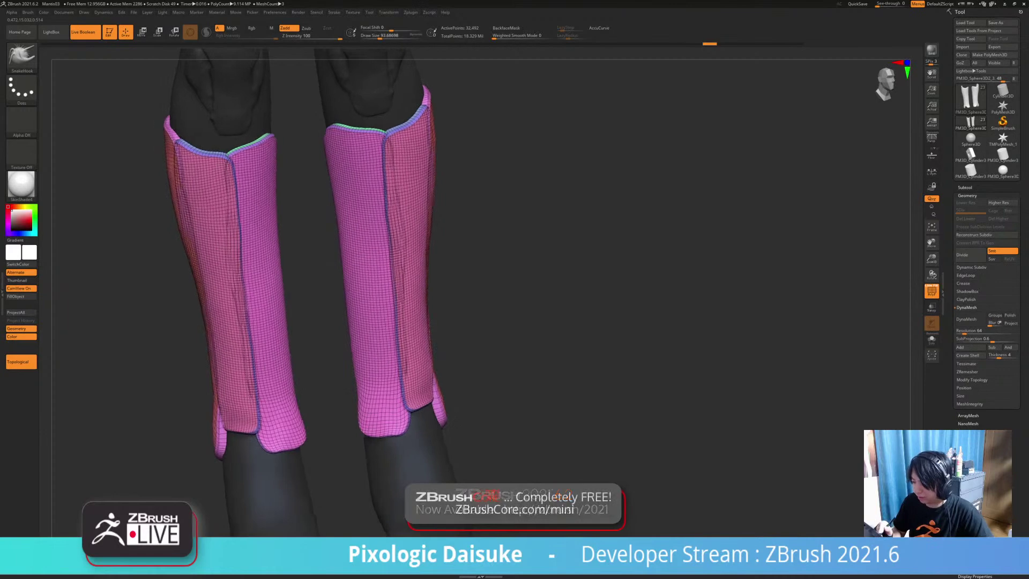
Step: Isolate the polygroups by hiding the inner plate on each shin, then undo the hiding
left_click(269, 288, "ctrl+shift")
left_click(280, 288, "ctrl+shift")
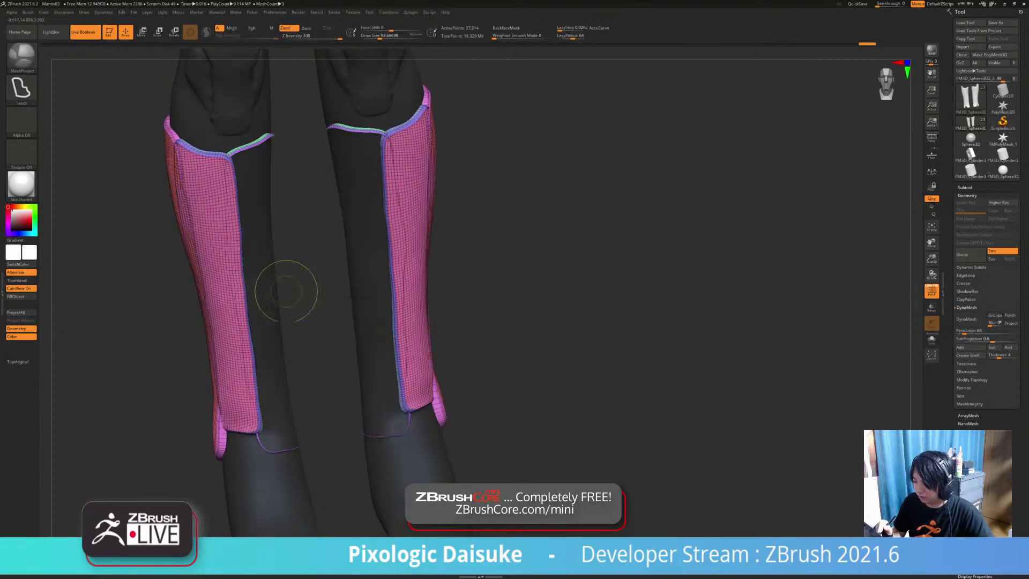
key("ctrl+z")
key("ctrl+z")
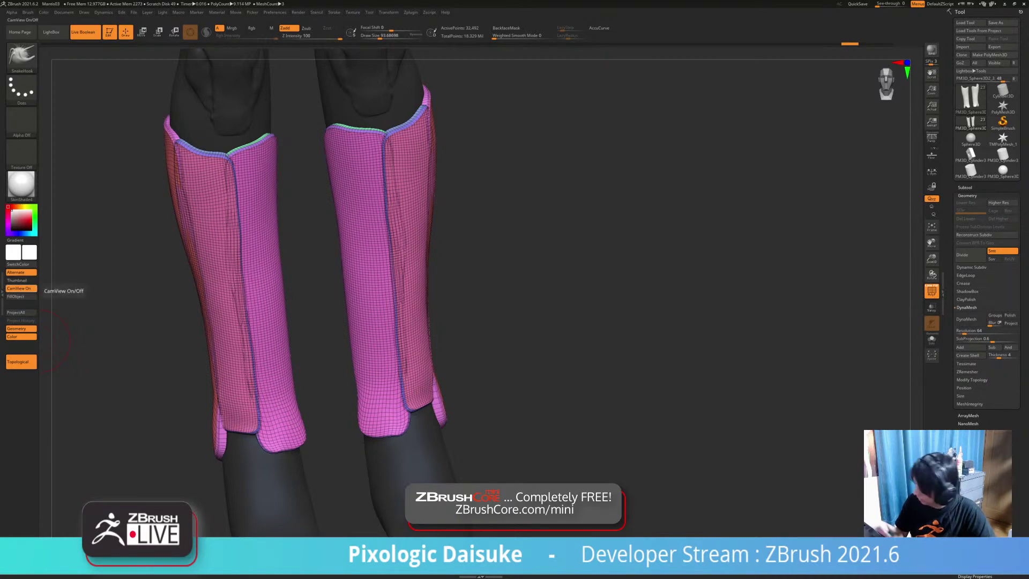
Step: Remesh the shin plates into one mesh with DynaMesh at resolution 64
left_click(964, 188)
left_click(965, 188)
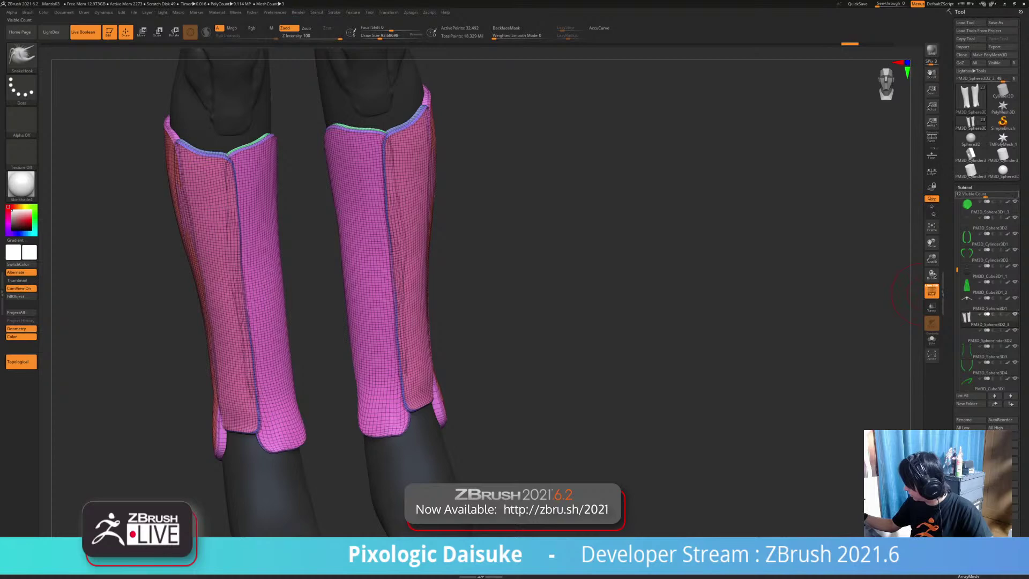
left_click(965, 188)
left_click(967, 196)
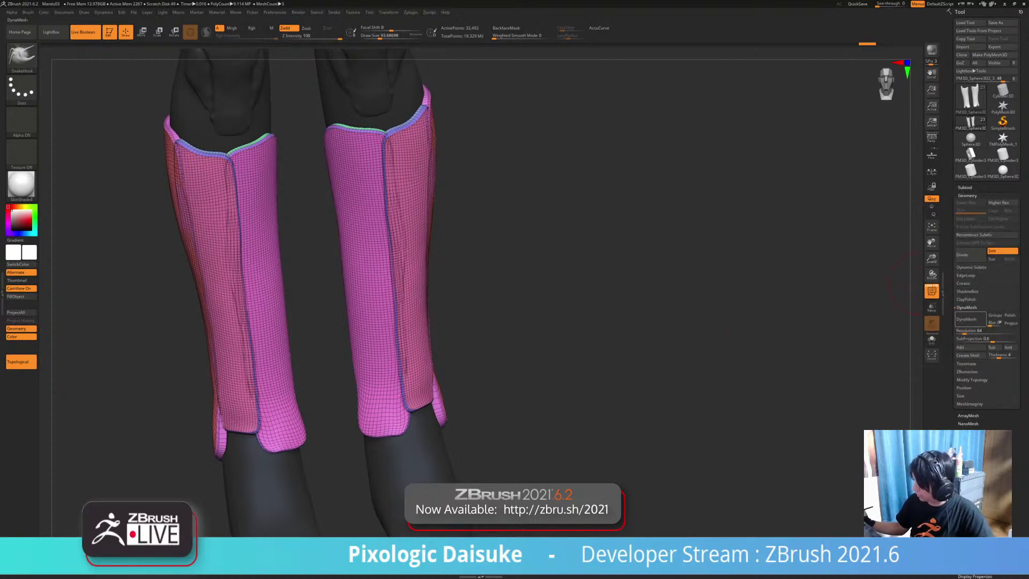
left_click(966, 319)
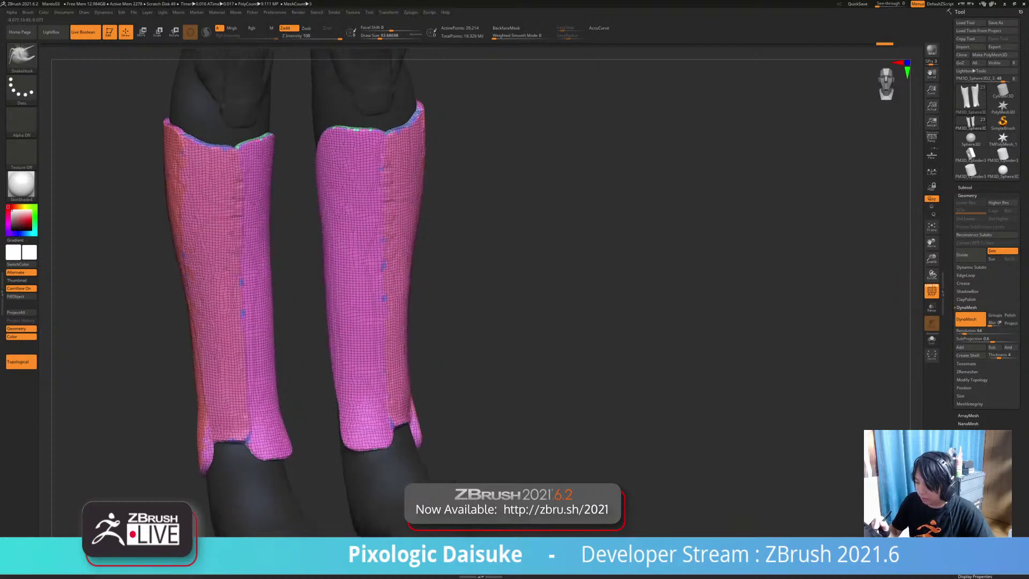
Step: Hide the inner and front polygroups of the remeshed plates to check their borders, then undo the hiding
left_click(268, 257, "ctrl+shift")
left_click(248, 285, "ctrl+shift")
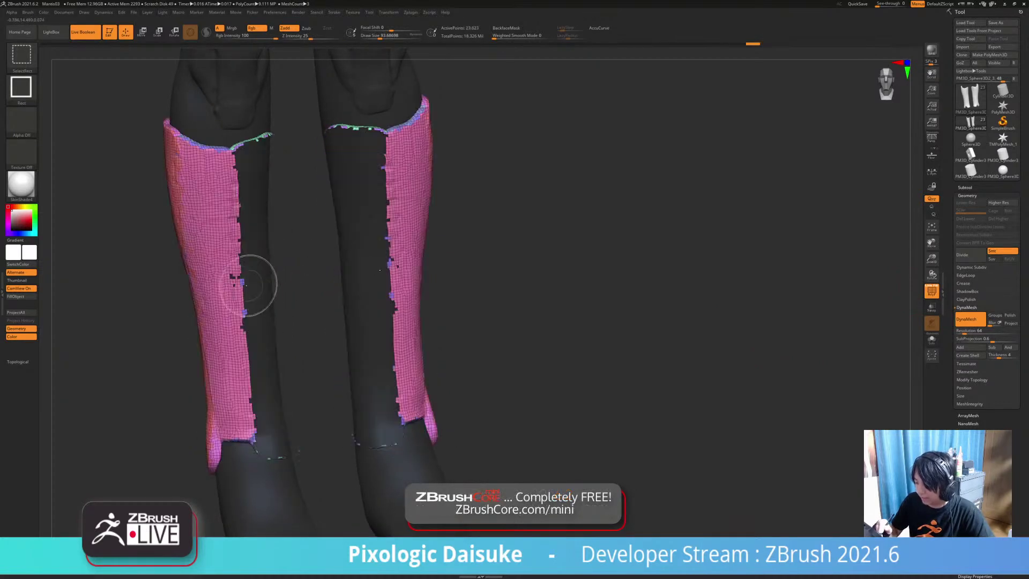
left_click(239, 298, "ctrl+shift")
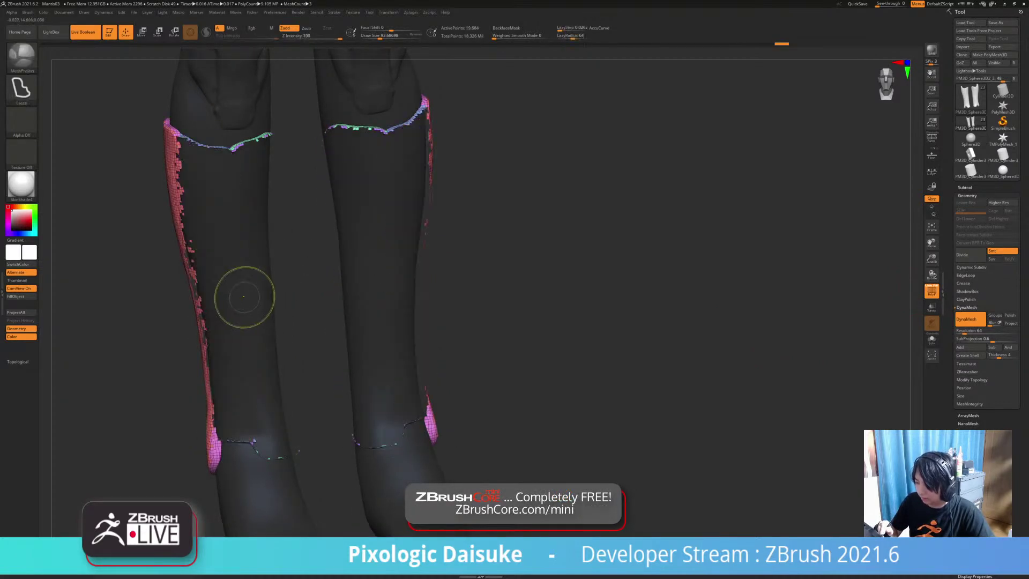
key("ctrl+z")
key("ctrl+z")
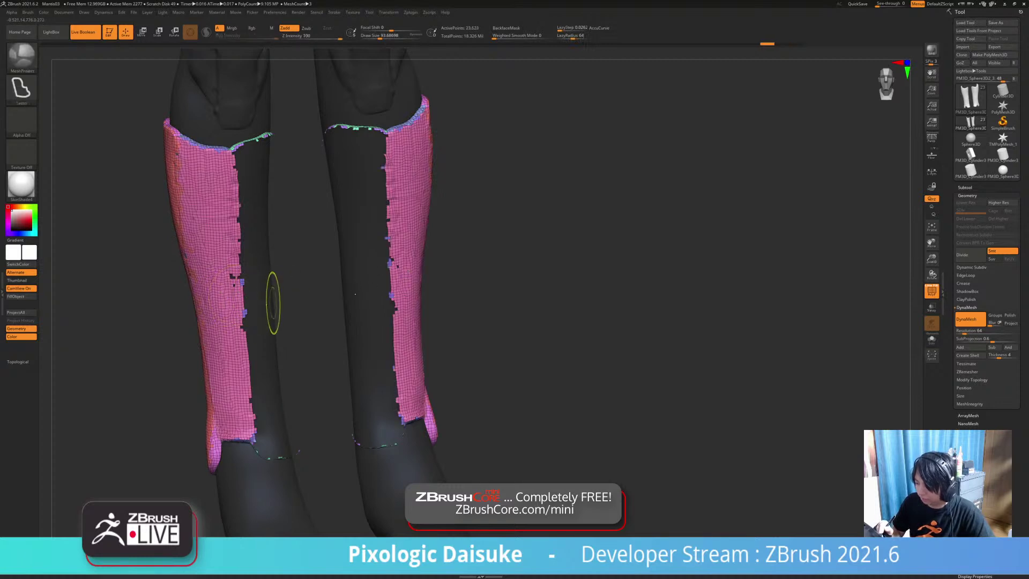
Step: Restore the separate shin plates, try the Gizmo's Remesh By Union on them, and display them in solo
left_click(285, 284, "ctrl+shift")
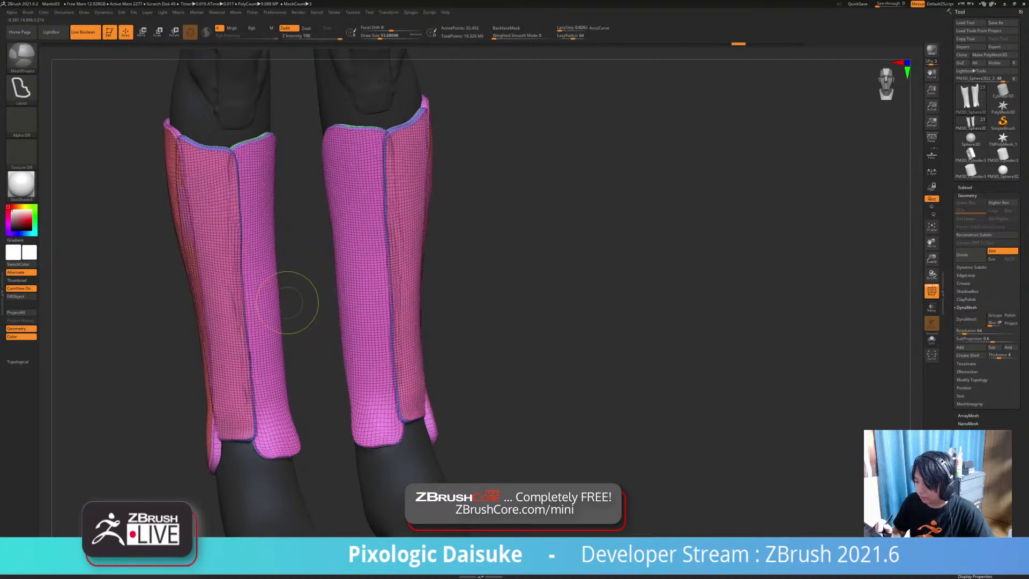
left_click(142, 33)
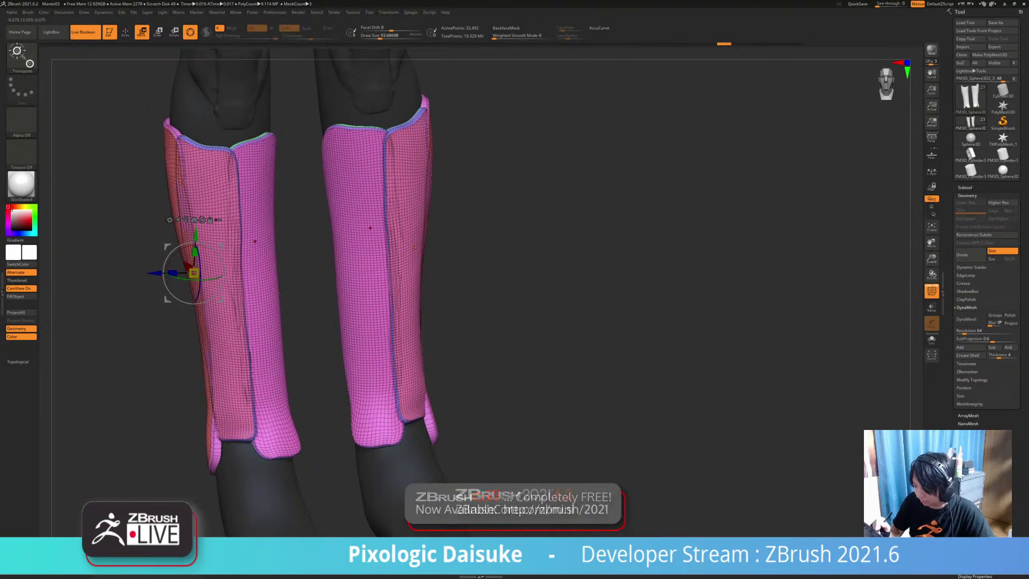
left_click(173, 220)
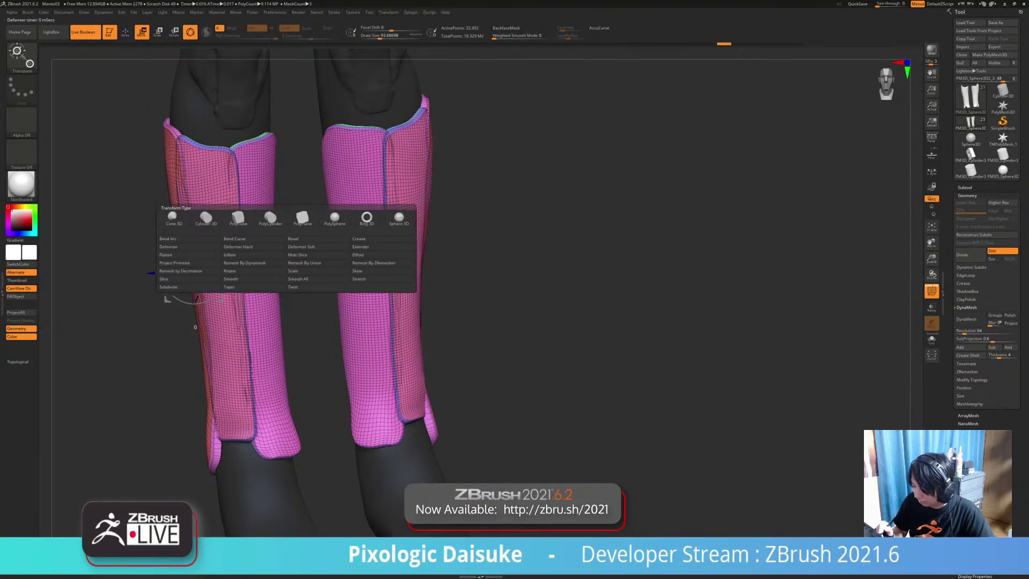
left_click(318, 263)
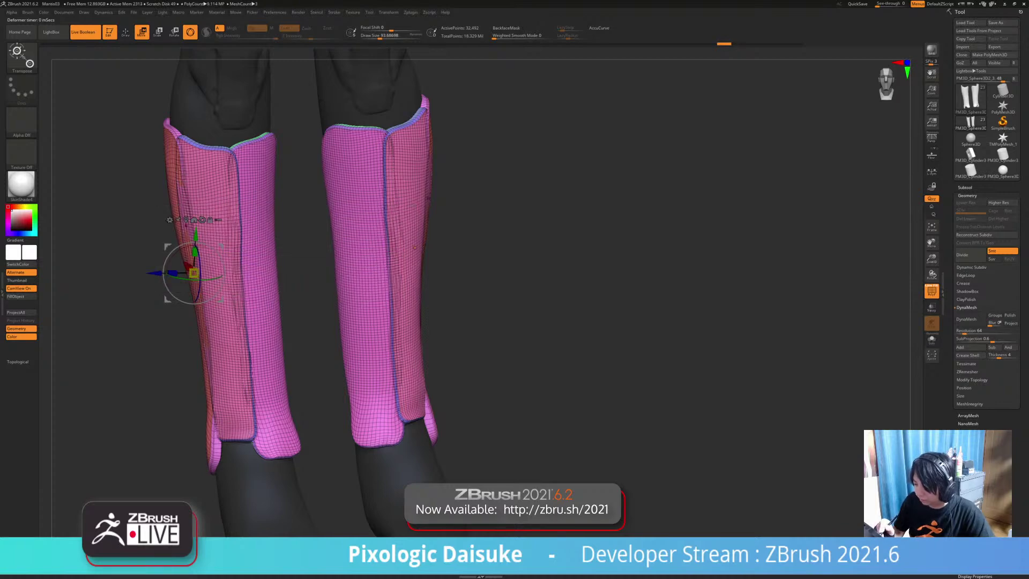
left_click(170, 219)
key("shift+s")
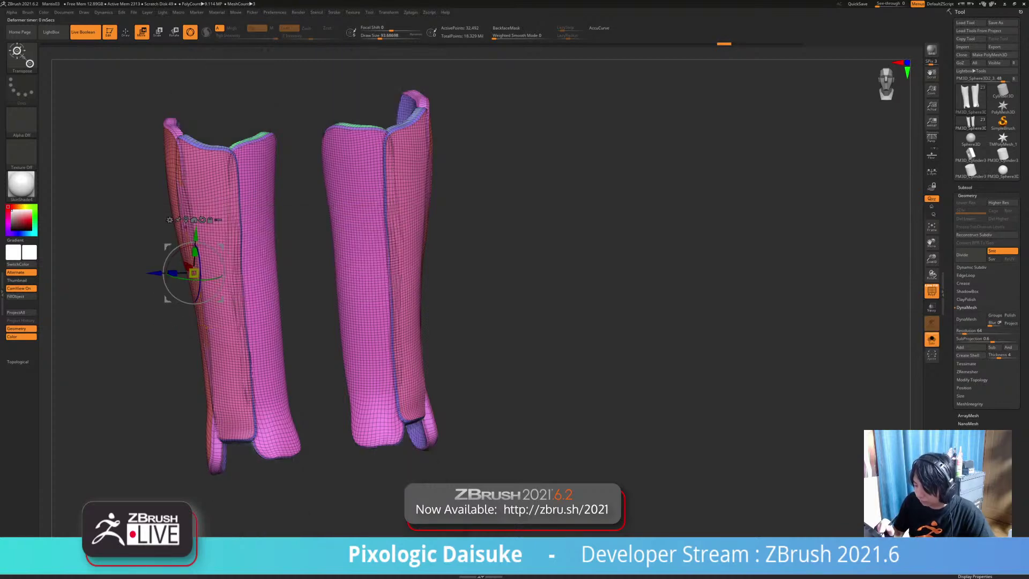
Step: Merge the soloed shin plates with Remesh By Union and group their outer faces as one polygroup
left_click(170, 220)
left_click(303, 264)
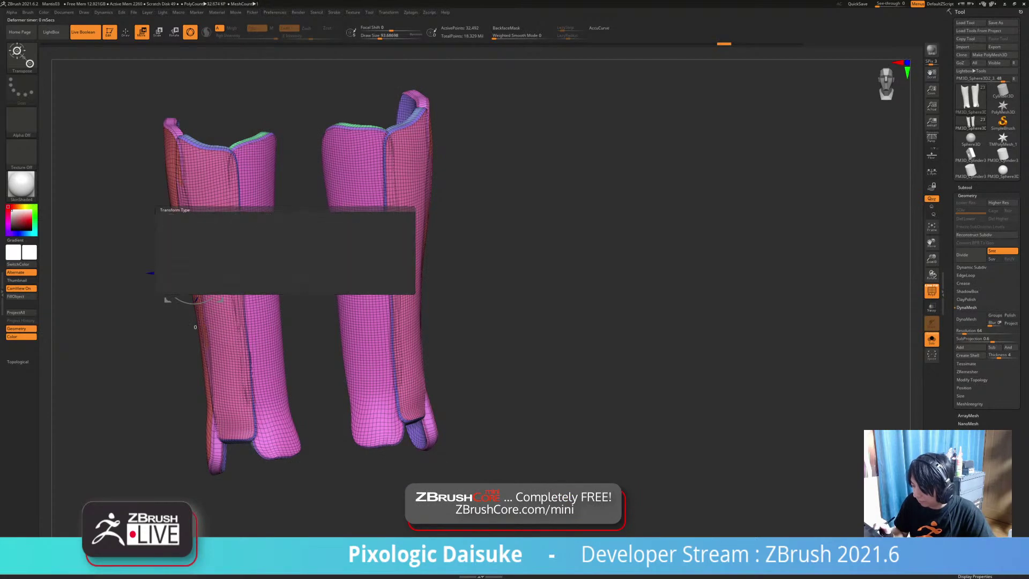
mouse_move(277, 234)
left_mouse_down()
mouse_move(292, 235)
mouse_move(276, 234)
mouse_move(281, 221)
mouse_move(257, 221)
left_mouse_up()
left_click(266, 212, "ctrl+shift")
left_click(219, 218, "ctrl+shift")
left_click(181, 257, "ctrl+shift")
mouse_move(244, 265)
left_mouse_down()
mouse_move(260, 268)
mouse_move(230, 275)
left_mouse_up()
mouse_move(257, 234)
left_mouse_down()
mouse_move(275, 271)
mouse_move(259, 252)
mouse_move(292, 258)
mouse_move(257, 239)
left_mouse_up()
key("ctrl+w")
left_click(267, 278, "ctrl+shift")
left_click_drag(267, 278, 263, 257)
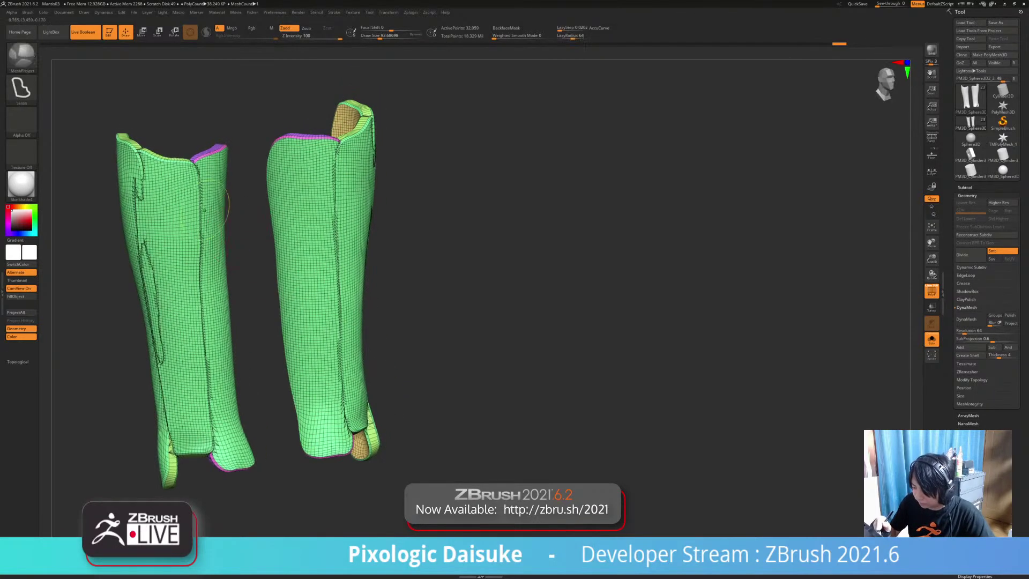
Step: Isolate the inner faces of the merged shin plates by polygroup visibility and try grouping them as one polygroup
right_click_drag(201, 208, 199, 191, "ctrl")
left_click_drag(243, 340, 290, 313)
left_click(228, 212, "ctrl+shift")
left_click(224, 200, "ctrl+shift")
left_click_drag(247, 194, 238, 199)
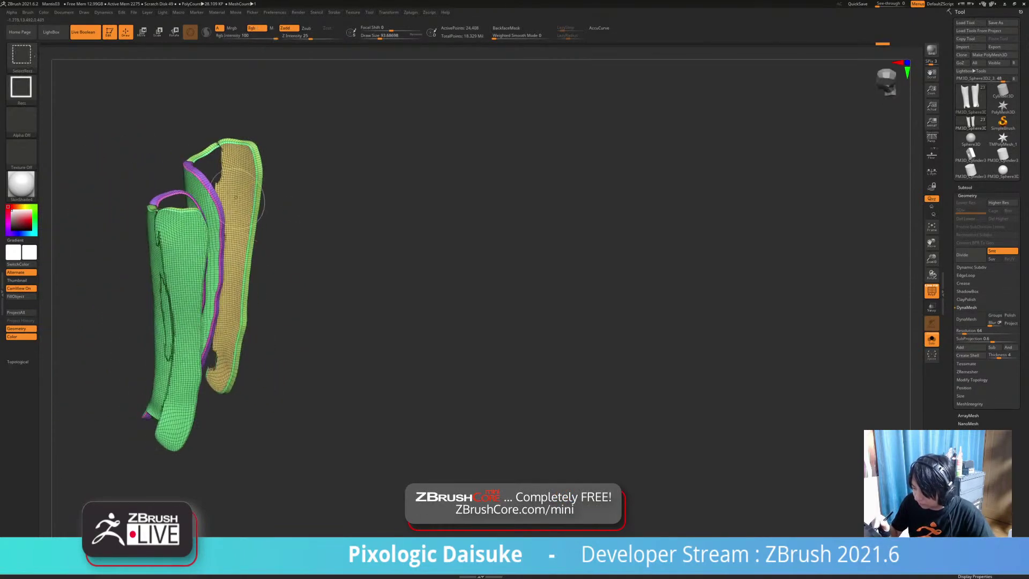
left_click_drag(326, 213, 410, 214, "ctrl+shift")
key("ctrl+w")
left_click(335, 236, "ctrl+shift")
key("ctrl+z")
Step: Isolate the rims of both shin plates, group them as one polygroup, and show the whole mesh again
left_click(369, 208, "ctrl+shift")
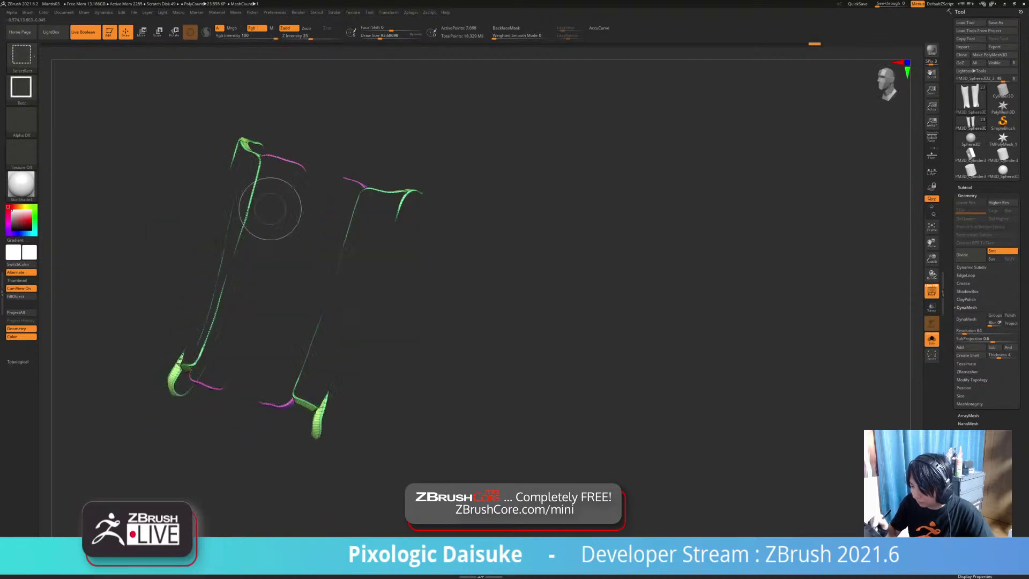
key("ctrl+w")
left_click(470, 242, "ctrl+shift")
left_click_drag(469, 242, 525, 279)
left_click(517, 241, "ctrl+shift")
left_click_drag(301, 351, 332, 444, "alt")
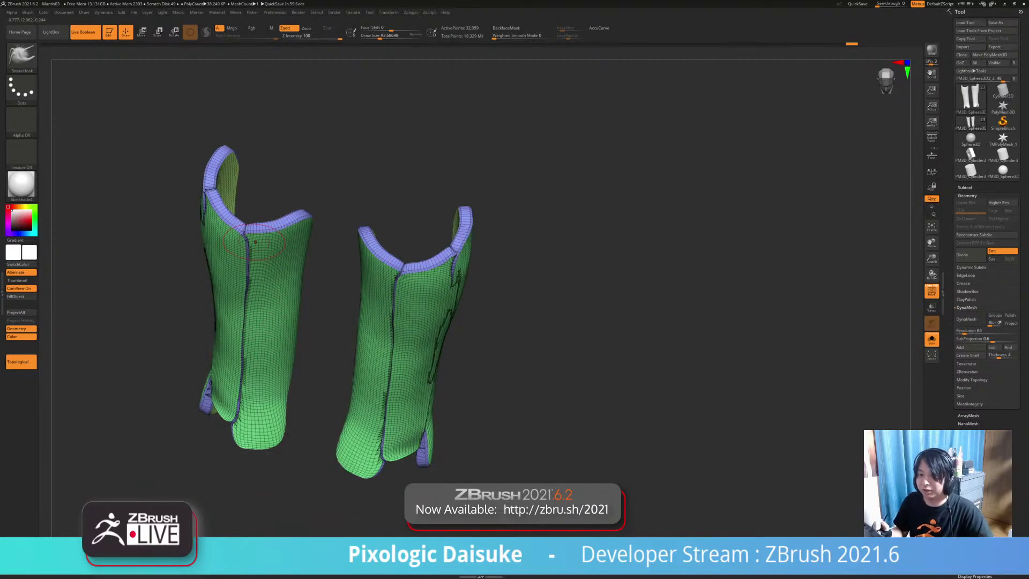
Step: Remesh the regrouped shin plates with DynaMesh at resolution 64, undo it, and run the remesh again
left_click_drag(255, 242, 348, 283)
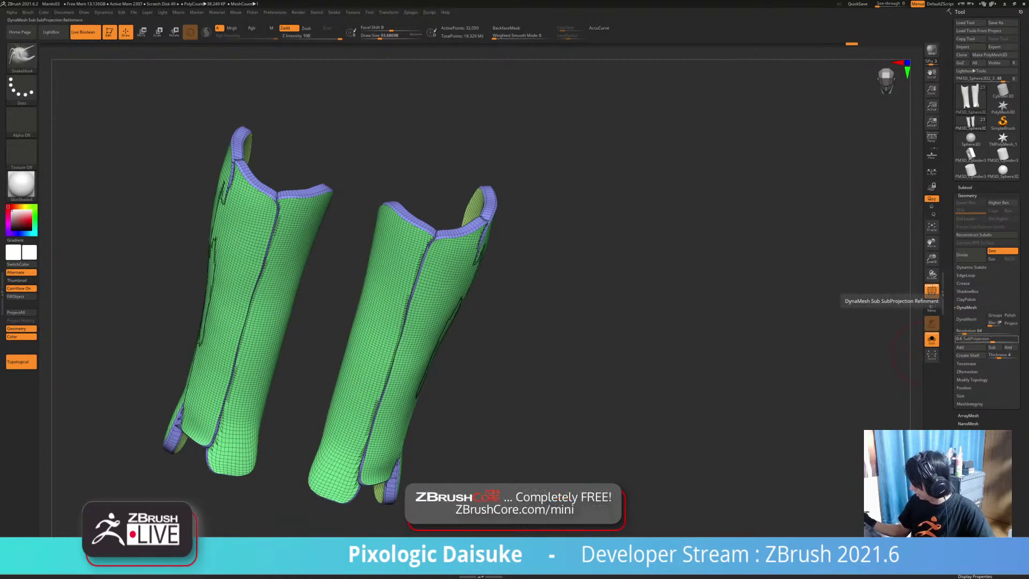
left_click(968, 319)
left_click_drag(578, 257, 610, 284)
mouse_move(288, 219)
right_mouse_down()
mouse_move(275, 199)
mouse_move(294, 208)
mouse_move(288, 196)
right_mouse_up()
key("ctrl+z")
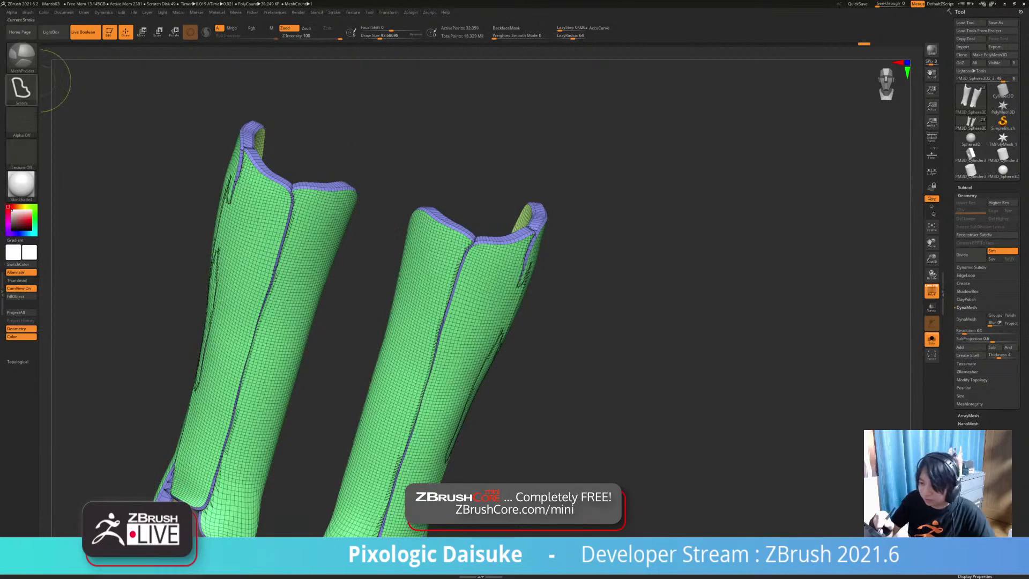
key("b")
key("s")
key("h")
left_click(966, 318)
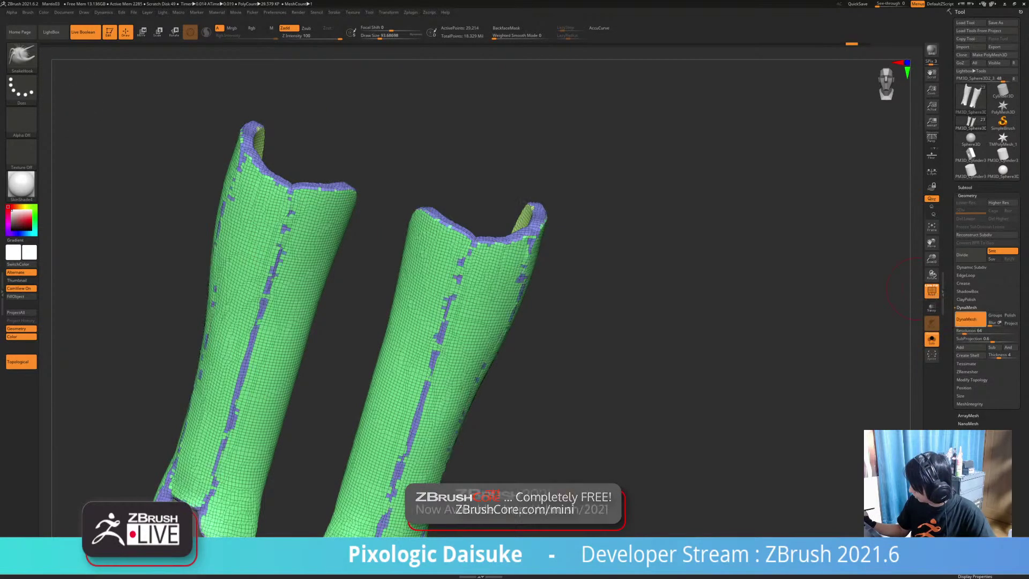
Step: Paint masks over the stray rim-coloured seam strips on the outside and inside of the shin plates
left_click_drag(164, 163, 163, 124, "alt")
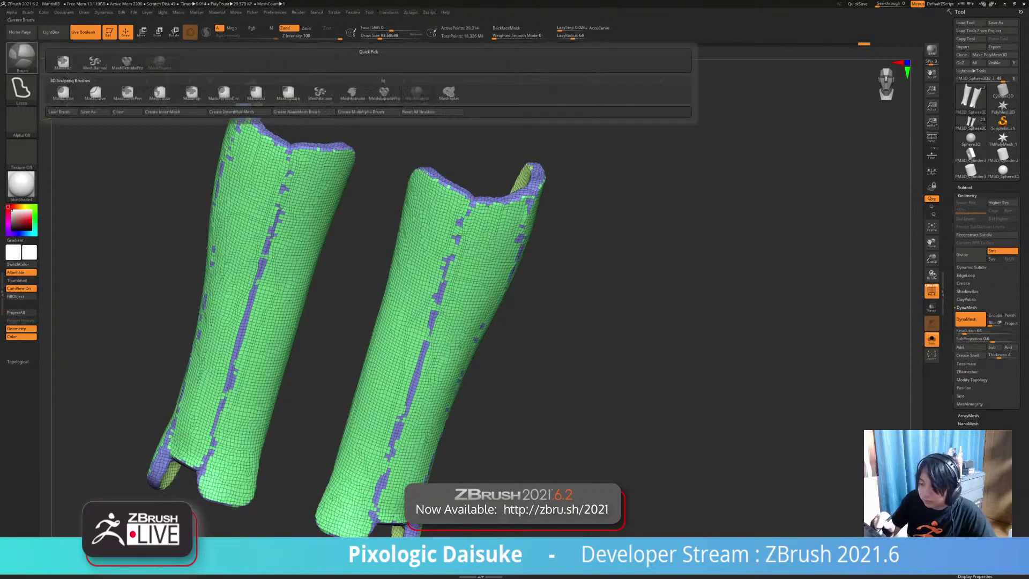
left_click(63, 61)
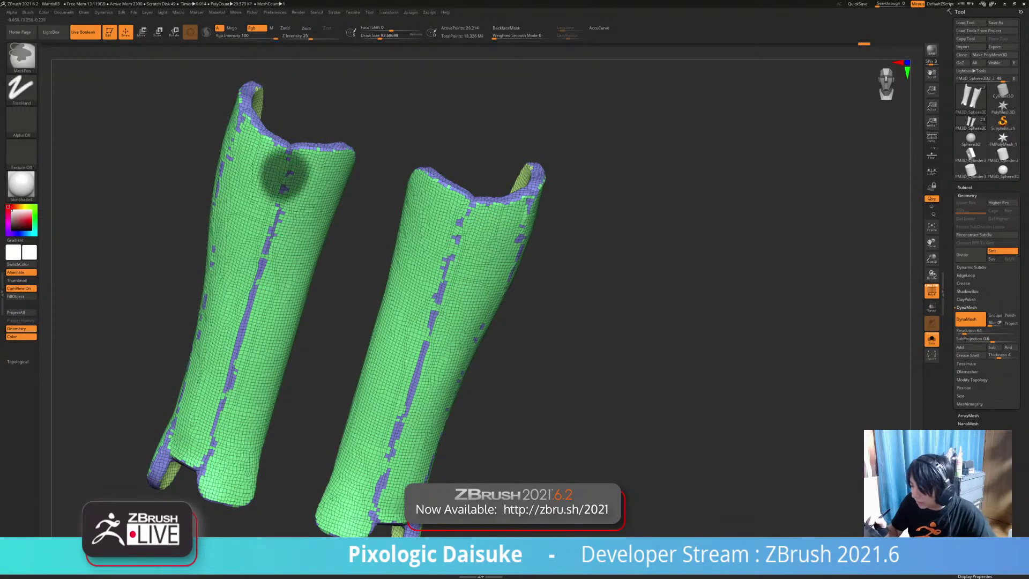
left_click_drag(285, 175, 212, 450, "ctrl")
mouse_move(213, 450)
right_mouse_down("ctrl")
mouse_move(171, 343)
mouse_move(223, 311)
mouse_move(300, 142)
right_mouse_up("ctrl")
mouse_move(300, 142)
left_mouse_down("ctrl")
mouse_move(249, 251)
mouse_move(206, 241)
mouse_move(156, 376)
left_mouse_up("ctrl")
right_click_drag(156, 376, 196, 324, "ctrl")
right_click_drag(195, 324, 224, 289, "alt")
left_click_drag(222, 301, 153, 423, "ctrl")
right_click_drag(145, 423, 227, 233)
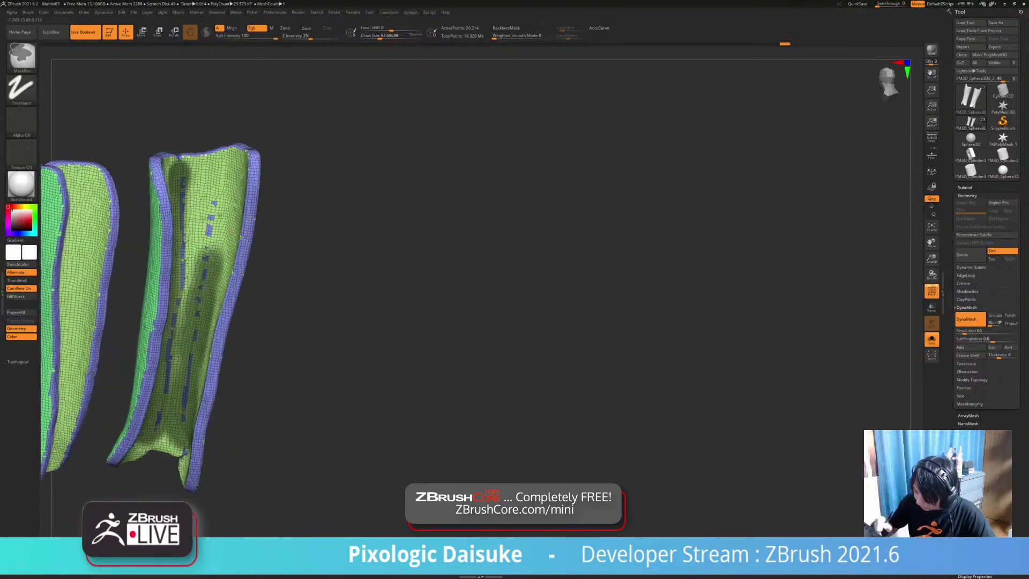
Step: Hide the rim polygroup, group the remaining shin plate faces as one polygroup, and restore full visibility
left_click(222, 223, "ctrl+shift")
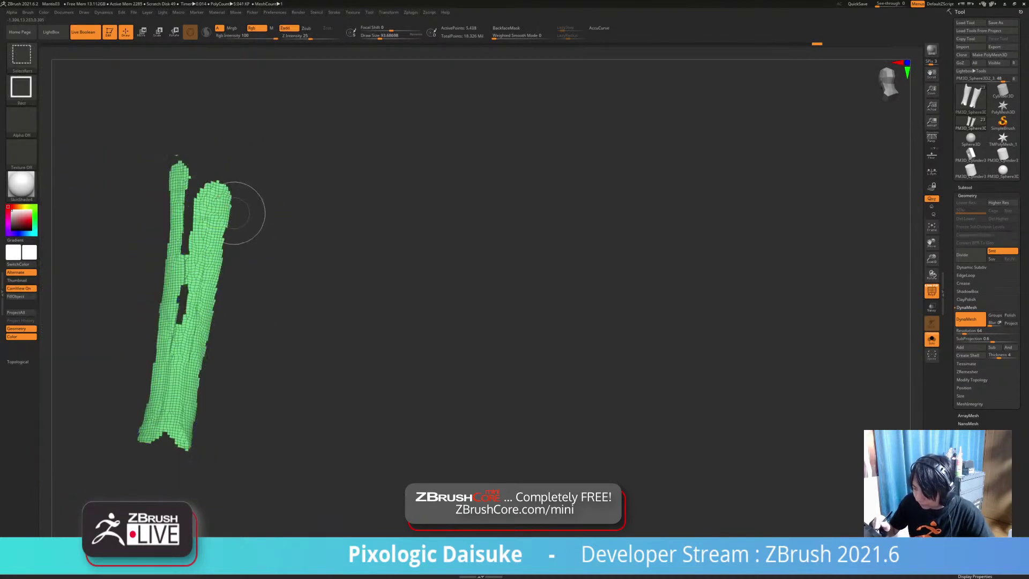
left_click(254, 190, "ctrl+shift")
mouse_move(248, 182)
right_mouse_down()
mouse_move(209, 230)
mouse_move(215, 247)
right_mouse_up()
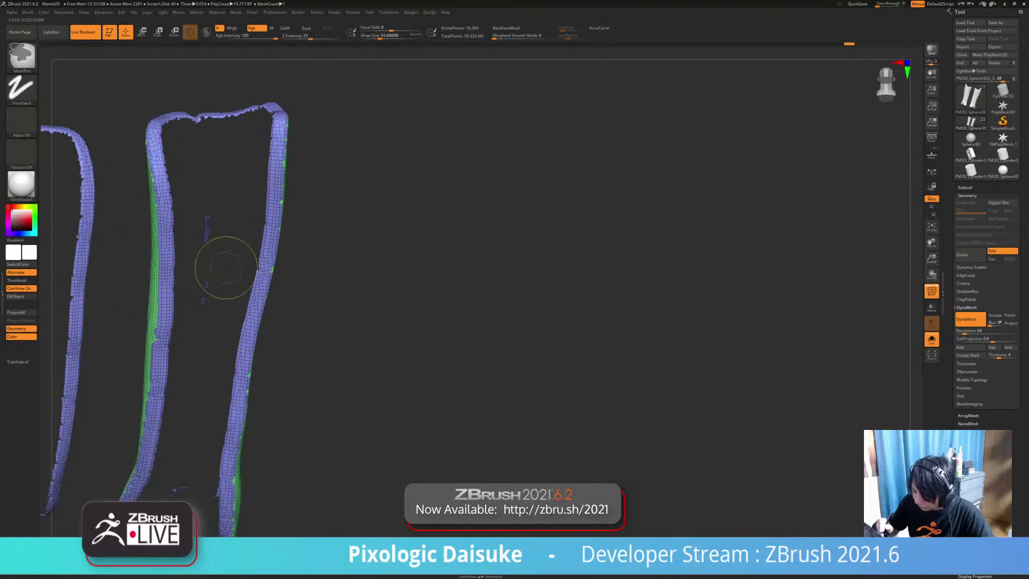
mouse_move(303, 250)
right_mouse_down()
mouse_move(340, 267)
mouse_move(360, 257)
mouse_move(335, 238)
right_mouse_up()
left_click(262, 219, "ctrl+shift")
left_click_drag(372, 226, 377, 206, "ctrl+shift")
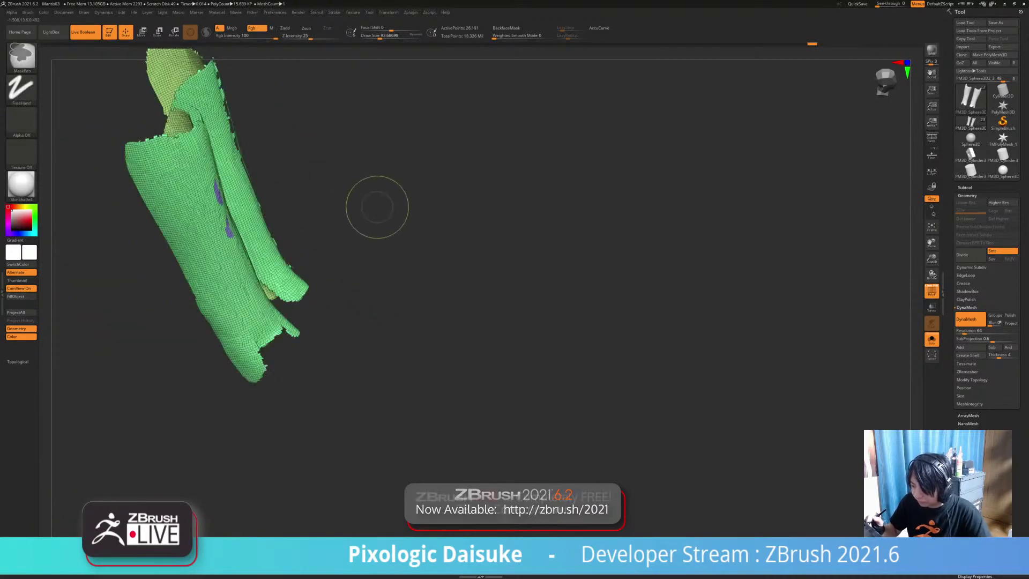
key("ctrl+w")
left_click(370, 223, "ctrl+shift")
right_click_drag(369, 223, 342, 187)
right_click_drag(277, 240, 316, 251, "alt")
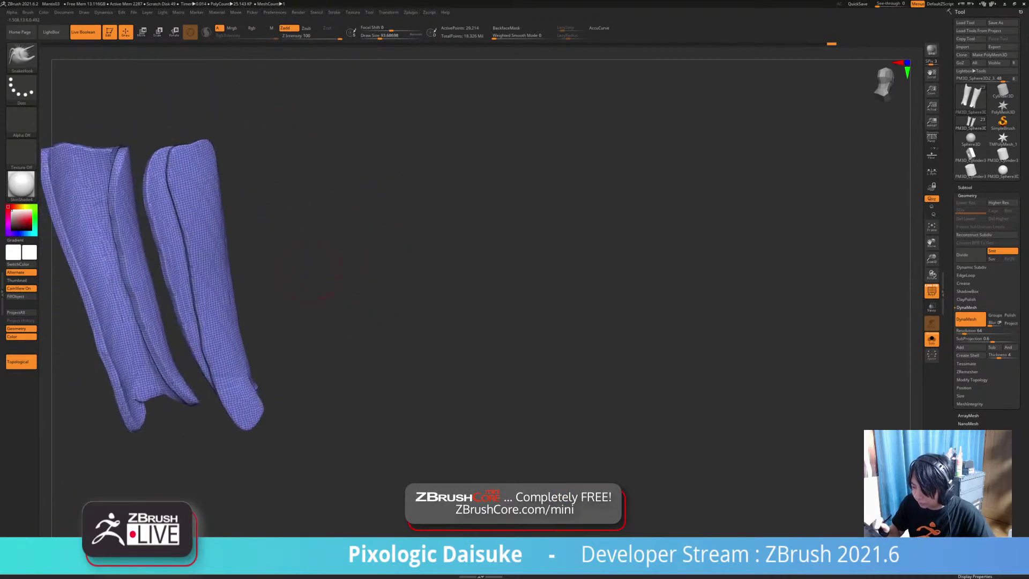
Step: Undo the last change and finish the plates with one polygroup for the faces and another for the rims
left_click_drag(303, 251, 318, 266, "ctrl")
key("ctrl+z")
mouse_move(331, 236)
right_mouse_down()
mouse_move(320, 246)
mouse_move(369, 234)
right_mouse_up()
right_click_drag(308, 343, 284, 367, "ctrl")
left_click_drag(282, 366, 347, 431, "ctrl")
right_click_drag(348, 423, 322, 145)
right_click_drag(322, 145, 337, 278)
right_click_drag(428, 370, 399, 344)
left_click(207, 559)
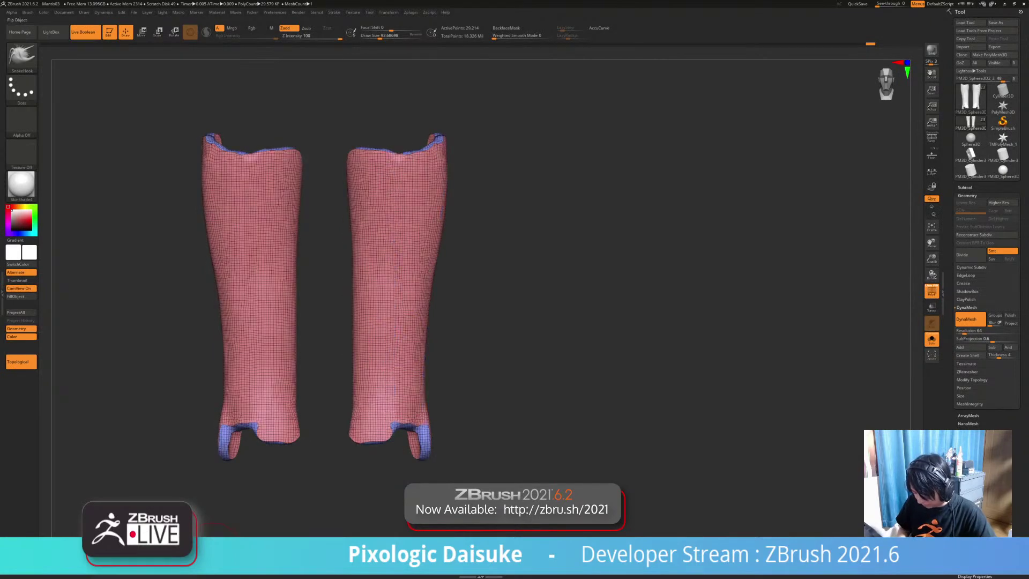
Step: Run a CurveStrapSnap strap along one shin plate's polygroup border, then narrow it with a draw size of about 35
right_click_drag(48, 80, 65, 111)
left_click(22, 53)
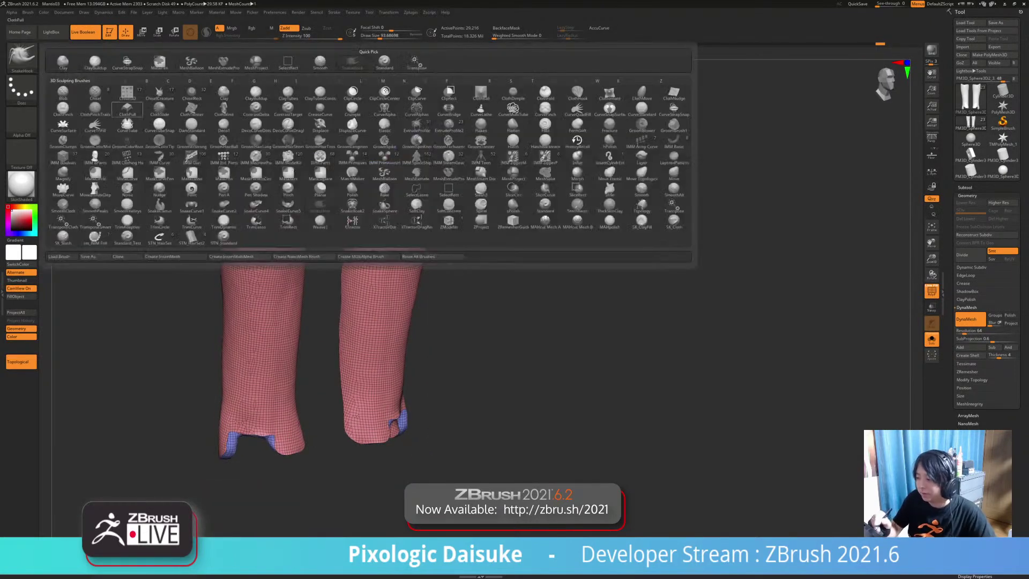
right_click_drag(348, 306, 346, 348, "ctrl")
right_click_drag(345, 349, 322, 337)
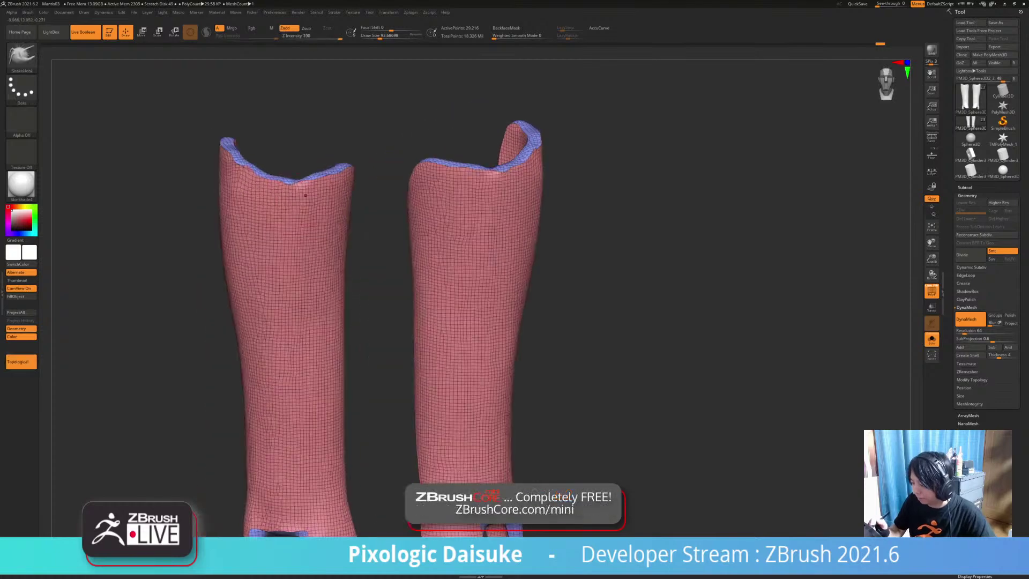
mouse_move(285, 196)
right_mouse_down("ctrl")
mouse_move(272, 232)
mouse_move(295, 194)
right_mouse_up("ctrl")
right_click_drag(343, 286, 325, 327)
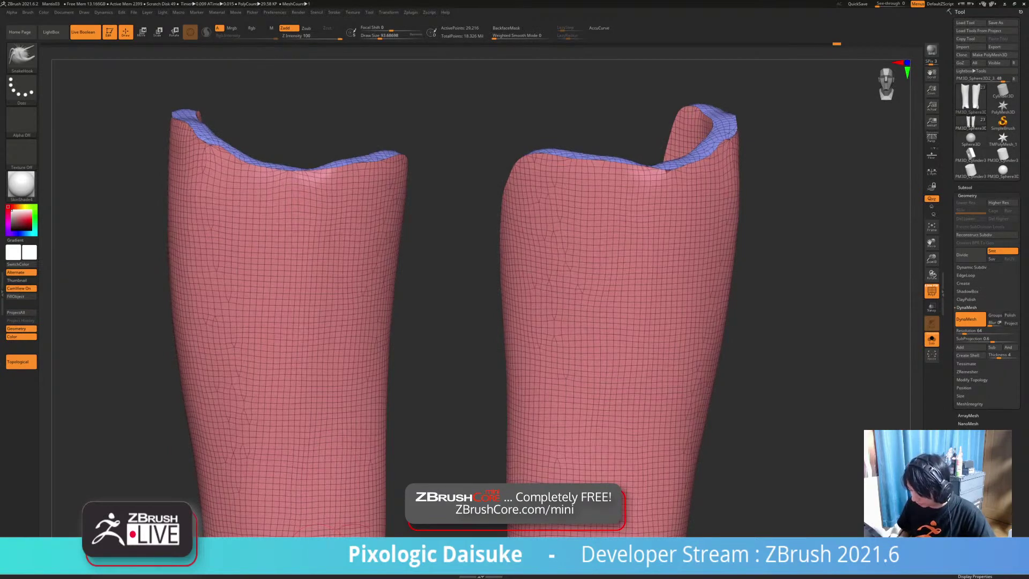
right_click_drag(343, 305, 313, 364, "ctrl")
key("b")
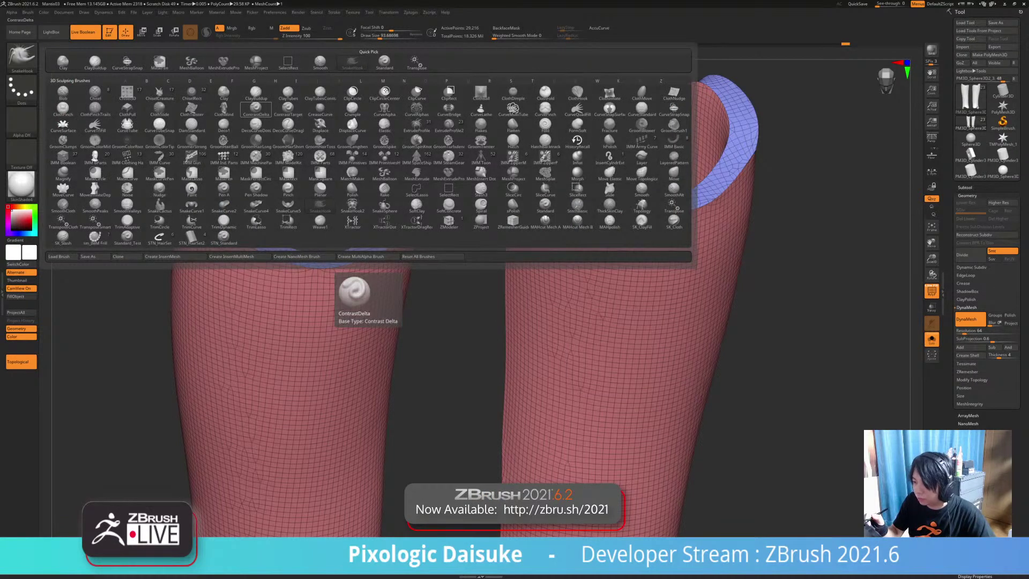
left_click(127, 62)
left_click(227, 239)
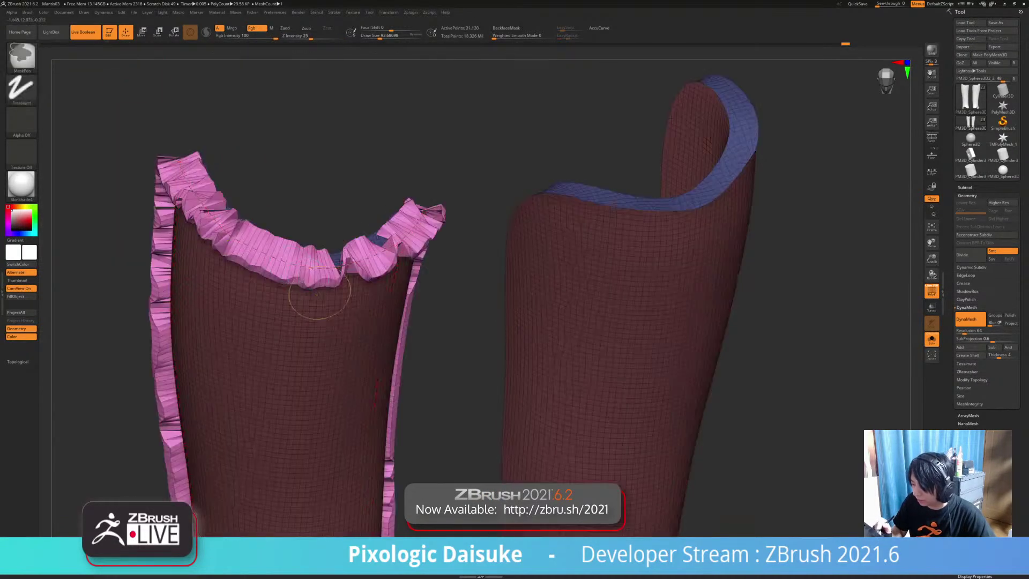
left_click(318, 268)
mouse_move(328, 281)
right_mouse_down()
mouse_move(343, 241)
mouse_move(401, 292)
mouse_move(363, 189)
mouse_move(380, 300)
mouse_move(436, 322)
mouse_move(369, 378)
mouse_move(326, 343)
mouse_move(418, 268)
mouse_move(377, 219)
mouse_move(370, 161)
right_mouse_up()
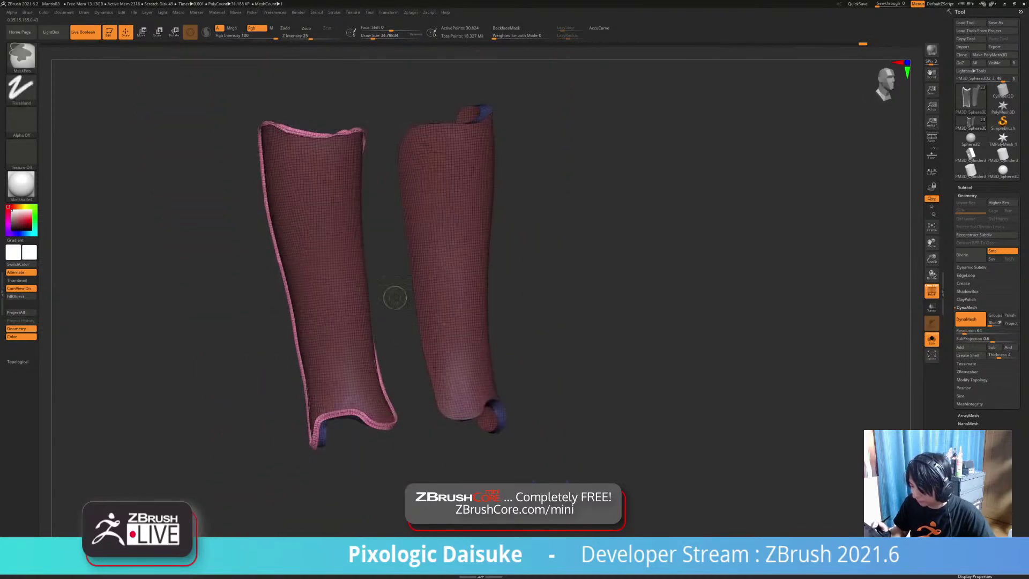
Step: Undo the strap along the shin plate's border
key("ctrl+z")
key("ctrl+z")
key("ctrl+z")
right_click_drag(424, 309, 367, 337, "alt")
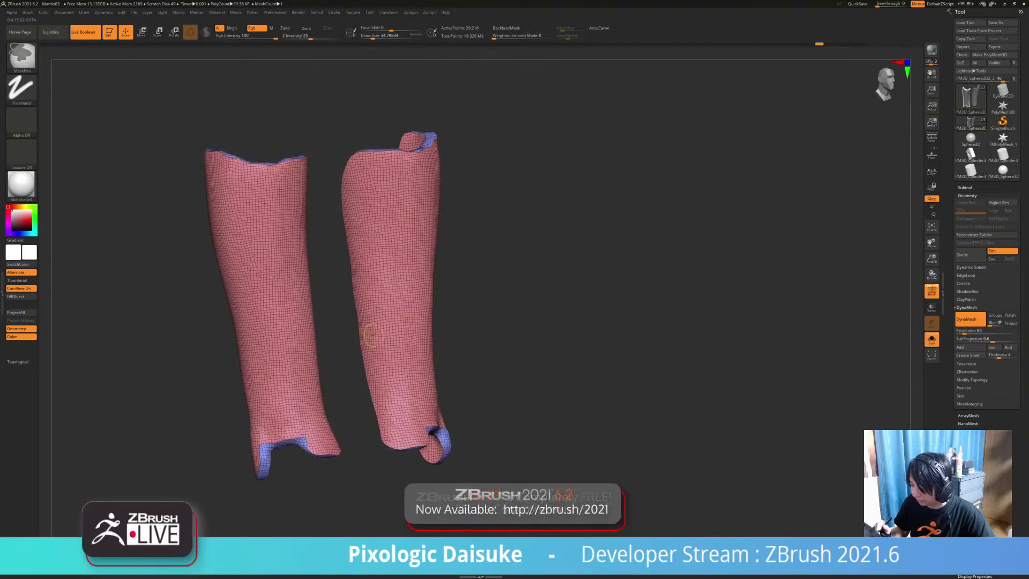
Step: Step back through the undo history past the DynaMesh and regrouping to the separate plates before Remesh By Union
key("ctrl+z")
key("ctrl+z")
key("ctrl+z")
key("ctrl+z")
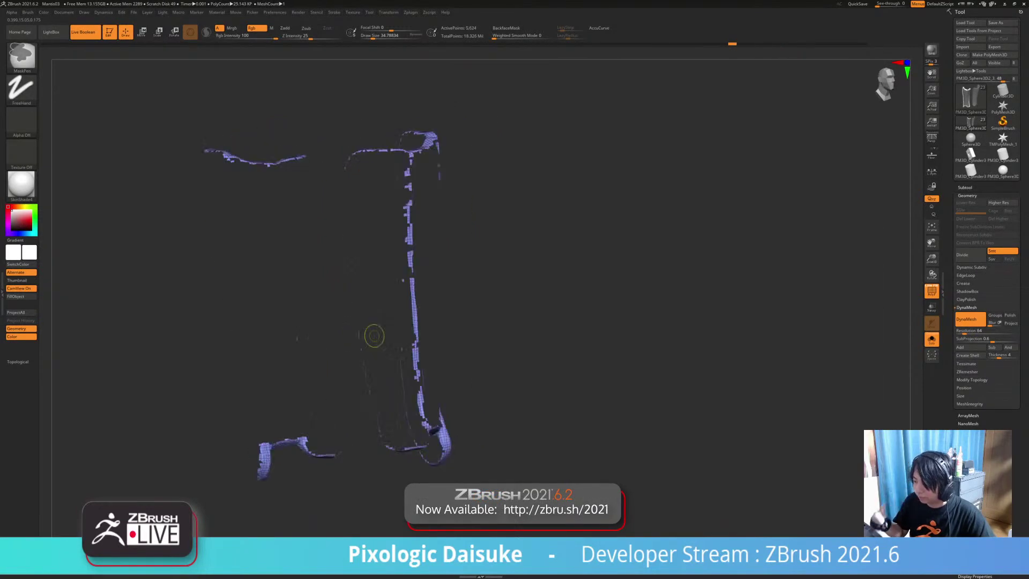
key("ctrl+z")
key("ctrl+z")
key("ctrl+z")
key("ctrl+z")
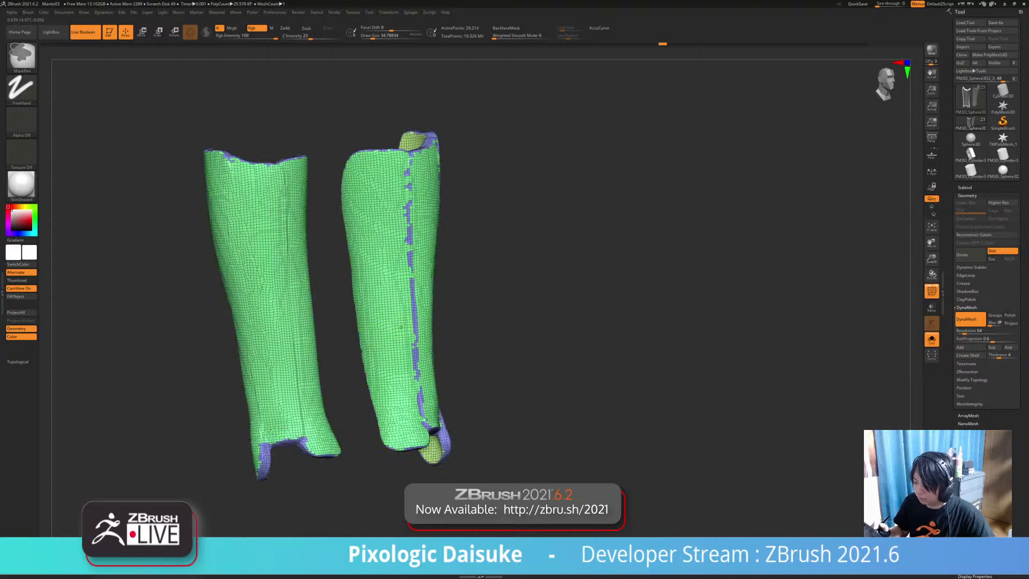
key("ctrl+z")
key("ctrl+z")
key("ctrl+z")
key("ctrl+z")
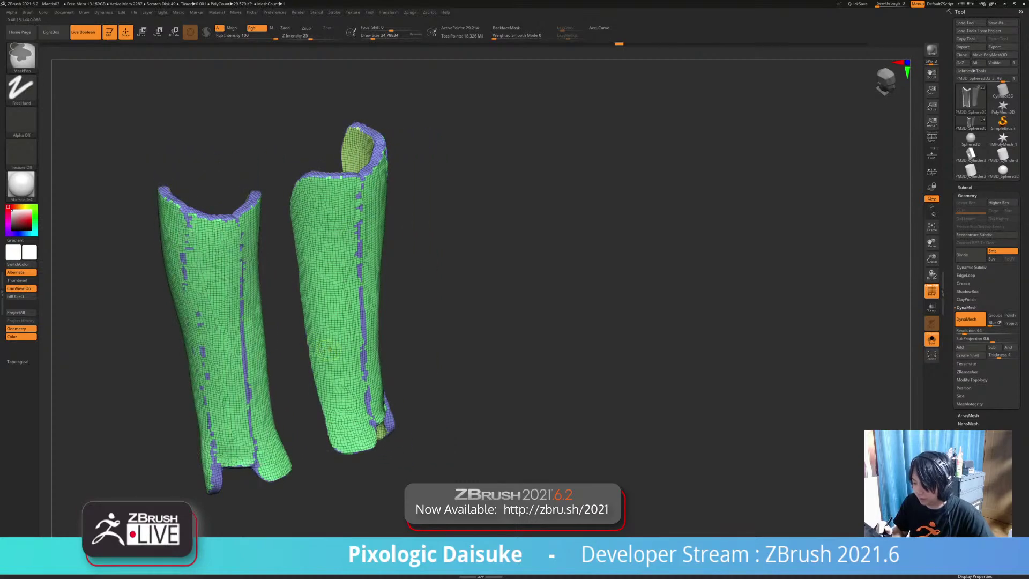
key("ctrl+z")
key("ctrl+z")
key("ctrl+z")
key("ctrl+z")
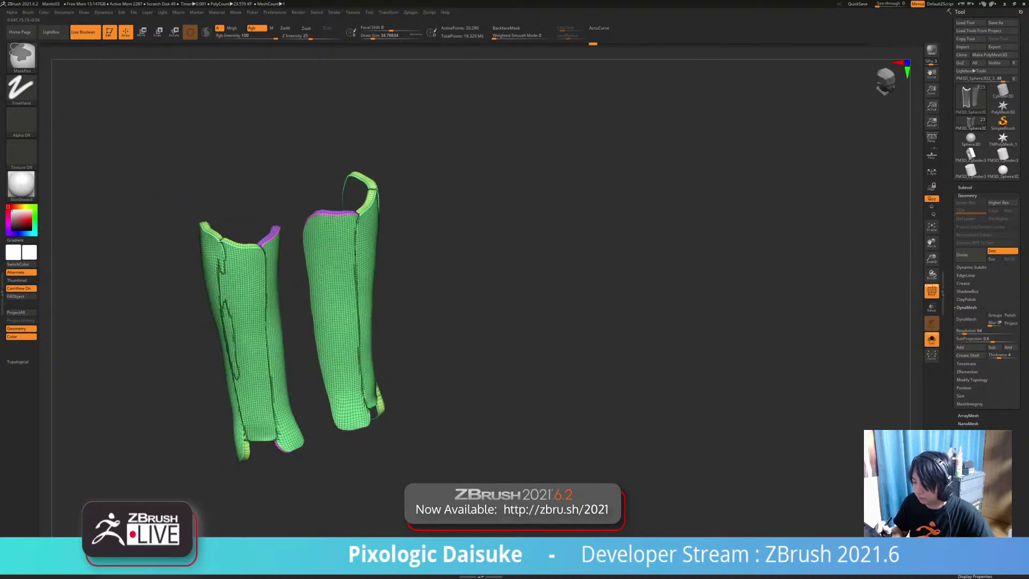
key("ctrl+z")
key("ctrl+z")
key("ctrl+z")
key("ctrl+z")
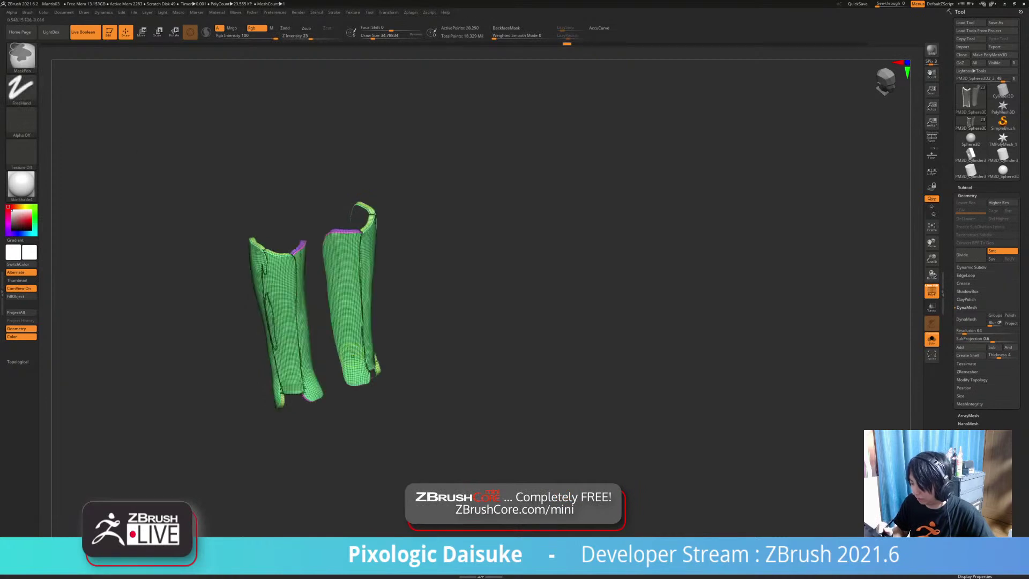
key("ctrl+z")
key("ctrl+z")
key("ctrl+z")
key("ctrl+z")
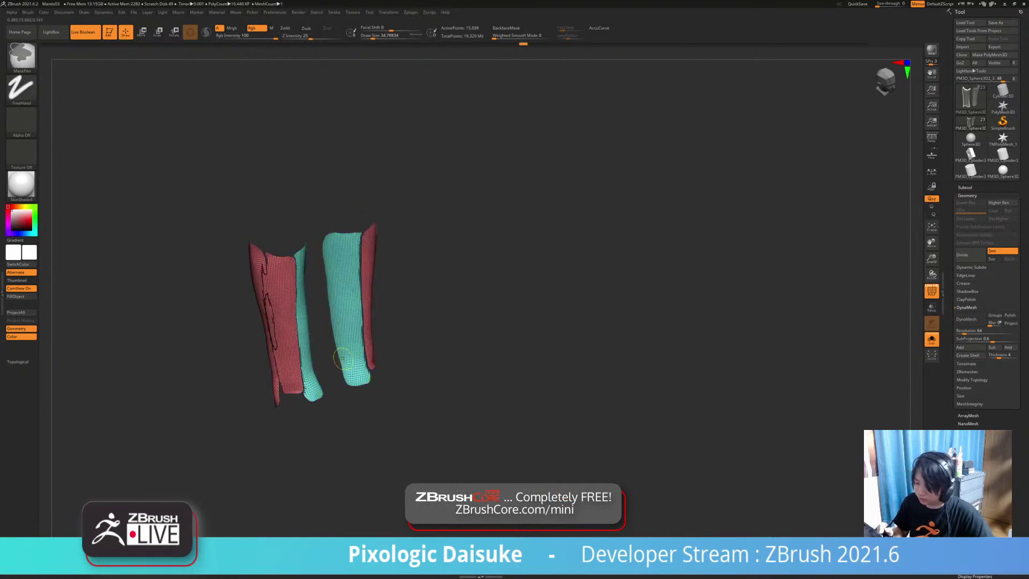
key("ctrl+z")
key("ctrl+z")
key("ctrl+z")
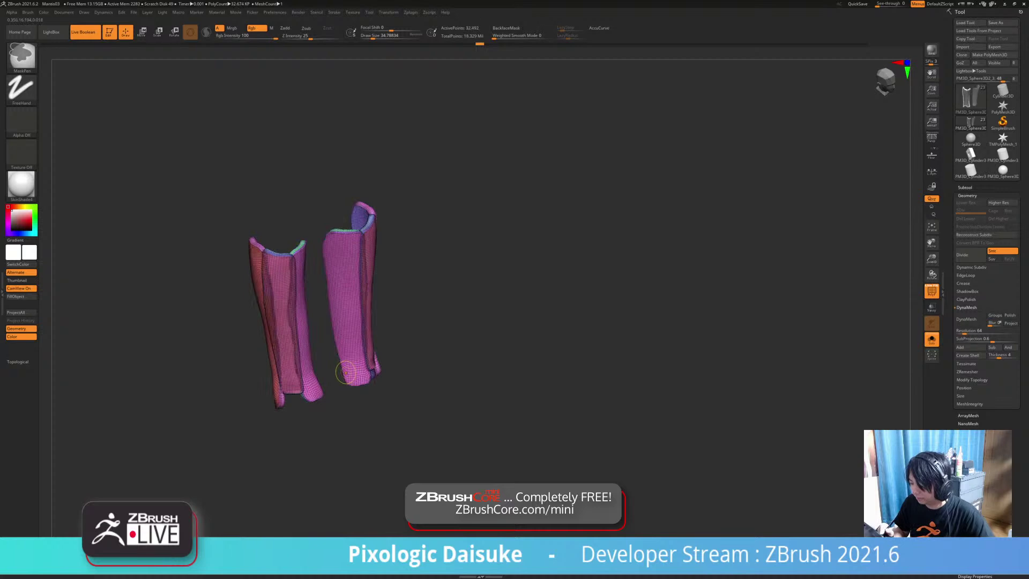
Step: Show the shin plates on the full legs without polyframe and select the SnakeHook brush
right_click_drag(343, 370, 378, 353, "ctrl")
key("alt+s")
left_click(931, 291)
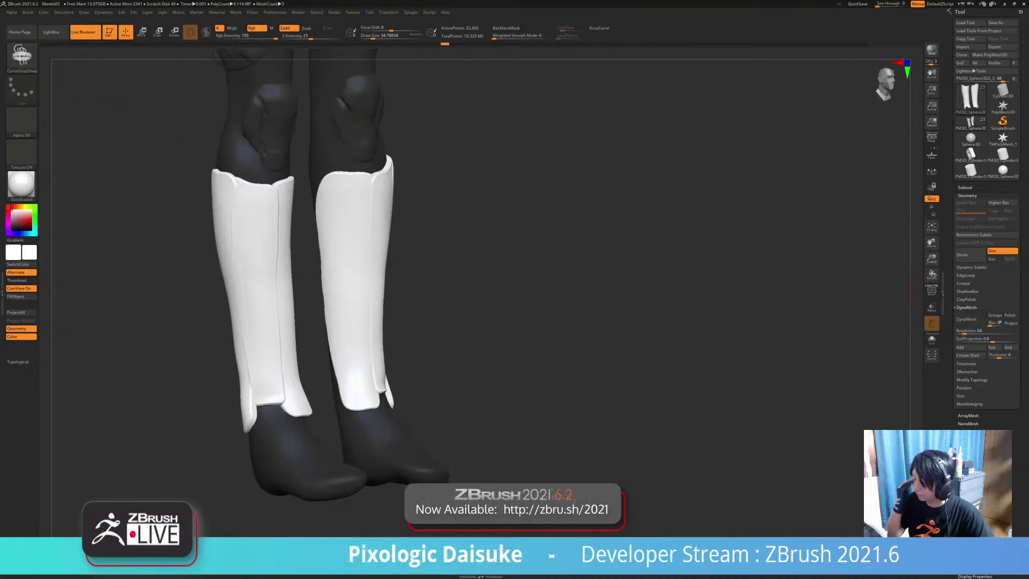
right_click_drag(290, 330, 250, 307)
key("b")
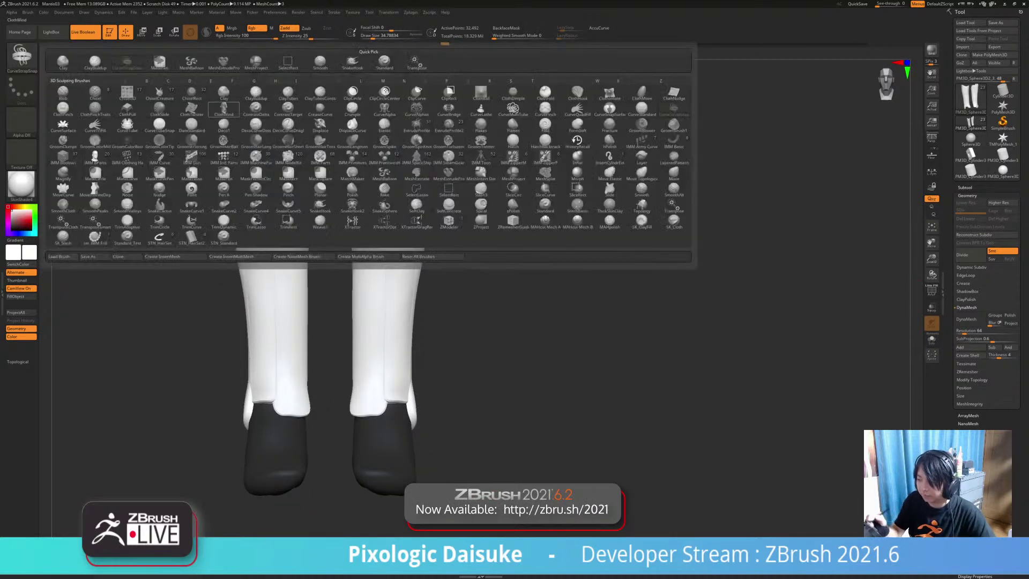
left_click(352, 61)
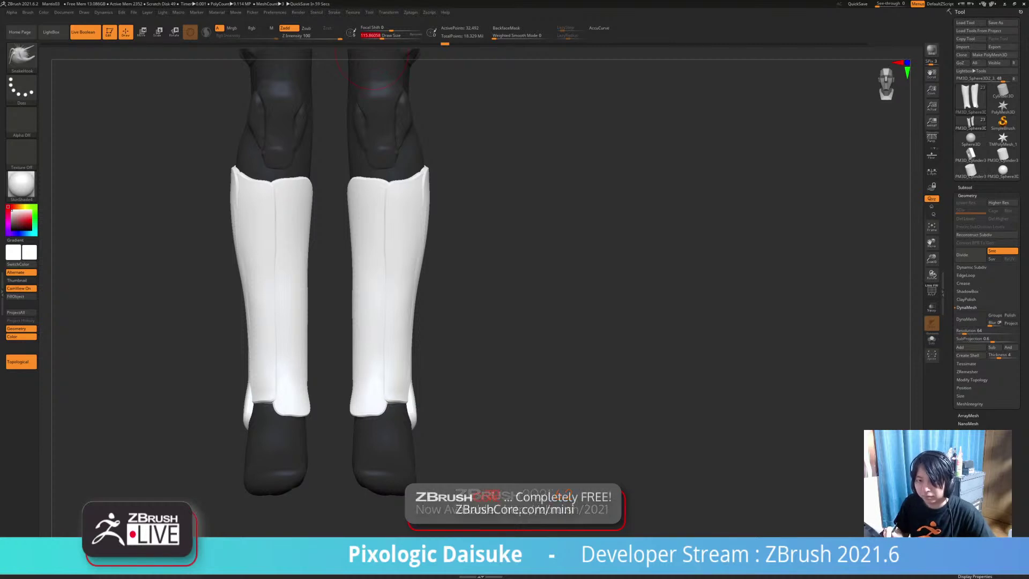
Step: Reshape the lower corner of the inner shin plate with SnakeHook, undoing the last stroke
right_click_drag(285, 401, 294, 447)
left_click_drag(297, 412, 305, 413)
left_click(307, 439)
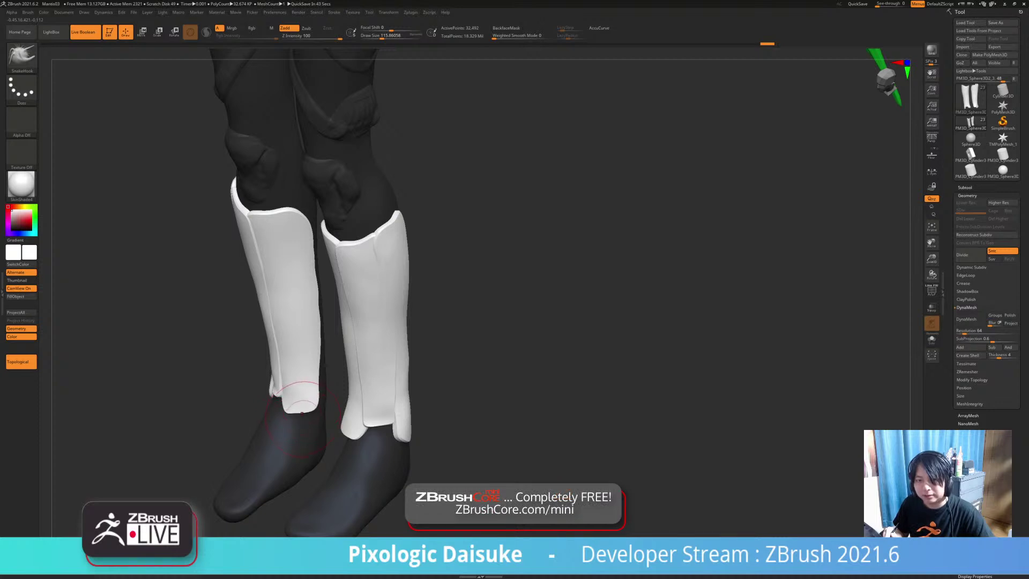
mouse_move(307, 410)
right_mouse_down()
mouse_move(370, 426)
mouse_move(364, 415)
mouse_move(402, 418)
mouse_move(402, 375)
right_mouse_up()
left_click_drag(328, 360, 319, 375)
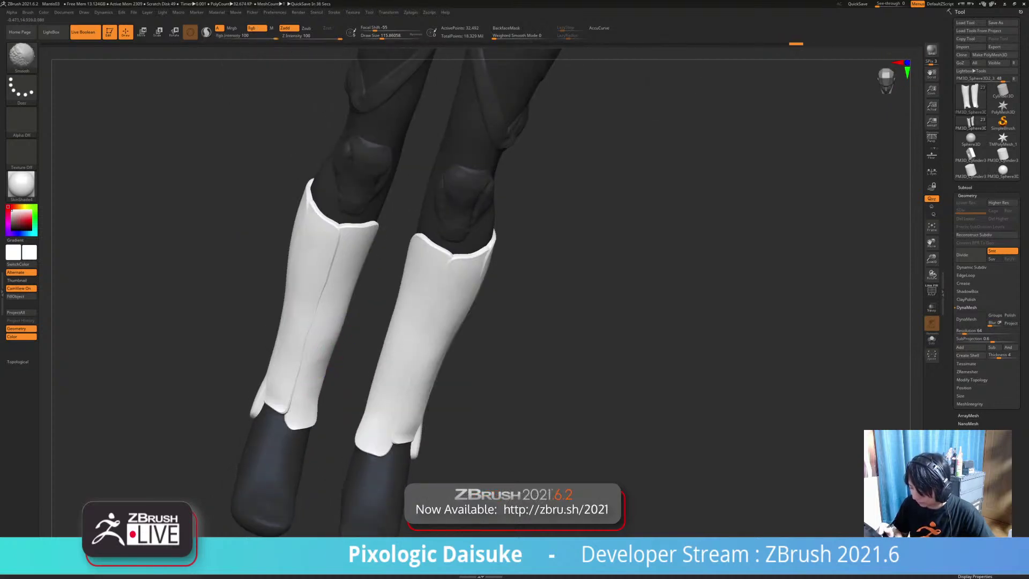
key("ctrl+z")
Step: Pull the lower side edges and ankle end of the inner shin plate outward with SnakeHook
right_click_drag(348, 349, 322, 300)
left_click_drag(336, 343, 344, 345)
right_click_drag(361, 356, 348, 354)
left_click_drag(347, 355, 350, 355)
mouse_move(351, 356)
right_mouse_down()
mouse_move(328, 362)
mouse_move(318, 406)
right_mouse_up()
left_click_drag(294, 429, 303, 427)
mouse_move(300, 429)
right_mouse_down()
mouse_move(338, 430)
mouse_move(309, 435)
mouse_move(284, 459)
right_mouse_up()
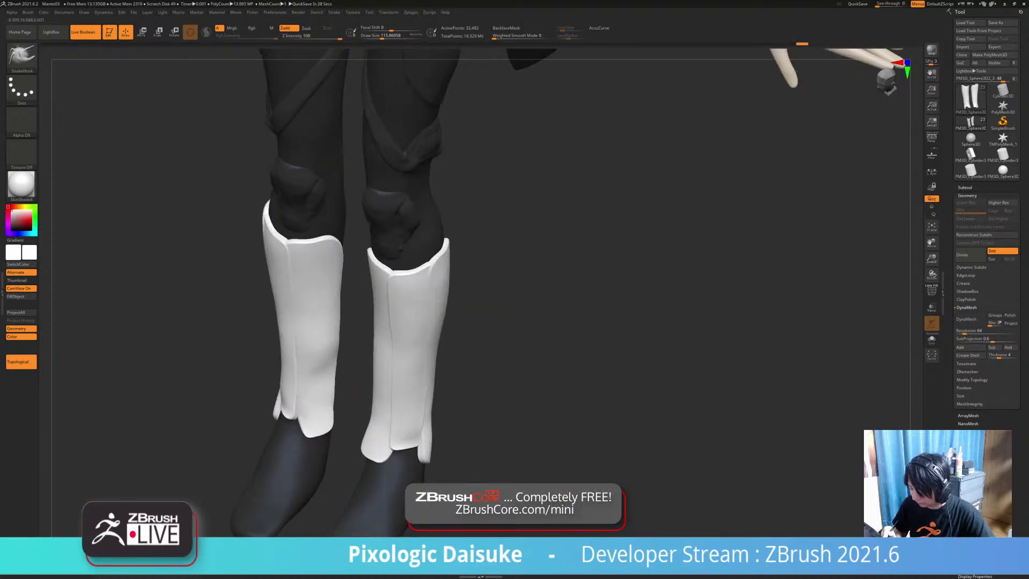
left_click_drag(306, 398, 310, 392)
Step: Hide the inner shin plates together with their leftover rim polygroups, keeping the front and outer plates
mouse_move(310, 393)
right_mouse_down()
mouse_move(332, 329)
mouse_move(319, 299)
mouse_move(383, 300)
mouse_move(326, 304)
mouse_move(324, 370)
mouse_move(383, 343)
right_mouse_up()
left_click(332, 351, "ctrl+shift")
mouse_move(431, 374)
left_mouse_down("ctrl+shift")
mouse_move(435, 389)
mouse_move(432, 377)
left_mouse_up("ctrl+shift")
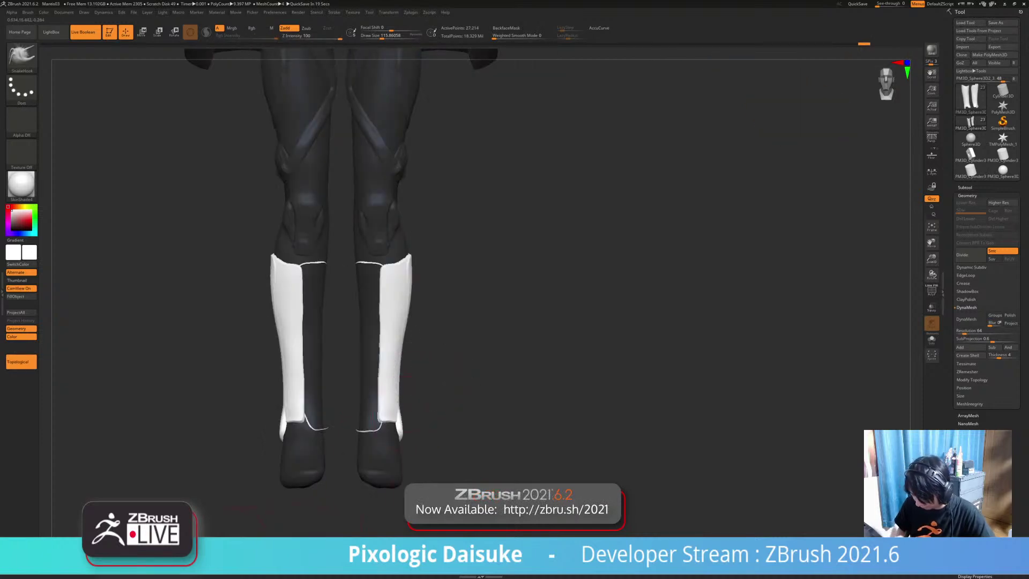
left_click(324, 272, "ctrl+shift")
left_click(321, 263, "ctrl+shift")
left_click(320, 262, "ctrl+shift")
right_click_drag(316, 262, 351, 297)
left_click(318, 266, "ctrl+shift")
right_click_drag(317, 267, 328, 235, "shift")
right_click_drag(328, 289, 399, 262, "alt")
key("ctrl+shift+d")
key("ctrl+shift+s")
Step: Delete the outer shin plate from one leg, keeping its front plate
right_click_drag(314, 351, 261, 355)
left_click(255, 356, "ctrl+shift")
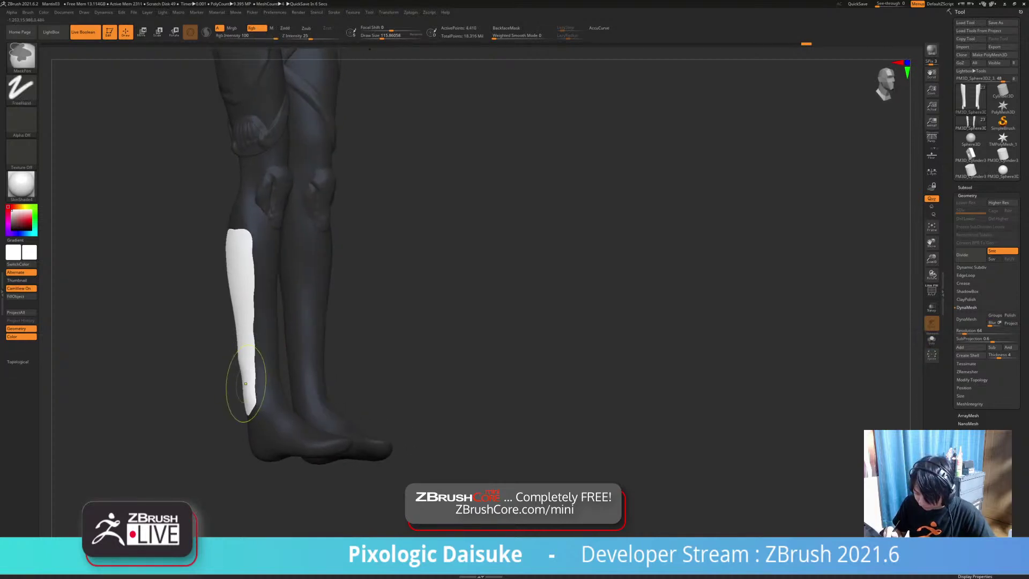
key("ctrl+z")
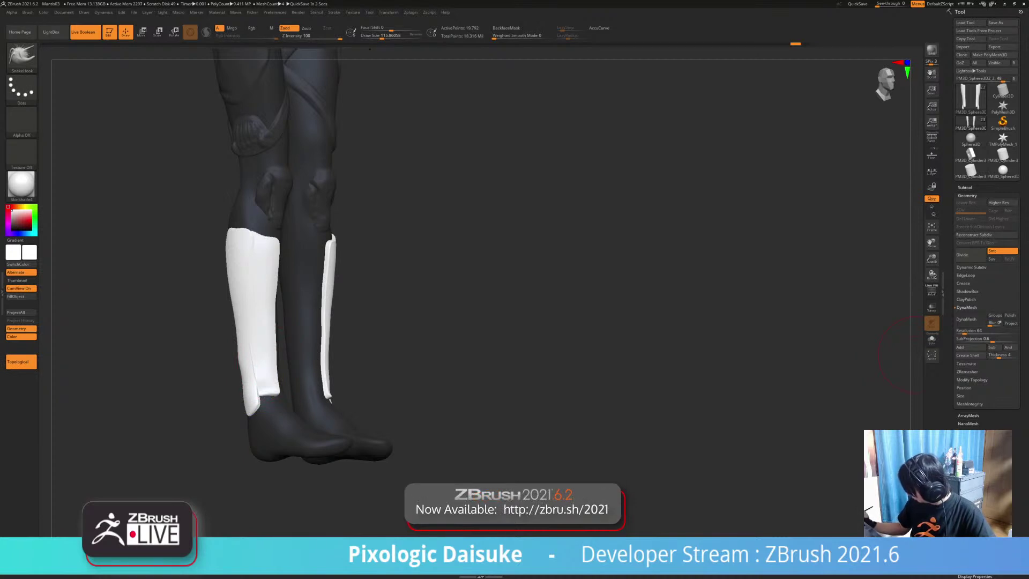
left_click(971, 379)
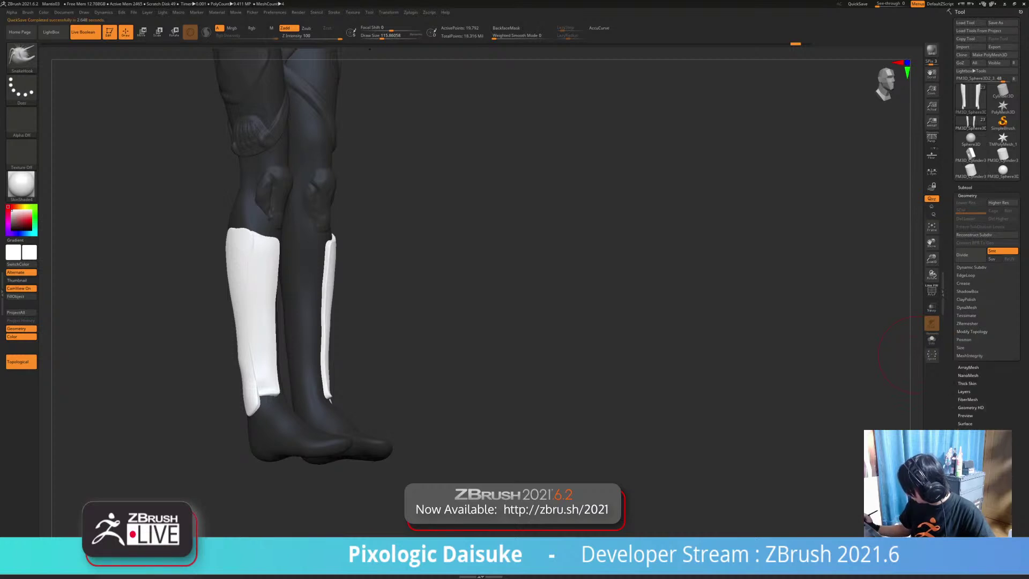
left_click(968, 456)
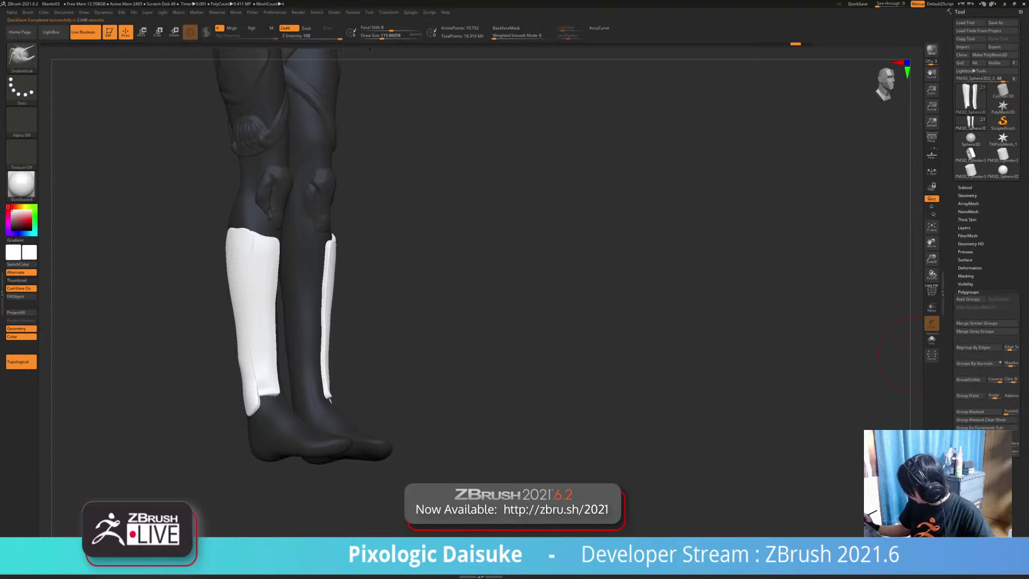
left_click(251, 309, "ctrl+shift")
mouse_move(225, 487)
left_mouse_down("ctrl+shift")
mouse_move(234, 498)
mouse_move(179, 486)
left_mouse_up("ctrl+shift")
key("Delete")
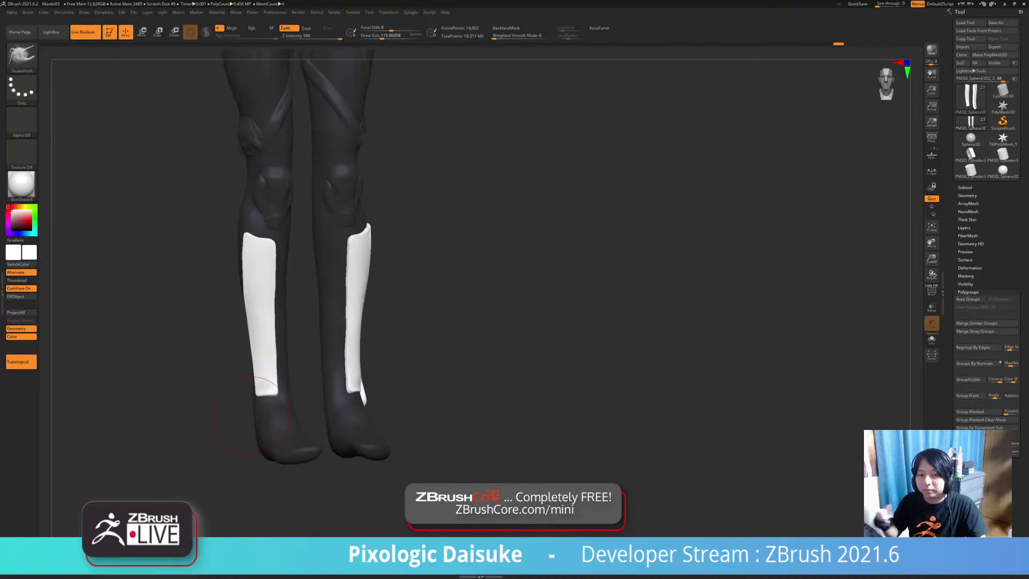
Step: Try to widen the front shin plate's lower end inward using SnakeHook with BackfaceMask turned on
right_click_drag(263, 357, 269, 387, "ctrl")
left_click_drag(272, 403, 287, 407)
left_click_drag(460, 343, 462, 364)
left_click(506, 28)
mouse_move(278, 351)
left_mouse_down()
mouse_move(290, 352)
mouse_move(294, 368)
left_mouse_up()
right_click_drag(294, 368, 276, 374)
left_click_drag(291, 387, 297, 388)
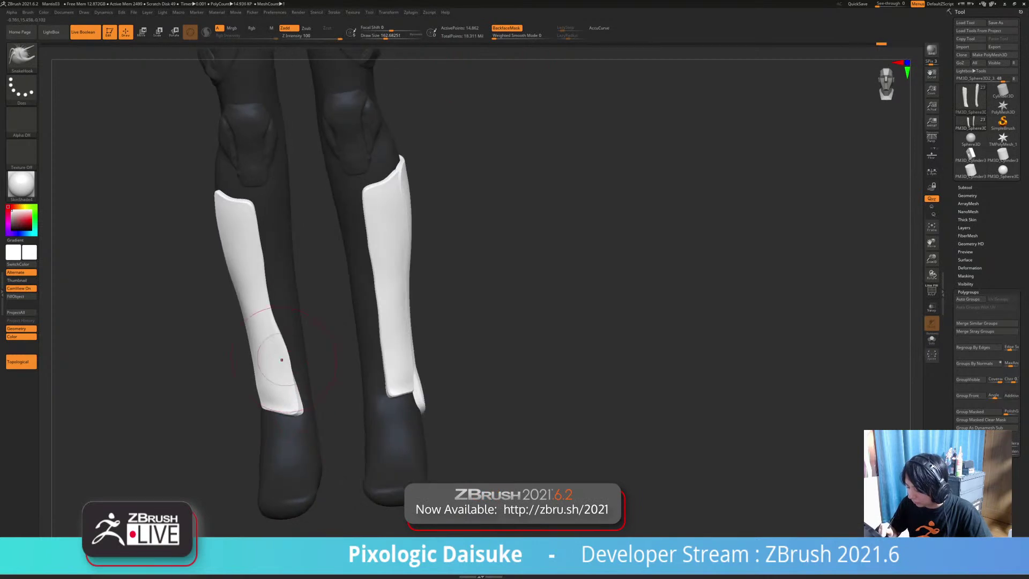
Step: Try to pull the middle and upper inner edge of the front shin plate inward using BackfaceMask
mouse_move(263, 307)
left_mouse_down()
mouse_move(278, 309)
mouse_move(281, 338)
left_mouse_up()
mouse_move(254, 247)
left_mouse_down()
mouse_move(272, 261)
mouse_move(273, 206)
mouse_move(278, 231)
left_mouse_up()
left_click_drag(281, 296, 288, 298)
right_click_drag(300, 279, 266, 272)
left_click_drag(281, 262, 287, 263)
mouse_move(287, 262)
right_mouse_down()
mouse_move(275, 266)
mouse_move(272, 240)
mouse_move(305, 236)
right_mouse_up()
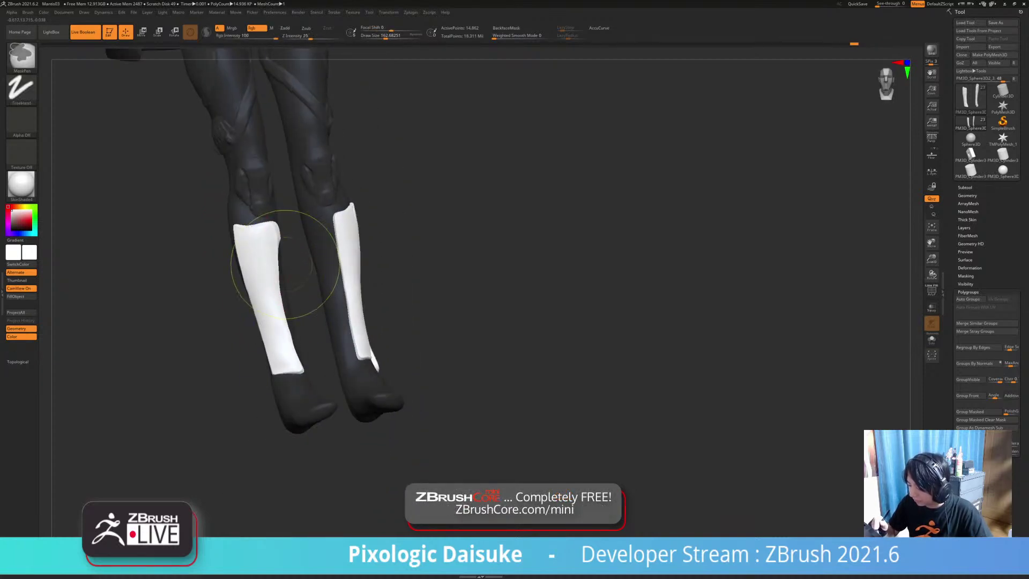
Step: Undo the widening of the front shin plate and turn BackfaceMask off
right_click_drag(277, 310, 284, 345, "ctrl")
left_click_drag(262, 553, 272, 553)
right_click_drag(328, 411, 309, 408)
key("ctrl+z")
left_click(507, 28)
right_click_drag(351, 381, 293, 239)
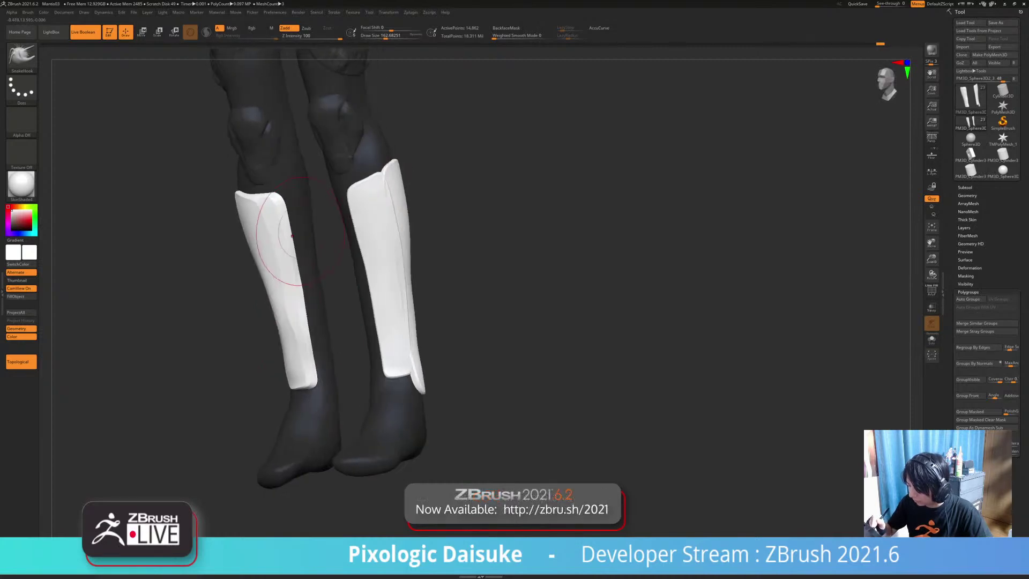
Step: Widen the front shin plate across the leg by pulling its inner edge from the knee to the ankle
left_click_drag(273, 215, 285, 213)
left_click_drag(295, 264, 304, 261)
right_click_drag(300, 257, 321, 252)
left_click_drag(297, 252, 306, 252)
left_click_drag(303, 308, 315, 355)
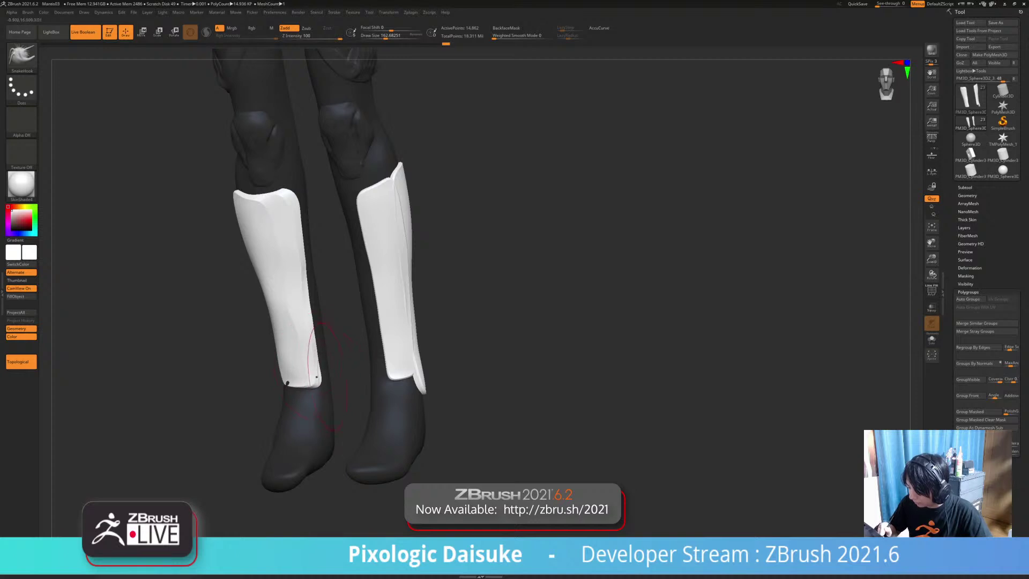
right_click_drag(311, 353, 342, 343)
Step: Pull the upper outer edge and top corners of the front shin plate around the calf with SnakeHook
right_click_drag(283, 385, 232, 306)
left_click_drag(221, 256, 214, 258)
right_click_drag(252, 284, 234, 301)
left_click_drag(218, 259, 208, 234)
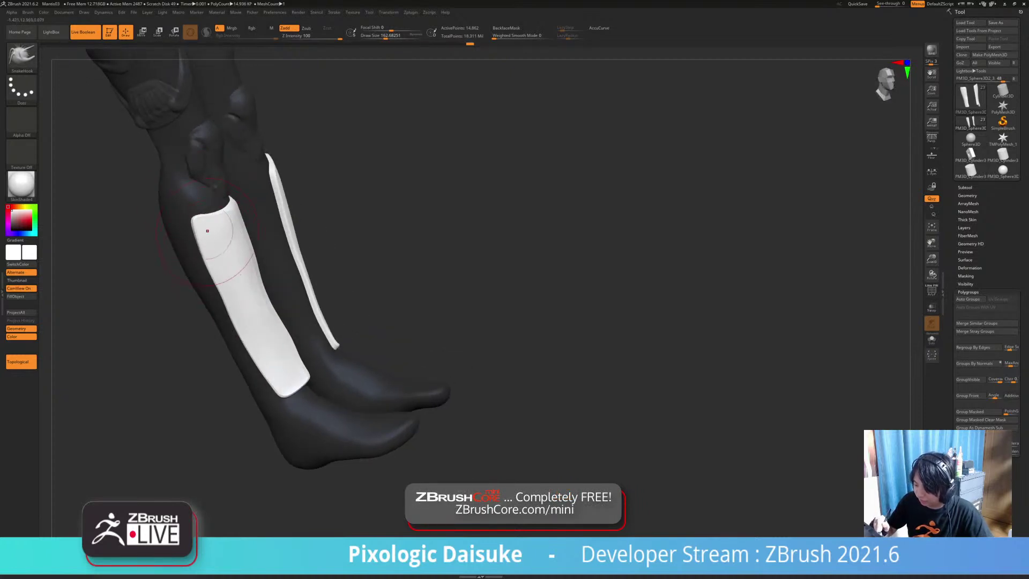
mouse_move(211, 230)
right_mouse_down()
mouse_move(250, 247)
mouse_move(212, 236)
mouse_move(248, 237)
right_mouse_up()
left_click_drag(225, 225, 232, 222)
mouse_move(262, 242)
right_mouse_down()
mouse_move(222, 240)
mouse_move(217, 255)
right_mouse_up()
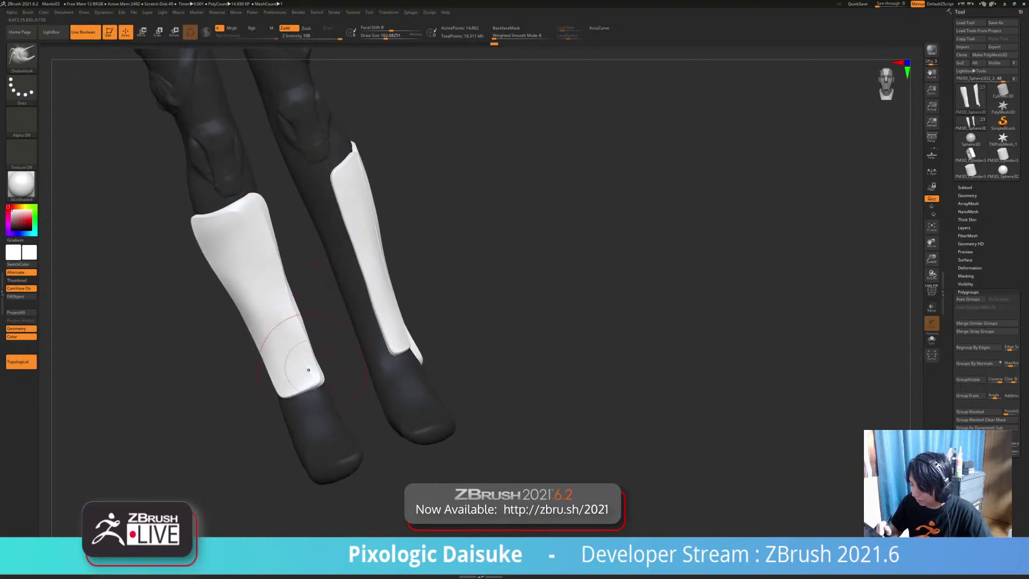
Step: Mirror and weld the reshaped shin plate so both legs carry the same single plate
mouse_move(306, 371)
right_mouse_down()
mouse_move(301, 394)
mouse_move(198, 388)
mouse_move(287, 387)
mouse_move(268, 387)
right_mouse_up()
key("ctrl+d")
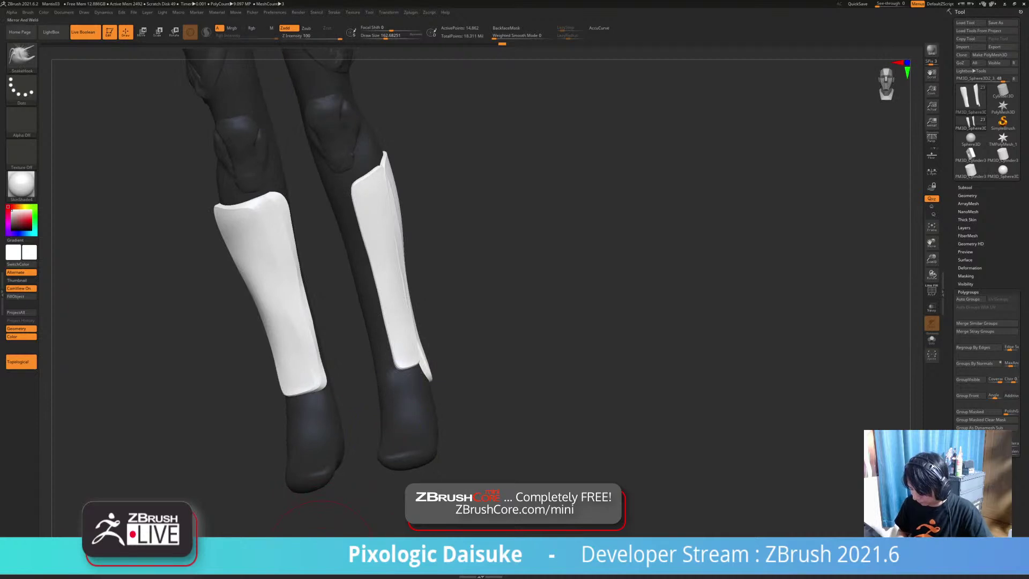
mouse_move(331, 515)
right_mouse_down()
mouse_move(377, 497)
mouse_move(327, 483)
right_mouse_up()
left_click_drag(432, 200, 433, 170)
key("ctrl+z")
key("ctrl+z")
key("ctrl+z")
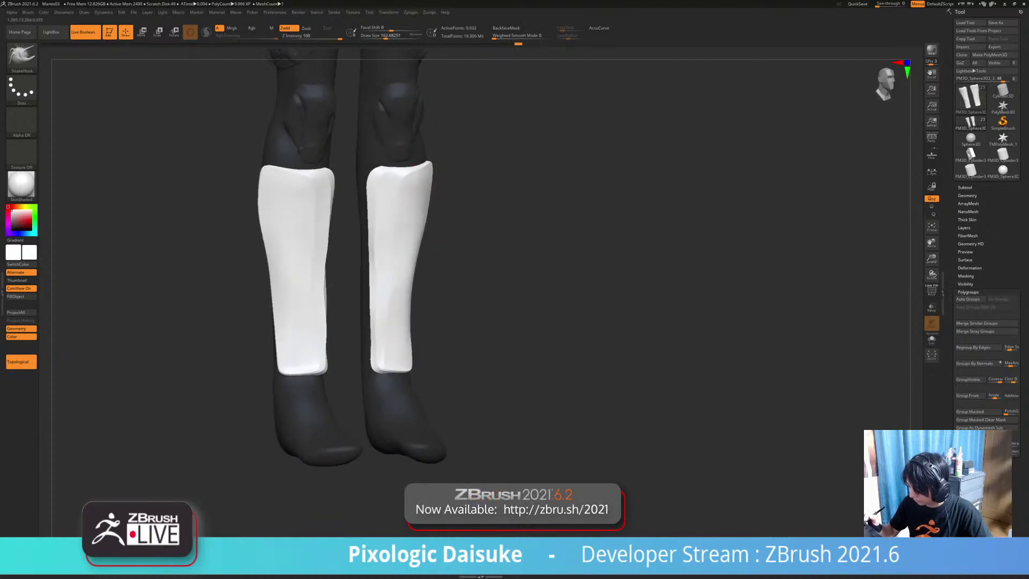
Step: Pull the ankle end and outer edge of the mirrored shin plates to fit the leg
right_click_drag(354, 472, 334, 496)
left_click_drag(370, 366, 385, 371)
mouse_move(396, 394)
right_mouse_down("ctrl")
mouse_move(398, 370)
mouse_move(337, 375)
right_mouse_up("ctrl")
mouse_move(369, 321)
right_mouse_down()
mouse_move(392, 305)
mouse_move(393, 332)
mouse_move(375, 327)
right_mouse_up()
left_click_drag(389, 293, 393, 291)
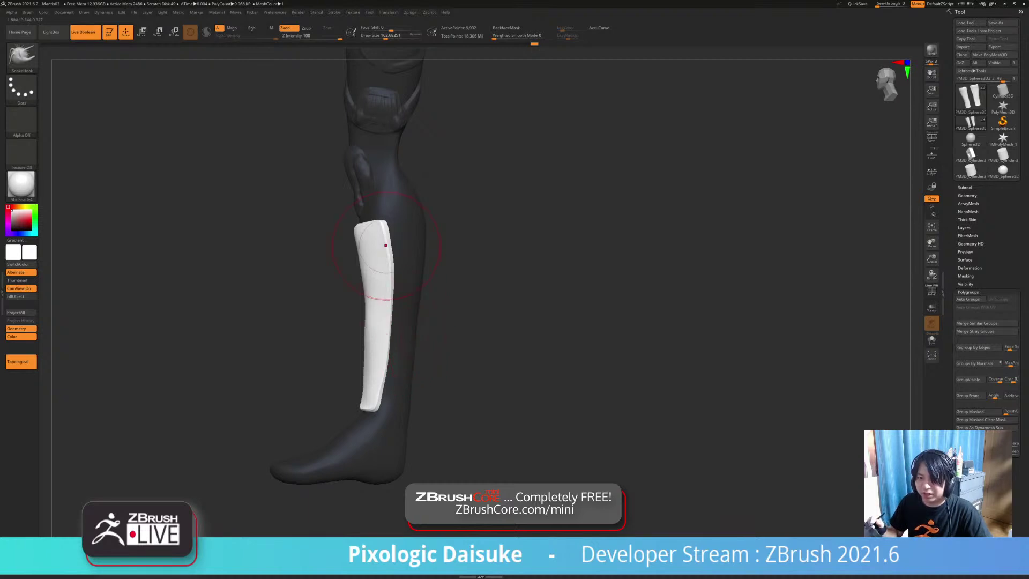
Step: Try a broad SnakeHook pull on the upper outer edge of the shin plate and undo it
right_click_drag(385, 247, 404, 268, "ctrl")
mouse_move(393, 255)
left_mouse_down()
mouse_move(350, 249)
mouse_move(351, 258)
left_mouse_up()
mouse_move(351, 258)
right_mouse_down("ctrl")
mouse_move(365, 258)
mouse_move(330, 225)
right_mouse_up("ctrl")
key("ctrl+z")
Step: Extend the shin plate's outer edge around the calf and reshape its lower outer corner
right_click_drag(352, 266, 374, 267)
left_click_drag(358, 272, 365, 273)
right_click_drag(362, 279, 376, 292)
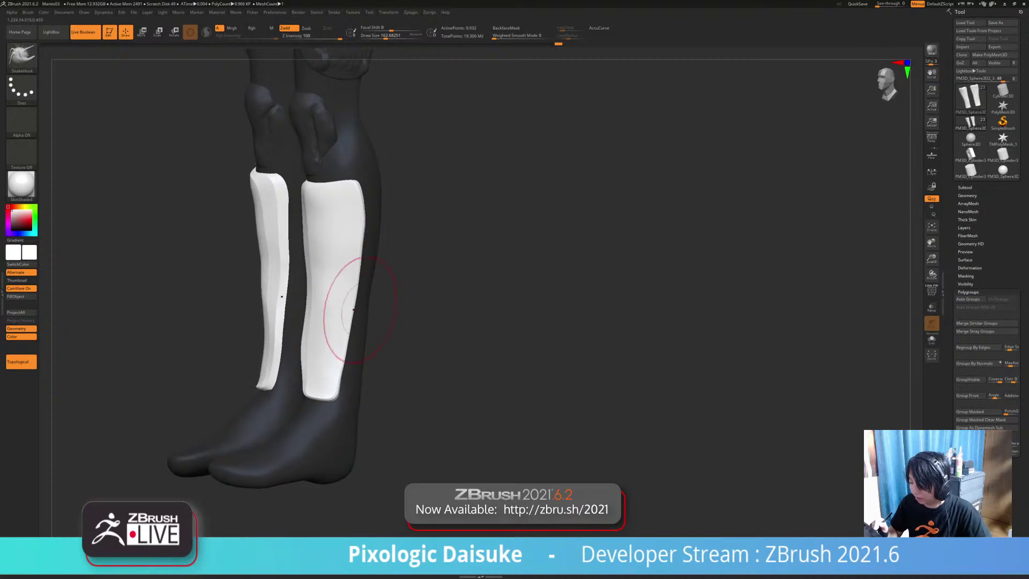
left_click_drag(343, 362, 349, 399)
Step: Pull the lower edge of the shin plates slightly down over the ankle
mouse_move(329, 415)
right_mouse_down()
mouse_move(393, 414)
mouse_move(292, 408)
right_mouse_up()
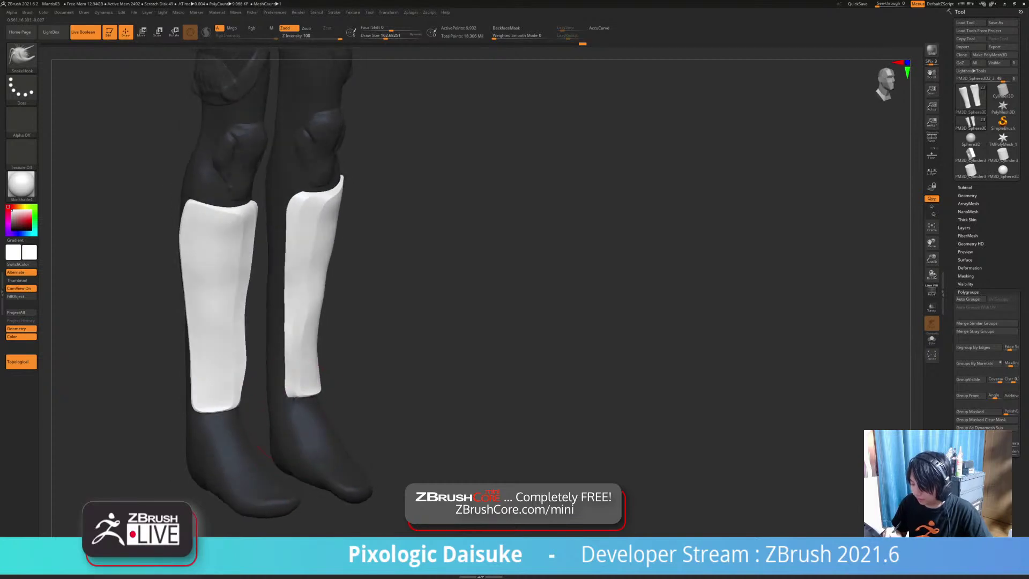
left_click_drag(316, 397, 310, 400)
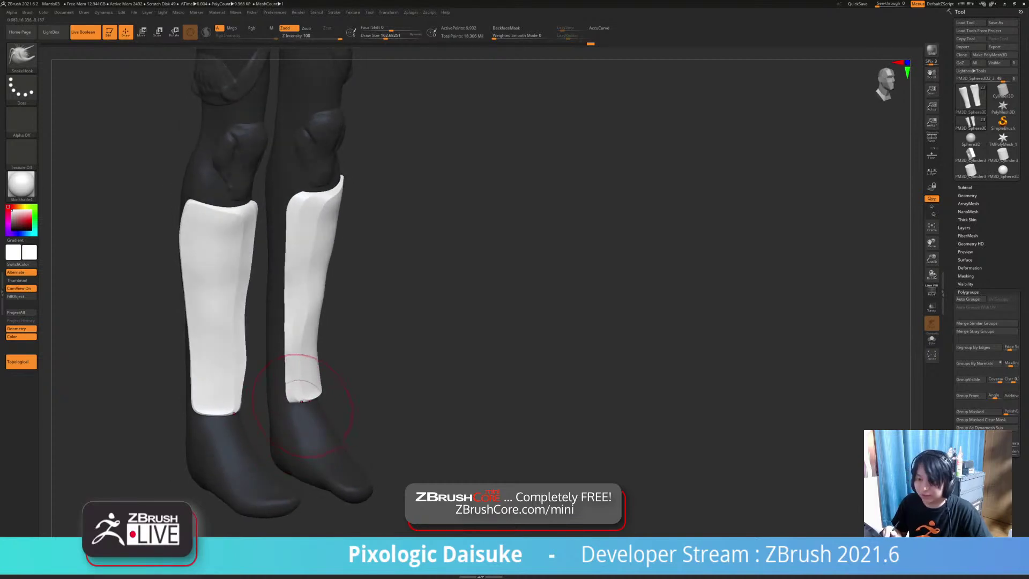
right_click_drag(412, 404, 320, 397)
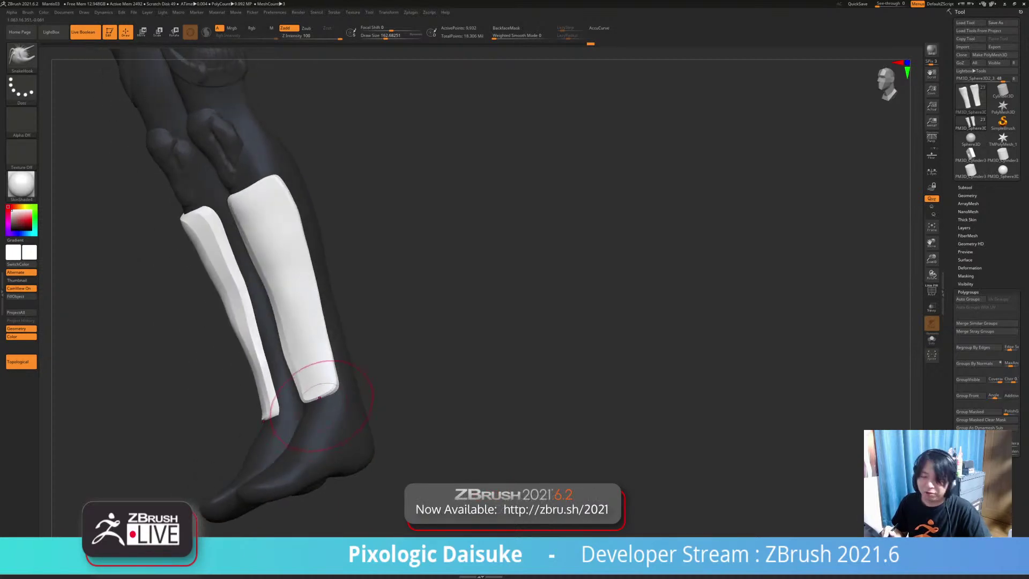
right_click_drag(322, 397, 350, 385)
right_click_drag(287, 347, 311, 354)
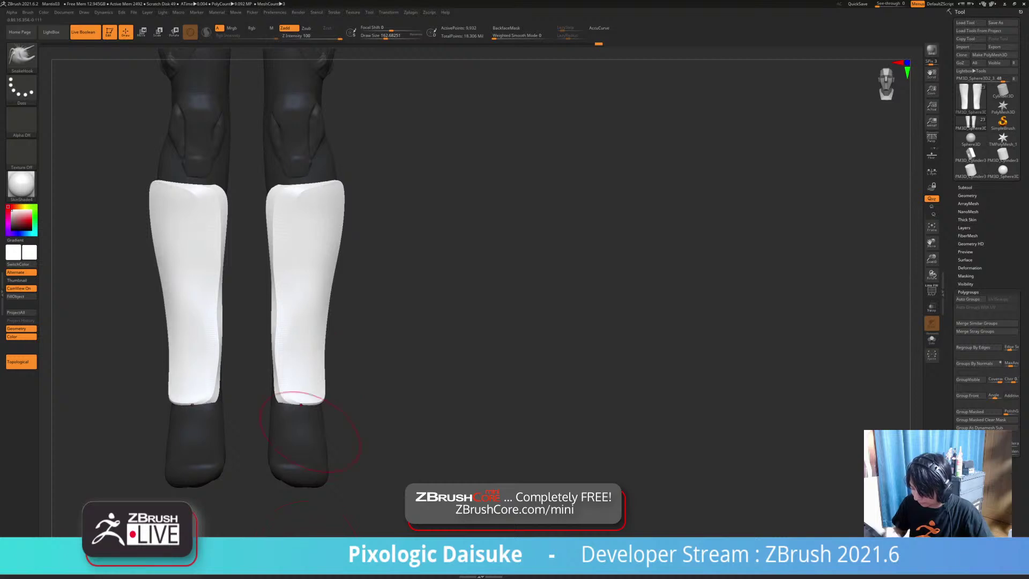
Step: Refine the upper edge and side contour of the shin plates with SnakeHook, undoing unwanted strokes
mouse_move(291, 206)
left_mouse_down()
mouse_move(286, 174)
mouse_move(312, 171)
mouse_move(316, 218)
left_mouse_up()
key("ctrl+z")
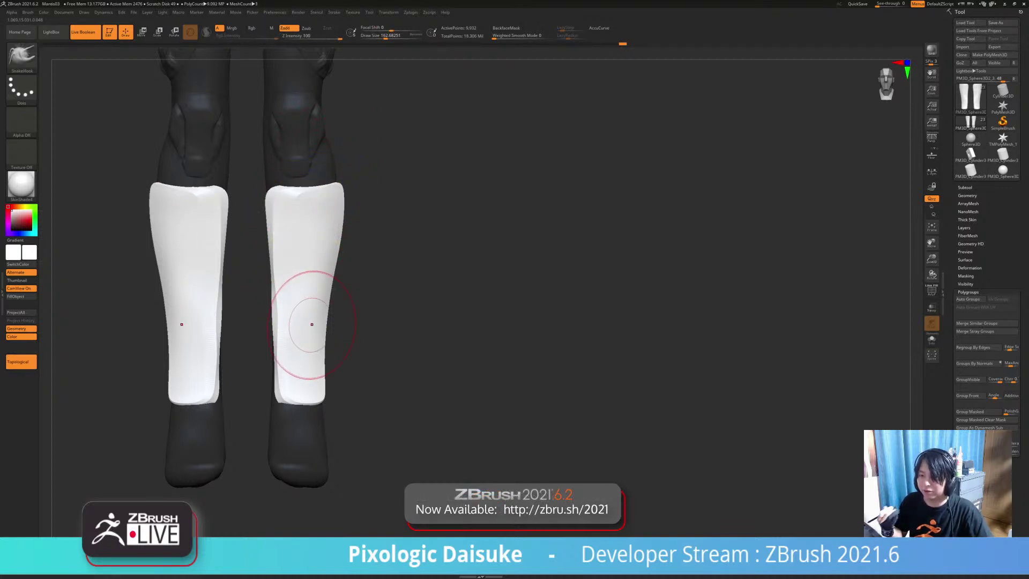
right_click_drag(278, 287, 317, 288)
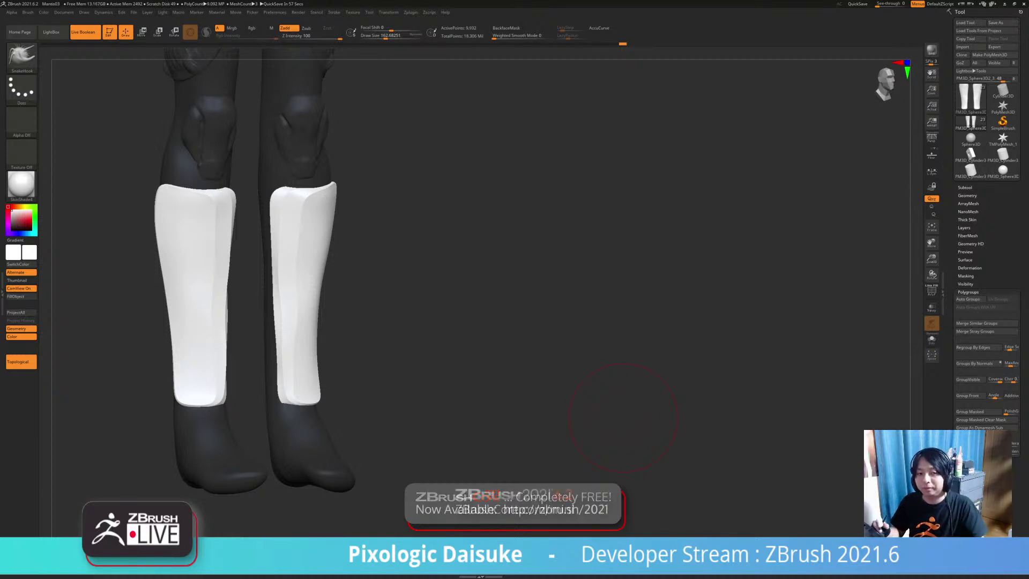
left_click_drag(541, 322, 375, 311)
mouse_move(337, 218)
right_mouse_down()
mouse_move(264, 209)
mouse_move(321, 196)
mouse_move(345, 227)
right_mouse_up()
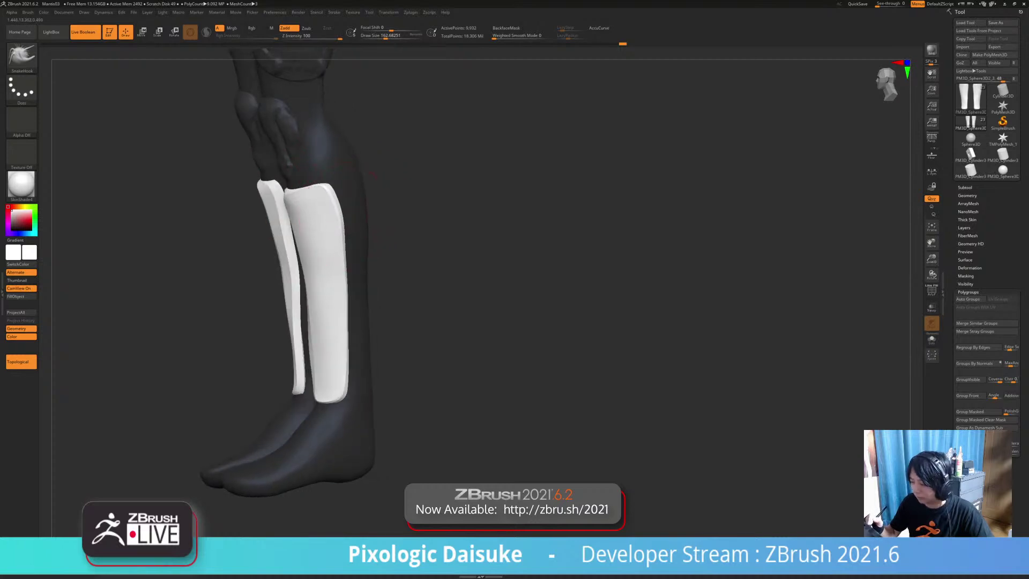
key("ctrl+z")
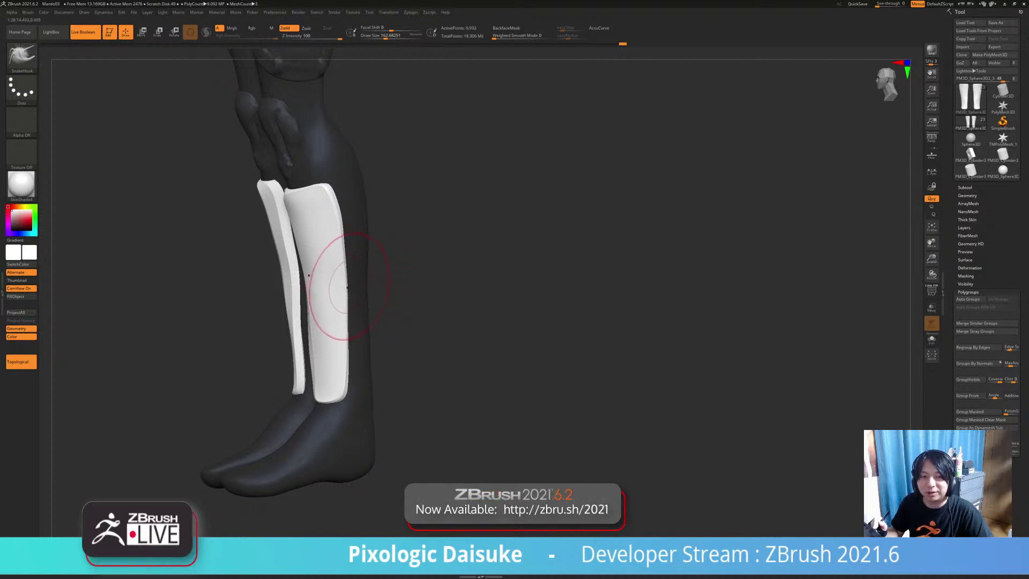
Step: Pull the shin plate's rear edge toward the calf and adjust its lower corner and ankle edge
mouse_move(327, 257)
right_mouse_down()
mouse_move(351, 244)
mouse_move(343, 252)
right_mouse_up()
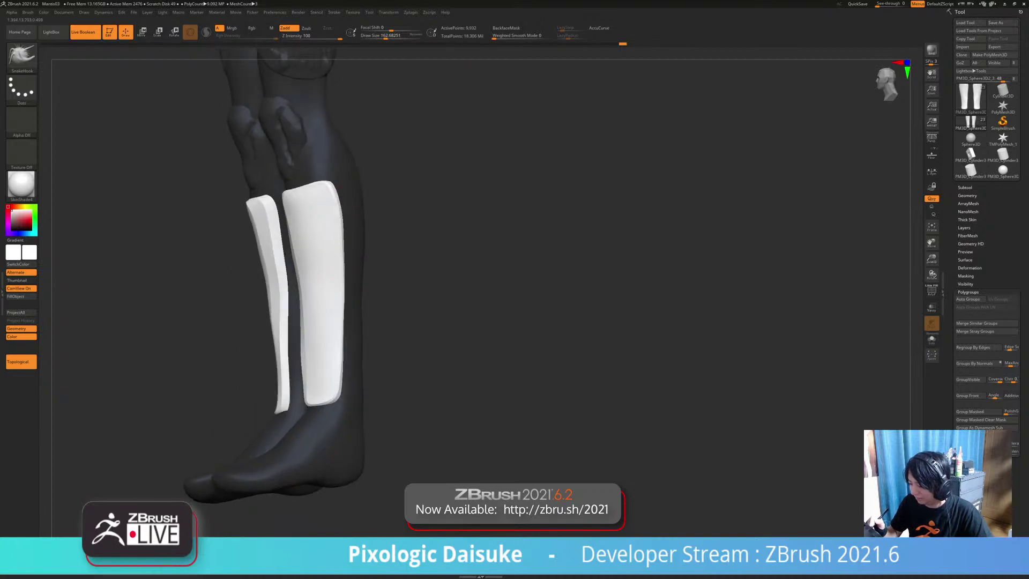
left_click_drag(350, 317, 351, 337)
left_click_drag(345, 378, 351, 380)
right_click_drag(308, 376, 343, 386)
left_click_drag(314, 405, 312, 399)
right_click_drag(300, 402, 351, 401)
left_click_drag(304, 401, 303, 397)
right_click_drag(301, 399, 300, 367, "ctrl")
Step: Pick a dark colour, fill the shin plates with it and check them from the side and front
right_click_drag(187, 343, 56, 326)
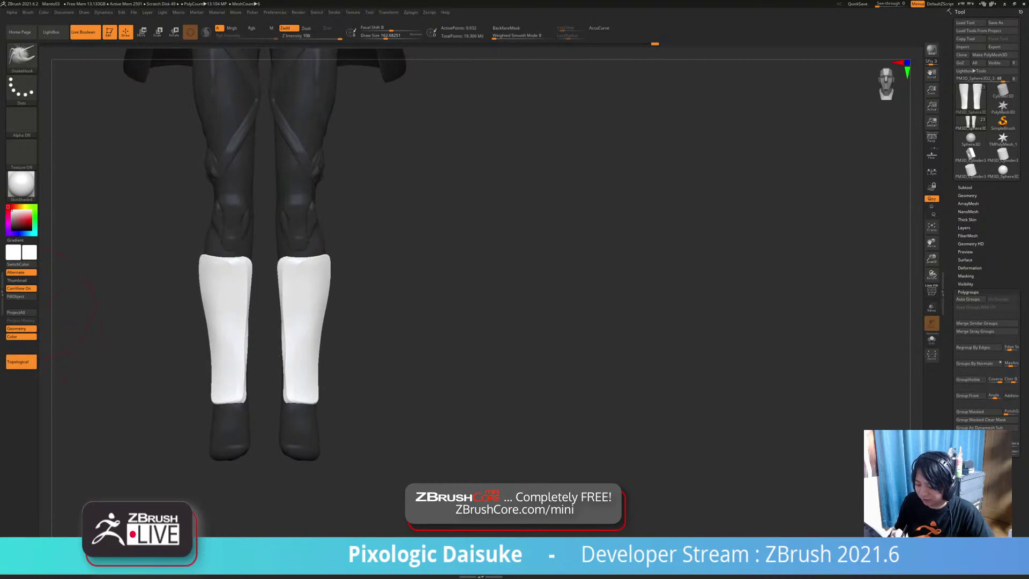
left_click_drag(30, 252, 41, 304)
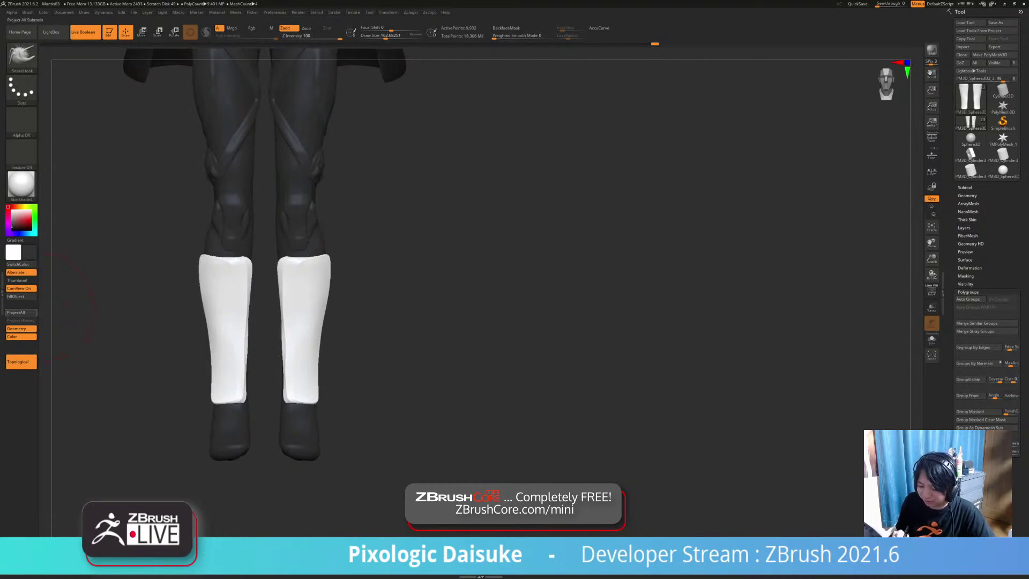
left_click(21, 296)
mouse_move(177, 327)
right_mouse_down()
mouse_move(50, 328)
mouse_move(160, 328)
mouse_move(161, 257)
mouse_move(75, 257)
mouse_move(99, 258)
mouse_move(101, 321)
right_mouse_up()
right_click_drag(268, 278, 328, 279)
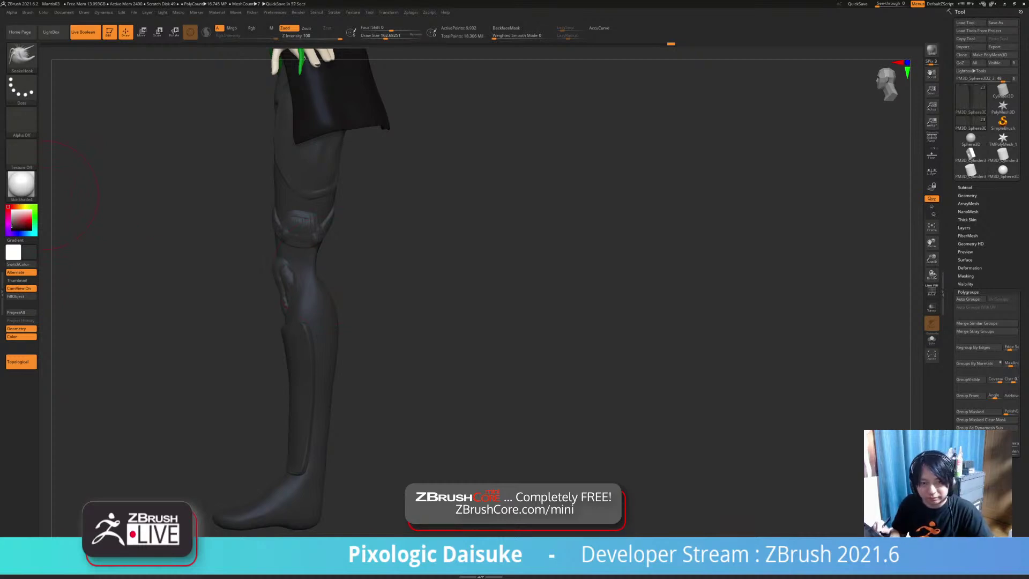
left_click_drag(48, 196, 257, 209)
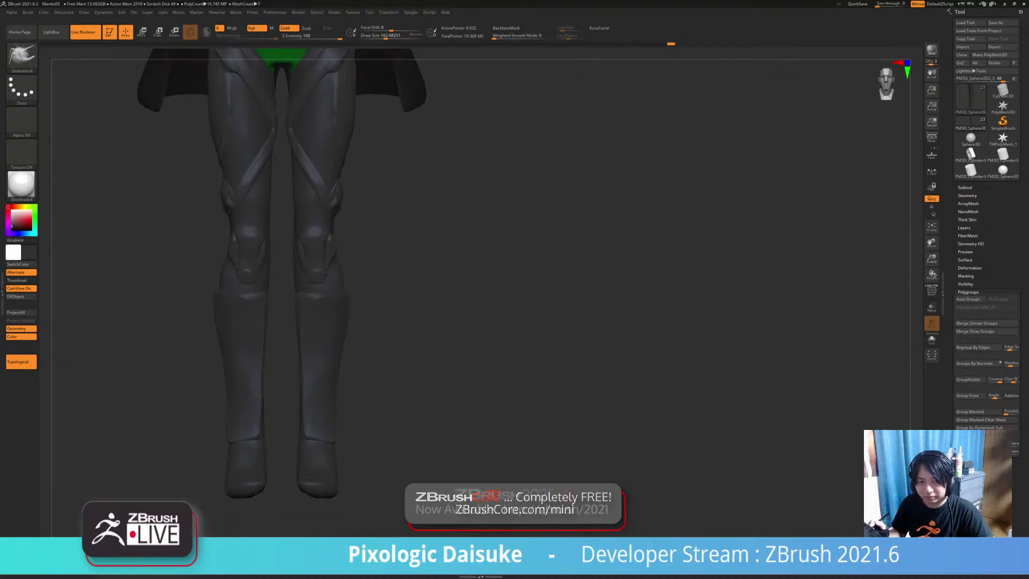
Step: Try building up and smoothing the lower ends of the shin plates with ClayBuildup and BackfaceMask, and undo those strokes
key("b")
key("c")
key("b")
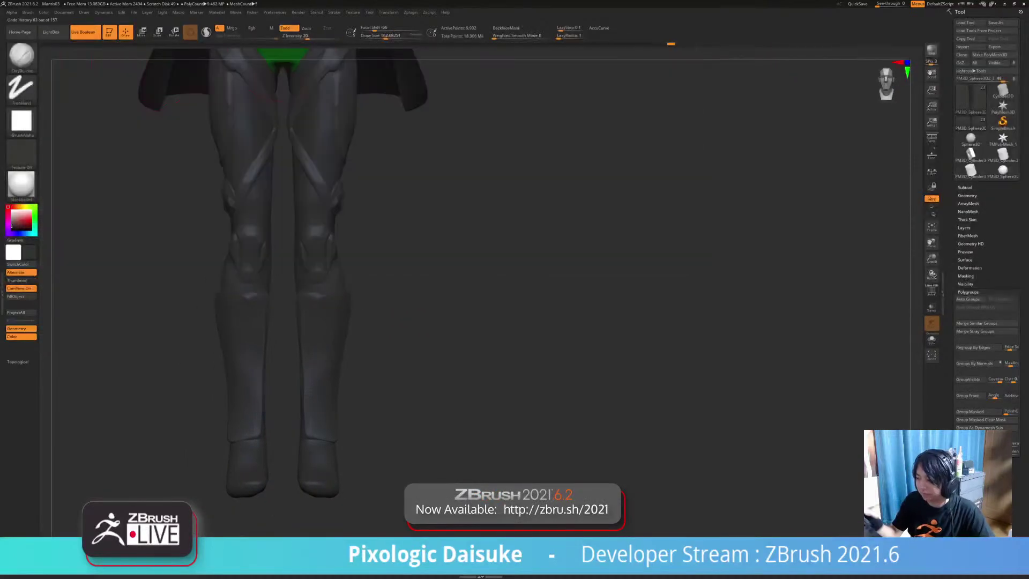
left_click_drag(313, 431, 323, 428)
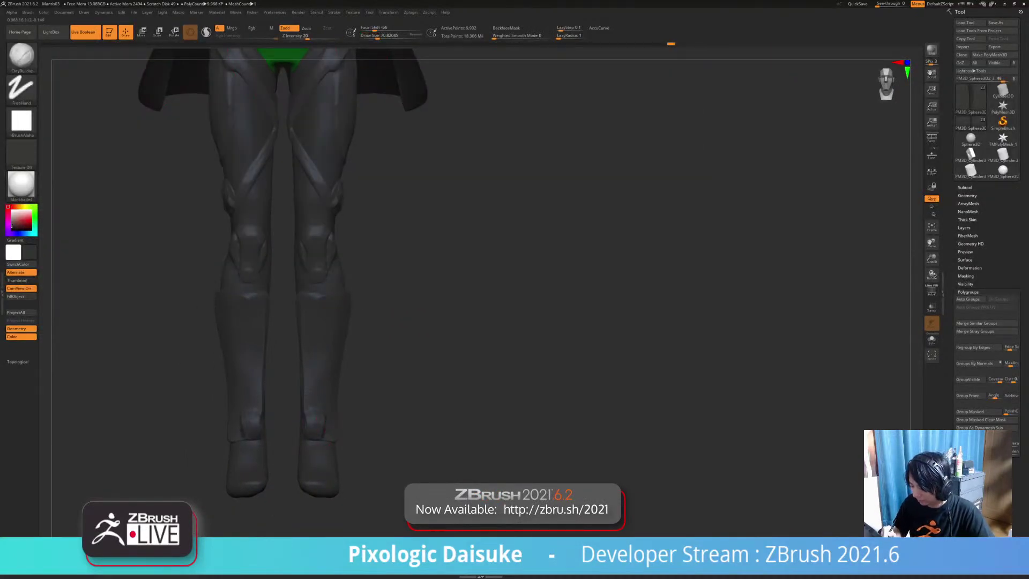
left_click(506, 28)
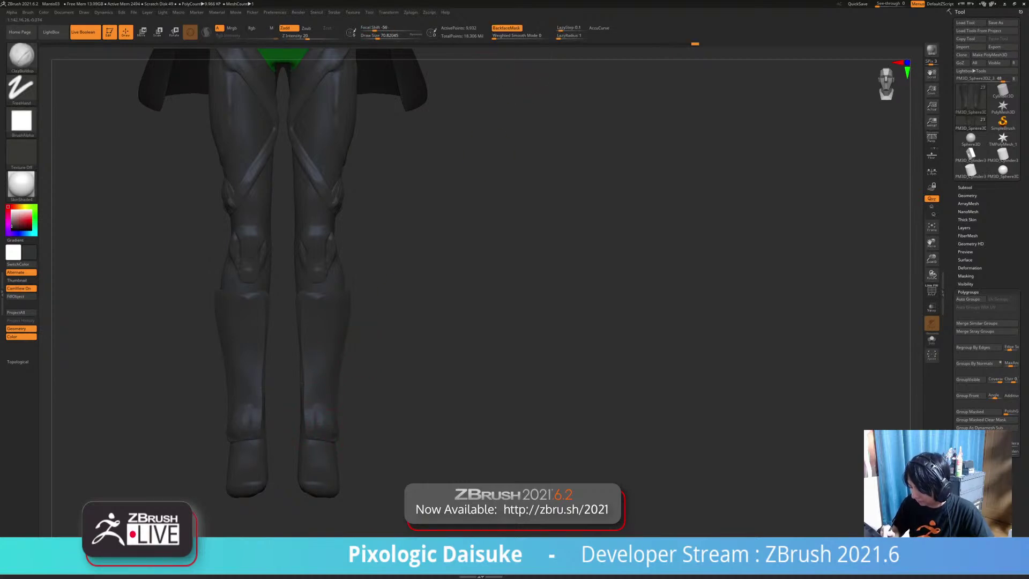
left_click_drag(320, 423, 316, 418, "shift")
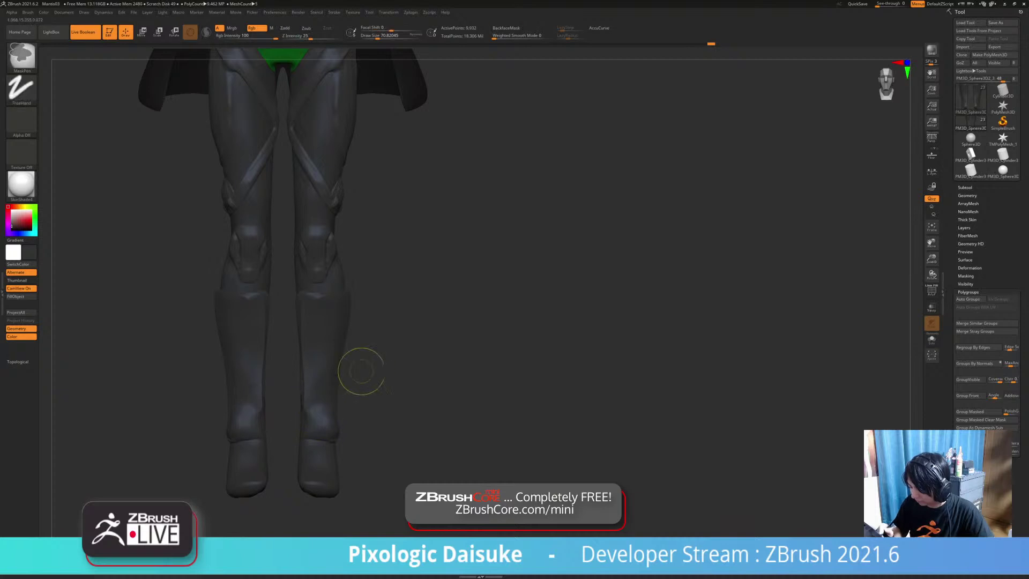
key("ctrl+z")
key("ctrl+z")
key("ctrl+z")
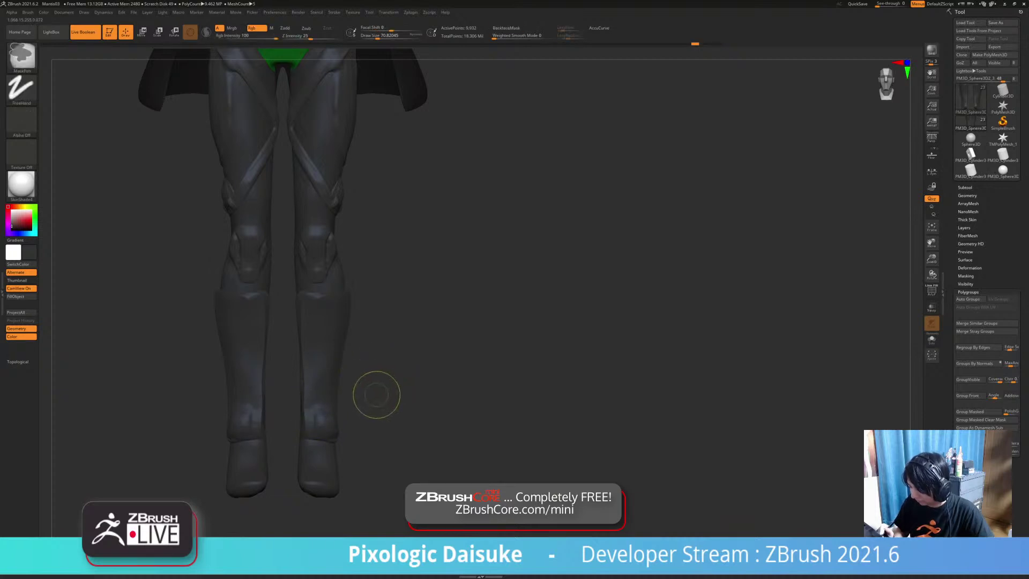
key("ctrl+z")
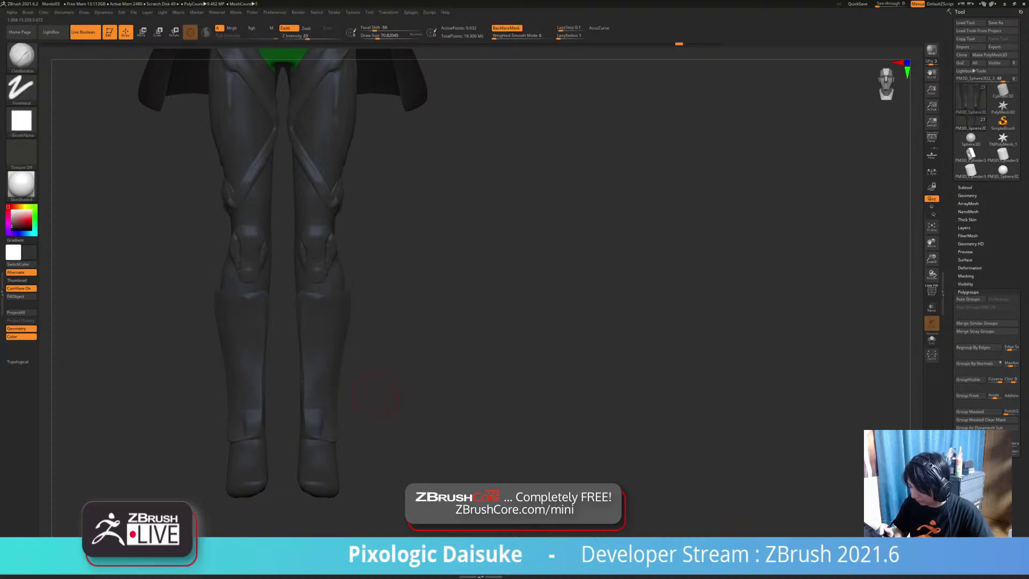
key("ctrl+z")
Step: Remesh the shin plates to a denser mesh and smooth their lower front surface near the ankle
mouse_move(349, 352)
left_mouse_down()
mouse_move(321, 402)
mouse_move(308, 403)
left_mouse_up()
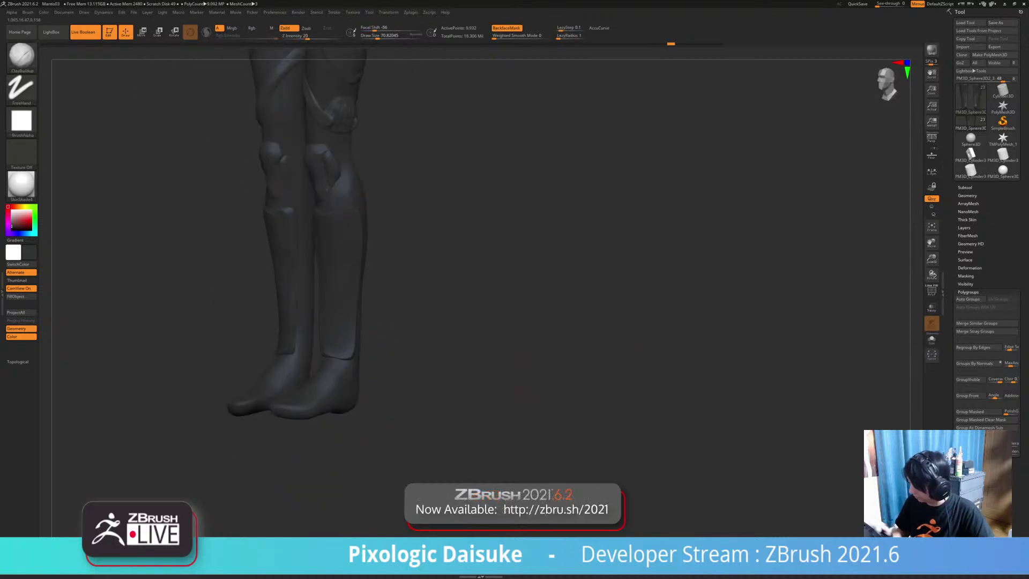
left_click(931, 292)
left_click(931, 291)
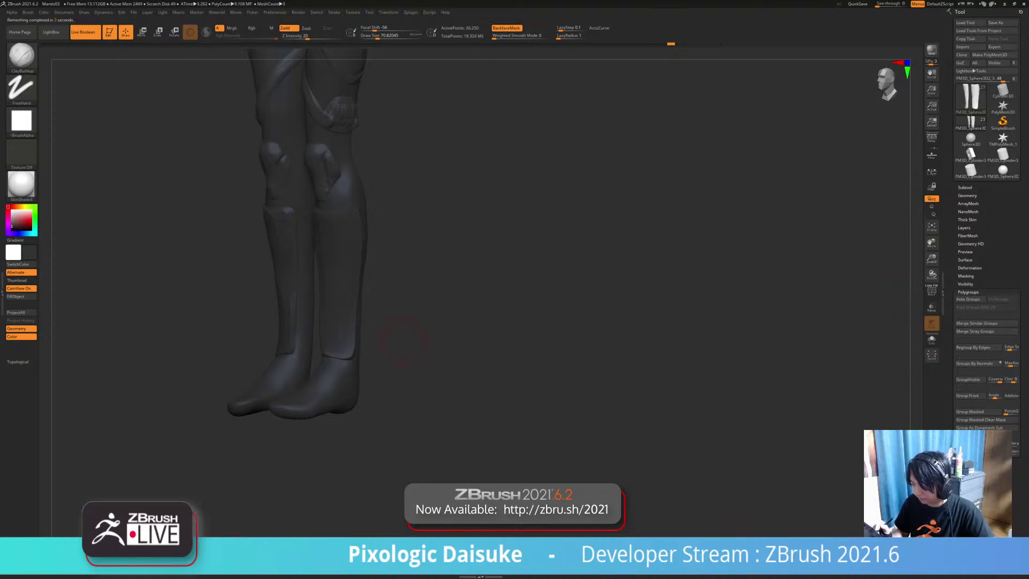
left_click_drag(425, 340, 465, 339, "shift")
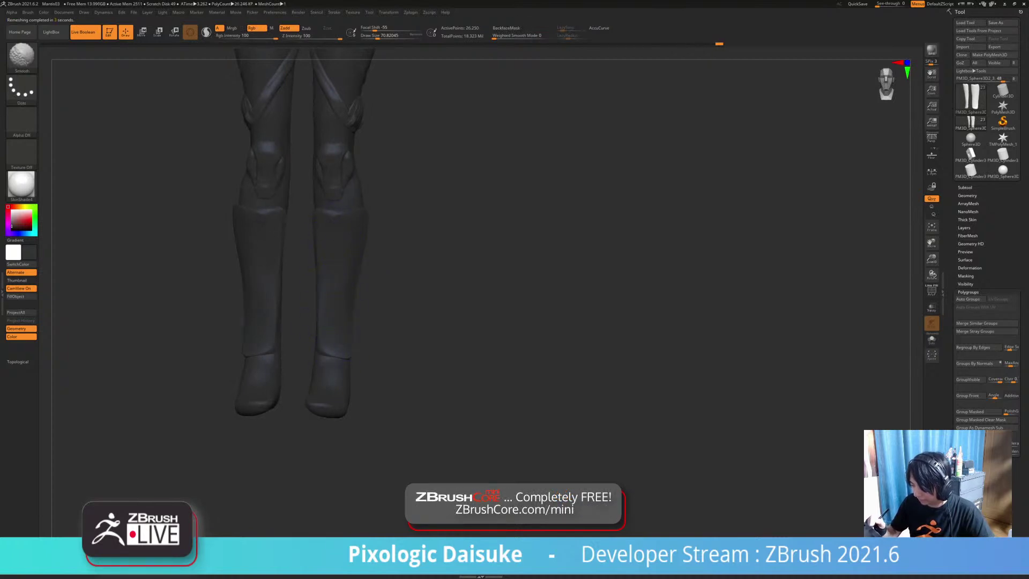
left_click_drag(321, 321, 329, 368, "shift")
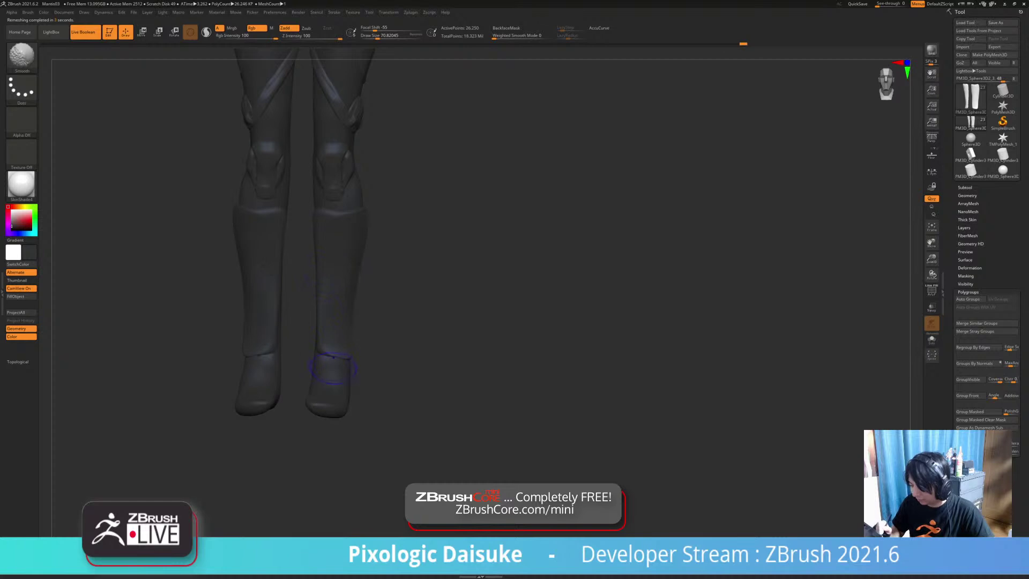
left_click_drag(407, 365, 343, 362)
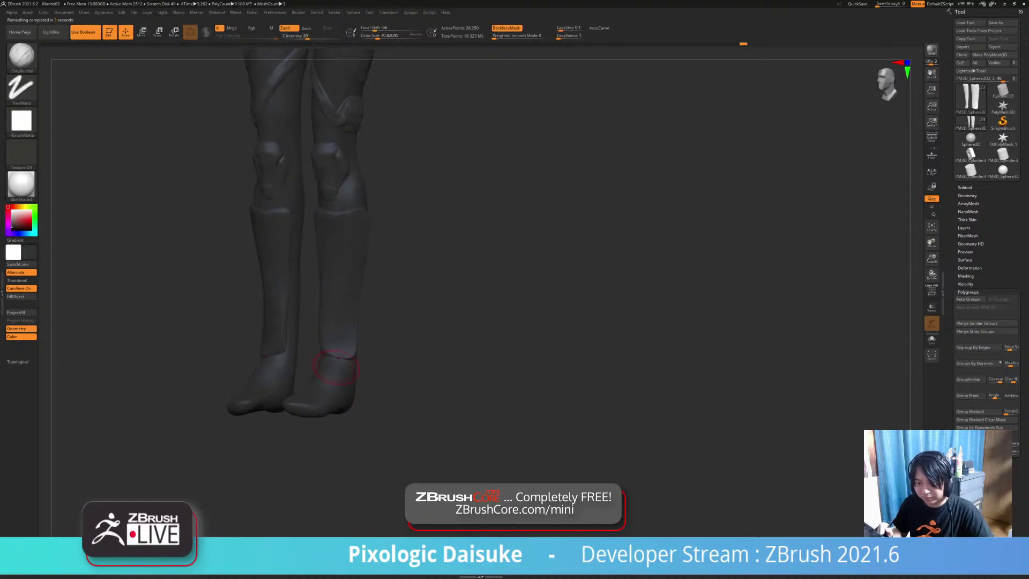
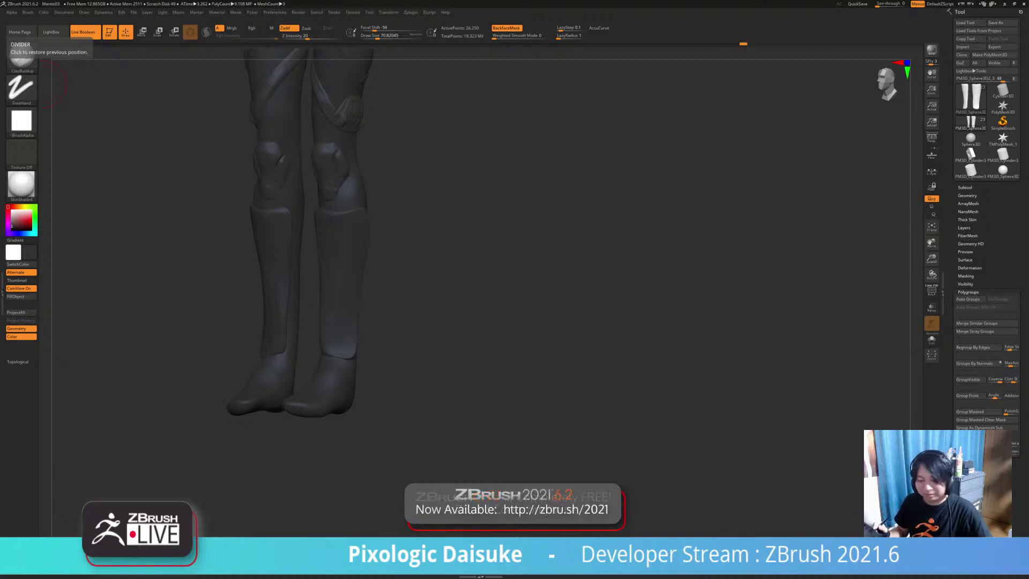
mouse_move(54, 80)
left_mouse_down()
mouse_move(47, 105)
mouse_move(58, 108)
left_mouse_up()
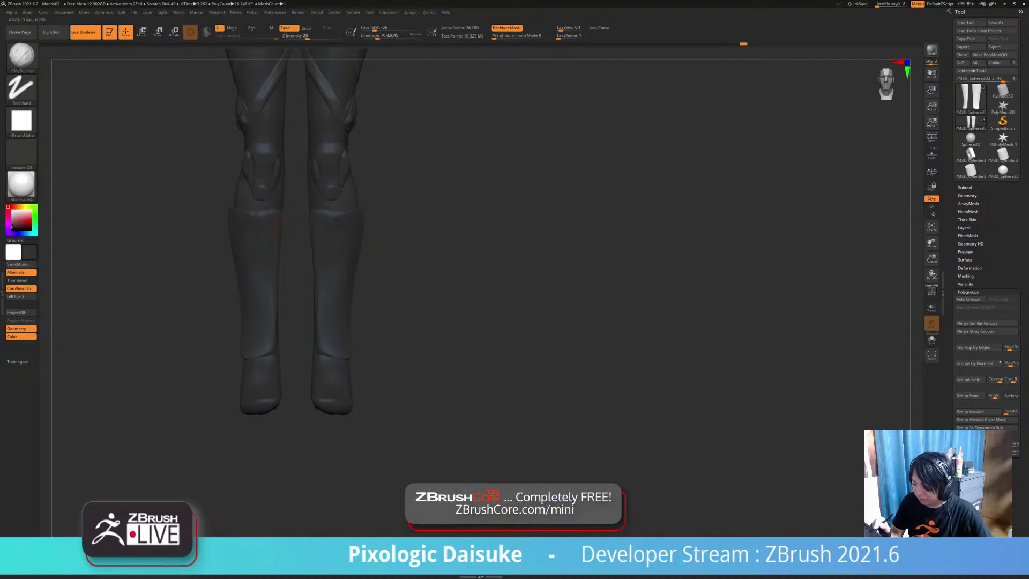
Step: Turn off BackfaceMask and adjust the outer side and lower front edge of the shin plates with the SnakeHook brush
left_click(506, 28)
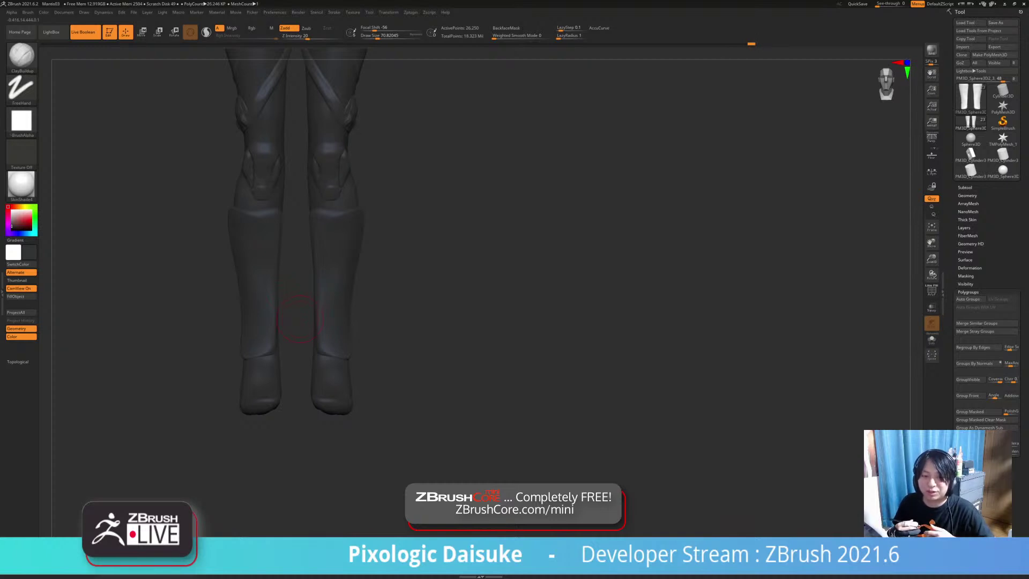
left_click(22, 54)
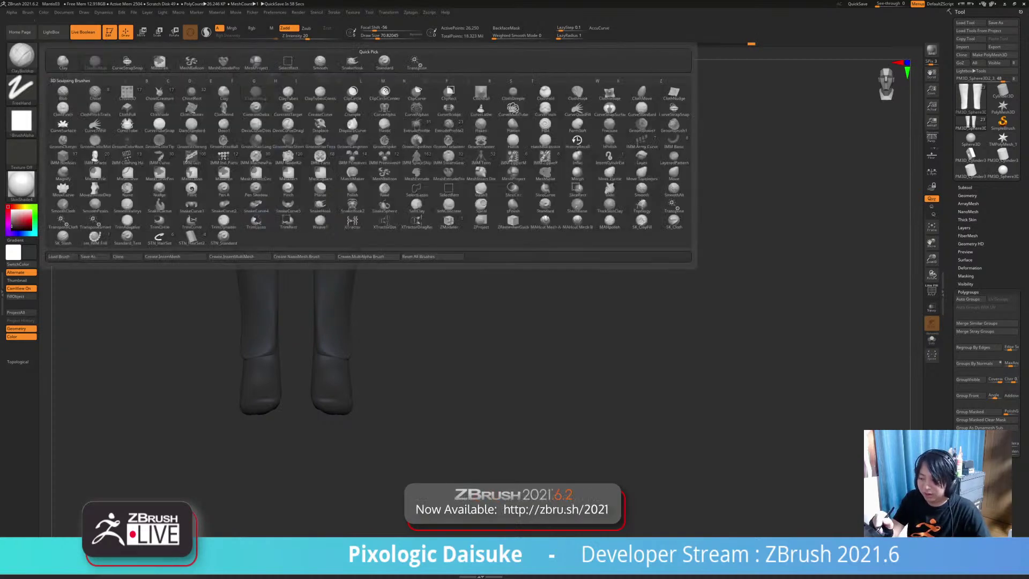
left_click(352, 61)
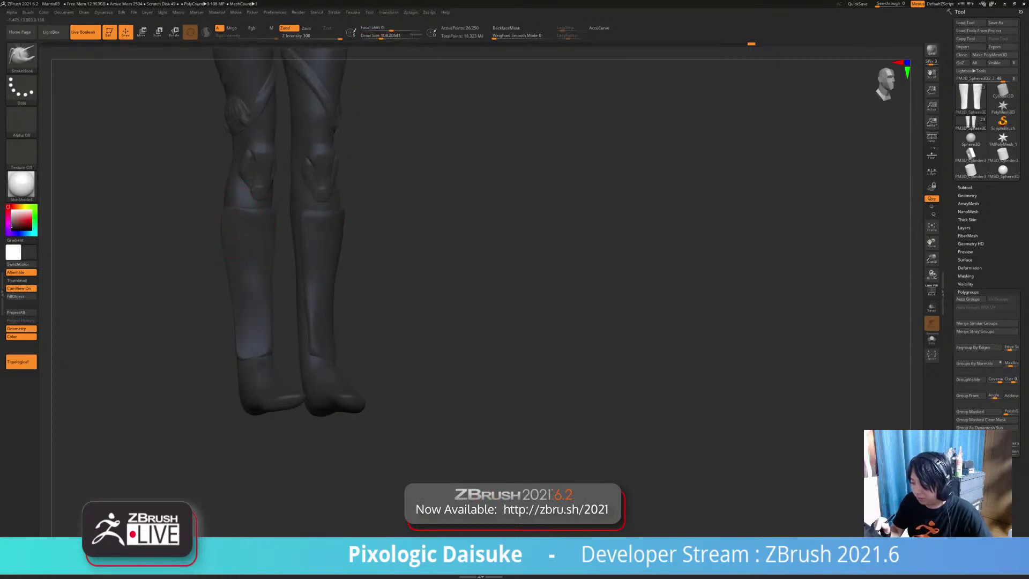
mouse_move(239, 224)
right_mouse_down()
mouse_move(246, 209)
mouse_move(265, 233)
mouse_move(282, 233)
mouse_move(243, 212)
right_mouse_up()
mouse_move(227, 201)
left_mouse_down()
mouse_move(235, 183)
mouse_move(222, 263)
left_mouse_up()
right_click_drag(223, 271, 244, 267)
left_click_drag(254, 331, 254, 344)
mouse_move(257, 363)
right_mouse_down()
mouse_move(254, 379)
mouse_move(229, 360)
right_mouse_up()
left_click_drag(258, 349, 259, 340)
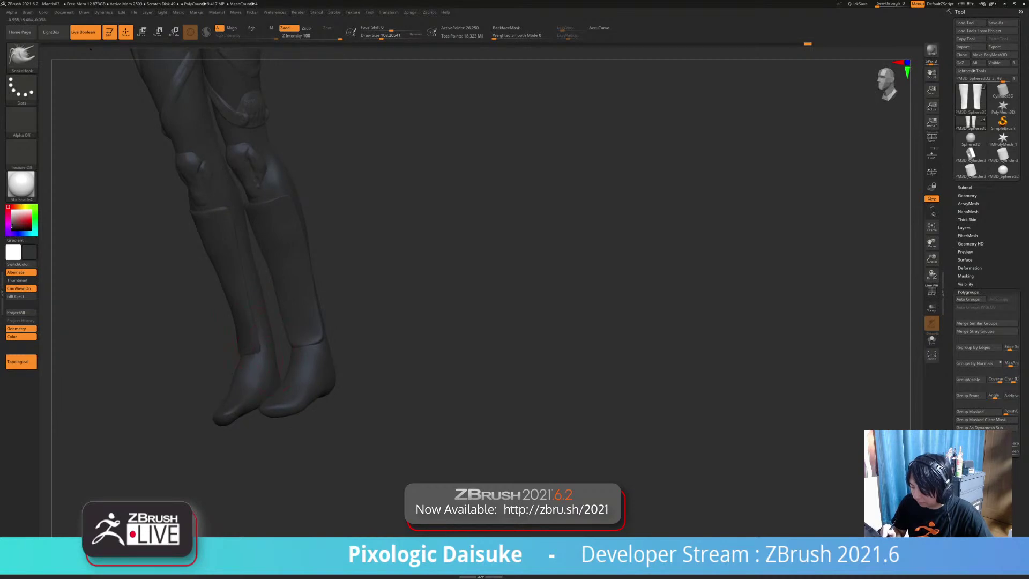
Step: Refine the ankle edge of the shin plates from both sides with small SnakeHook strokes
right_click_drag(259, 353, 312, 343)
left_click_drag(229, 351, 233, 347)
right_click_drag(243, 346, 218, 343)
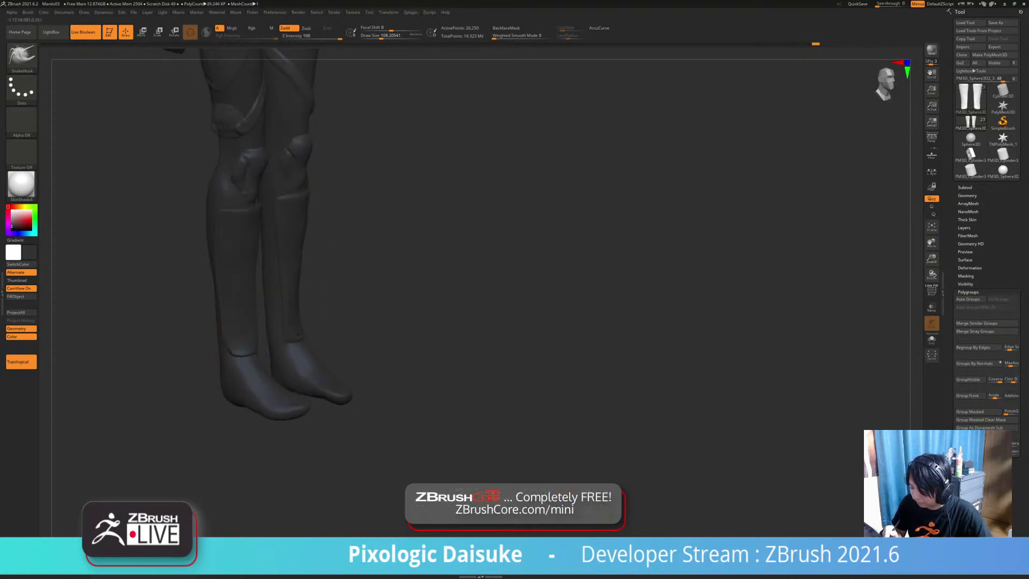
left_click_drag(243, 333, 241, 330)
right_click_drag(243, 335, 241, 314, "ctrl")
left_click_drag(236, 339, 239, 334)
mouse_move(241, 337)
right_mouse_down()
mouse_move(310, 337)
mouse_move(236, 278)
right_mouse_up()
Step: Select the body mesh, examine its legs in isolation with polygroups shown, and restore the full model display
left_click(238, 210, "alt")
key("shift+f")
left_click_drag(879, 310, 895, 310)
left_click(931, 339)
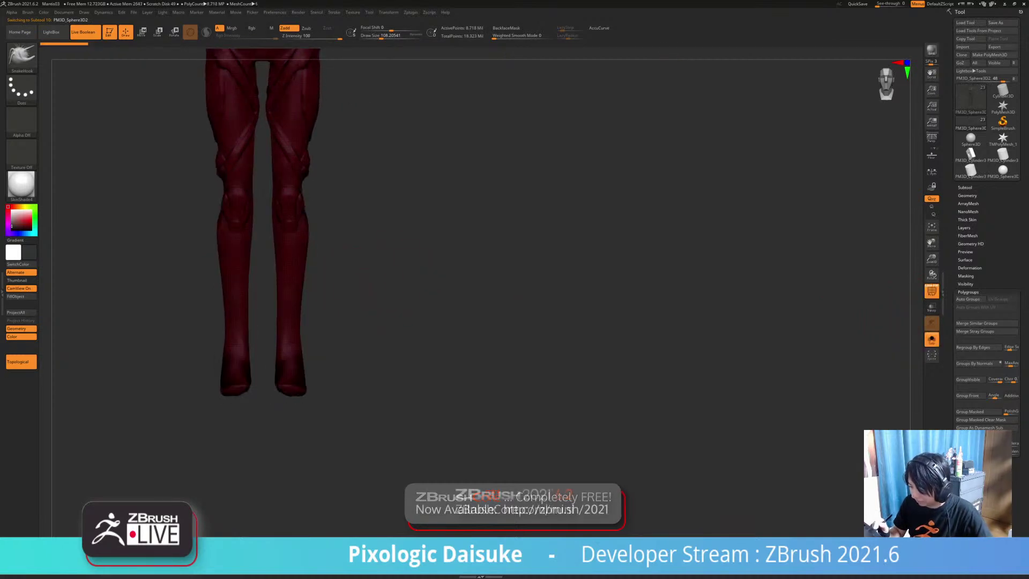
left_click(931, 339)
left_click(931, 290)
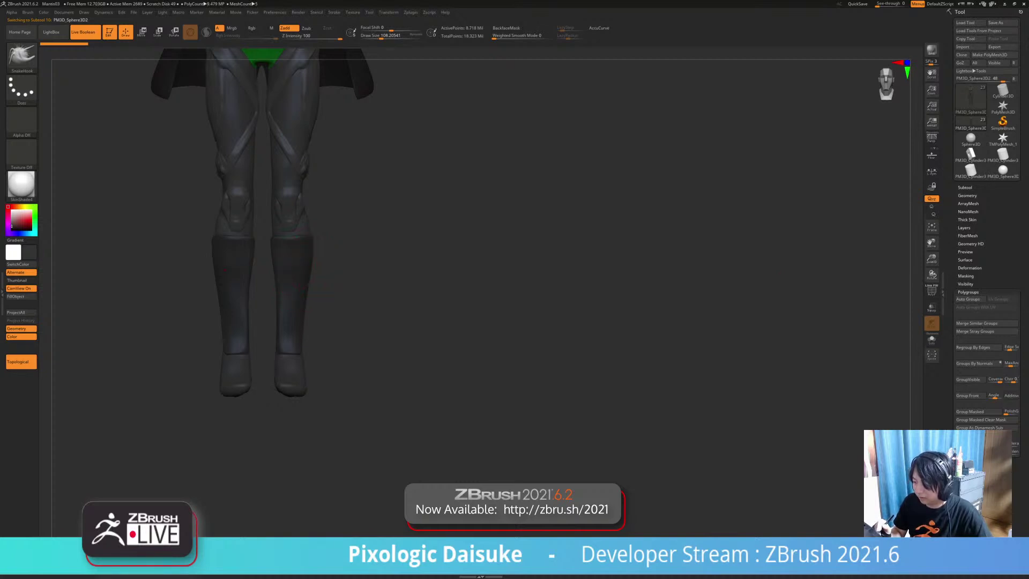
Step: Examine the shin plates against the legs and the rest of the costume from the front, three-quarter and side
left_click_drag(337, 396, 335, 347, "alt")
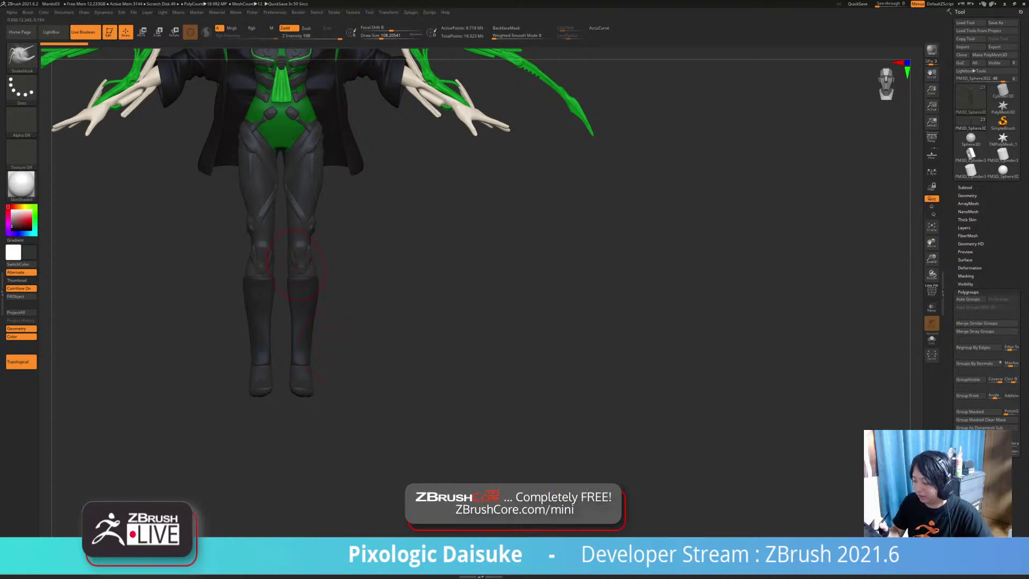
right_click_drag(299, 264, 246, 269)
right_click_drag(247, 269, 248, 305, "ctrl")
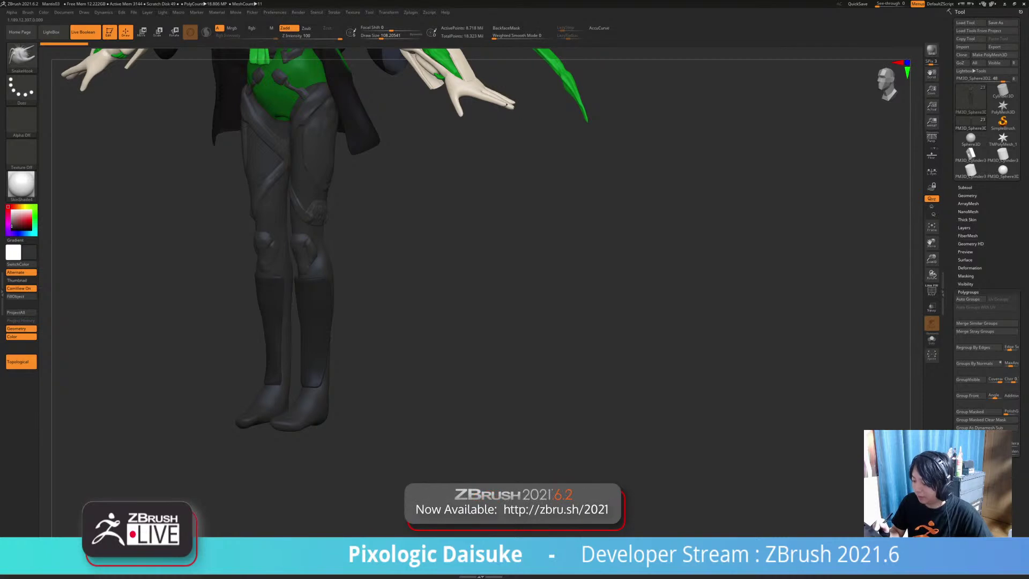
mouse_move(308, 362)
right_mouse_down("shift")
mouse_move(336, 364)
mouse_move(337, 353)
mouse_move(283, 359)
mouse_move(300, 359)
mouse_move(319, 395)
right_mouse_up("shift")
right_click_drag(332, 308, 306, 346, "alt")
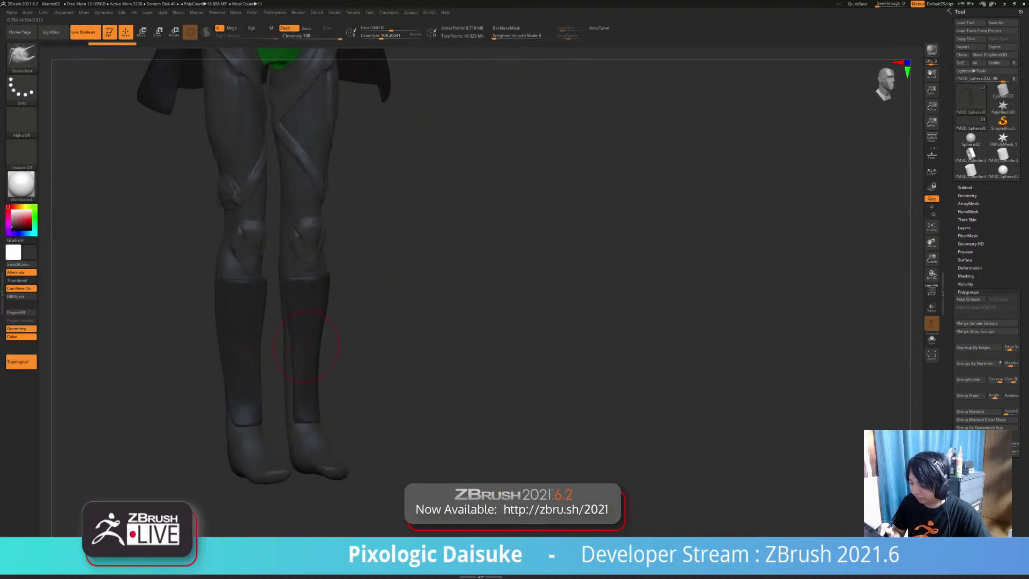
right_click_drag(305, 345, 322, 328, "ctrl")
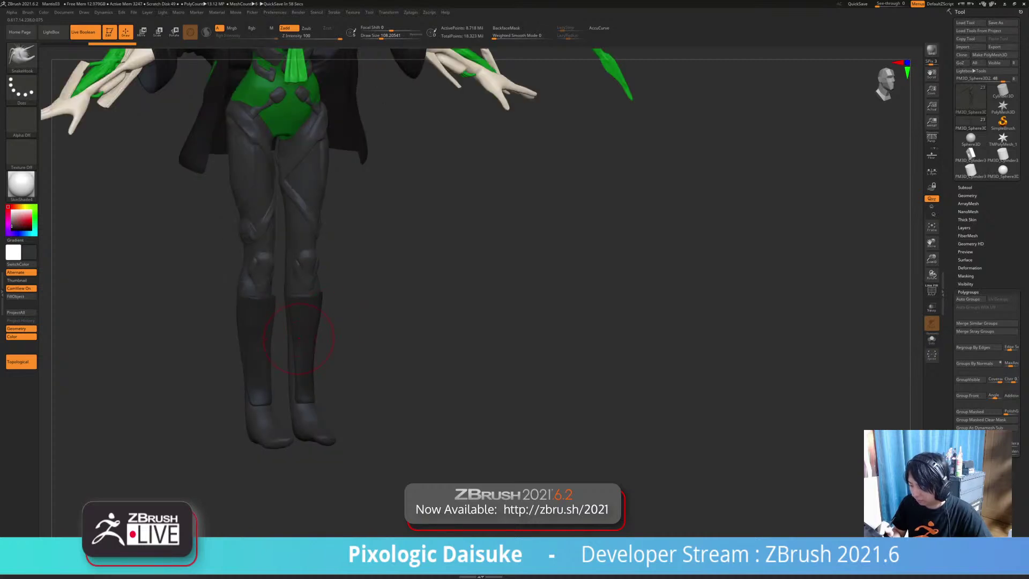
mouse_move(299, 338)
right_mouse_down()
mouse_move(321, 333)
mouse_move(291, 337)
right_mouse_up()
mouse_move(357, 370)
right_mouse_down()
mouse_move(279, 395)
mouse_move(301, 400)
right_mouse_up()
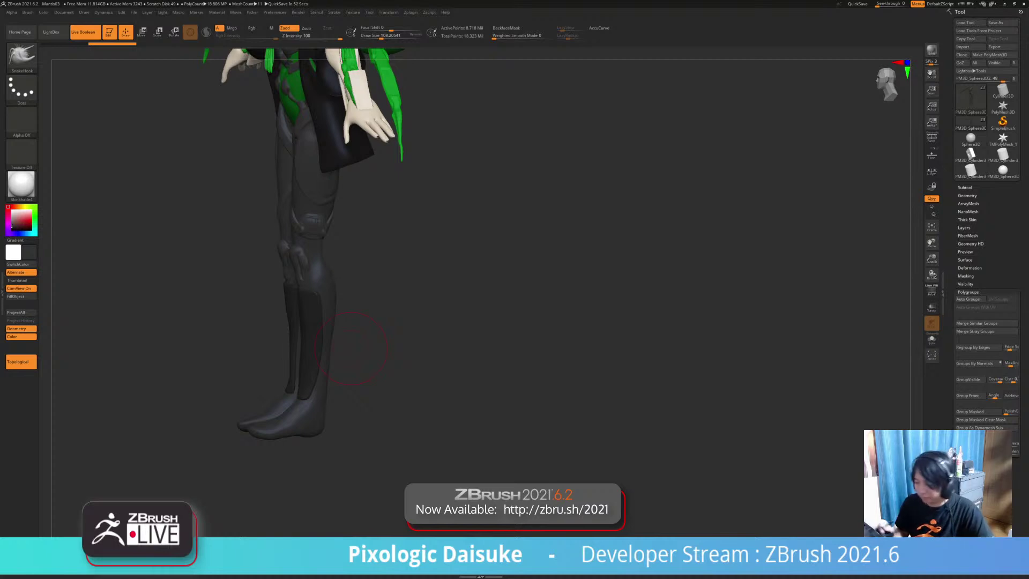
left_click_drag(370, 348, 388, 367)
Step: Turn off the Topological option and select the shin plates for editing
left_click(23, 363)
left_click_drag(463, 336, 461, 391, "ctrl")
left_click(364, 392, "alt")
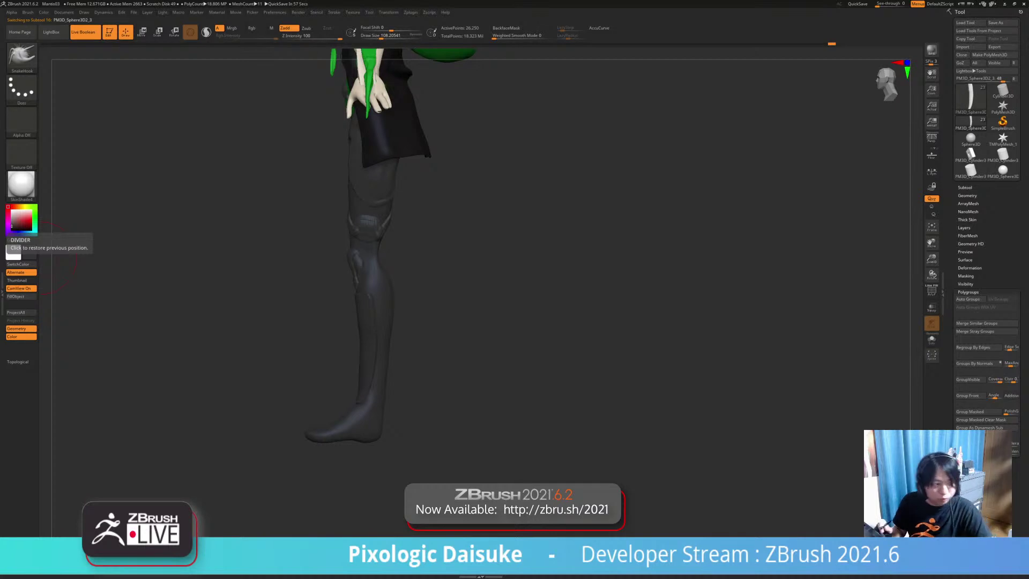
Step: Check the silhouette of the shin plates and feet from the side around to the front
left_click_drag(53, 258, 121, 260)
left_click_drag(541, 236, 460, 232)
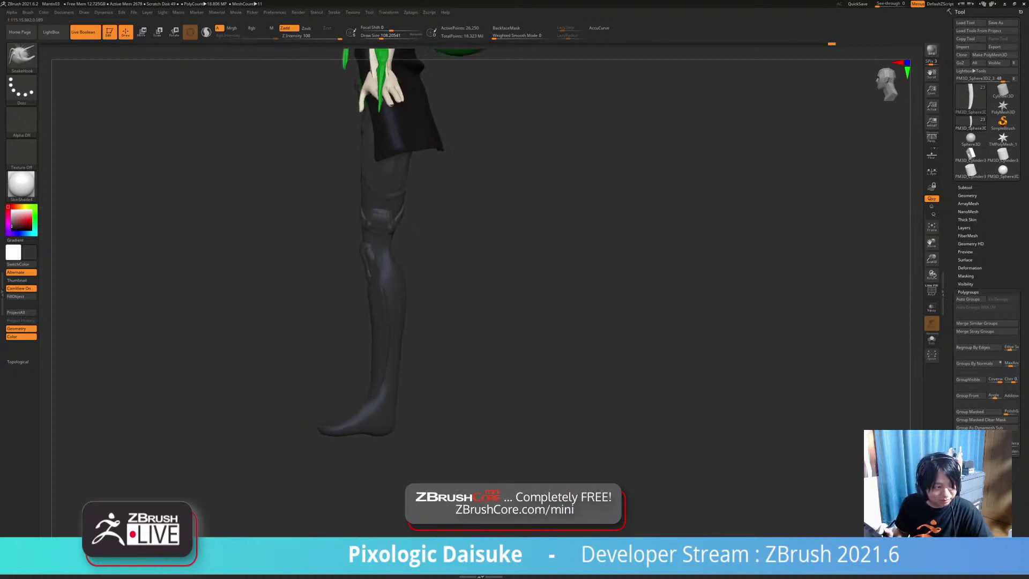
right_click_drag(377, 358, 372, 381, "ctrl")
mouse_move(439, 396)
left_mouse_down()
mouse_move(538, 399)
mouse_move(433, 404)
left_mouse_up()
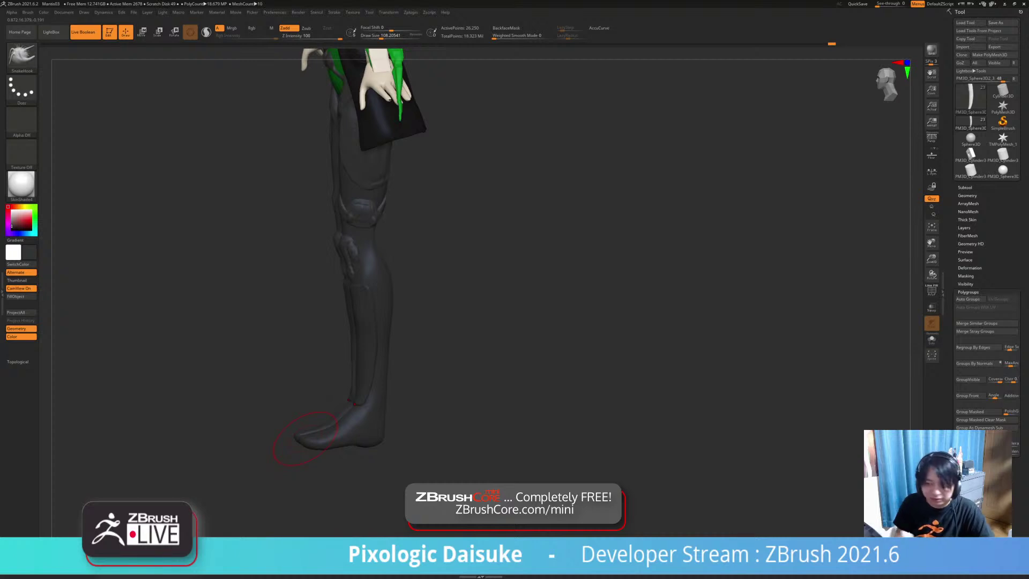
left_click_drag(53, 373, 94, 376)
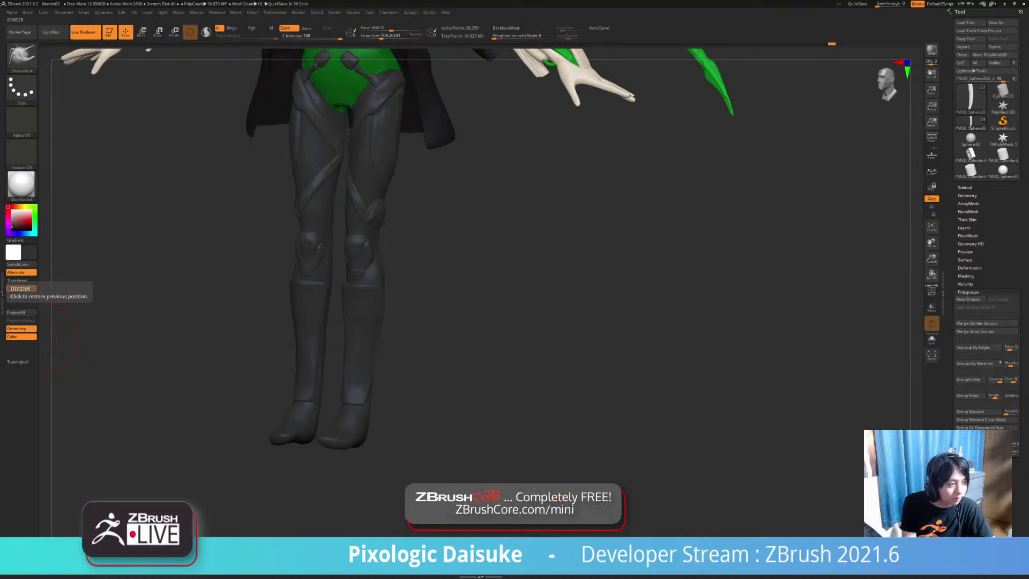
left_click_drag(262, 380, 394, 383)
left_click(394, 382)
left_click(395, 383)
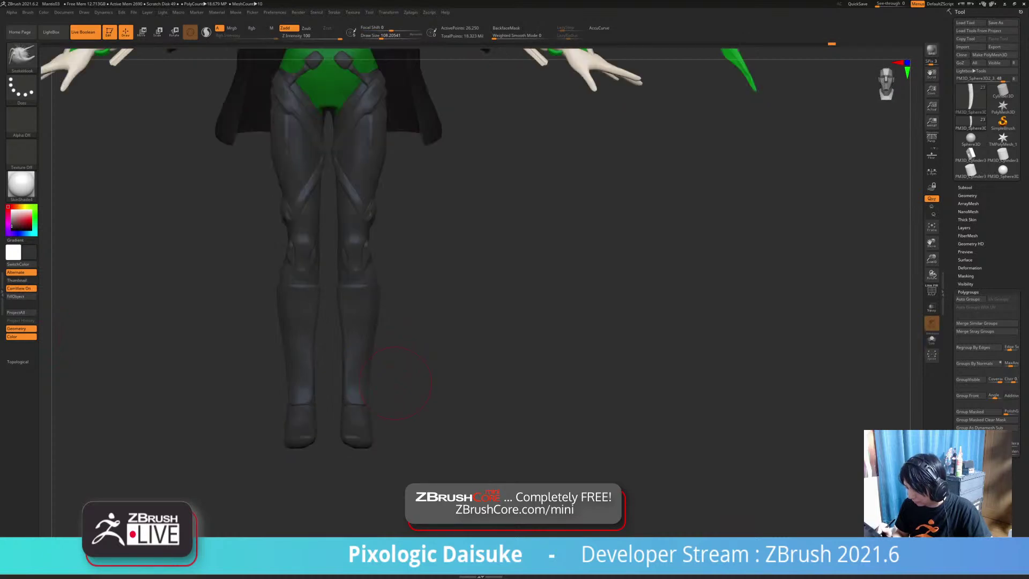
Step: Hide the shin plates and mask both feet up to the ankles on the body mesh
left_click(387, 37)
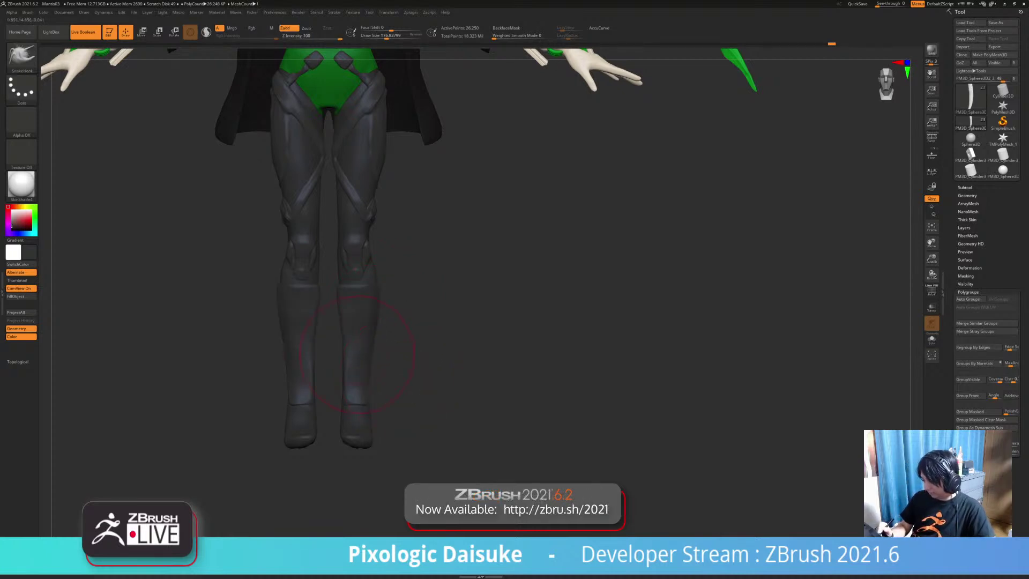
key("alt+s")
key("alt+s")
left_click(965, 187)
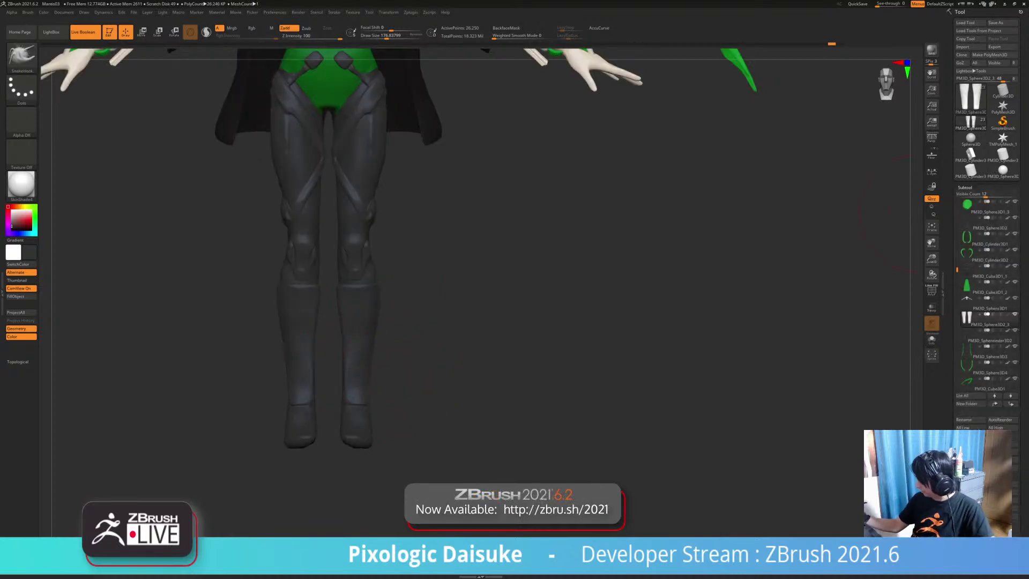
right_click_drag(373, 419, 332, 268, "alt")
mouse_move(311, 260)
left_mouse_down("ctrl")
mouse_move(362, 263)
mouse_move(387, 360)
left_mouse_up("ctrl")
mouse_move(351, 311)
right_mouse_down("alt")
mouse_move(347, 346)
mouse_move(257, 343)
right_mouse_up("alt")
right_click_drag(647, 429, 641, 429)
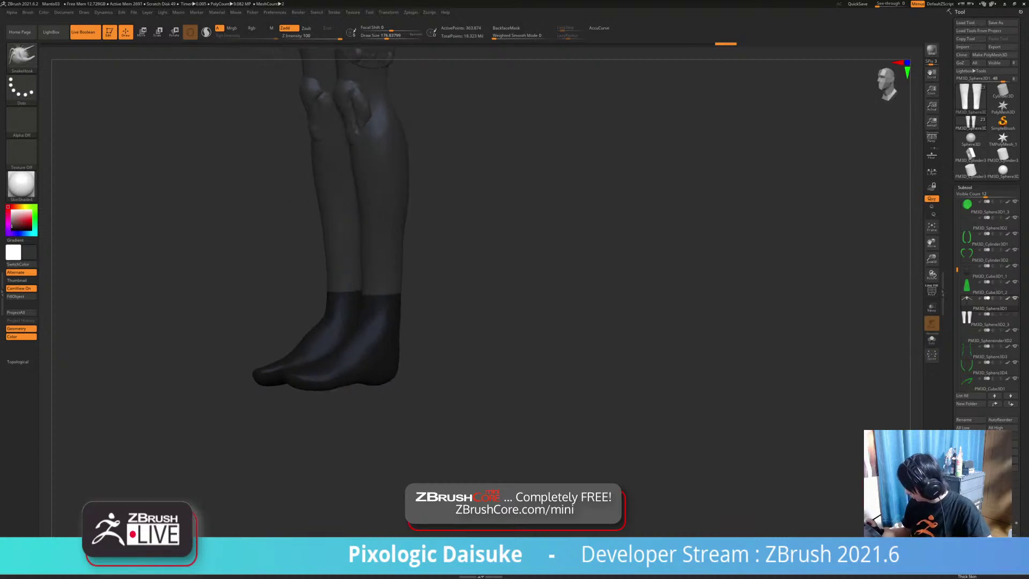
Step: Extract the masked feet as a separate subtool and clear the mask
left_click(971, 531)
left_click(970, 537)
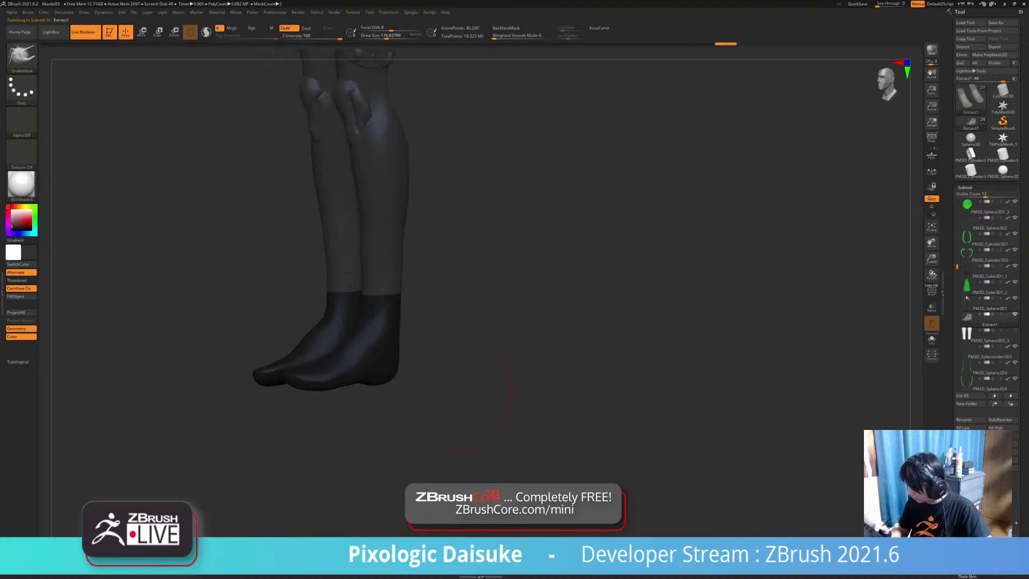
left_click_drag(423, 327, 427, 338, "ctrl")
mouse_move(421, 341)
right_mouse_down()
mouse_move(380, 340)
mouse_move(466, 341)
right_mouse_up()
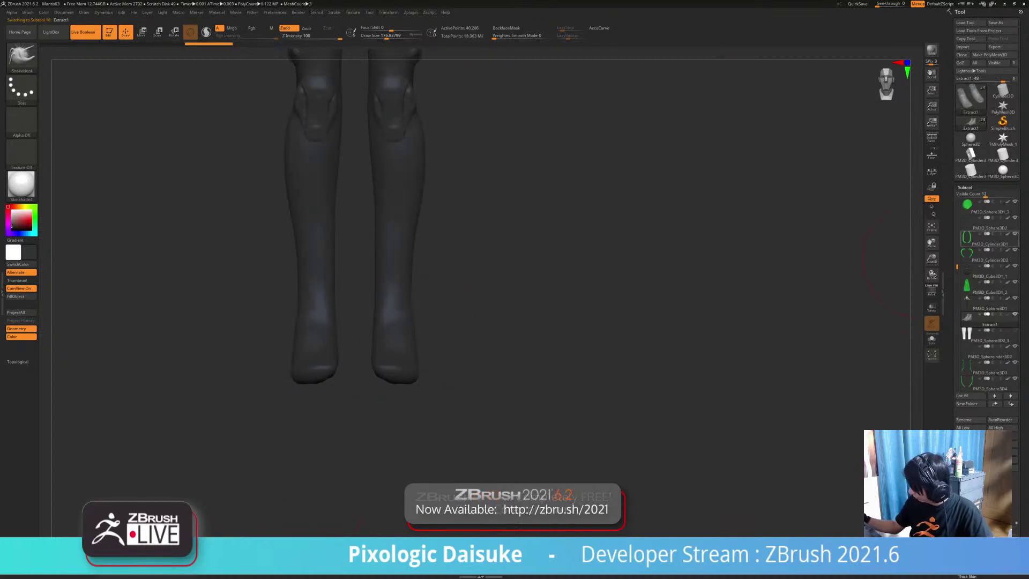
Step: Change the colour of the extracted foot coverings to white
left_click(964, 187)
left_click(970, 268)
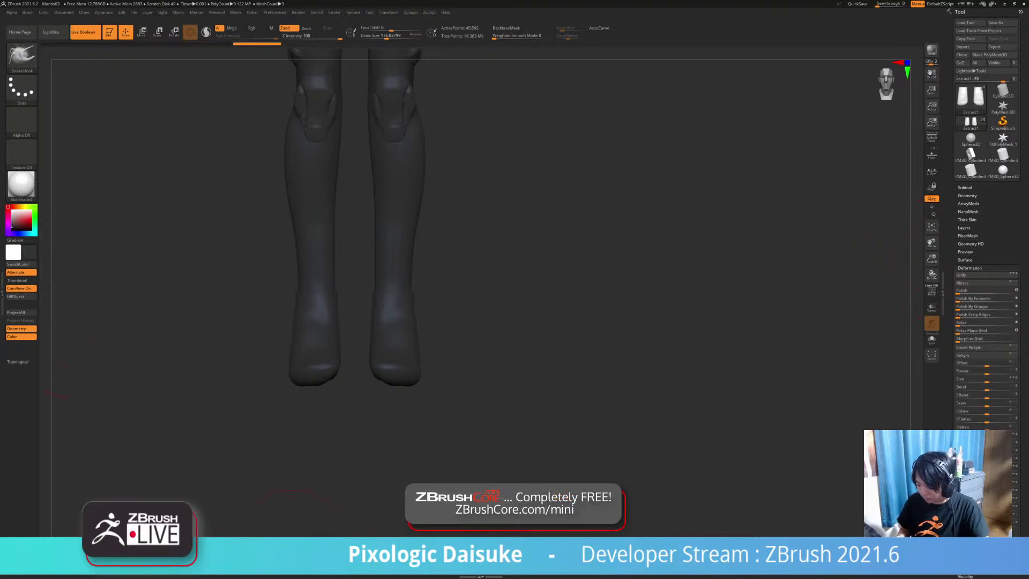
right_click_drag(394, 357, 391, 426, "ctrl")
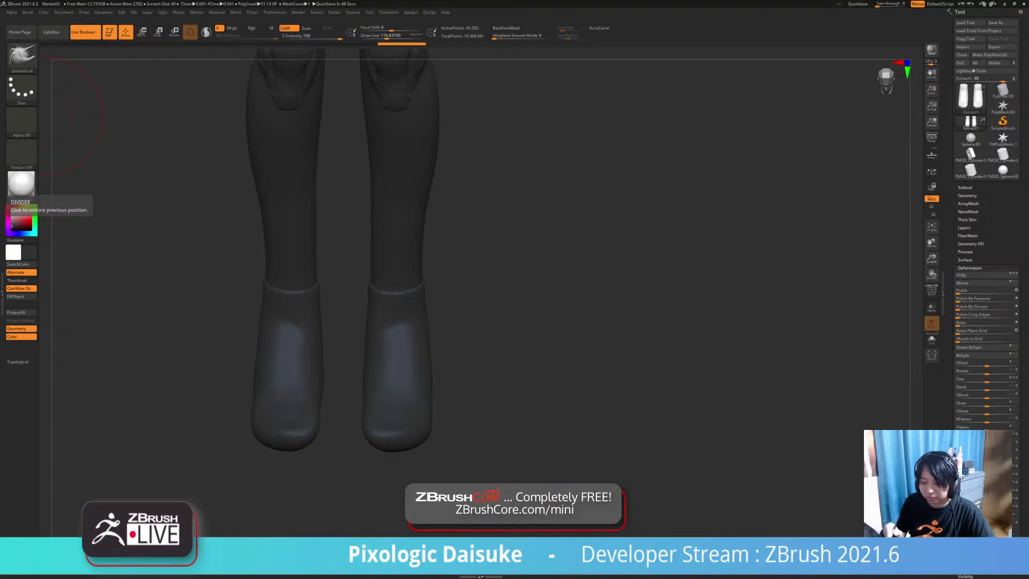
left_click(11, 210)
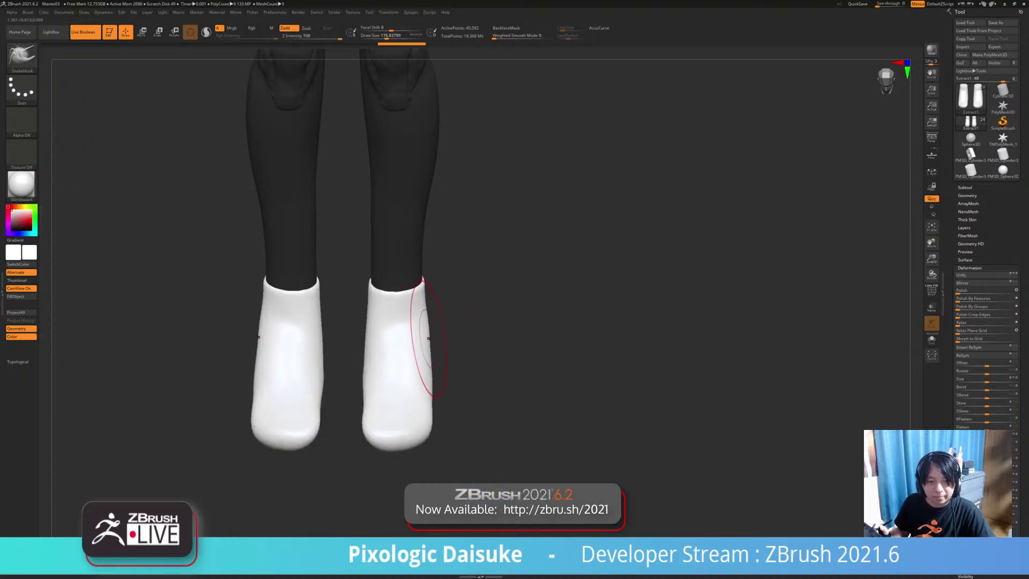
Step: Smooth and reshape the ankle opening of the foot coverings from the side with the SnakeHook brush
left_click_drag(454, 341, 316, 343)
mouse_move(465, 356)
left_mouse_down("alt")
mouse_move(479, 343)
mouse_move(457, 329)
left_mouse_up("alt")
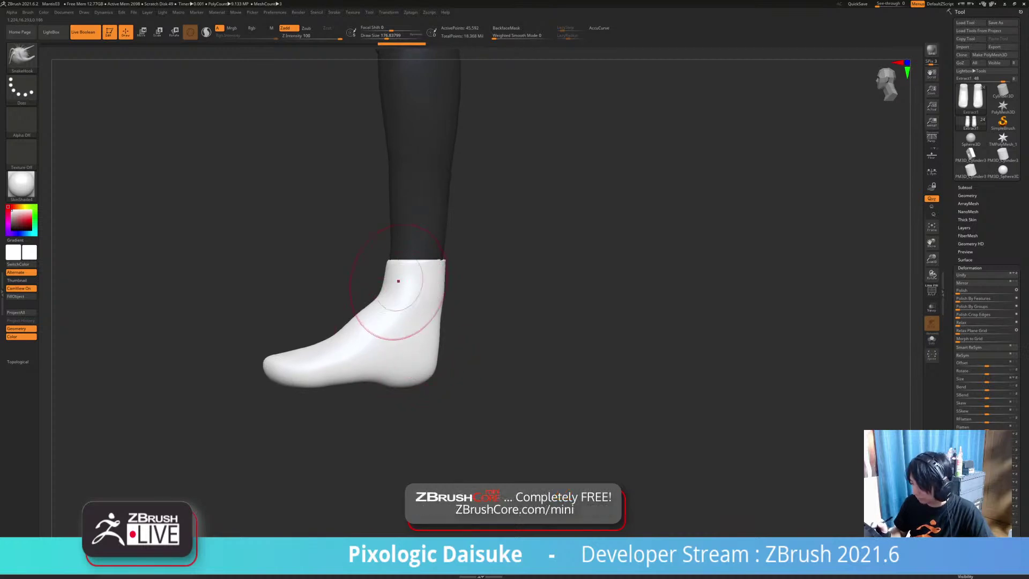
key("shift")
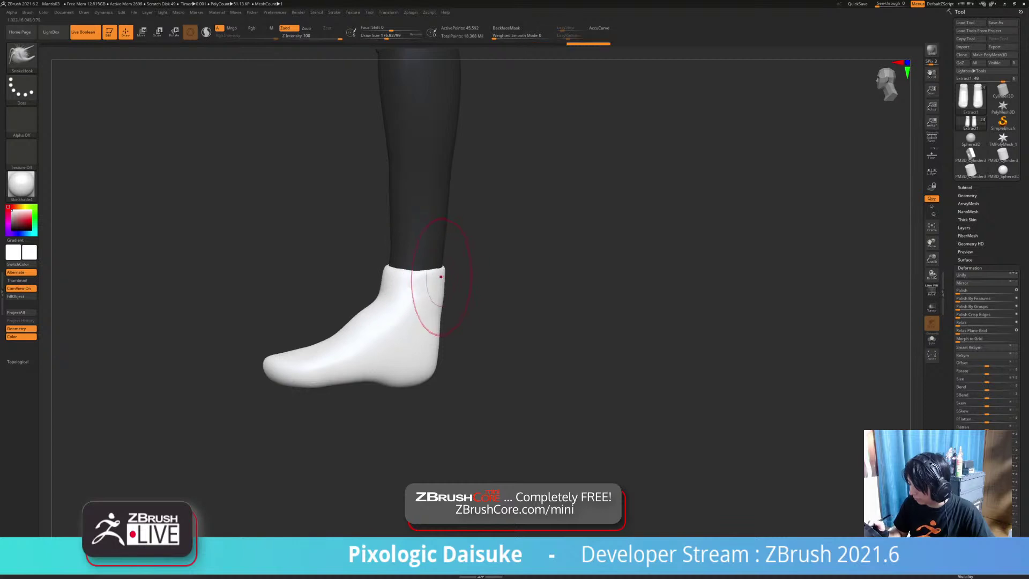
mouse_move(449, 271)
left_mouse_down()
mouse_move(465, 278)
mouse_move(457, 285)
left_mouse_up()
mouse_move(482, 291)
right_mouse_down("alt")
mouse_move(377, 314)
mouse_move(406, 316)
right_mouse_up("alt")
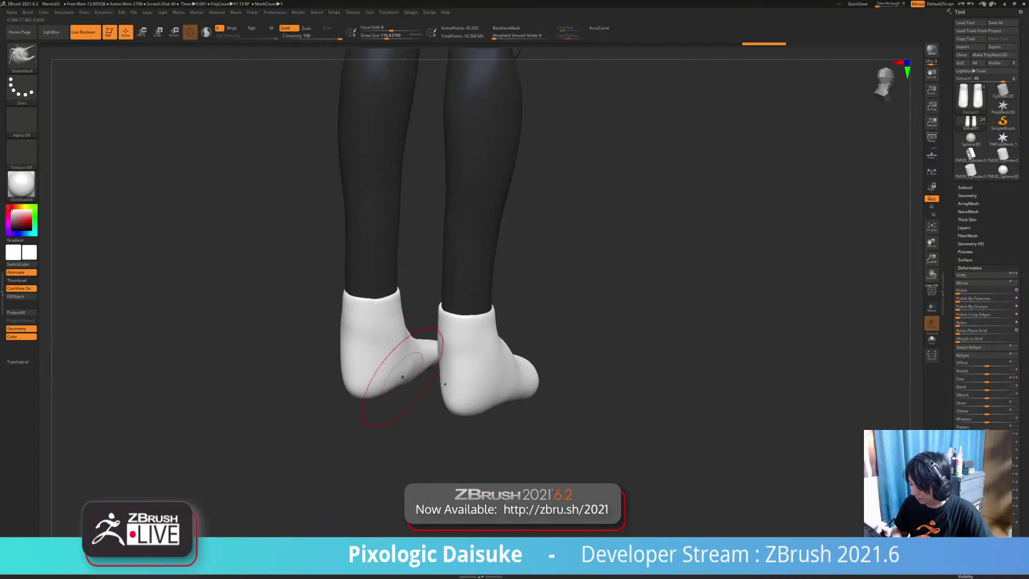
Step: Adjust the sole of the foot coverings between heel and arch and smooth the area
right_click_drag(403, 377, 381, 382)
left_click_drag(402, 386, 403, 392)
right_click_drag(384, 365, 498, 361)
left_click_drag(383, 396, 356, 369, "shift")
Step: Try to reshape the instep of the foot coverings, and undo the strokes
left_click_drag(337, 327, 350, 338)
right_click_drag(350, 329, 351, 340, "ctrl")
mouse_move(346, 342)
left_mouse_down()
mouse_move(333, 329)
mouse_move(375, 320)
mouse_move(362, 322)
left_mouse_up()
left_click_drag(362, 321, 349, 332)
key("ctrl+z")
key("ctrl+z")
key("ctrl+z")
key("ctrl+z")
key("ctrl+z")
key("ctrl+z")
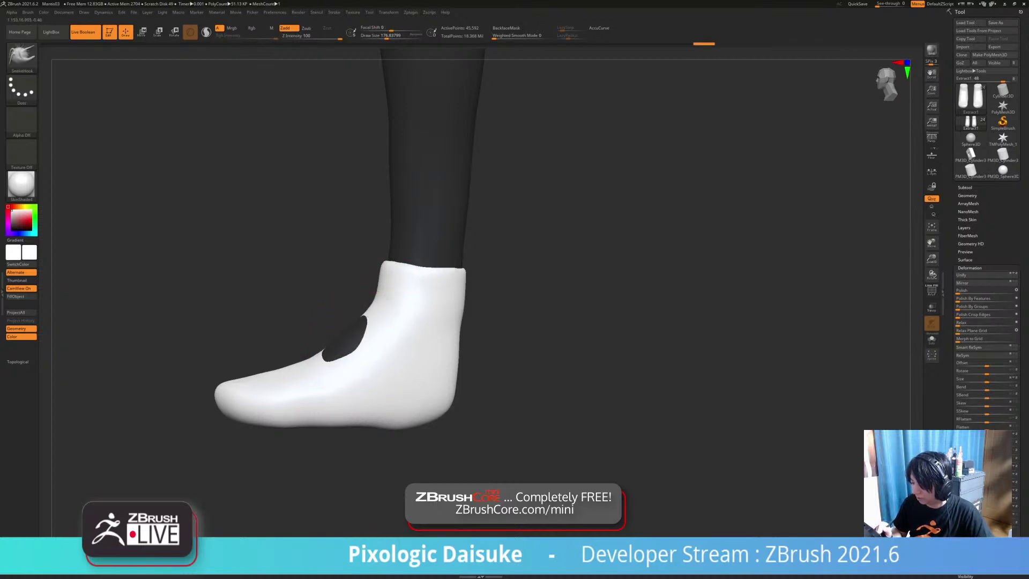
Step: Pull the instep surface outward to cover the exposed body and shape the toe end from the side
left_click_drag(293, 371, 298, 365)
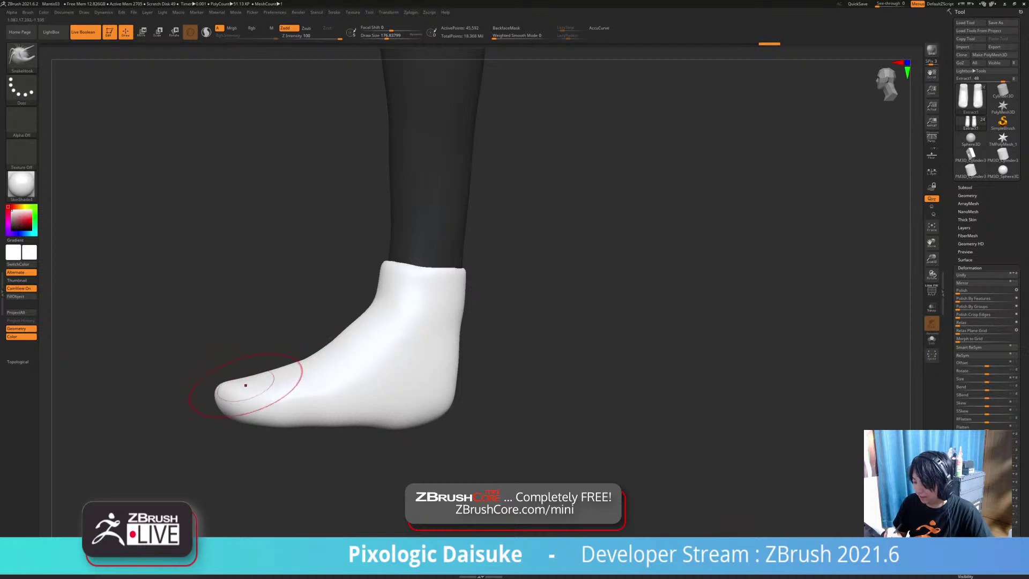
left_click_drag(233, 386, 257, 378)
mouse_move(247, 326)
left_mouse_down()
mouse_move(321, 388)
mouse_move(295, 405)
left_mouse_up()
left_click_drag(236, 382, 233, 376)
left_click_drag(252, 434, 256, 508)
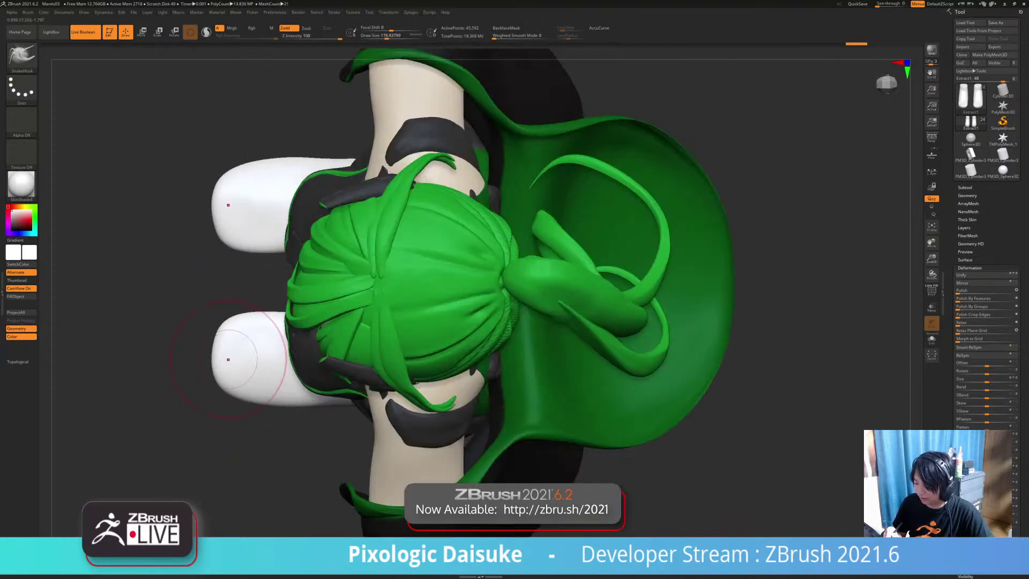
Step: Extend the toe outline of the foot coverings slightly forward from the top view
key("ctrl+z")
key("ctrl+z")
key("ctrl+z")
key("ctrl+z")
key("ctrl+z")
key("ctrl+z")
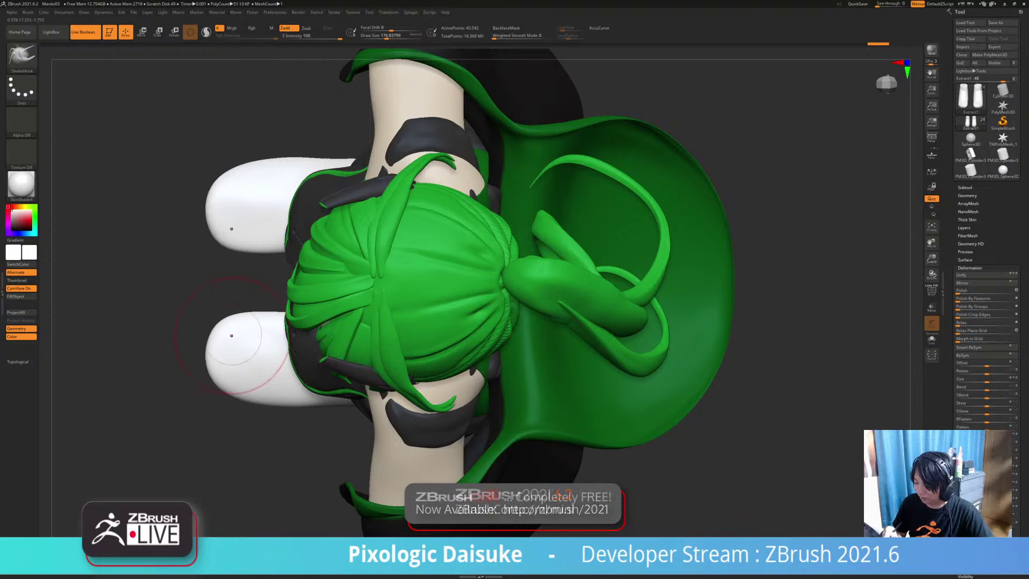
left_click_drag(233, 330, 240, 323)
mouse_move(241, 329)
right_mouse_down("ctrl")
mouse_move(236, 284)
mouse_move(311, 316)
mouse_move(267, 402)
mouse_move(289, 413)
mouse_move(375, 369)
mouse_move(383, 332)
mouse_move(399, 318)
mouse_move(449, 306)
mouse_move(410, 316)
right_mouse_up("ctrl")
Step: Adjust the side contours of the foot coverings, testing BackfaceMask and leaving it off
left_click(506, 28)
mouse_move(461, 214)
right_mouse_down()
mouse_move(410, 247)
mouse_move(361, 252)
mouse_move(300, 328)
mouse_move(294, 375)
right_mouse_up()
right_click_drag(359, 319, 255, 246)
right_click_drag(365, 262, 355, 350, "alt")
left_click(506, 28)
right_click_drag(374, 311, 300, 316)
mouse_move(407, 343)
right_mouse_down()
mouse_move(405, 319)
mouse_move(407, 343)
right_mouse_up()
left_click_drag(408, 344, 414, 344)
right_click_drag(406, 384, 408, 393, "ctrl")
left_click_drag(408, 392, 414, 387)
mouse_move(358, 415)
right_mouse_down("ctrl")
mouse_move(356, 399)
mouse_move(355, 414)
mouse_move(445, 420)
right_mouse_up("ctrl")
left_click(506, 28)
right_click_drag(386, 351, 397, 399)
left_click(507, 28)
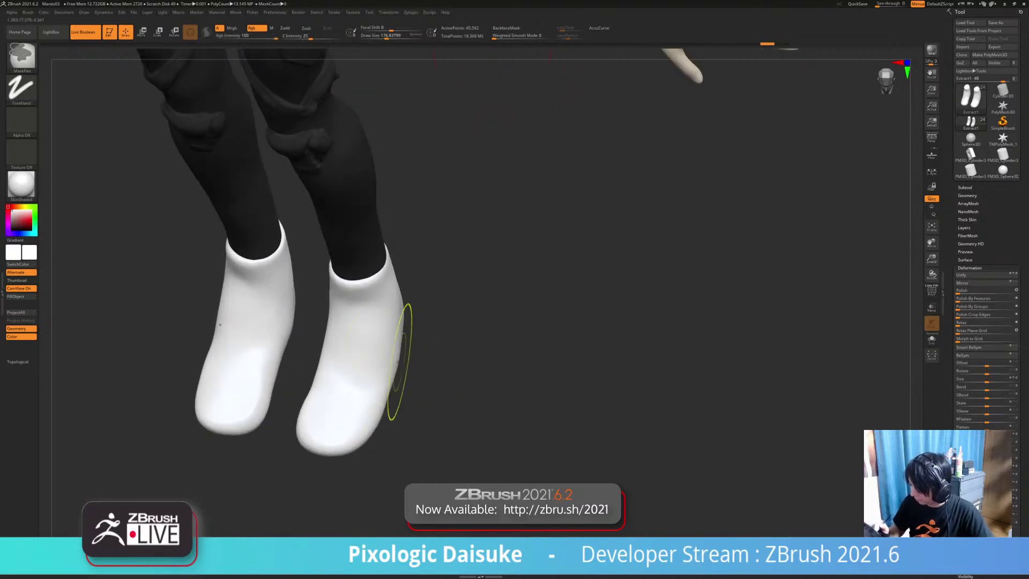
Step: Smooth the outer sides and the underside of the toes on the foot coverings
key("shift")
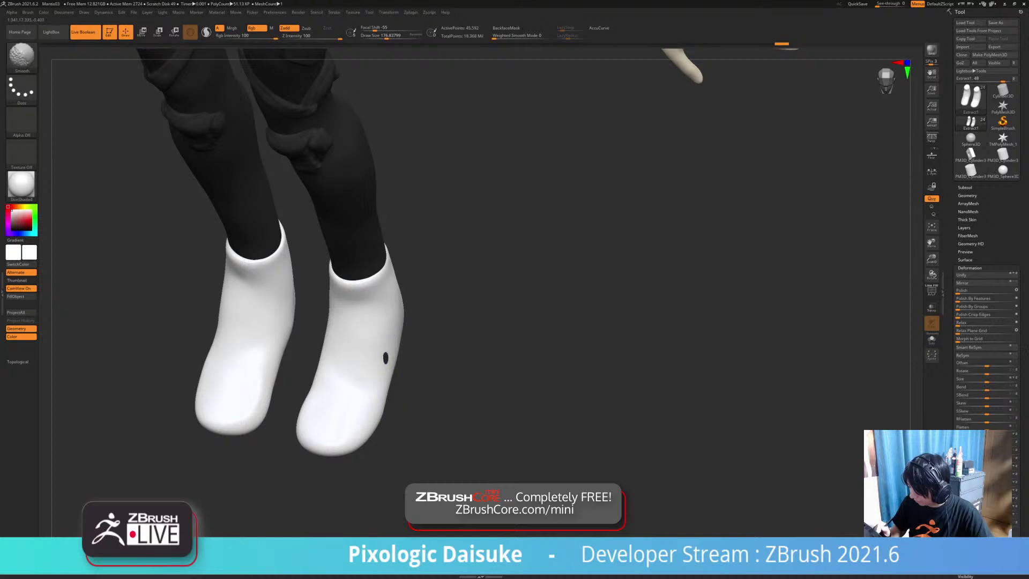
right_click_drag(333, 403, 392, 409)
right_click_drag(387, 362, 354, 325)
mouse_move(384, 410)
right_mouse_down()
mouse_move(341, 390)
mouse_move(342, 378)
mouse_move(374, 403)
mouse_move(323, 412)
right_mouse_up()
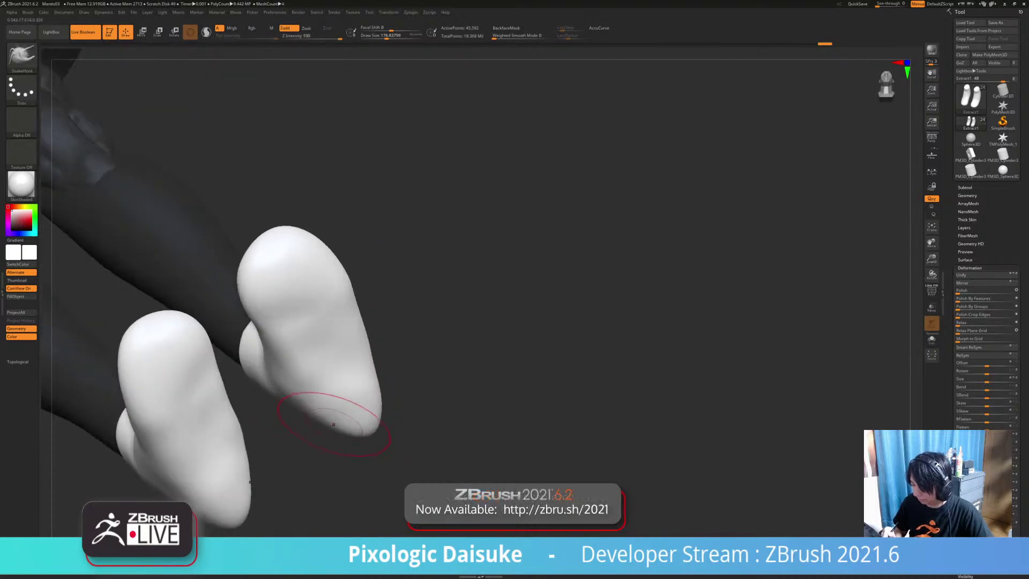
key("shift")
mouse_move(324, 410)
left_mouse_down("shift")
mouse_move(322, 390)
mouse_move(327, 400)
left_mouse_up("shift")
mouse_move(327, 399)
right_mouse_down("ctrl")
mouse_move(321, 349)
mouse_move(332, 316)
mouse_move(286, 321)
mouse_move(325, 318)
mouse_move(328, 365)
mouse_move(348, 394)
mouse_move(313, 342)
mouse_move(325, 390)
right_mouse_up("ctrl")
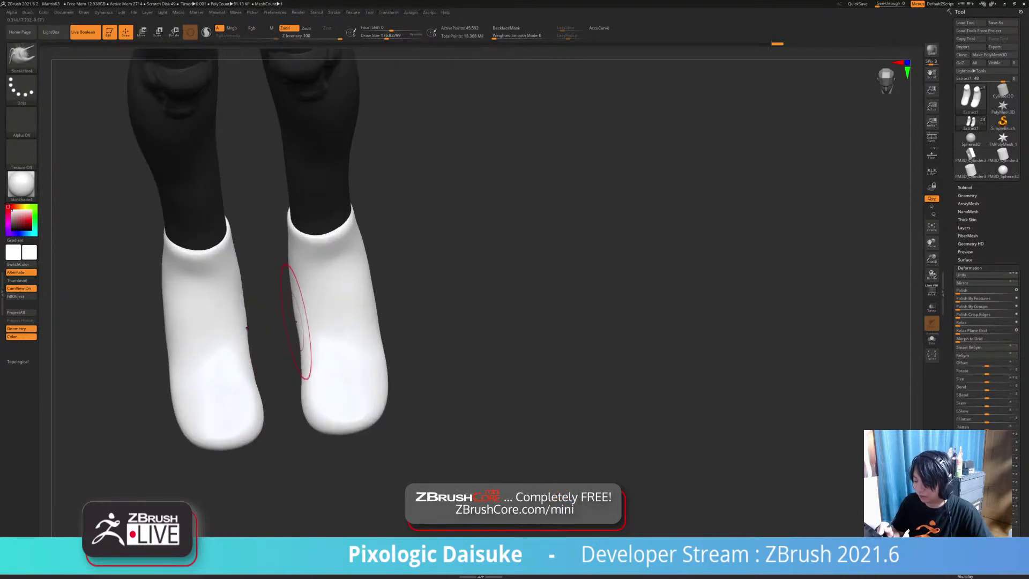
Step: Smooth the inner side contours of both foot coverings
key("shift")
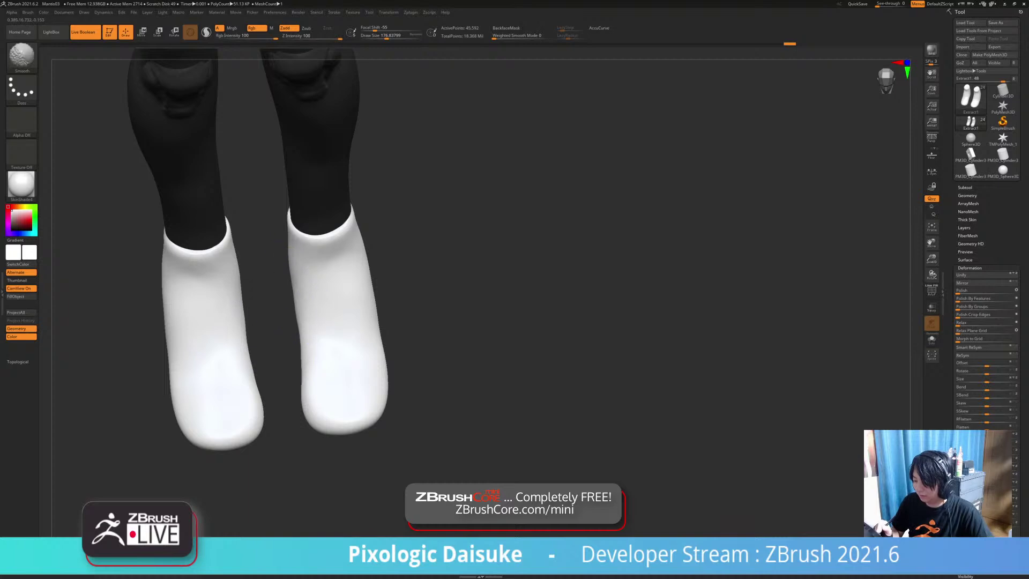
right_click_drag(293, 274, 294, 299, "ctrl")
mouse_move(296, 340)
right_mouse_down("ctrl")
mouse_move(297, 313)
mouse_move(333, 274)
mouse_move(417, 299)
mouse_move(374, 278)
mouse_move(307, 300)
mouse_move(347, 330)
right_mouse_up("ctrl")
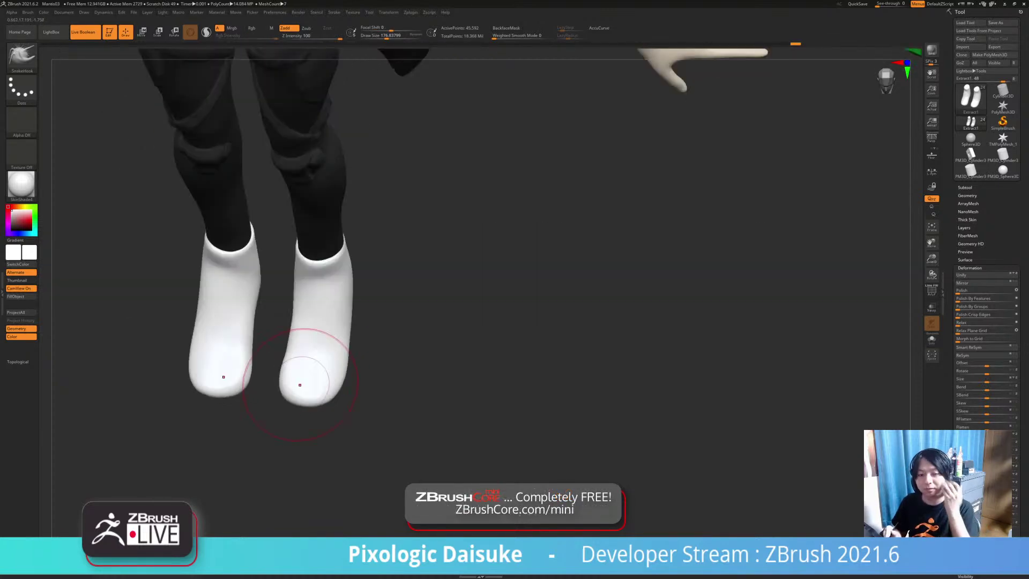
Step: Nudge the rounded toe ends of the foot coverings into shape from above and from the front
right_click_drag(309, 386, 300, 418)
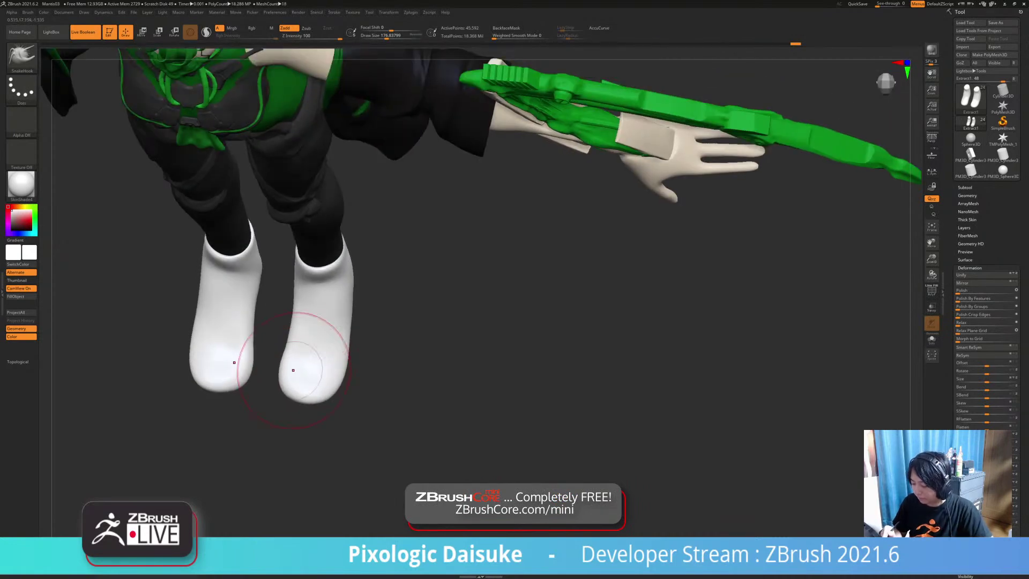
left_click_drag(319, 374, 315, 379)
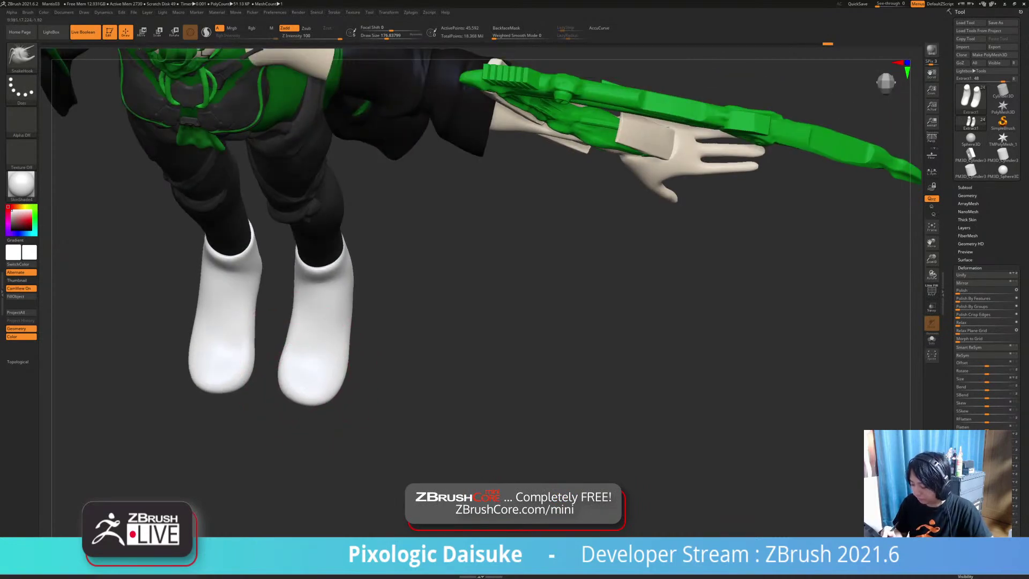
right_click_drag(316, 375, 314, 337)
mouse_move(364, 369)
right_mouse_down()
mouse_move(320, 381)
mouse_move(409, 372)
mouse_move(349, 347)
mouse_move(344, 335)
mouse_move(327, 407)
mouse_move(373, 374)
right_mouse_up()
mouse_move(373, 373)
right_mouse_down()
mouse_move(351, 369)
mouse_move(399, 376)
right_mouse_up()
right_click_drag(399, 376, 376, 335, "alt")
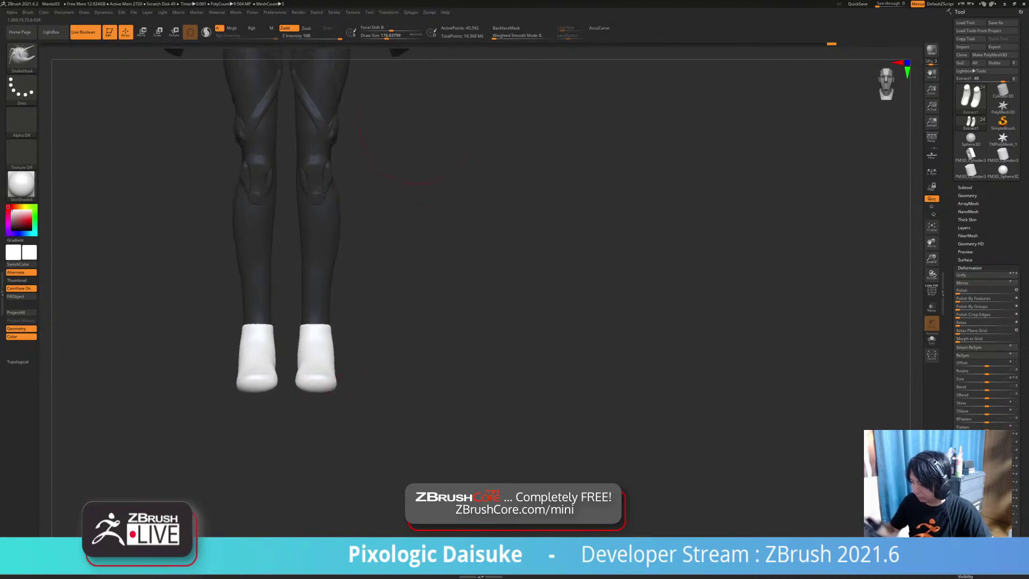
Step: Reduce the draw size to about 65 and switch to the ClayBuildup brush for the toe tips
left_click_drag(386, 35, 378, 36)
mouse_move(375, 311)
right_mouse_down()
mouse_move(403, 251)
mouse_move(389, 257)
right_mouse_up()
left_click(21, 57)
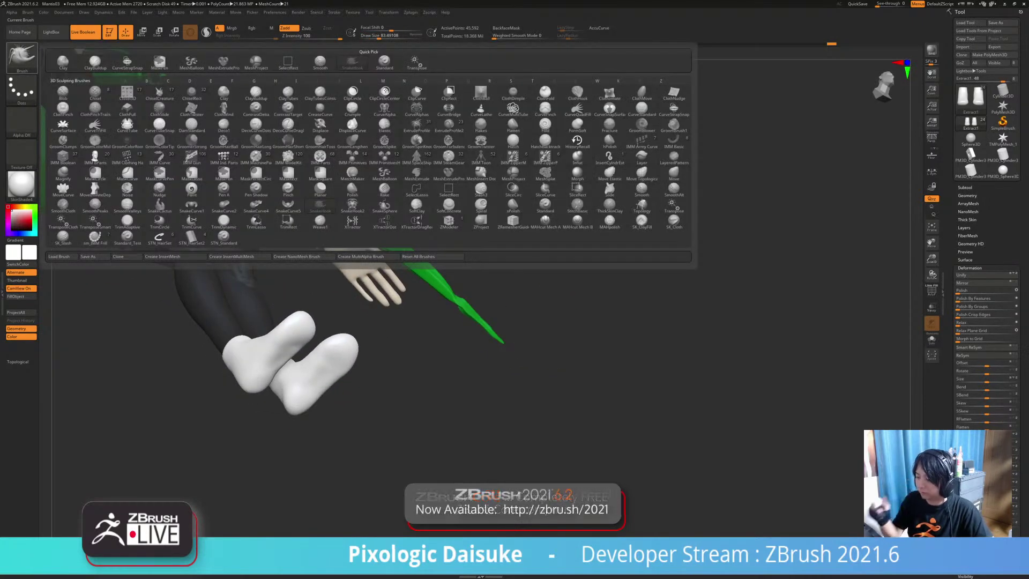
left_click(95, 61)
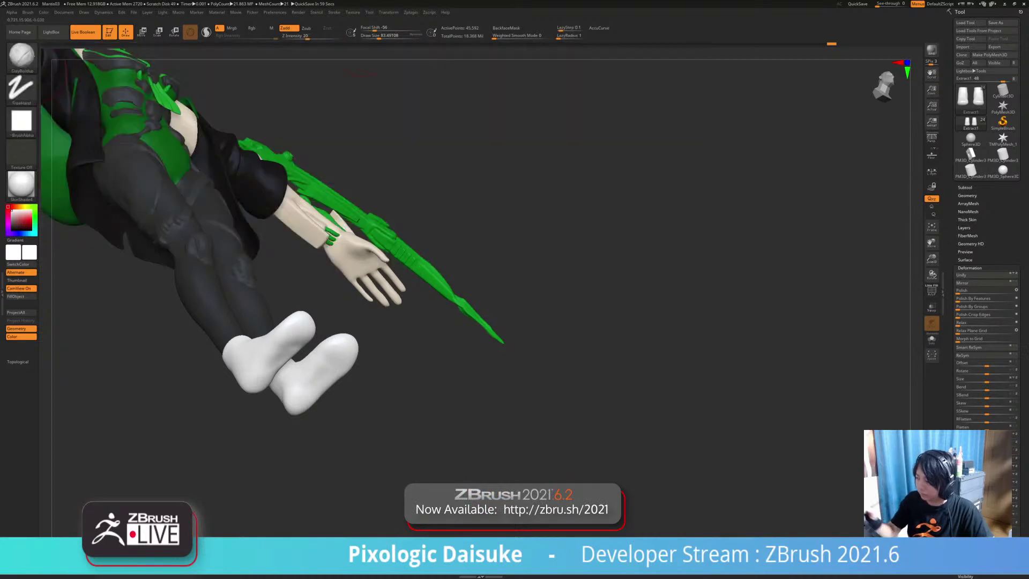
right_click_drag(342, 352, 351, 314)
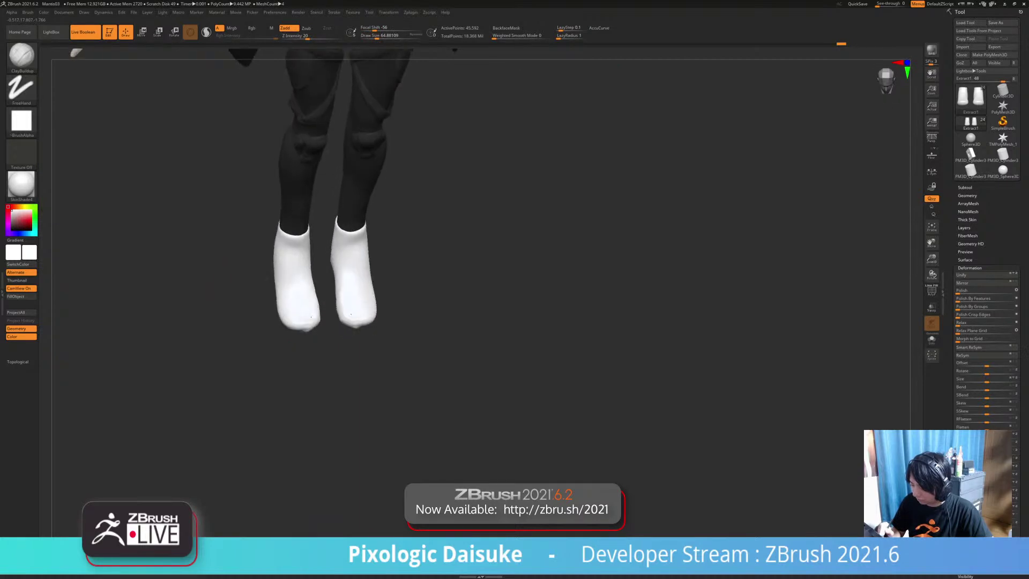
Step: Switch to the SnakeHook brush, push a notch into each toe end for a split toe, and smooth it
key("b")
key("s")
key("k")
left_click_drag(311, 316, 315, 324)
right_click_drag(315, 324, 343, 351, "ctrl")
left_click_drag(392, 333, 390, 325)
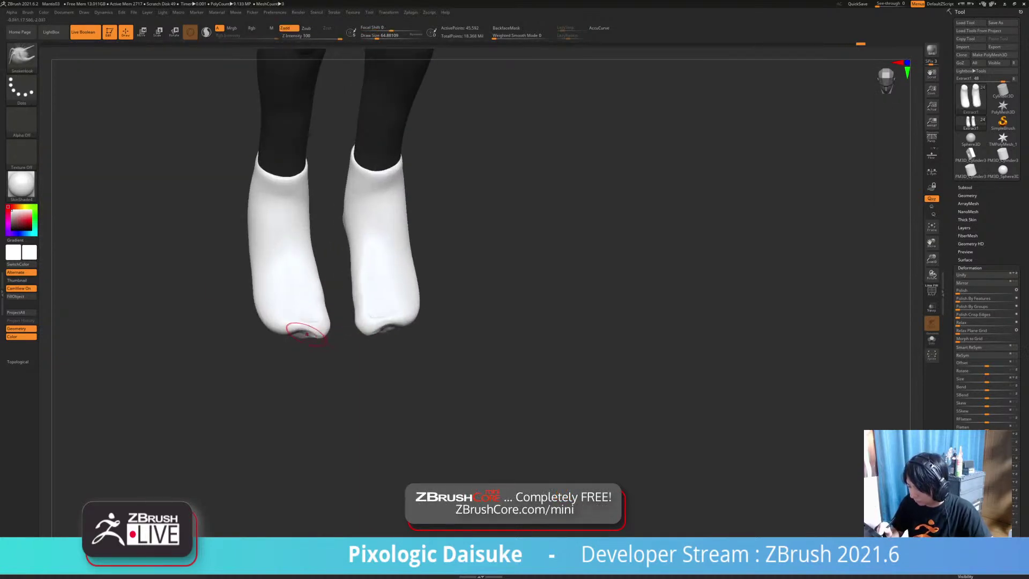
key("shift")
left_click_drag(311, 317, 300, 321, "shift")
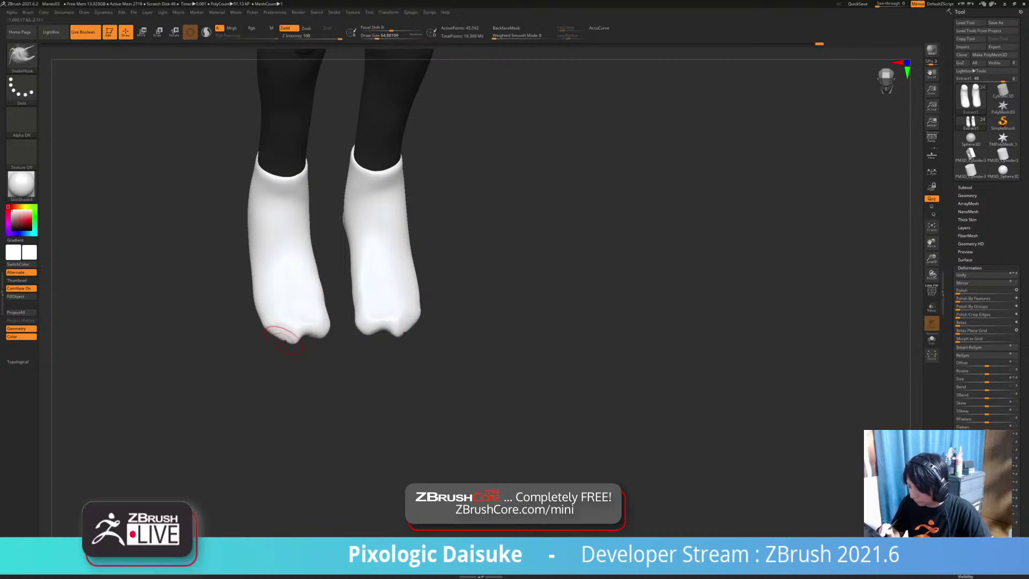
Step: Pull the toe sections forward on both sides of the notch and isolate the foot coverings from the other subtools
right_click_drag(267, 332, 289, 337)
left_click_drag(293, 338, 297, 344)
mouse_move(296, 344)
right_mouse_down()
mouse_move(289, 331)
mouse_move(324, 355)
right_mouse_up()
left_click(323, 344)
left_click_drag(321, 339, 326, 349)
right_click_drag(327, 349, 327, 338, "ctrl")
key("shift")
left_click_drag(323, 343, 321, 341)
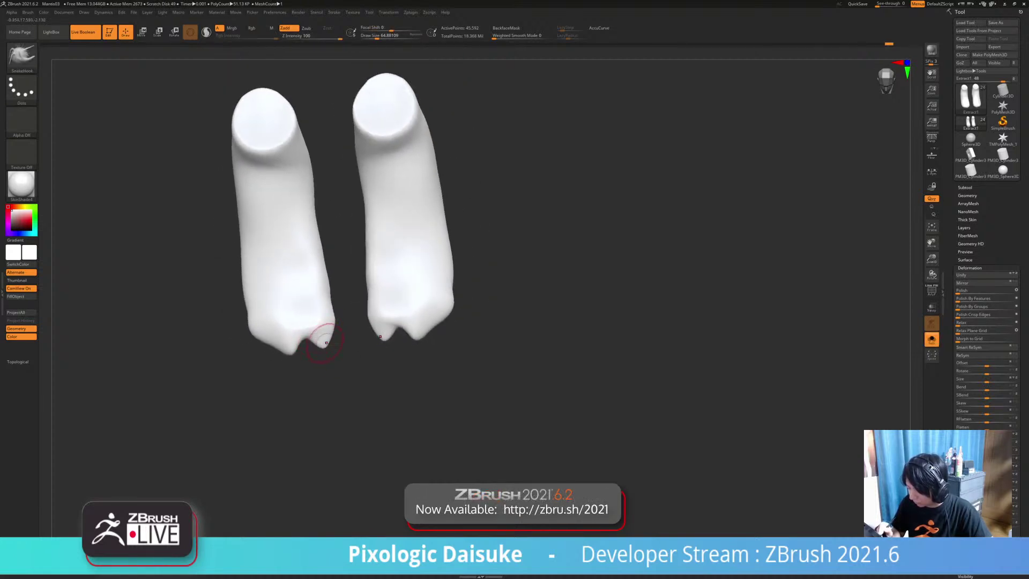
Step: Lengthen the big-toe section of each foot covering and smooth its tip
mouse_move(317, 344)
right_mouse_down()
mouse_move(321, 333)
mouse_move(327, 351)
right_mouse_up()
left_click_drag(324, 344, 329, 350)
mouse_move(328, 350)
right_mouse_down("ctrl")
mouse_move(321, 339)
mouse_move(336, 317)
mouse_move(322, 329)
right_mouse_up("ctrl")
key("shift")
left_click_drag(326, 345, 299, 347)
right_click_drag(307, 360, 301, 346, "ctrl")
Step: Refine the split toe tips from an oblique angle and smooth their surfaces
mouse_move(302, 346)
right_mouse_down("alt")
mouse_move(279, 368)
mouse_move(264, 362)
mouse_move(256, 382)
right_mouse_up("alt")
left_click_drag(263, 355, 260, 360)
mouse_move(257, 370)
right_mouse_down()
mouse_move(232, 333)
mouse_move(214, 353)
right_mouse_up()
key("shift")
left_click_drag(207, 380, 206, 375, "shift")
right_click_drag(207, 377, 198, 360)
left_click_drag(197, 359, 190, 374, "shift")
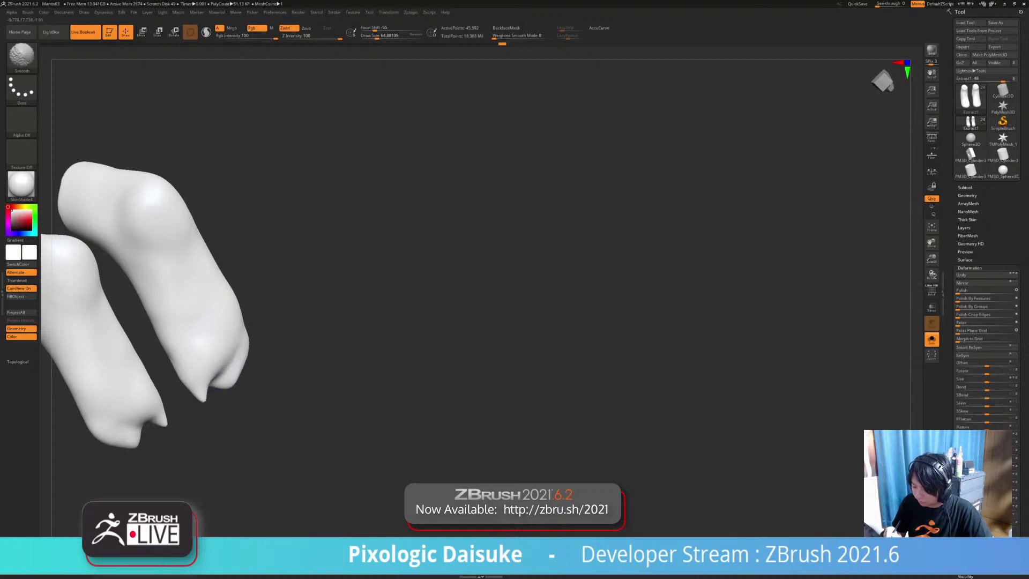
Step: Reshape the front edge of the wider outer toe section on each foot covering
mouse_move(229, 387)
right_mouse_down("ctrl")
mouse_move(242, 372)
mouse_move(232, 358)
mouse_move(301, 356)
mouse_move(423, 293)
mouse_move(428, 348)
mouse_move(355, 419)
mouse_move(350, 375)
right_mouse_up("ctrl")
right_click_drag(347, 411, 338, 407)
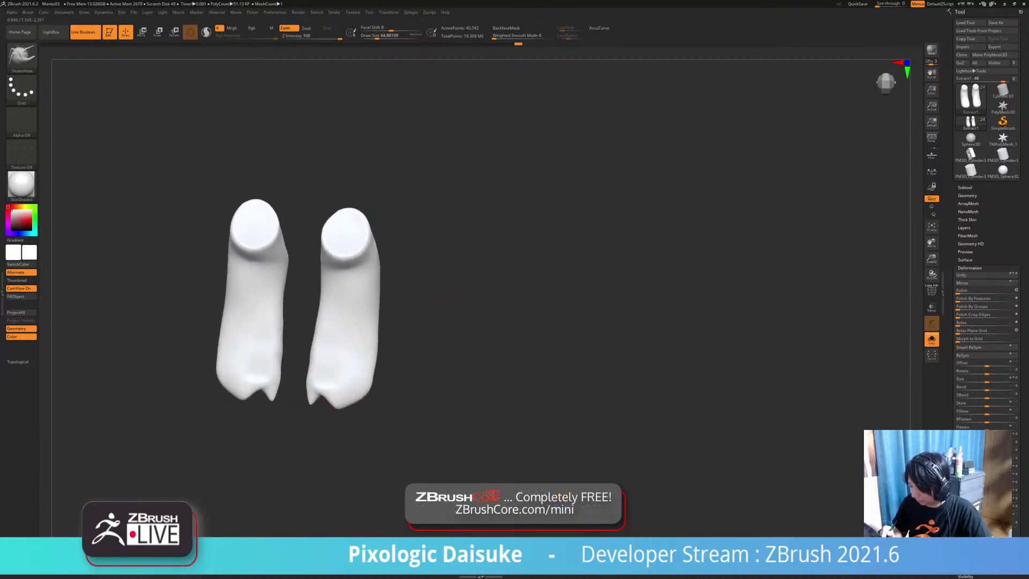
left_click_drag(340, 401, 334, 393)
mouse_move(334, 392)
right_mouse_down()
mouse_move(335, 383)
mouse_move(322, 390)
mouse_move(334, 405)
right_mouse_up()
left_click_drag(335, 406, 334, 397)
mouse_move(334, 397)
right_mouse_down()
mouse_move(353, 400)
mouse_move(360, 391)
mouse_move(337, 392)
mouse_move(358, 388)
mouse_move(377, 399)
mouse_move(370, 391)
mouse_move(412, 339)
right_mouse_up()
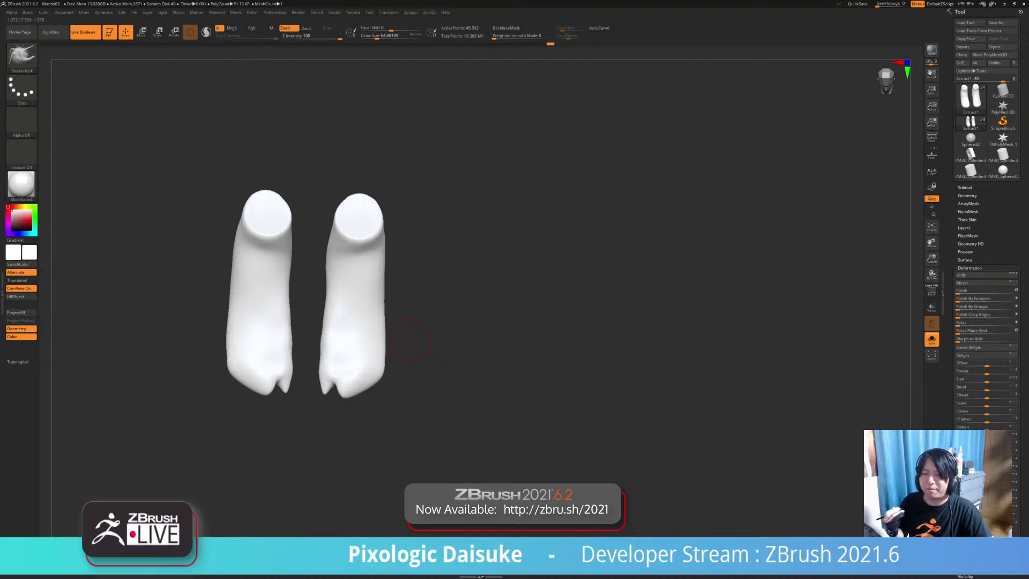
Step: Push in the outer toe section's tip and smooth its slanted outer edge
mouse_move(411, 340)
right_mouse_down()
mouse_move(373, 354)
mouse_move(332, 351)
mouse_move(381, 346)
mouse_move(370, 344)
mouse_move(399, 320)
right_mouse_up()
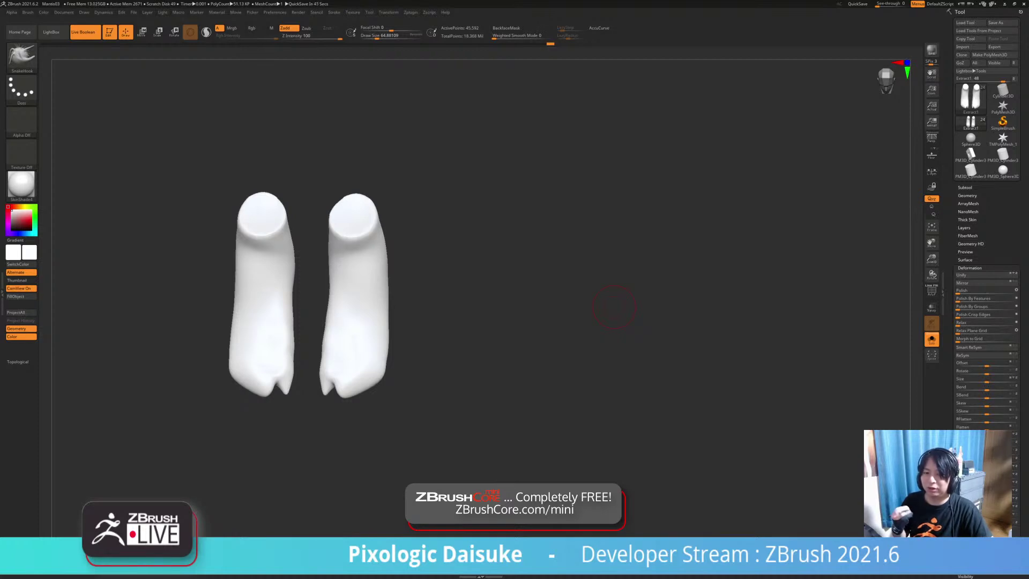
right_click_drag(614, 307, 614, 357, "ctrl")
right_click_drag(613, 357, 611, 371)
left_click_drag(349, 396, 343, 394)
right_click_drag(357, 392, 349, 390)
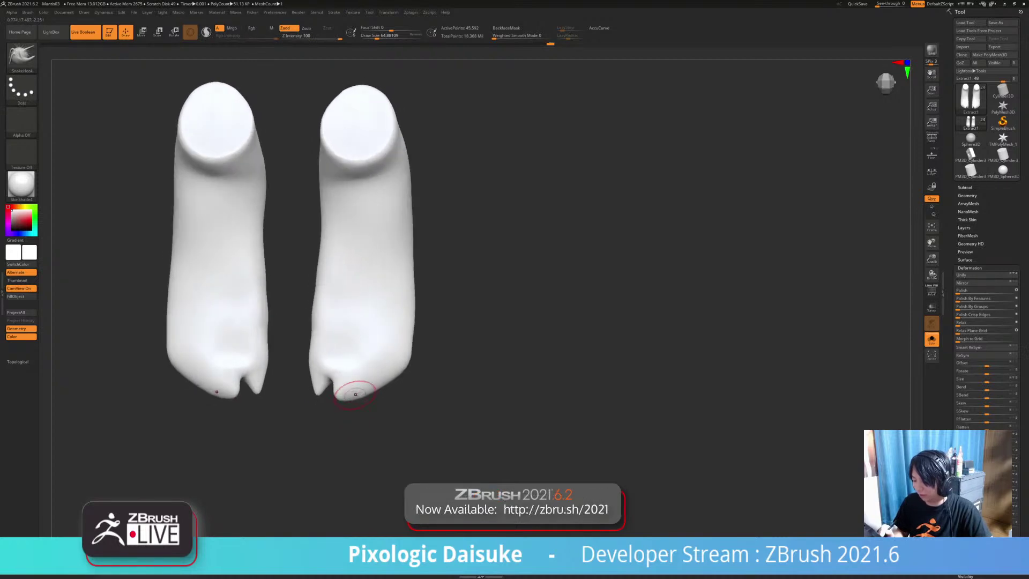
left_click_drag(357, 392, 354, 397, "shift")
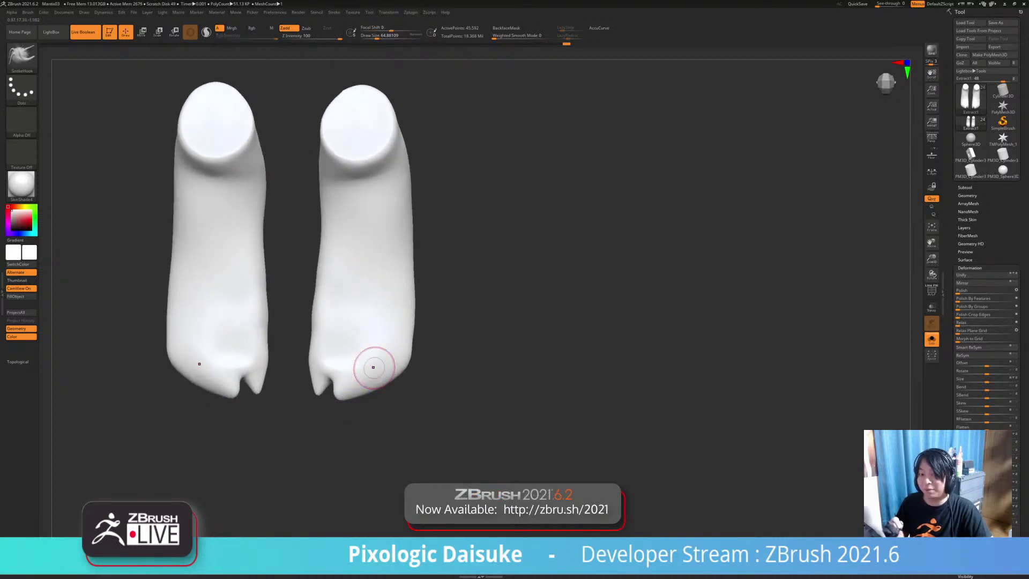
left_click_drag(373, 367, 366, 392, "shift")
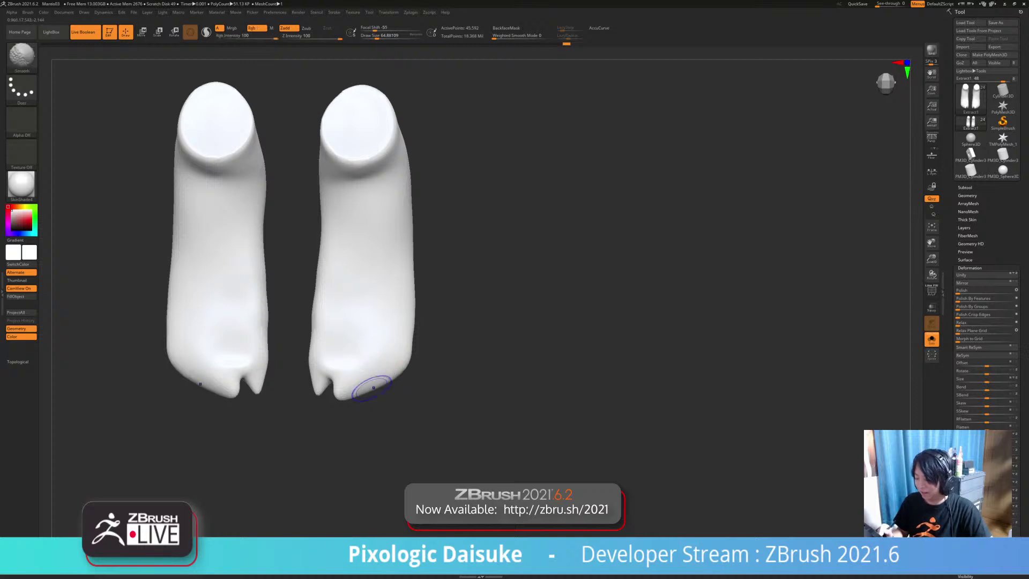
Step: Turn on BackfaceMask and smooth around the toe split of the foot coverings
mouse_move(389, 375)
right_mouse_down()
mouse_move(395, 351)
mouse_move(352, 395)
mouse_move(355, 370)
mouse_move(334, 386)
mouse_move(336, 402)
mouse_move(319, 285)
mouse_move(303, 289)
mouse_move(311, 326)
mouse_move(300, 271)
mouse_move(275, 275)
mouse_move(298, 276)
mouse_move(321, 311)
mouse_move(321, 301)
right_mouse_up()
left_click(506, 28)
key("shift")
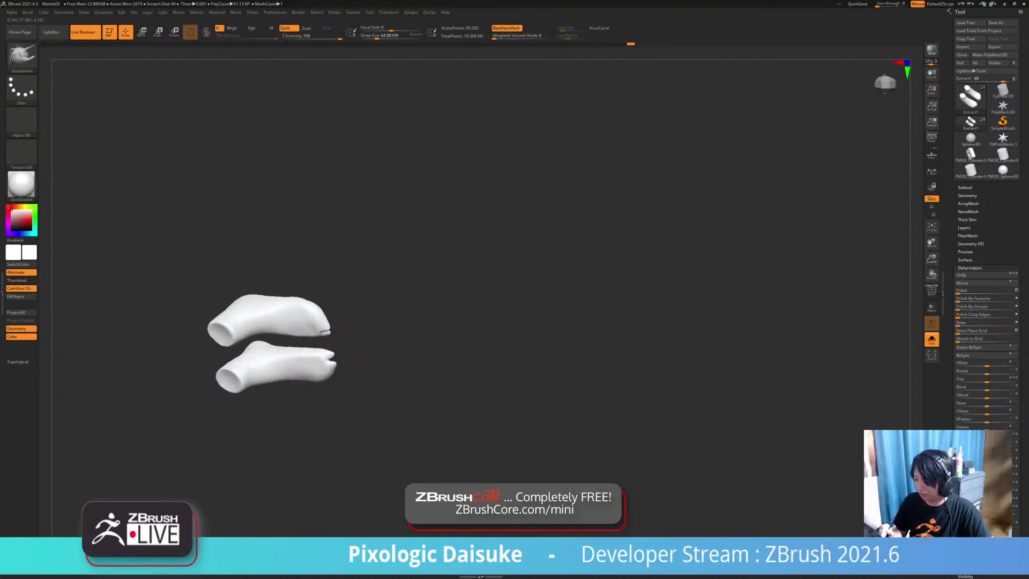
right_click_drag(321, 371, 375, 331)
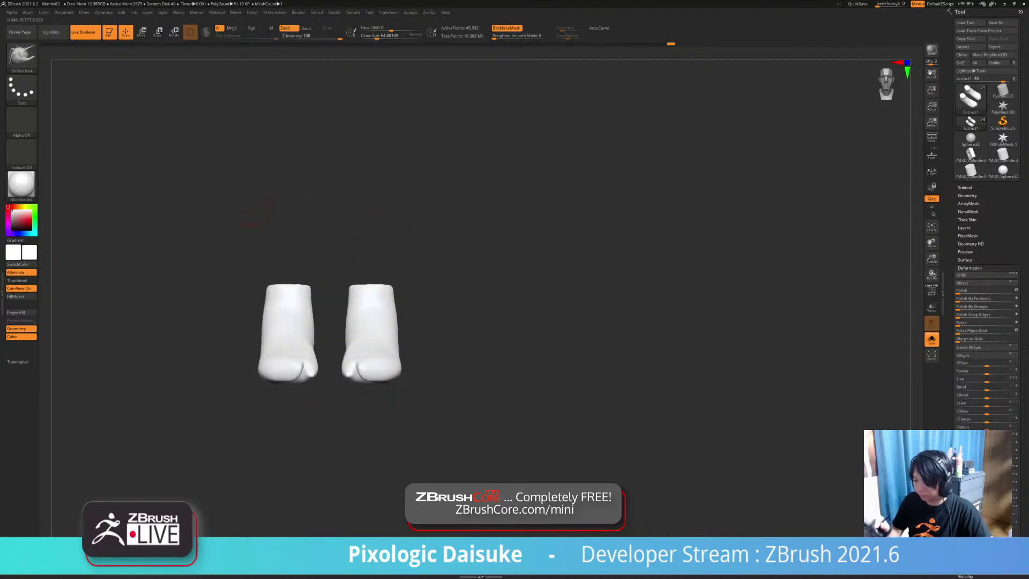
Step: Build up the big-toe side of the toe split with ClayBuildup and smooth its surface
key("b")
left_click(95, 63)
mouse_move(439, 370)
right_mouse_down()
mouse_move(391, 388)
mouse_move(399, 447)
right_mouse_up()
right_click_drag(399, 447, 428, 455)
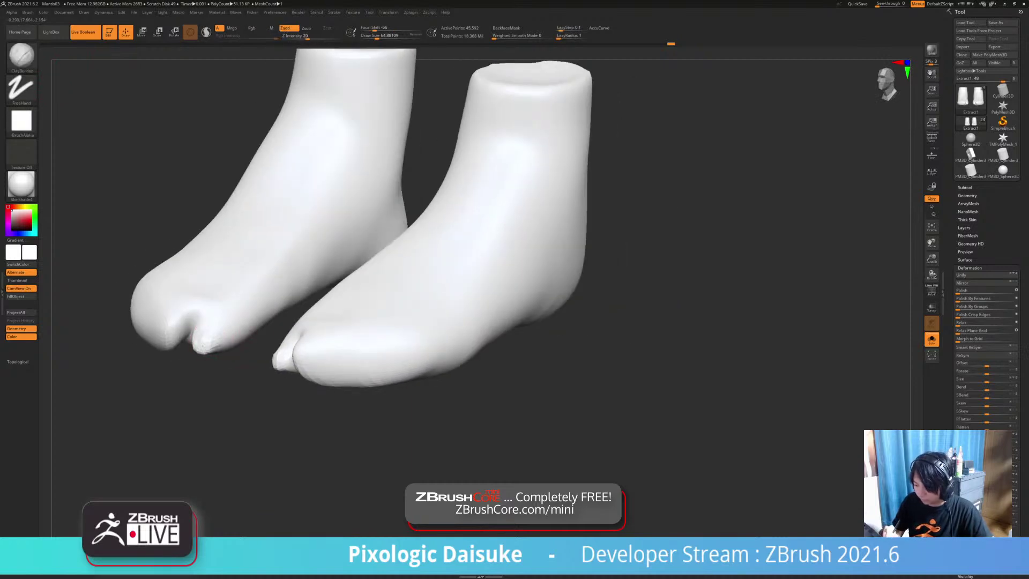
left_click_drag(206, 337, 218, 339, "shift")
right_click_drag(300, 440, 297, 408, "ctrl")
right_click_drag(297, 407, 262, 447)
left_click_drag(220, 317, 213, 328)
left_click_drag(214, 321, 218, 335, "shift")
Step: Pull the big-toe tips of both foot coverings into shape with SnakeHook
key("b")
key("s")
key("h")
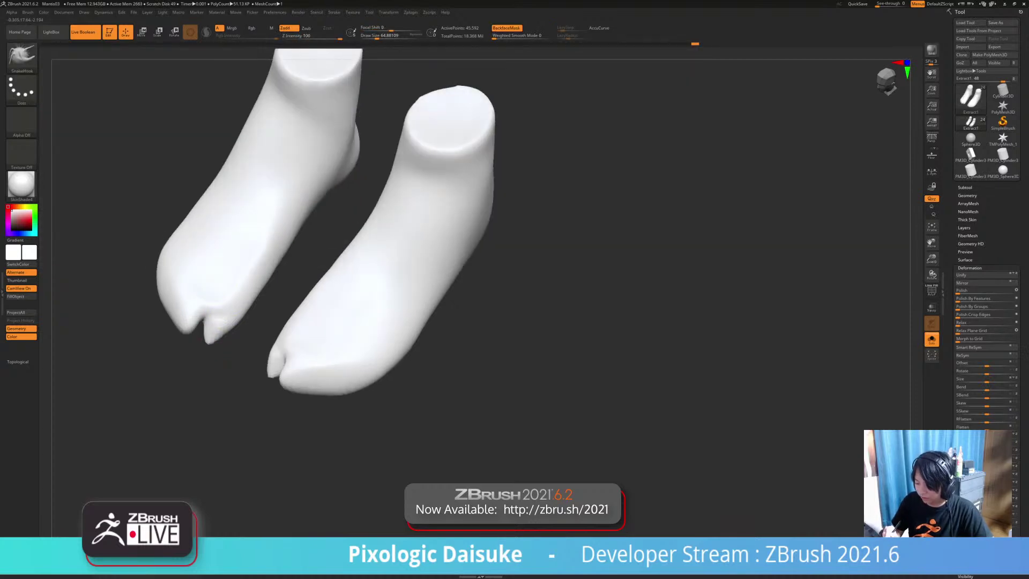
mouse_move(221, 328)
right_mouse_down()
mouse_move(220, 351)
mouse_move(238, 354)
right_mouse_up()
left_click_drag(239, 353, 247, 340)
right_click_drag(247, 340, 243, 349)
left_click_drag(241, 350, 247, 345)
right_click_drag(236, 348, 239, 347)
left_click_drag(239, 348, 244, 344)
Step: Smooth the reshaped big-toe tips while the rest of the character is shown
key("alt+shift+s")
mouse_move(244, 349)
right_mouse_down()
mouse_move(244, 313)
mouse_move(200, 308)
mouse_move(187, 289)
mouse_move(221, 347)
mouse_move(217, 358)
mouse_move(207, 345)
mouse_move(217, 358)
mouse_move(220, 343)
right_mouse_up()
left_click_drag(220, 343, 225, 333, "shift")
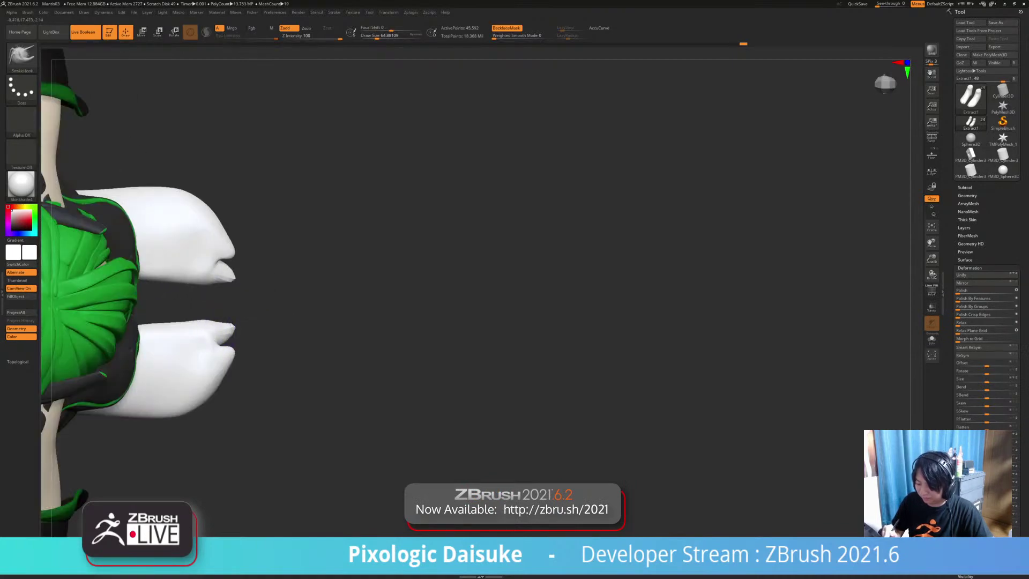
right_click_drag(215, 328, 213, 324)
left_click_drag(228, 325, 224, 333, "shift")
right_click_drag(225, 343, 279, 348, "ctrl")
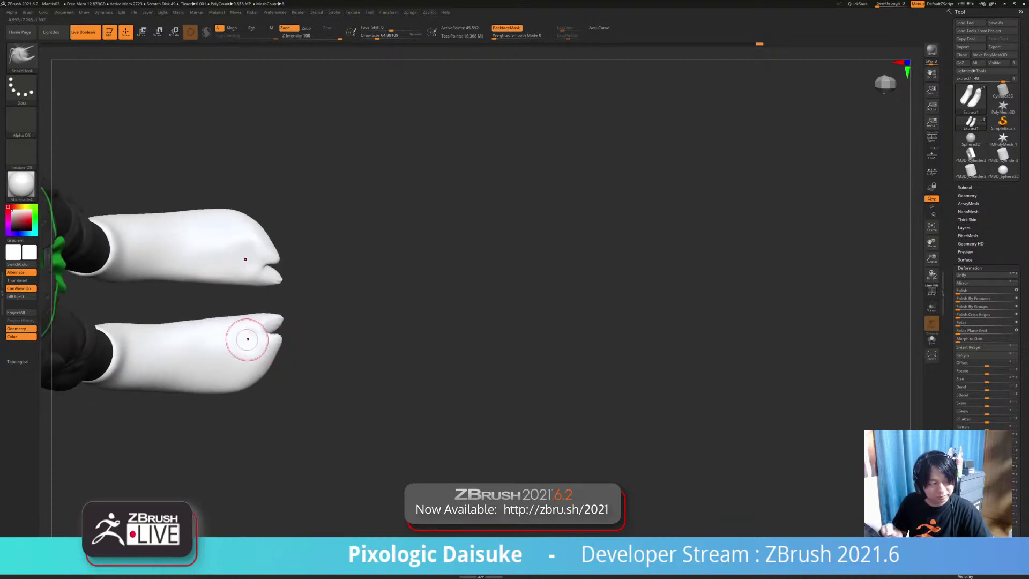
Step: Extend the big-toe tips further forward, seen from above, and smooth their ends
key("b")
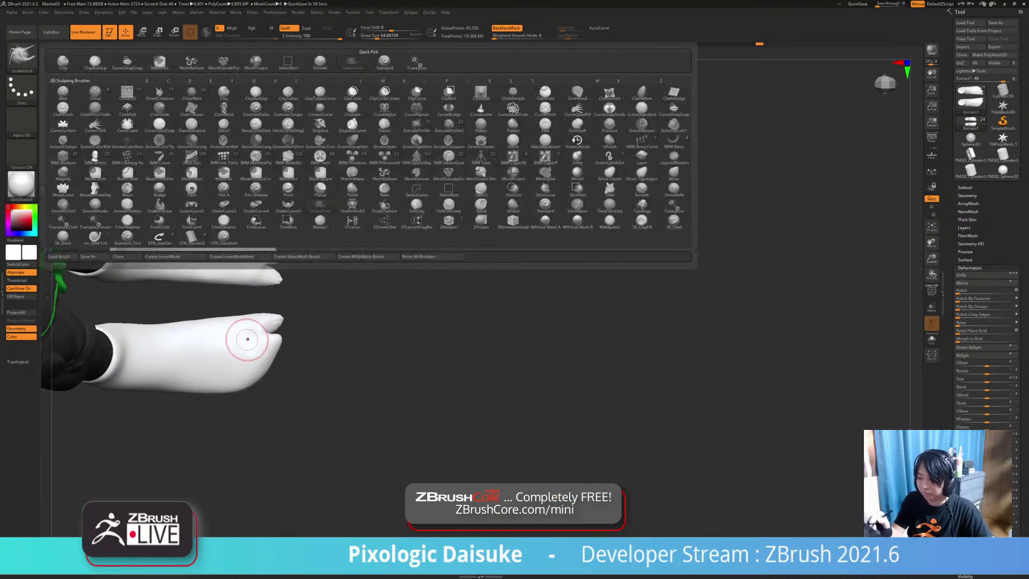
right_click_drag(271, 338, 271, 310, "ctrl")
left_click_drag(271, 311, 270, 303)
right_click_drag(269, 303, 275, 316, "ctrl")
left_click_drag(274, 316, 289, 305)
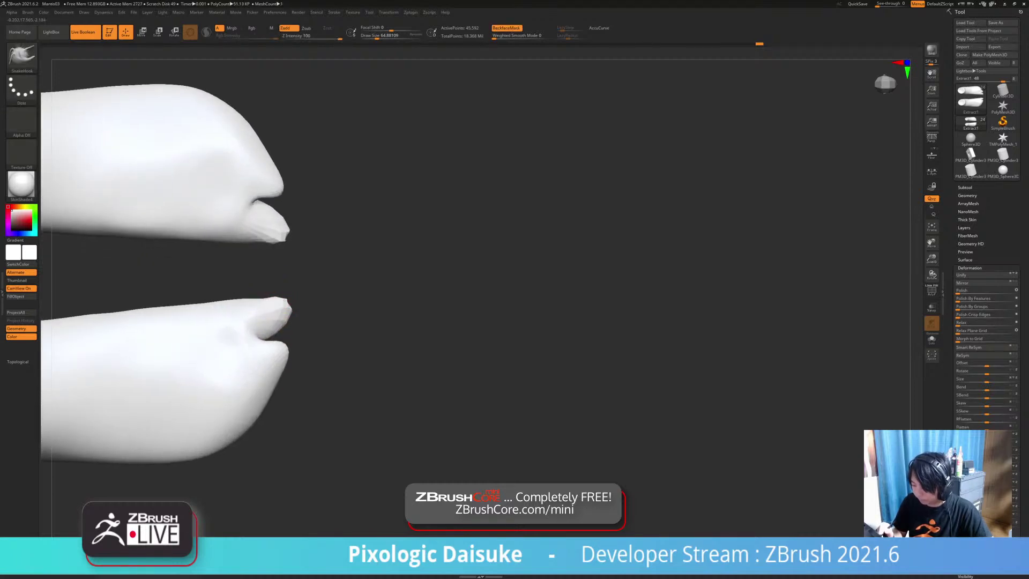
right_click_drag(288, 317, 287, 310)
left_click_drag(287, 307, 289, 304)
left_click_drag(293, 307, 287, 309, "shift")
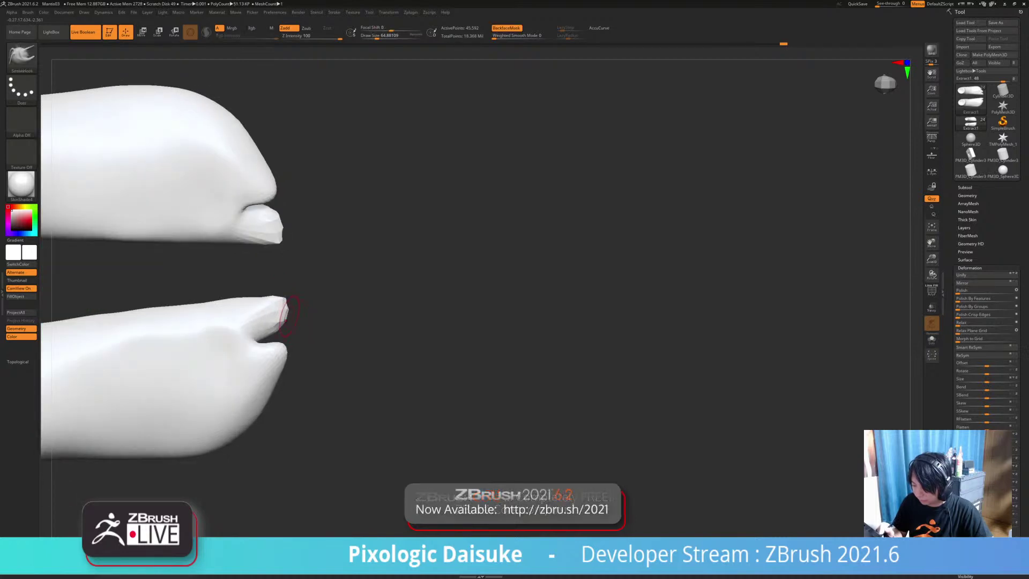
Step: Turn off BackfaceMask and reshape the outer side edge of each foot covering
mouse_move(300, 322)
right_mouse_down("ctrl")
mouse_move(303, 284)
mouse_move(332, 225)
mouse_move(365, 209)
mouse_move(428, 241)
mouse_move(370, 236)
right_mouse_up("ctrl")
mouse_move(296, 317)
right_mouse_down()
mouse_move(235, 310)
mouse_move(343, 343)
right_mouse_up()
mouse_move(296, 304)
right_mouse_down()
mouse_move(296, 286)
mouse_move(286, 311)
mouse_move(266, 319)
right_mouse_up()
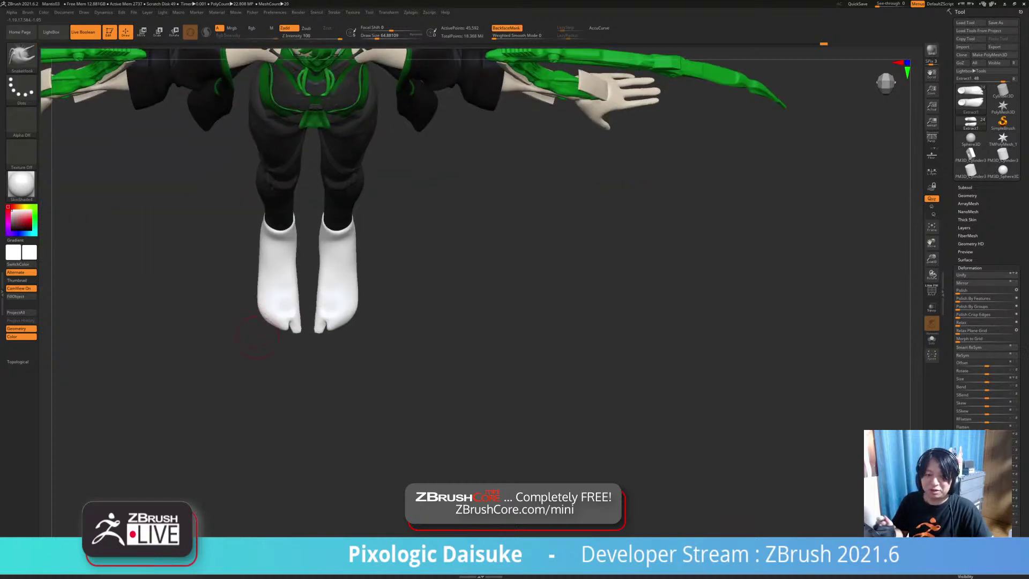
right_click_drag(258, 316, 266, 324, "ctrl")
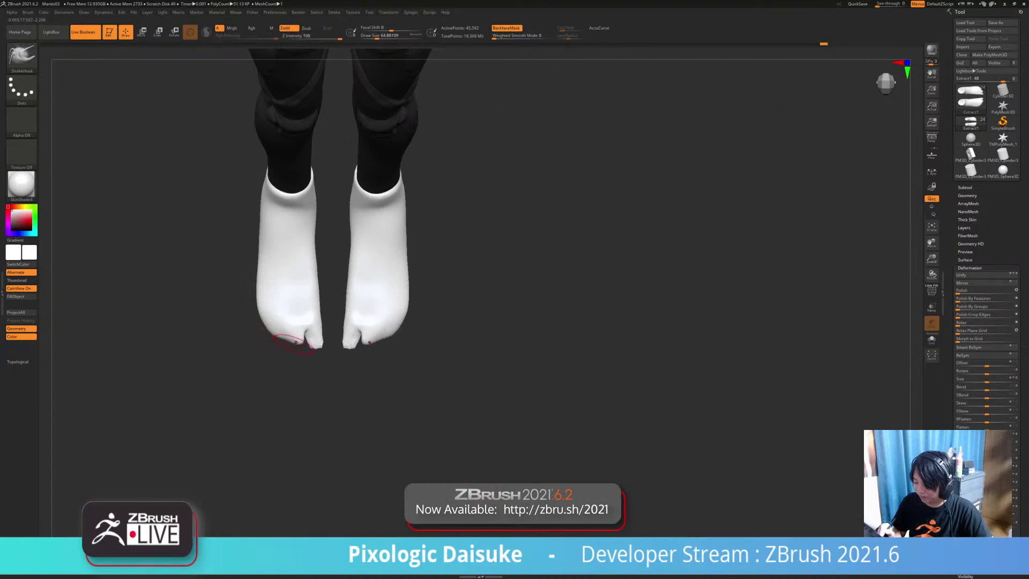
right_click_drag(295, 342, 273, 311)
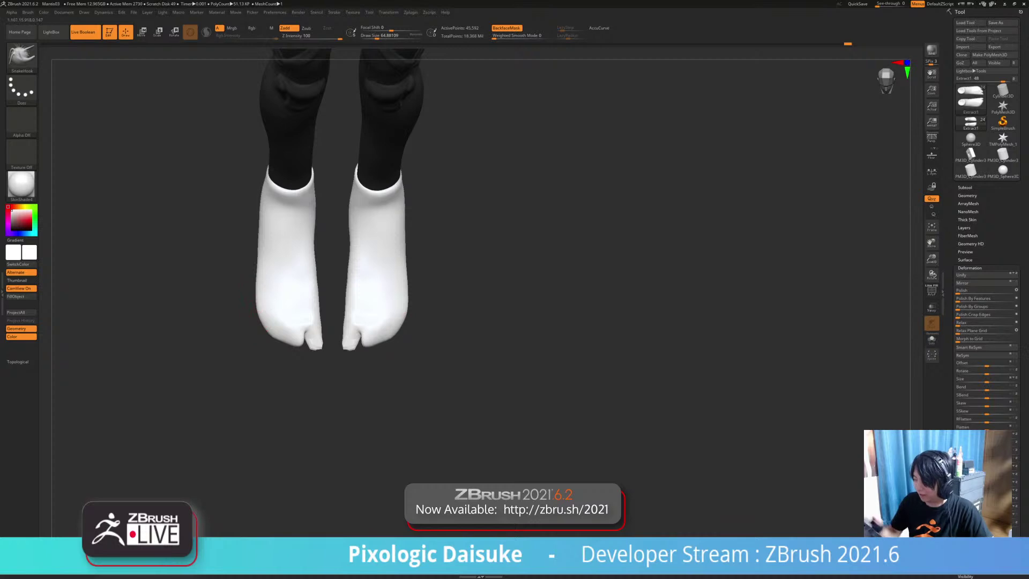
left_click(507, 29)
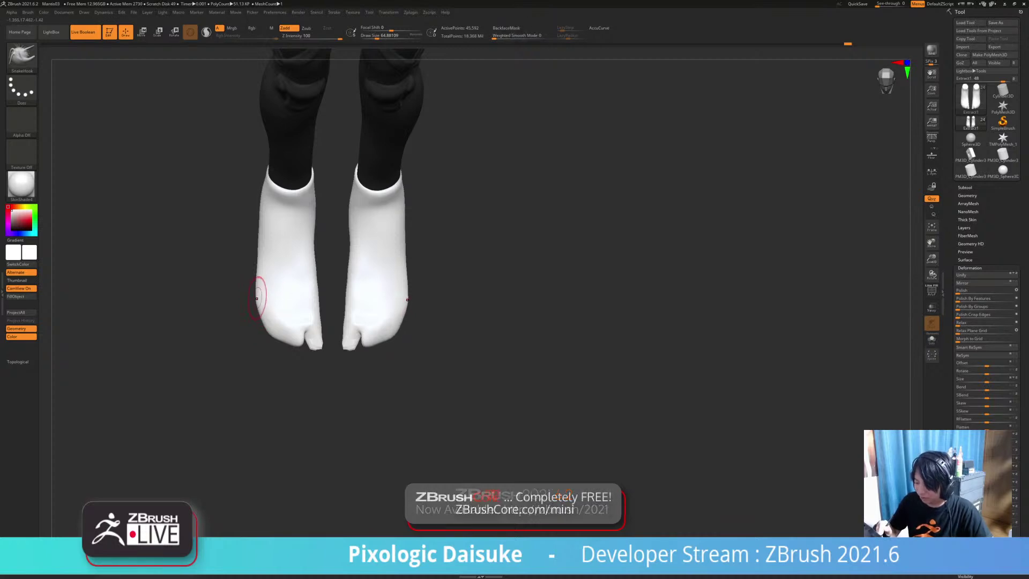
key("shift")
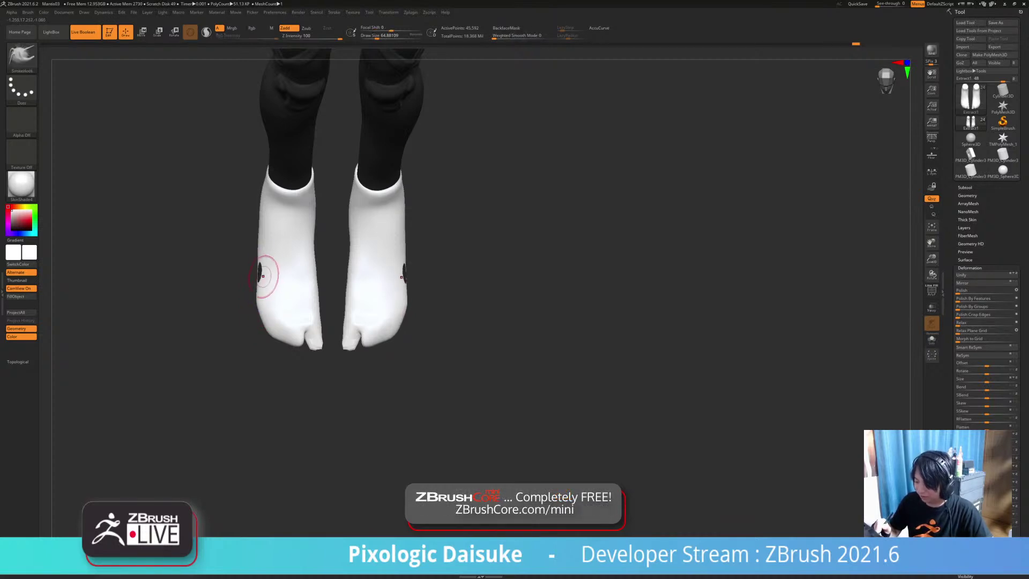
left_click_drag(257, 293, 262, 308)
Step: Try carving a groove down the outer front of each ankle with DamStandard at a draw size of about 54
mouse_move(263, 308)
right_mouse_down("ctrl")
mouse_move(274, 220)
mouse_move(316, 198)
mouse_move(327, 251)
mouse_move(298, 270)
right_mouse_up("ctrl")
right_click_drag(310, 327, 316, 312)
right_click_drag(389, 211, 384, 458, "alt")
right_click_drag(384, 375, 402, 364)
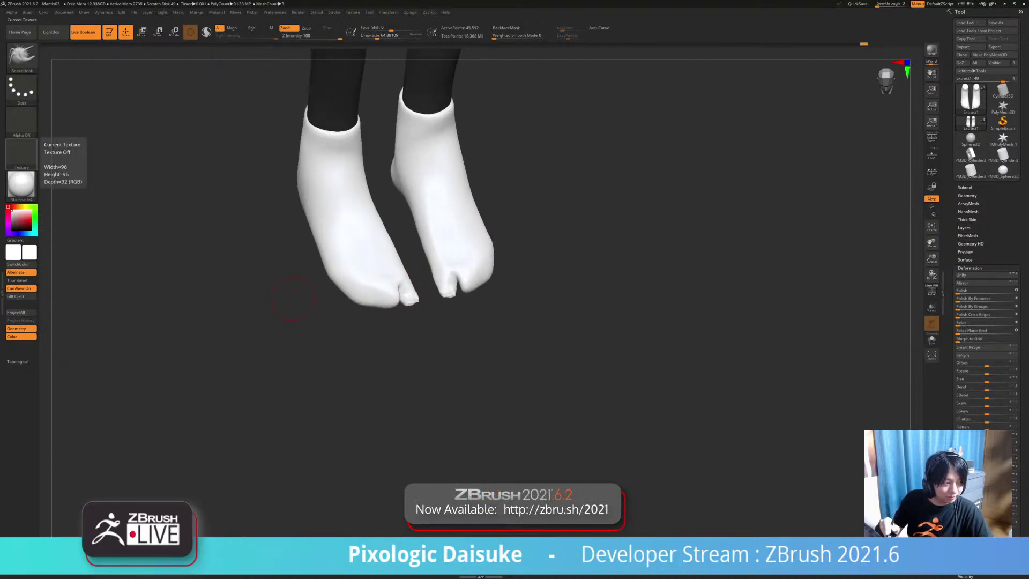
left_click(21, 53)
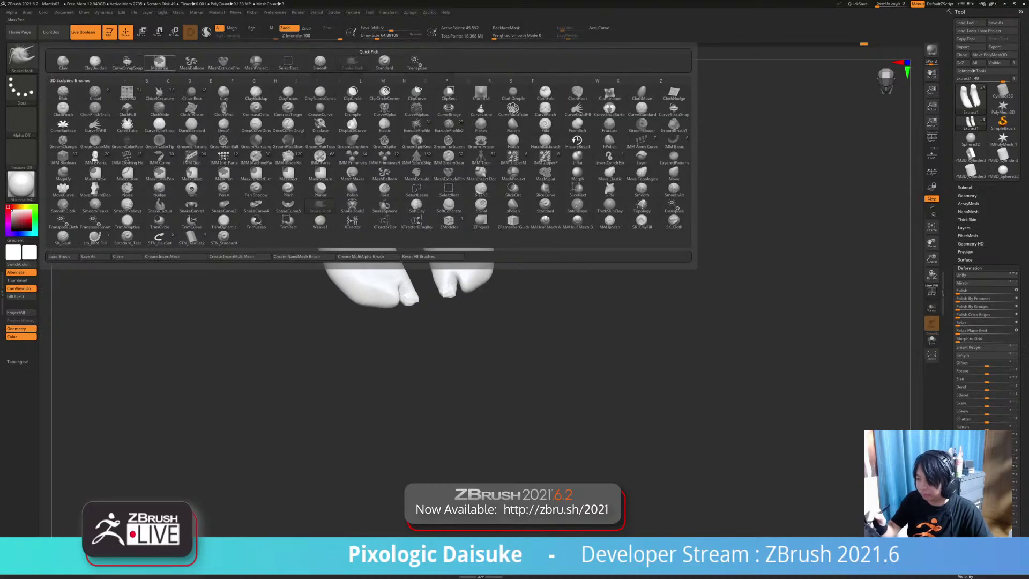
left_click(384, 62)
left_click_drag(376, 37, 371, 37)
right_click_drag(407, 284, 385, 369)
key("b")
key("d")
key("s")
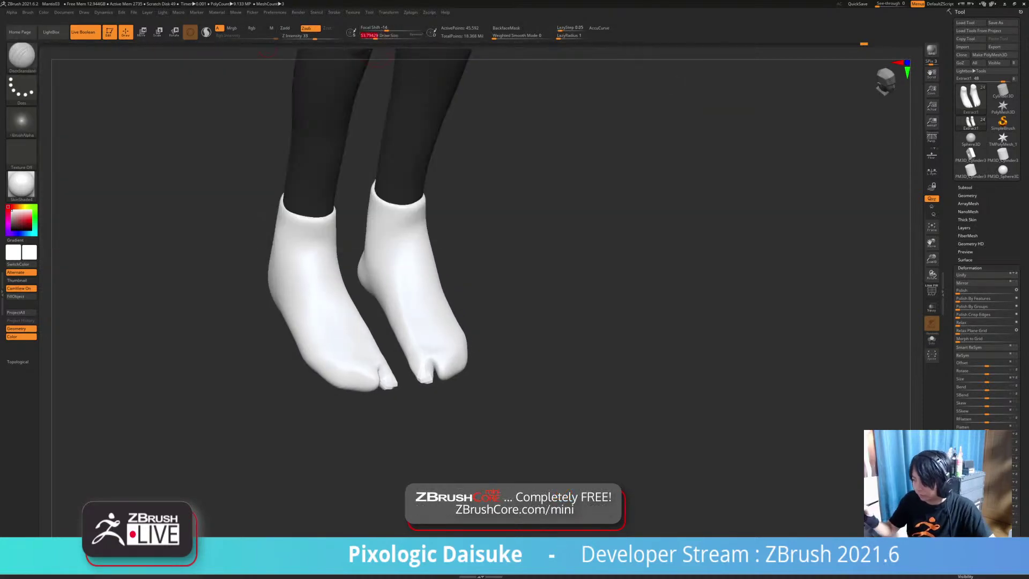
mouse_move(273, 182)
right_mouse_down()
mouse_move(282, 229)
mouse_move(285, 220)
right_mouse_up()
left_click_drag(286, 221, 284, 242)
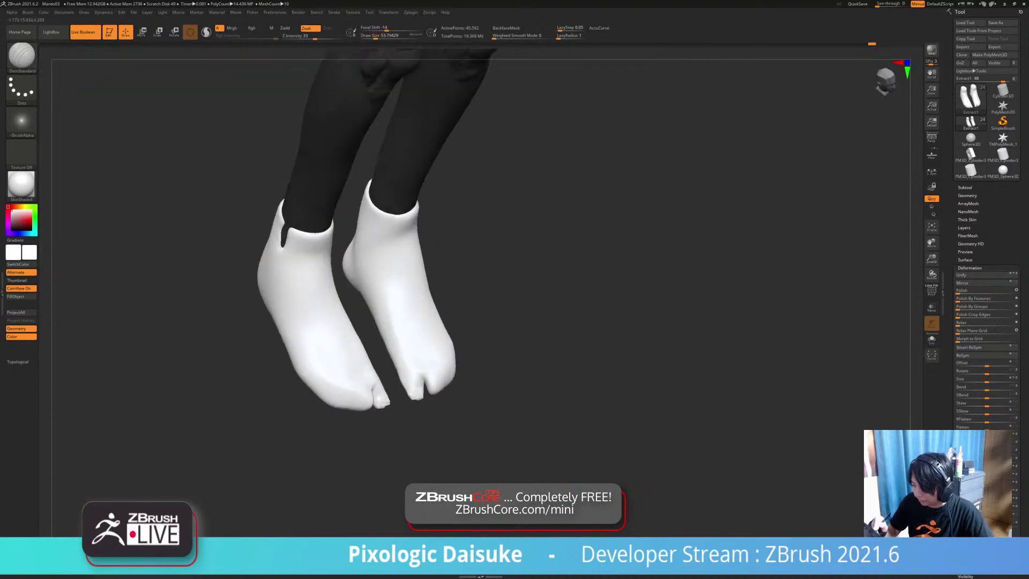
right_click_drag(280, 247, 284, 249)
left_click_drag(284, 250, 290, 286)
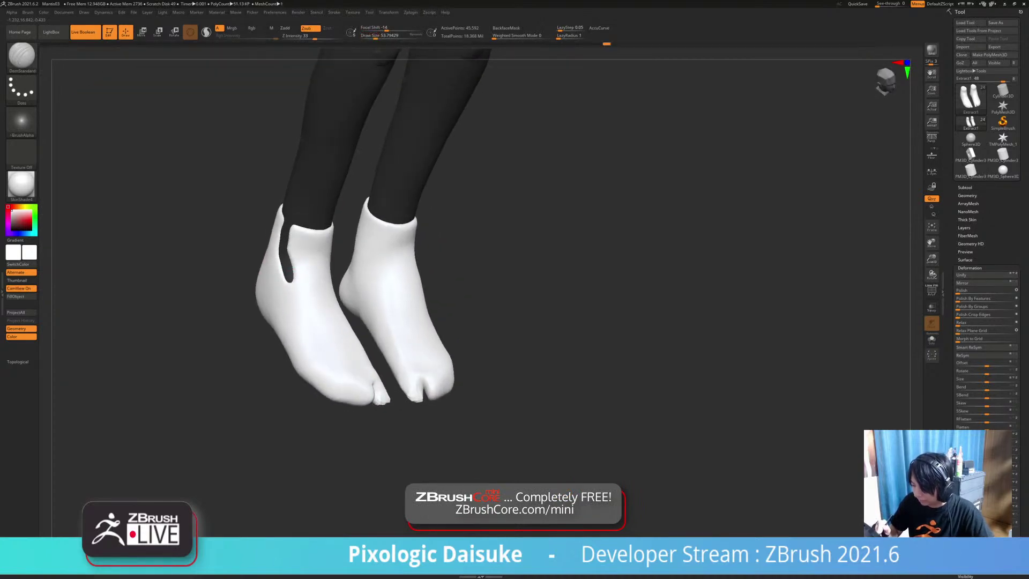
Step: Try carrying the groove across the instep and up the inner ankle, reducing the draw size to about 35
right_click_drag(289, 285, 268, 283)
left_click_drag(292, 280, 338, 275)
right_click_drag(340, 272, 309, 275)
left_click_drag(377, 37, 373, 36)
left_click_drag(330, 214, 337, 257)
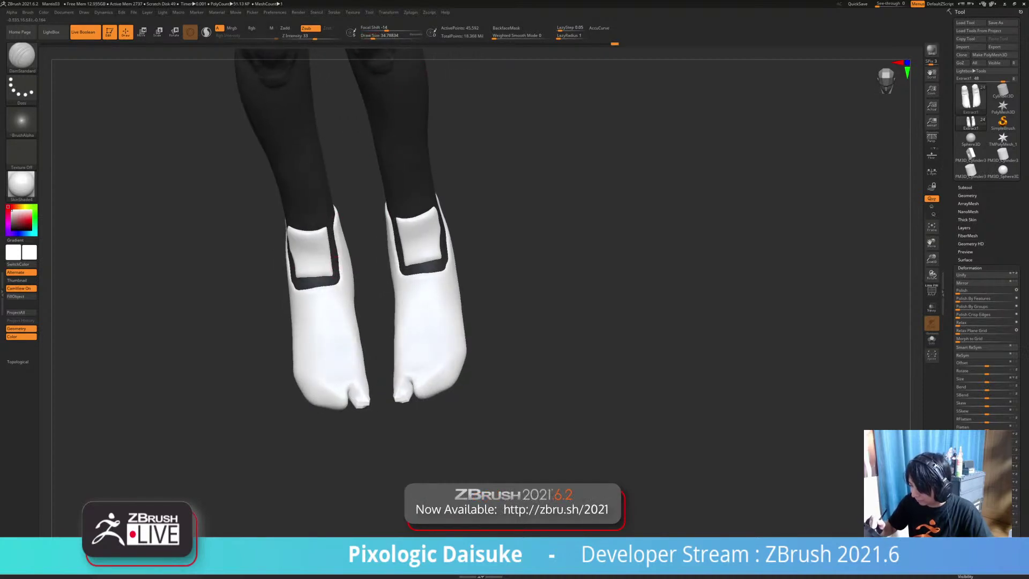
right_click_drag(336, 268, 301, 244)
key("ctrl+z")
mouse_move(339, 282)
right_mouse_down()
mouse_move(348, 254)
mouse_move(370, 262)
right_mouse_up()
Step: Try filling the instep groove with ClayBuildup, smoothing it and building up the inner ankle edge
left_click(21, 57)
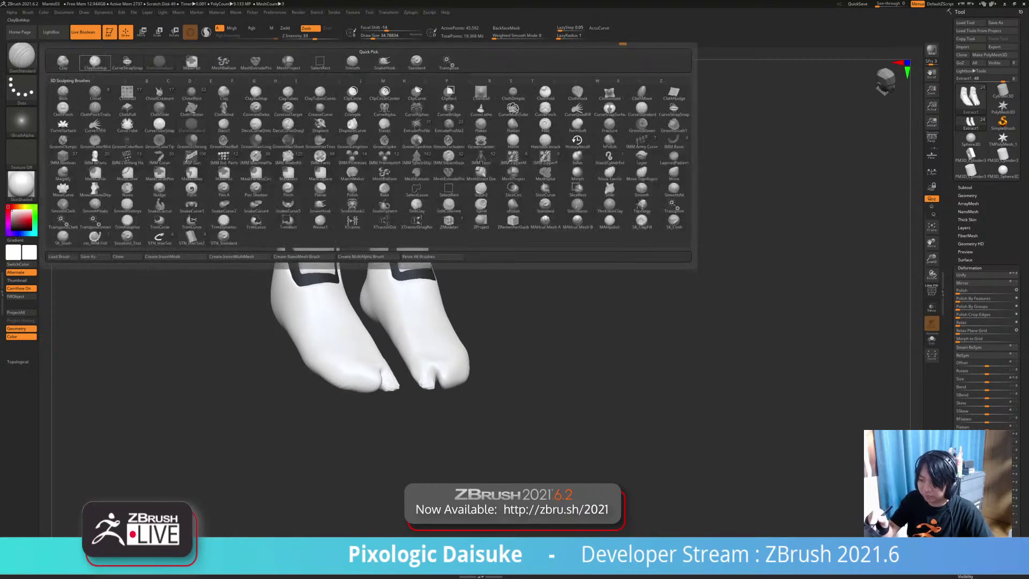
left_click(95, 62)
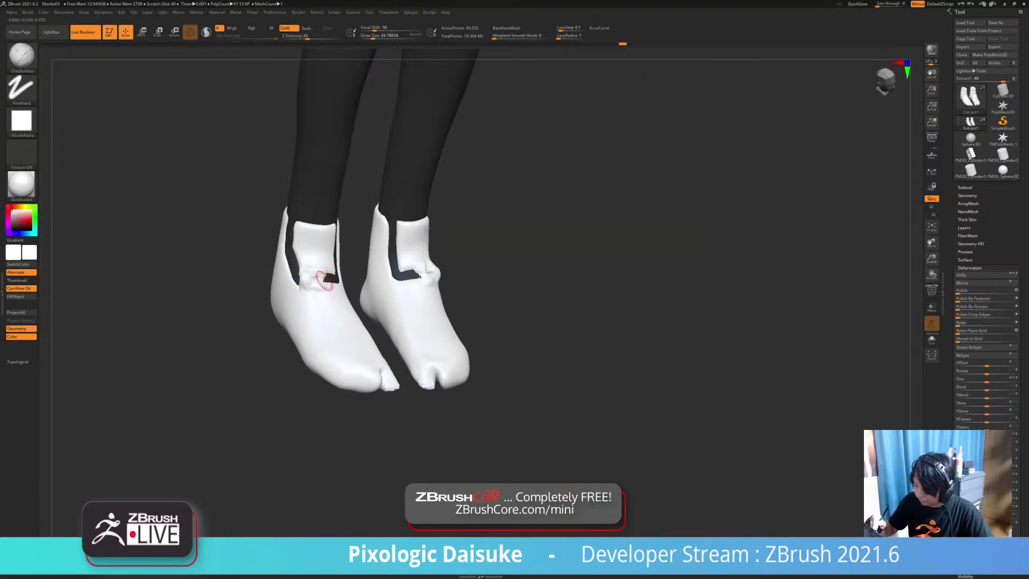
right_click_drag(324, 278, 328, 274)
key("shift")
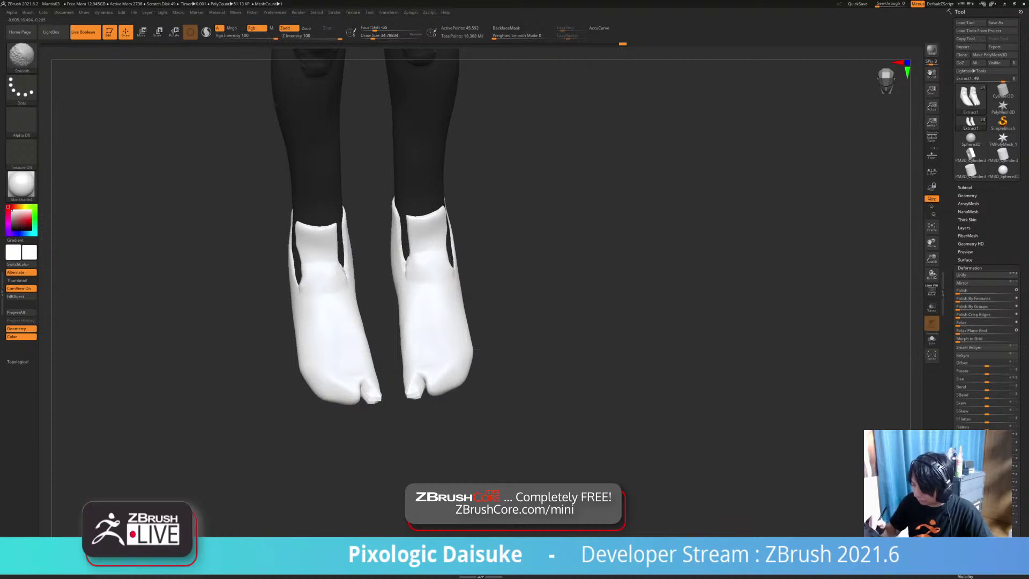
left_click_drag(333, 225, 340, 265)
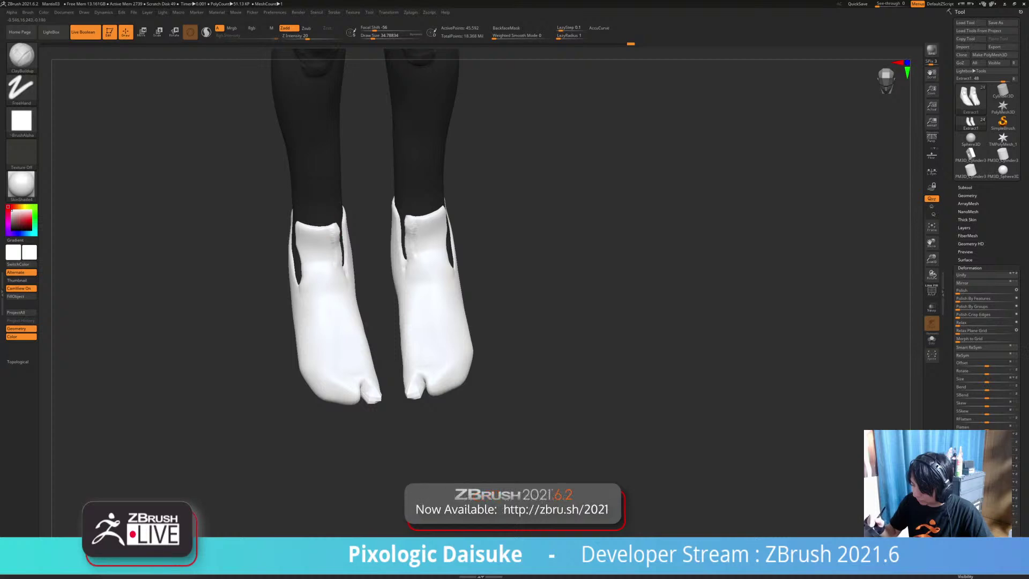
right_click_drag(340, 266, 316, 264)
key("shift")
Step: Undo the ankle grooves and the clay fill on both foot coverings
key("ctrl+z")
key("ctrl+z")
key("ctrl+z")
key("ctrl+z")
key("ctrl+z")
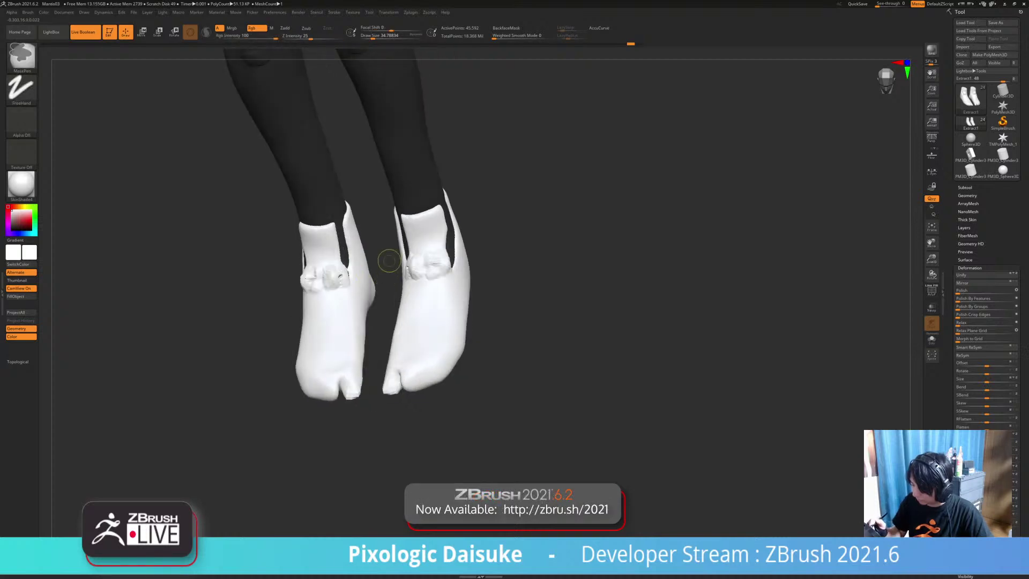
key("ctrl+z")
key("ctrl+z")
key("ctrl+z")
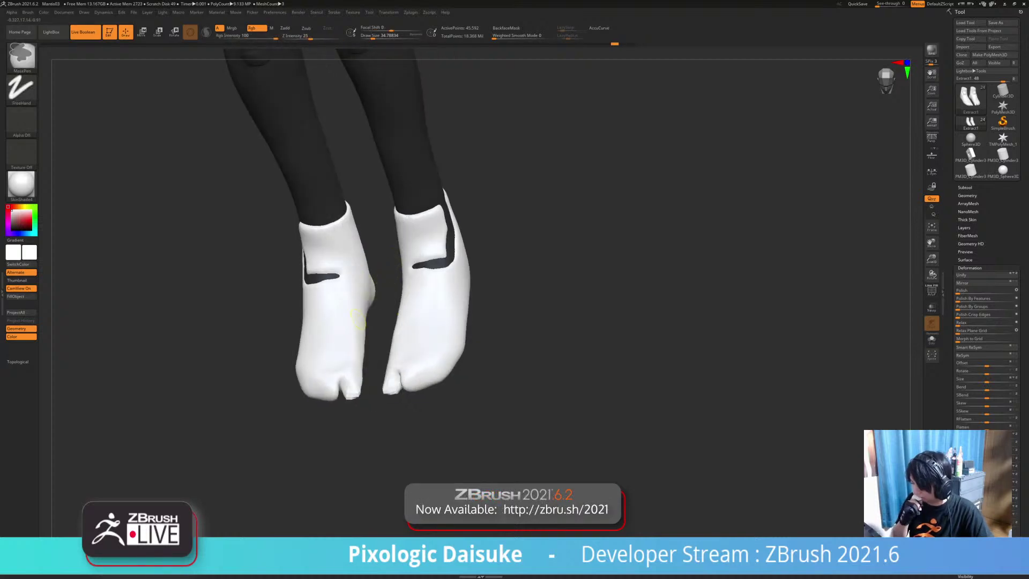
key("ctrl+z")
right_click_drag(358, 320, 429, 321)
key("ctrl+z")
key("ctrl+z")
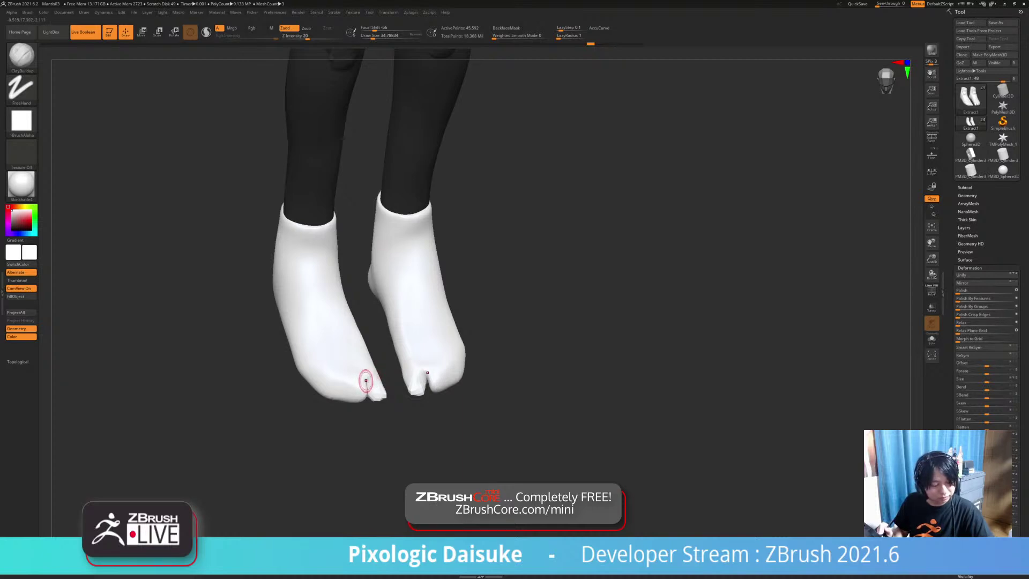
Step: Build up the sole beneath the big toe with ClayBuildup and smooth it
left_click_drag(420, 429, 482, 343)
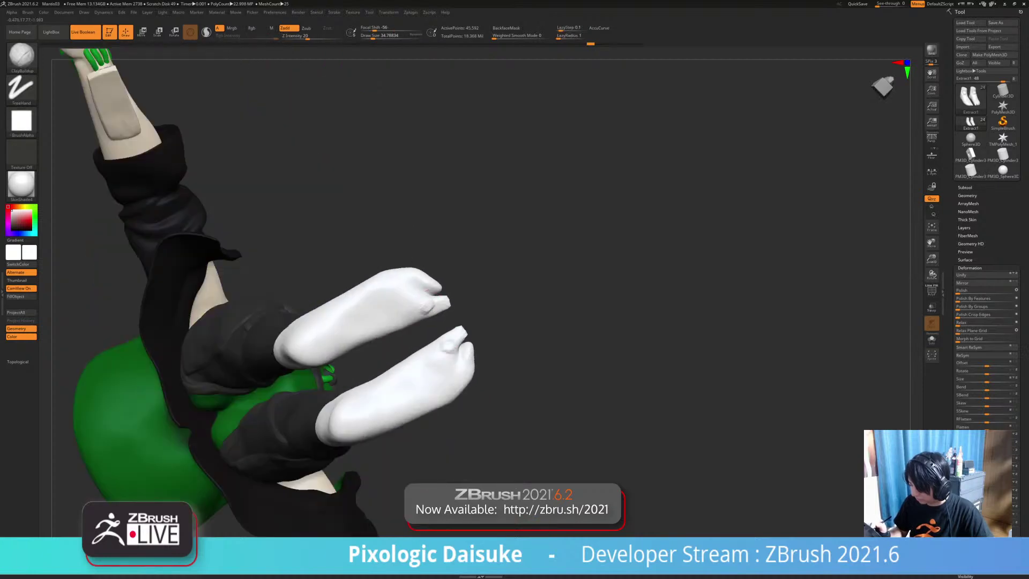
mouse_move(424, 310)
left_mouse_down()
mouse_move(404, 322)
mouse_move(430, 308)
mouse_move(415, 314)
left_mouse_up()
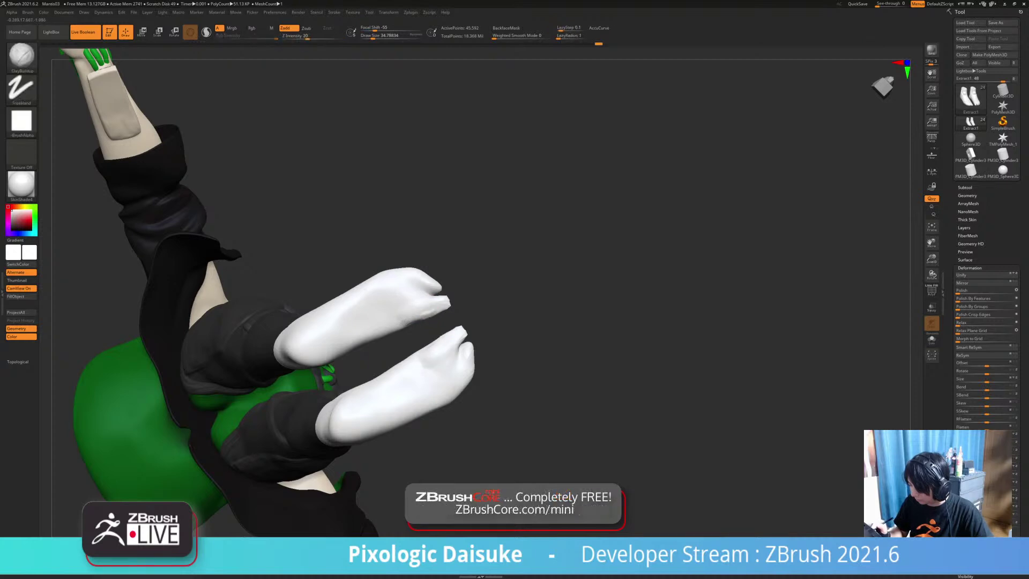
key("shift")
mouse_move(525, 279)
left_mouse_down()
mouse_move(535, 397)
mouse_move(461, 399)
mouse_move(501, 352)
left_mouse_up()
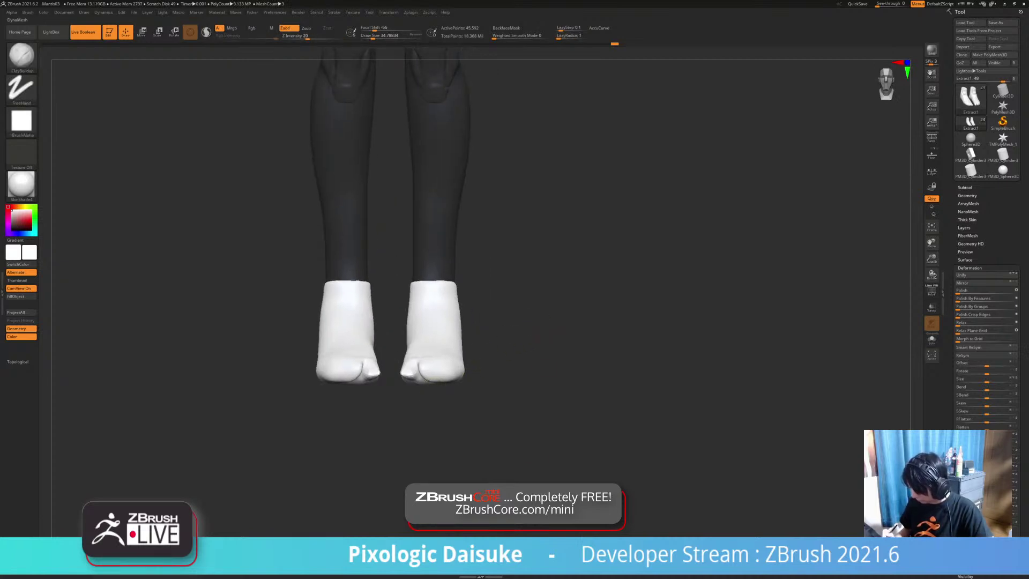
Step: Remesh the foot coverings with DynaMesh and smooth the big-toe tips
left_click_drag(508, 299, 512, 325, "ctrl")
mouse_move(507, 317)
right_mouse_down("ctrl")
mouse_move(504, 407)
mouse_move(499, 359)
right_mouse_up("ctrl")
left_click_drag(374, 370, 377, 388, "shift")
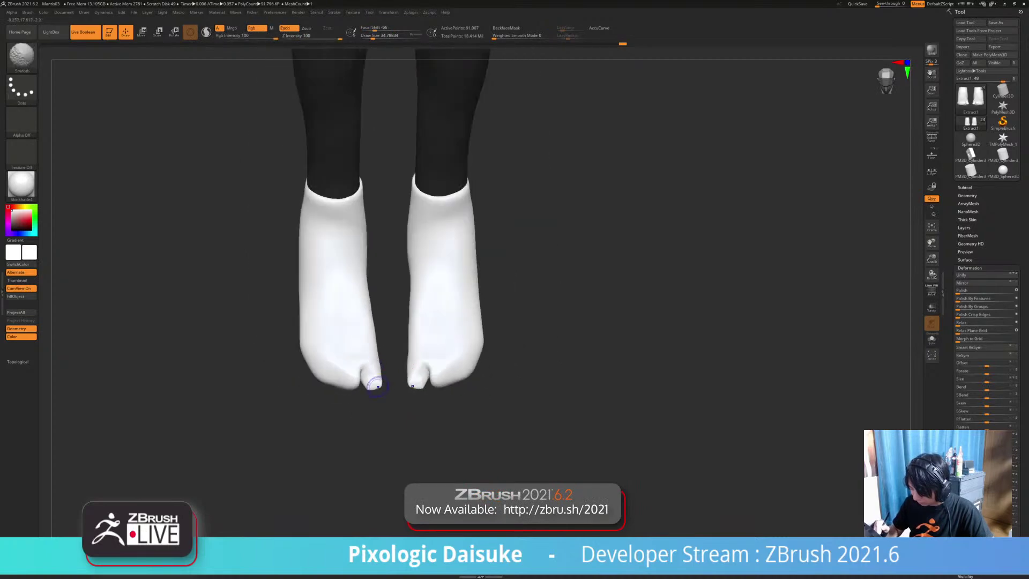
right_click_drag(498, 391, 498, 340, "ctrl")
mouse_move(498, 340)
right_mouse_down()
mouse_move(498, 396)
mouse_move(498, 306)
mouse_move(482, 351)
right_mouse_up()
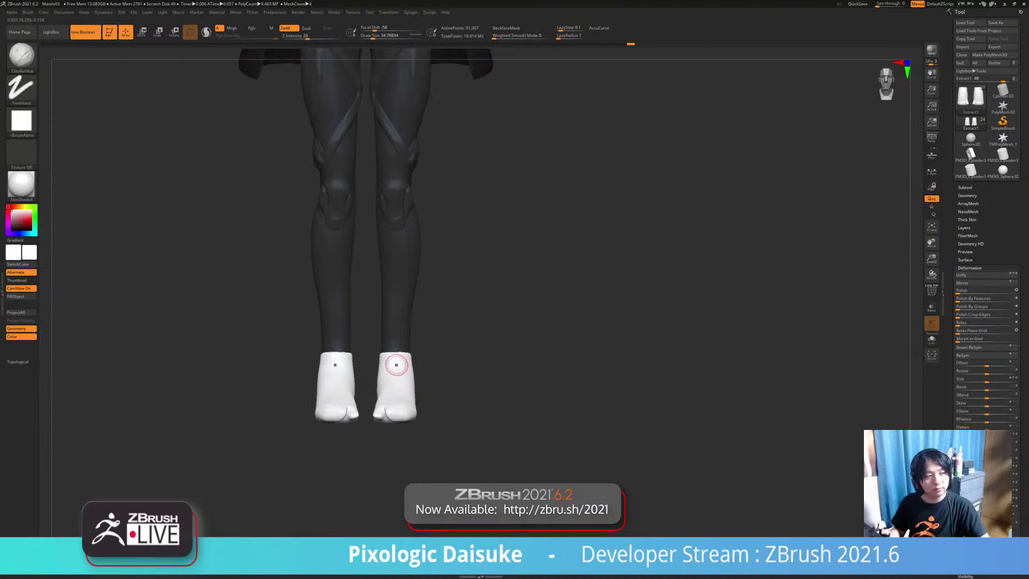
Step: Add a circular mesh patch over each front ankle using the MeshProject brush with the Circle stroke
right_click_drag(389, 341, 389, 321, "ctrl")
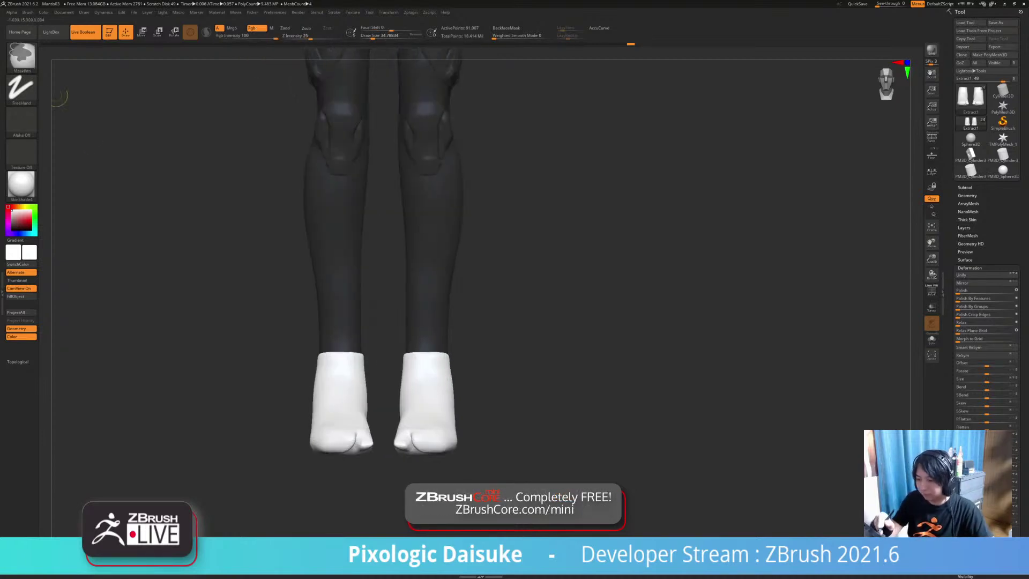
key("ctrl+b")
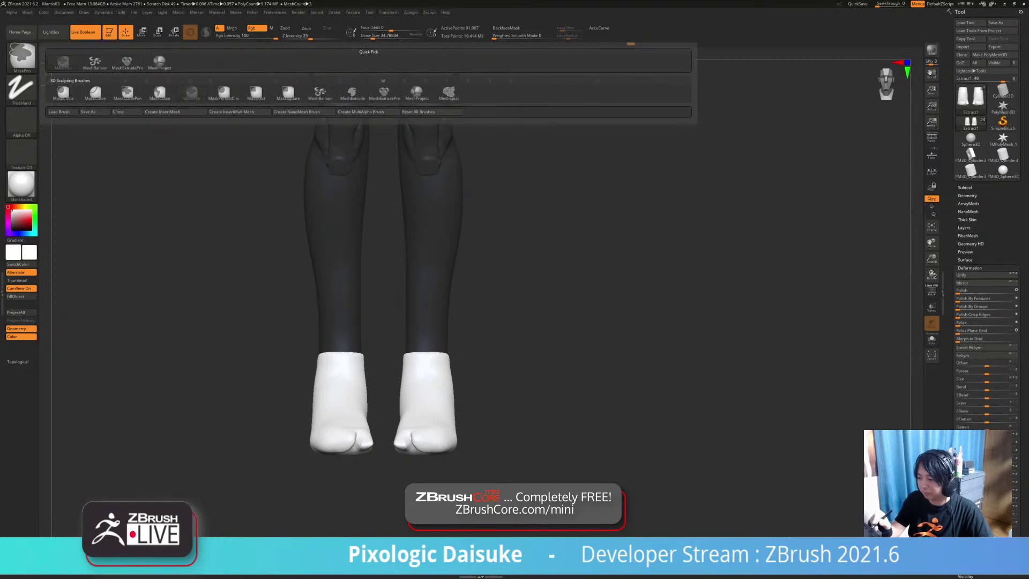
left_click(416, 92)
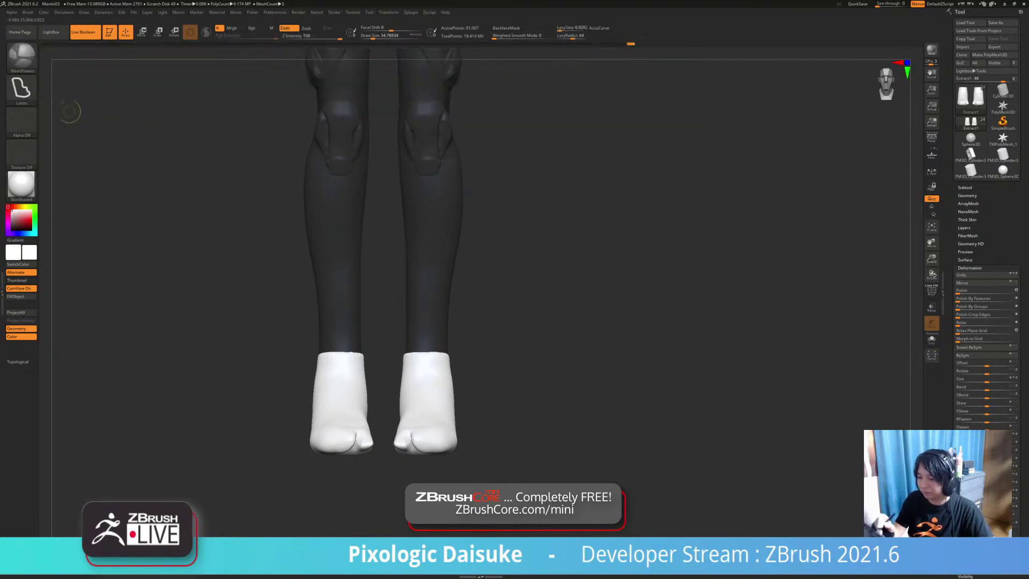
left_click(22, 89)
left_click(62, 111)
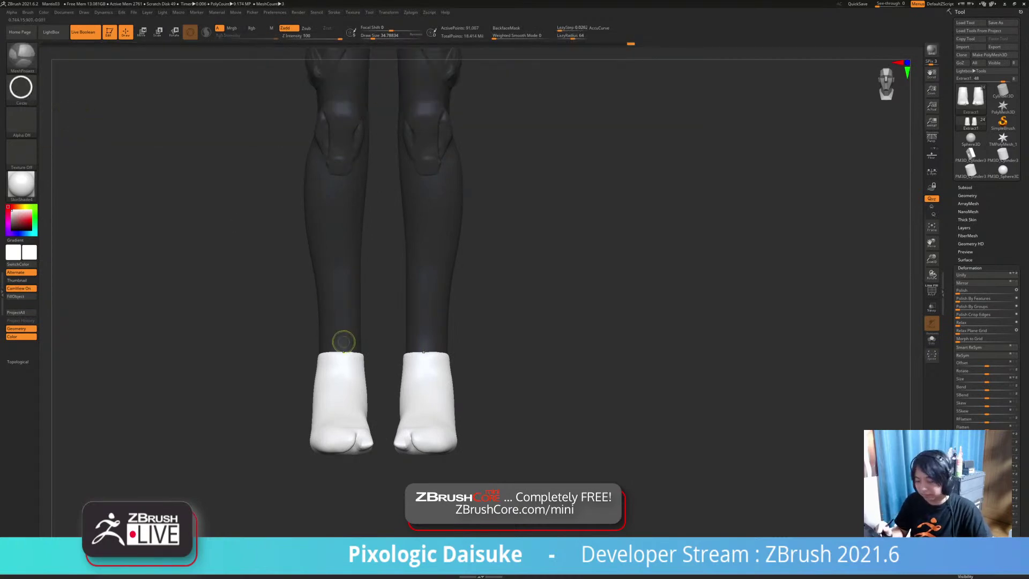
left_click_drag(338, 334, 361, 363, "ctrl")
Step: Switch to the SnakeHook brush and view the new ankle patches from an oblique side
left_click(24, 59)
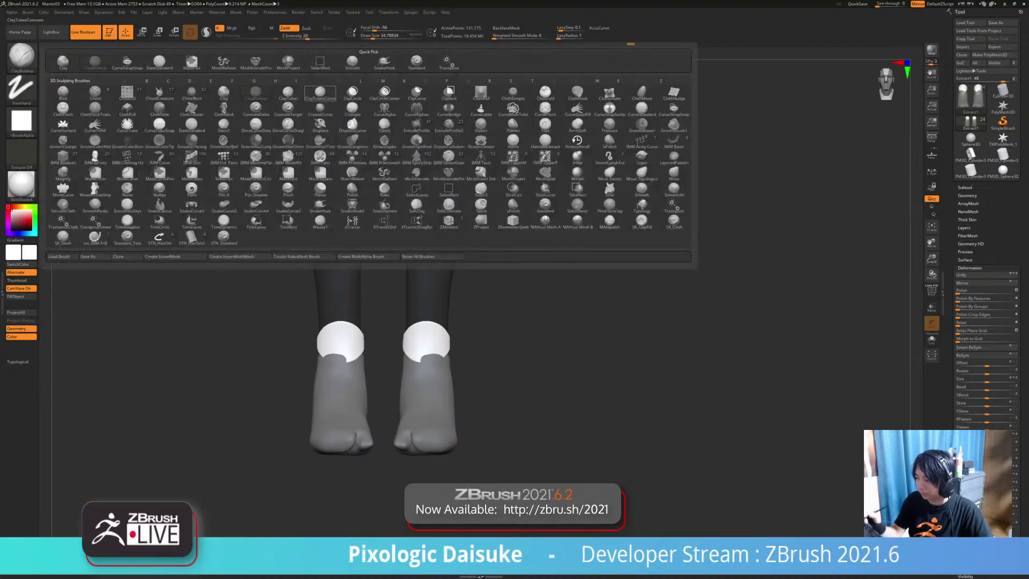
left_click(381, 64)
left_click_drag(477, 204, 547, 205)
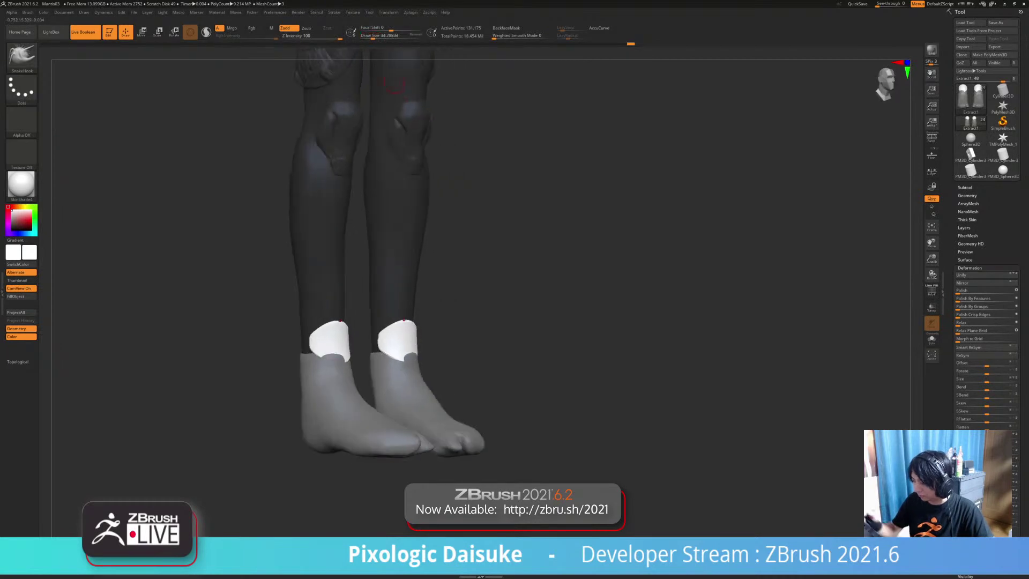
Step: Pull and smooth the edges of the unmasked front ankle flaps with the SnakeHook and Smooth brushes
mouse_move(482, 214)
left_mouse_down()
mouse_move(484, 249)
mouse_move(506, 268)
mouse_move(563, 269)
mouse_move(402, 270)
left_mouse_up()
left_click_drag(370, 365, 363, 358)
right_click_drag(364, 358, 319, 370, "ctrl")
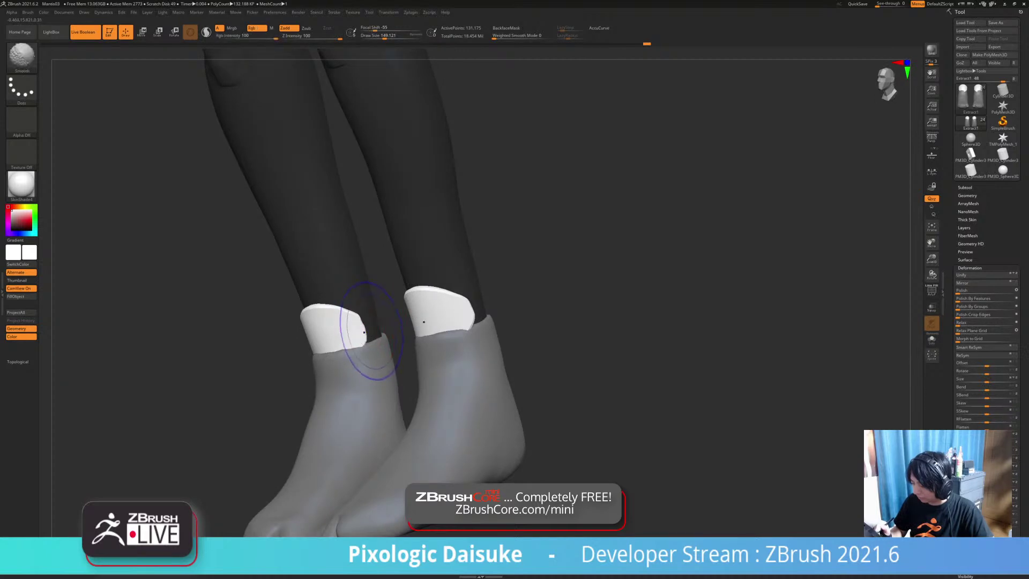
right_click_drag(365, 330, 328, 329)
left_click_drag(366, 323, 362, 324)
mouse_move(300, 364)
right_mouse_down()
mouse_move(350, 370)
mouse_move(367, 414)
right_mouse_up()
right_click_drag(336, 354, 444, 343)
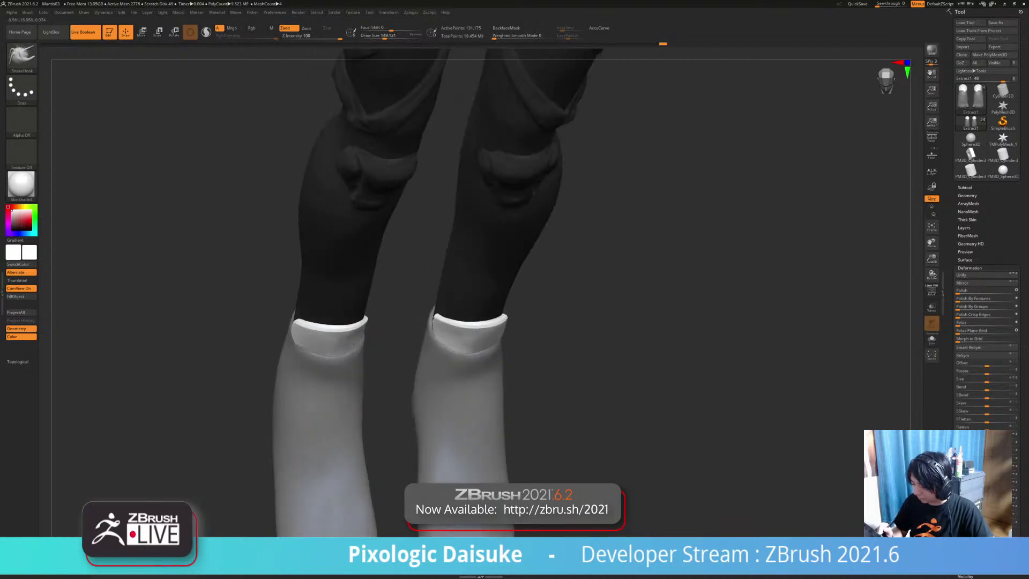
Step: Clear the mask on the footwear, remesh it together with the ankle flaps, and smooth the joint between them
mouse_move(305, 348)
right_mouse_down()
mouse_move(402, 308)
mouse_move(324, 324)
mouse_move(327, 372)
mouse_move(350, 375)
mouse_move(273, 371)
mouse_move(309, 370)
mouse_move(365, 320)
right_mouse_up()
left_click_drag(369, 317, 384, 329, "ctrl")
mouse_move(332, 376)
left_mouse_down("shift")
mouse_move(321, 367)
mouse_move(333, 375)
left_mouse_up("shift")
mouse_move(354, 397)
right_mouse_down()
mouse_move(334, 376)
mouse_move(321, 429)
right_mouse_up()
key("ctrl+z")
left_click_drag(335, 375, 324, 379, "shift")
mouse_move(324, 379)
right_mouse_down("ctrl")
mouse_move(322, 348)
mouse_move(274, 349)
mouse_move(339, 356)
mouse_move(397, 348)
mouse_move(428, 330)
right_mouse_up("ctrl")
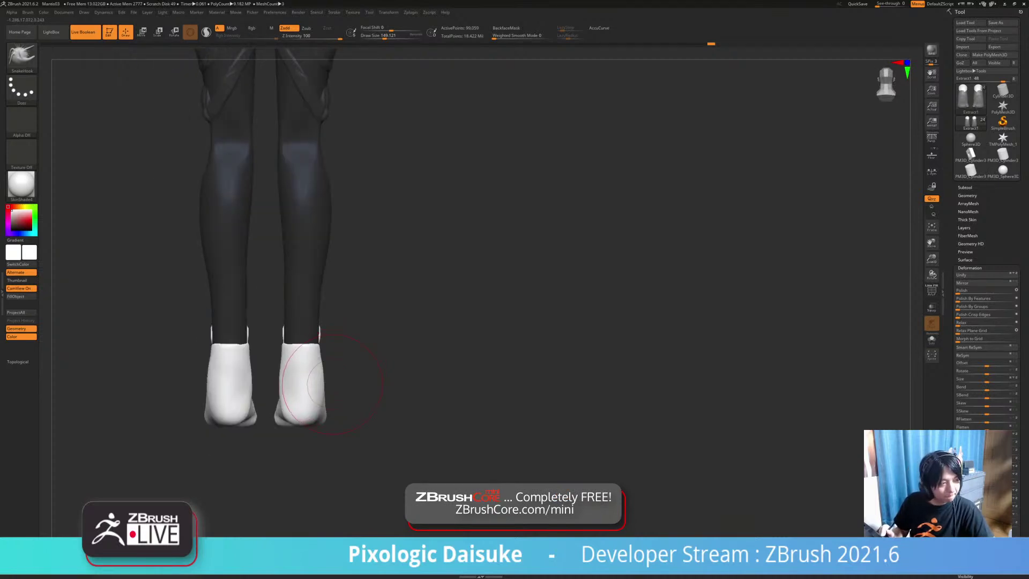
Step: Reshape the rear rim of the footwear's ankle collar with the SnakeHook brush
mouse_move(415, 381)
right_mouse_down()
mouse_move(335, 396)
mouse_move(311, 387)
mouse_move(338, 435)
mouse_move(323, 431)
mouse_move(359, 404)
mouse_move(300, 374)
mouse_move(276, 442)
right_mouse_up()
right_click_drag(352, 390, 311, 375)
mouse_move(355, 321)
right_mouse_down("ctrl")
mouse_move(376, 312)
mouse_move(361, 310)
right_mouse_up("ctrl")
left_click_drag(361, 310, 352, 314)
right_click_drag(332, 315, 351, 314)
left_click_drag(345, 314, 339, 315)
mouse_move(302, 308)
right_mouse_down()
mouse_move(374, 312)
mouse_move(371, 292)
mouse_move(390, 308)
right_mouse_up()
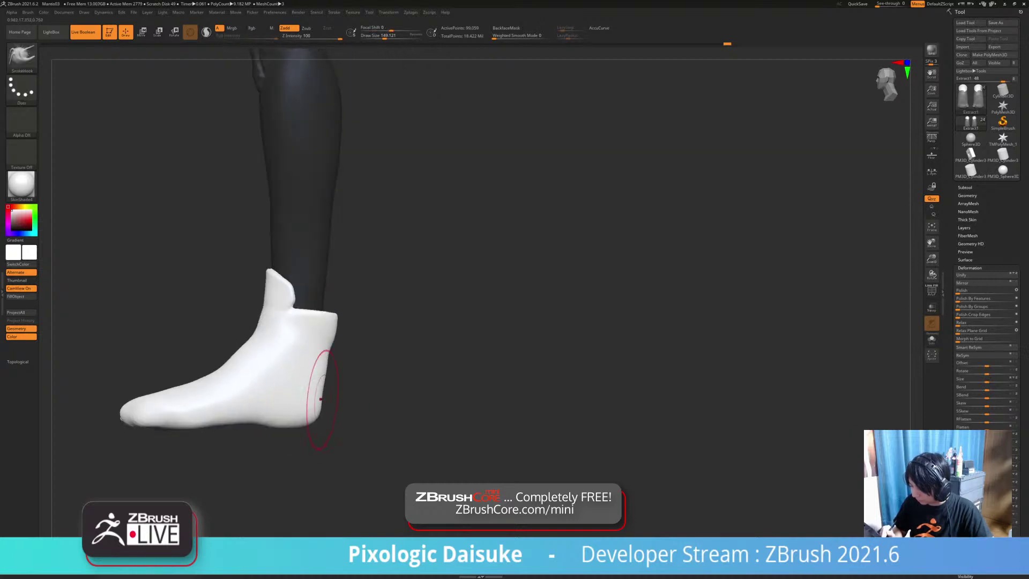
Step: Refine the heel profile with SnakeHook and smooth the side of the foot
mouse_move(327, 384)
right_mouse_down("ctrl")
mouse_move(327, 411)
mouse_move(319, 348)
mouse_move(323, 375)
right_mouse_up("ctrl")
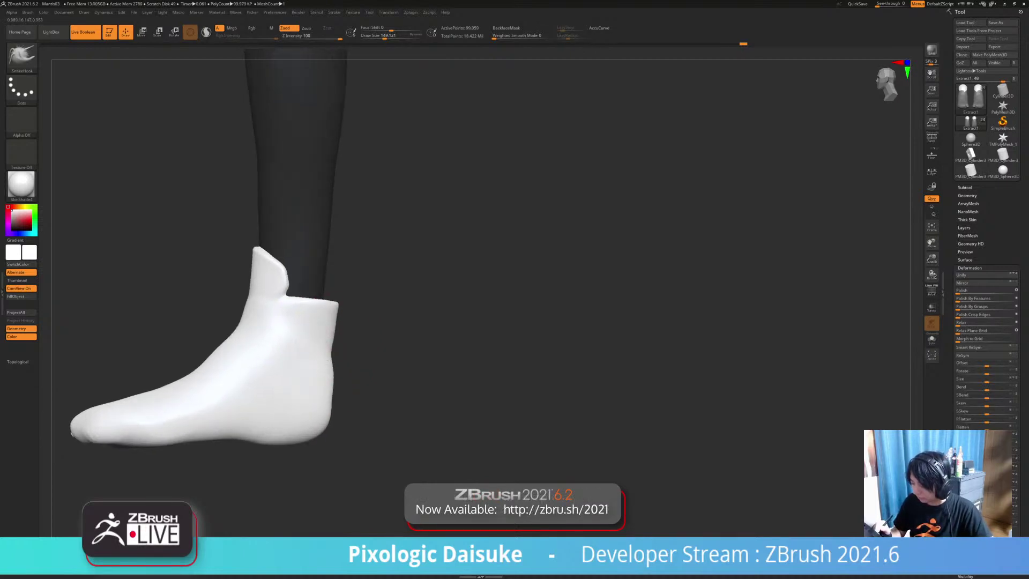
key("shift")
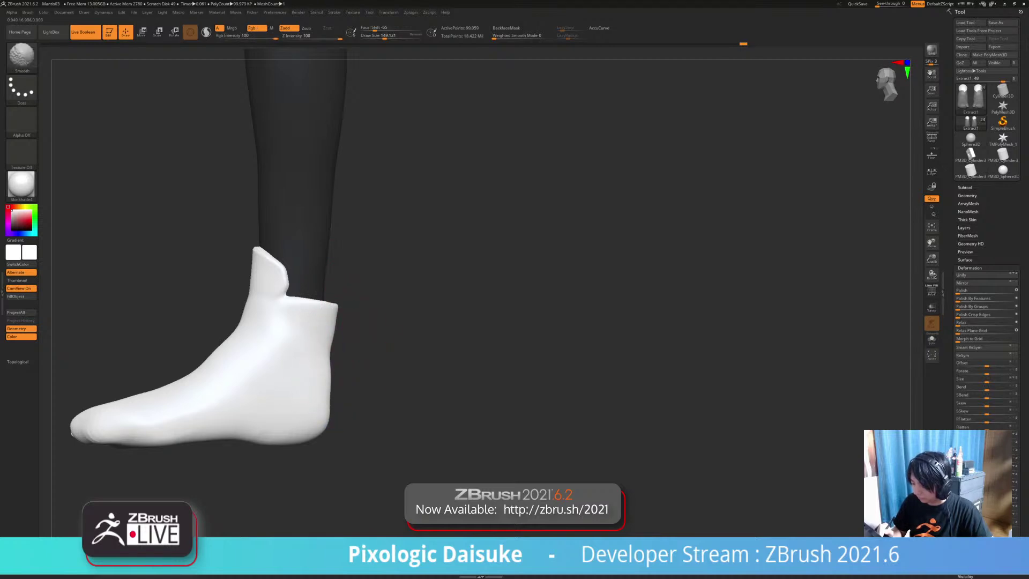
mouse_move(387, 347)
right_mouse_down("ctrl")
mouse_move(387, 300)
mouse_move(407, 324)
right_mouse_up("ctrl")
left_click_drag(241, 399, 289, 399, "shift")
right_click_drag(396, 321, 428, 364)
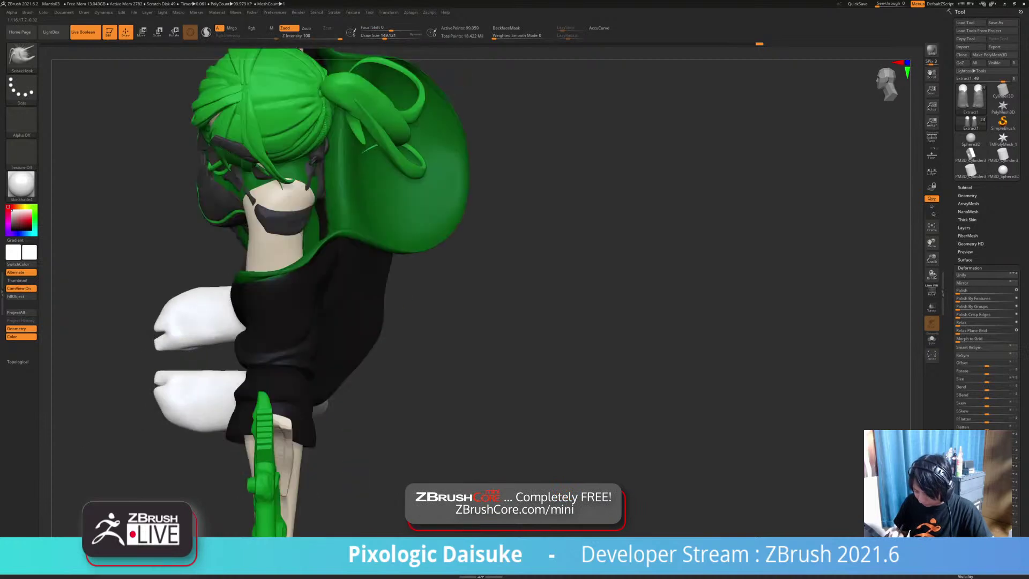
Step: Smooth the toe split and pull the toe tips into shape
right_click_drag(407, 322, 424, 323)
right_click_drag(187, 348, 190, 375, "ctrl")
mouse_move(195, 347)
left_mouse_down("shift")
mouse_move(217, 328)
mouse_move(181, 364)
mouse_move(198, 351)
left_mouse_up("shift")
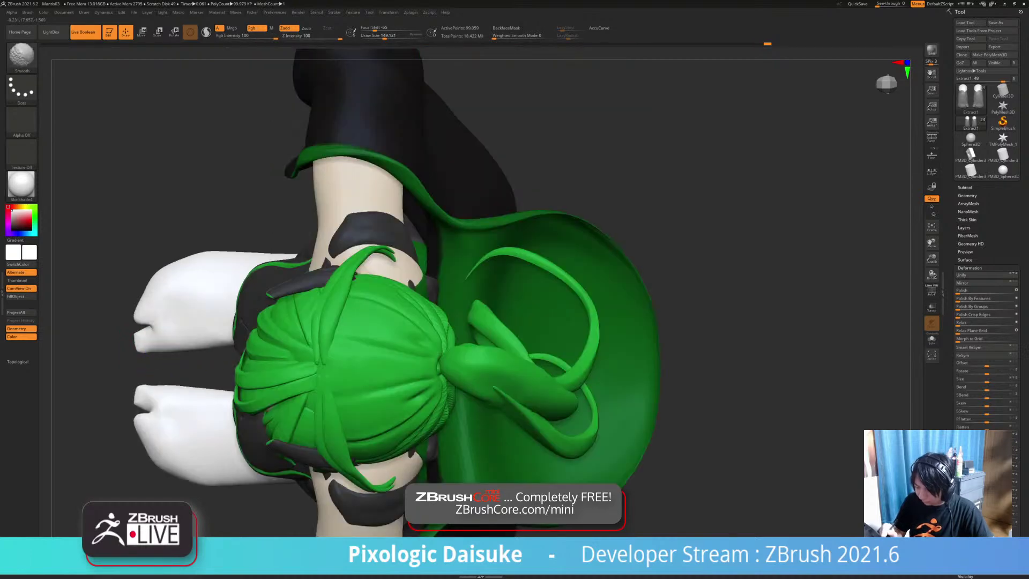
right_click_drag(195, 360, 201, 329, "alt")
left_click_drag(203, 314, 199, 322)
mouse_move(211, 369)
right_mouse_down("ctrl")
mouse_move(229, 351)
mouse_move(235, 300)
mouse_move(252, 322)
mouse_move(252, 377)
mouse_move(219, 359)
mouse_move(252, 366)
right_mouse_up("ctrl")
Step: Carve a notch between the front flap and heel collar at the ankle's side using DamStandard at draw size about 54
left_click(22, 57)
left_click(96, 60)
left_click(379, 37)
right_click_drag(240, 339, 244, 396, "ctrl")
key("b")
key("d")
key("s")
left_click(376, 37)
left_click_drag(232, 353, 240, 381)
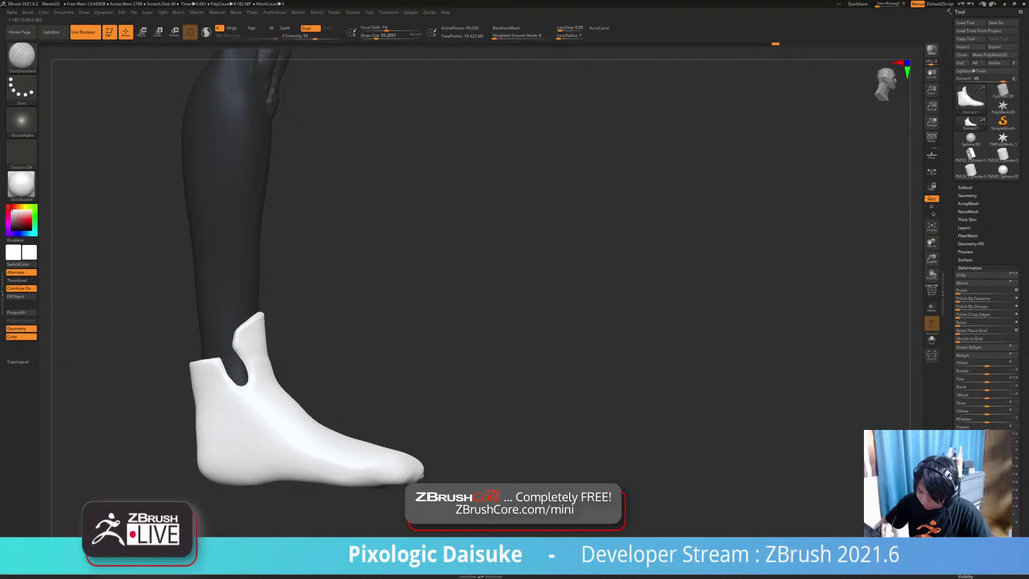
Step: Carve the matching notch on the opposite side of the ankle with DamStandard
key("shift")
right_click_drag(232, 341, 341, 343)
mouse_move(342, 343)
left_mouse_down()
mouse_move(343, 364)
mouse_move(334, 315)
mouse_move(338, 366)
mouse_move(349, 343)
left_mouse_up()
right_click_drag(349, 343, 383, 346)
right_click_drag(383, 345, 338, 304, "alt")
Step: Define the split between the big toe and the other toes, and smooth the surrounding forefoot surface
mouse_move(377, 481)
right_mouse_down()
mouse_move(450, 481)
mouse_move(398, 477)
mouse_move(391, 517)
right_mouse_up()
left_click_drag(266, 429, 268, 431, "shift")
right_click_drag(294, 456, 299, 484)
left_click_drag(276, 429, 260, 448, "shift")
right_click_drag(294, 457, 308, 482)
left_click_drag(334, 429, 338, 446)
left_click_drag(335, 431, 328, 448, "shift")
right_click_drag(304, 443, 311, 447)
Step: Reselect the DamStandard brush and undo the last stroke
key("b")
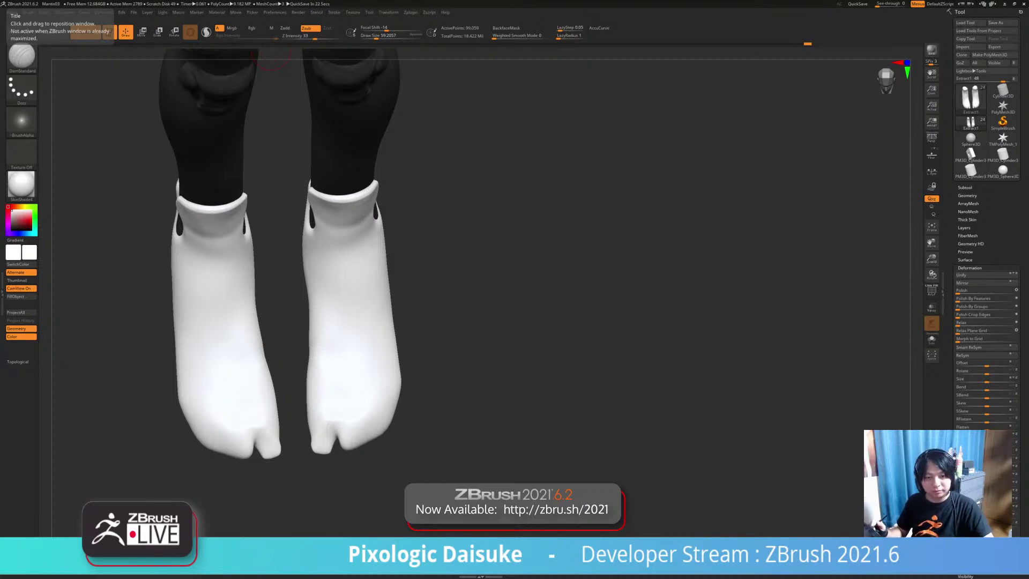
left_click_drag(424, 365, 369, 324)
mouse_move(515, 268)
left_mouse_down()
mouse_move(433, 254)
mouse_move(541, 263)
left_mouse_up()
key("b")
key("d")
key("s")
key("ctrl+z")
Step: Carve a groove around the lower edge of the front ankle flap, linking both side notches, with DamStandard at draw size about 23
mouse_move(326, 274)
right_mouse_down()
mouse_move(332, 263)
mouse_move(374, 259)
mouse_move(397, 291)
mouse_move(389, 314)
right_mouse_up()
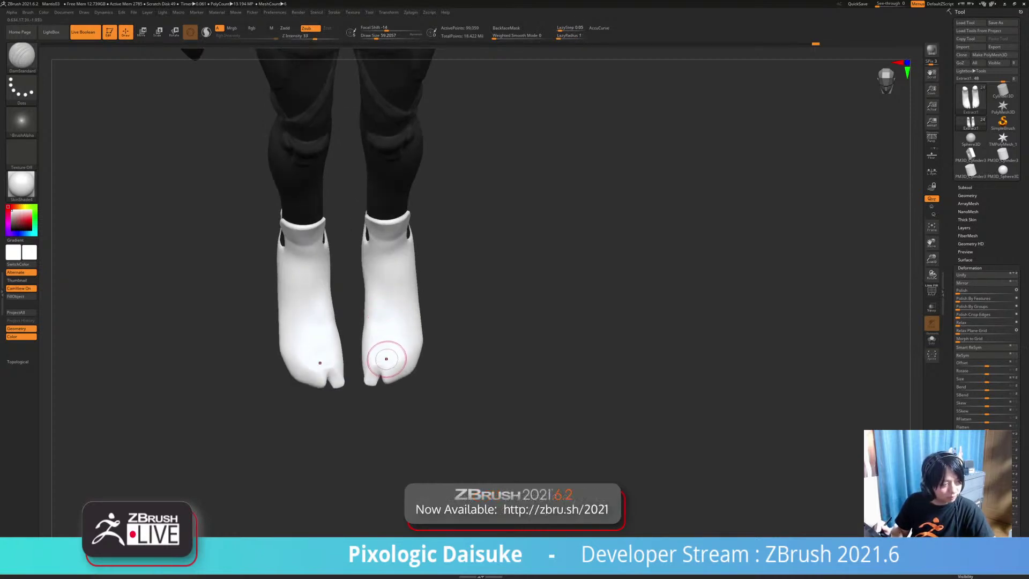
right_click_drag(375, 352, 370, 326)
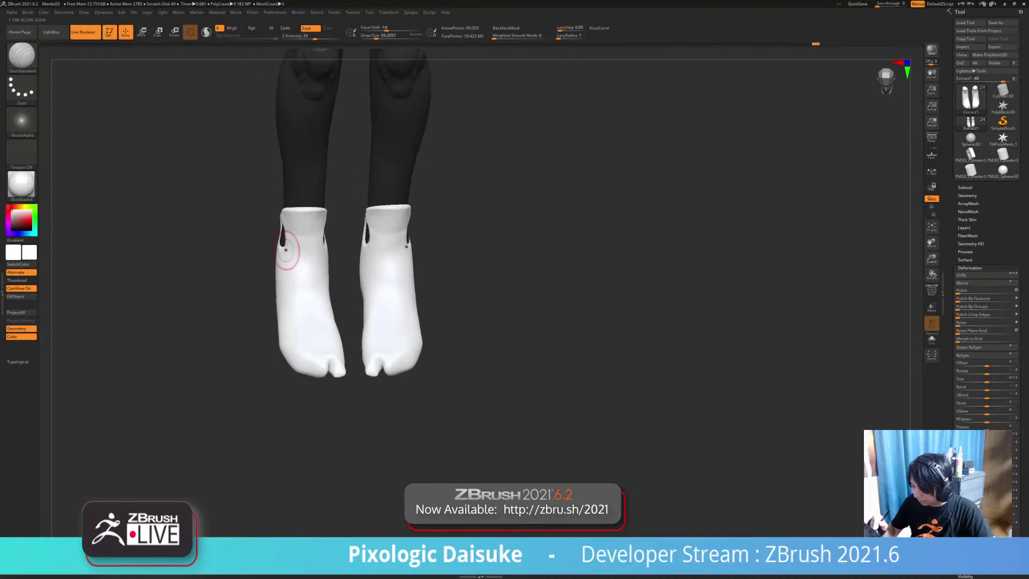
left_click(370, 36)
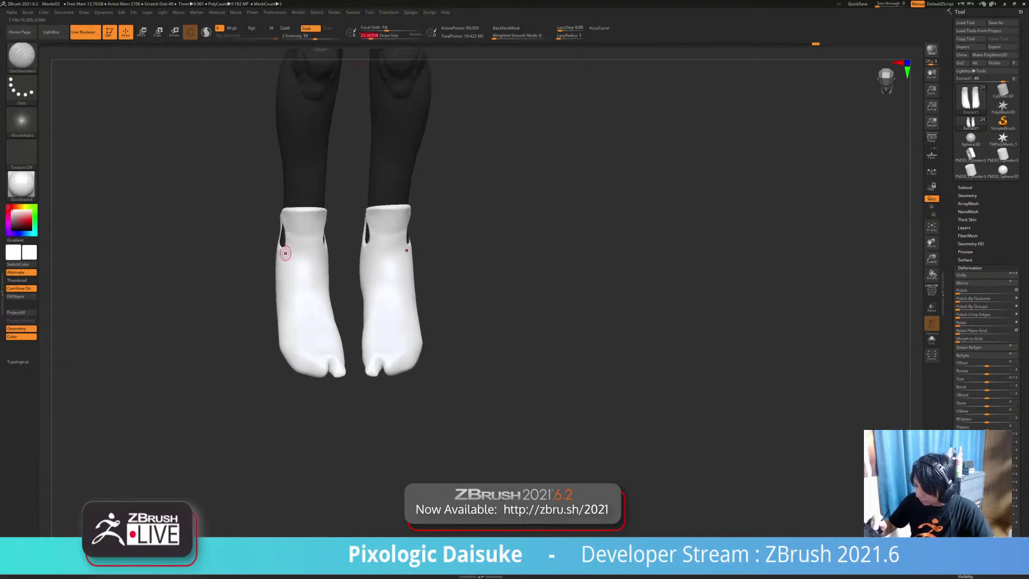
right_click_drag(320, 272, 326, 240)
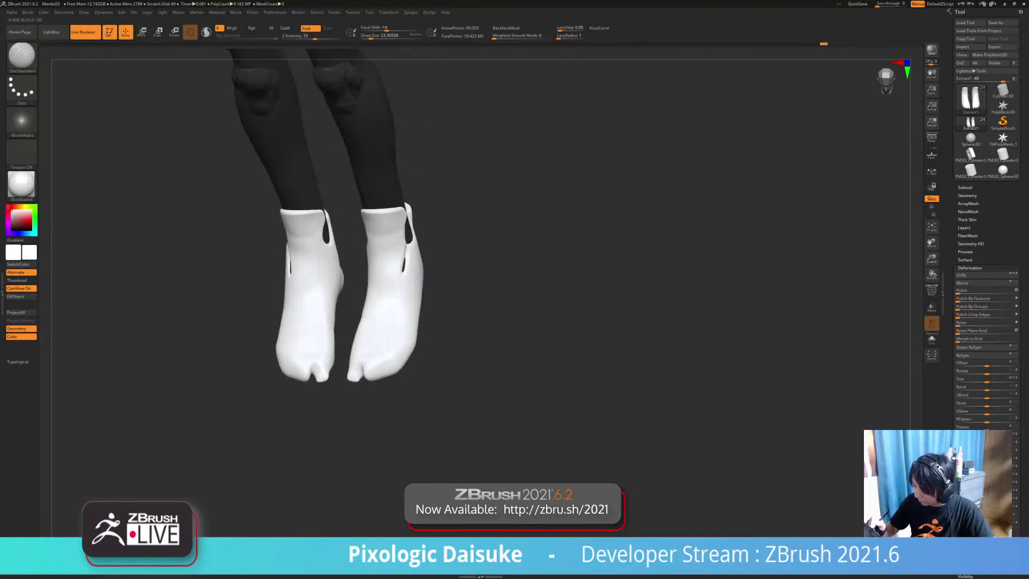
mouse_move(290, 274)
left_mouse_down()
mouse_move(323, 278)
mouse_move(325, 256)
left_mouse_up()
mouse_move(285, 272)
right_mouse_down()
mouse_move(298, 277)
mouse_move(336, 252)
mouse_move(321, 240)
mouse_move(288, 279)
mouse_move(335, 274)
right_mouse_up()
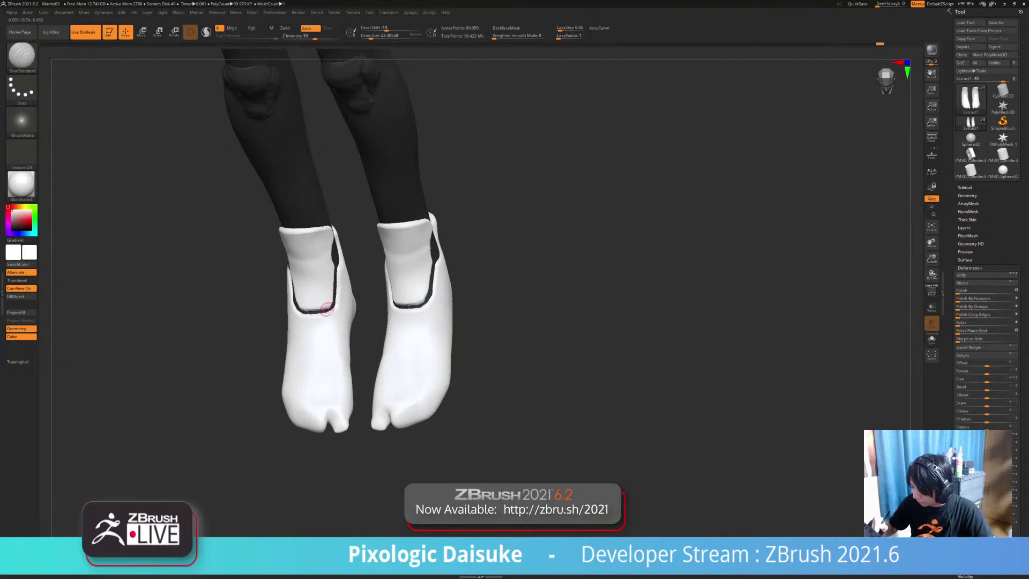
right_click_drag(331, 304, 450, 340)
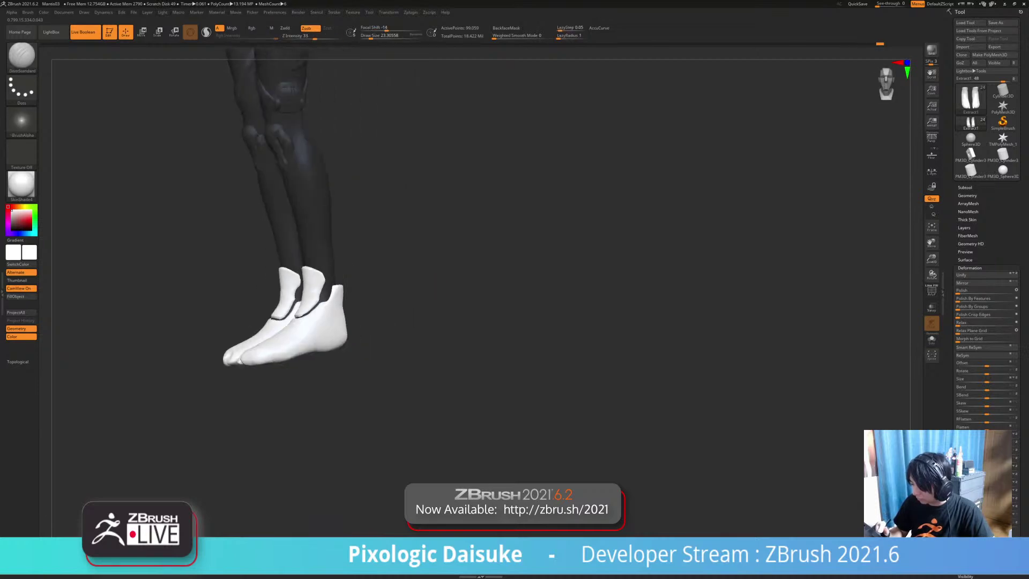
right_click_drag(293, 330, 334, 378)
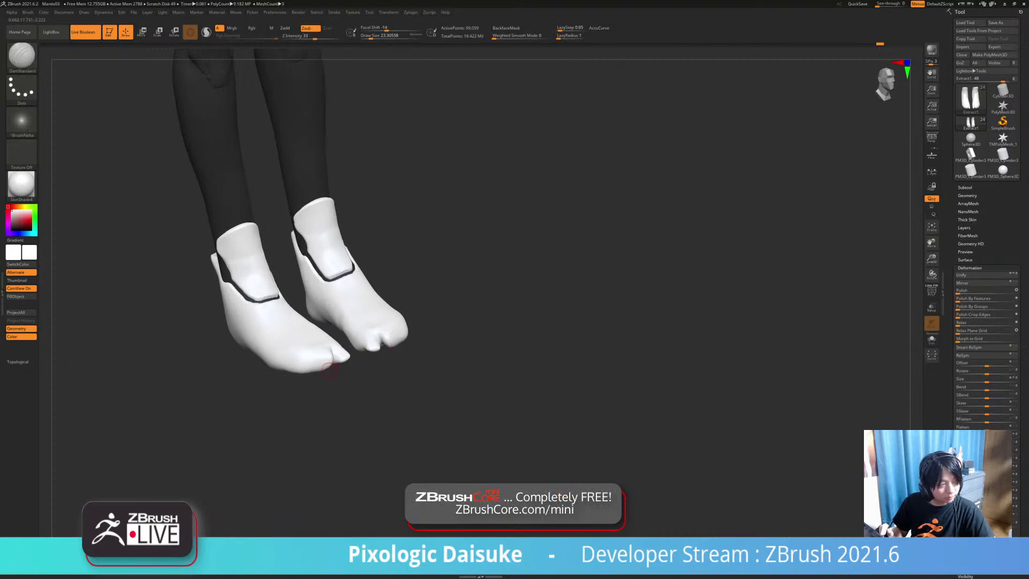
Step: Build up the underside of the big toes using ClayBuildup at draw size about 51 with BackfaceMask enabled
mouse_move(329, 369)
right_mouse_down()
mouse_move(316, 265)
mouse_move(328, 206)
right_mouse_up()
left_click(375, 37)
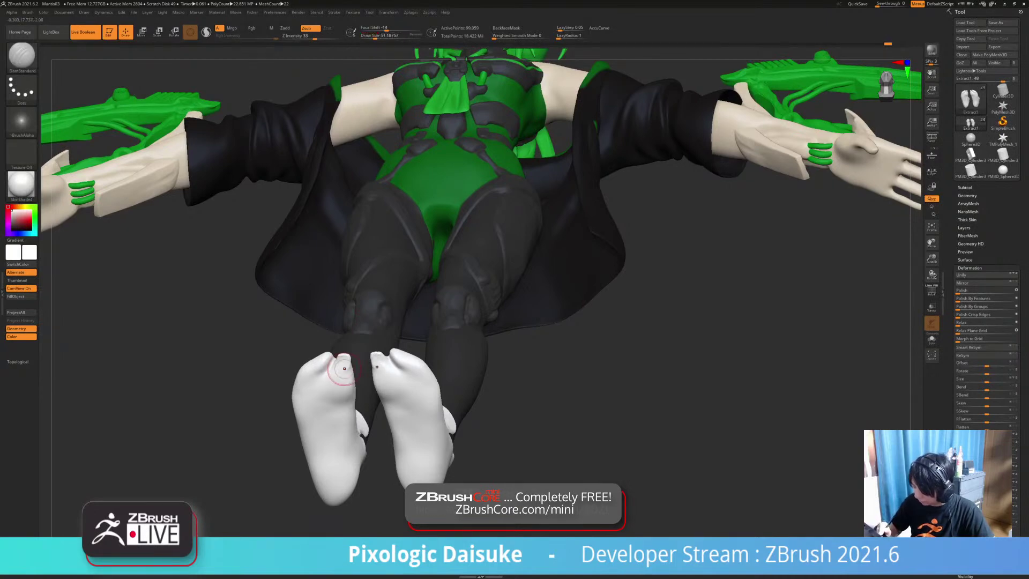
key("b")
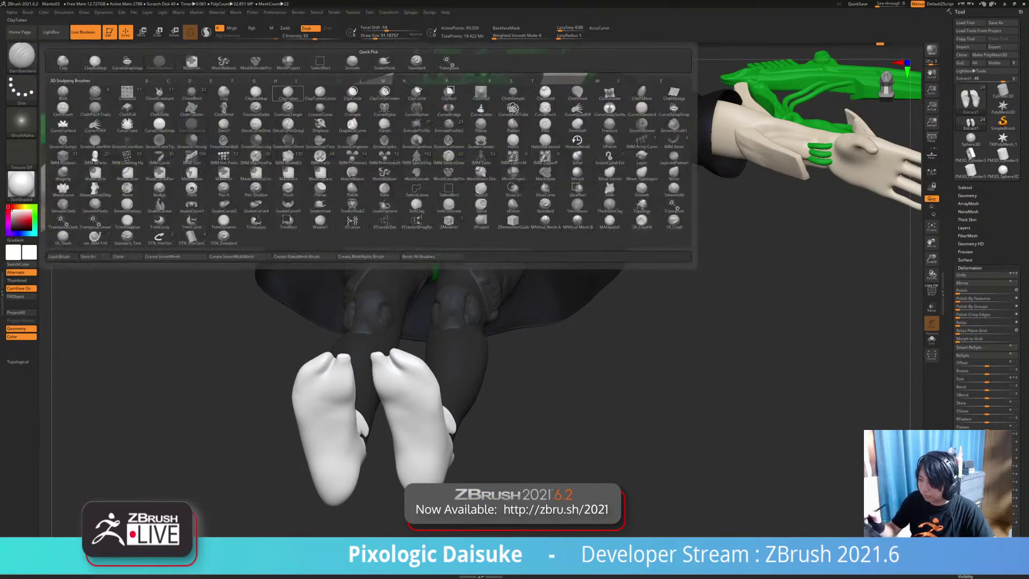
key("c")
key("b")
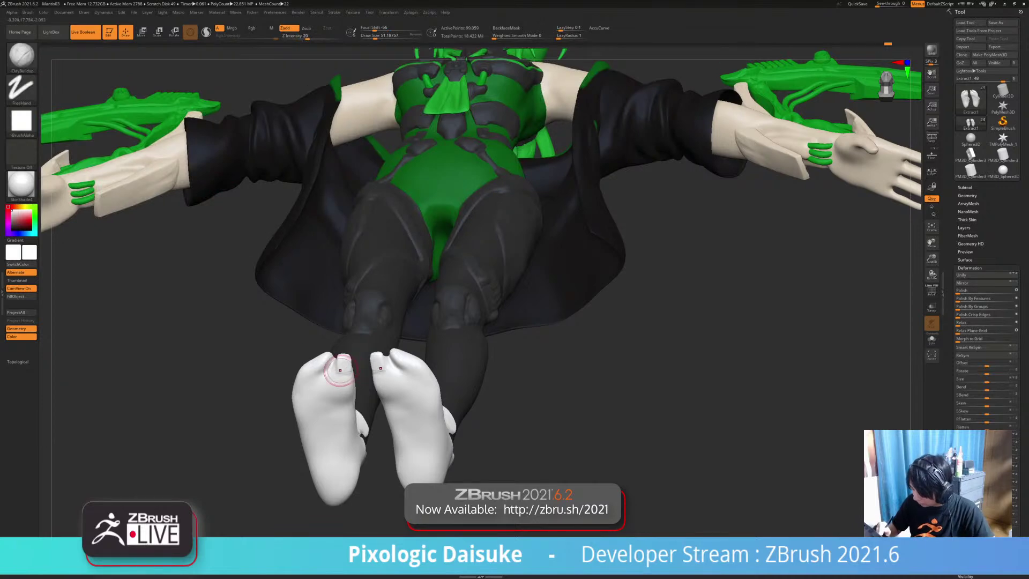
left_click(506, 27)
left_click_drag(341, 362, 344, 367)
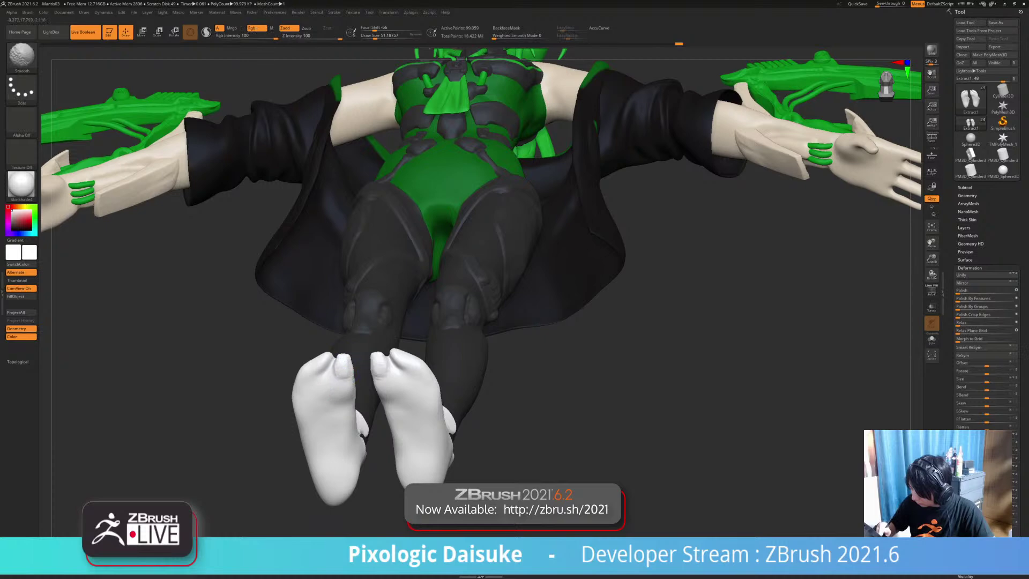
Step: Add volume to the inner side of the soles with ClayBuildup, undoing and redoing the stroke
mouse_move(514, 386)
left_mouse_down()
mouse_move(605, 472)
mouse_move(562, 497)
mouse_move(542, 474)
left_mouse_up()
left_click_drag(541, 391, 505, 475)
left_click_drag(375, 428, 370, 454)
key("ctrl+z")
left_click_drag(522, 466, 552, 316)
left_click_drag(369, 438, 366, 454)
left_click_drag(523, 450, 509, 351, "alt")
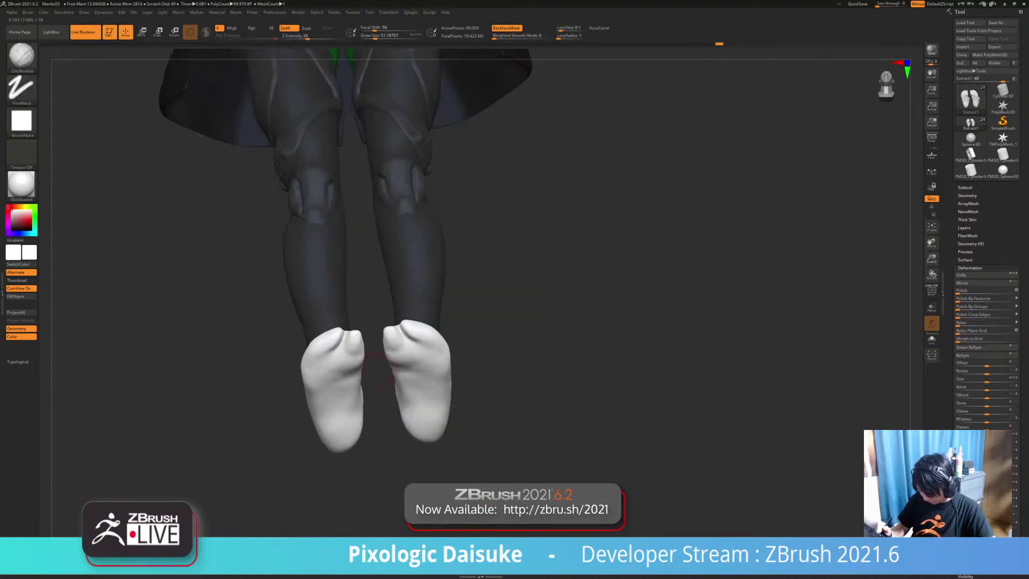
Step: Build up the pads beneath the outer toes with ClayBuildup and smooth them into the soles
mouse_move(373, 377)
left_mouse_down()
mouse_move(379, 328)
mouse_move(342, 341)
left_mouse_up()
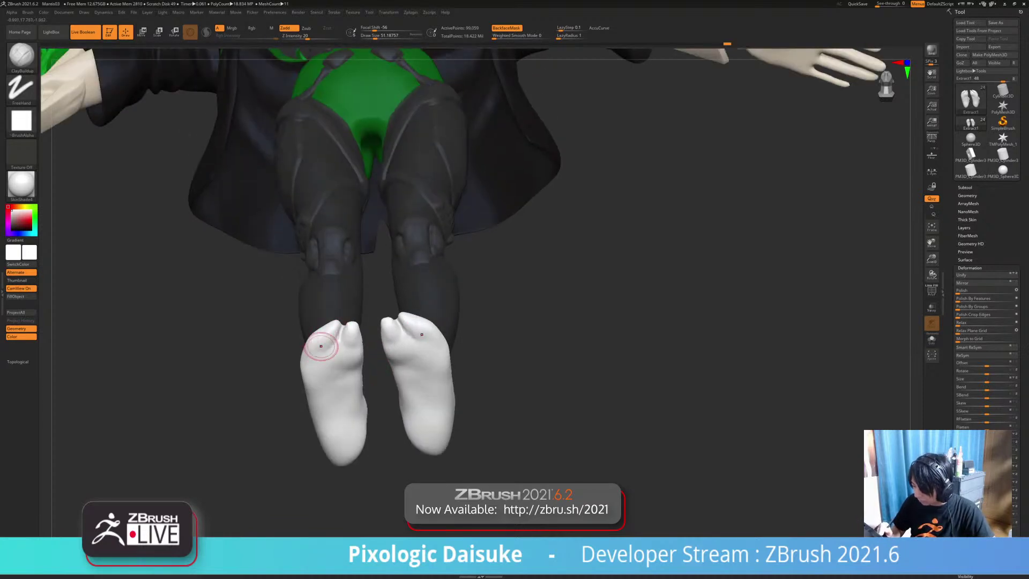
key("shift")
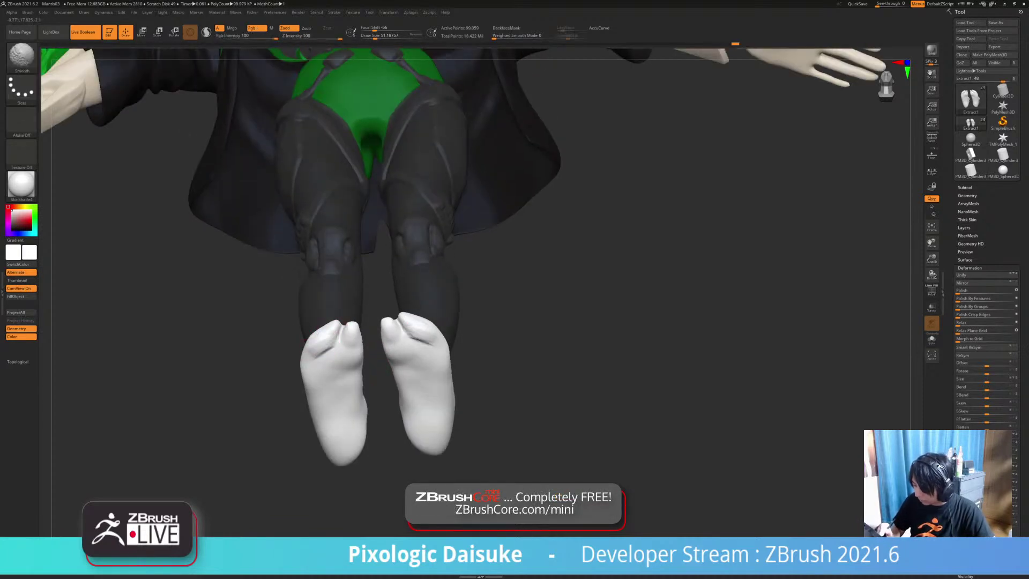
left_click_drag(336, 332, 341, 340)
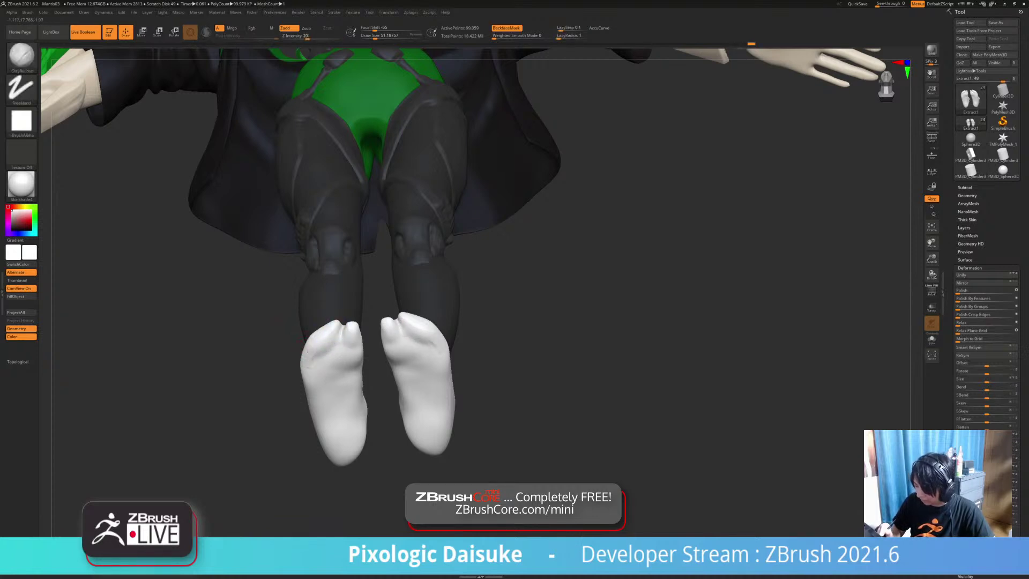
key("shift")
mouse_move(331, 364)
right_mouse_down()
mouse_move(423, 375)
mouse_move(380, 397)
mouse_move(375, 388)
right_mouse_up()
left_click_drag(374, 358, 377, 372, "shift")
right_click_drag(377, 374, 431, 394)
Step: Reshape the outer toe contour with the SnakeHook brush at draw size about 90
key("b")
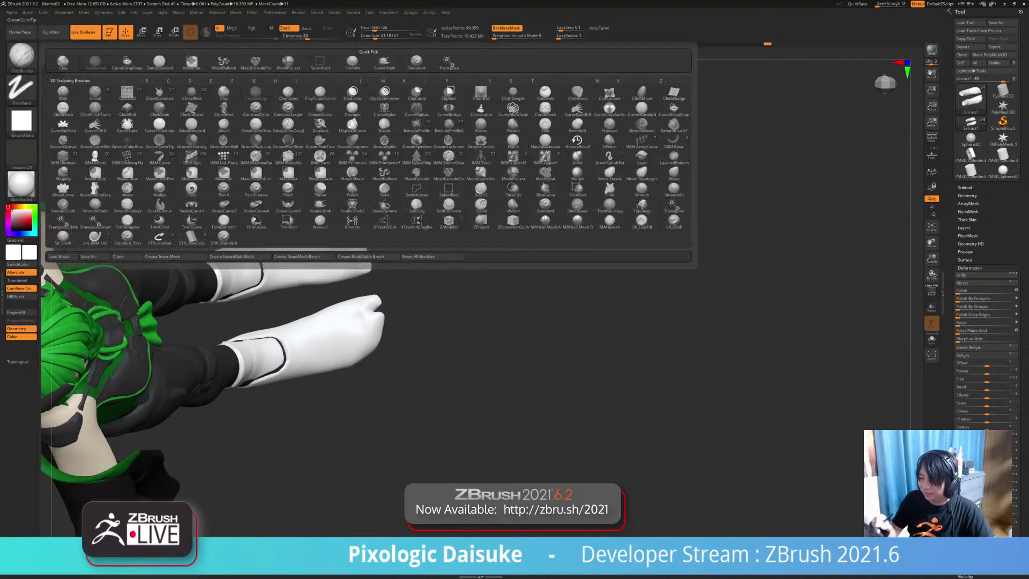
key("s")
key("h")
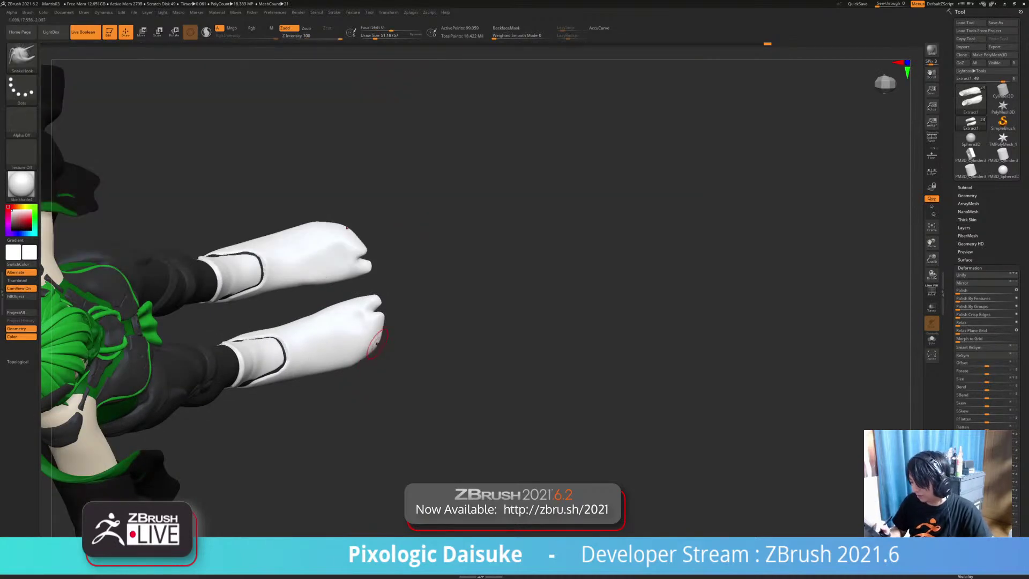
left_click_drag(375, 349, 366, 357)
mouse_move(376, 343)
right_mouse_down("ctrl")
mouse_move(375, 199)
mouse_move(268, 201)
mouse_move(305, 203)
mouse_move(353, 333)
mouse_move(372, 341)
mouse_move(370, 365)
right_mouse_up("ctrl")
left_click(379, 37)
left_click_drag(374, 322, 373, 326)
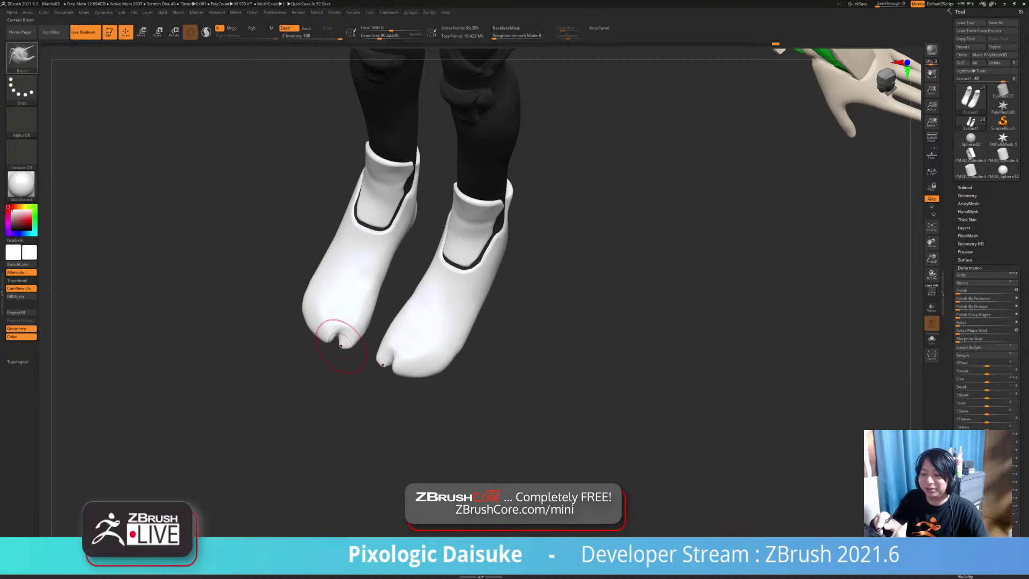
Step: Build two small bridging straps across one side of the ankle groove using ClayBuildup at draw size about 39, and smooth them
left_click(21, 53)
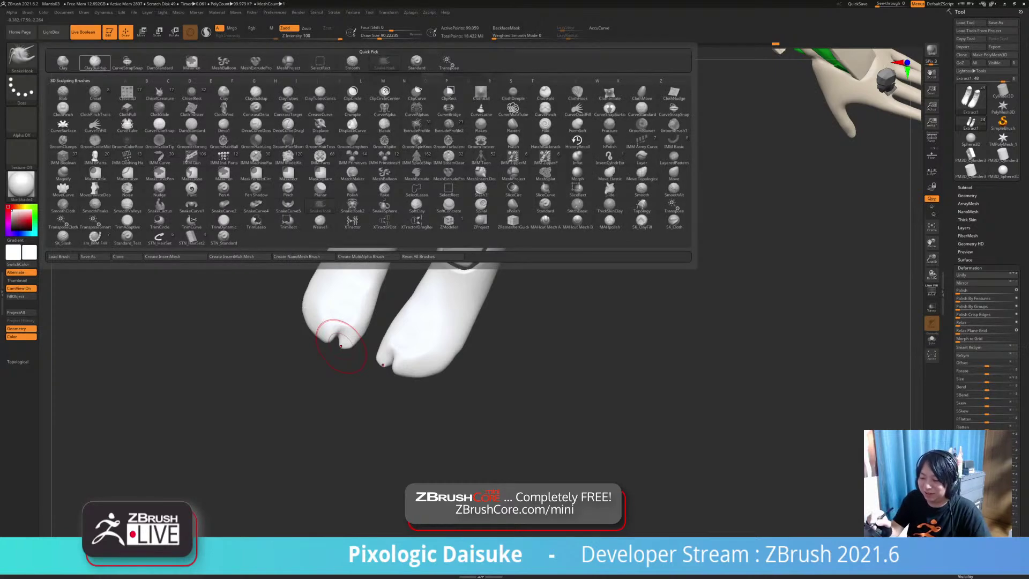
left_click(94, 63)
left_click(373, 36)
mouse_move(372, 214)
right_mouse_down()
mouse_move(429, 217)
mouse_move(396, 214)
mouse_move(353, 187)
right_mouse_up()
right_click_drag(358, 163, 361, 162)
left_click_drag(352, 169, 366, 171)
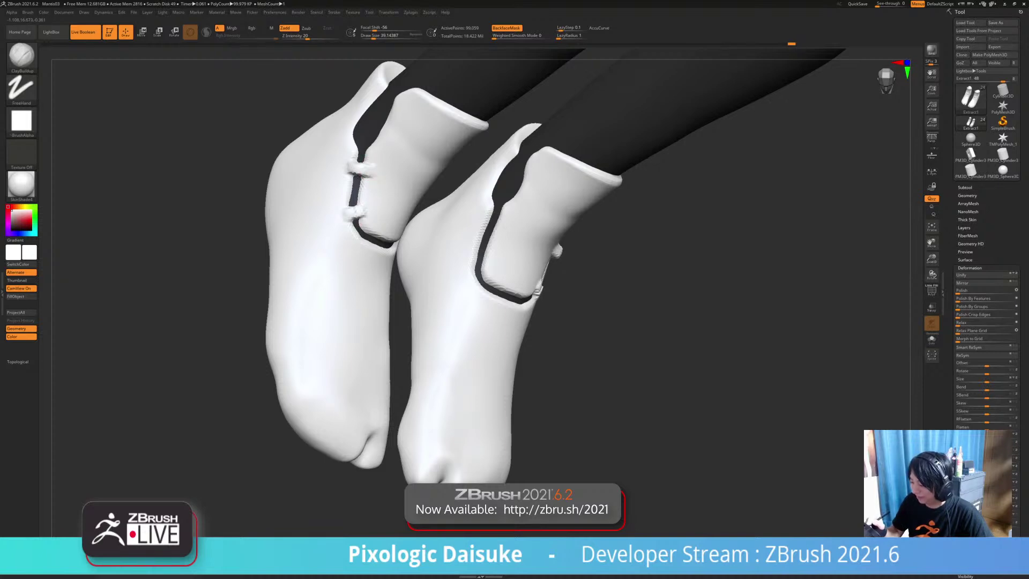
left_click_drag(349, 214, 351, 206, "shift")
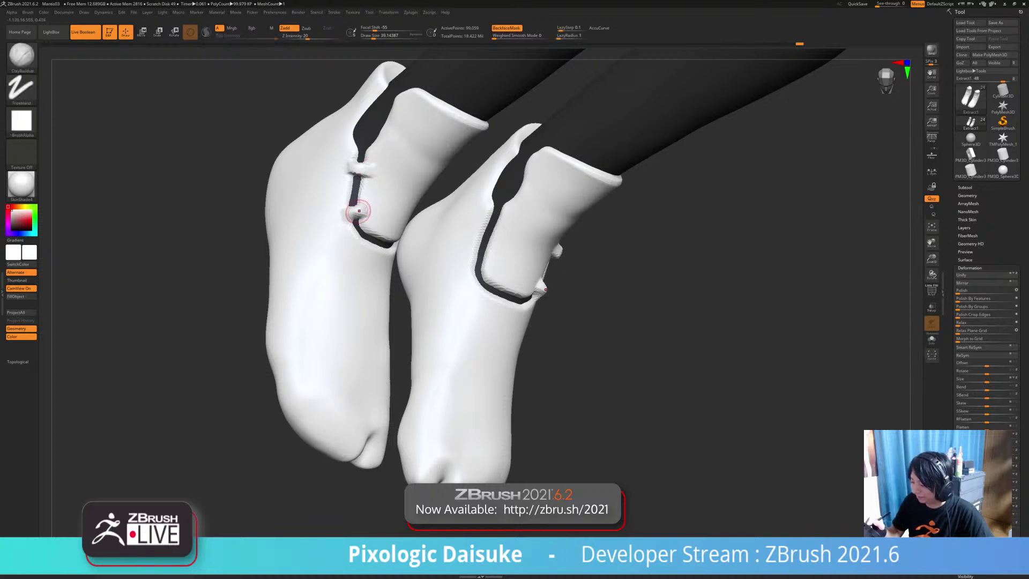
Step: Add the lower bridging strap across the ankle groove on the opposite side and smooth it
mouse_move(360, 209)
right_mouse_down("alt")
mouse_move(220, 269)
mouse_move(267, 291)
mouse_move(310, 289)
right_mouse_up("alt")
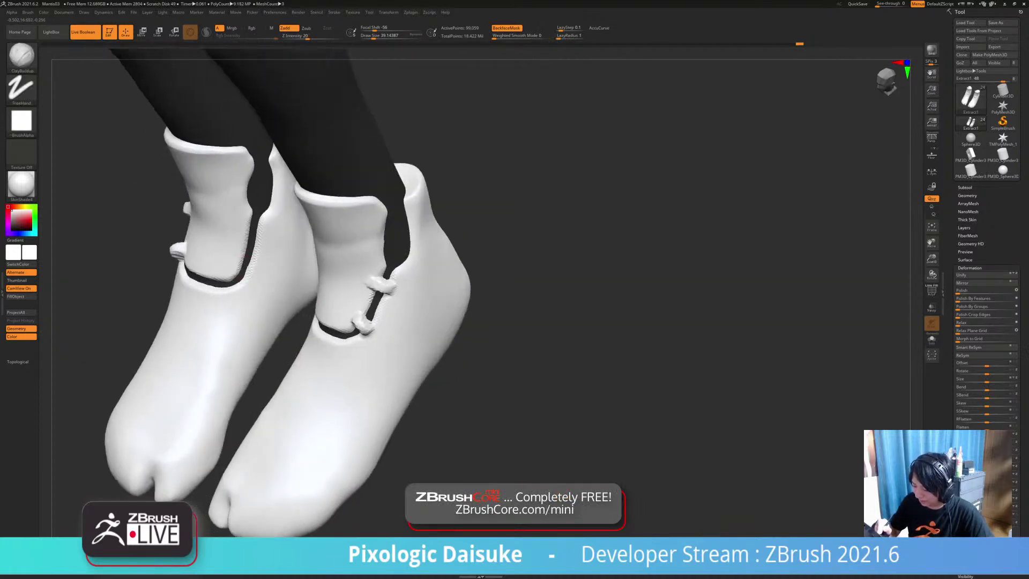
left_click_drag(248, 285, 236, 267, "shift")
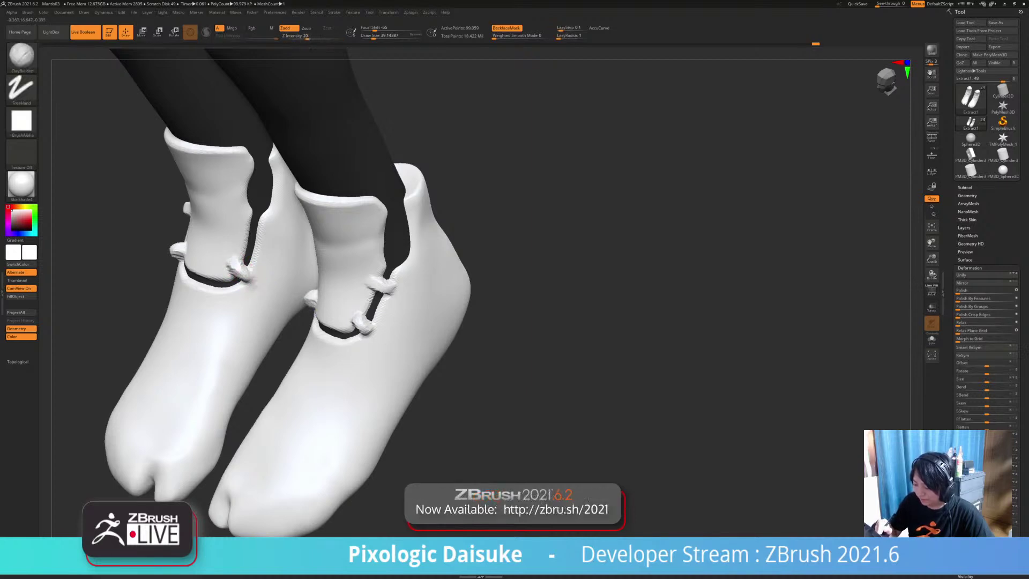
right_click_drag(246, 276, 266, 268)
left_click_drag(231, 266, 229, 263, "shift")
mouse_move(246, 276)
right_mouse_down()
mouse_move(255, 287)
mouse_move(234, 274)
right_mouse_up()
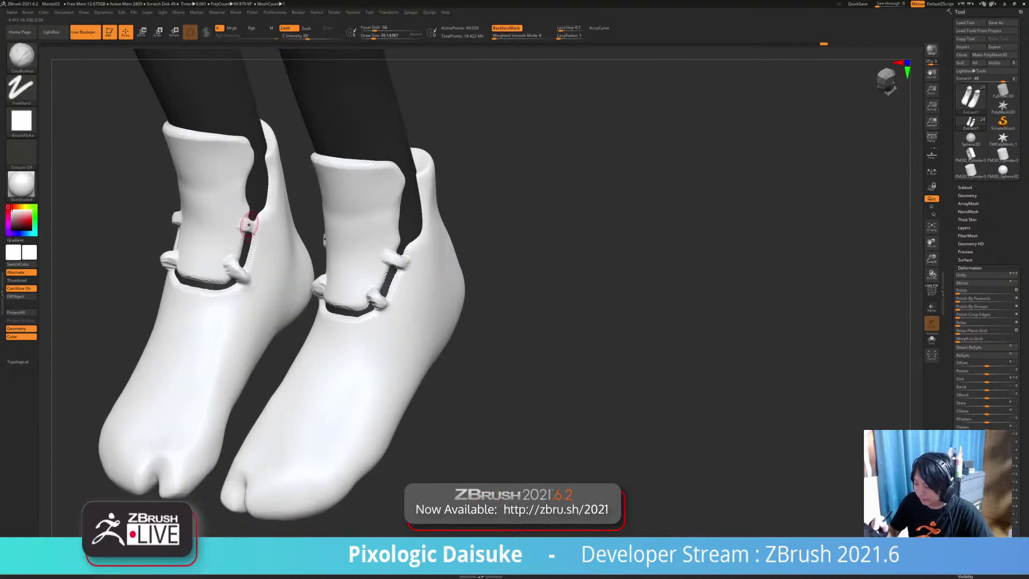
Step: Add the upper bridging strap above it across the ankle groove and smooth its ends
left_click_drag(254, 230, 258, 228, "shift")
mouse_move(258, 229)
right_mouse_down("ctrl")
mouse_move(255, 214)
mouse_move(263, 227)
right_mouse_up("ctrl")
left_click_drag(258, 226, 254, 229, "shift")
mouse_move(255, 227)
right_mouse_down()
mouse_move(271, 227)
mouse_move(221, 228)
mouse_move(317, 229)
right_mouse_up()
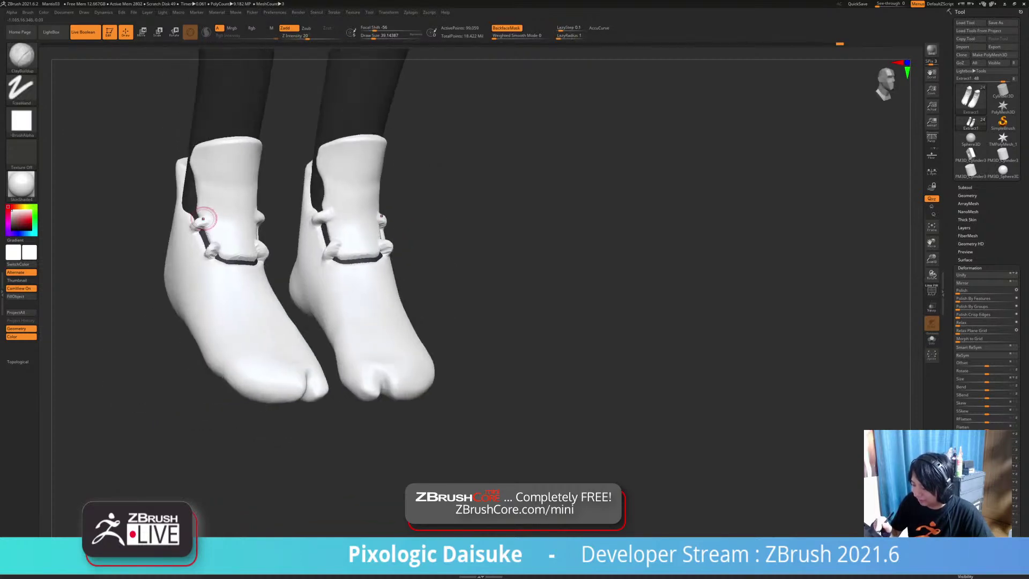
Step: Touch up the end of the upper bridging strap across the ankle groove with the ClayBuildup brush
right_click_drag(212, 223, 232, 222)
left_click_drag(202, 220, 209, 219)
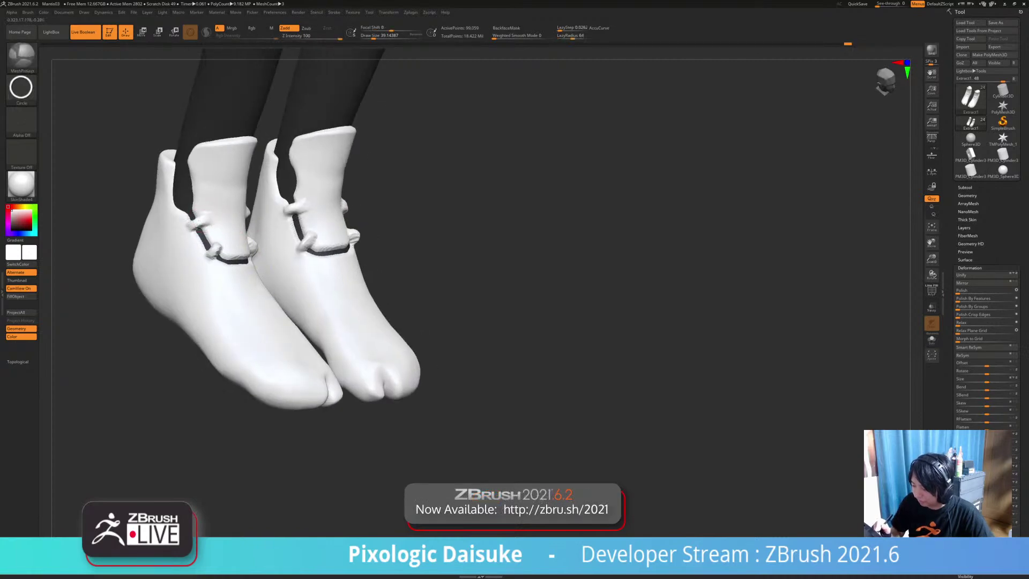
right_click_drag(213, 220, 177, 207)
mouse_move(384, 321)
right_mouse_down()
mouse_move(341, 319)
mouse_move(339, 303)
right_mouse_up()
Step: Build up the big toe of each foot with ClayBuildup and smooth the surface around the toe split
mouse_move(338, 304)
right_mouse_down()
mouse_move(315, 307)
mouse_move(372, 322)
mouse_move(360, 296)
mouse_move(283, 337)
right_mouse_up()
mouse_move(283, 337)
right_mouse_down()
mouse_move(260, 343)
mouse_move(320, 382)
mouse_move(325, 412)
right_mouse_up()
right_click_drag(281, 364, 284, 387, "ctrl")
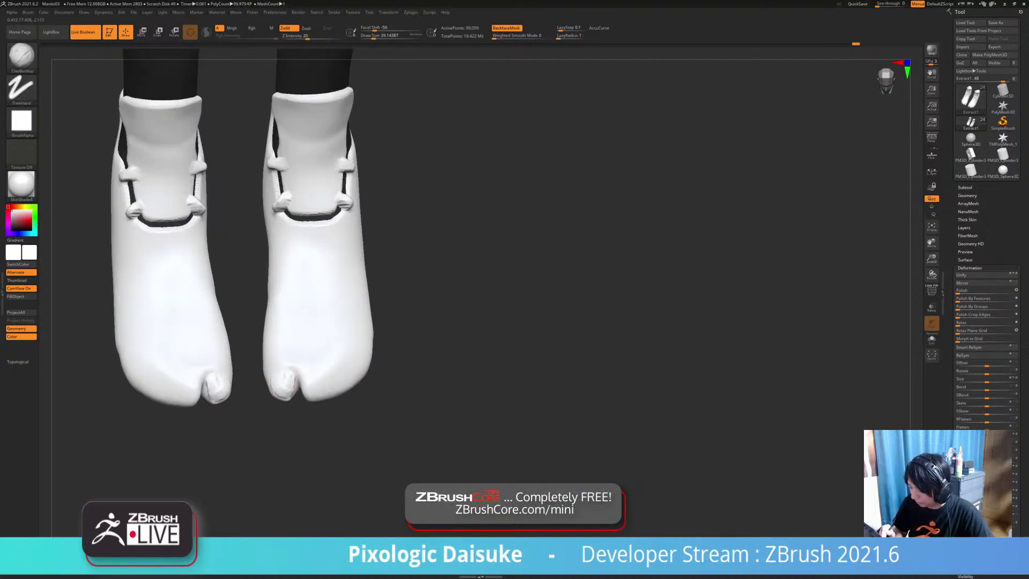
key("shift")
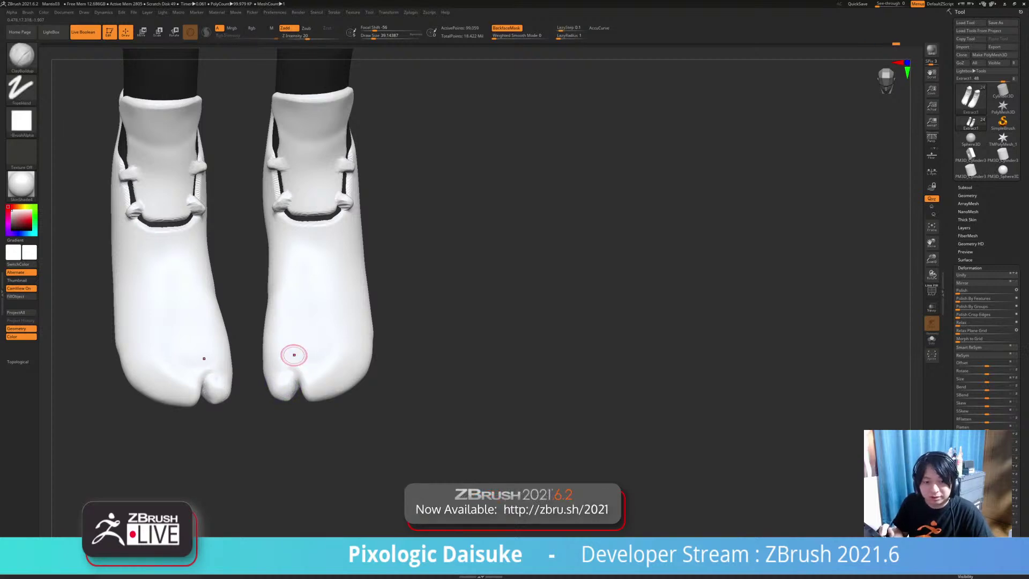
mouse_move(298, 363)
right_mouse_down("ctrl")
mouse_move(324, 355)
mouse_move(294, 378)
mouse_move(300, 367)
right_mouse_up("ctrl")
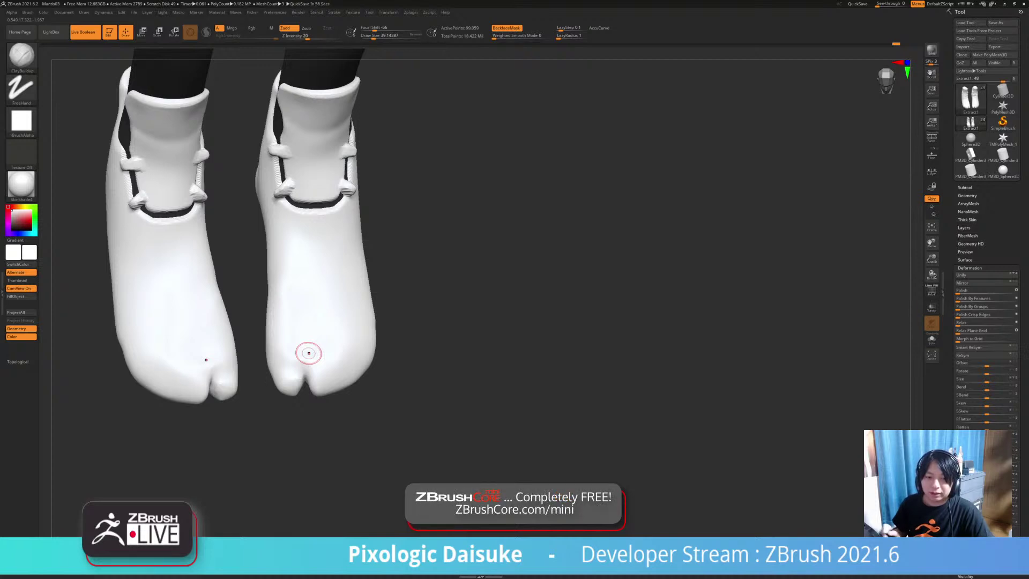
Step: Isolate the footwear to inspect its overall form, and restore the display of the legs
right_click_drag(430, 323, 455, 333)
key("alt+s")
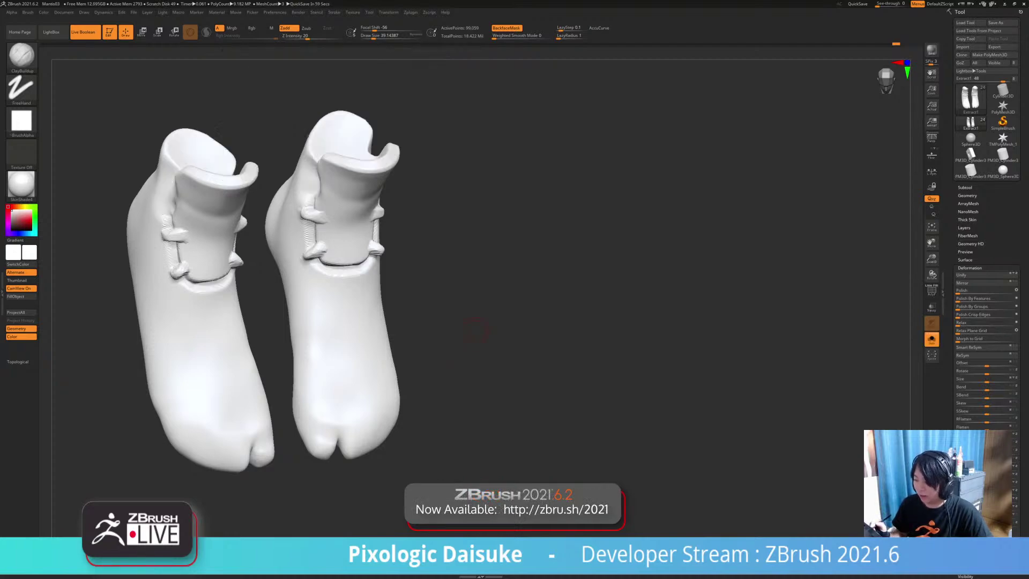
key("alt+s")
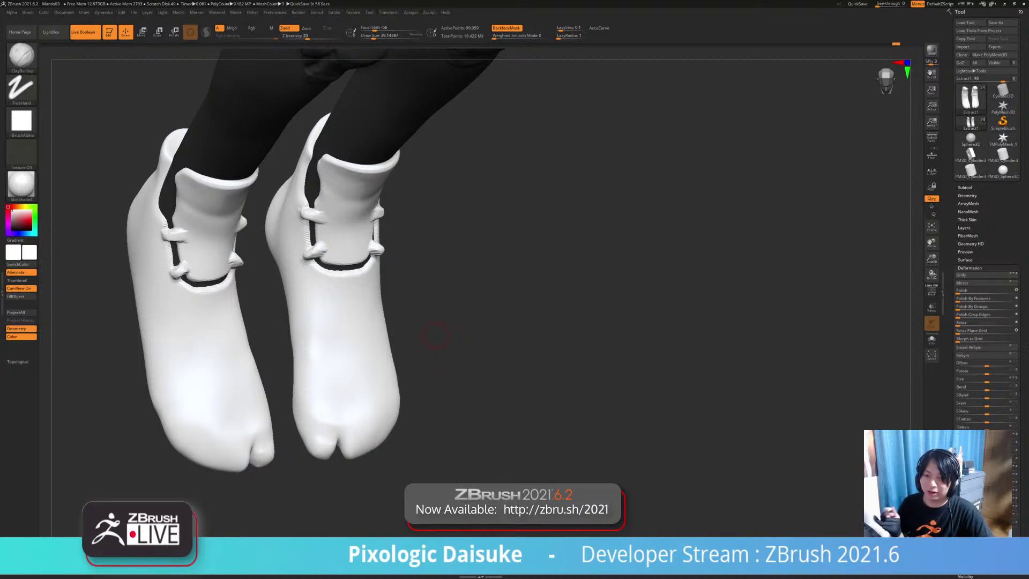
Step: Try to widen the front of the ankle groove into a larger opening over each instep
left_click_drag(208, 278, 202, 302, "alt")
left_click_drag(271, 375, 231, 367)
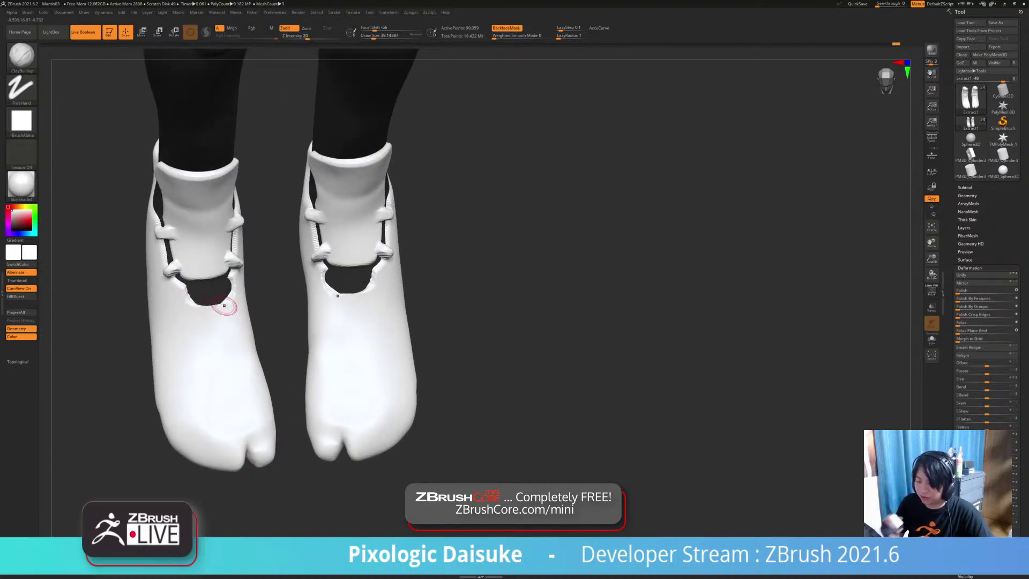
key("ctrl+z")
key("ctrl+z")
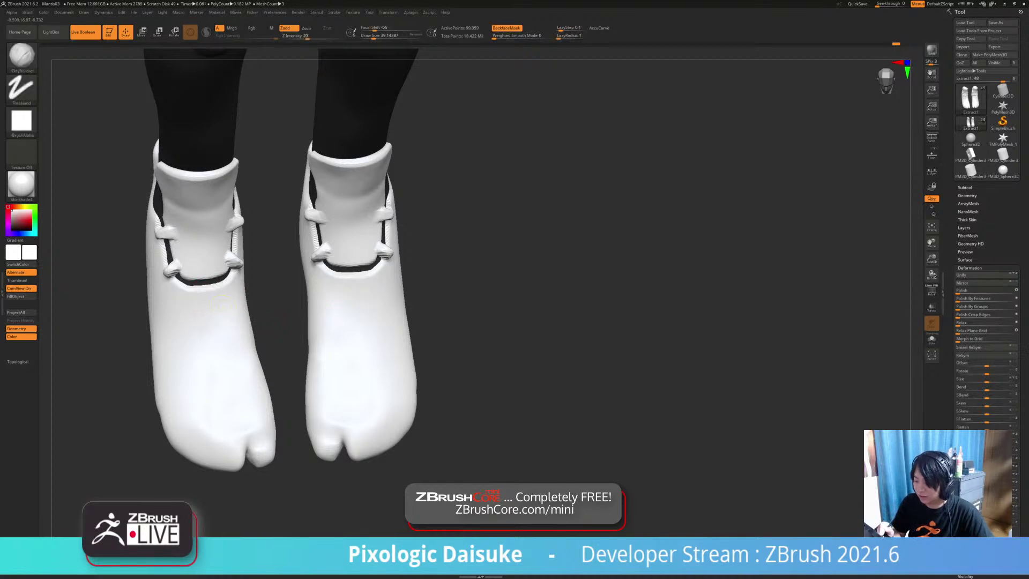
key("ctrl+shift+z")
key("ctrl+shift+z")
mouse_move(182, 296)
left_mouse_down()
mouse_move(232, 279)
mouse_move(214, 305)
left_mouse_up()
right_click_drag(207, 304, 203, 255, "ctrl")
key("ctrl+z")
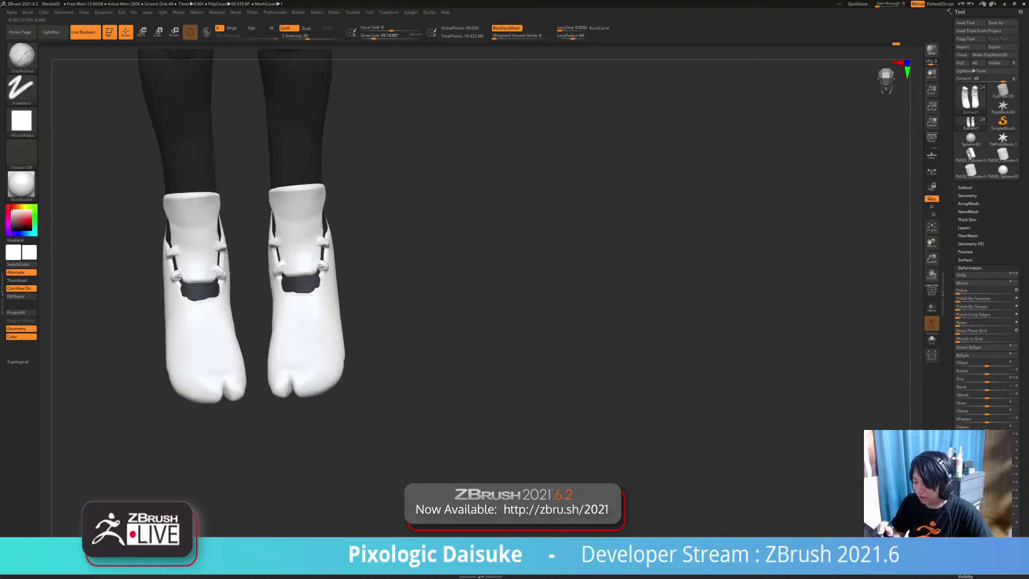
key("ctrl+z")
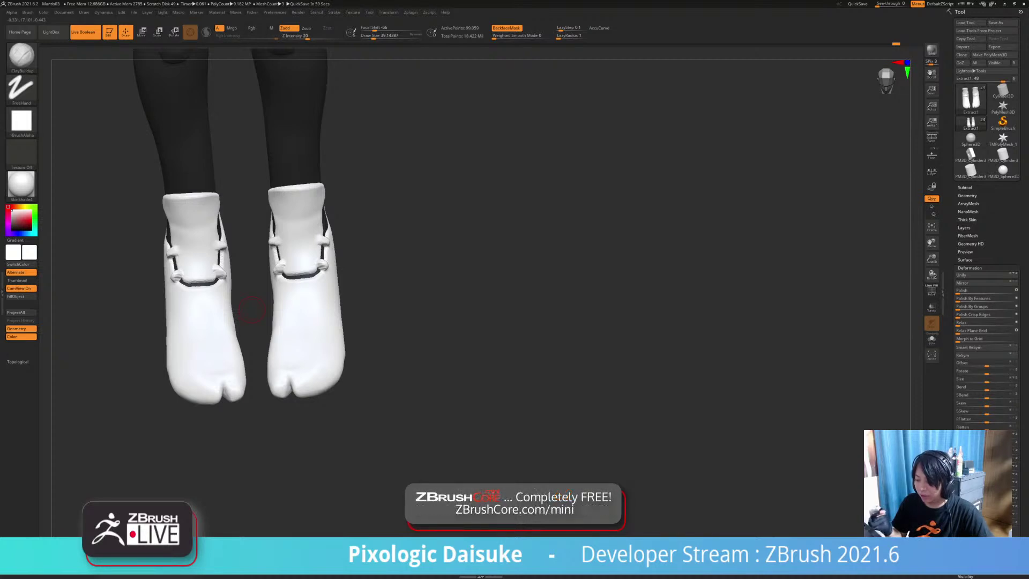
Step: Examine the ankle openings, bridging straps and foot profile from the front and the side
left_click_drag(353, 284, 324, 314)
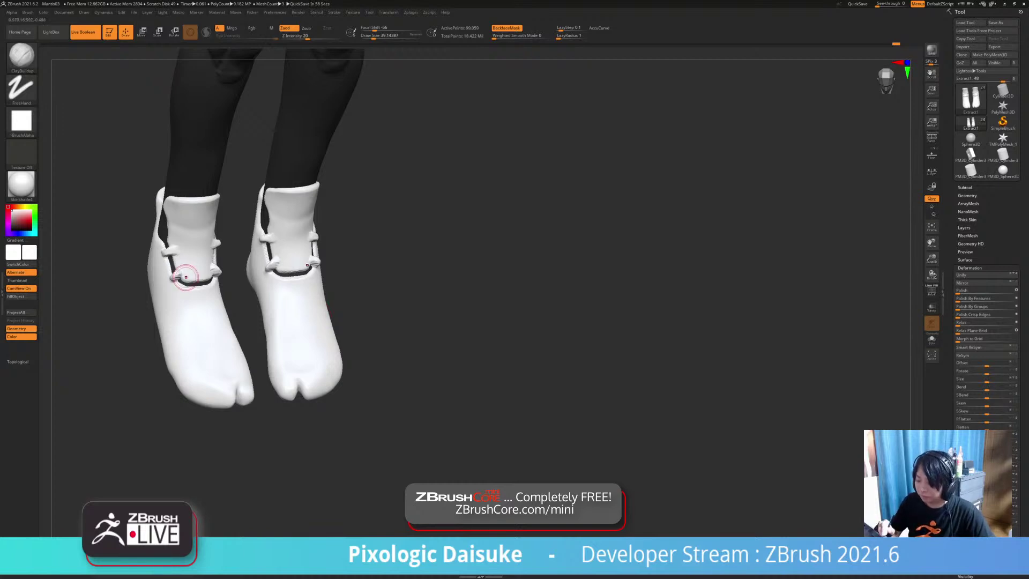
left_click_drag(233, 290, 278, 288)
left_click_drag(153, 233, 142, 259, "alt")
right_click_drag(142, 260, 156, 296)
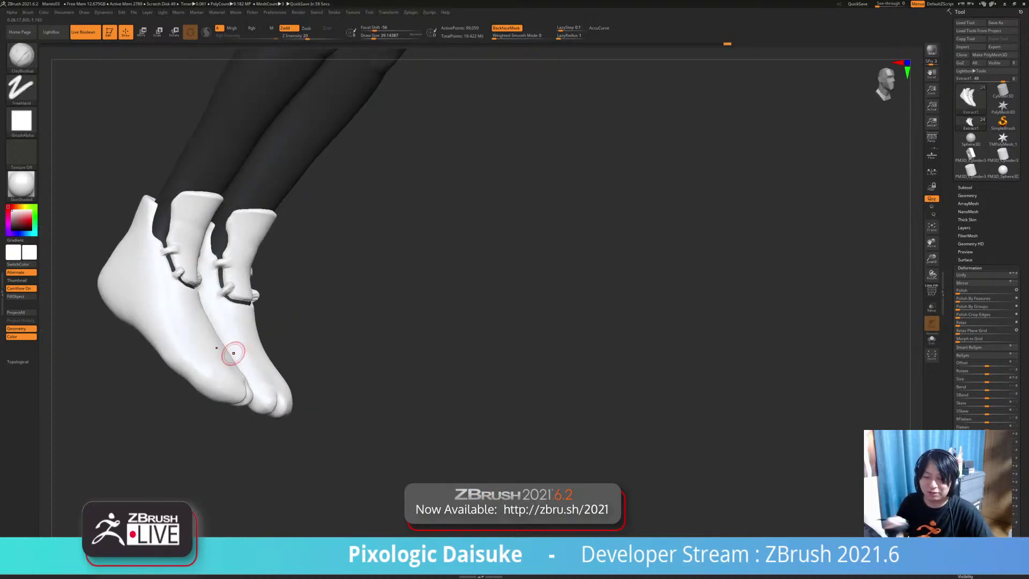
right_click_drag(240, 342, 196, 442)
key("shift+s")
key("shift+s")
Step: Smooth the rear ankle flap's edge along the side opening of the footwear
right_click_drag(375, 386, 316, 384)
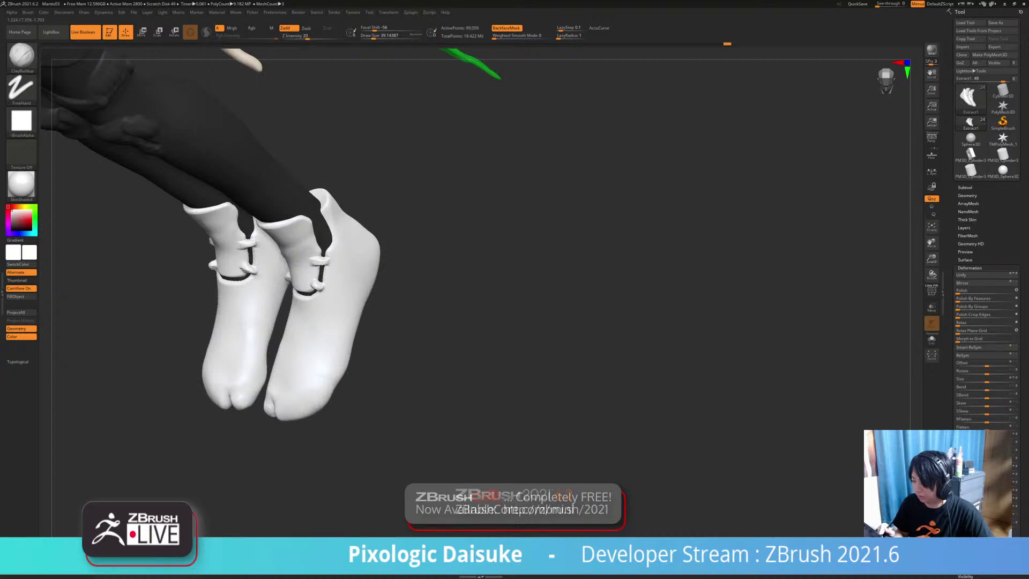
right_click_drag(371, 210, 324, 221)
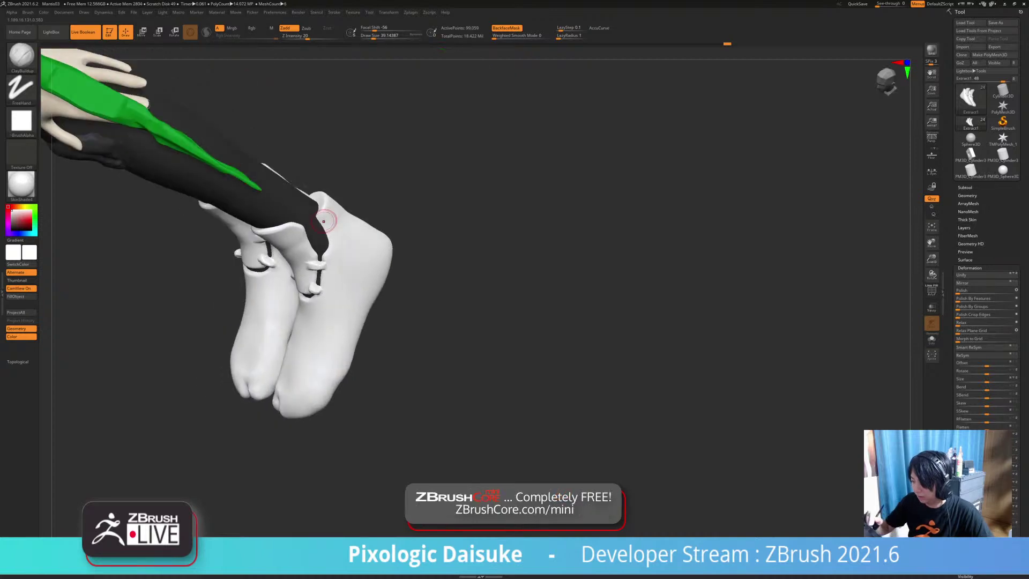
key("shift")
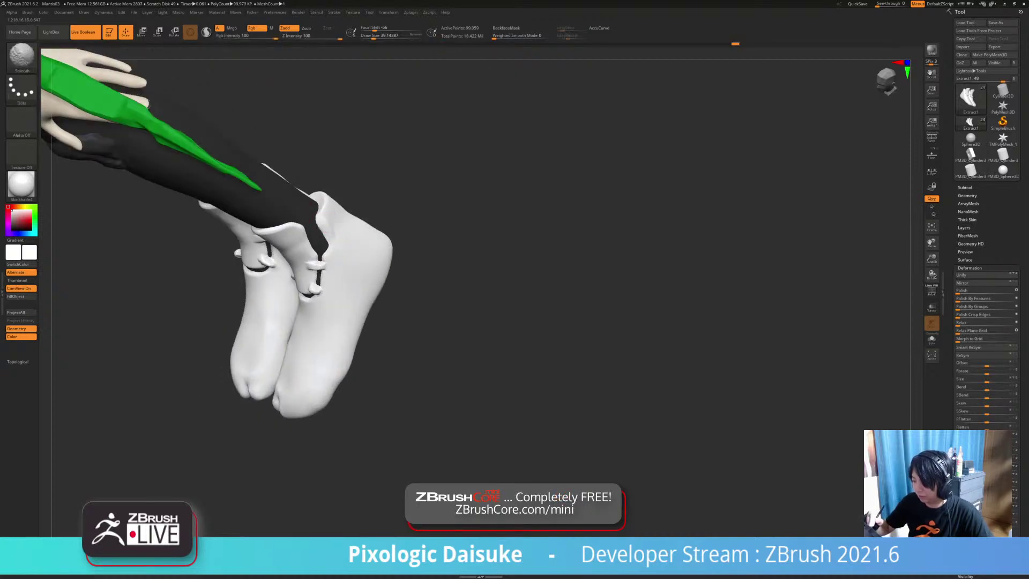
mouse_move(336, 230)
right_mouse_down("shift")
mouse_move(299, 308)
mouse_move(339, 347)
mouse_move(333, 356)
right_mouse_up("shift")
Step: Try adding a circular plate with a crescent cut-out to each instep using the MeshProject brush
key("b")
key("c")
key("b")
right_click_drag(322, 203, 299, 238, "ctrl")
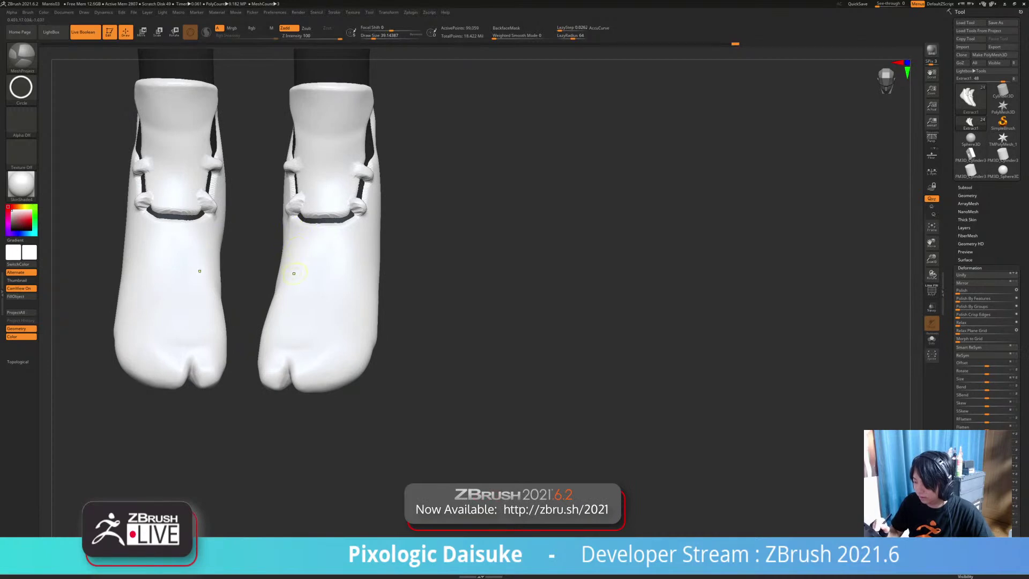
left_click_drag(292, 234, 324, 265)
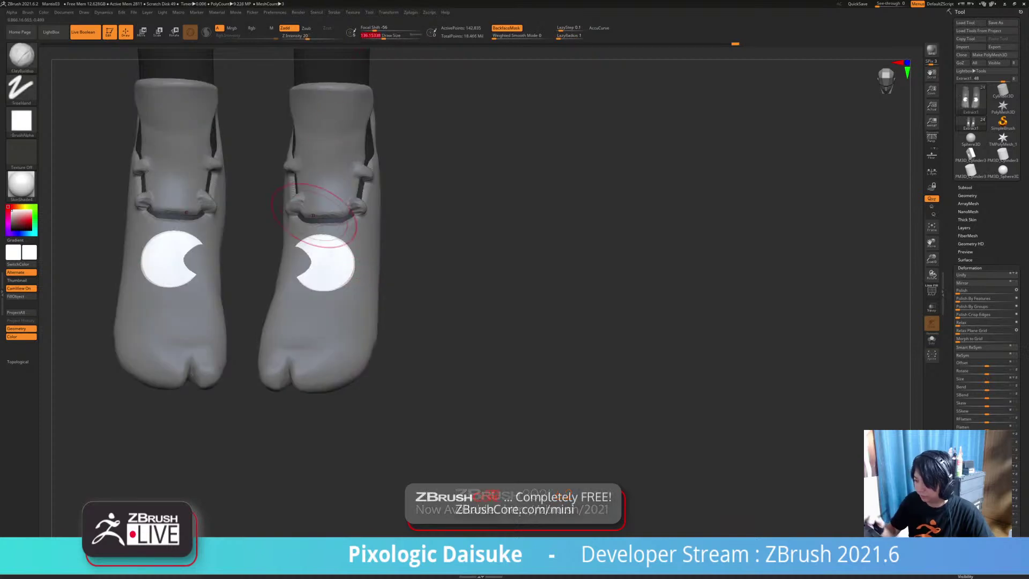
Step: Try reshaping the instep plates into rounded rectangles with an enlarged SnakeHook brush
left_click(21, 55)
left_click(384, 63)
left_click(386, 36)
left_click_drag(461, 246, 370, 250)
left_click_drag(303, 268, 317, 334)
left_click_drag(310, 294, 320, 301)
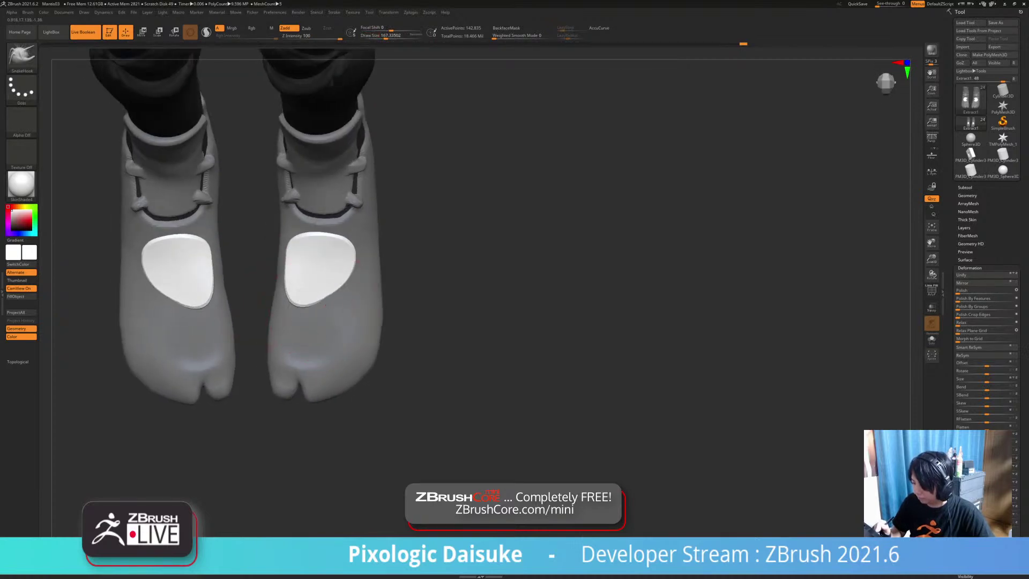
left_click_drag(461, 300, 509, 289)
left_click_drag(338, 289, 347, 298)
left_click_drag(509, 289, 456, 304)
left_click_drag(338, 289, 349, 302)
left_click_drag(339, 261, 348, 258)
mouse_move(455, 305)
left_mouse_down()
mouse_move(449, 269)
mouse_move(474, 300)
left_mouse_up()
left_click_drag(309, 317, 297, 324, "shift")
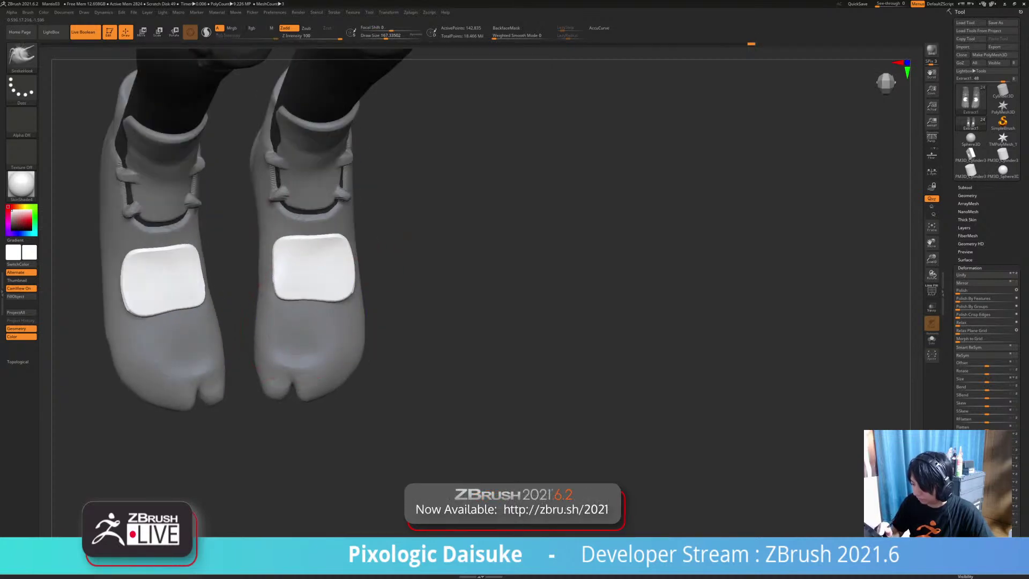
Step: Undo the reshaping and creation of the instep plates
right_click_drag(337, 381, 345, 335, "ctrl")
key("ctrl+z")
key("ctrl+z")
key("ctrl+z")
key("ctrl+z")
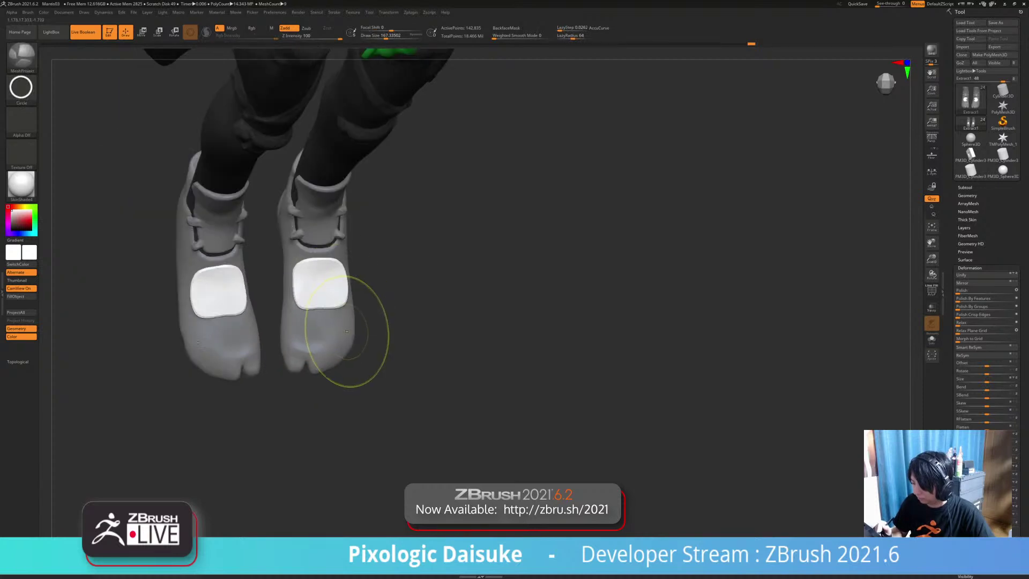
key("ctrl+z")
key("ctrl+z")
key("ctrl+z")
key("ctrl+z")
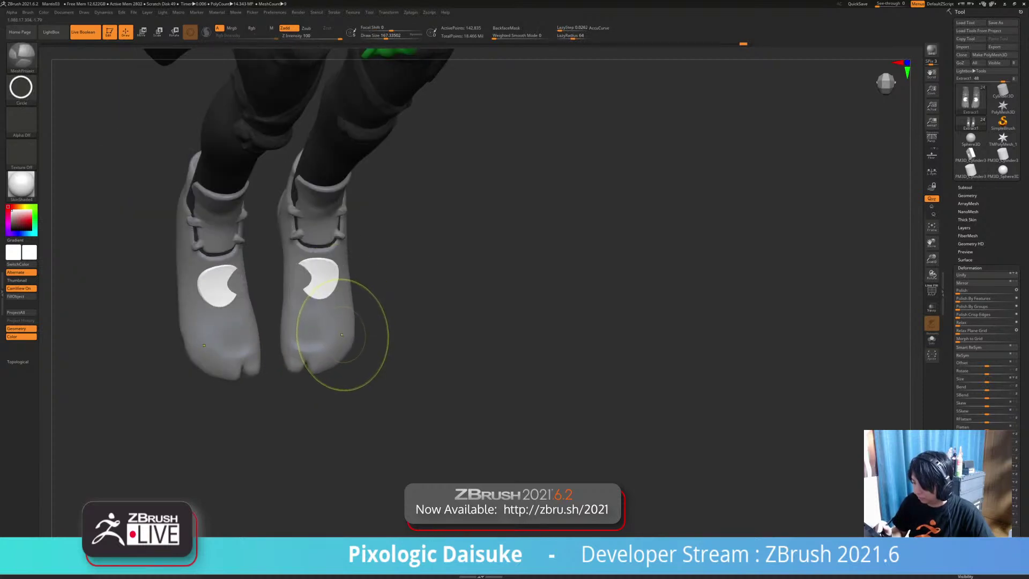
key("ctrl+z")
key("ctrl+z")
key("ctrl+z")
key("ctrl+z")
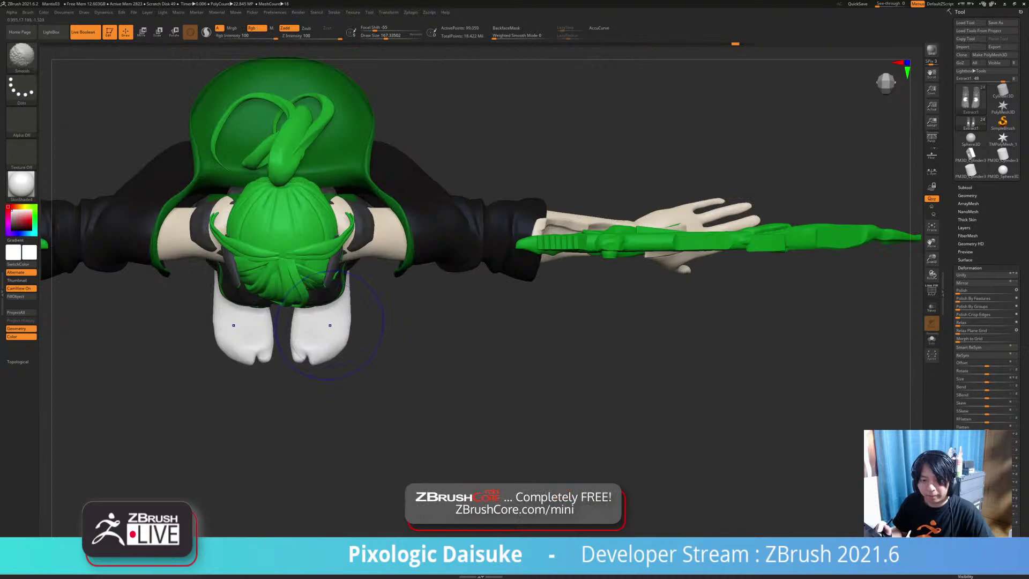
Step: Review the footwear against the whole character and examine the armour shapes on the legs
mouse_move(329, 343)
right_mouse_down("ctrl")
mouse_move(328, 356)
mouse_move(328, 316)
right_mouse_up("ctrl")
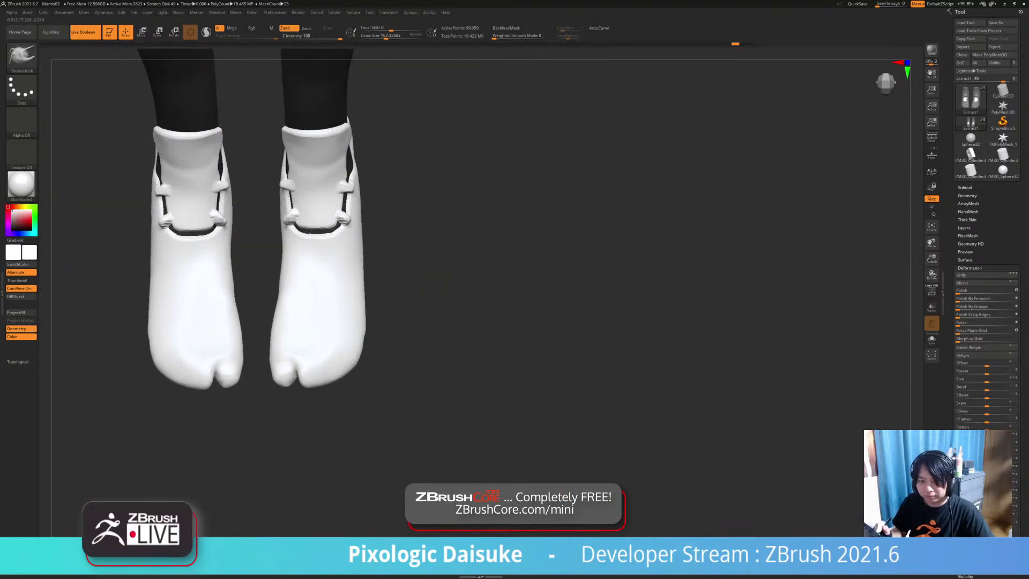
right_click_drag(429, 267, 300, 271)
left_click_drag(314, 342, 320, 328)
right_click_drag(321, 332, 429, 300)
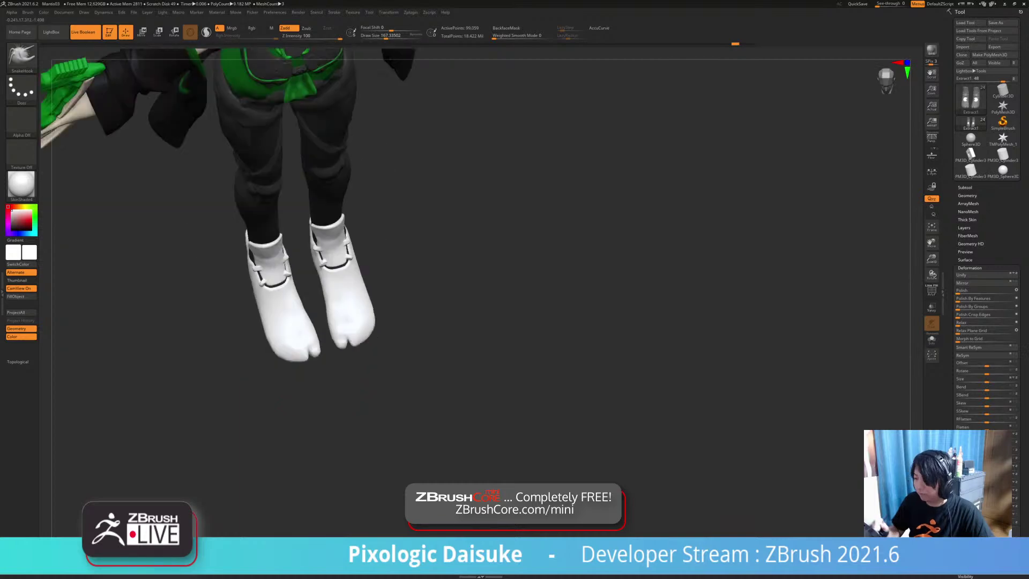
right_click_drag(429, 257, 434, 364, "alt")
right_click_drag(434, 364, 431, 295, "ctrl")
mouse_move(308, 201)
right_mouse_down("shift")
mouse_move(292, 171)
mouse_move(305, 353)
right_mouse_up("shift")
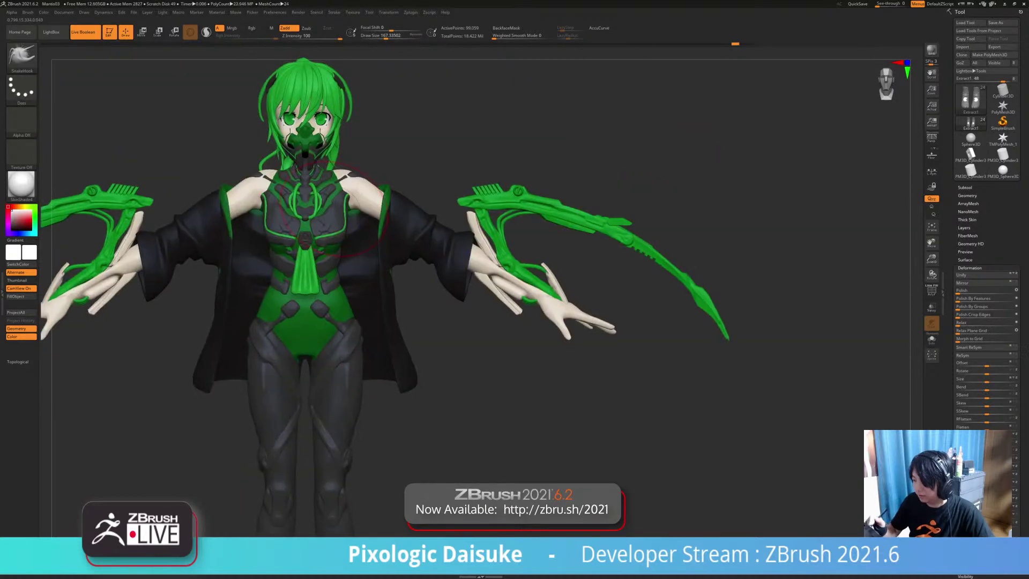
right_click_drag(333, 209, 343, 263, "ctrl")
right_click_drag(373, 124, 366, 360, "alt")
right_click_drag(322, 216, 324, 228, "alt")
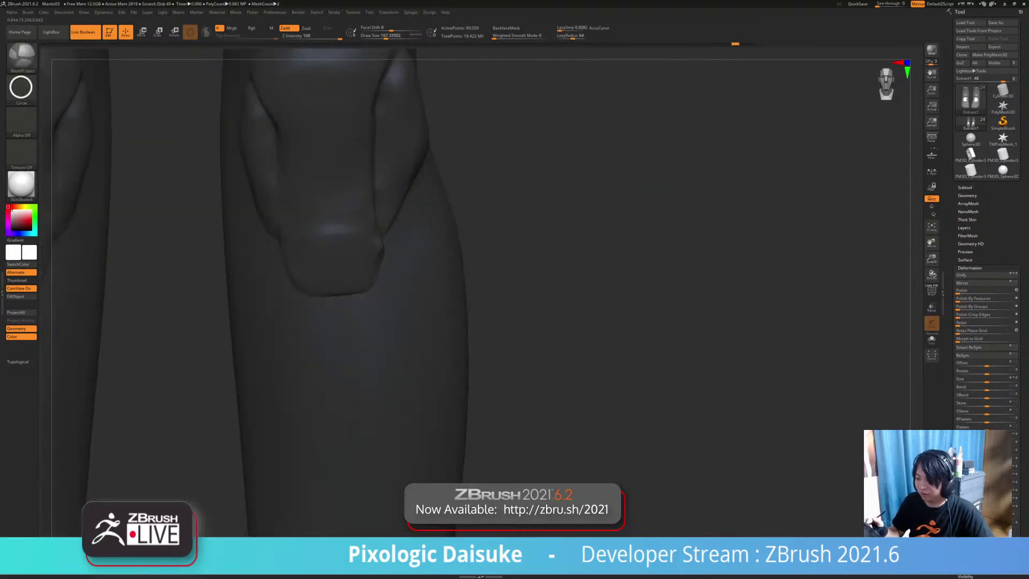
Step: Make the dark body suit subtool active, inspect it in isolation, and restore the display of the whole character
right_click_drag(397, 222, 397, 176, "ctrl")
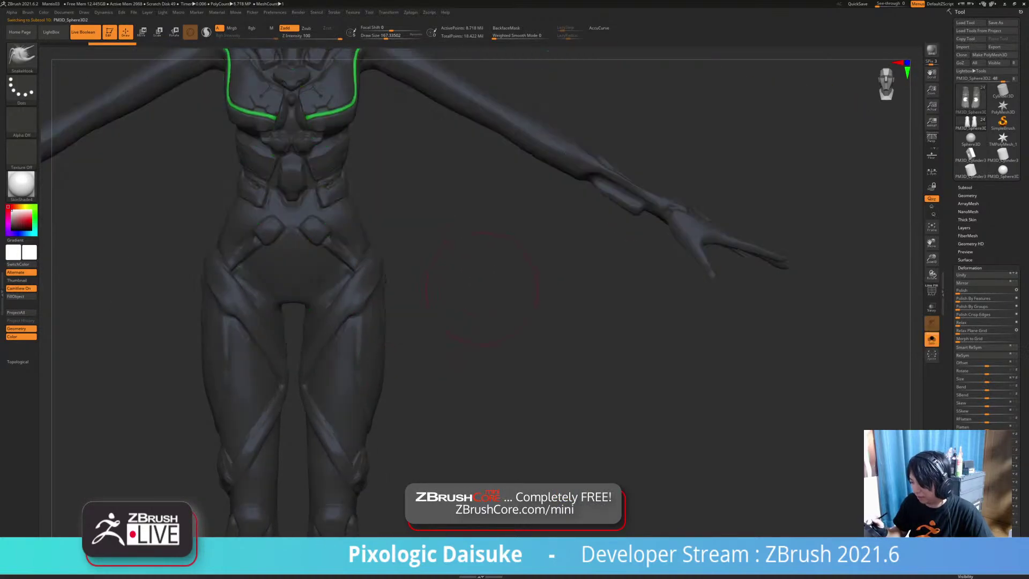
mouse_move(482, 289)
left_mouse_down()
mouse_move(375, 292)
mouse_move(473, 274)
left_mouse_up()
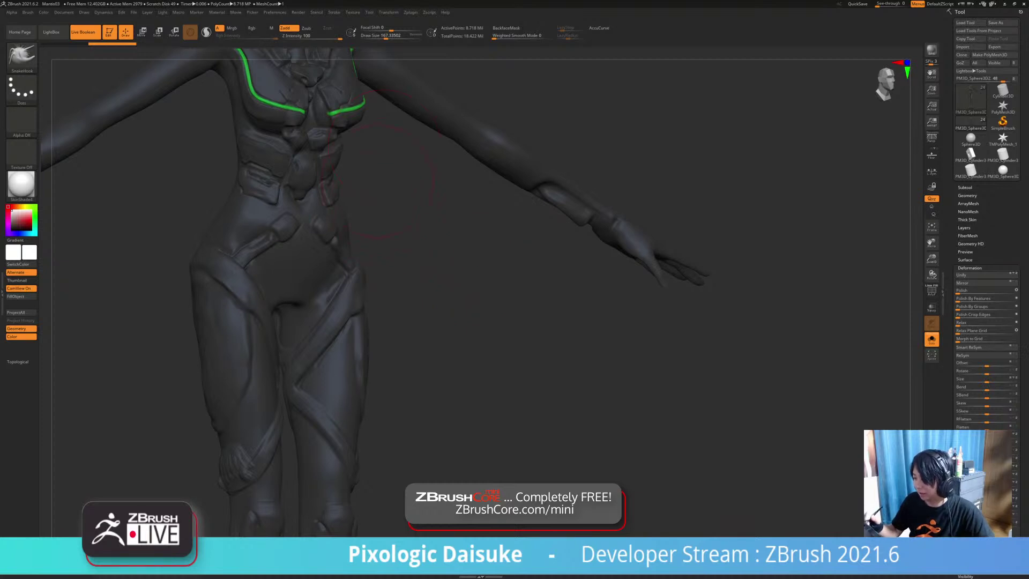
left_click_drag(400, 175, 440, 299, "alt")
key("alt+s")
mouse_move(435, 310)
right_mouse_down()
mouse_move(369, 309)
mouse_move(383, 308)
right_mouse_up()
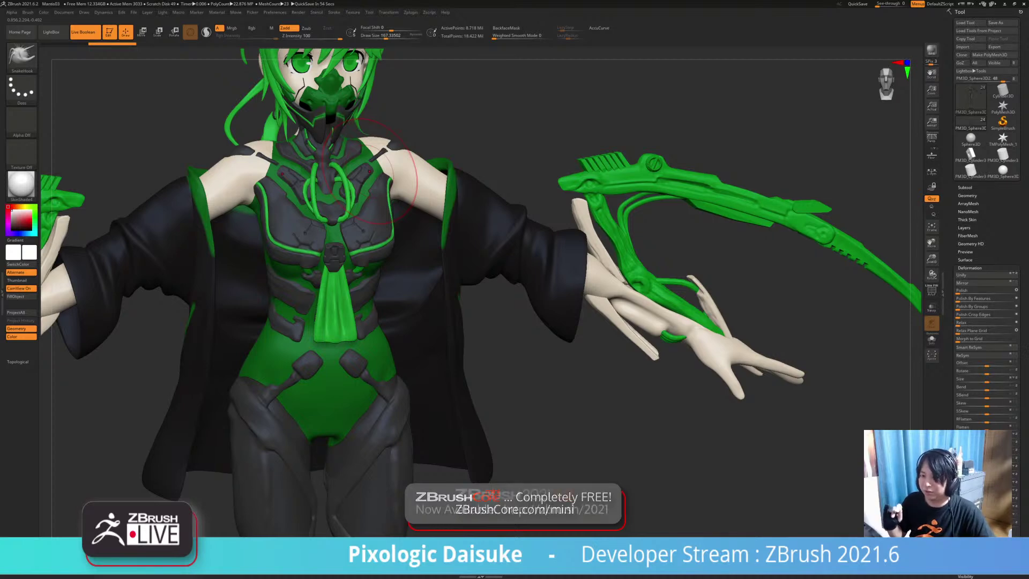
Step: Try reworking the narrow dark pieces on top of the shoulders with SnakeHook and ClayBuildup at draw size about 80
left_click(381, 37)
key("shift")
key("shift")
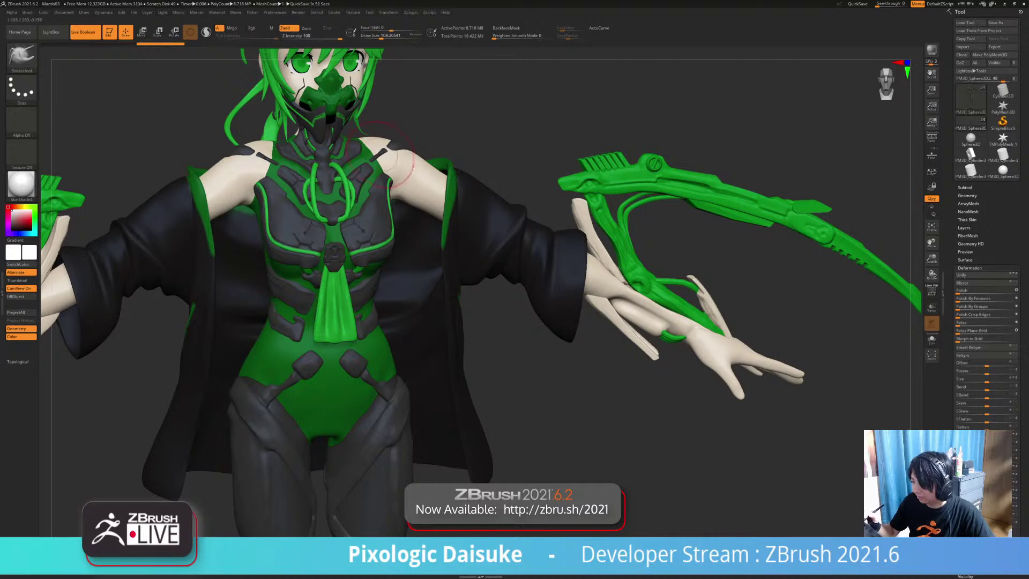
left_click(379, 37)
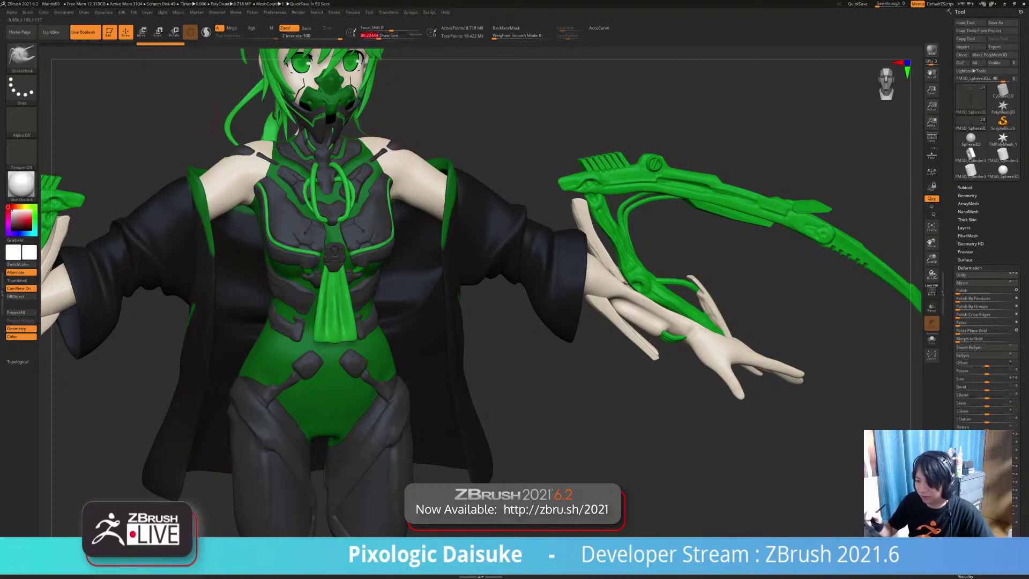
key("b")
key("c")
key("b")
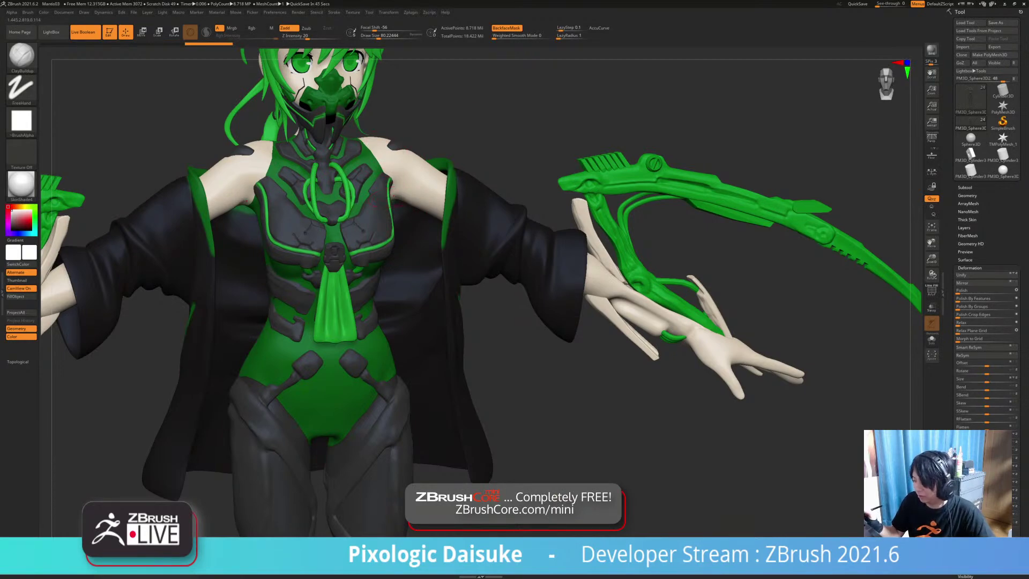
left_click(446, 154)
left_click(446, 155)
Step: Try building a small dark plate on each upper arm with ClayBuildup at draw size about 31
left_click(371, 37)
mouse_move(410, 178)
left_mouse_down()
mouse_move(422, 177)
mouse_move(414, 188)
left_mouse_up()
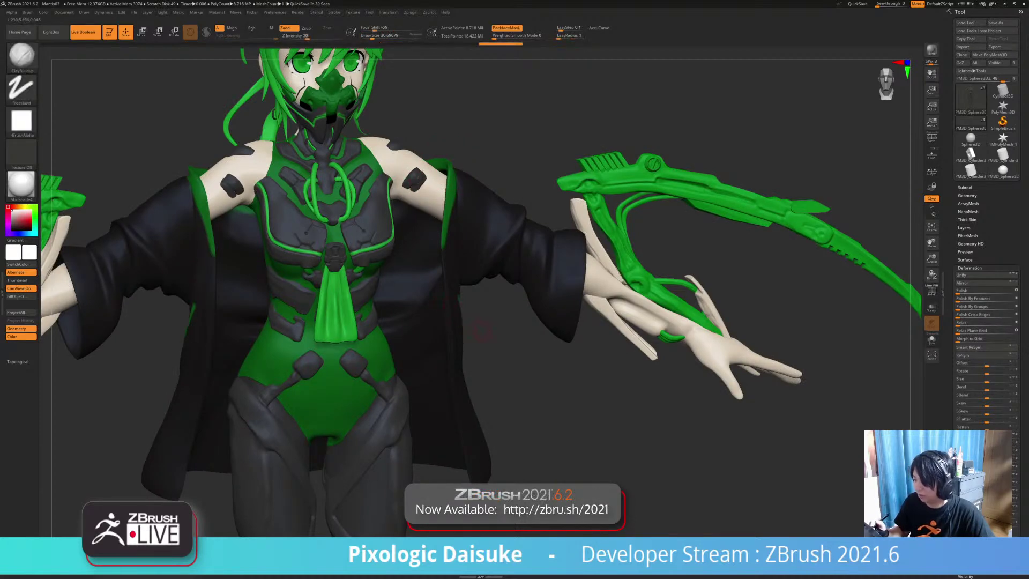
key("ctrl")
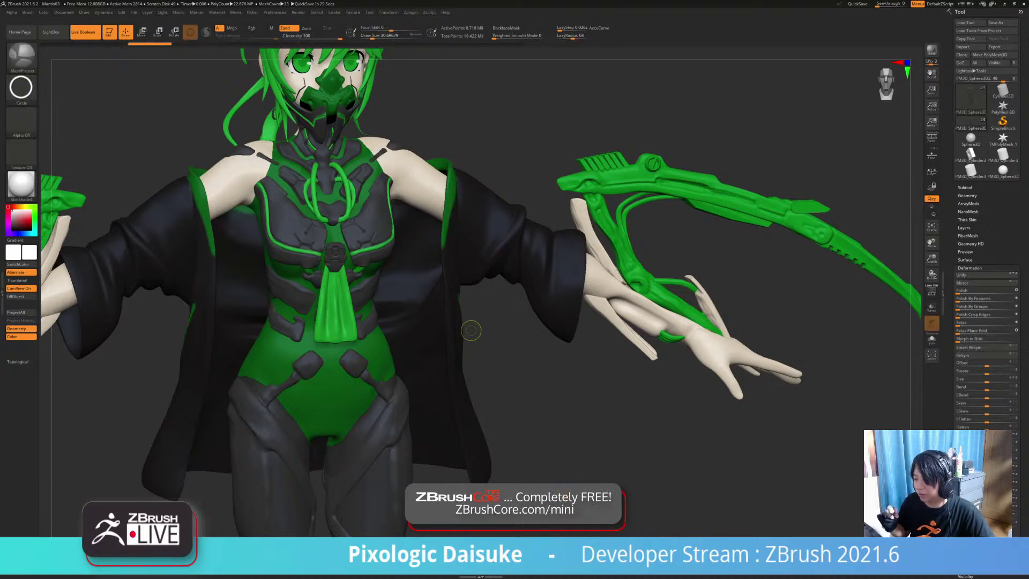
Step: Examine the character's proportions, the armour shapes on the legs and the split-toe footwear from several angles
key("b")
key("c")
key("b")
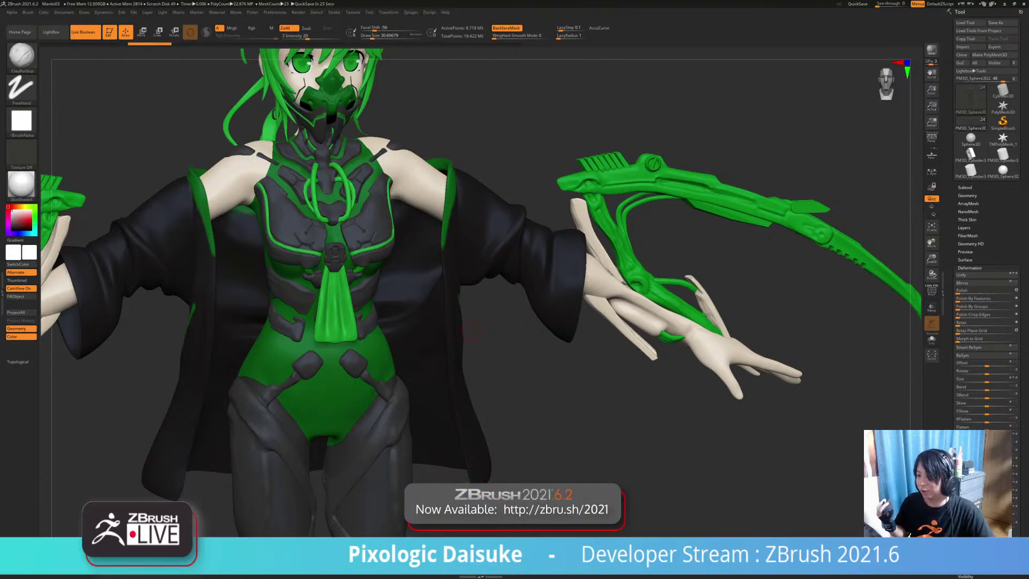
left_click_drag(471, 330, 402, 311, "alt")
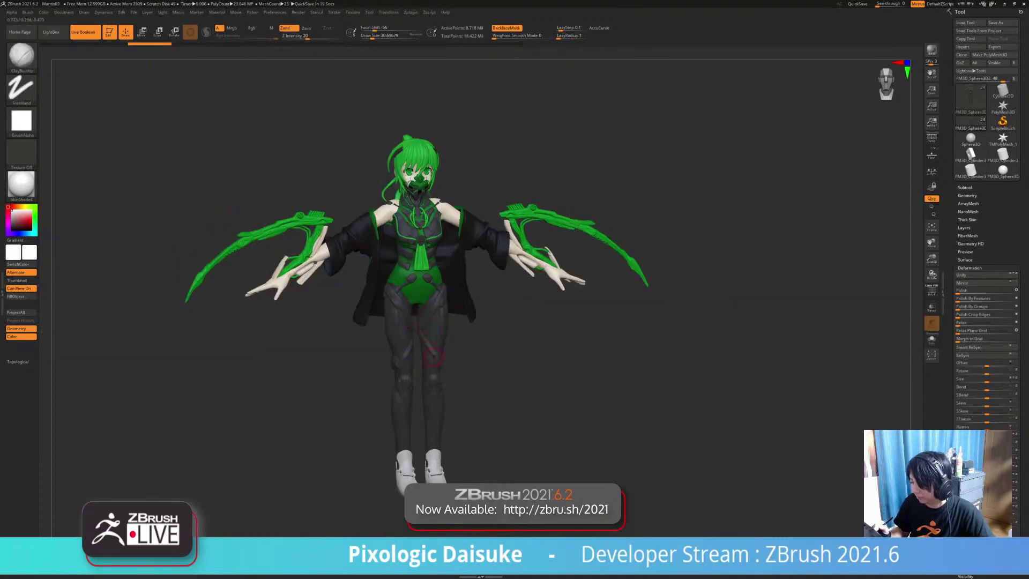
key("b")
key("m")
key("p")
mouse_move(466, 373)
left_mouse_down("alt")
mouse_move(496, 310)
mouse_move(446, 222)
mouse_move(402, 208)
left_mouse_up("alt")
key("b")
key("c")
key("b")
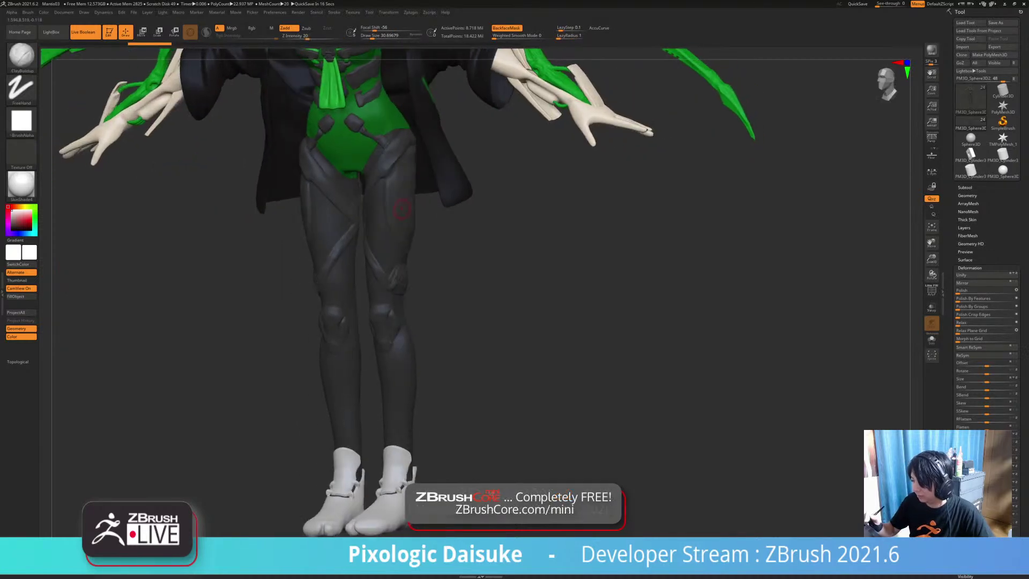
right_click_drag(385, 185, 387, 235, "ctrl")
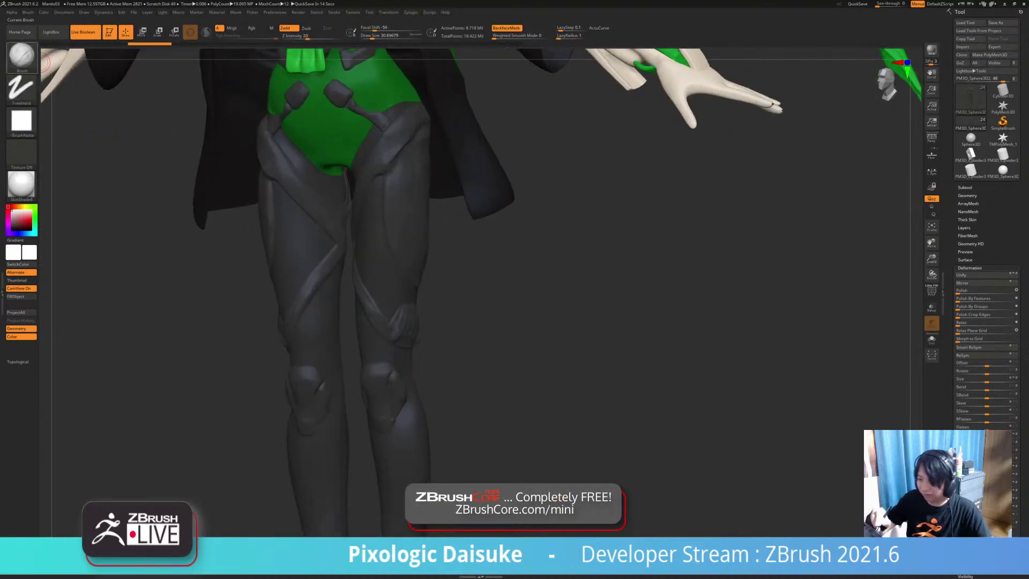
key("b")
key("t")
key("Escape")
key("b")
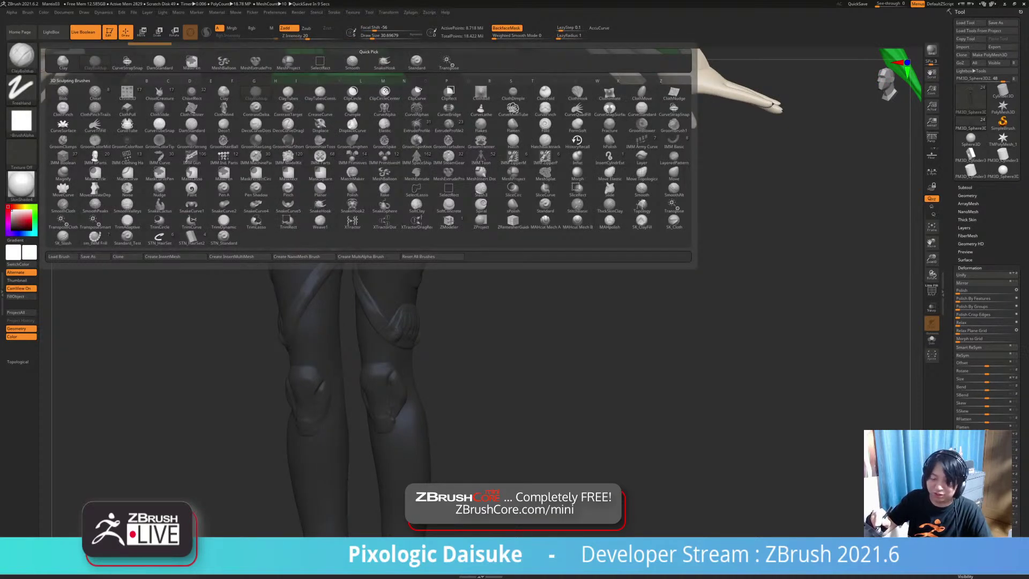
right_click_drag(443, 328, 474, 330, "shift")
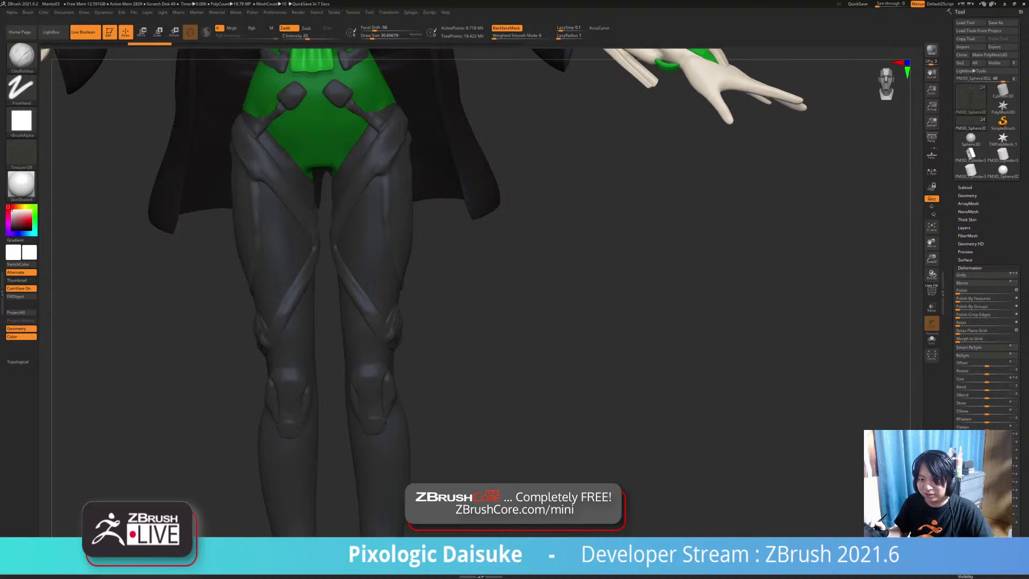
right_click_drag(455, 420, 431, 300, "alt")
mouse_move(399, 418)
right_mouse_down("alt")
mouse_move(413, 326)
mouse_move(431, 286)
mouse_move(372, 332)
mouse_move(449, 339)
right_mouse_up("alt")
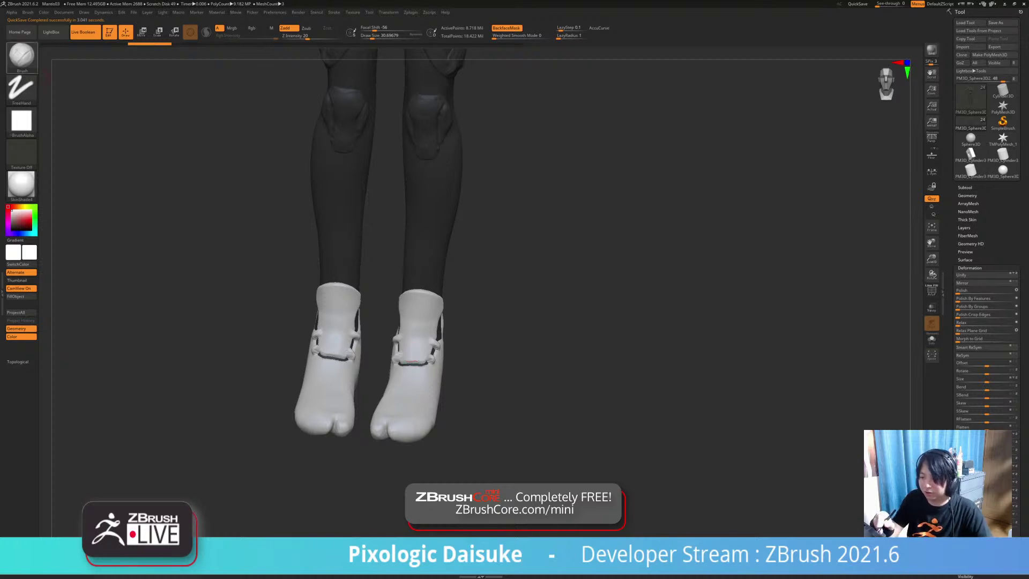
Step: Make the footwear subtool active, with the DamStandard brush at draw size about 37
key("b")
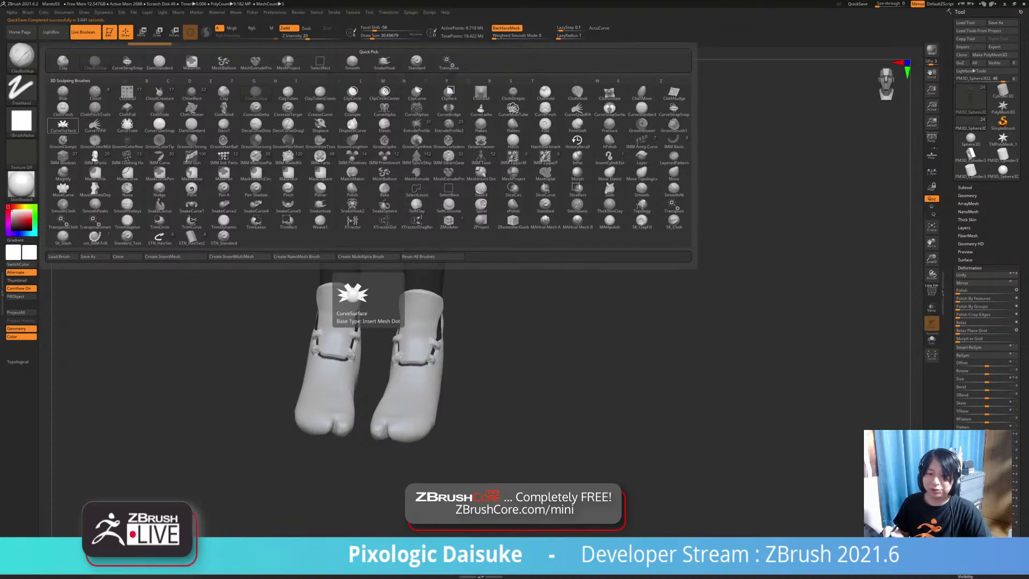
key("s")
key("h")
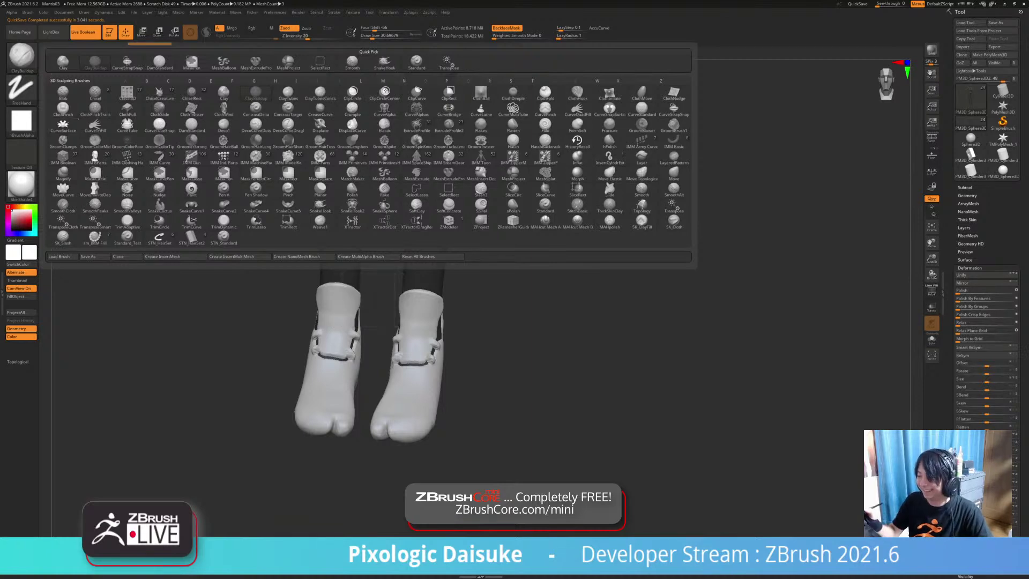
mouse_move(616, 268)
left_mouse_down()
mouse_move(616, 316)
mouse_move(632, 257)
left_mouse_up()
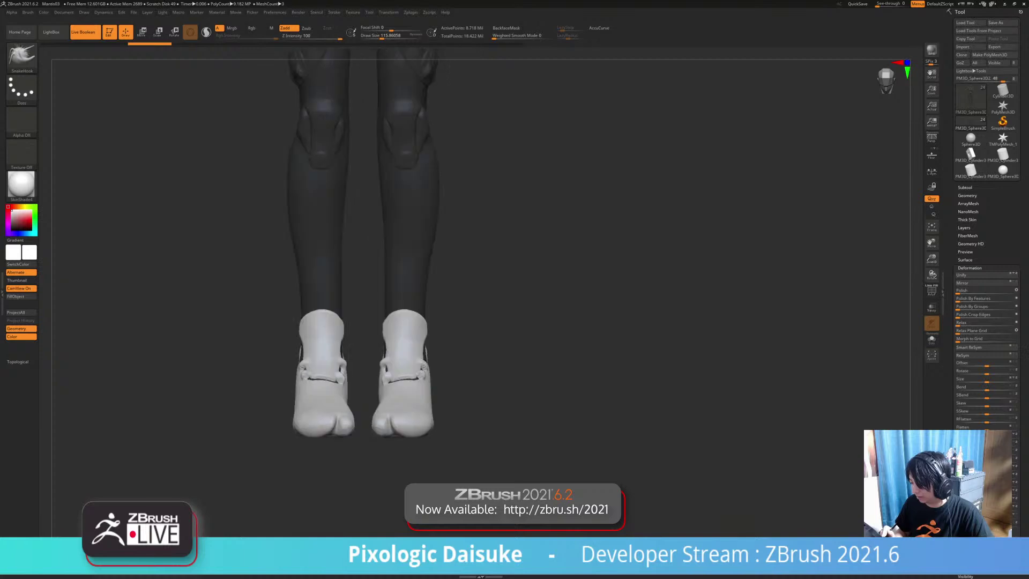
left_click_drag(589, 322, 584, 385, "alt")
mouse_move(161, 402)
left_mouse_down()
mouse_move(195, 455)
mouse_move(219, 452)
mouse_move(160, 439)
mouse_move(192, 429)
left_mouse_up()
left_click(21, 56)
left_click_drag(382, 37, 373, 37)
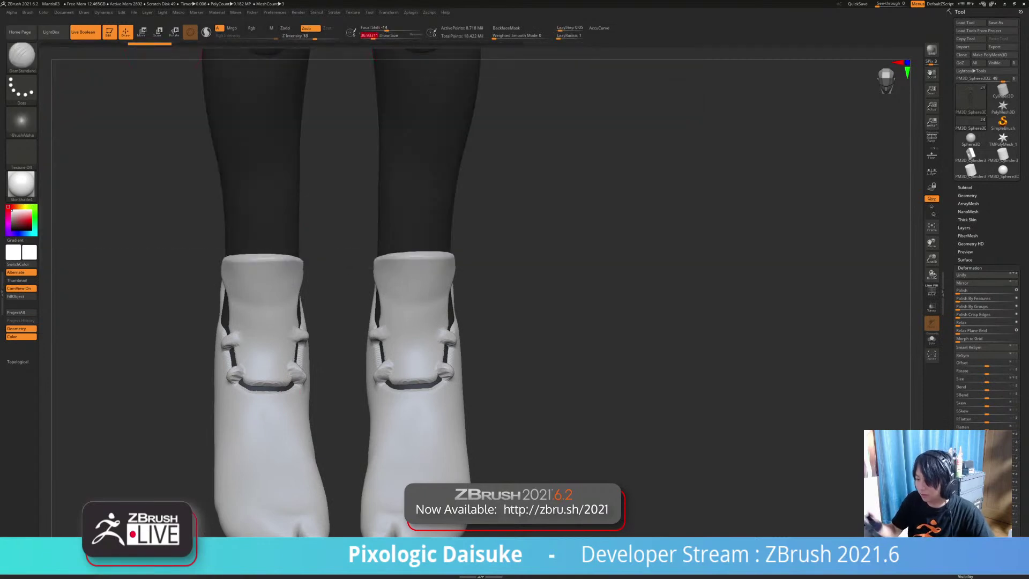
left_click_drag(182, 353, 234, 361)
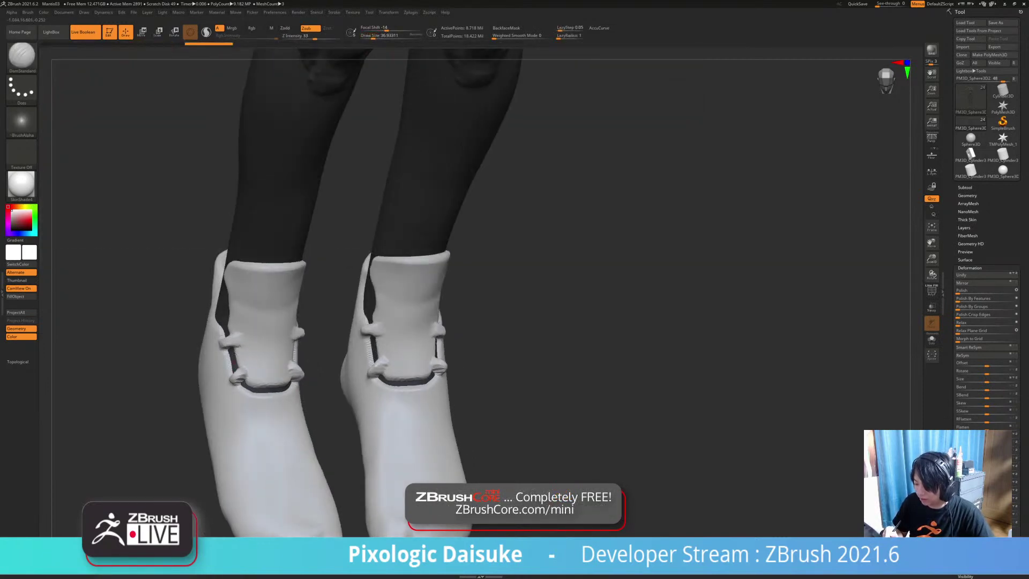
left_click(241, 380, "alt")
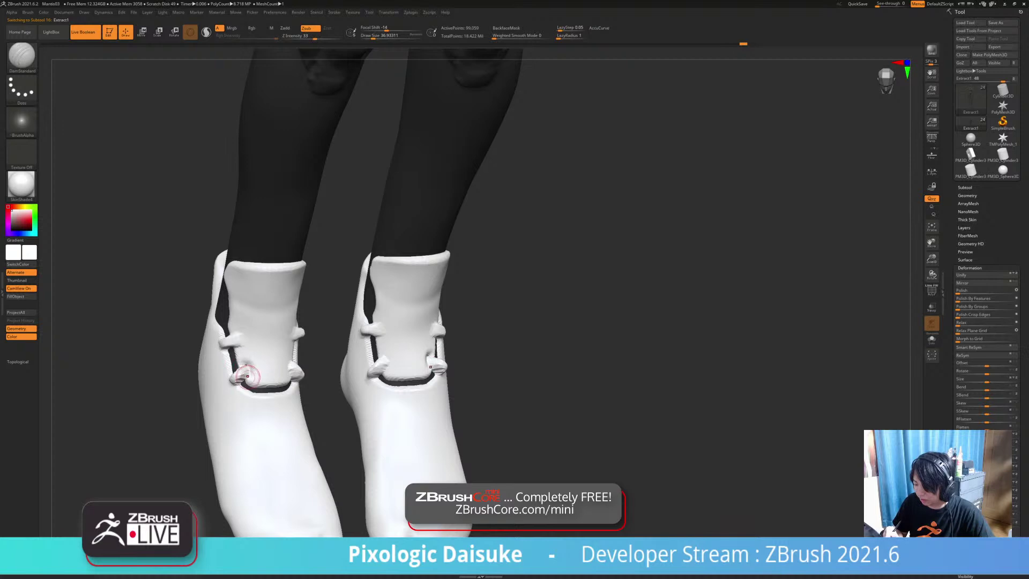
Step: Carve the split between the big toe and the other toes on both shoes with DamStandard
right_click_drag(271, 368, 295, 360)
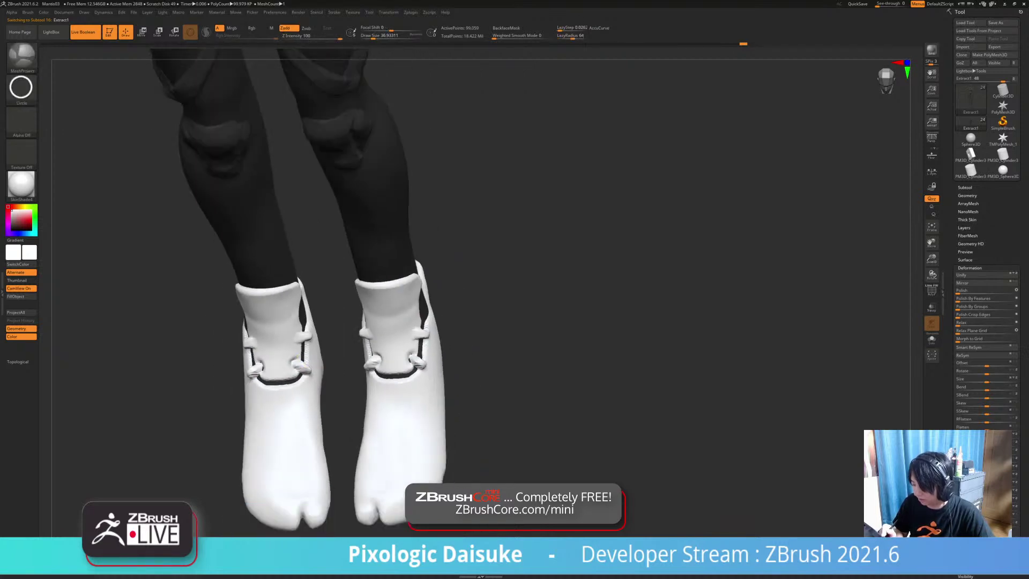
left_click_drag(295, 368, 271, 368, "shift")
mouse_move(271, 368)
right_mouse_down("ctrl")
mouse_move(258, 348)
mouse_move(284, 370)
right_mouse_up("ctrl")
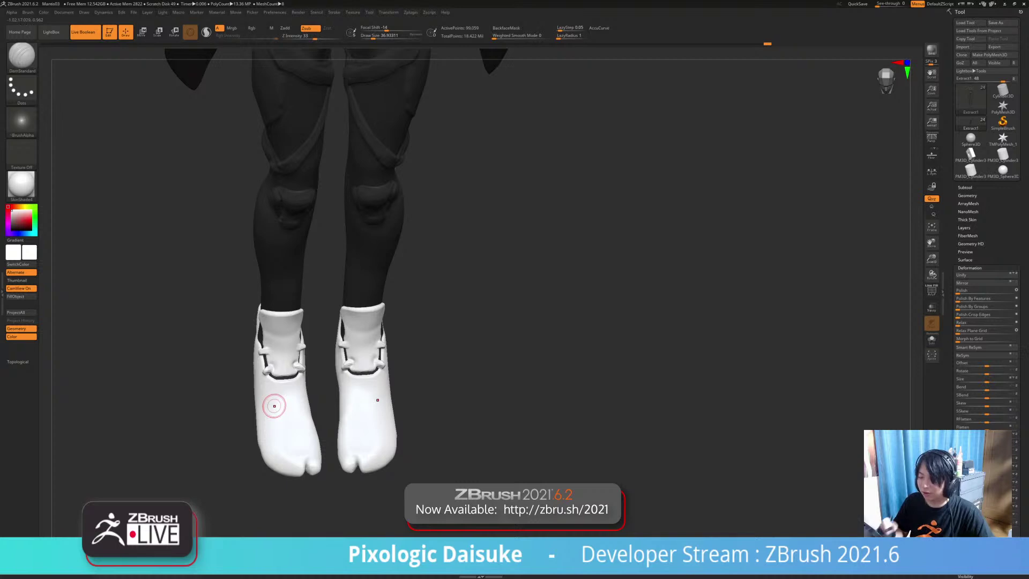
right_click_drag(275, 406, 244, 360, "alt")
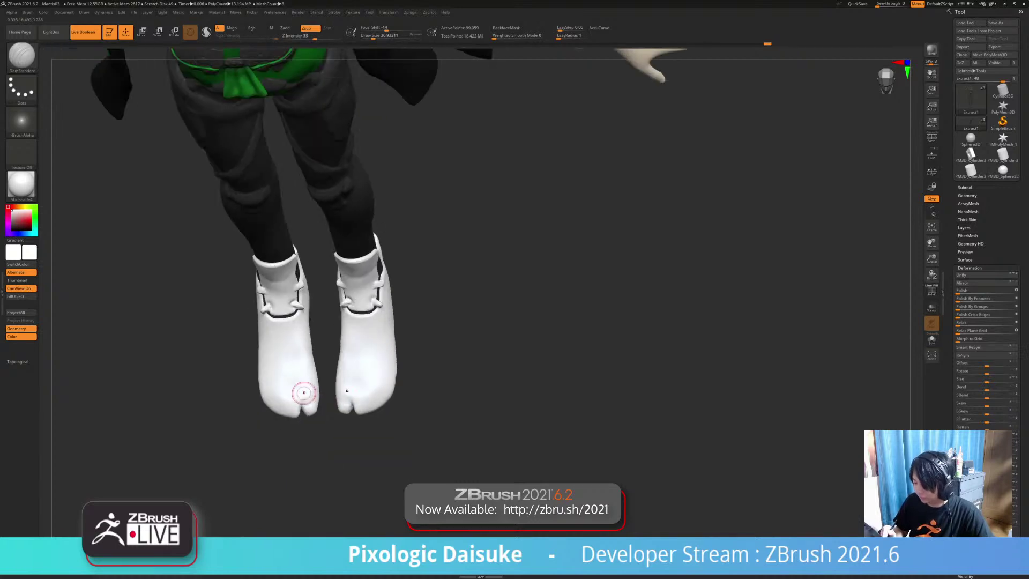
left_click_drag(313, 378, 301, 410)
mouse_move(304, 381)
left_mouse_down()
mouse_move(300, 410)
mouse_move(307, 382)
left_mouse_up()
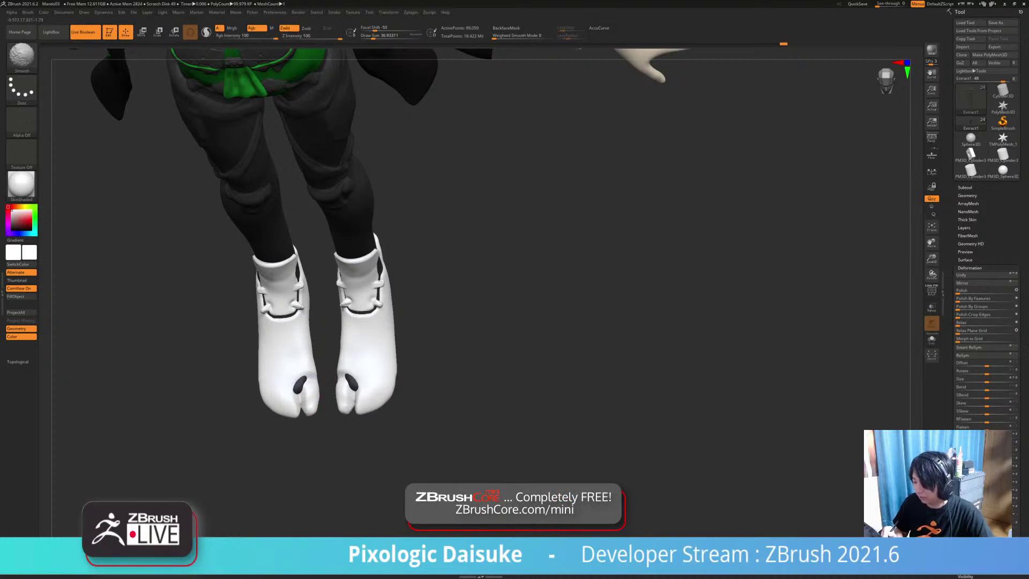
Step: Reshape the toe split on both shoes with SnakeHook, pulling its edges together from several angles
key("b")
key("s")
key("h")
left_click_drag(373, 37, 376, 37)
left_click_drag(439, 322, 525, 316)
left_click_drag(304, 383, 300, 386)
left_click_drag(418, 332, 410, 375)
left_click_drag(303, 383, 300, 386)
left_click_drag(418, 348, 402, 346)
left_click_drag(302, 399, 301, 404)
left_click_drag(407, 343, 423, 360)
mouse_move(369, 412)
left_mouse_down()
mouse_move(310, 375)
mouse_move(317, 387)
mouse_move(307, 355)
mouse_move(307, 393)
left_mouse_up()
Step: Recarve the crease above the toe split with DamStandard at draw size about 22 and smooth its inner end
left_click_drag(97, 214, 86, 119)
key("b")
key("d")
key("s")
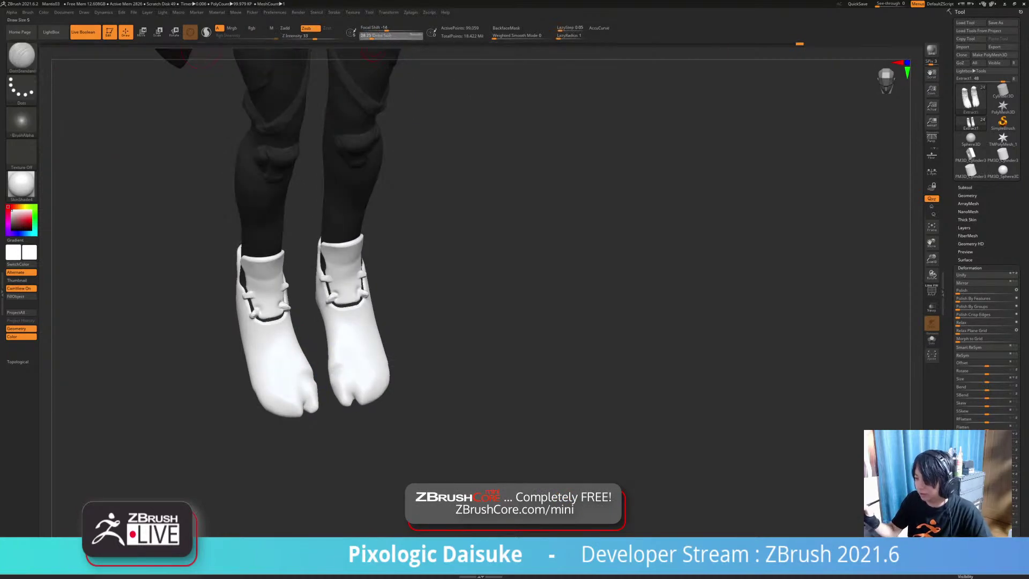
left_click_drag(313, 372, 303, 378)
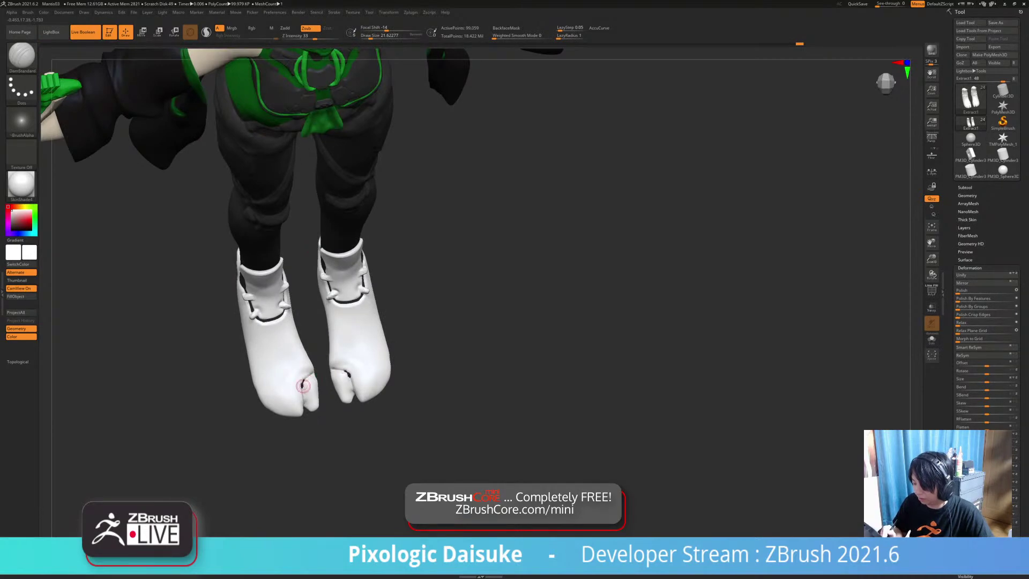
key("shift")
left_click_drag(303, 381, 307, 377, "shift")
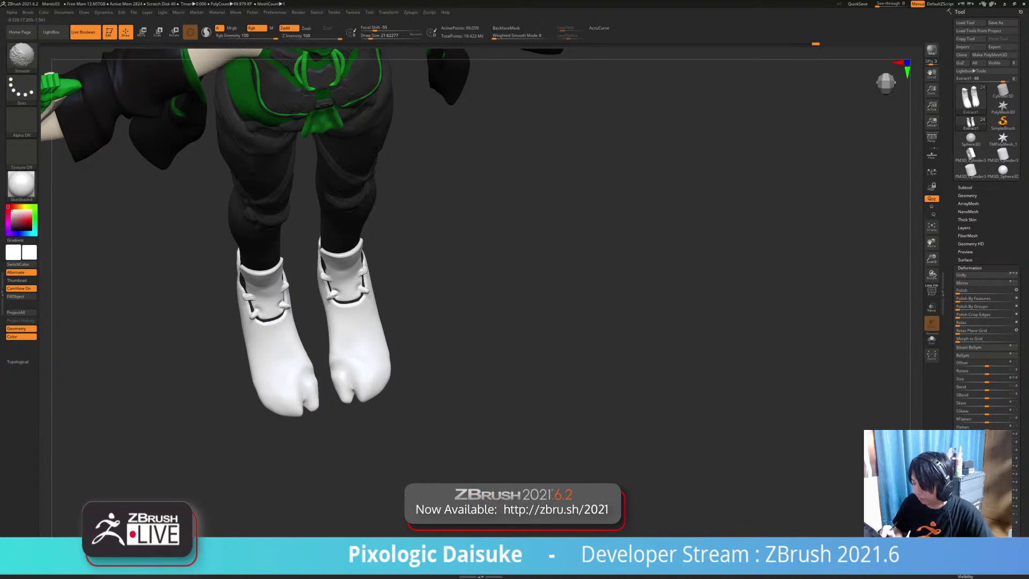
mouse_move(302, 379)
left_mouse_down()
mouse_move(312, 370)
mouse_move(308, 407)
mouse_move(305, 385)
left_mouse_up()
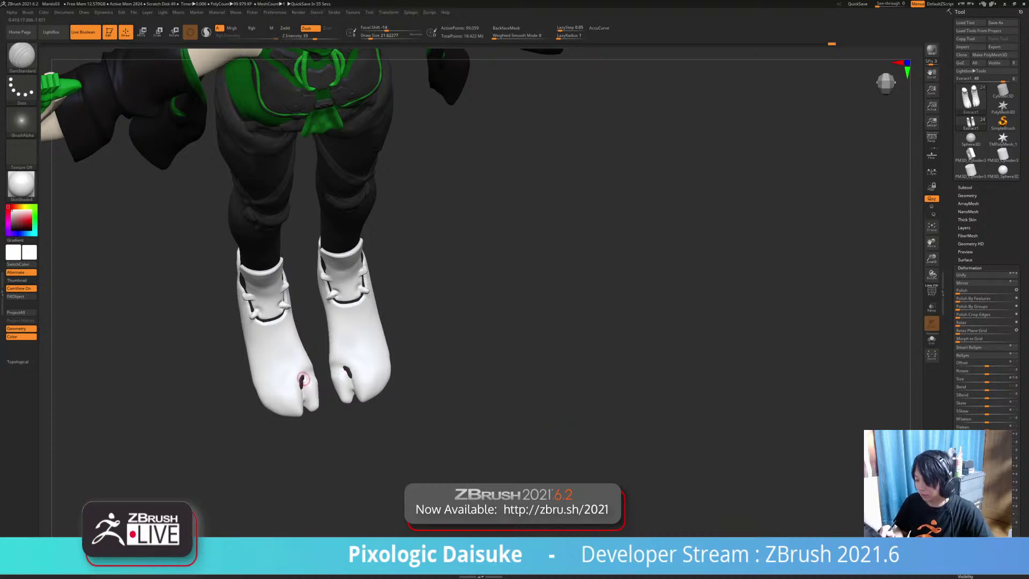
left_click_drag(304, 385, 303, 381)
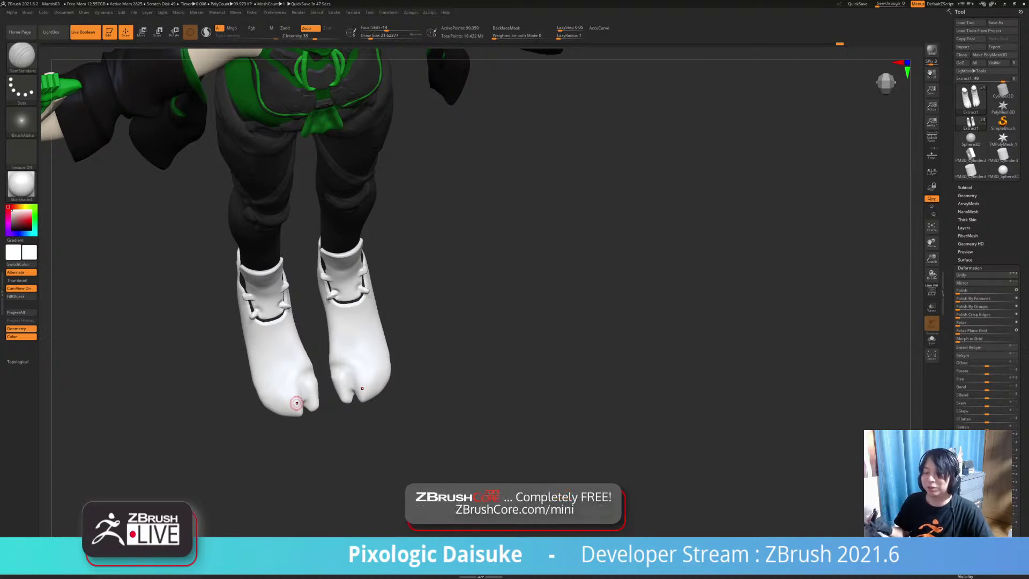
Step: Refine the narrow notch between the toe tips with small DamStandard strokes and smoothing
right_click_drag(296, 403, 298, 436, "ctrl")
mouse_move(309, 368)
left_mouse_down()
mouse_move(296, 377)
mouse_move(295, 406)
mouse_move(238, 398)
left_mouse_up()
key("ctrl+z")
mouse_move(237, 398)
right_mouse_down()
mouse_move(332, 332)
mouse_move(343, 258)
mouse_move(324, 236)
right_mouse_up()
left_click_drag(185, 404, 187, 413)
mouse_move(188, 414)
right_mouse_down()
mouse_move(260, 408)
mouse_move(264, 419)
mouse_move(300, 423)
mouse_move(324, 415)
mouse_move(308, 361)
mouse_move(290, 400)
right_mouse_up()
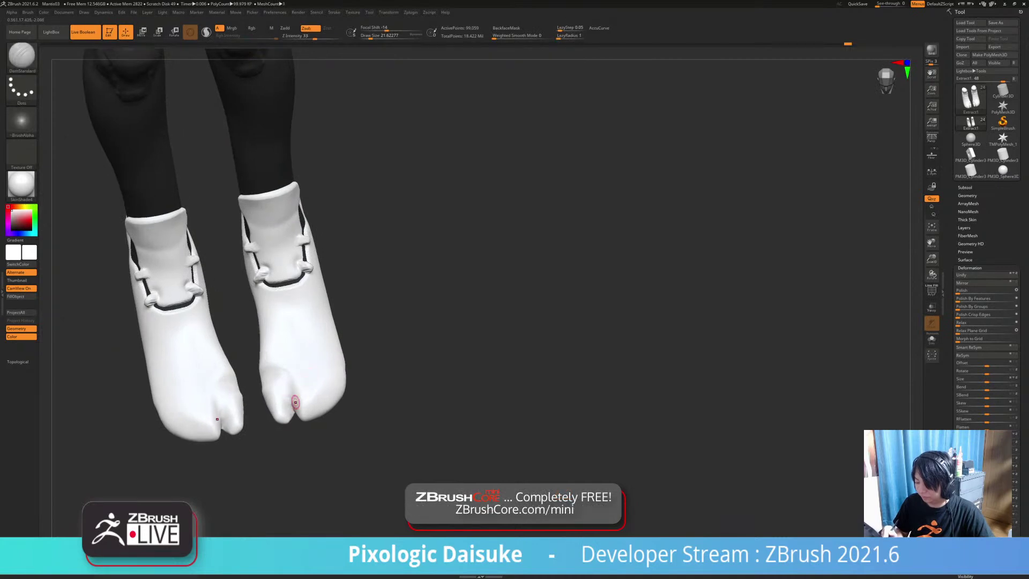
key("shift")
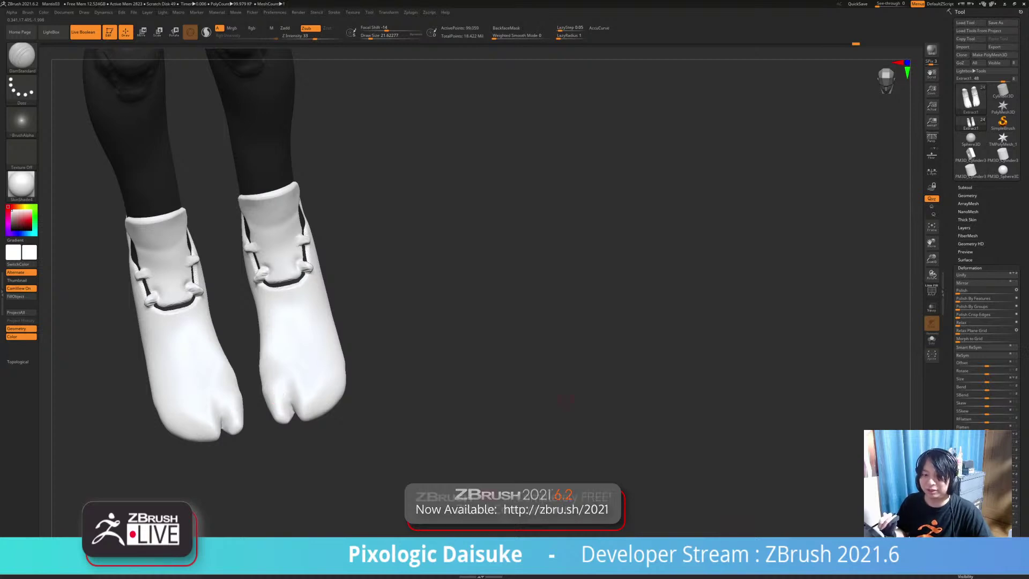
mouse_move(429, 354)
left_mouse_down()
mouse_move(448, 313)
mouse_move(415, 389)
left_mouse_up()
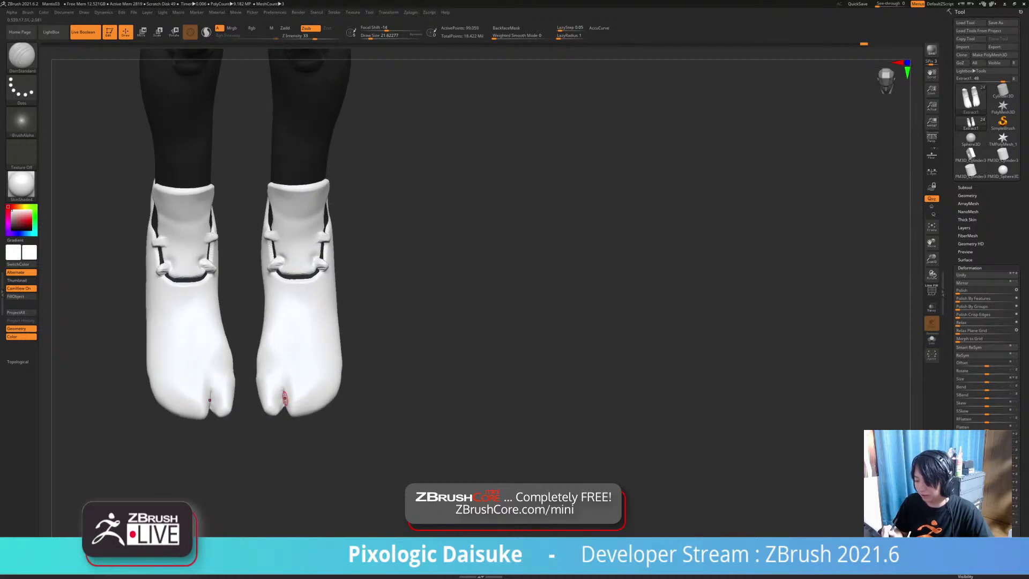
key("shift")
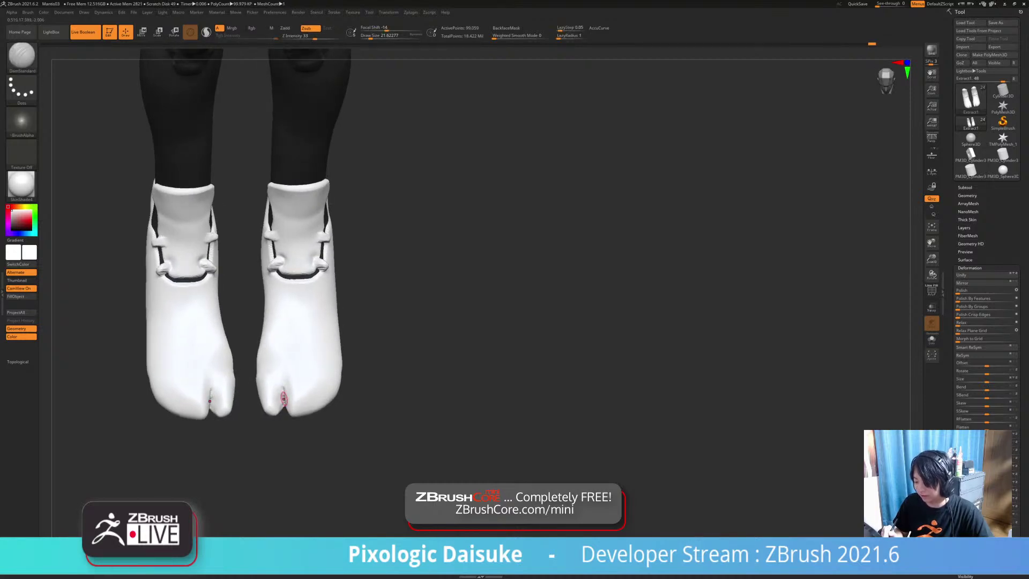
key("shift")
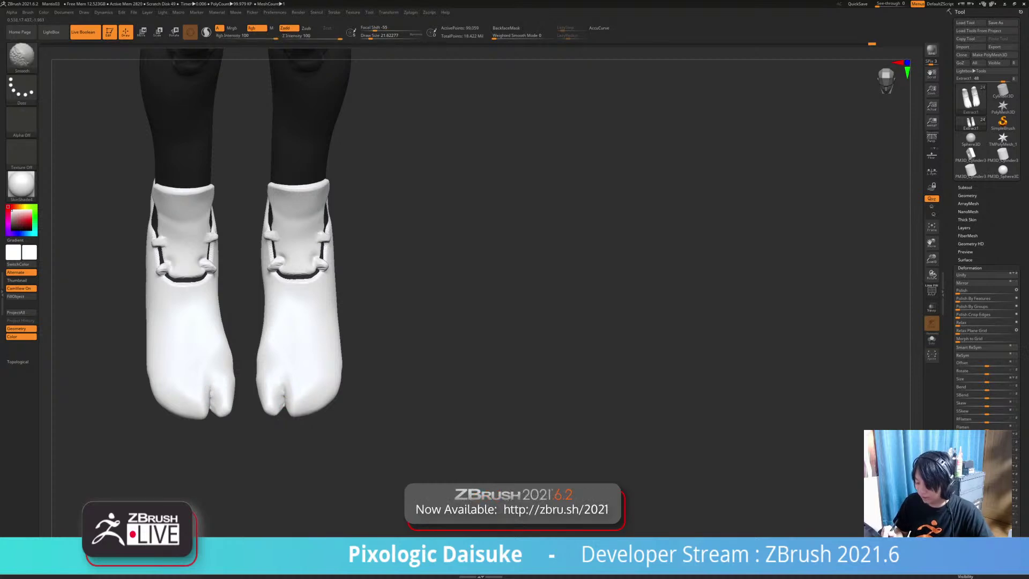
right_click_drag(290, 405, 296, 369, "ctrl")
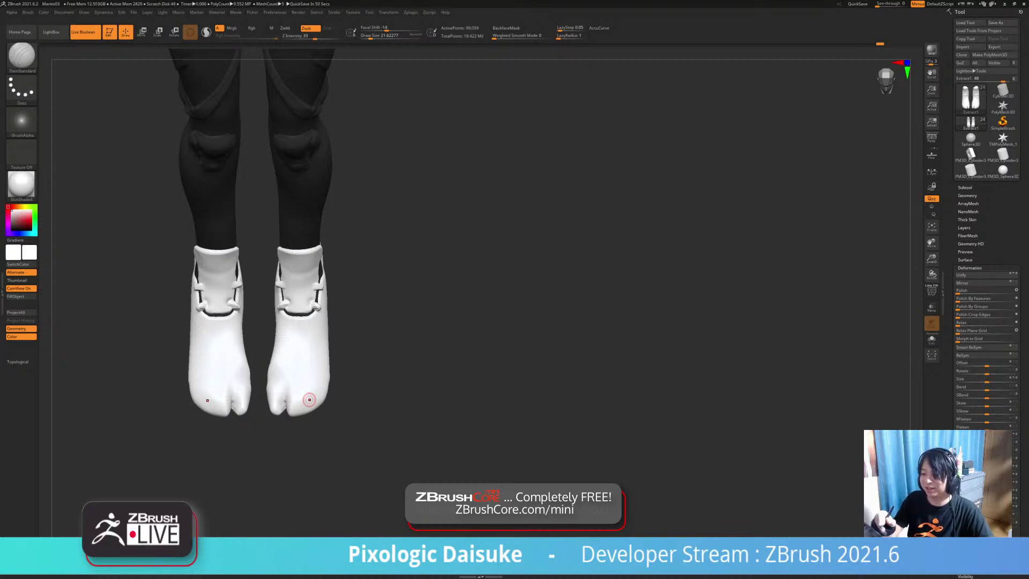
Step: Adjust the outline of the toes and shoe sides with SnakeHook at draw size about 68
left_click(22, 54)
left_click(384, 63)
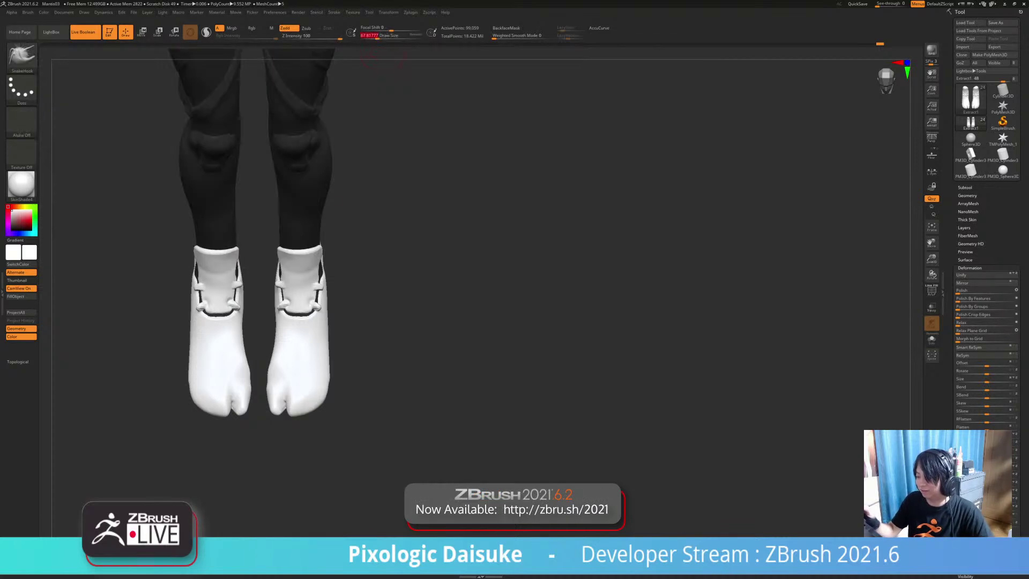
left_click_drag(295, 412, 324, 404)
mouse_move(332, 375)
right_mouse_down("ctrl")
mouse_move(332, 342)
mouse_move(332, 375)
right_mouse_up("ctrl")
right_click_drag(332, 353, 331, 375)
left_click_drag(323, 368, 327, 351)
mouse_move(332, 348)
right_mouse_down("ctrl")
mouse_move(331, 257)
mouse_move(273, 258)
mouse_move(302, 262)
mouse_move(297, 321)
mouse_move(280, 322)
mouse_move(331, 325)
right_mouse_up("ctrl")
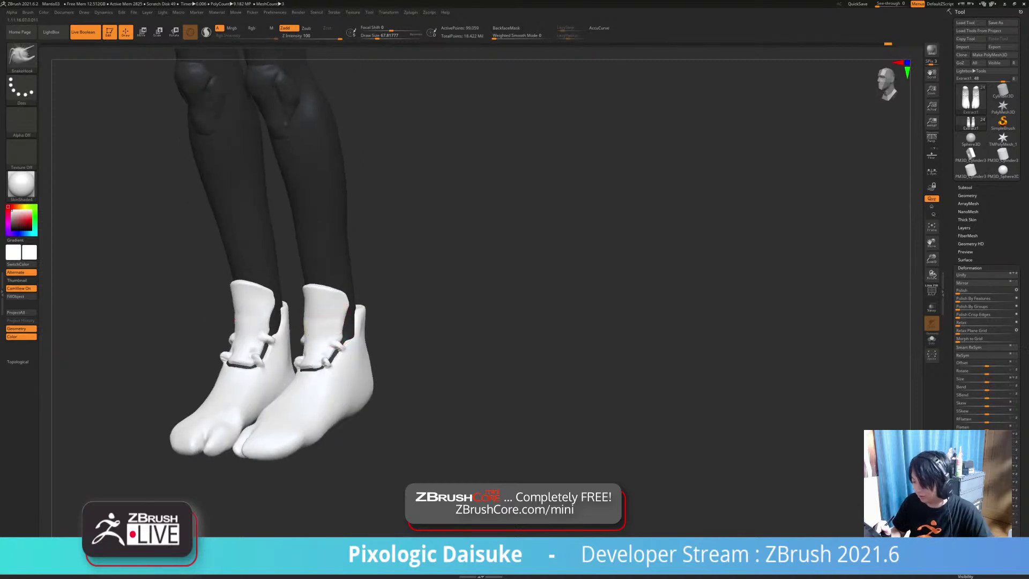
Step: Shape the front ankle flap of the footwear with SnakeHook and smooth it around the bridging straps
left_click_drag(334, 323, 317, 326)
right_click_drag(315, 328, 352, 328)
left_click_drag(305, 317, 309, 327, "shift")
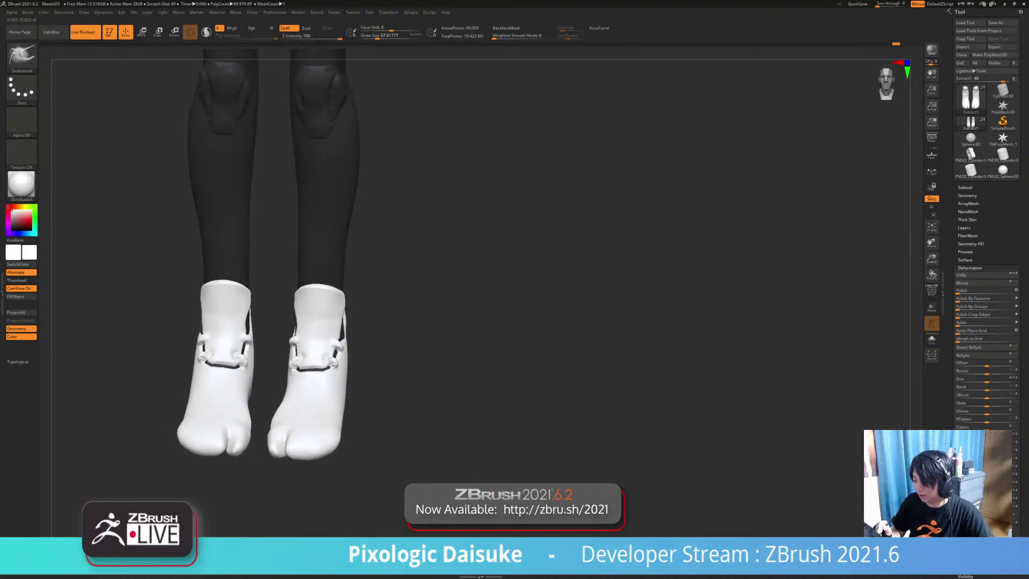
right_click_drag(310, 326, 338, 328)
left_click_drag(303, 308, 311, 328, "shift")
mouse_move(324, 342)
right_mouse_down()
mouse_move(298, 341)
mouse_move(315, 343)
mouse_move(322, 362)
mouse_move(303, 361)
mouse_move(336, 343)
mouse_move(304, 348)
right_mouse_up()
left_click_drag(352, 300, 360, 344, "shift")
mouse_move(337, 343)
right_mouse_down()
mouse_move(359, 342)
mouse_move(346, 352)
mouse_move(360, 355)
right_mouse_up()
left_click_drag(340, 365, 345, 376, "shift")
right_click_drag(337, 394, 328, 385)
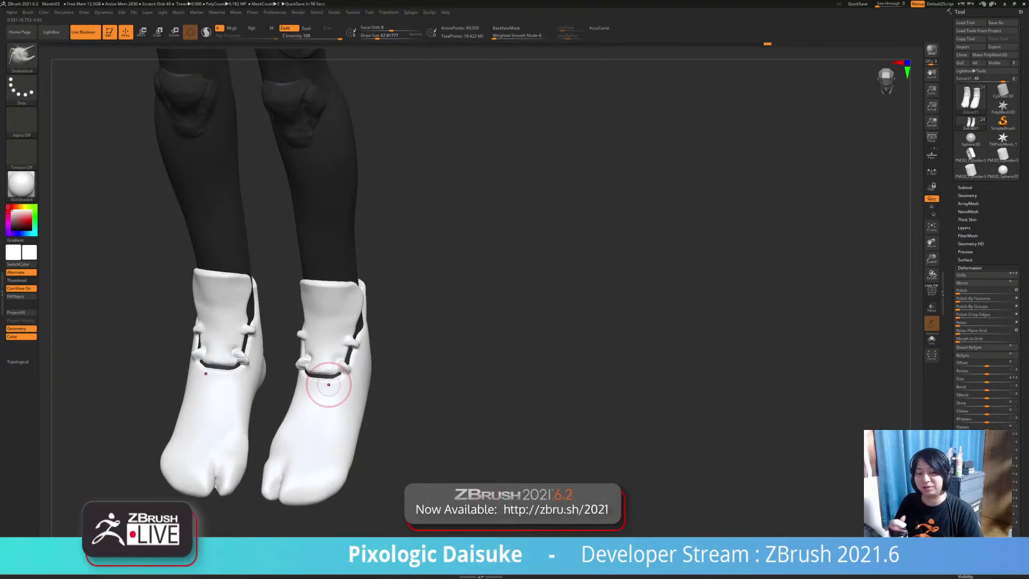
Step: Make the dark body suit subtool active and reshape the calf contour with SnakeHook at draw size about 112, smoothing the surface
mouse_move(328, 385)
right_mouse_down()
mouse_move(347, 379)
mouse_move(341, 182)
mouse_move(341, 234)
mouse_move(227, 242)
right_mouse_up()
left_click(337, 242, "alt")
left_click(381, 36)
left_click_drag(354, 218, 355, 267)
right_click_drag(355, 268, 360, 268)
left_click_drag(353, 285, 356, 286)
left_click_drag(408, 264, 428, 284, "ctrl")
left_click_drag(360, 224, 360, 249)
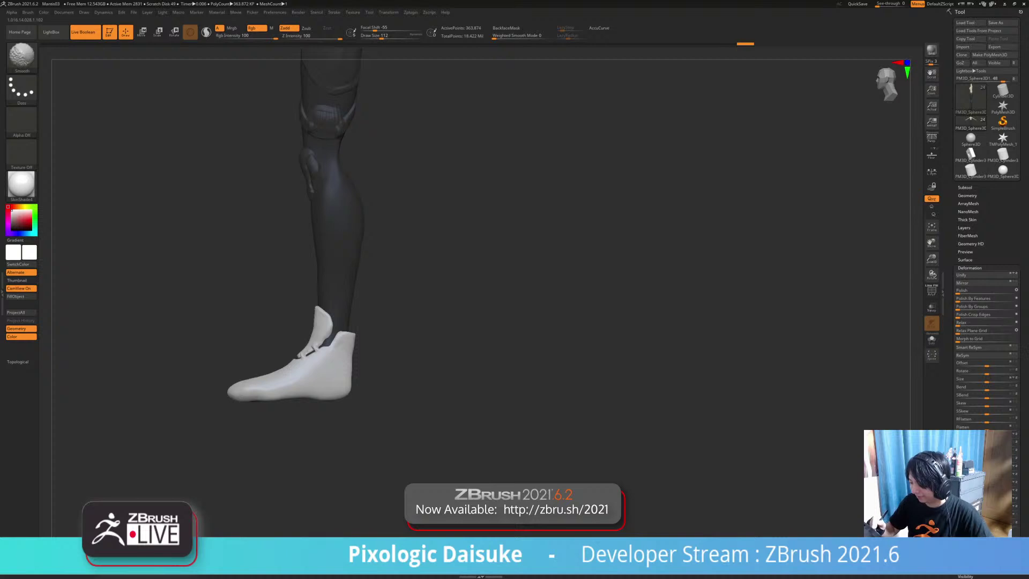
right_click_drag(336, 142, 322, 294, "alt")
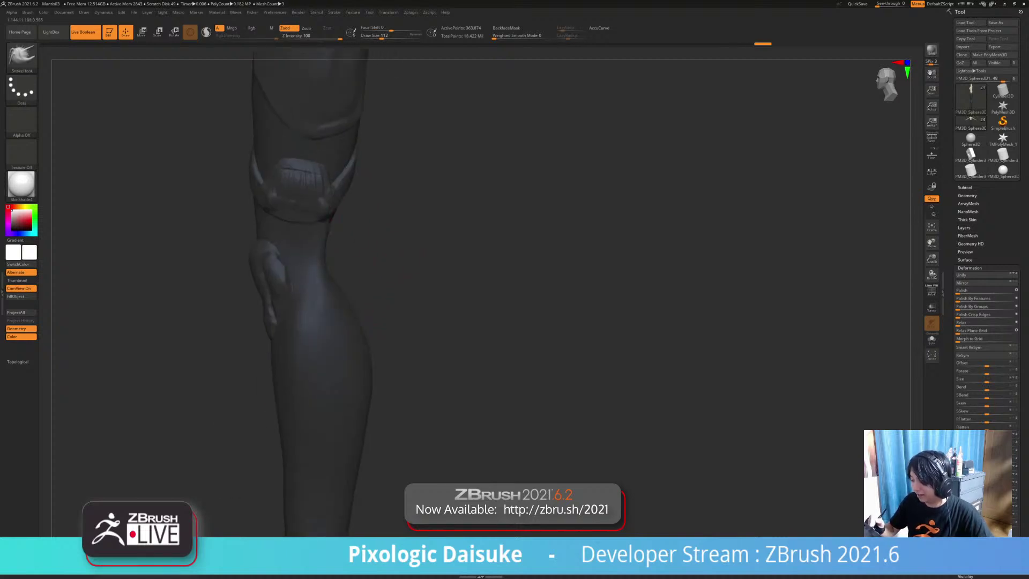
mouse_move(331, 217)
right_mouse_down()
mouse_move(328, 232)
mouse_move(299, 244)
right_mouse_up()
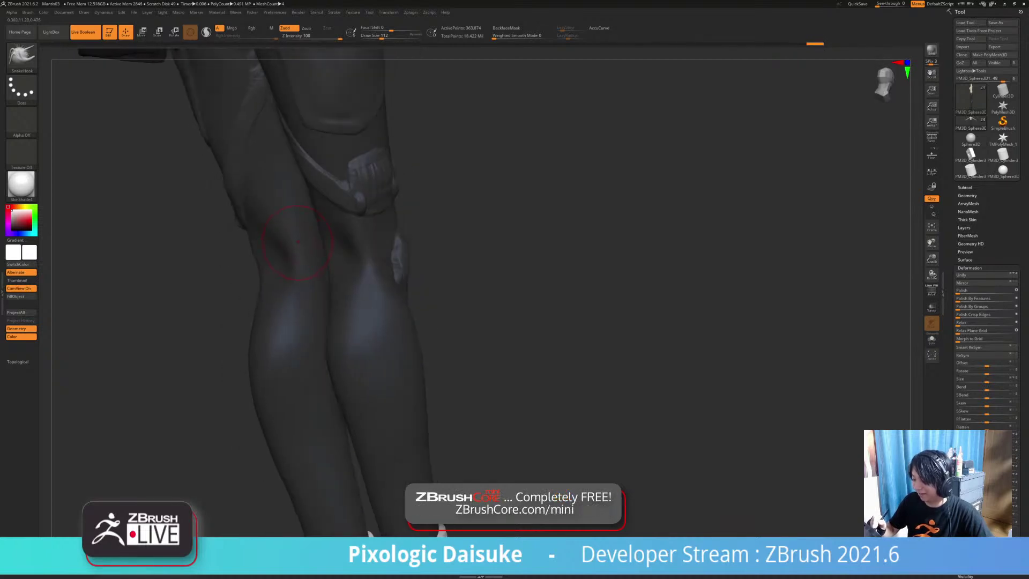
Step: Adjust the contour behind the knee on the dark body suit with SnakeHook at draw size about 112
left_click_drag(294, 241, 280, 221)
mouse_move(278, 227)
right_mouse_down()
mouse_move(289, 258)
mouse_move(301, 249)
mouse_move(296, 242)
mouse_move(292, 265)
mouse_move(353, 265)
right_mouse_up()
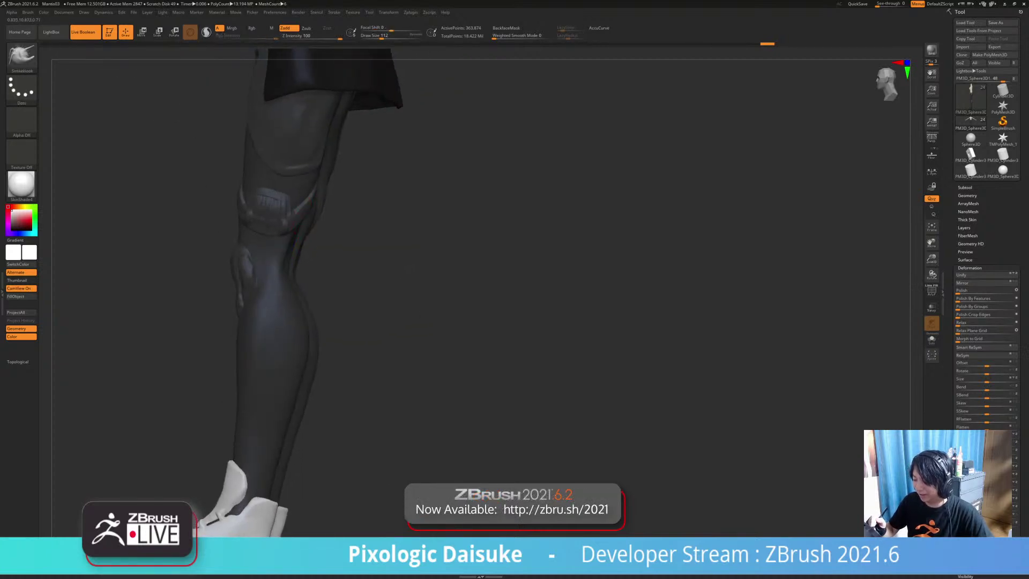
right_click_drag(294, 227, 298, 230)
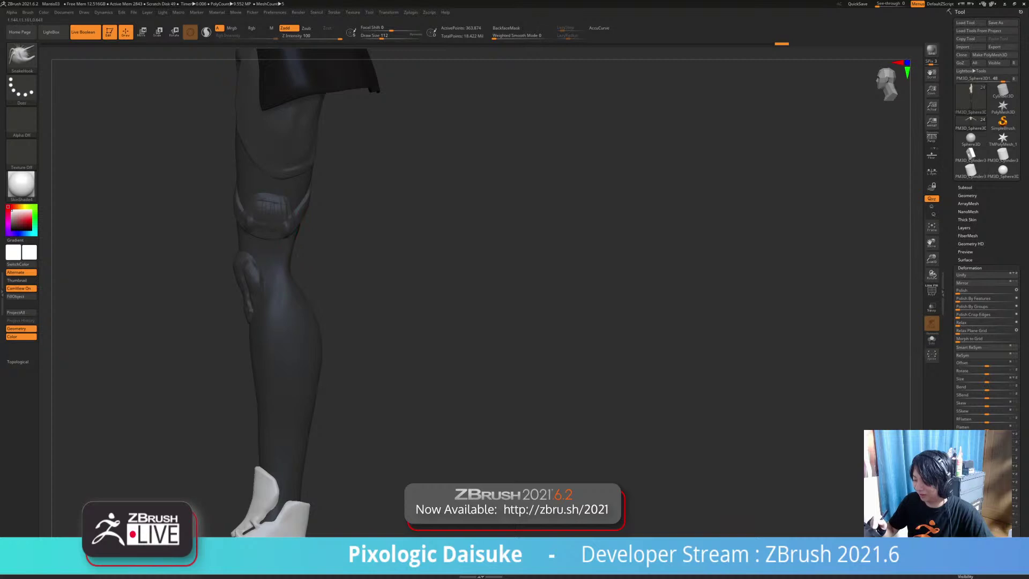
right_click_drag(299, 231, 355, 262)
right_click_drag(273, 165, 313, 225, "alt")
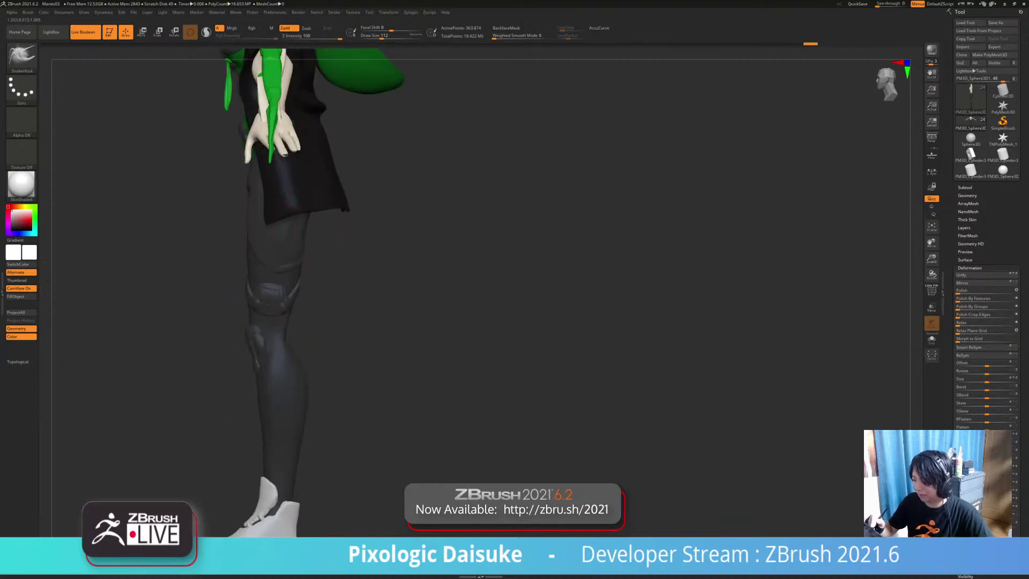
Step: Switch between the leg suit and thigh subtools and set the brush draw size to about 120
left_click(300, 230, "alt")
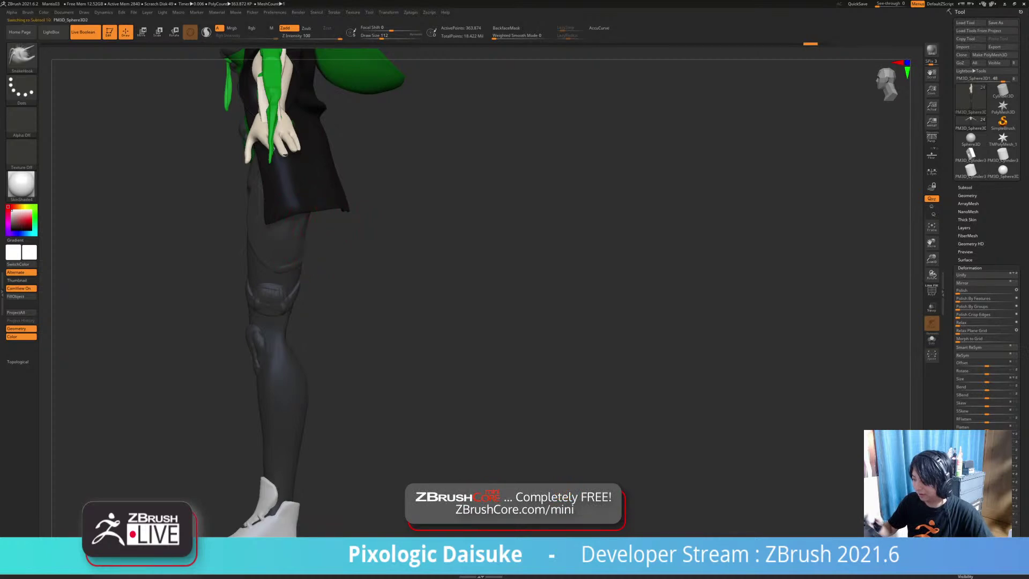
right_click_drag(343, 231, 305, 232)
right_click_drag(259, 264, 303, 268)
left_click(296, 271, "alt")
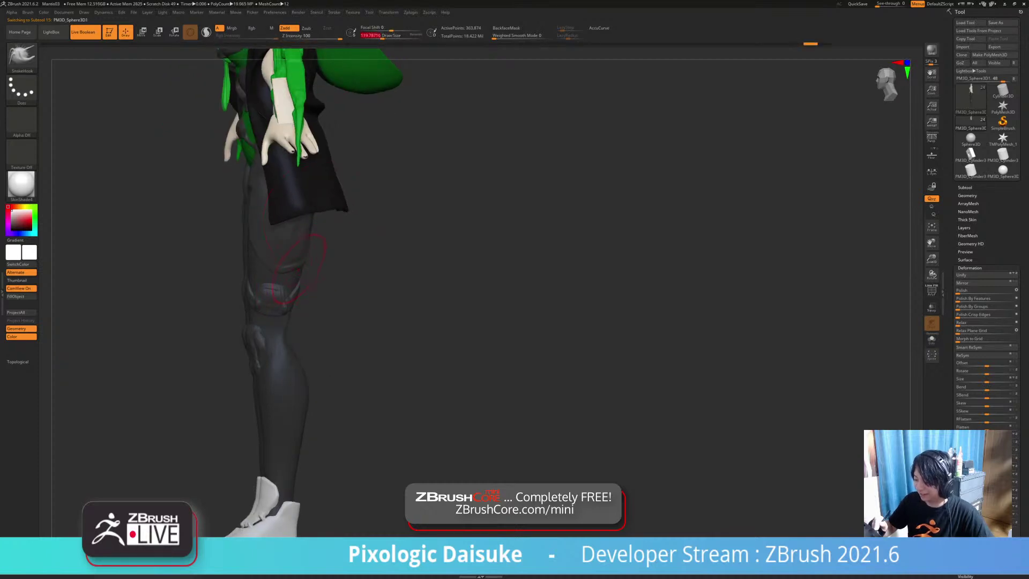
mouse_move(300, 267)
right_mouse_down()
mouse_move(367, 267)
mouse_move(356, 268)
mouse_move(360, 284)
right_mouse_up()
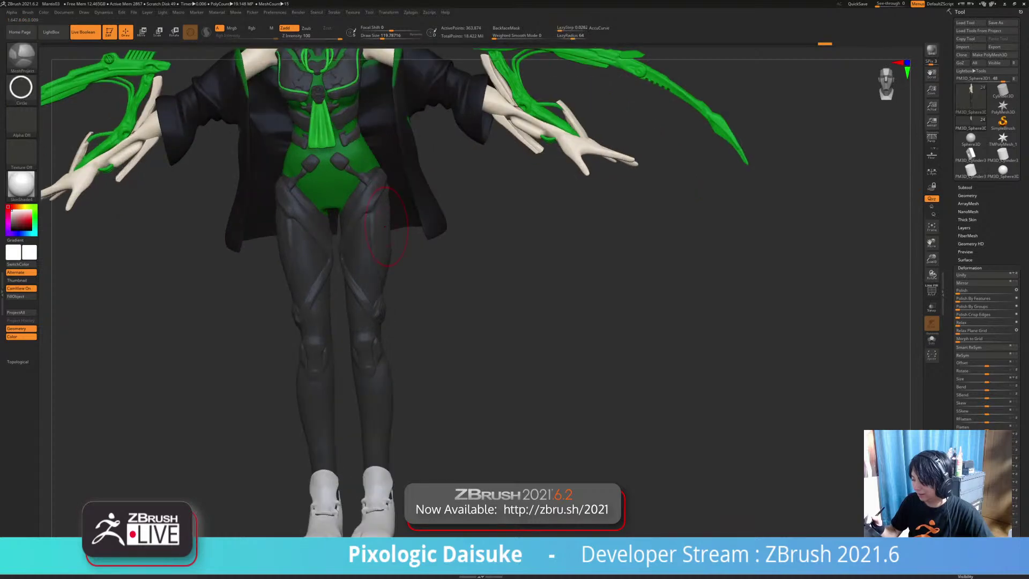
right_click_drag(386, 226, 393, 228)
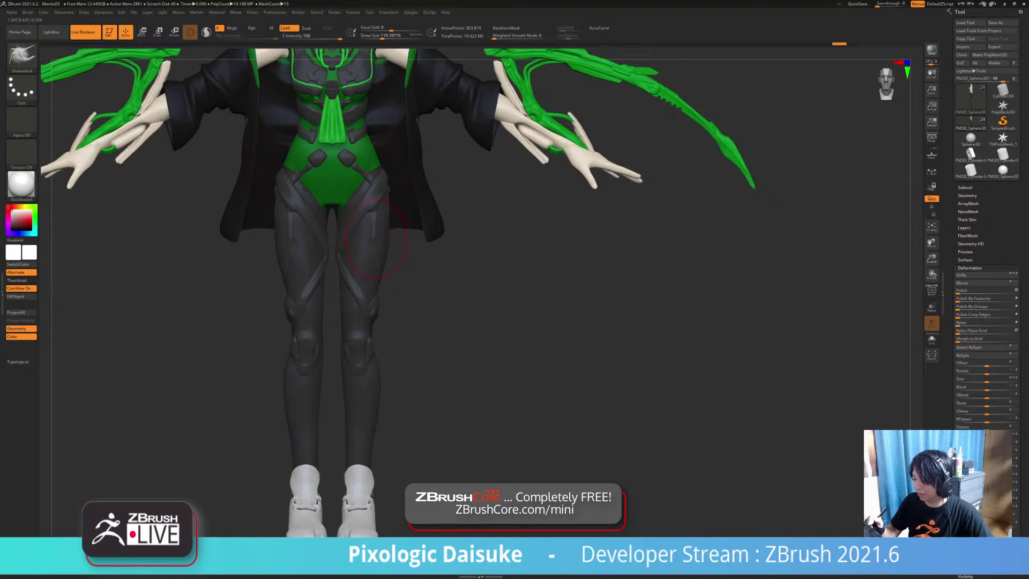
left_click(372, 227, "alt")
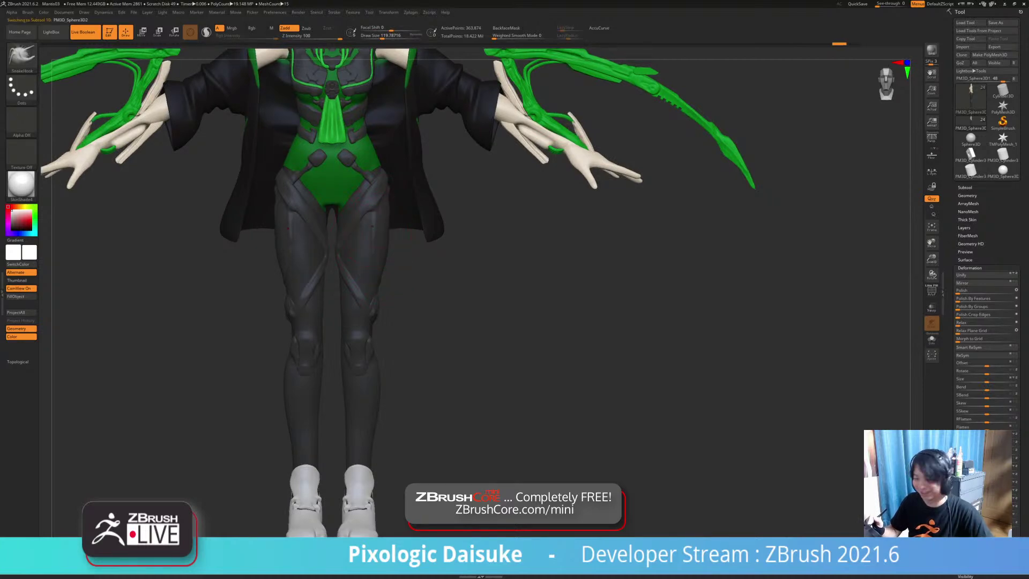
Step: Make the split-toe footwear subtool active and fill it with the dark colour
mouse_move(374, 226)
right_mouse_down()
mouse_move(396, 229)
mouse_move(380, 159)
right_mouse_up()
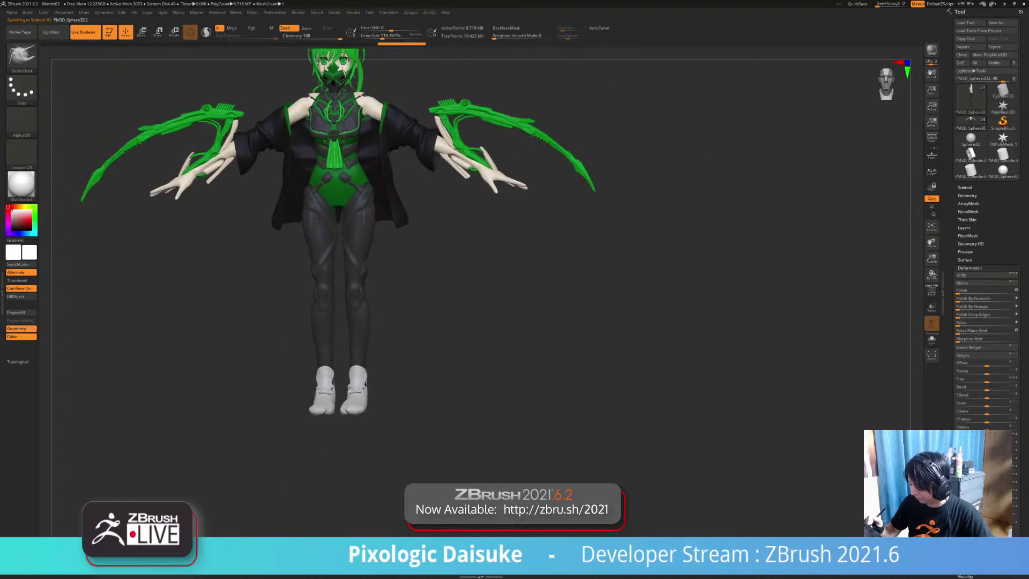
mouse_move(364, 321)
right_mouse_down("ctrl")
mouse_move(367, 348)
mouse_move(358, 308)
right_mouse_up("ctrl")
right_click_drag(348, 410, 262, 420)
mouse_move(343, 410)
right_mouse_down()
mouse_move(429, 408)
mouse_move(354, 420)
right_mouse_up()
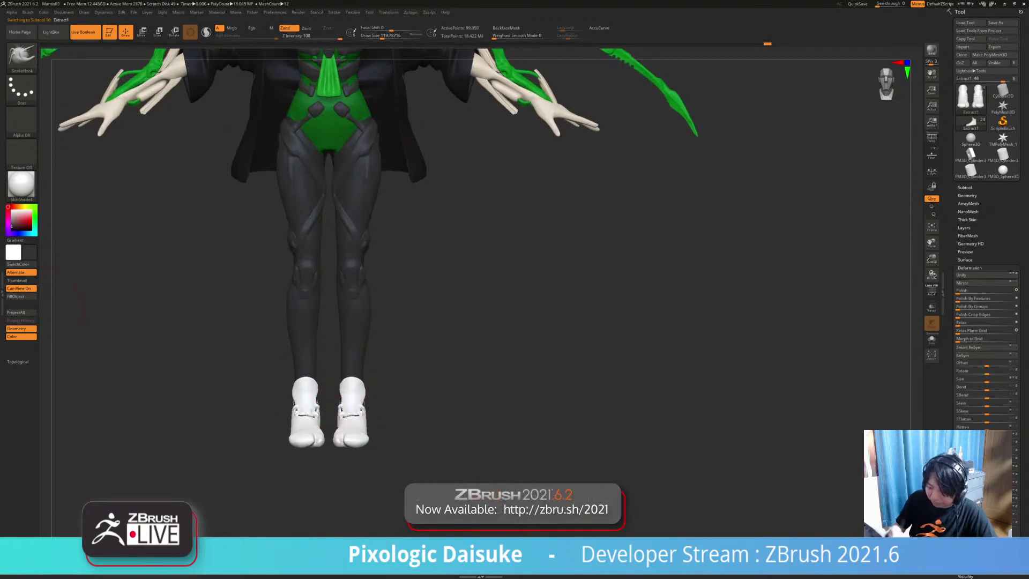
left_click(21, 297)
Step: Add a round heel block to the sole under each heel of the footwear at draw size about 56
right_click_drag(439, 407, 241, 440)
mouse_move(332, 436)
right_mouse_down("shift")
mouse_move(386, 431)
mouse_move(343, 432)
right_mouse_up("shift")
mouse_move(425, 423)
right_mouse_down("alt")
mouse_move(386, 409)
mouse_move(394, 423)
mouse_move(382, 420)
mouse_move(375, 386)
mouse_move(389, 392)
right_mouse_up("alt")
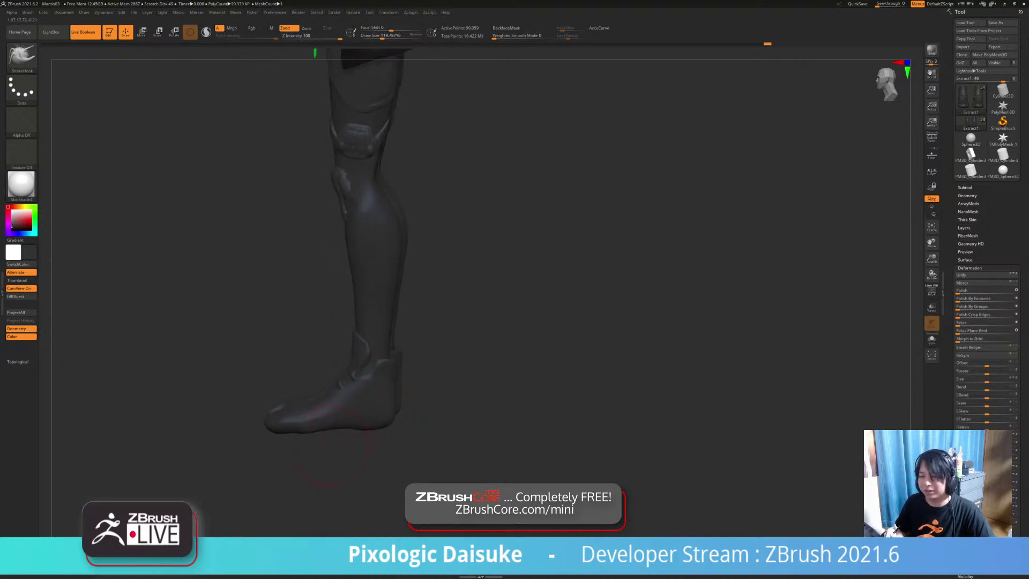
right_click_drag(335, 446, 361, 204)
mouse_move(344, 390)
right_mouse_down("ctrl")
mouse_move(344, 411)
mouse_move(362, 376)
mouse_move(348, 325)
right_mouse_up("ctrl")
left_click(376, 36)
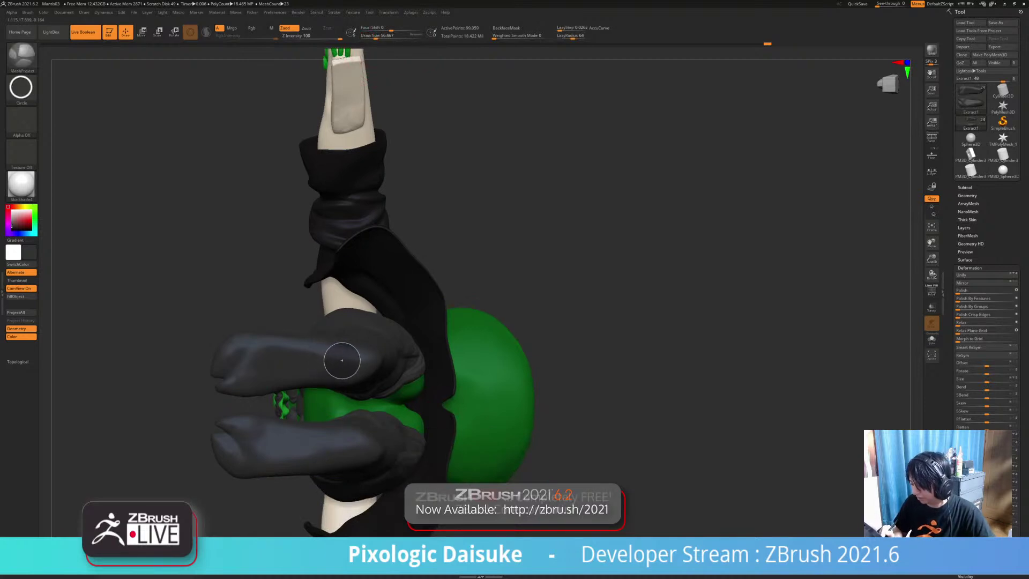
key("ctrl+shift+z")
mouse_move(373, 349)
right_mouse_down("ctrl")
mouse_move(371, 292)
mouse_move(263, 300)
mouse_move(241, 310)
mouse_move(247, 324)
right_mouse_up("ctrl")
Step: Move the round heel blocks slightly downward out of the soles with the gizmo and return to Draw mode
key("e")
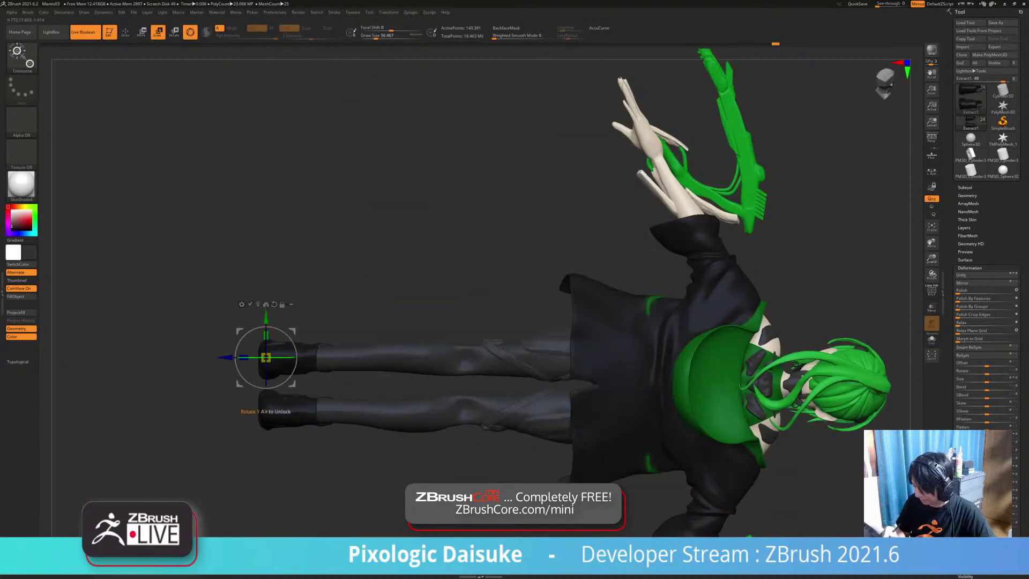
left_click_drag(226, 358, 217, 358)
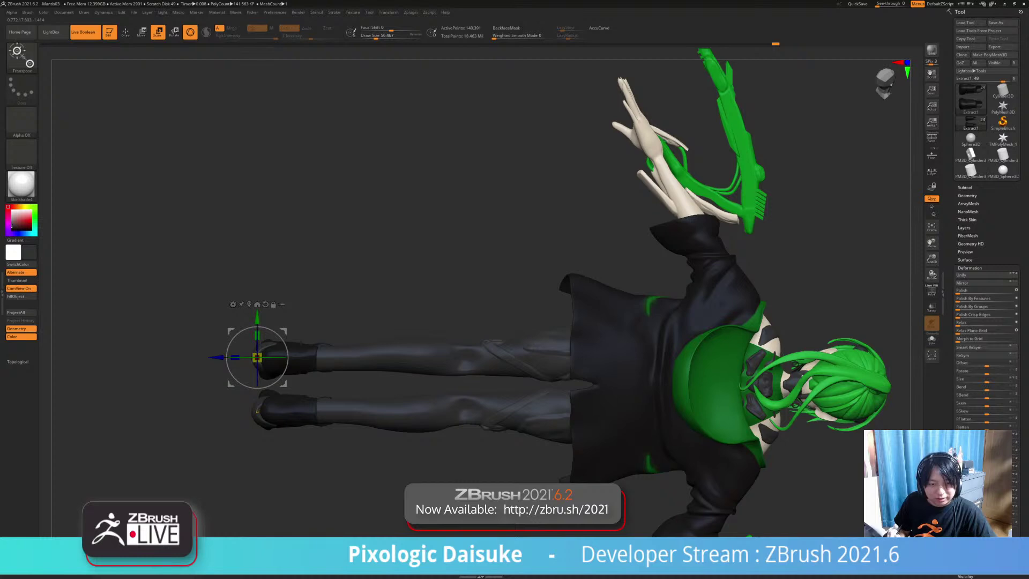
right_click_drag(225, 321, 450, 323)
left_click(258, 412)
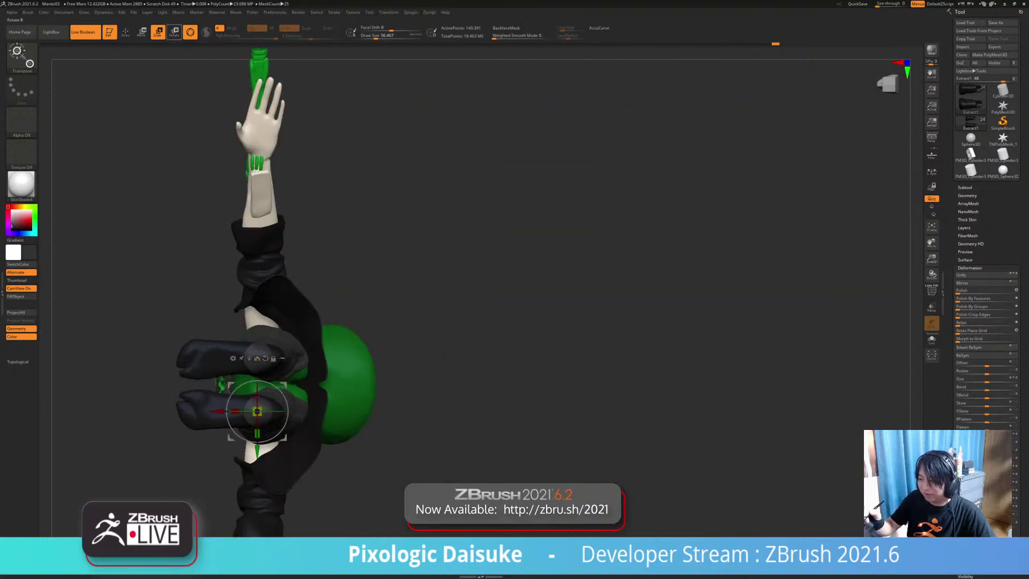
left_click(126, 32)
Step: Reshape the round heel blocks to follow the sole outline with SnakeHook at draw size about 97
right_click_drag(266, 354, 270, 393, "ctrl")
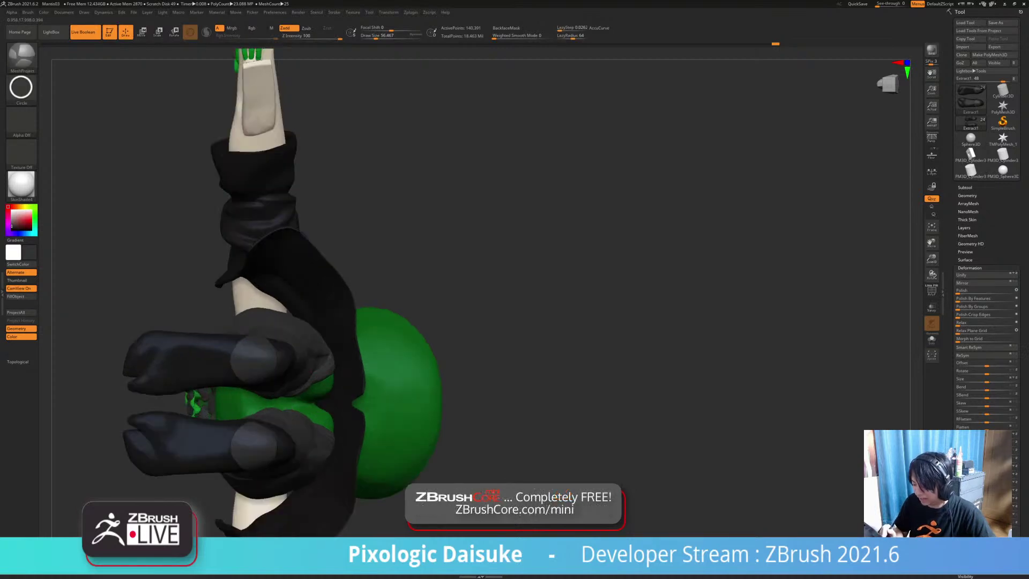
left_click(380, 37)
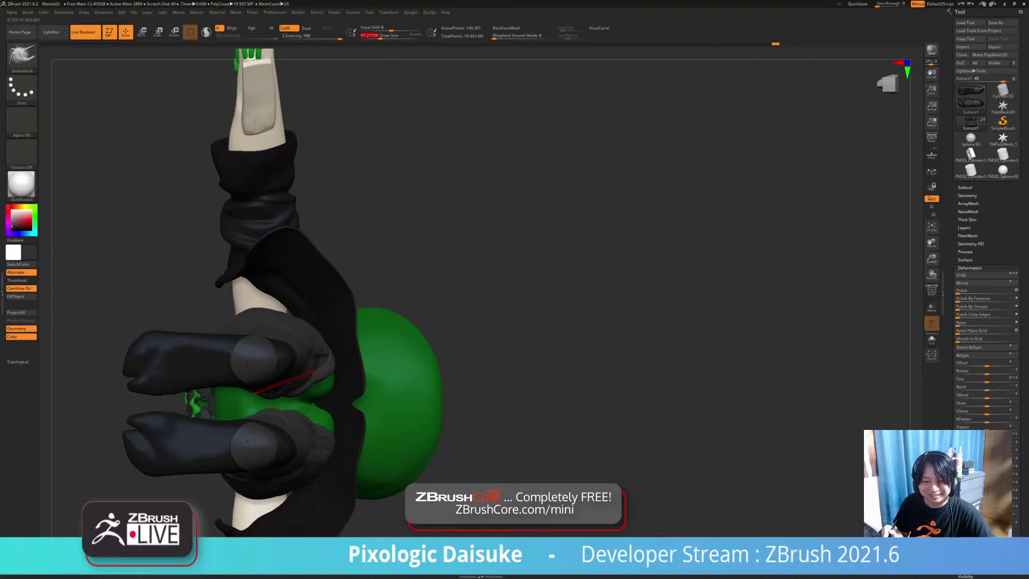
right_click_drag(282, 388, 284, 415, "ctrl")
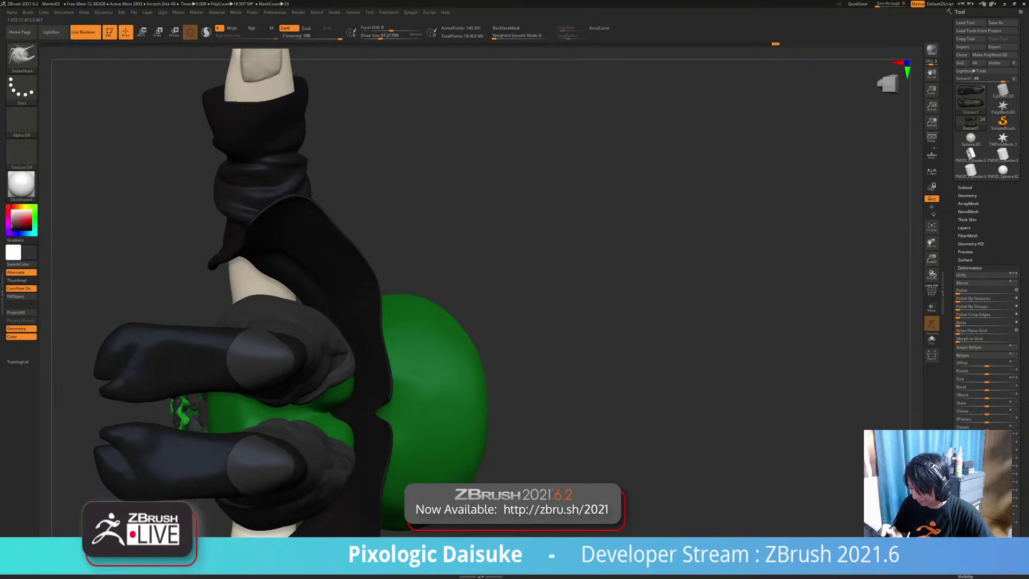
right_click_drag(284, 344, 284, 381)
left_click_drag(279, 336, 287, 330)
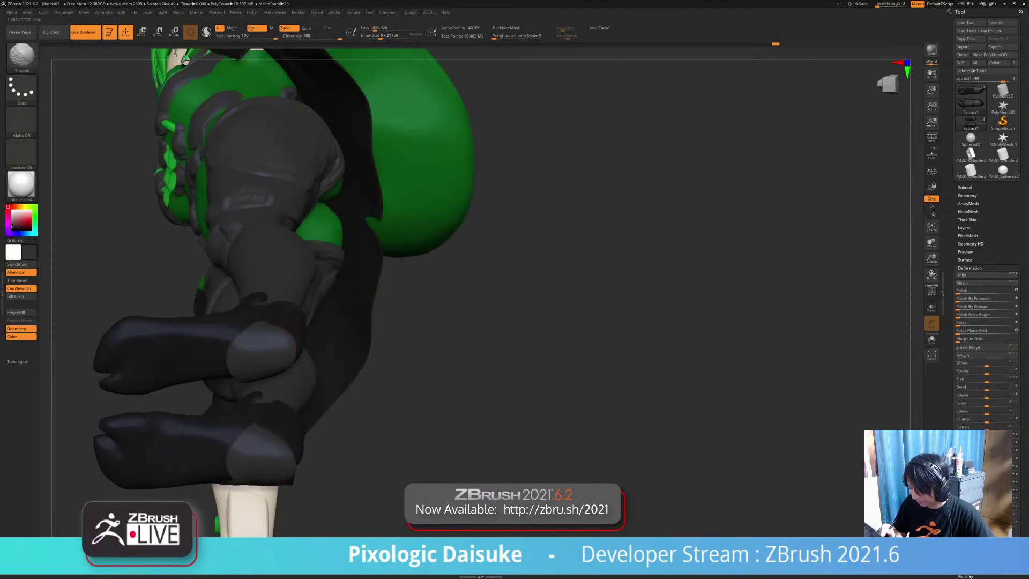
right_click_drag(281, 340, 281, 382)
left_click_drag(244, 338, 266, 339)
right_click_drag(268, 338, 272, 383)
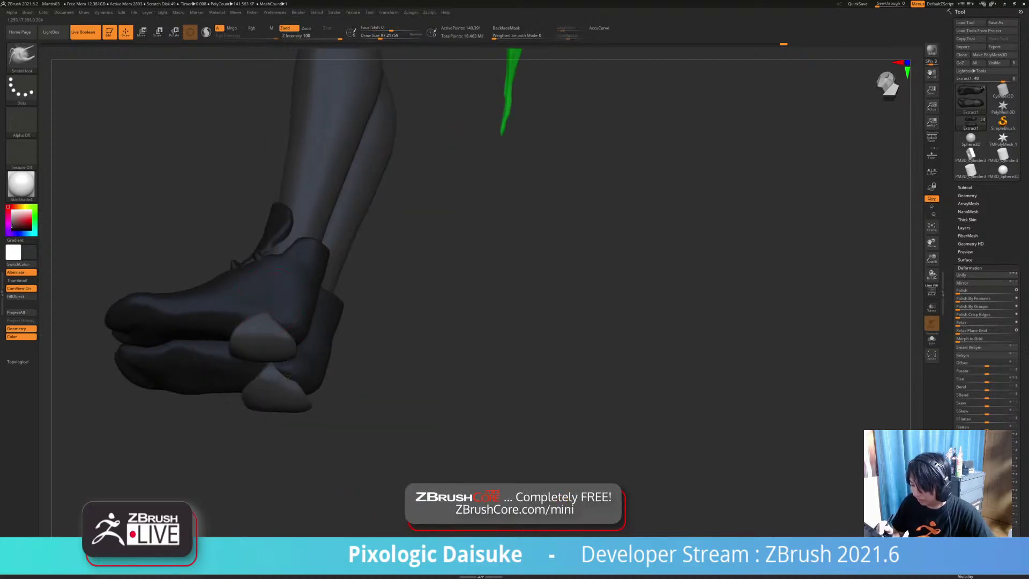
Step: Refine the front and side edges of the heel blocks with SnakeHook, isolating the footwear in Solo display
right_click_drag(269, 302, 268, 289, "shift")
left_click_drag(261, 317, 271, 326)
mouse_move(268, 335)
right_mouse_down()
mouse_move(268, 305)
mouse_move(294, 267)
mouse_move(253, 375)
mouse_move(244, 370)
mouse_move(279, 375)
mouse_move(243, 419)
right_mouse_up()
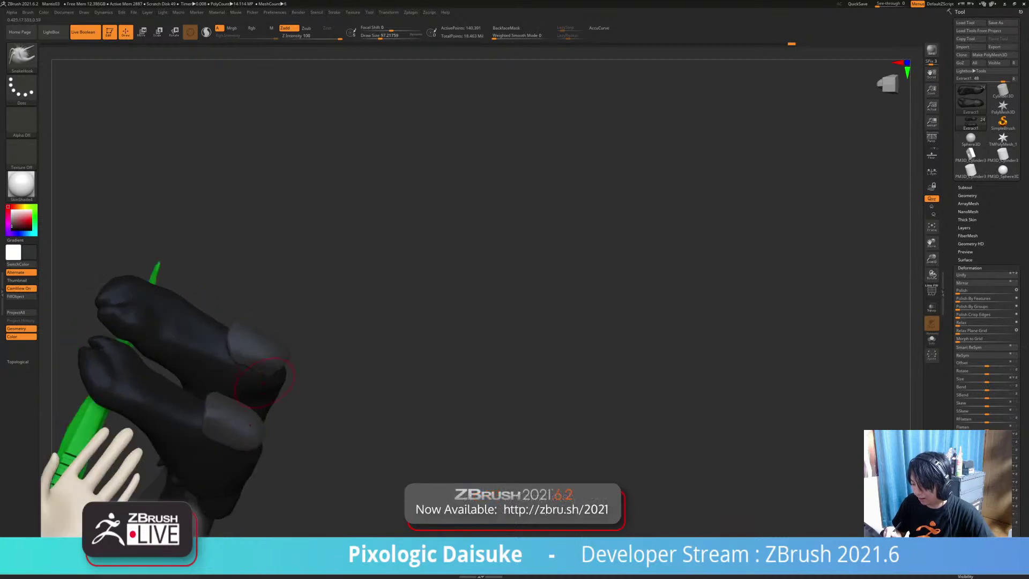
mouse_move(264, 381)
right_mouse_down()
mouse_move(268, 396)
mouse_move(240, 400)
mouse_move(268, 403)
mouse_move(253, 382)
mouse_move(277, 402)
mouse_move(280, 345)
mouse_move(263, 327)
right_mouse_up()
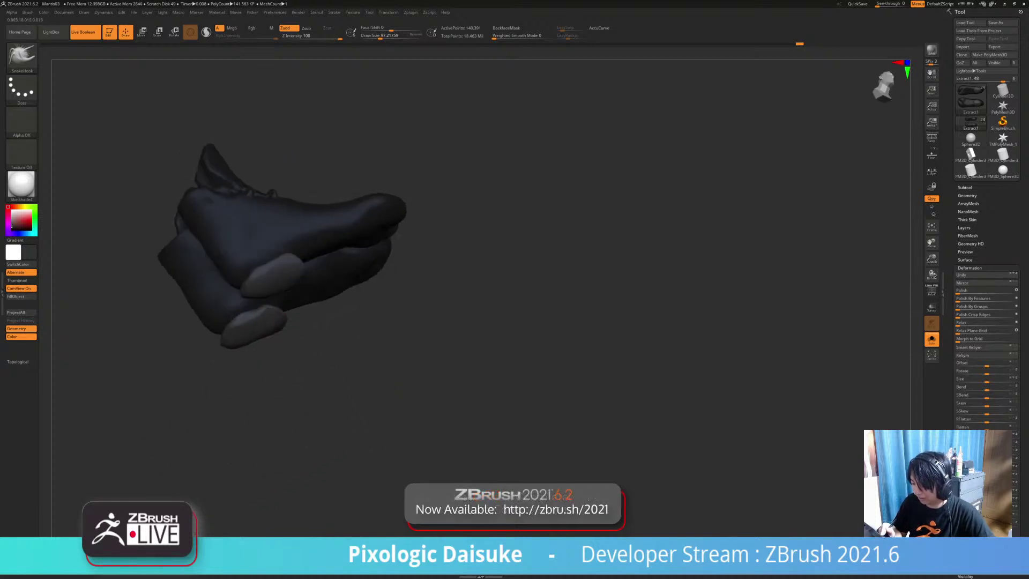
left_click_drag(269, 322, 276, 332)
mouse_move(289, 343)
right_mouse_down()
mouse_move(244, 348)
mouse_move(265, 351)
mouse_move(260, 364)
mouse_move(244, 357)
mouse_move(287, 321)
mouse_move(299, 356)
mouse_move(312, 341)
right_mouse_up()
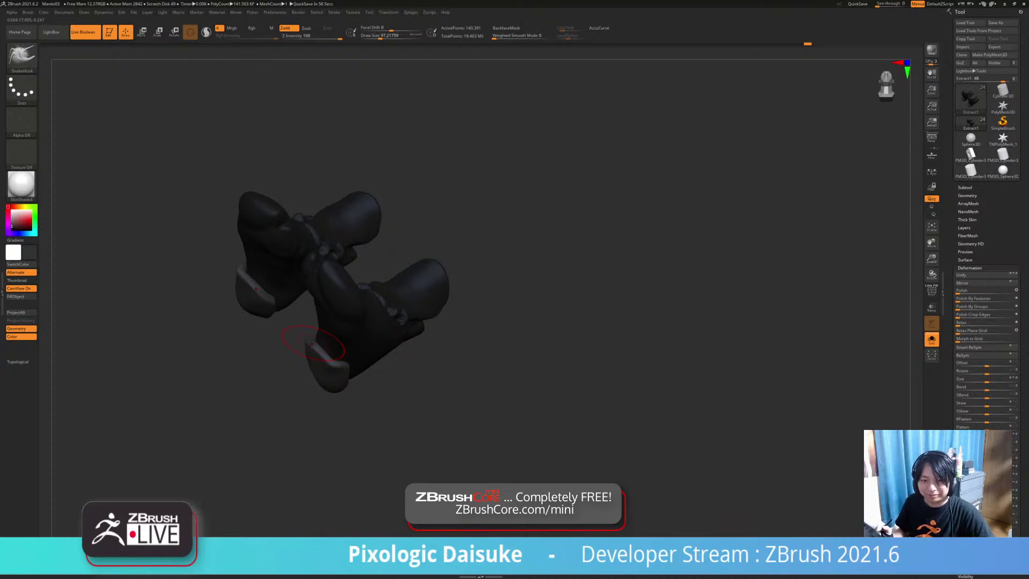
Step: Enable BackfaceMask and shape the heel block edges against the soles with short SnakeHook strokes and smoothing
mouse_move(419, 339)
left_mouse_down()
mouse_move(394, 303)
mouse_move(405, 289)
mouse_move(372, 292)
left_mouse_up()
left_click(507, 28)
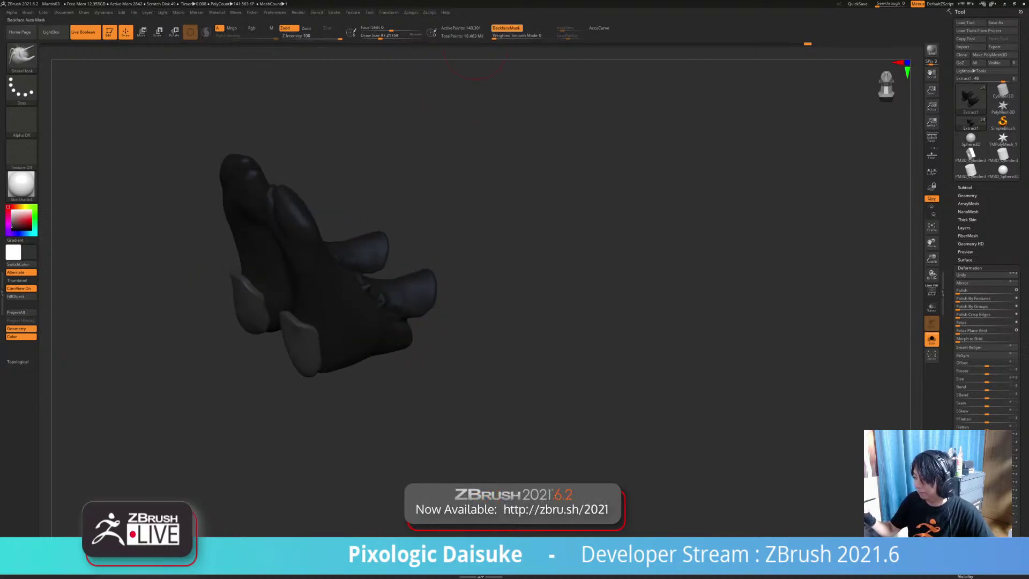
left_click_drag(456, 215, 424, 322)
left_click_drag(287, 321, 292, 309)
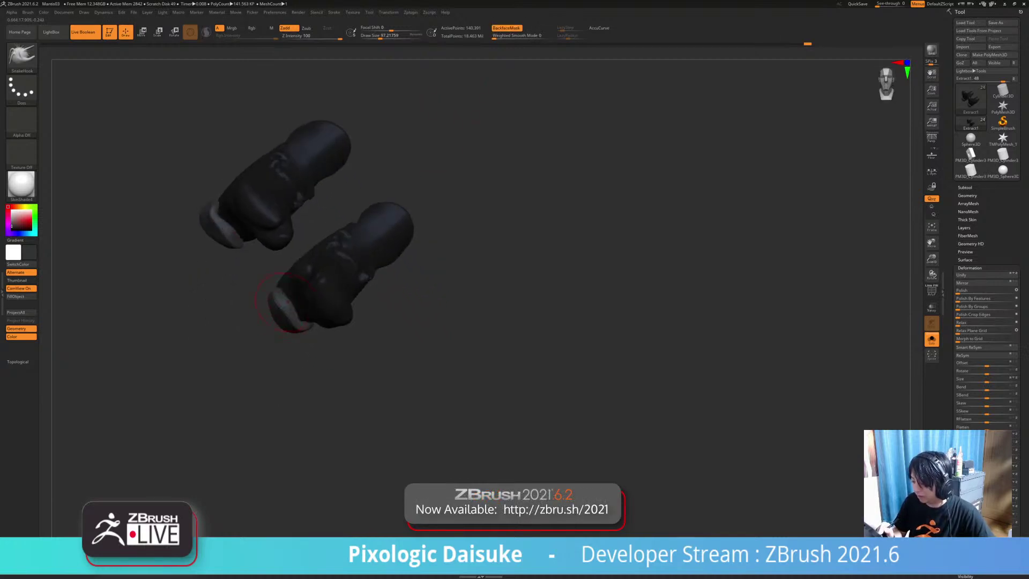
left_click_drag(429, 322, 391, 308)
left_click_drag(287, 314, 292, 320, "shift")
left_click_drag(423, 327, 383, 330)
left_click_drag(289, 322, 294, 314)
left_click_drag(413, 342, 399, 311)
left_click_drag(285, 343, 282, 335)
left_click_drag(413, 332, 365, 348)
left_click_drag(297, 346, 301, 351)
mouse_move(408, 343)
left_mouse_down()
mouse_move(370, 270)
mouse_move(364, 311)
left_mouse_up()
mouse_move(356, 308)
right_mouse_down("ctrl")
mouse_move(368, 338)
mouse_move(351, 309)
right_mouse_up("ctrl")
Step: Leave Solo display and check the full character from the front
left_click_drag(349, 335, 425, 355, "alt")
key("ctrl+shift+s")
right_click_drag(426, 354, 416, 324, "ctrl")
mouse_move(417, 325)
left_mouse_down()
mouse_move(463, 342)
mouse_move(472, 369)
mouse_move(397, 375)
mouse_move(353, 388)
mouse_move(335, 412)
mouse_move(440, 396)
left_mouse_up()
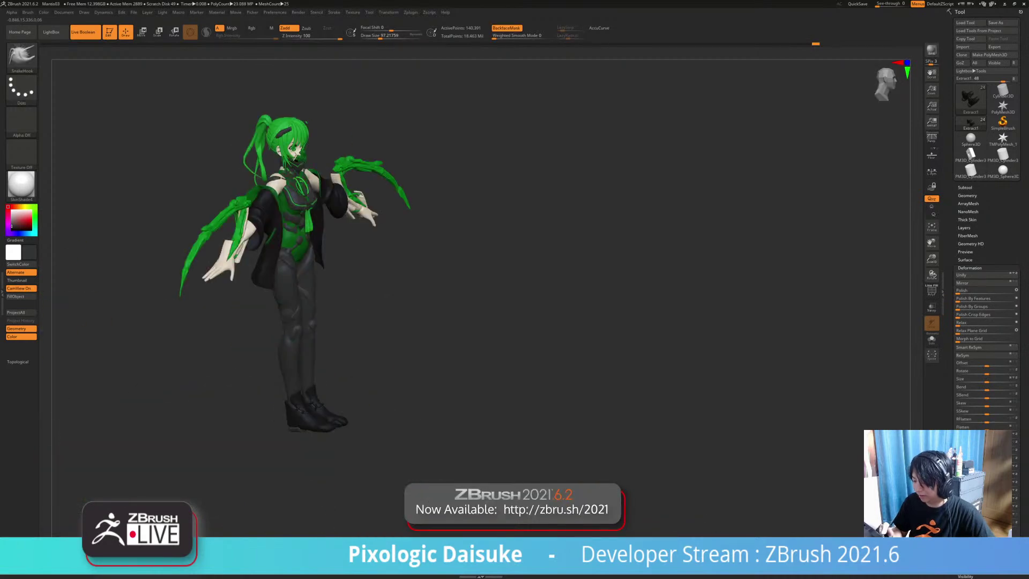
left_click_drag(394, 370, 339, 369, "shift")
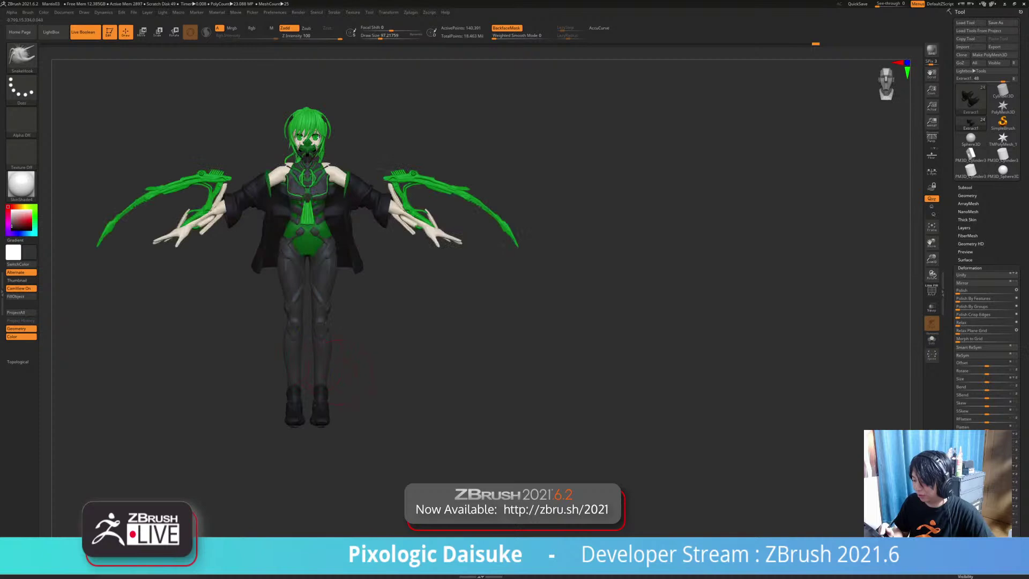
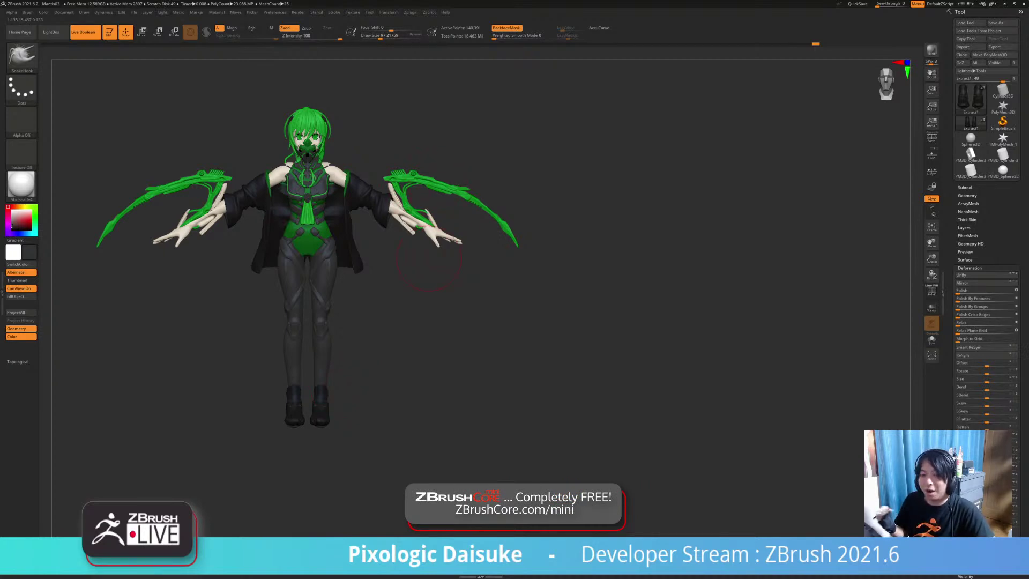
Step: Make the dark body suit subtool active and adjust the back of the lower calf with SnakeHook at draw size about 97
right_click_drag(428, 259, 437, 346, "ctrl")
left_click(322, 421, "alt")
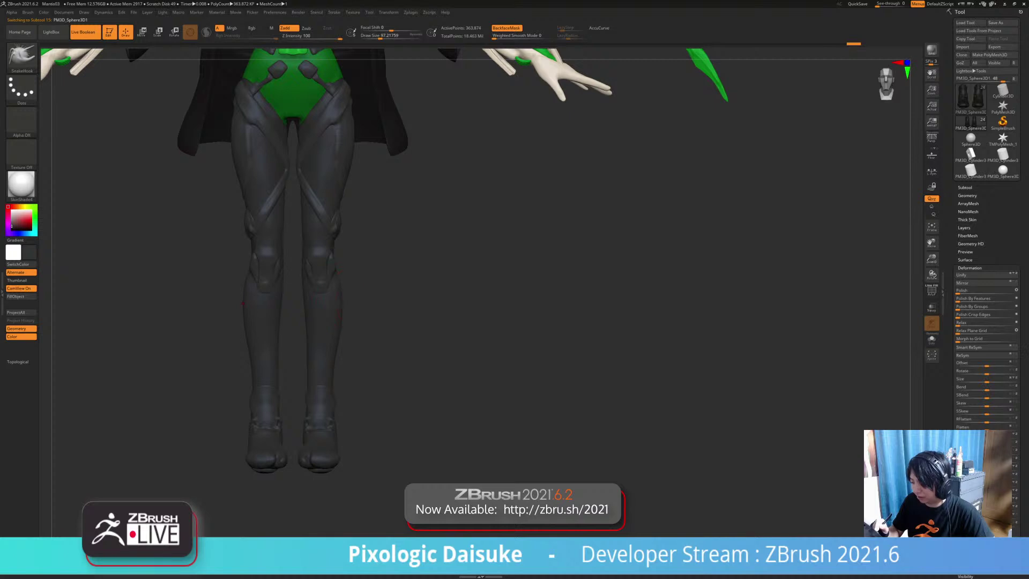
right_click_drag(338, 337, 230, 340)
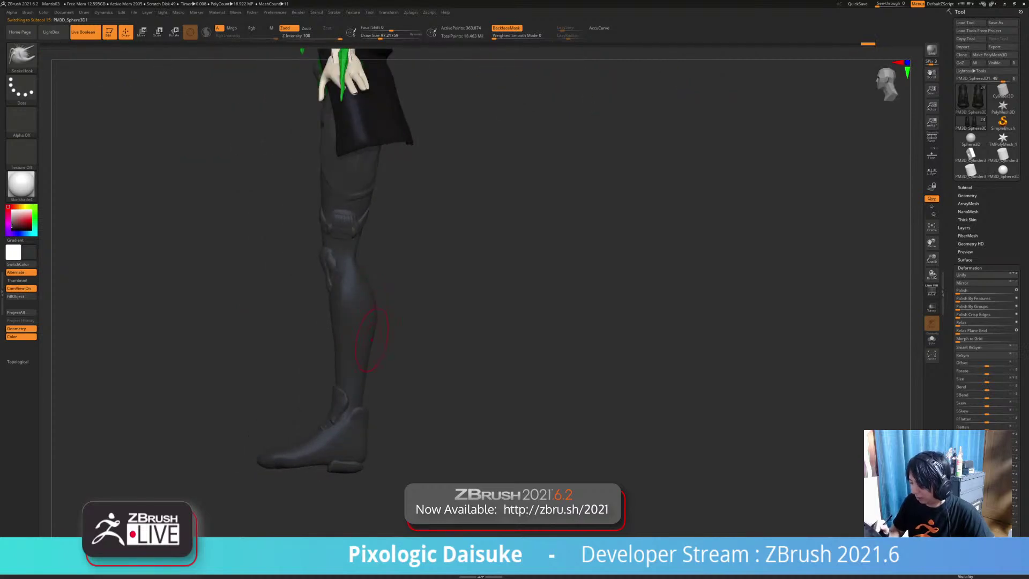
left_click_drag(373, 340, 365, 370)
Step: Turn off BackfaceMask, make the footwear subtool active and nudge the sole edge beside the heel block with SnakeHook
right_click_drag(355, 418, 447, 421)
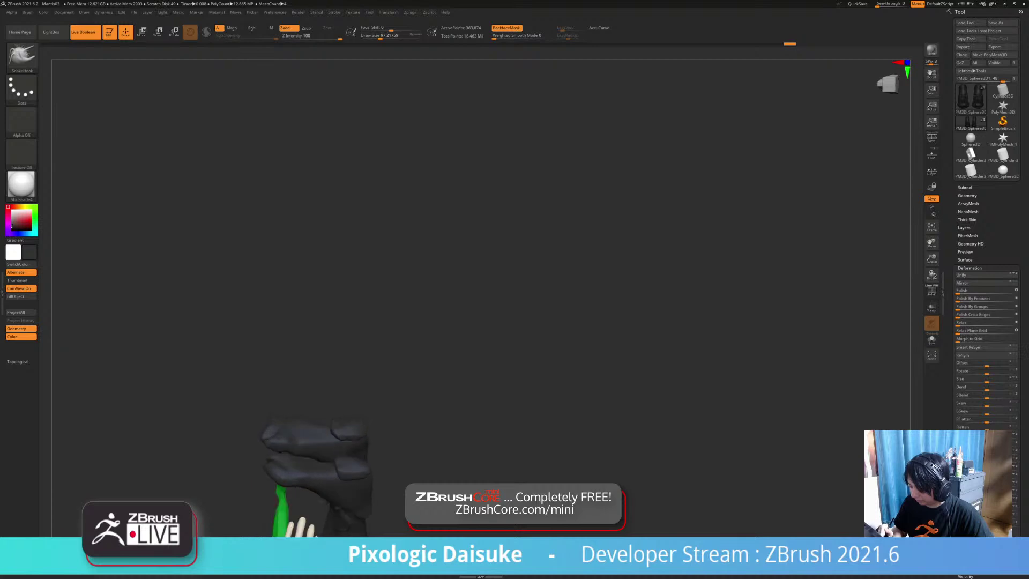
right_click_drag(331, 451, 302, 347)
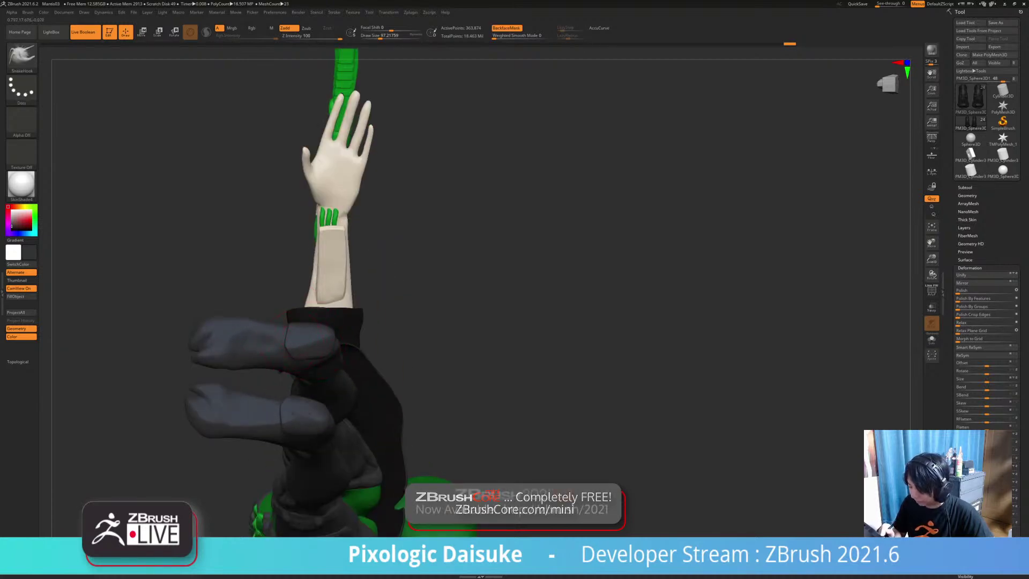
left_click(506, 28)
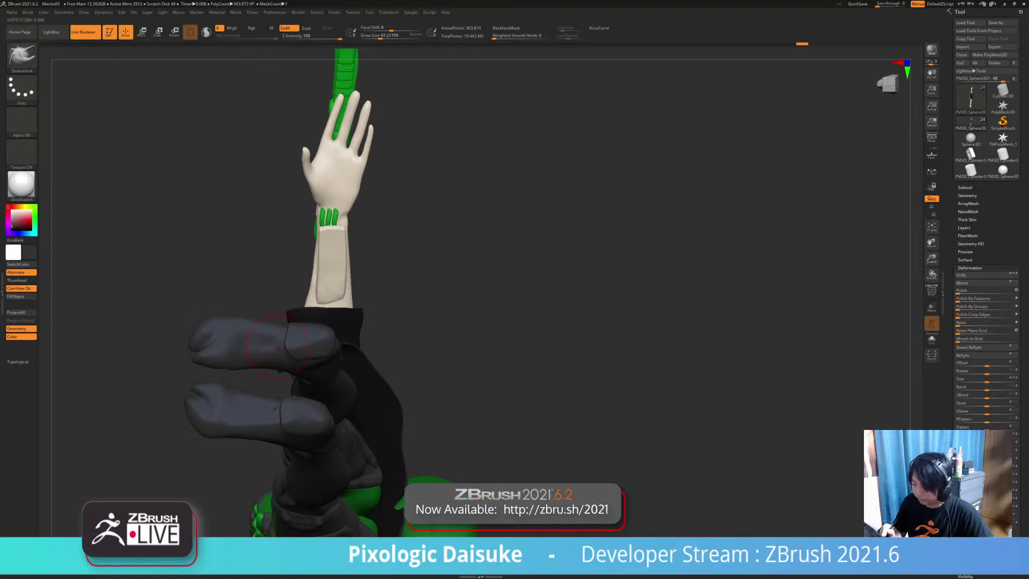
left_click(276, 346, "alt")
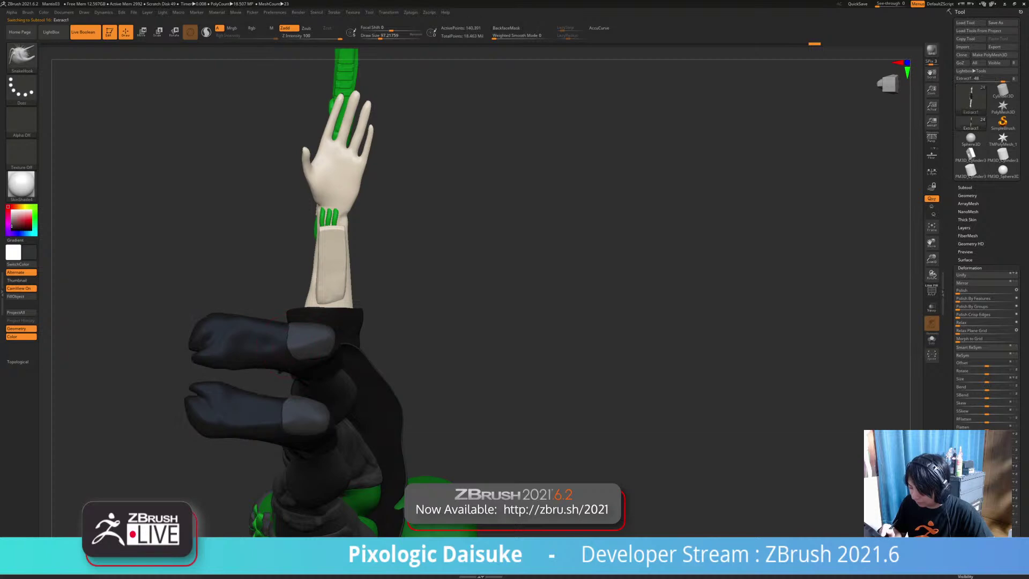
right_click_drag(323, 350, 312, 403)
key("shift")
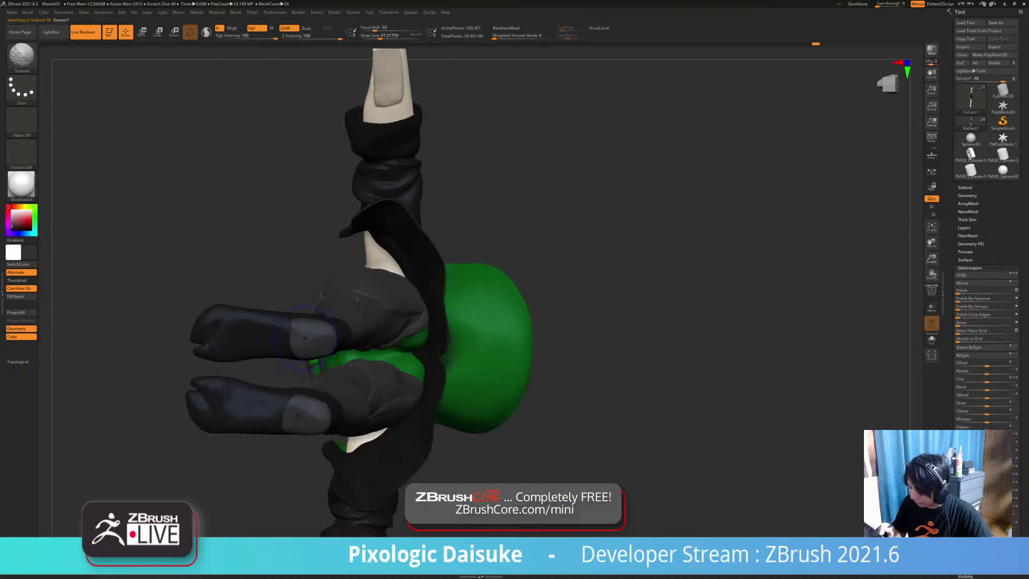
right_click_drag(295, 349, 298, 408, "ctrl")
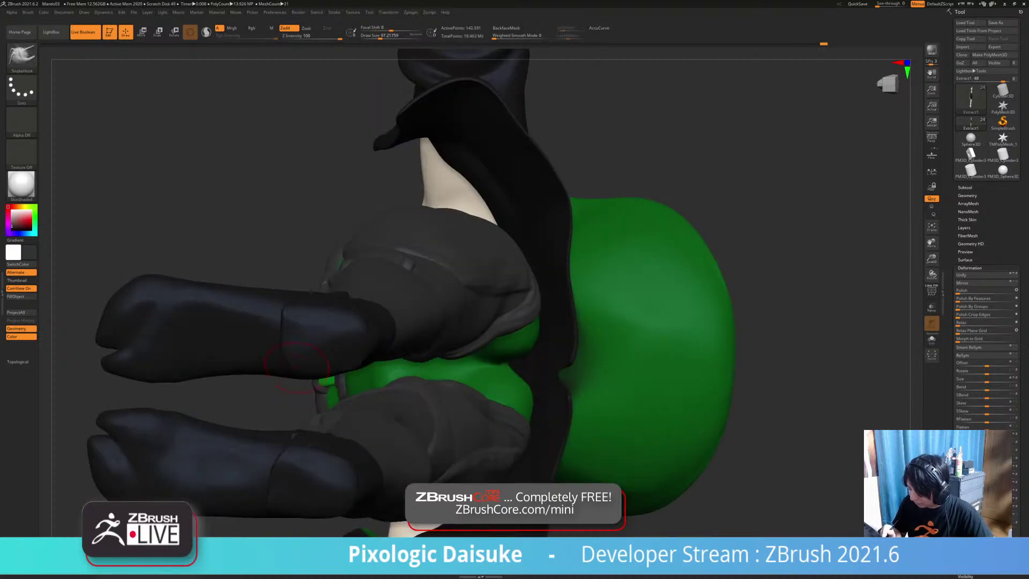
left_click_drag(303, 365, 296, 369)
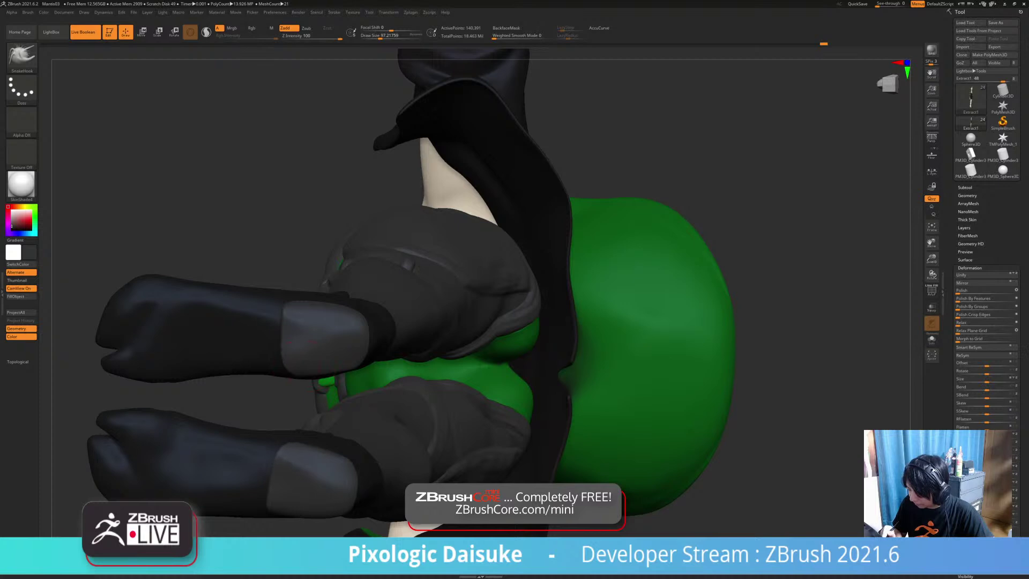
Step: Adjust the back of the footwear just above the heel block with a short SnakeHook stroke in side view
right_click_drag(272, 351, 272, 328, "ctrl")
mouse_move(273, 328)
right_mouse_down()
mouse_move(274, 397)
mouse_move(287, 429)
mouse_move(277, 454)
right_mouse_up()
mouse_move(353, 341)
right_mouse_down("alt")
mouse_move(371, 357)
mouse_move(368, 340)
right_mouse_up("alt")
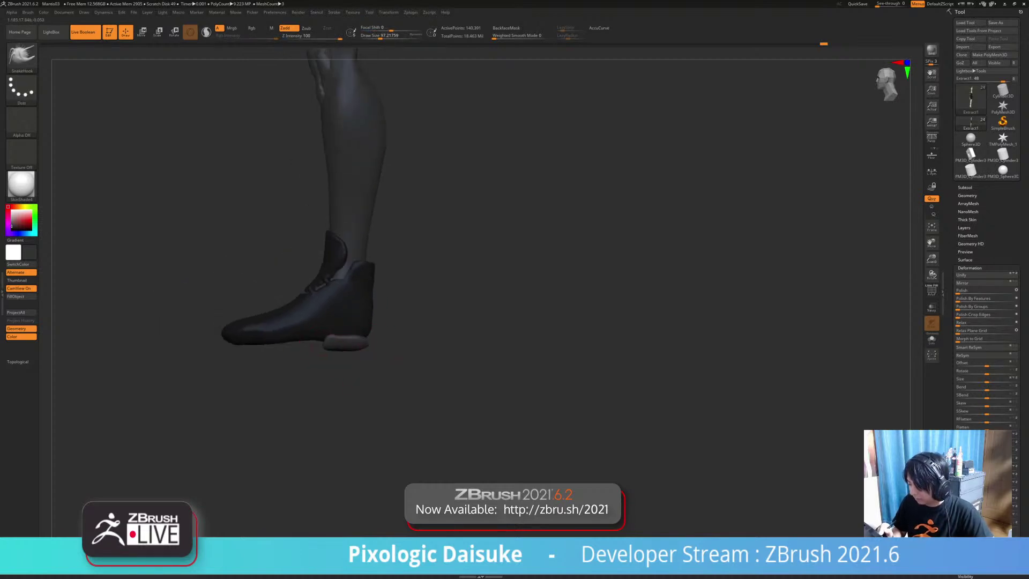
right_click_drag(373, 342, 350, 344)
left_click_drag(365, 340, 367, 344)
mouse_move(363, 352)
right_mouse_down()
mouse_move(392, 350)
mouse_move(362, 360)
mouse_move(341, 387)
right_mouse_up()
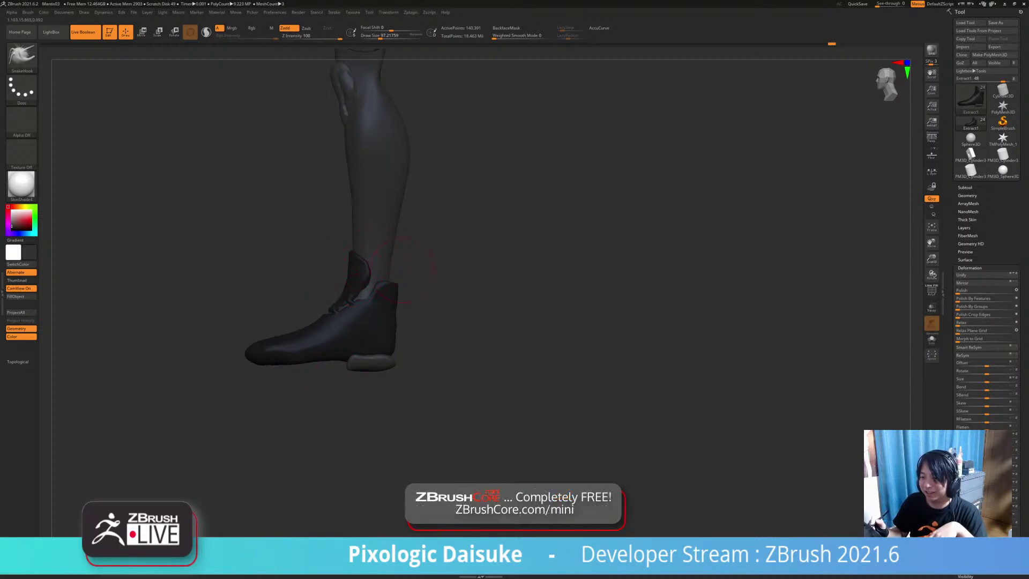
mouse_move(466, 311)
left_mouse_down()
mouse_move(512, 337)
mouse_move(455, 316)
mouse_move(472, 316)
left_mouse_up()
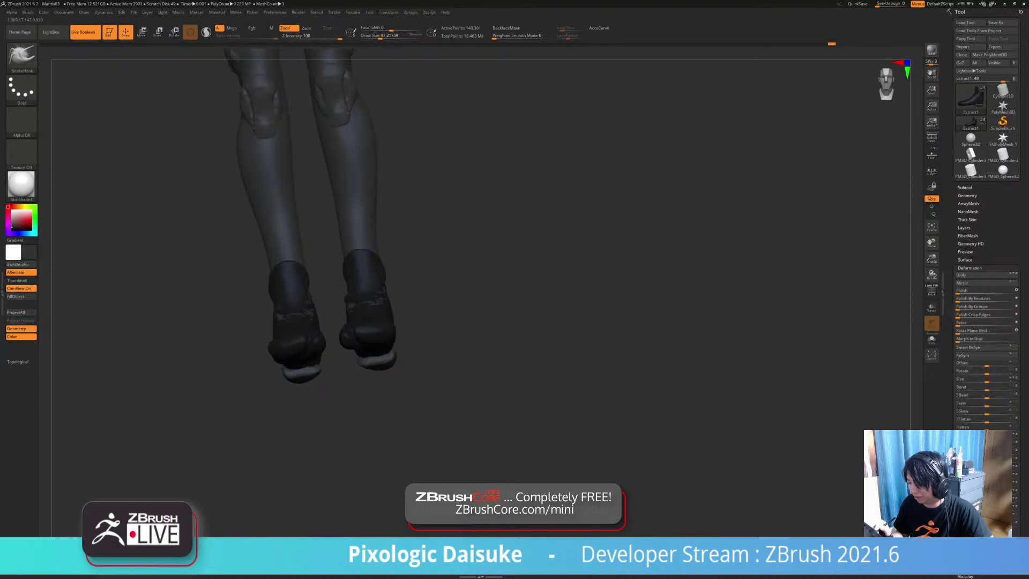
mouse_move(535, 289)
left_mouse_down()
mouse_move(392, 279)
mouse_move(311, 292)
left_mouse_up()
mouse_move(311, 386)
left_mouse_down("alt")
mouse_move(310, 418)
mouse_move(292, 370)
mouse_move(291, 306)
mouse_move(300, 364)
left_mouse_up("alt")
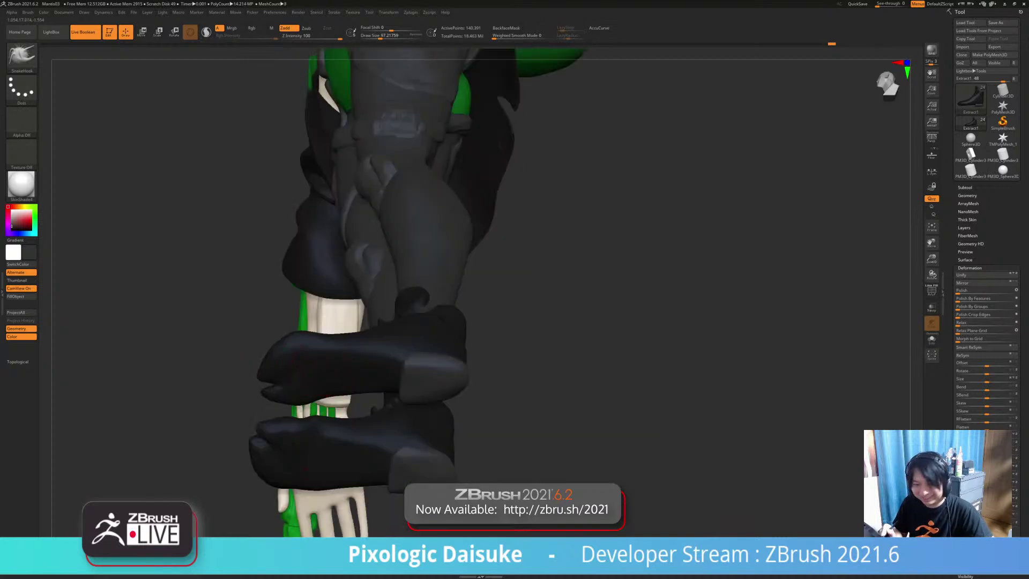
right_click_drag(299, 387, 281, 345, "alt")
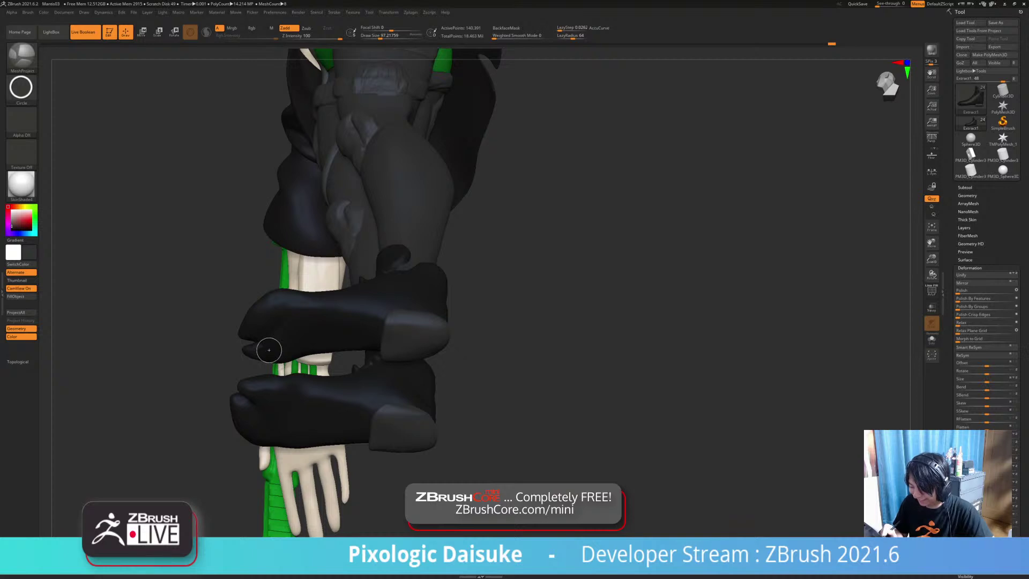
left_click(269, 350, "alt")
key("ctrl+z")
mouse_move(271, 347)
right_mouse_down("ctrl")
mouse_move(274, 359)
mouse_move(277, 352)
right_mouse_up("ctrl")
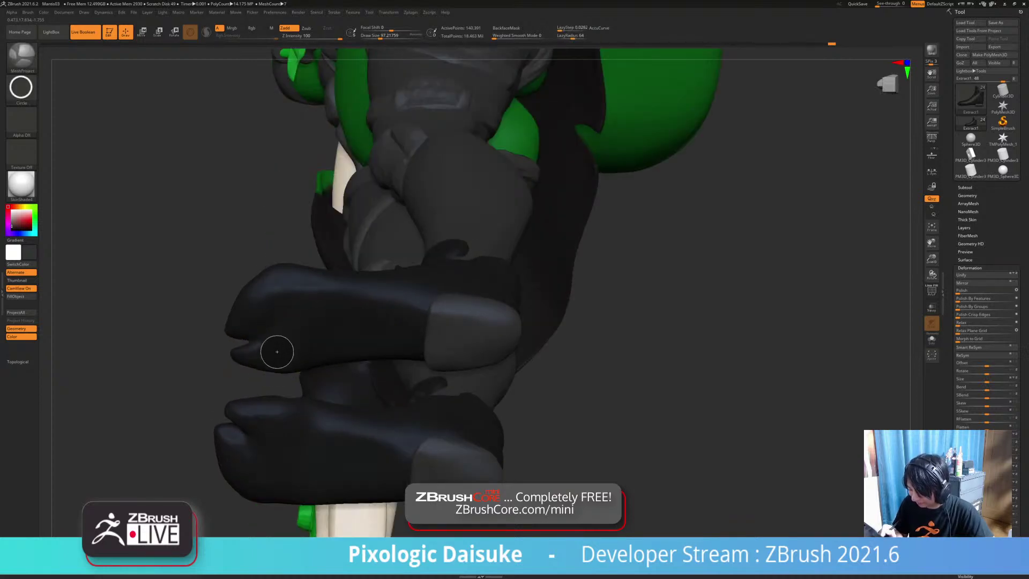
left_click_drag(275, 352, 265, 350)
key("ctrl+z")
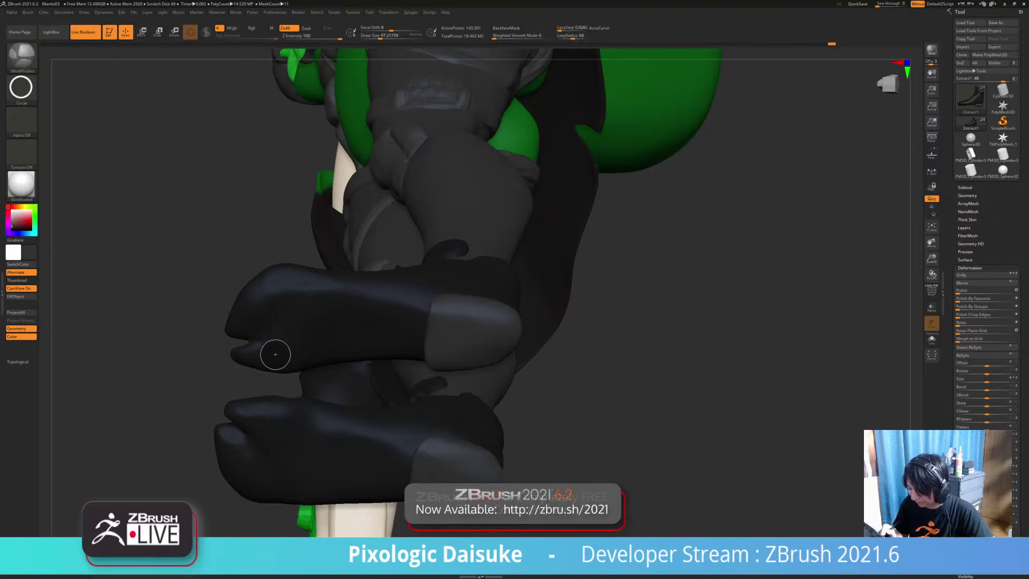
key("ctrl+z")
key("ctrl+z")
Step: Create a rounded sole pad under the inner toe of the split-toe footwear with MeshProject and the Circle stroke
left_click(21, 56)
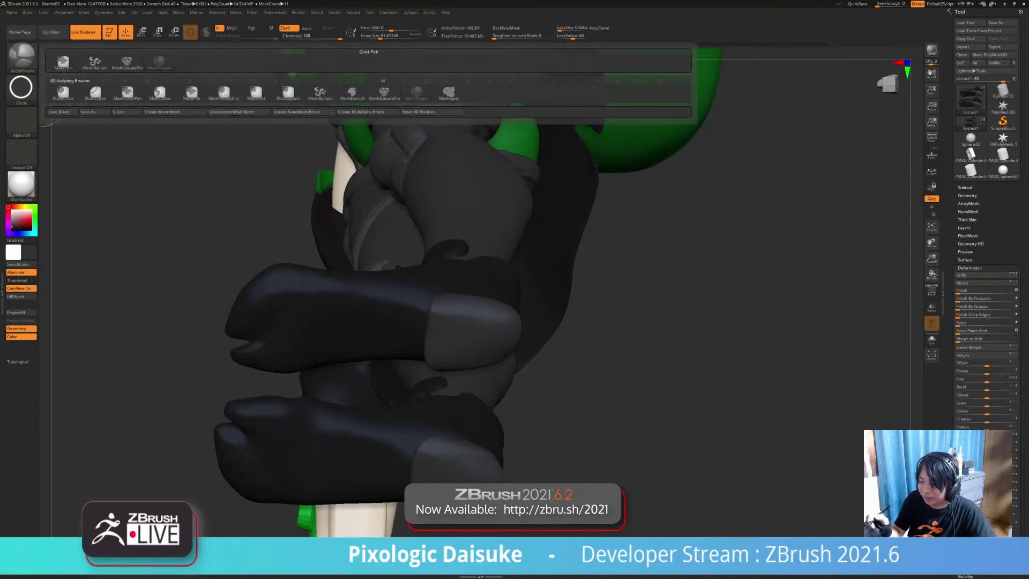
key("s")
key("h")
key("b")
key("m")
key("p")
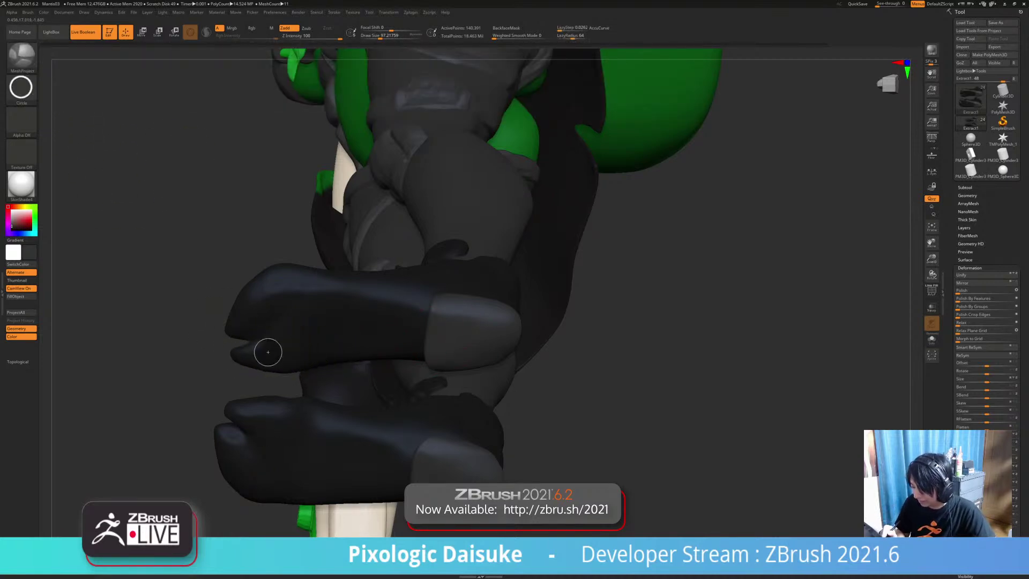
mouse_move(274, 353)
left_mouse_down("shift")
mouse_move(250, 352)
mouse_move(272, 357)
left_mouse_up("shift")
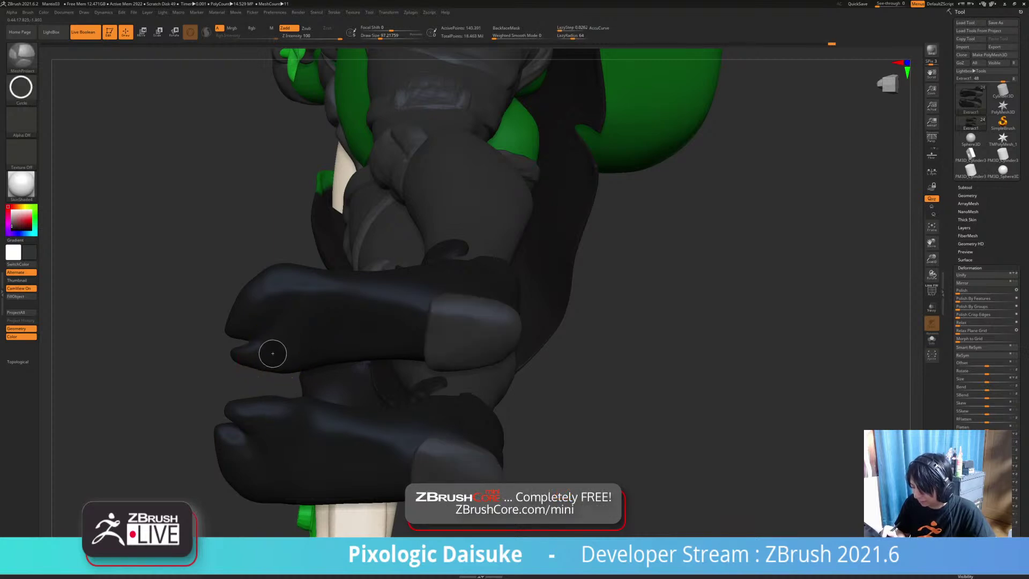
key("Down")
key("b")
key("s")
key("h")
mouse_move(272, 354)
left_mouse_down()
mouse_move(242, 359)
mouse_move(290, 361)
left_mouse_up()
left_click_drag(187, 396, 188, 311)
left_click_drag(272, 351, 290, 370)
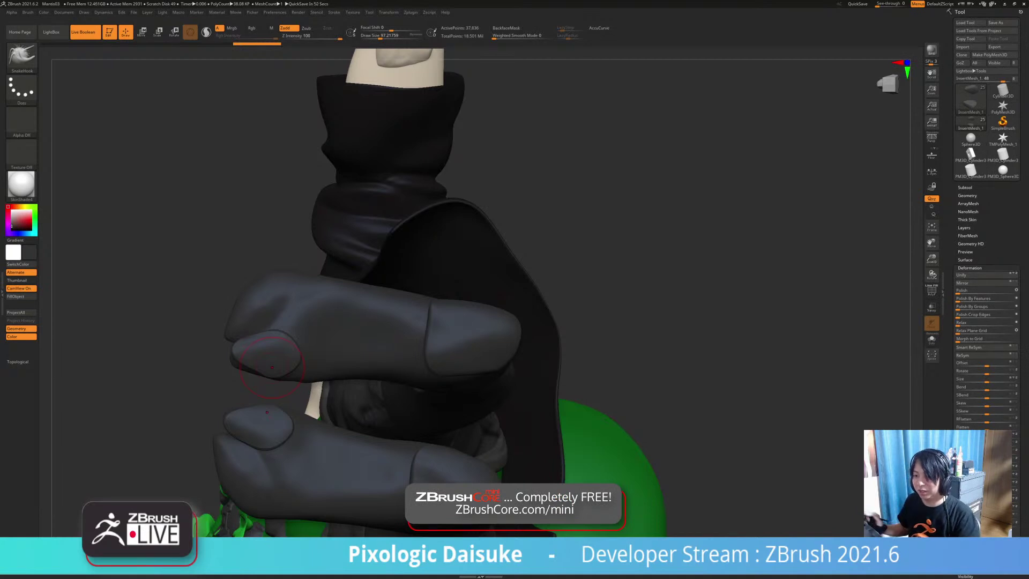
Step: Fit the inner toe pad to the toe's outline with SnakeHook strokes and smoothing
mouse_move(253, 360)
left_mouse_down()
mouse_move(245, 367)
mouse_move(240, 340)
left_mouse_up()
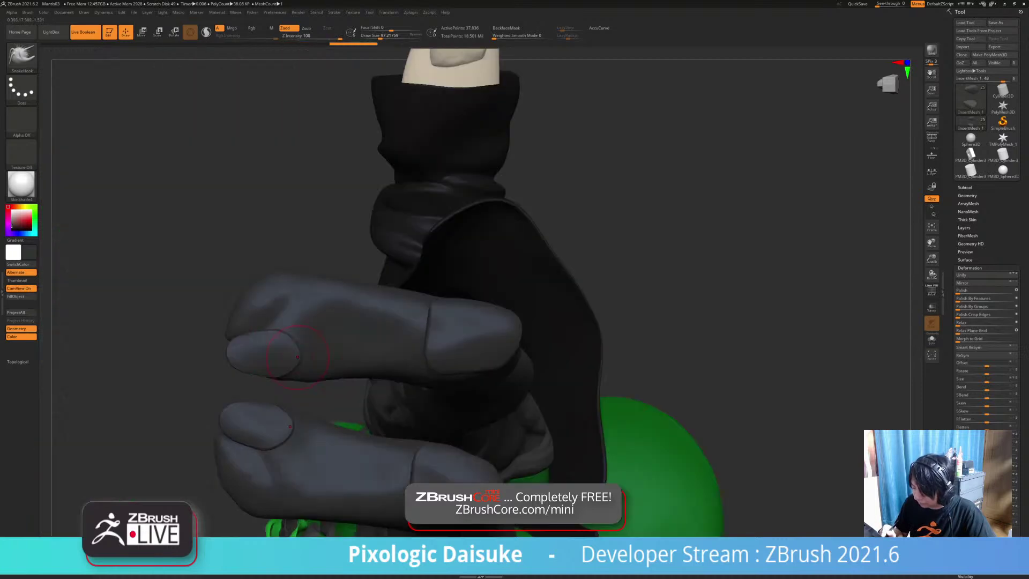
left_click_drag(298, 356, 284, 355)
key("shift")
mouse_move(275, 339)
right_mouse_down("ctrl")
mouse_move(267, 289)
mouse_move(375, 300)
mouse_move(397, 316)
mouse_move(356, 391)
right_mouse_up("ctrl")
left_click_drag(285, 358, 281, 354)
Step: Change the MeshProject stroke to Lasso and outline a second sole pad under the outer toe section
mouse_move(282, 358)
right_mouse_down()
mouse_move(370, 369)
mouse_move(342, 332)
mouse_move(298, 368)
mouse_move(322, 348)
mouse_move(370, 343)
mouse_move(327, 376)
mouse_move(257, 360)
mouse_move(268, 407)
right_mouse_up()
left_click(22, 88)
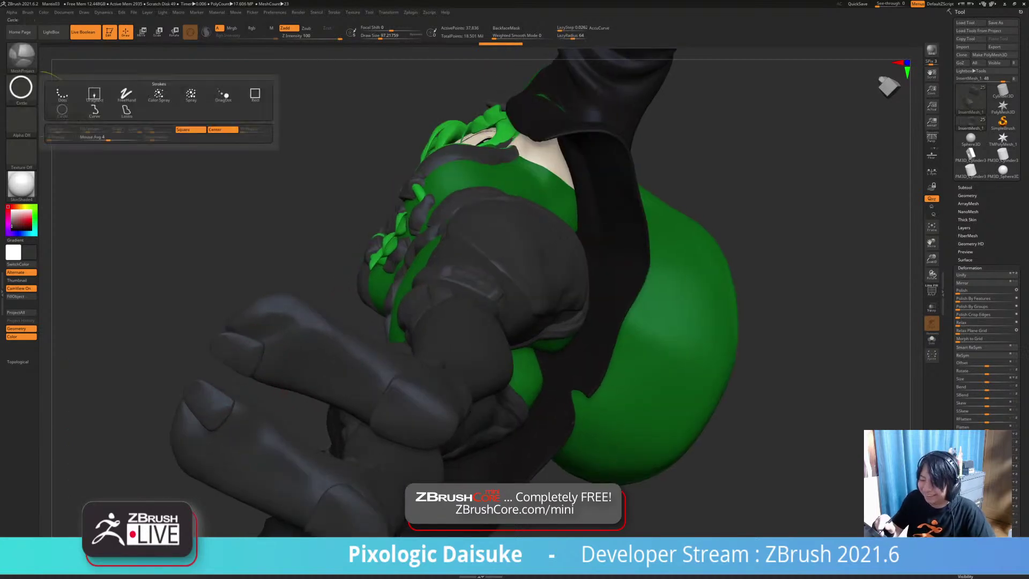
left_click(126, 109)
right_click_drag(263, 342, 268, 391, "ctrl")
mouse_move(311, 284)
left_mouse_down("ctrl")
mouse_move(245, 295)
mouse_move(231, 311)
mouse_move(278, 343)
mouse_move(318, 326)
mouse_move(311, 284)
left_mouse_up("ctrl")
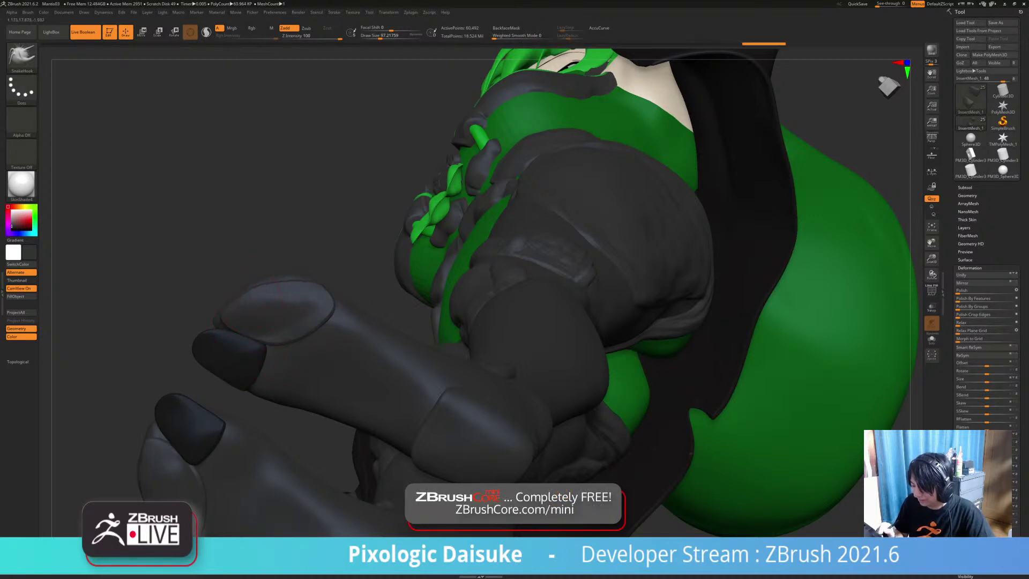
Step: Refine the rear edge of the outer toe pad and its border with the inner toe pad using SnakeHook and smoothing
key("shift")
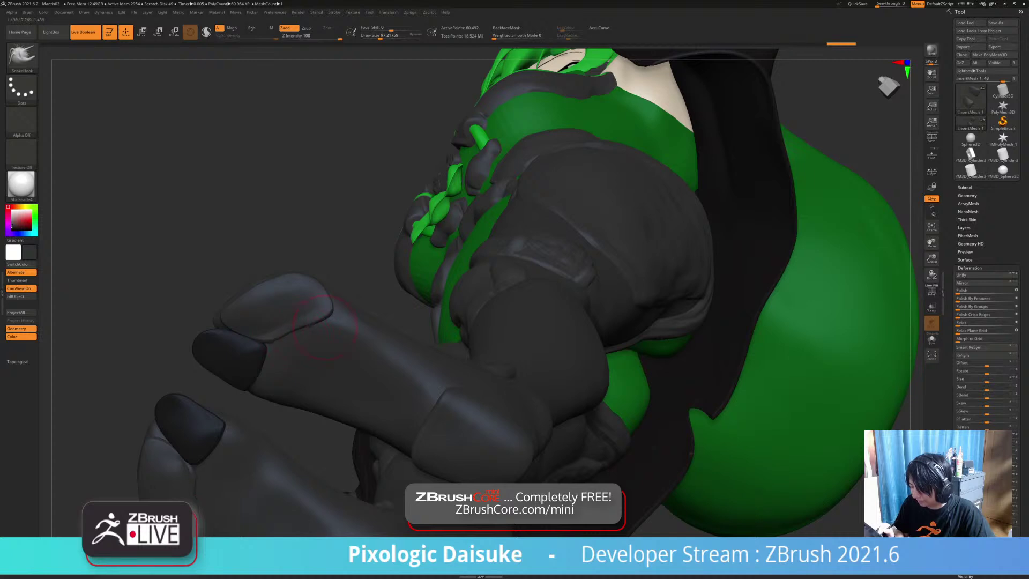
key("shift")
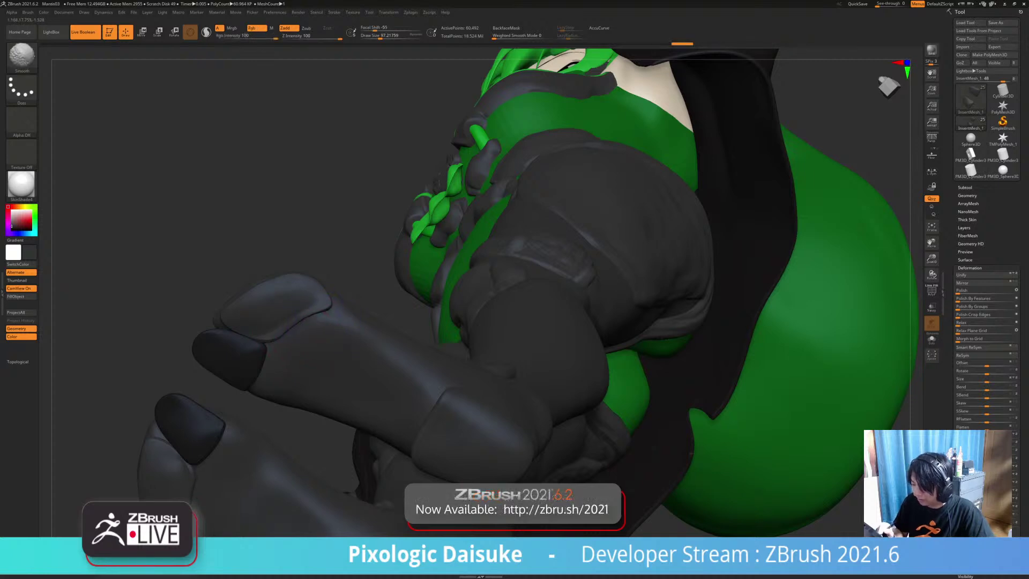
right_click_drag(271, 339, 316, 268)
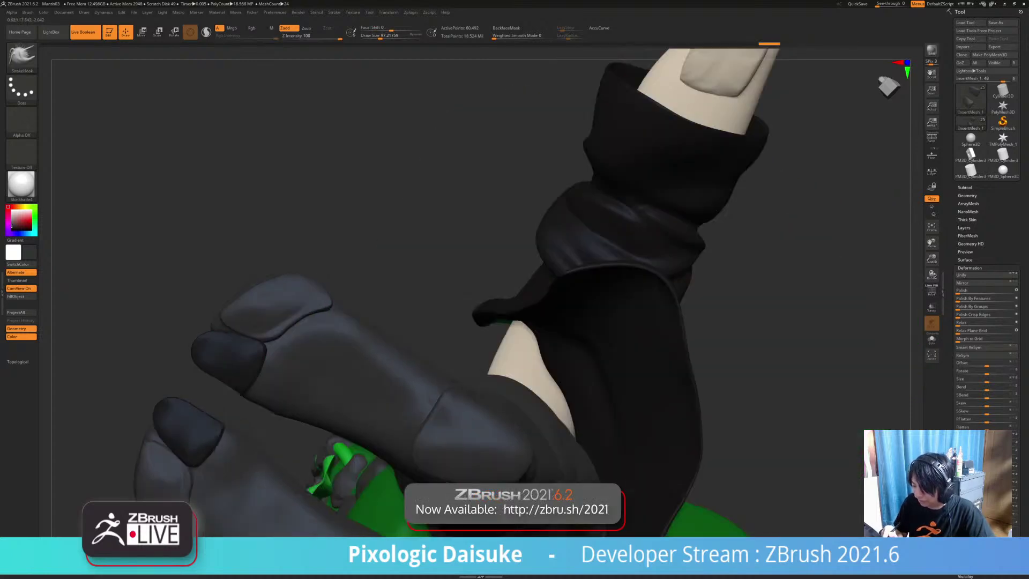
mouse_move(240, 327)
left_mouse_down()
mouse_move(220, 322)
mouse_move(264, 341)
left_mouse_up()
right_click_drag(273, 345, 331, 314)
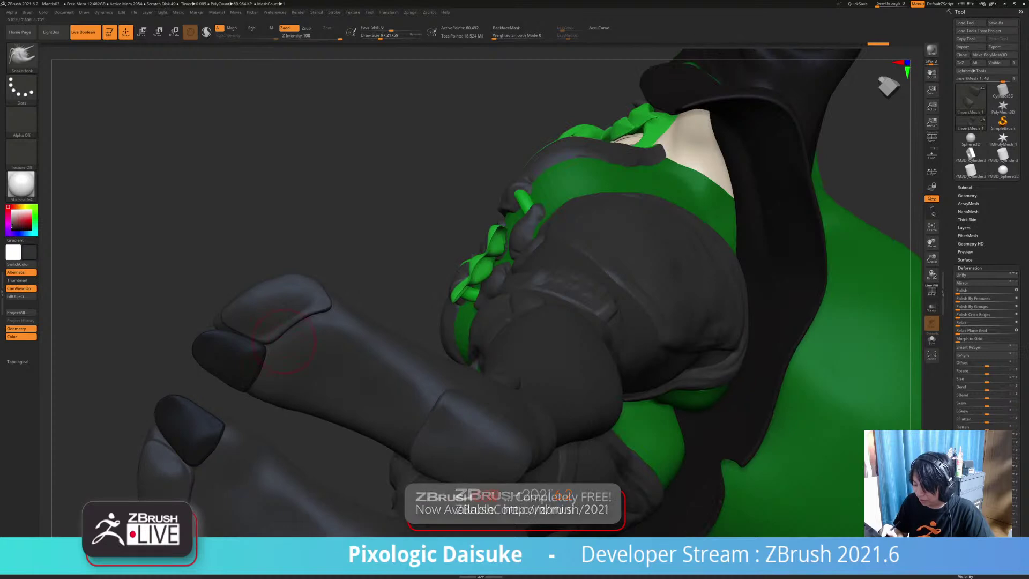
key("shift")
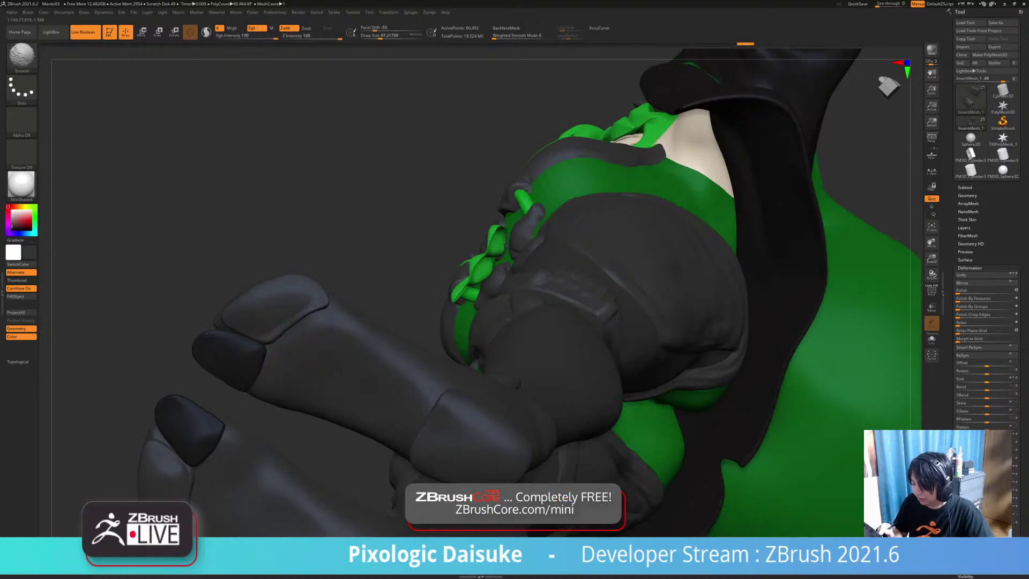
left_click_drag(326, 294, 321, 310, "shift")
key("shift")
Step: Shape the front and middle of the outer toe pad with SnakeHook and smooth its surface
mouse_move(268, 338)
right_mouse_down()
mouse_move(340, 330)
mouse_move(322, 348)
mouse_move(327, 316)
right_mouse_up()
left_click_drag(258, 325, 226, 312)
right_click_drag(268, 321, 329, 318)
mouse_move(274, 304)
left_mouse_down()
mouse_move(271, 295)
mouse_move(295, 286)
left_mouse_up()
right_click_drag(308, 281, 324, 320)
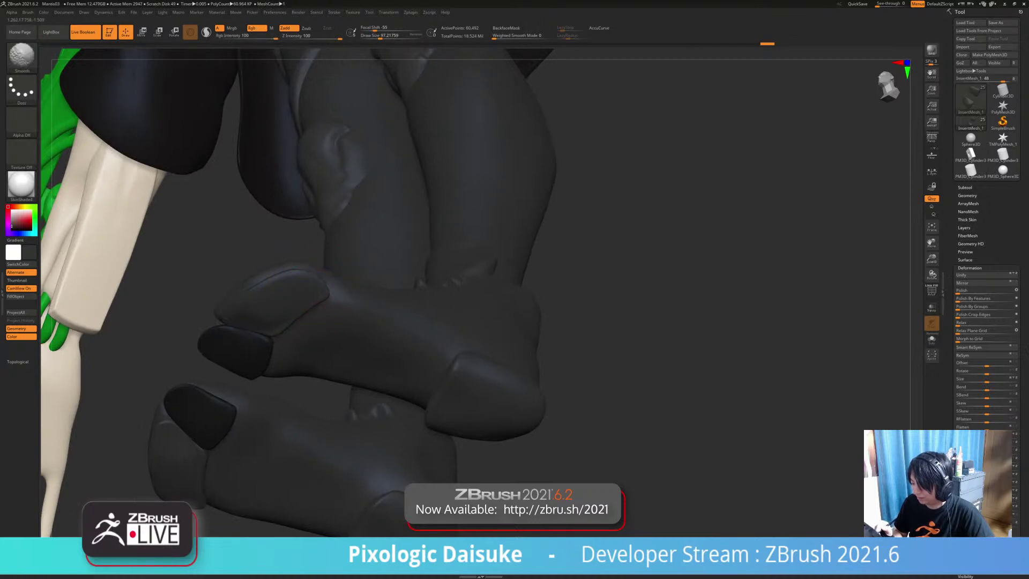
left_click_drag(252, 316, 286, 300, "shift")
Step: Push the outer toe pad's front and side edges against the sole with short SnakeHook strokes
mouse_move(292, 297)
right_mouse_down()
mouse_move(316, 281)
mouse_move(243, 308)
right_mouse_up()
left_click_drag(231, 311, 279, 294)
left_click_drag(229, 330, 234, 325)
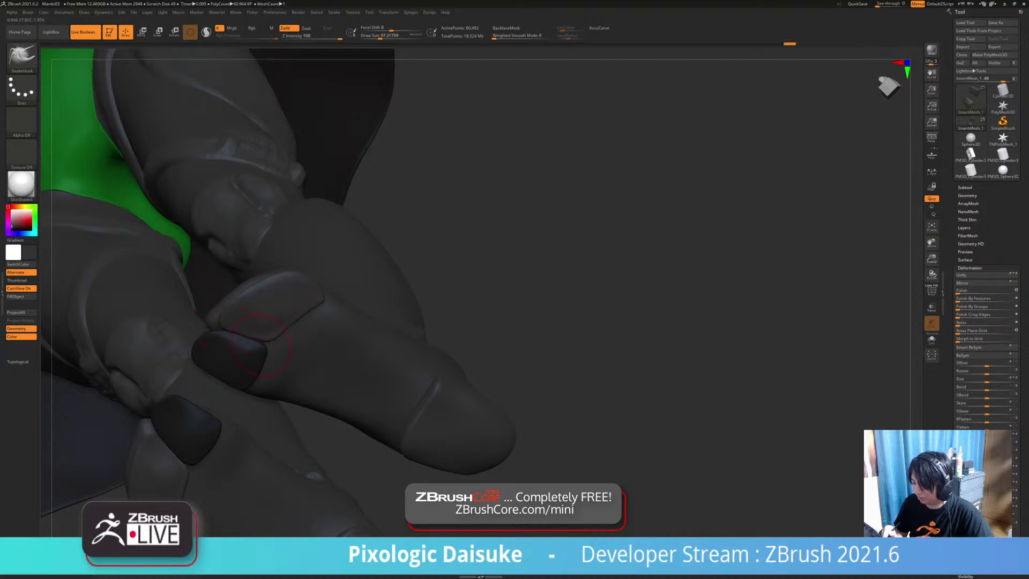
key("p")
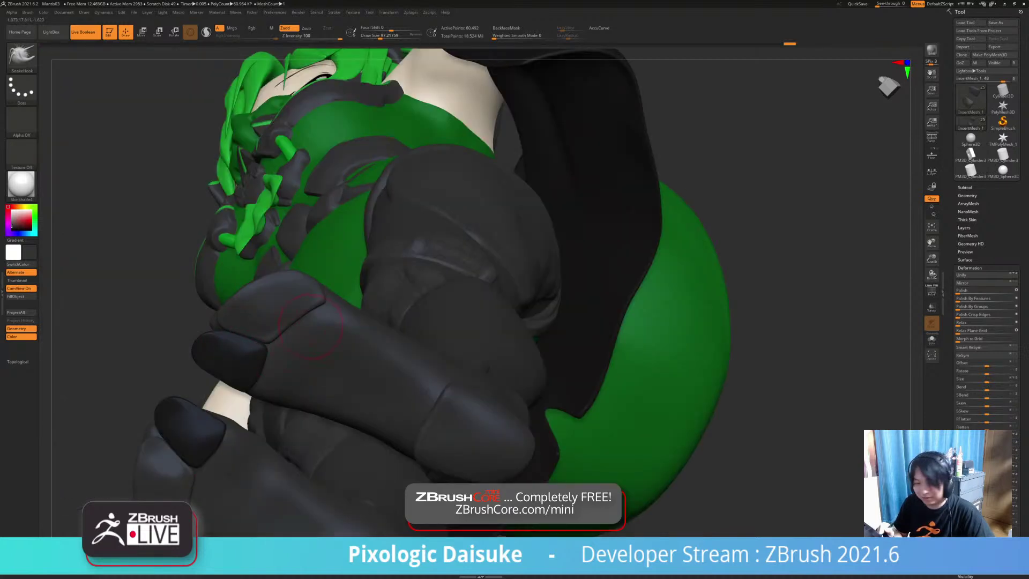
mouse_move(320, 339)
right_mouse_down("ctrl")
mouse_move(307, 262)
mouse_move(330, 409)
right_mouse_up("ctrl")
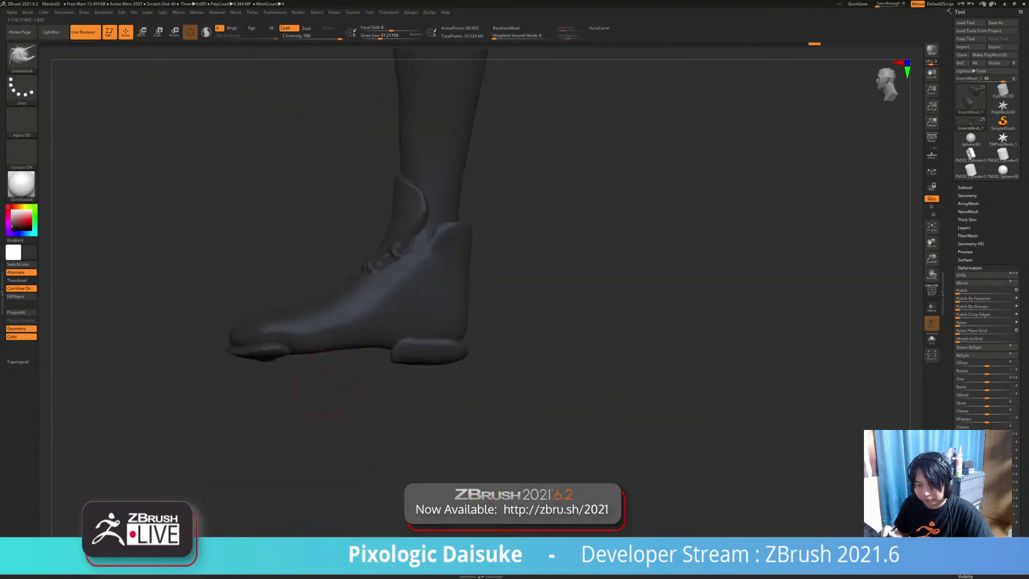
Step: Outline a third sole pad under the inner ball of the foot with MeshProject and the Lasso stroke
mouse_move(325, 370)
right_mouse_down()
mouse_move(340, 399)
mouse_move(308, 279)
mouse_move(358, 342)
mouse_move(331, 358)
right_mouse_up()
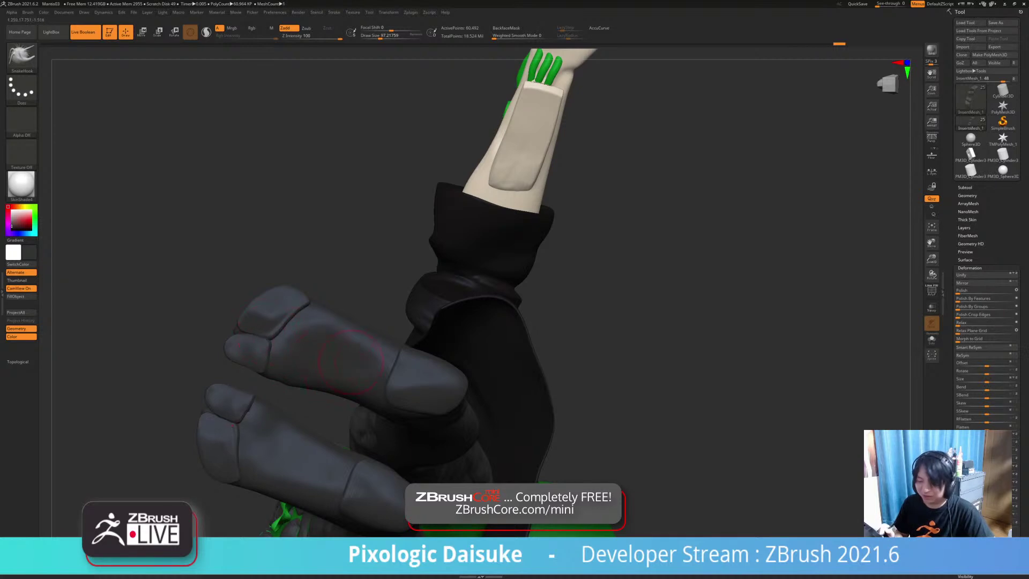
key("ctrl")
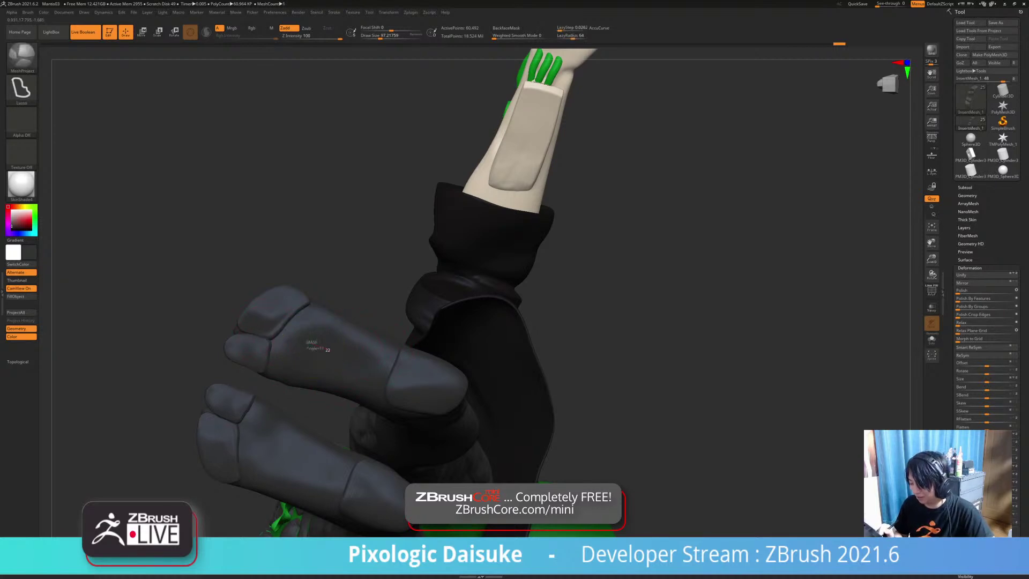
mouse_move(332, 358)
left_mouse_down()
mouse_move(314, 377)
mouse_move(289, 381)
mouse_move(269, 370)
mouse_move(271, 347)
left_mouse_up()
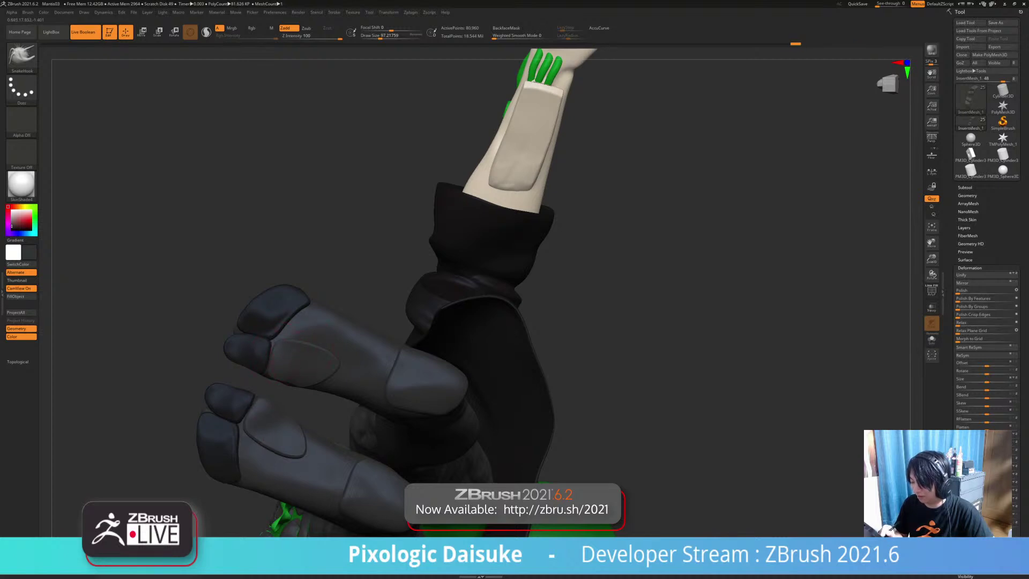
Step: Fit the side and rear edges of the ball-of-foot pad to the sole with short SnakeHook strokes
right_click_drag(322, 352, 321, 372)
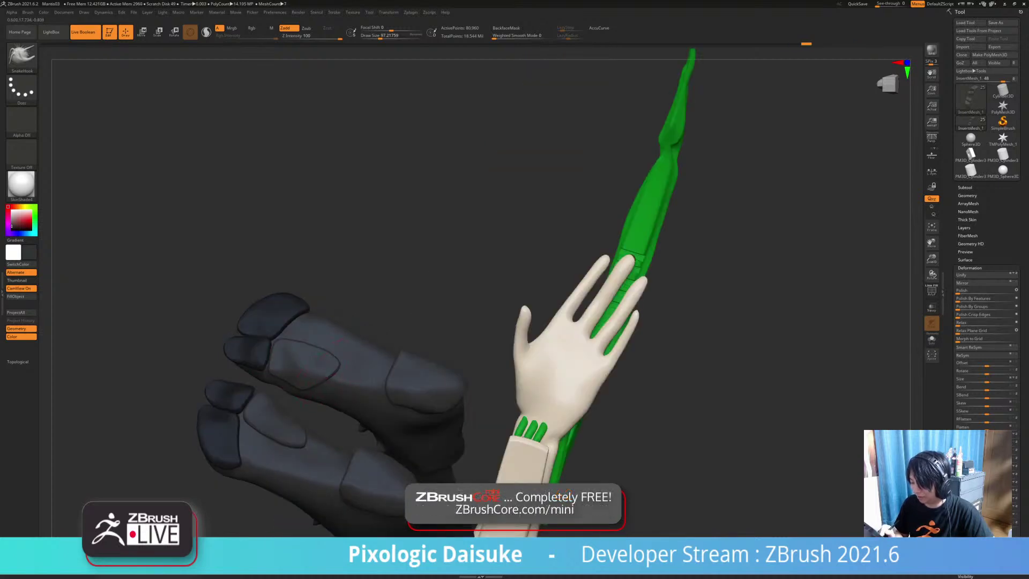
left_click_drag(321, 374, 319, 377)
right_click_drag(320, 376, 301, 387)
left_click_drag(299, 389, 319, 383)
right_click_drag(305, 406, 321, 397)
left_click_drag(326, 387, 328, 384)
mouse_move(331, 411)
right_mouse_down()
mouse_move(341, 397)
mouse_move(297, 341)
right_mouse_up()
left_click_drag(306, 359, 316, 360)
right_click_drag(321, 358, 340, 325, "ctrl")
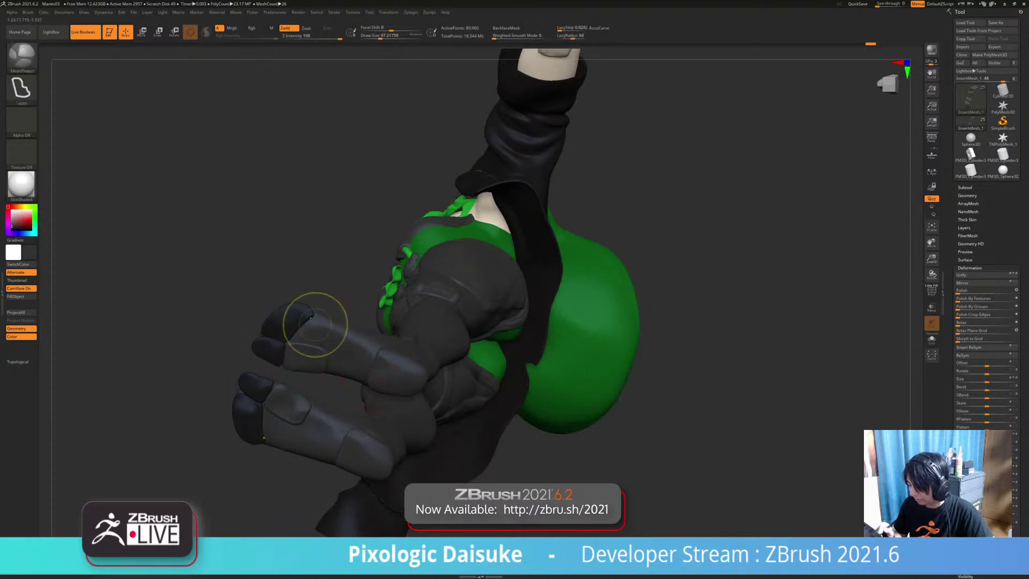
Step: Outline a fourth sole pad under the outer ball of the foot with MeshProject and start fitting it with SnakeHook
mouse_move(325, 332)
left_mouse_down("ctrl")
mouse_move(345, 336)
mouse_move(326, 350)
mouse_move(292, 328)
mouse_move(314, 321)
mouse_move(345, 349)
mouse_move(356, 328)
mouse_move(336, 319)
left_mouse_up("ctrl")
key("ctrl+z")
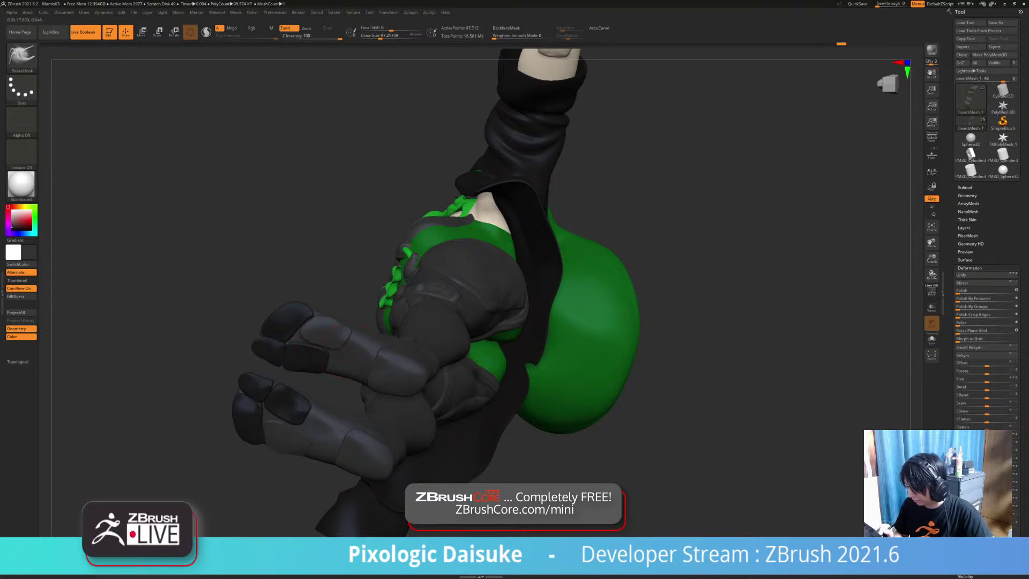
mouse_move(345, 309)
right_mouse_down("ctrl")
mouse_move(326, 312)
mouse_move(313, 352)
right_mouse_up("ctrl")
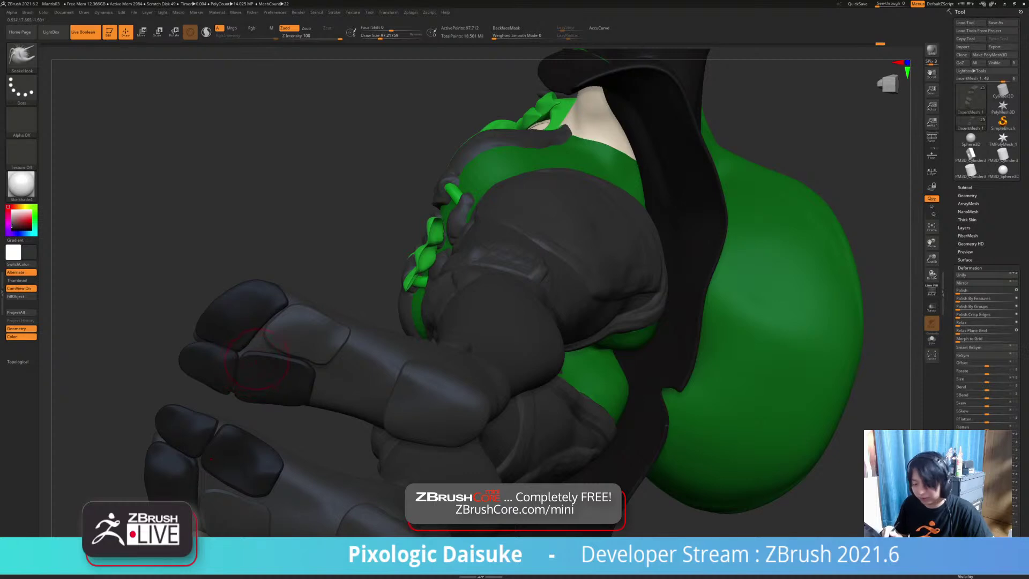
mouse_move(272, 340)
left_mouse_down()
mouse_move(259, 342)
mouse_move(269, 320)
mouse_move(272, 350)
mouse_move(292, 354)
left_mouse_up()
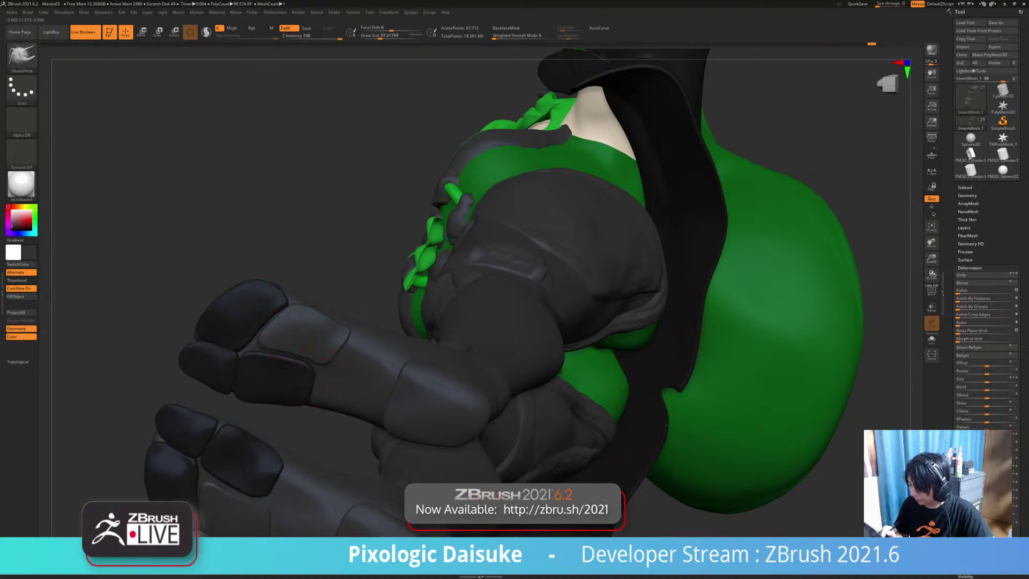
mouse_move(324, 360)
left_mouse_down()
mouse_move(335, 374)
mouse_move(339, 340)
left_mouse_up()
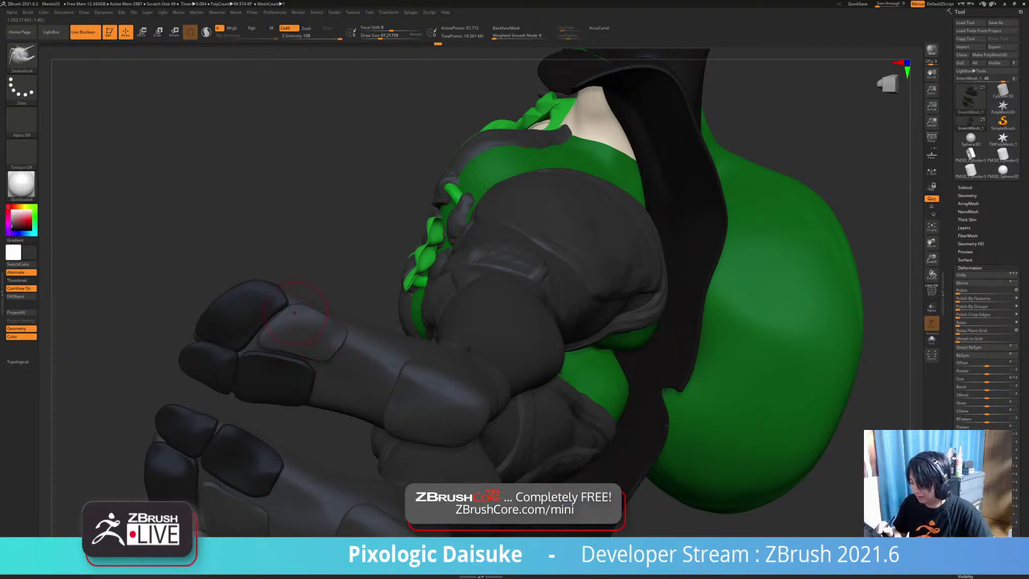
Step: Fit the outer ball-of-foot pad's rear edge and inner front corner against the sole and neighbouring pads with short SnakeHook strokes
mouse_move(326, 321)
right_mouse_down()
mouse_move(303, 379)
mouse_move(301, 343)
mouse_move(328, 316)
mouse_move(375, 313)
mouse_move(390, 273)
mouse_move(300, 306)
mouse_move(310, 303)
mouse_move(301, 358)
right_mouse_up()
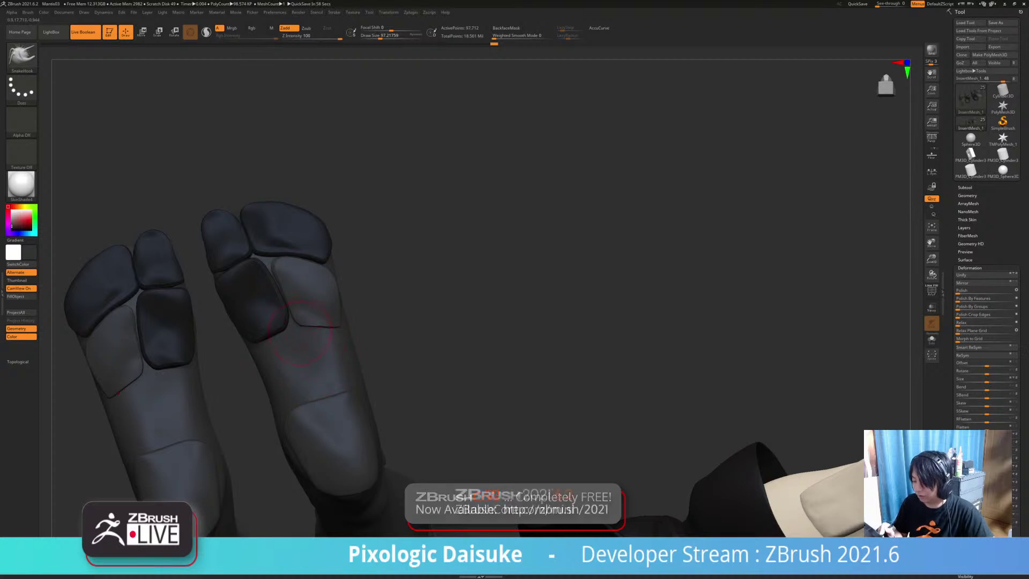
right_click_drag(304, 344, 307, 338)
left_click_drag(305, 332, 311, 341)
right_click_drag(310, 342, 217, 345)
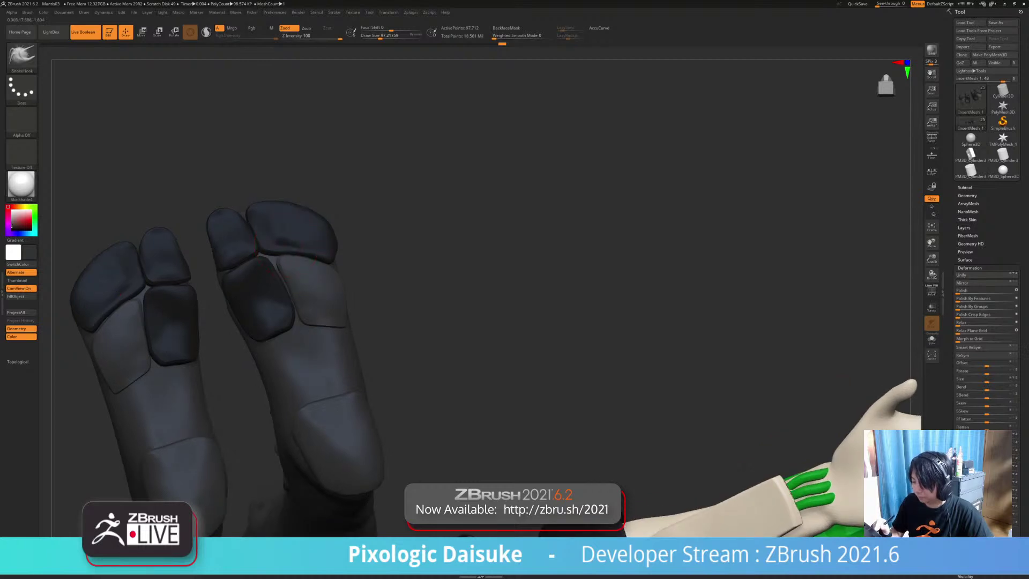
left_click_drag(273, 261, 277, 267)
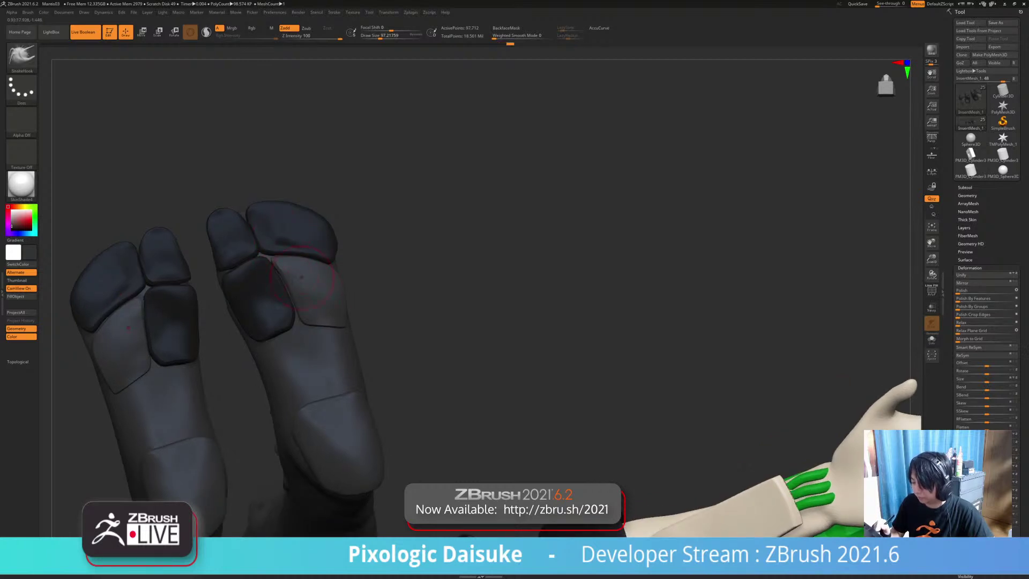
right_click_drag(314, 333, 306, 300, "ctrl")
left_click_drag(298, 310, 295, 308)
mouse_move(315, 344)
right_mouse_down("ctrl")
mouse_move(316, 313)
mouse_move(257, 316)
mouse_move(386, 322)
mouse_move(348, 278)
mouse_move(322, 361)
mouse_move(335, 311)
mouse_move(307, 345)
right_mouse_up("ctrl")
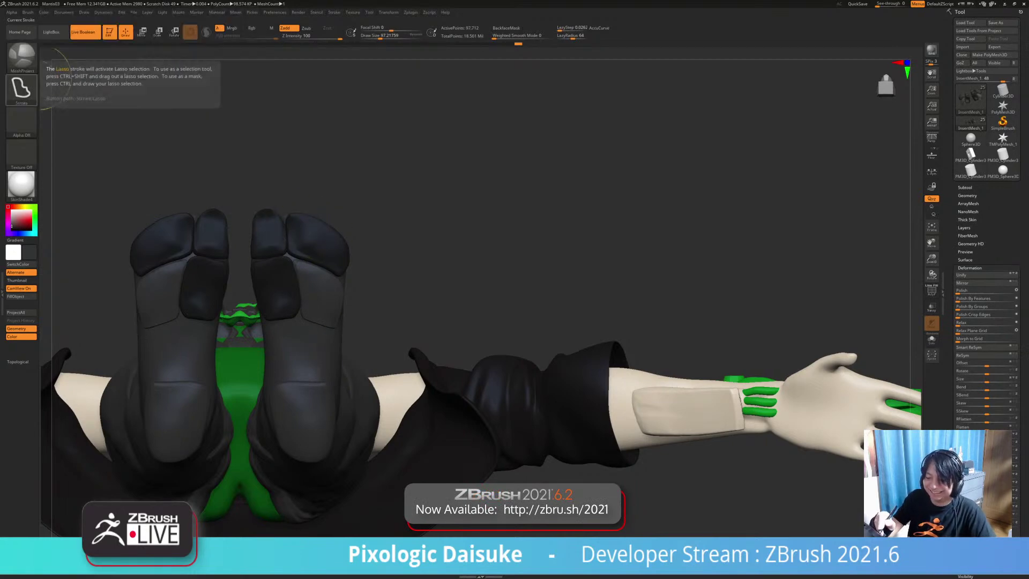
Step: Draw a sole pad between the ball of the foot and the heel using MeshProject with the Circle stroke, and shape its outline
left_click(21, 89)
left_click(62, 110)
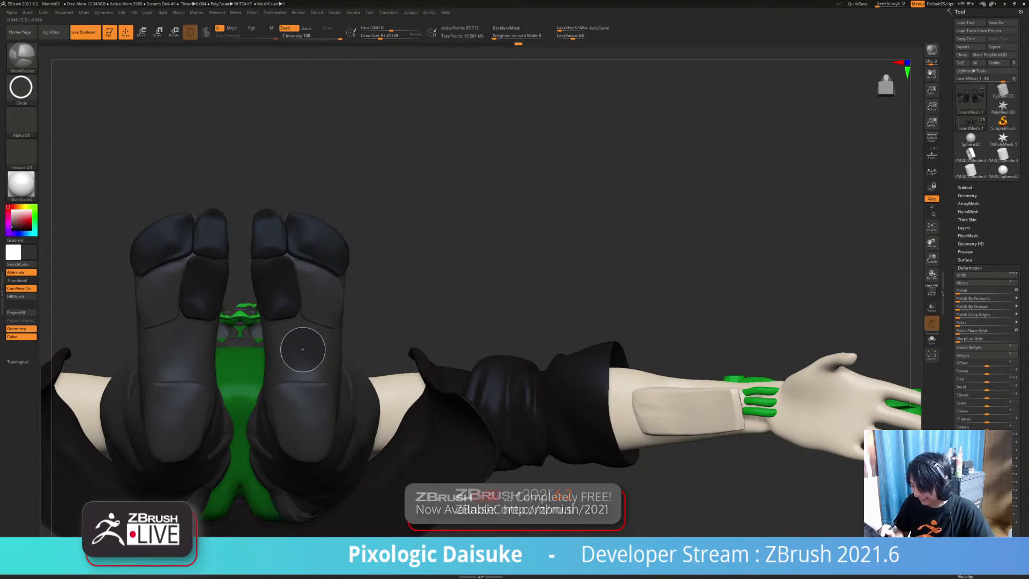
mouse_move(302, 349)
left_mouse_down()
mouse_move(312, 336)
mouse_move(287, 358)
left_mouse_up()
left_click_drag(299, 376, 329, 374)
left_click_drag(278, 333, 274, 328)
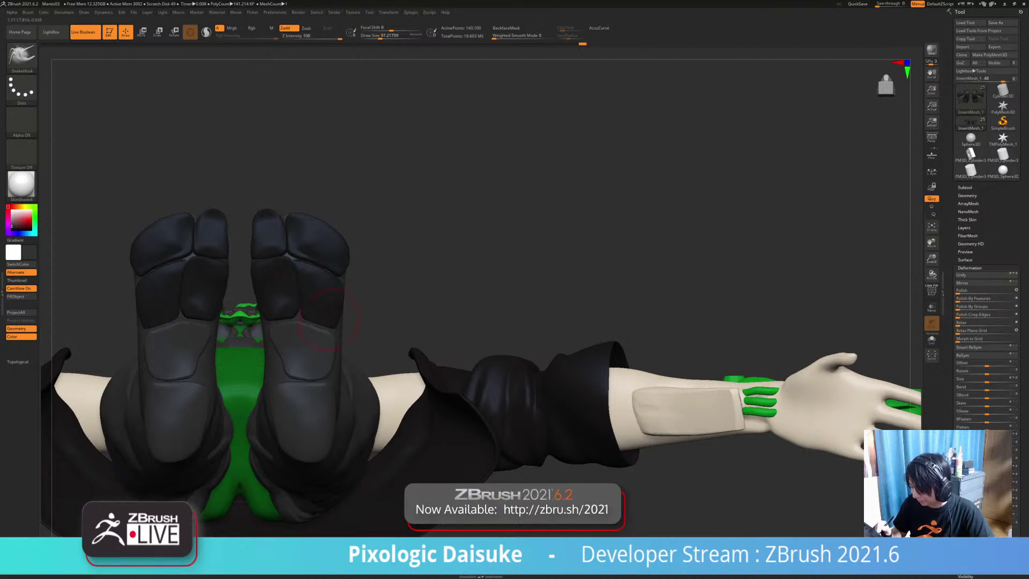
left_click_drag(294, 375, 337, 377)
Step: Adjust the arch pad's rear edge beside the heel block with SnakeHook and check its fit from several angles
right_click_drag(370, 376, 332, 372)
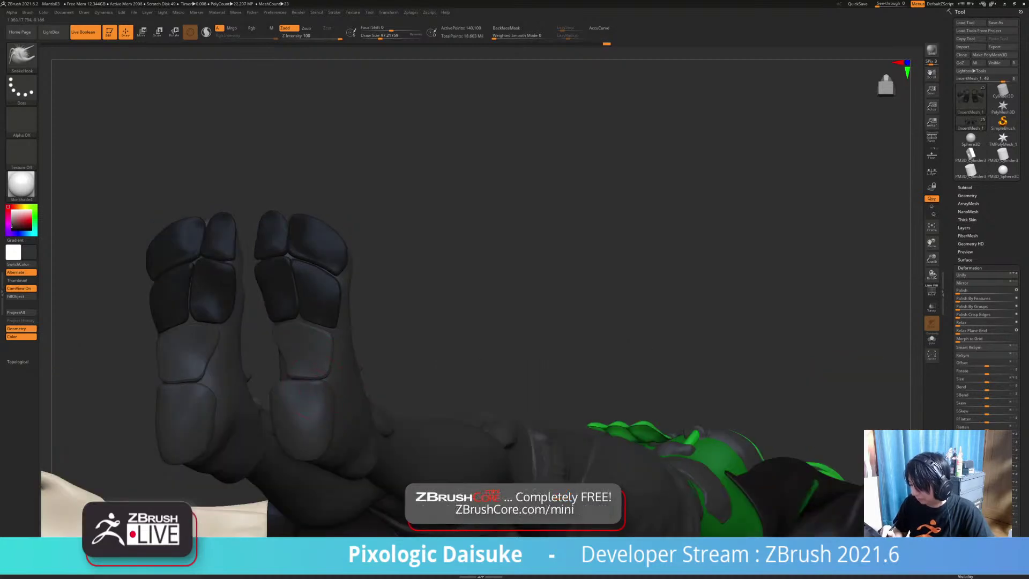
left_click_drag(314, 390, 319, 386)
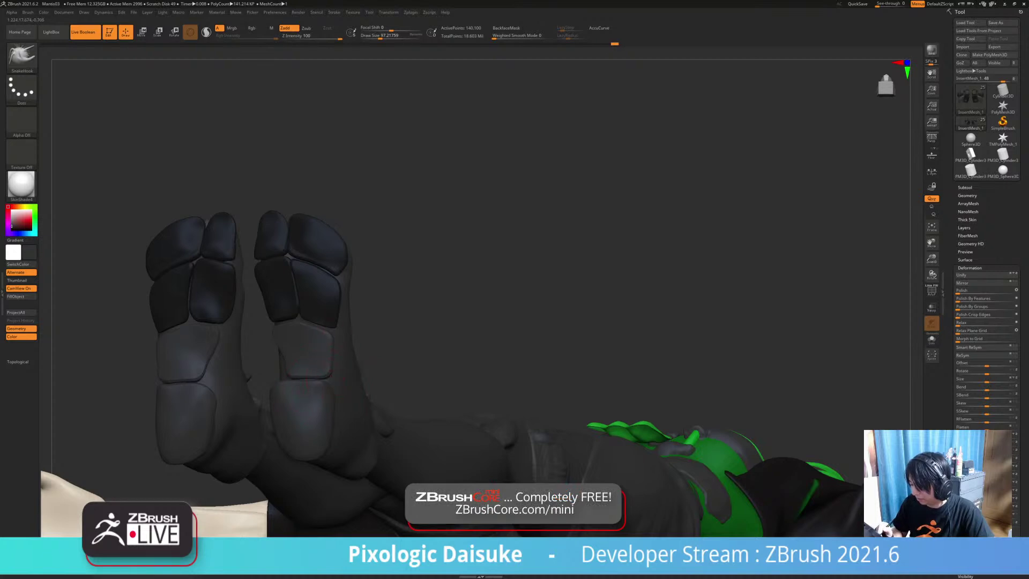
right_click_drag(333, 378, 410, 378)
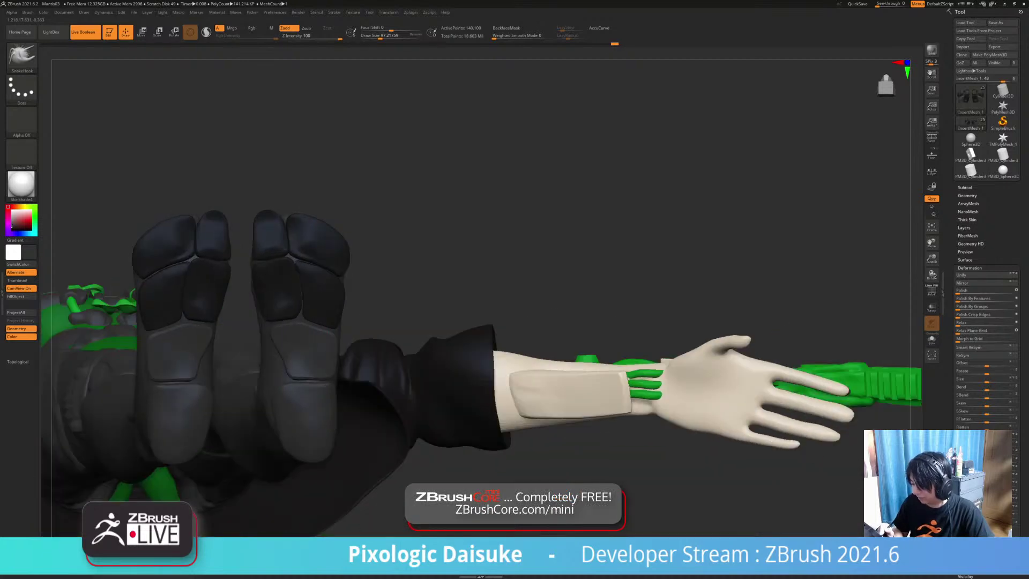
right_click_drag(332, 375, 301, 384)
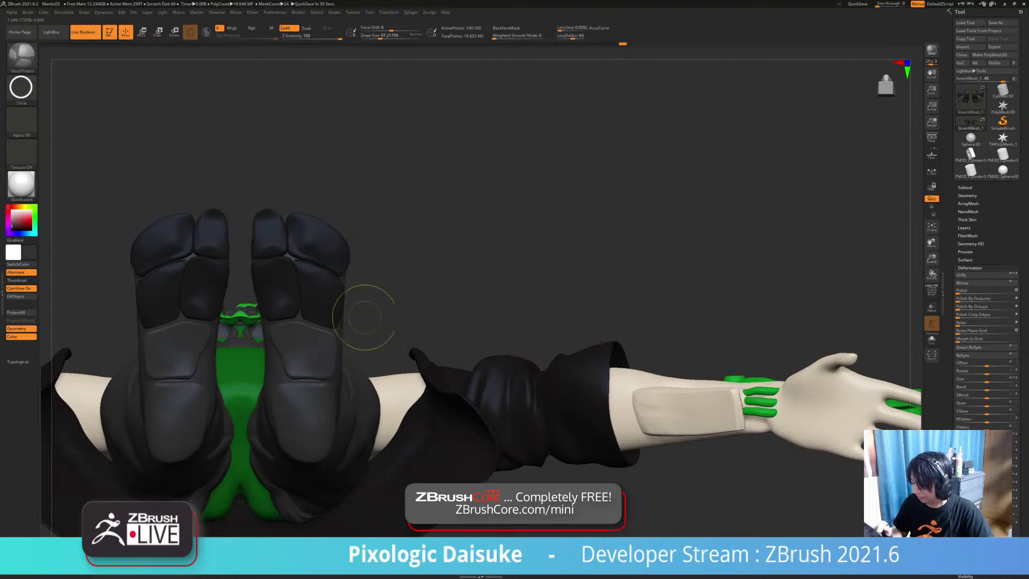
Step: Turn off Live Boolean and undo a trial MeshProject circle on the outer toe
left_click(84, 32)
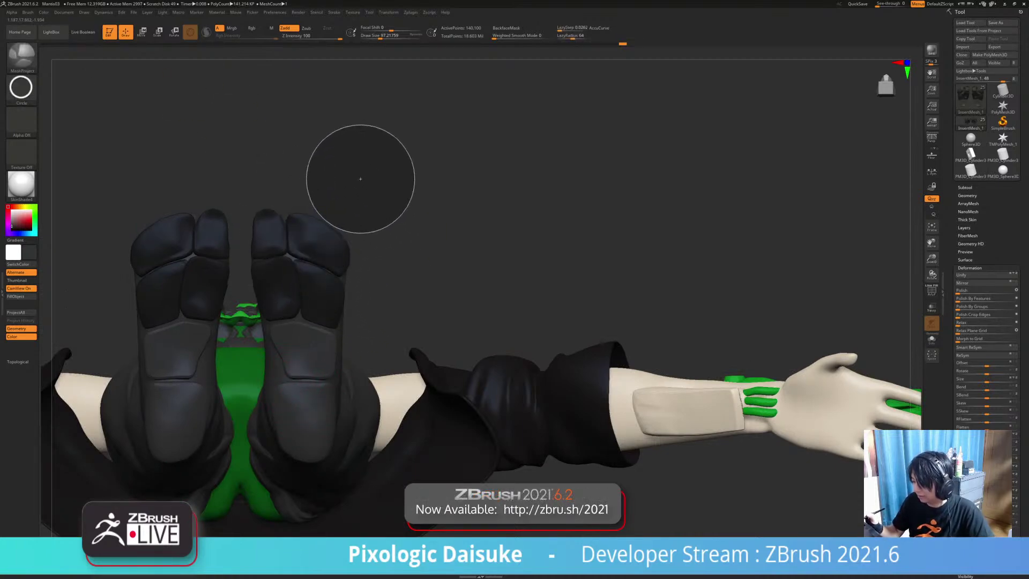
left_click_drag(335, 241, 337, 243)
key("ctrl+z")
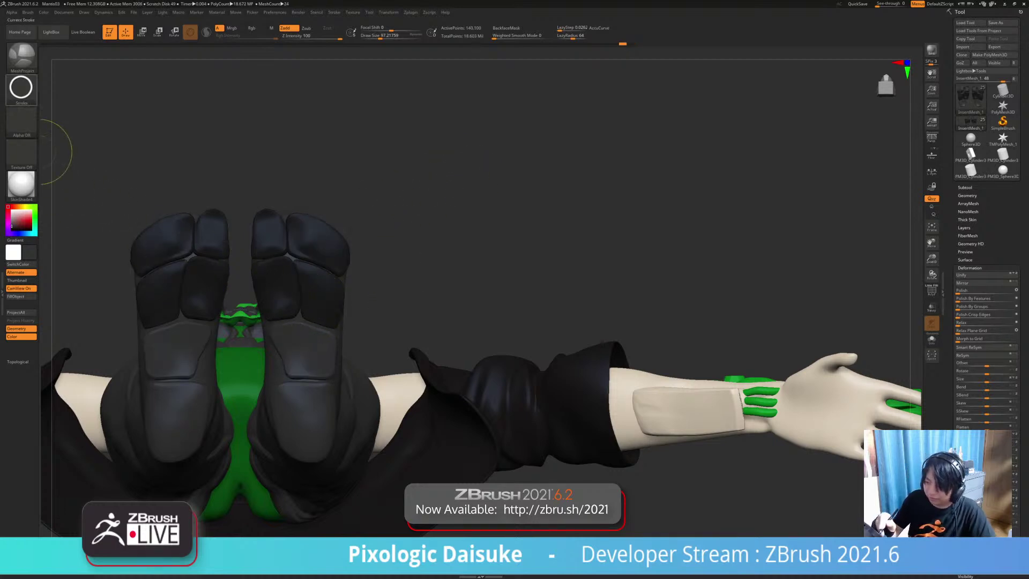
Step: Try the MeshBalloon brush with the Lasso stroke, drawing a large rounded mesh from the toes
left_click(22, 56)
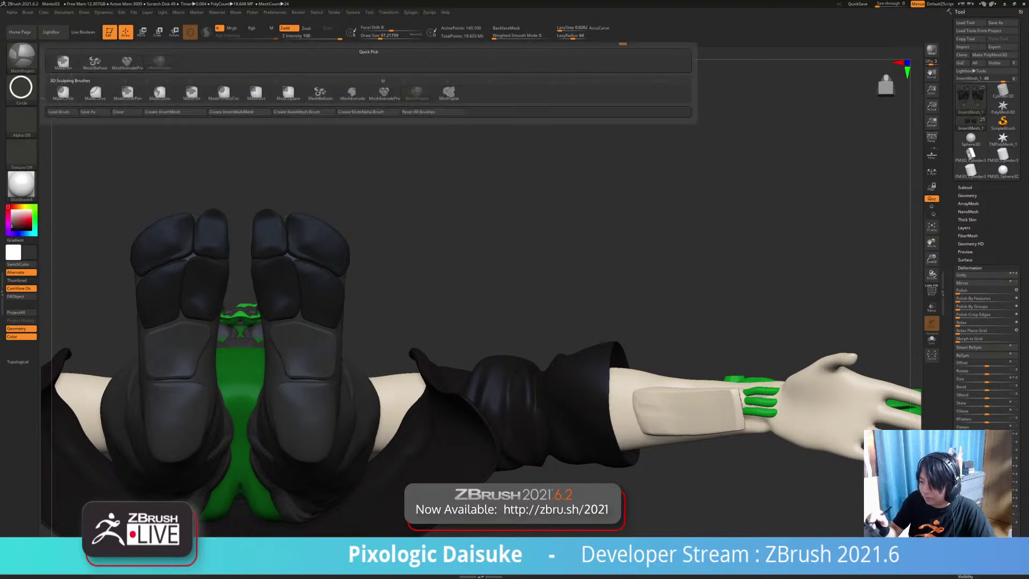
left_click(95, 64)
mouse_move(298, 232)
left_mouse_down()
mouse_move(367, 270)
mouse_move(249, 102)
mouse_move(289, 225)
left_mouse_up()
left_click_drag(450, 95, 482, 112)
mouse_move(429, 88)
right_mouse_down("ctrl")
mouse_move(345, 92)
mouse_move(375, 204)
right_mouse_up("ctrl")
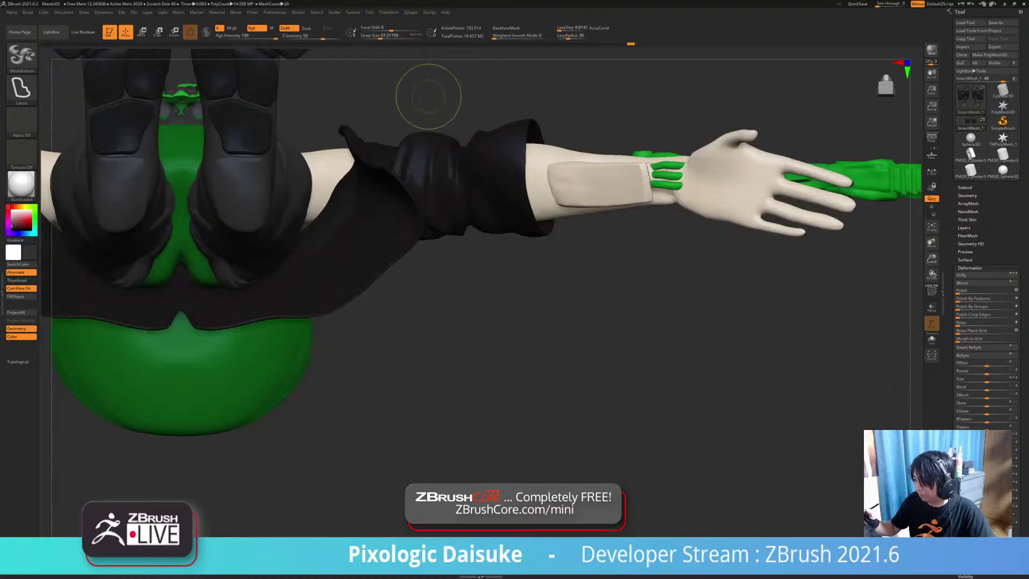
right_click_drag(424, 92, 439, 225)
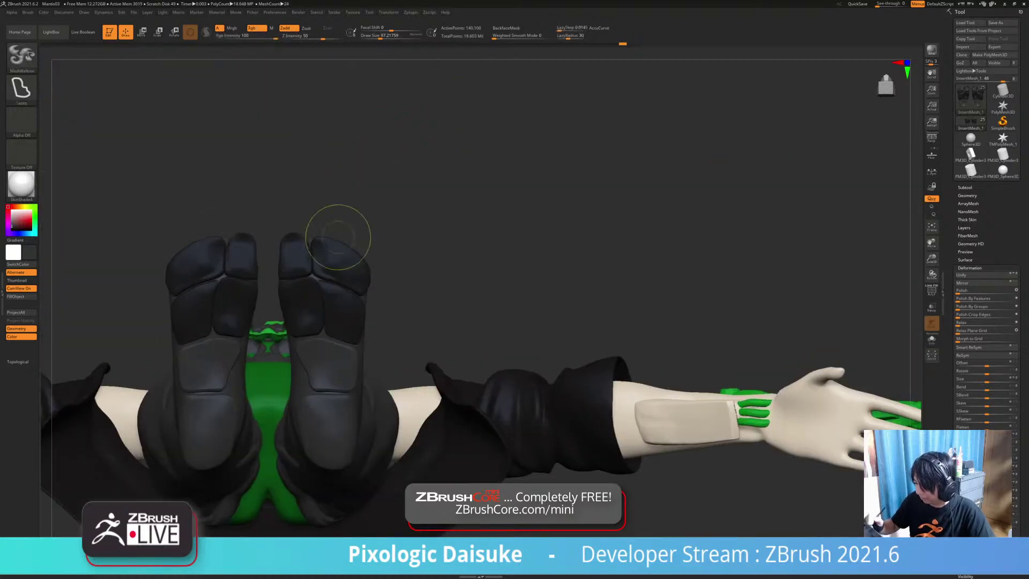
mouse_move(343, 259)
left_mouse_down()
mouse_move(287, 172)
mouse_move(452, 248)
mouse_move(340, 258)
left_mouse_up()
Step: Try carving the balloon mesh into a horned shape with subtractive lasso strokes, and undo the cuts
mouse_move(588, 123)
left_mouse_down("ctrl+alt")
mouse_move(410, 157)
mouse_move(544, 294)
mouse_move(551, 289)
left_mouse_up("ctrl+alt")
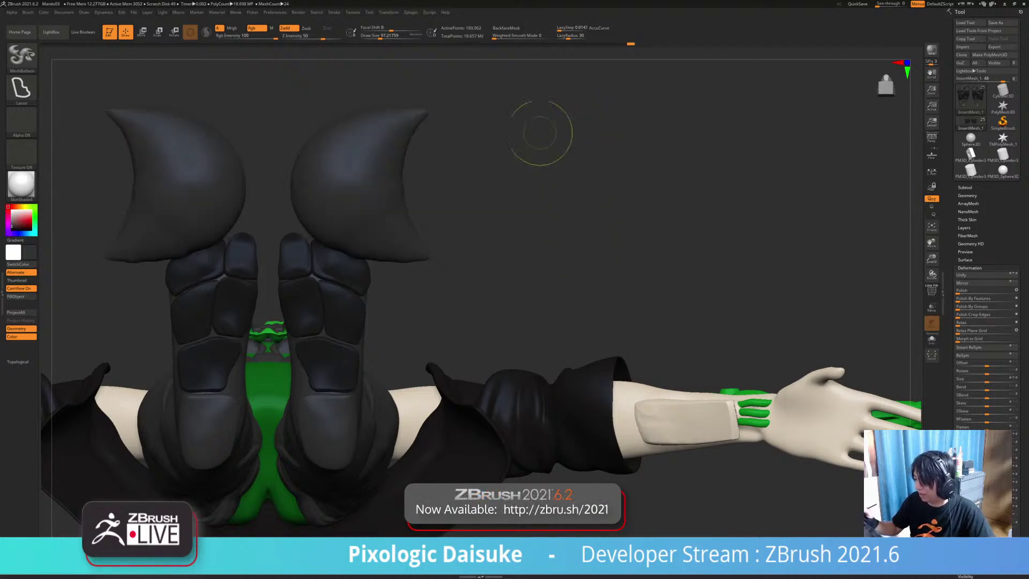
mouse_move(453, 86)
left_mouse_down("ctrl+alt")
mouse_move(471, 177)
mouse_move(430, 106)
mouse_move(353, 88)
mouse_move(423, 147)
left_mouse_up("ctrl+alt")
key("b")
key("s")
key("h")
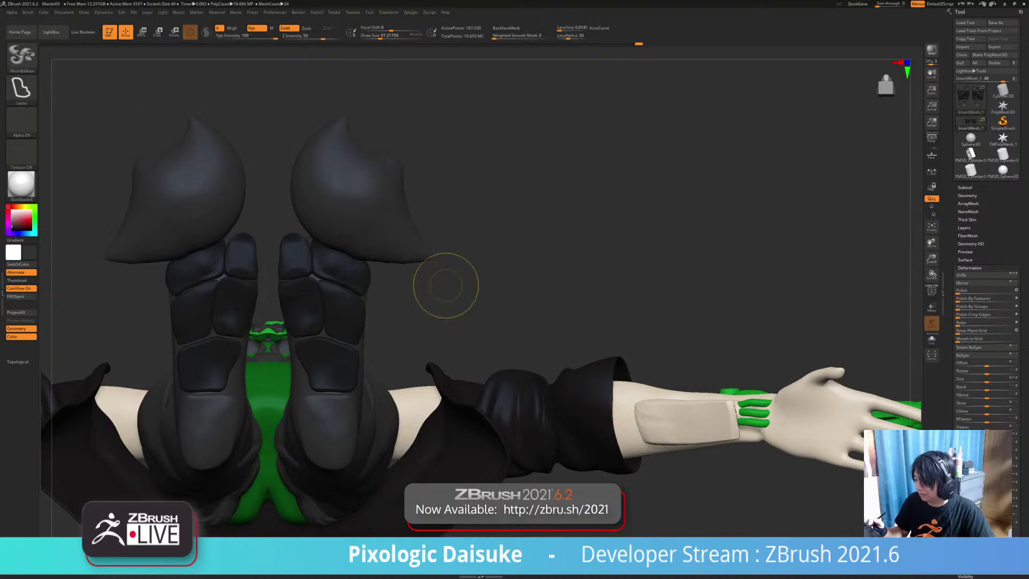
key("ctrl+z")
key("ctrl+z")
key("ctrl+z")
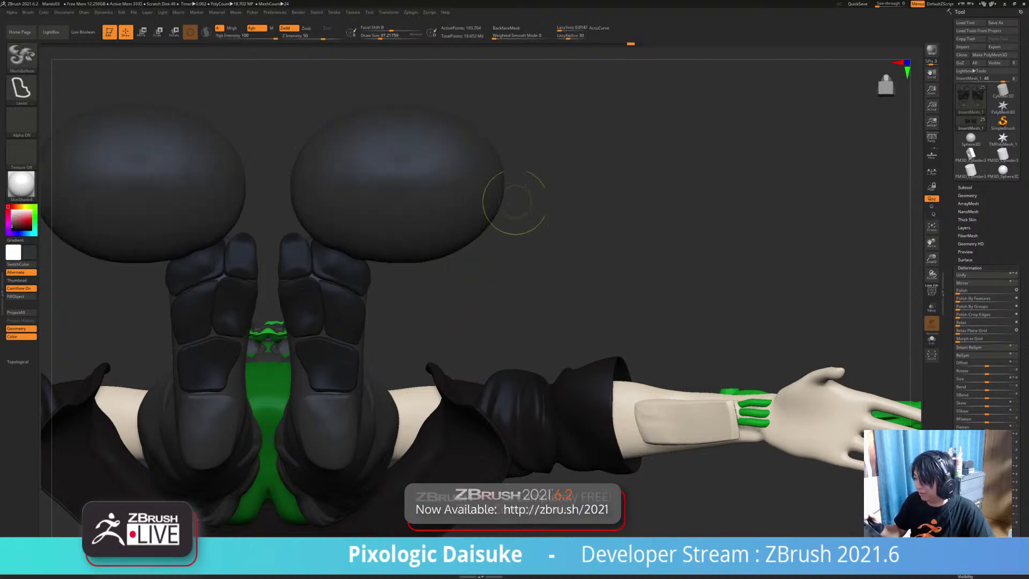
Step: Try trimming the outer and upper sides of the balloon mesh with four subtractive lasso cuts, and undo them
mouse_move(562, 93)
left_mouse_down("ctrl+alt")
mouse_move(481, 267)
mouse_move(600, 254)
left_mouse_up("ctrl+alt")
mouse_move(450, 78)
left_mouse_down("ctrl+alt")
mouse_move(463, 164)
mouse_move(489, 155)
left_mouse_up("ctrl+alt")
mouse_move(372, 85)
left_mouse_down("ctrl+alt")
mouse_move(436, 120)
mouse_move(436, 107)
left_mouse_up("ctrl+alt")
left_click_drag(348, 84, 401, 114, "ctrl+alt")
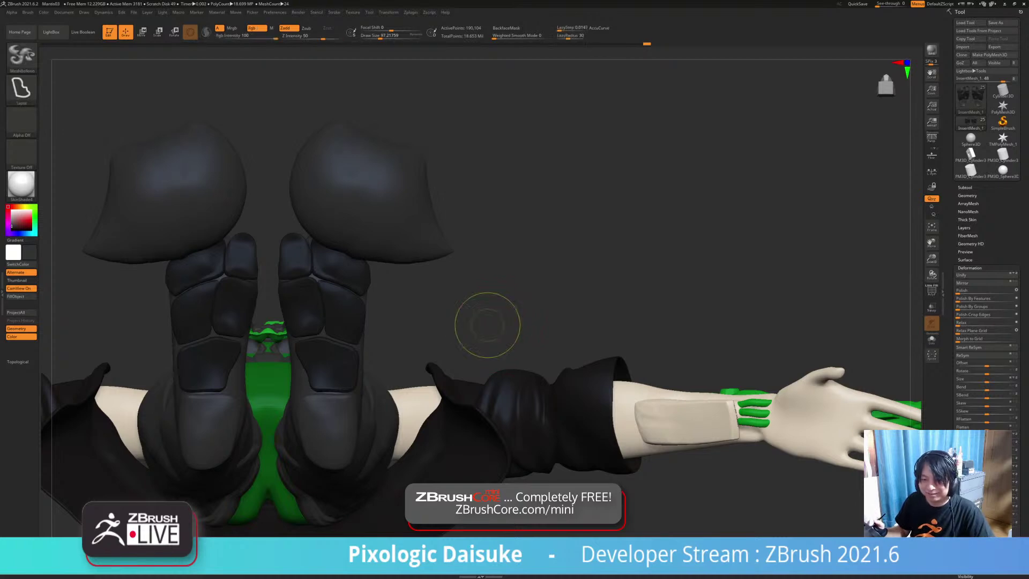
key("ctrl+z")
key("ctrl+z")
key("ctrl+z")
key("ctrl+z")
key("ctrl+z")
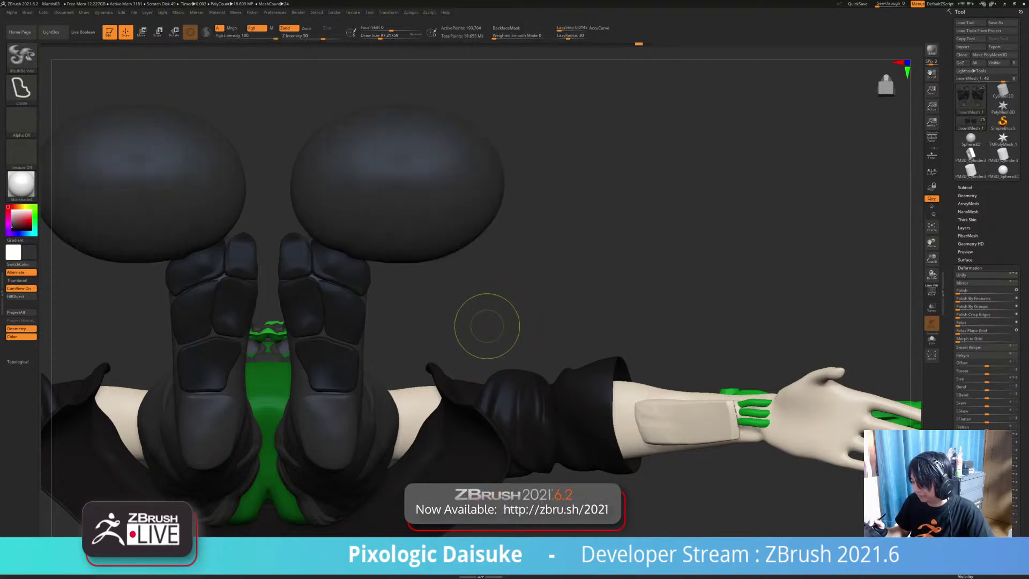
Step: Enable the Topological option for SnakeHook, set Draw Size to about 149, and pull the big toe tip of the footwear subtool
mouse_move(489, 321)
left_mouse_down("alt")
mouse_move(496, 250)
mouse_move(493, 327)
mouse_move(664, 316)
mouse_move(364, 321)
mouse_move(482, 300)
mouse_move(375, 343)
left_mouse_up("alt")
left_click_drag(405, 394, 402, 435, "ctrl")
mouse_move(402, 429)
right_mouse_down("ctrl")
mouse_move(407, 337)
mouse_move(429, 428)
mouse_move(482, 423)
mouse_move(407, 407)
mouse_move(410, 487)
right_mouse_up("ctrl")
right_click_drag(367, 306, 362, 377, "ctrl")
left_click_drag(333, 317, 335, 322)
left_click(21, 361)
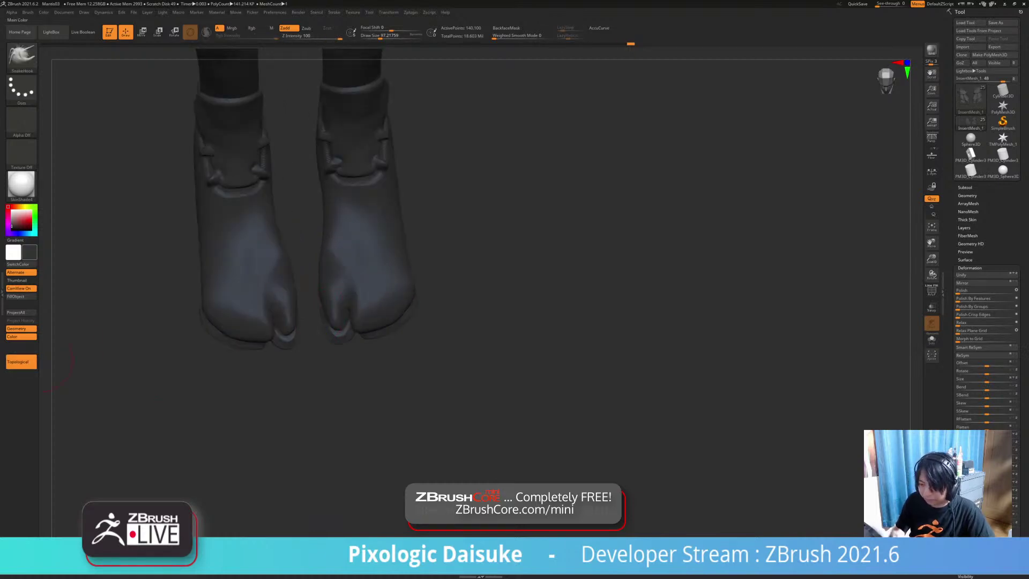
left_click(384, 37)
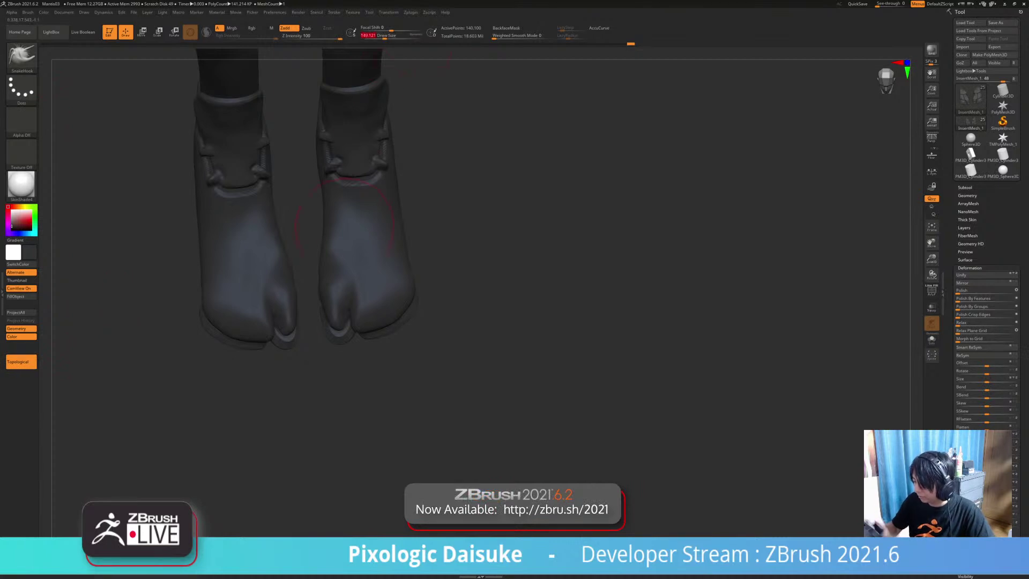
left_click(325, 303, "alt")
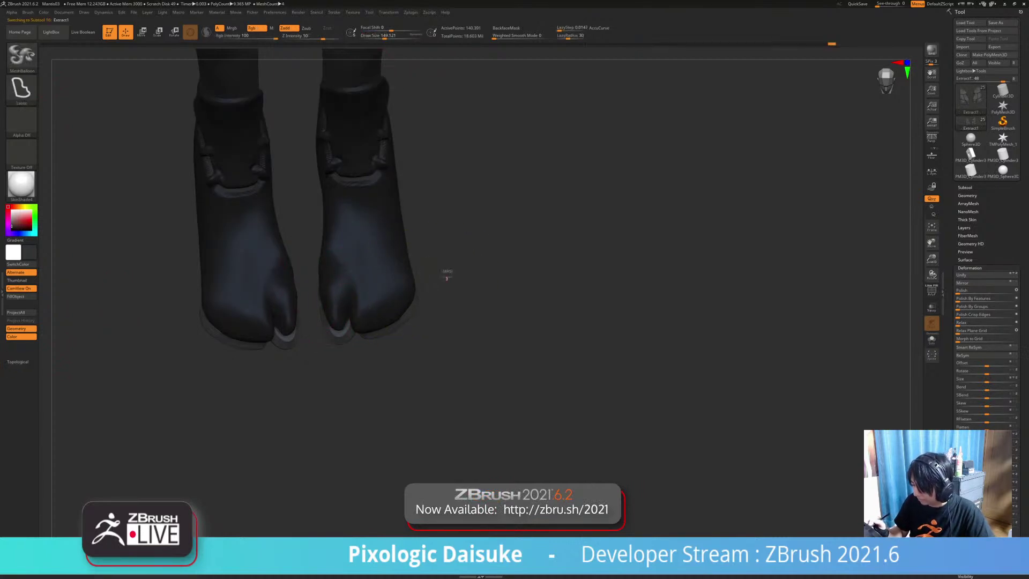
left_click(326, 306, "alt")
right_click_drag(333, 312, 337, 324, "ctrl")
left_click_drag(339, 322, 342, 323)
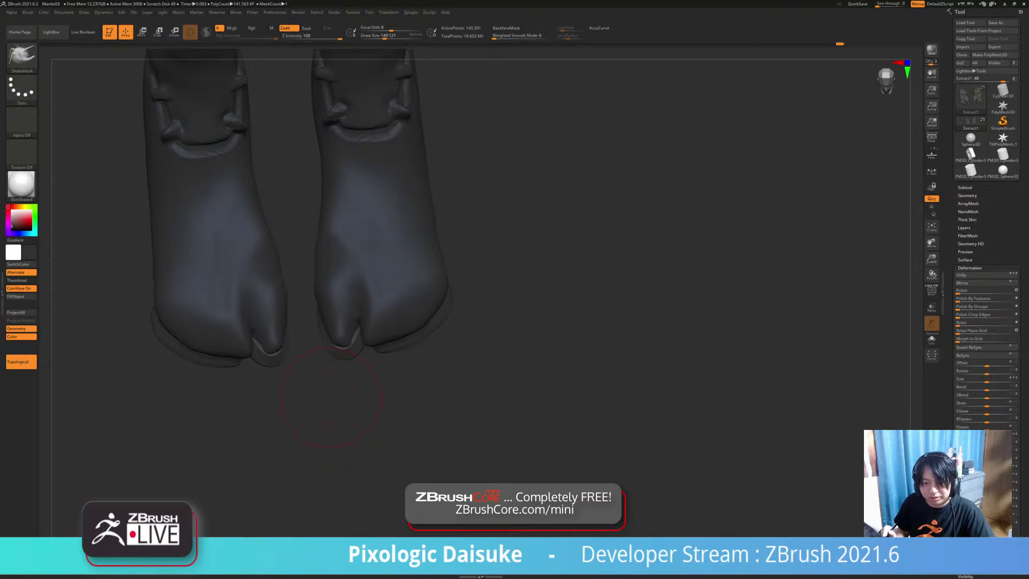
Step: Refine the big toe and the gap between the split toes with short topological SnakeHook strokes
mouse_move(341, 392)
right_mouse_down("ctrl")
mouse_move(339, 351)
mouse_move(369, 311)
mouse_move(342, 289)
right_mouse_up("ctrl")
right_click_drag(339, 356, 399, 436, "ctrl")
mouse_move(364, 322)
right_mouse_down("ctrl")
mouse_move(367, 350)
mouse_move(370, 341)
mouse_move(346, 360)
right_mouse_up("ctrl")
left_click_drag(346, 358, 350, 366)
right_click_drag(351, 364, 352, 391)
left_click_drag(361, 353, 359, 356)
Step: Frame the whole character and save the project with Save As
right_click_drag(366, 346, 455, 231, "ctrl")
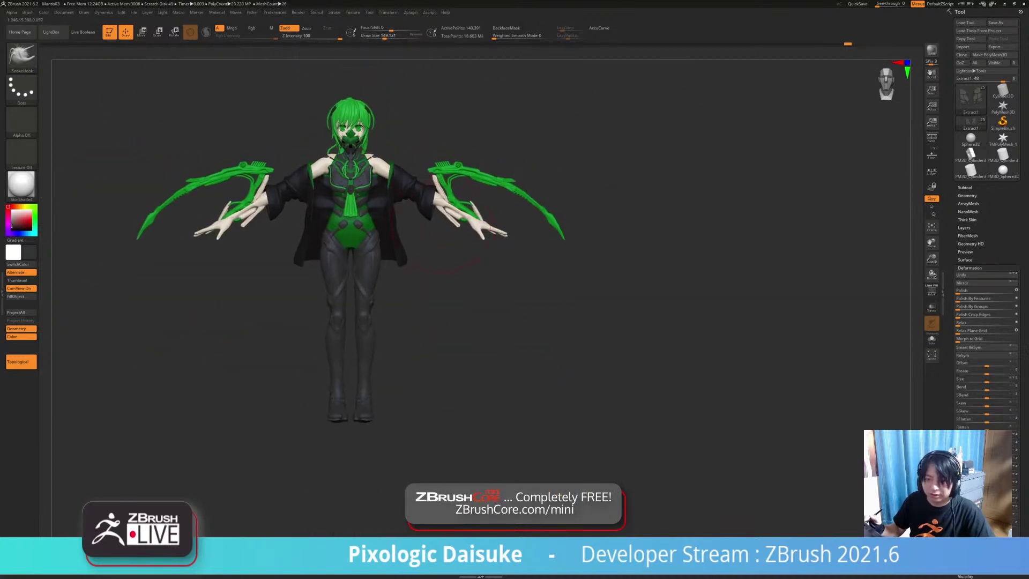
left_click(133, 12)
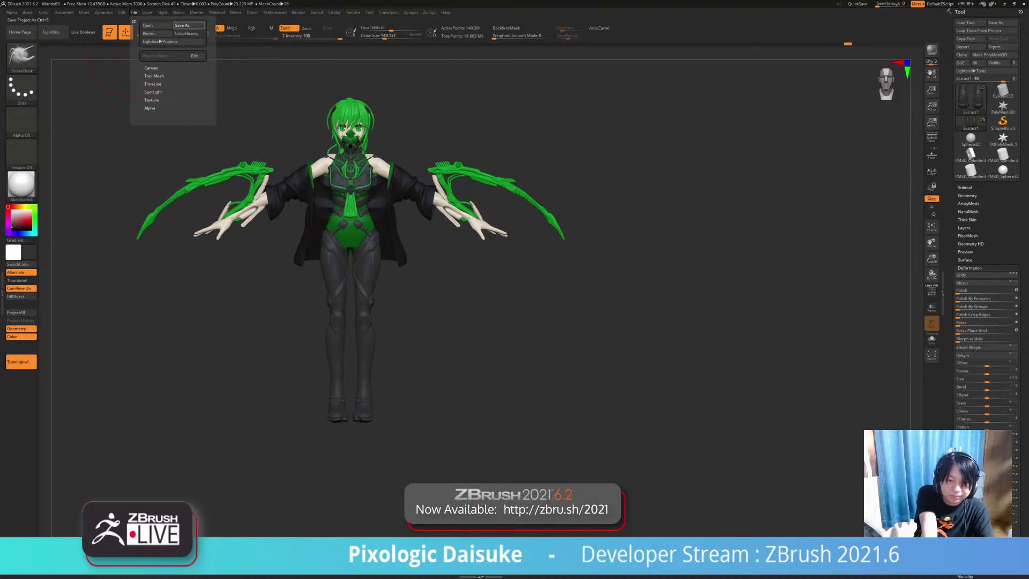
left_click(181, 25)
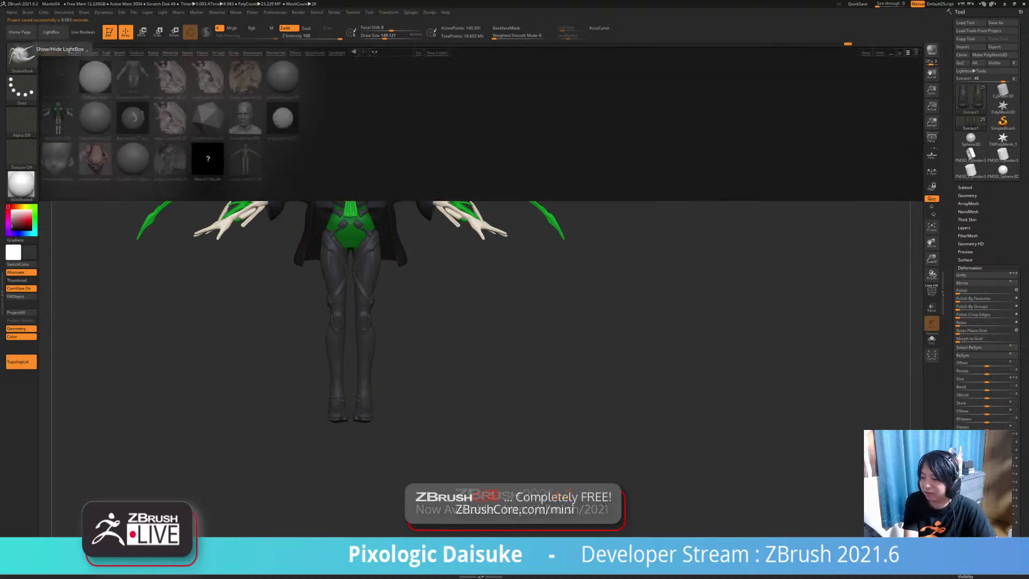
Step: Open the recent winged angel project and make the wing's subtool active
double_click(170, 78)
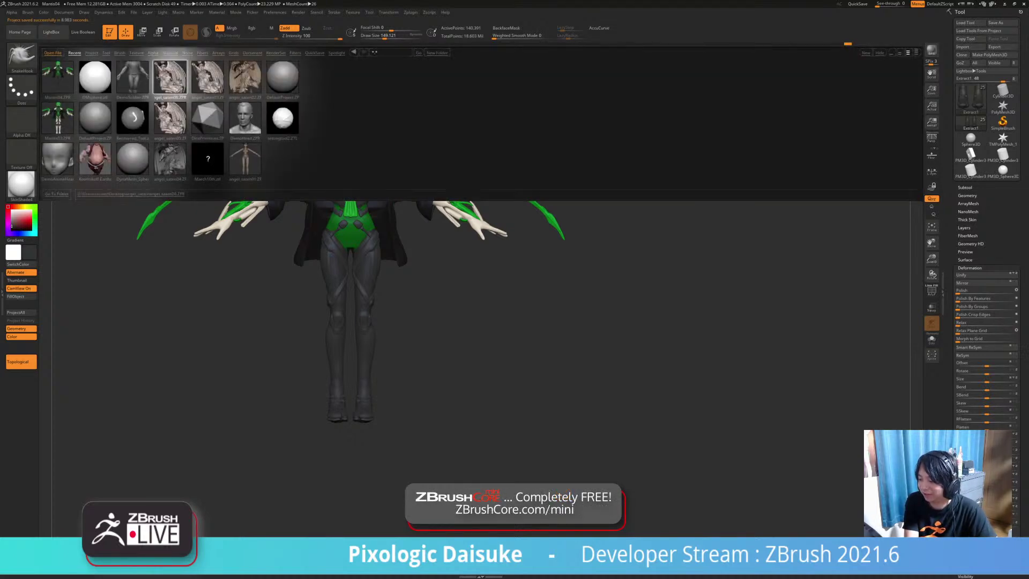
left_click(535, 310)
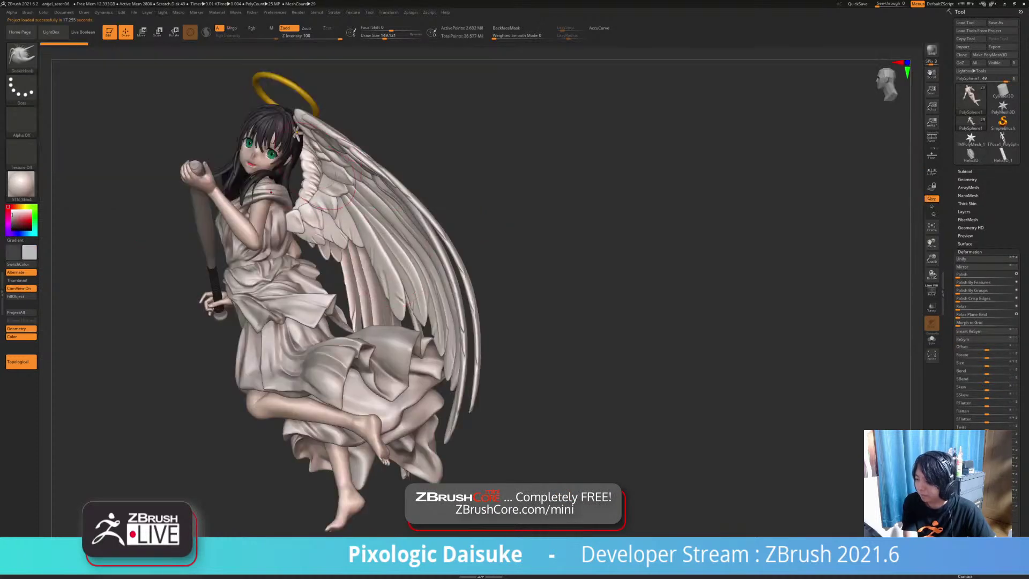
mouse_move(473, 250)
left_mouse_down("alt")
mouse_move(470, 234)
mouse_move(488, 246)
left_mouse_up("alt")
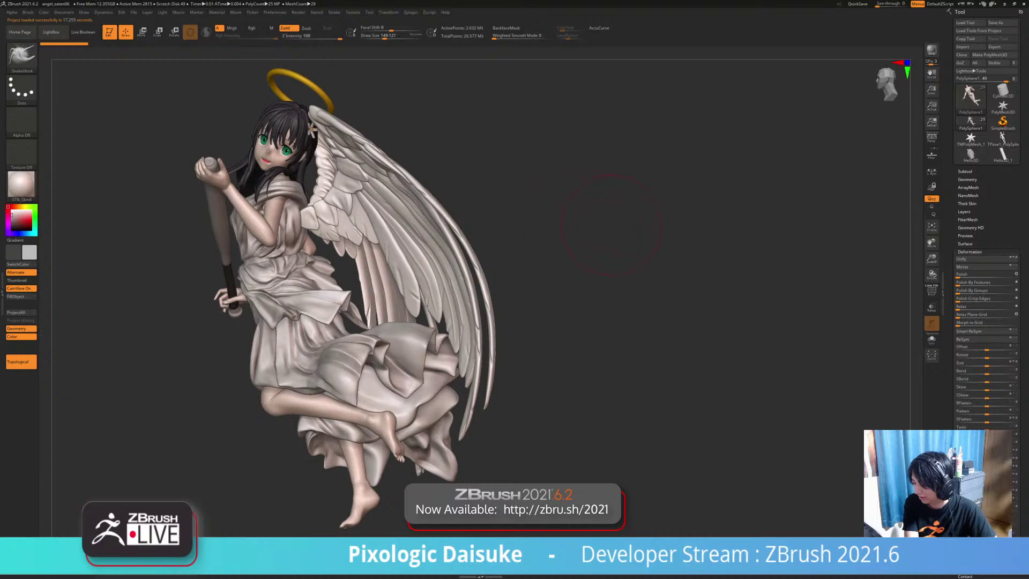
left_click_drag(680, 241, 391, 241)
left_click_drag(584, 241, 466, 257)
left_click(465, 260, "alt")
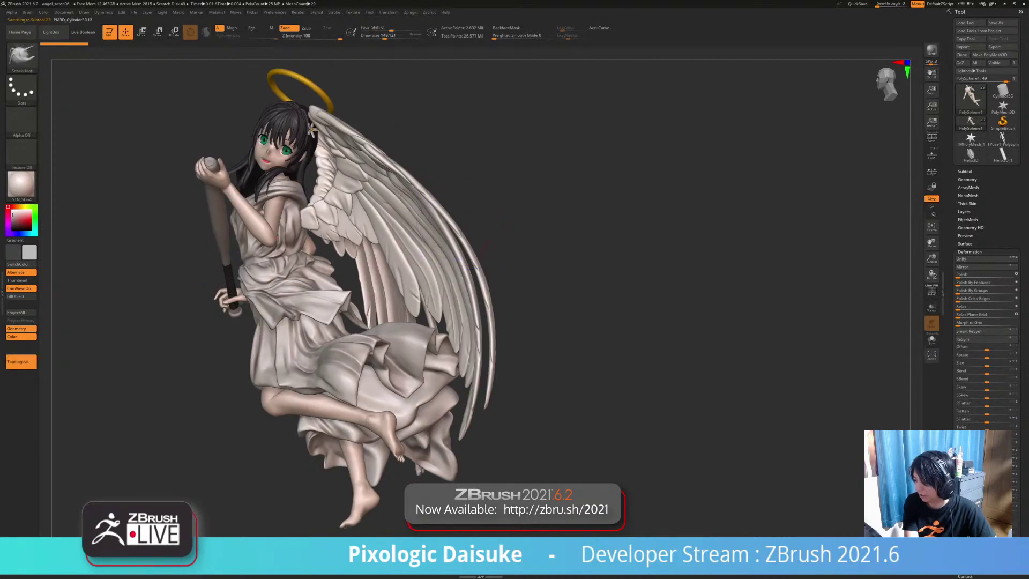
Step: Examine the winged angel and both wings from behind, the front and the side
left_click_drag(659, 284, 535, 300)
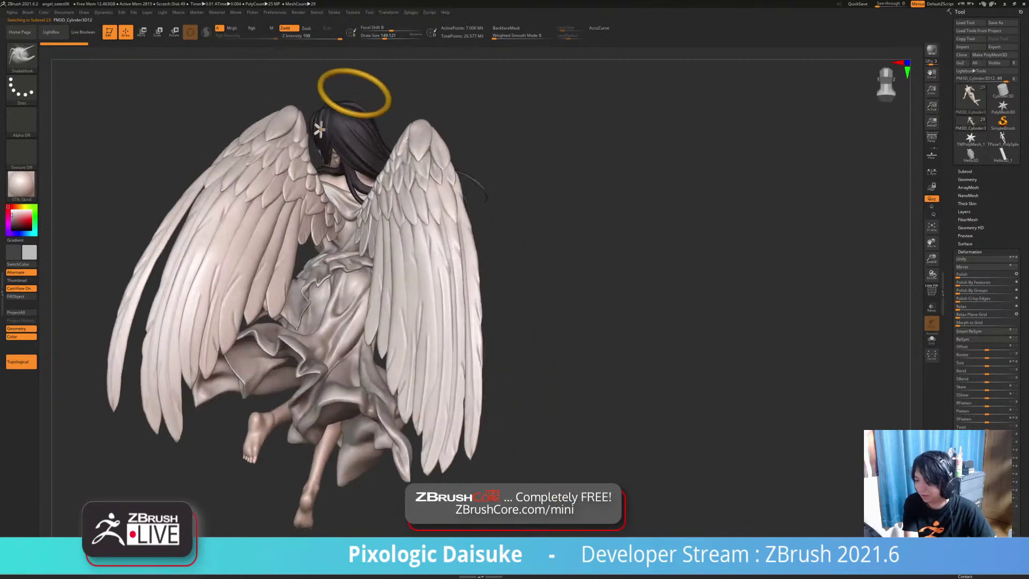
key("ctrl")
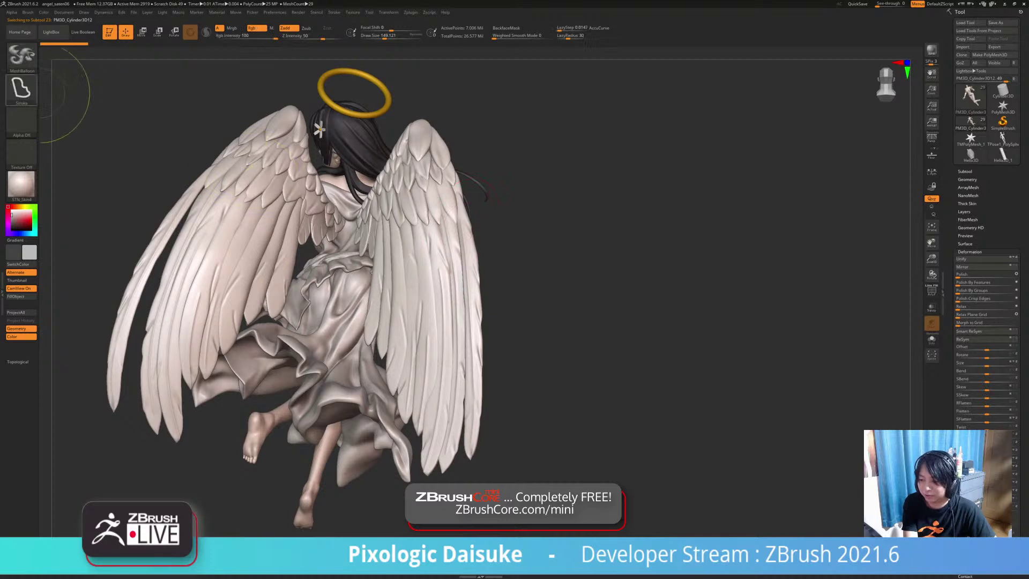
left_click(22, 54)
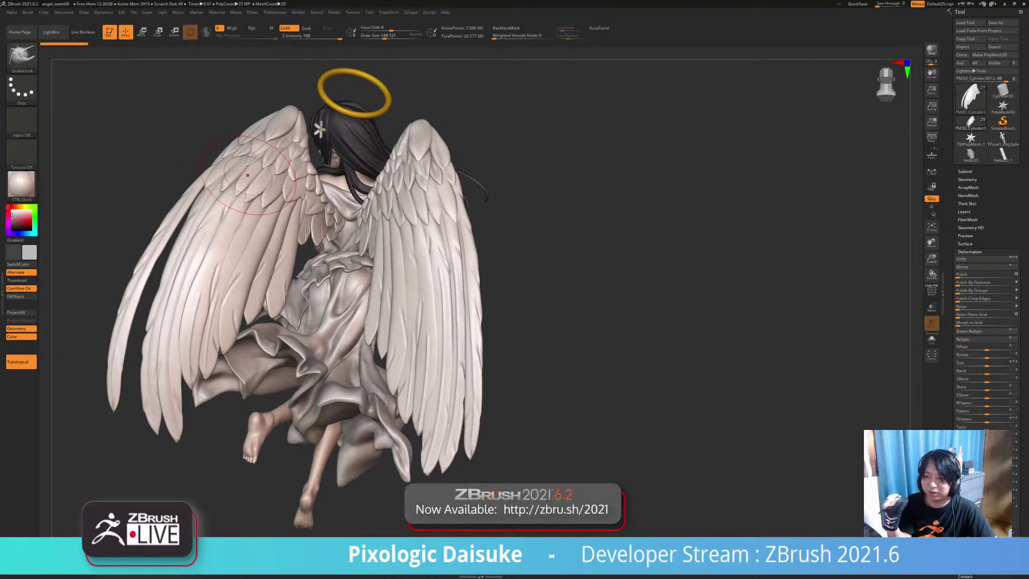
key("ctrl")
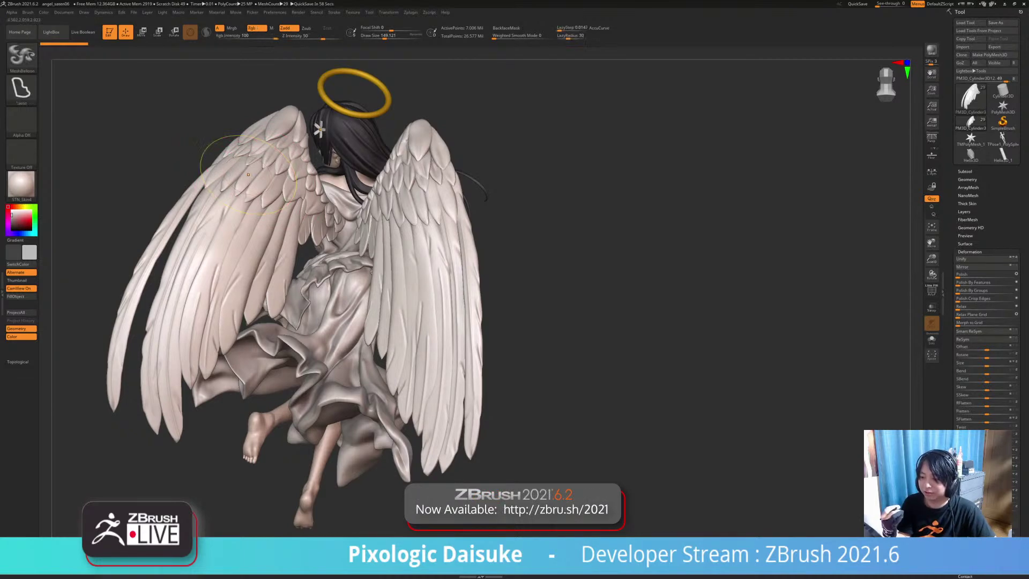
key("ctrl+b")
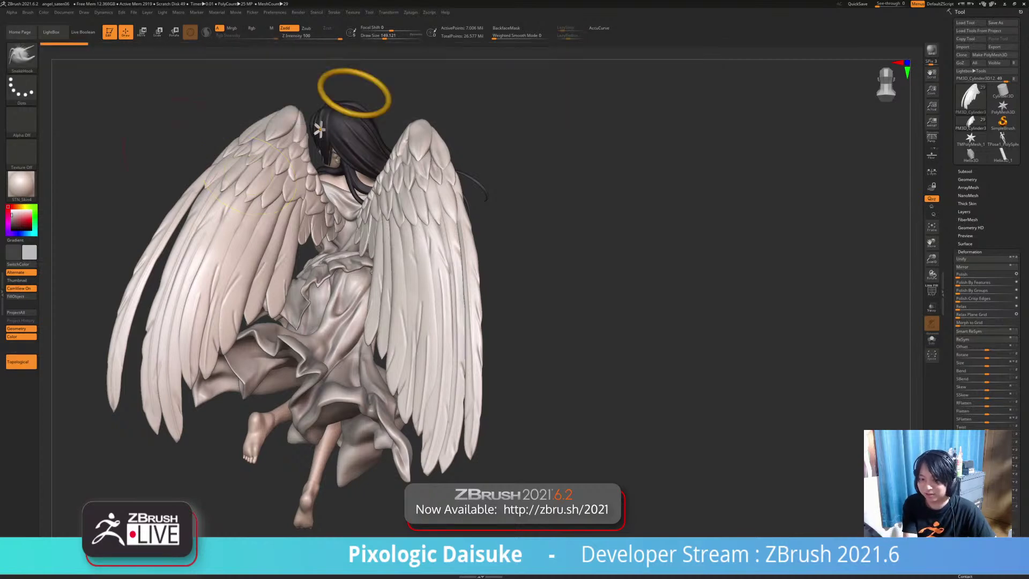
left_click_drag(589, 257, 385, 257)
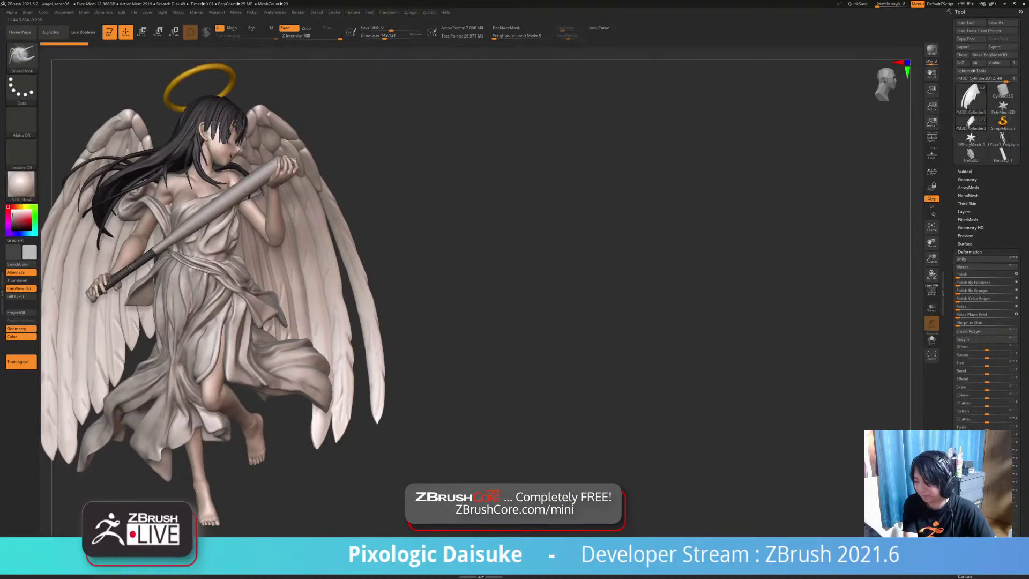
mouse_move(440, 202)
left_mouse_down("alt")
mouse_move(726, 190)
mouse_move(492, 194)
left_mouse_up("alt")
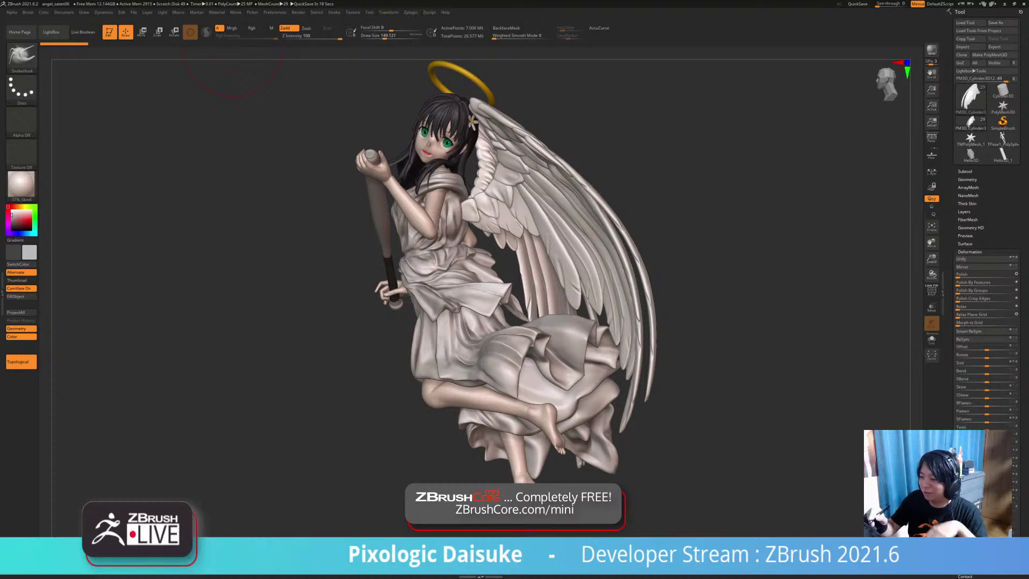
Step: Place the transform gizmo in the empty space beside the angel and enable Transpose All Selected Subtools
key("w")
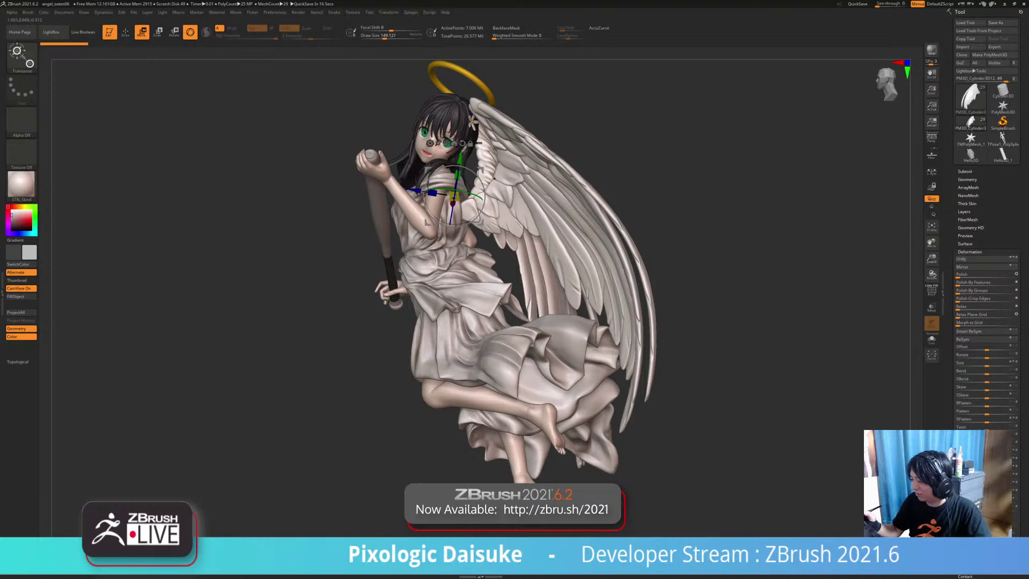
left_click(462, 143, "alt")
left_click_drag(481, 169, 256, 253, "alt")
left_click(255, 226)
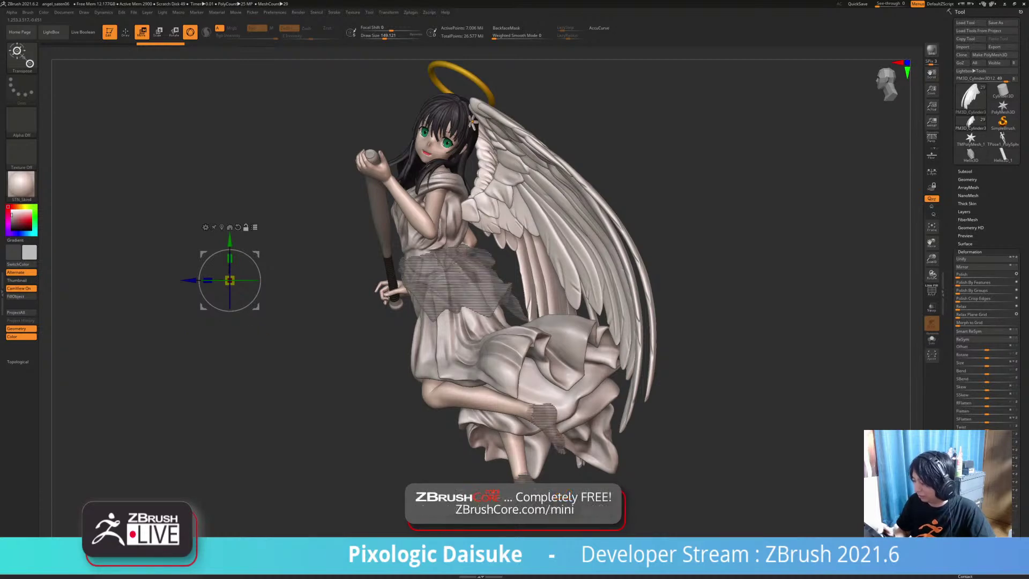
Step: Restrict the selected subtools to the head and hair by box-deselecting the wings, arms, clothing, bat and feet
mouse_move(329, 76)
left_mouse_down("ctrl+shift")
mouse_move(495, 104)
mouse_move(679, 516)
left_mouse_up("ctrl+shift")
left_click_drag(315, 82, 576, 195, "ctrl+alt+shift")
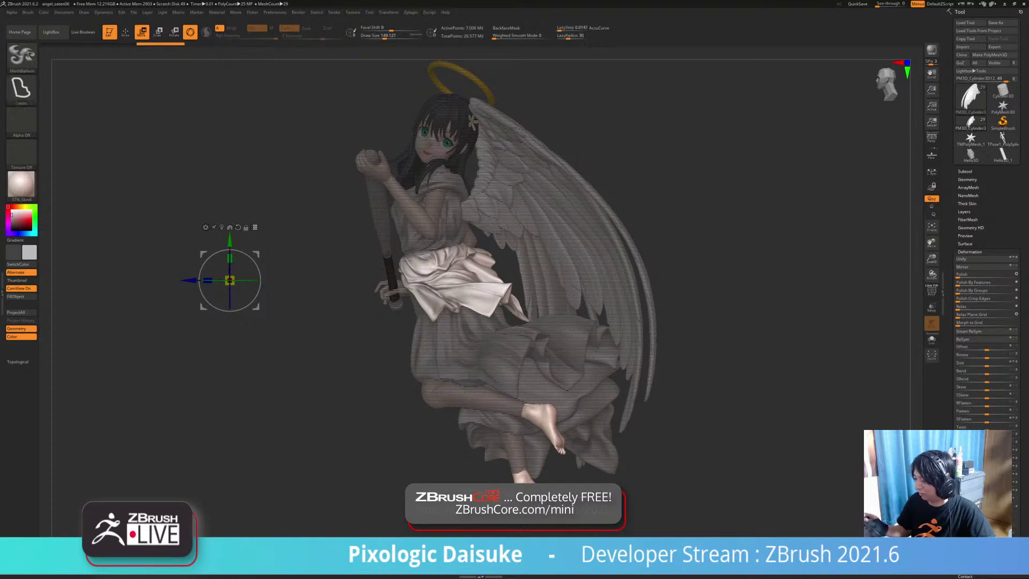
left_click_drag(386, 103, 462, 157, "ctrl+shift")
left_click_drag(364, 293, 477, 253, "ctrl+alt+shift")
left_click_drag(627, 175, 508, 248, "ctrl+alt+shift")
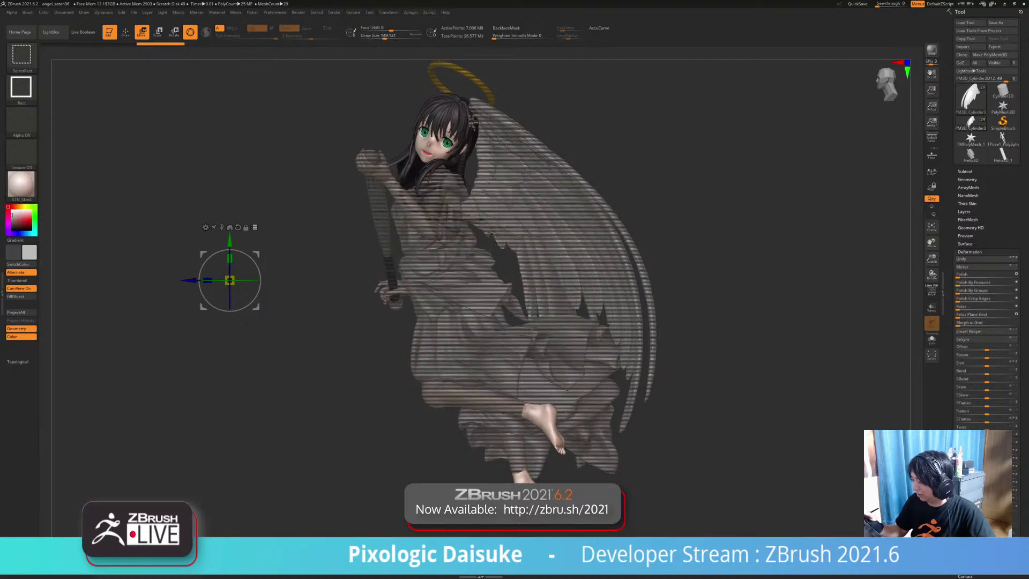
mouse_move(611, 482)
left_mouse_down("ctrl+alt+shift")
mouse_move(517, 424)
mouse_move(505, 402)
left_mouse_up("ctrl+alt+shift")
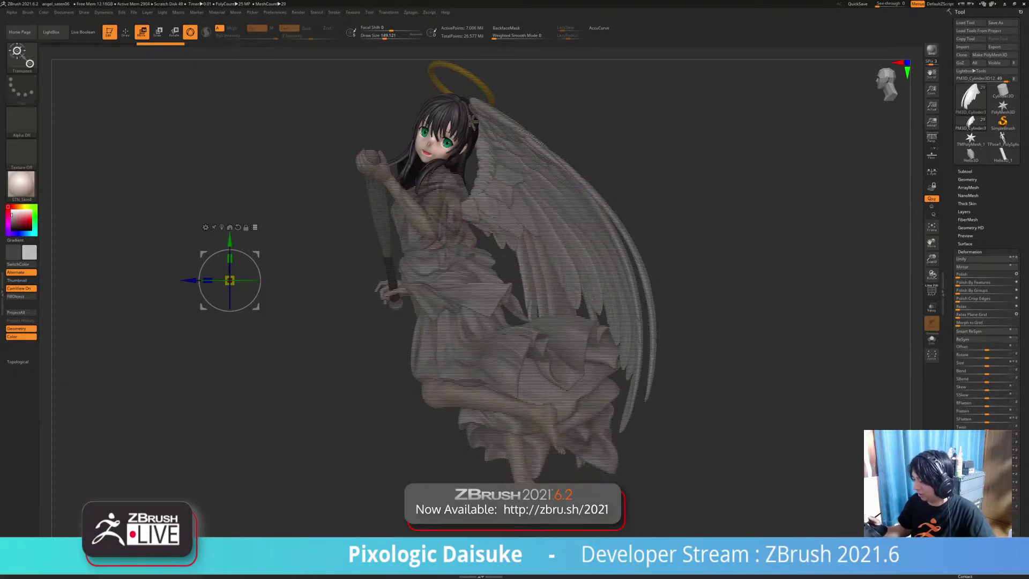
Step: Refine the head and hair subtool selection and place the gizmo at the angel's neck
left_click_drag(383, 118, 471, 134, "ctrl+shift")
left_click_drag(582, 125, 510, 179, "ctrl+alt+shift")
left_click_drag(430, 222, 376, 253, "ctrl+alt+shift")
left_click(441, 169)
left_click_drag(468, 143, 469, 162)
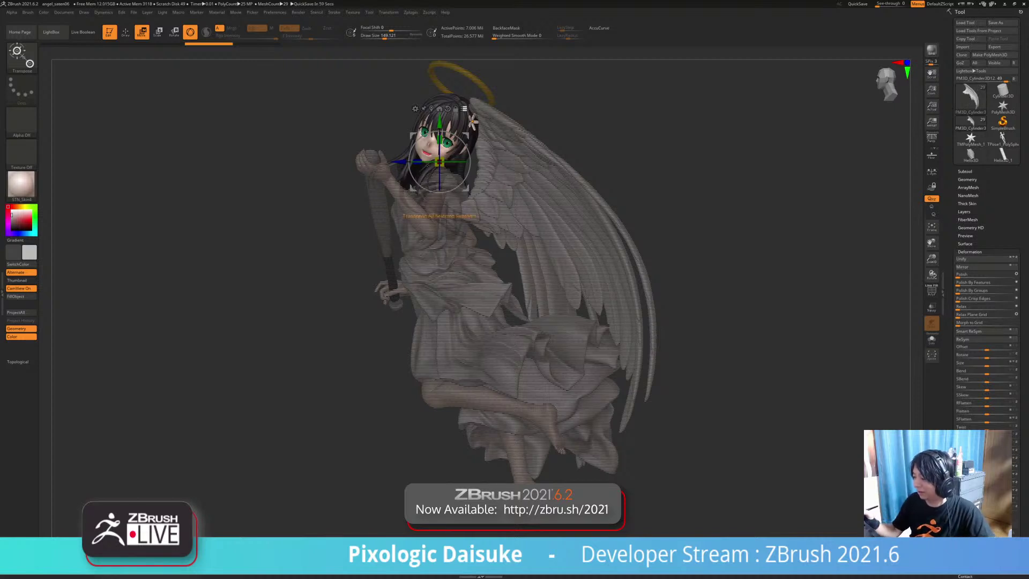
Step: Turn off Transpose All Selected Subtools and reposition the gizmo from the wing to the angel's neck
left_click(464, 109)
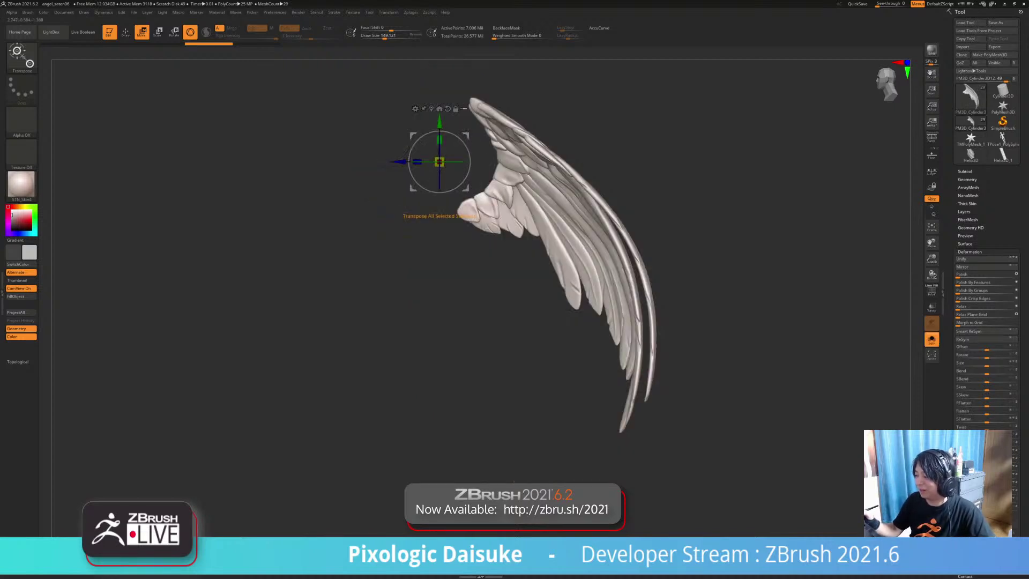
left_click(463, 109)
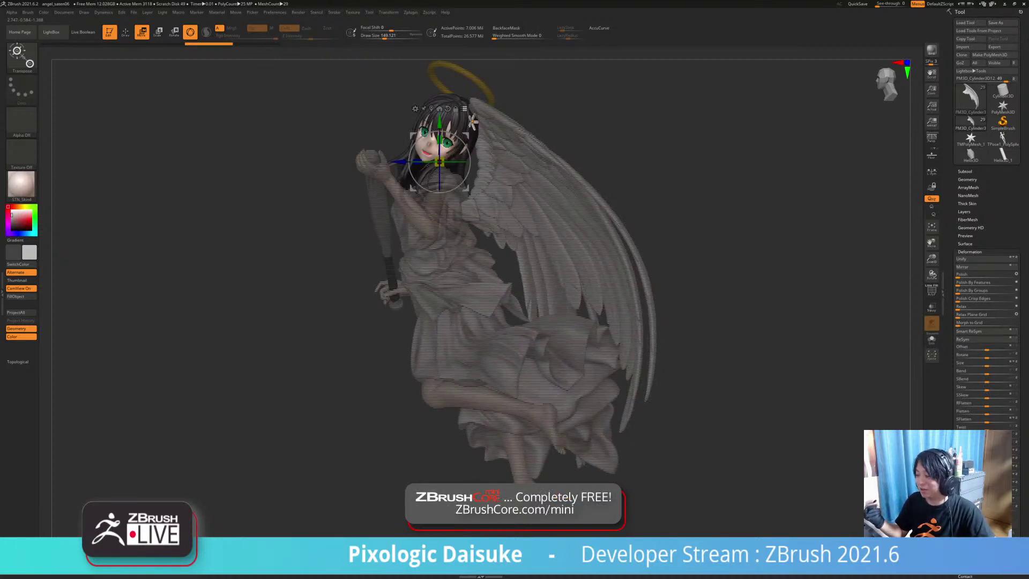
left_click(464, 109)
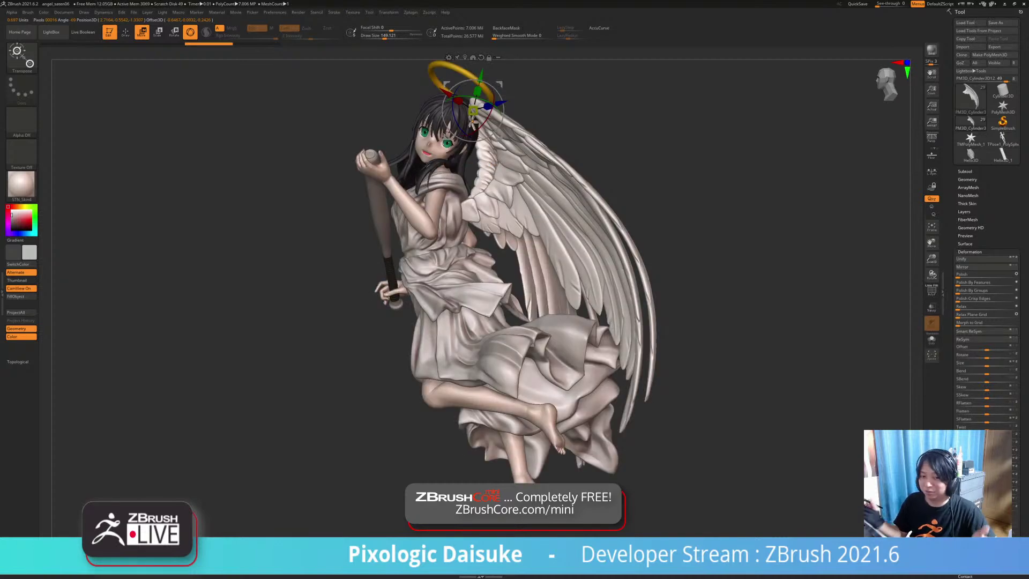
left_click(481, 57, "alt")
left_click(472, 57, "alt")
left_click_drag(241, 300, 337, 300)
left_click(523, 91, "alt")
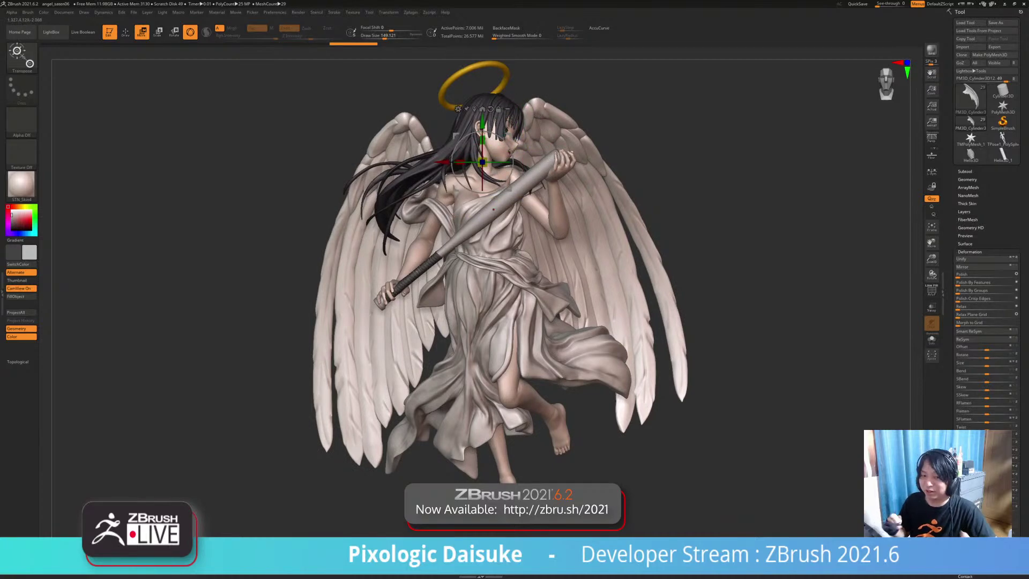
Step: Switch to the STN_Standard brush and look through the available alphas and the brush modifiers
left_click_drag(322, 278, 252, 301)
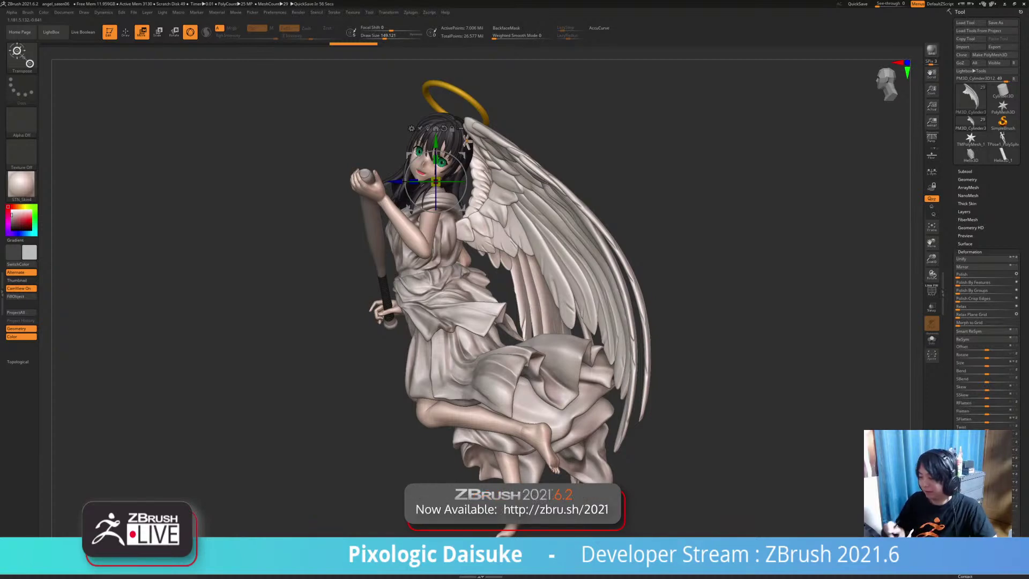
left_click_drag(177, 300, 161, 281)
left_click_drag(573, 349, 447, 351)
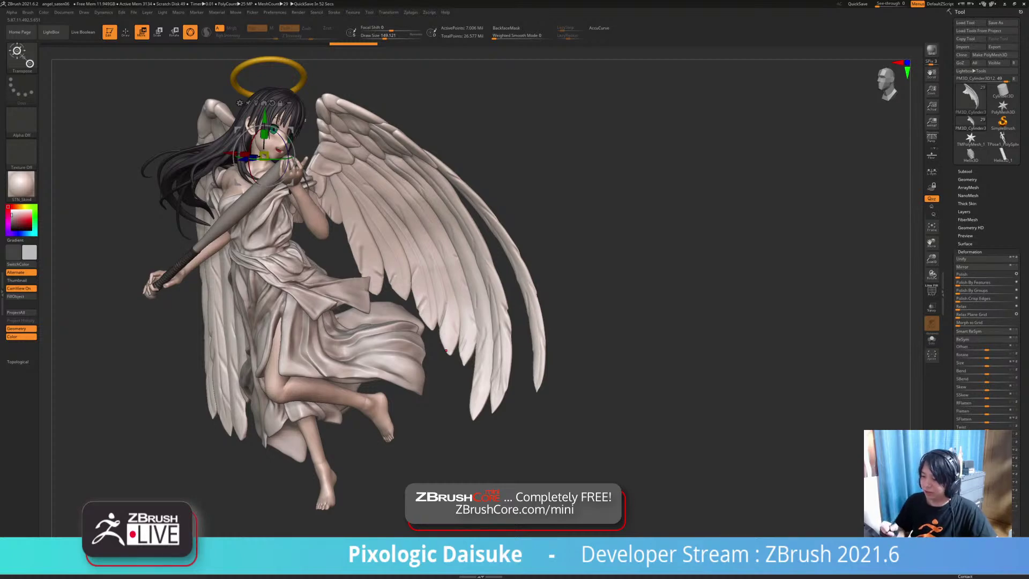
left_click(17, 52)
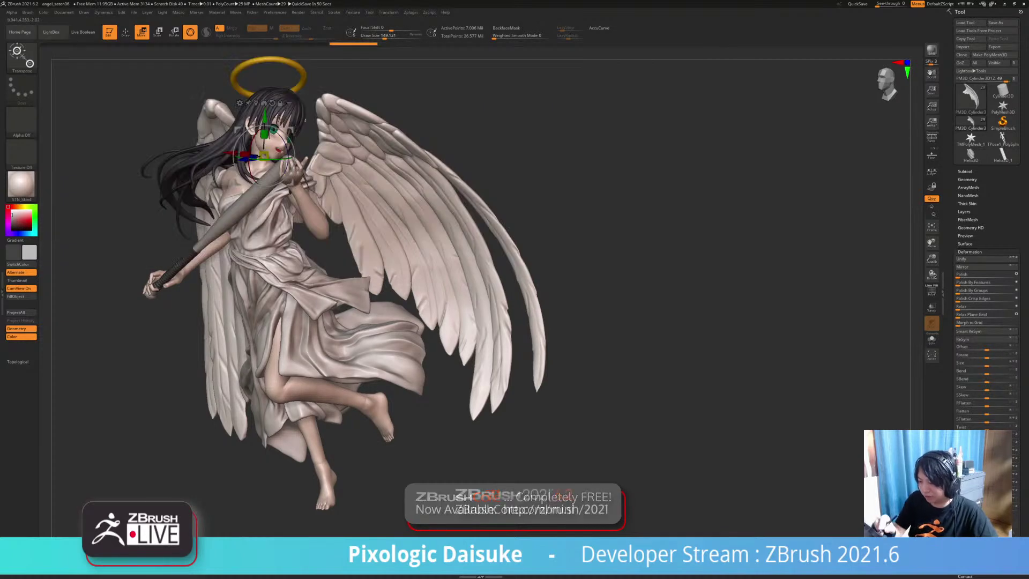
left_click(17, 52)
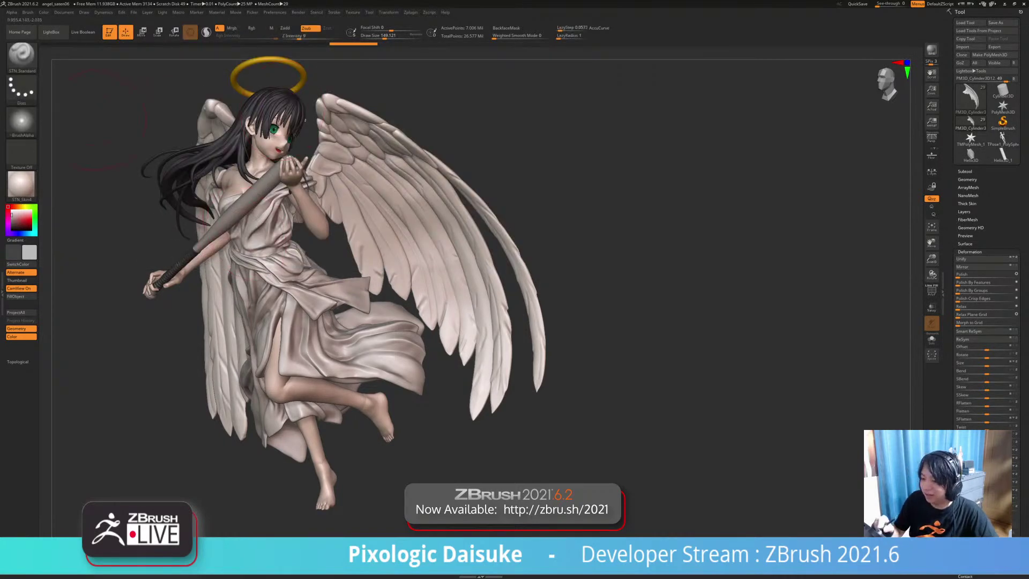
left_click(22, 121)
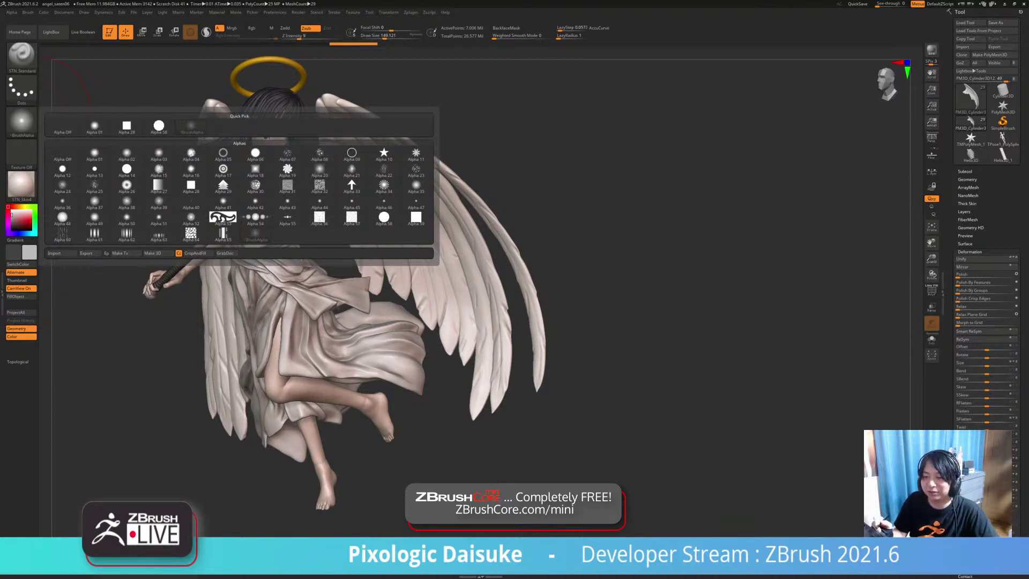
left_click(28, 12)
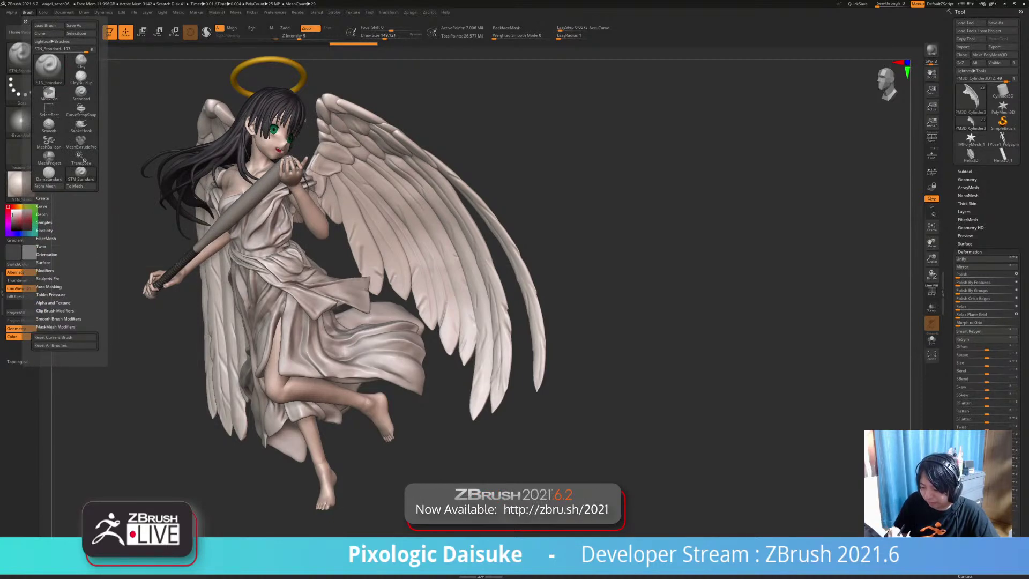
left_click(45, 271)
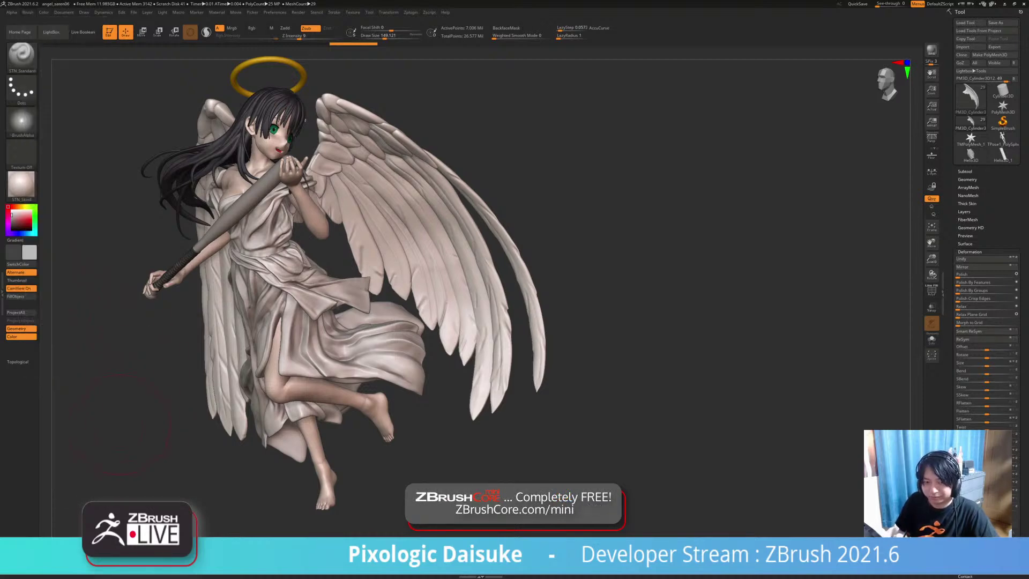
Step: Compare the angel from the front and side with the Bernini angel image results in the web browser
mouse_move(118, 429)
left_mouse_down()
mouse_move(85, 423)
mouse_move(260, 429)
left_mouse_up()
left_click_drag(161, 455, 91, 420)
right_click_drag(91, 420, 94, 447, "ctrl")
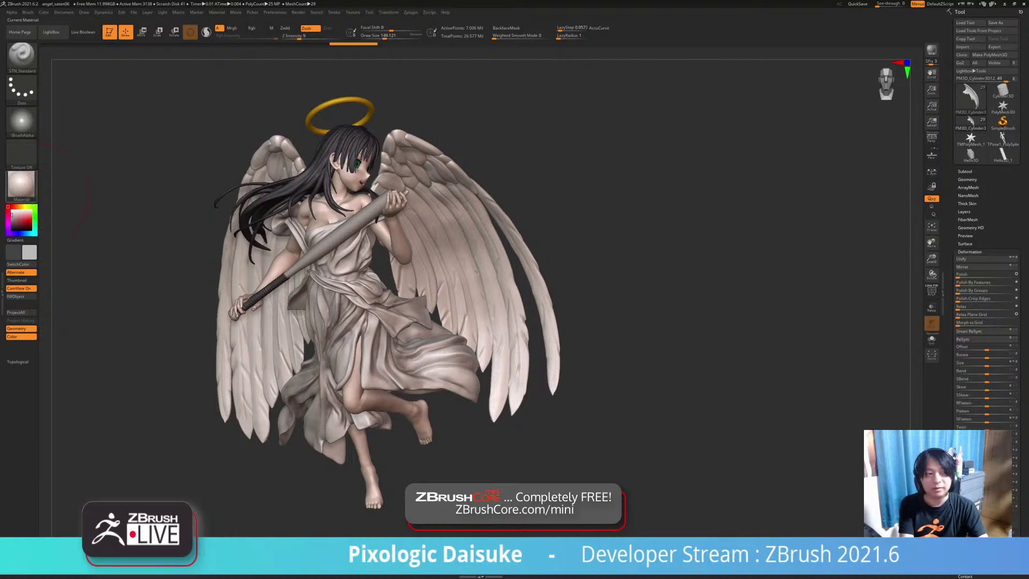
mouse_move(22, 184)
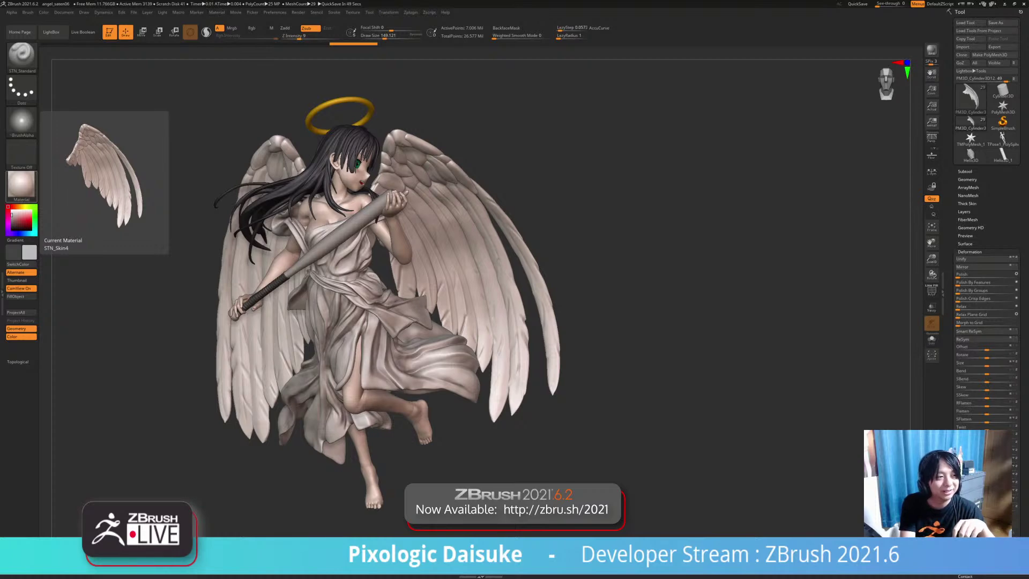
left_click_drag(1, 177, 307, 0)
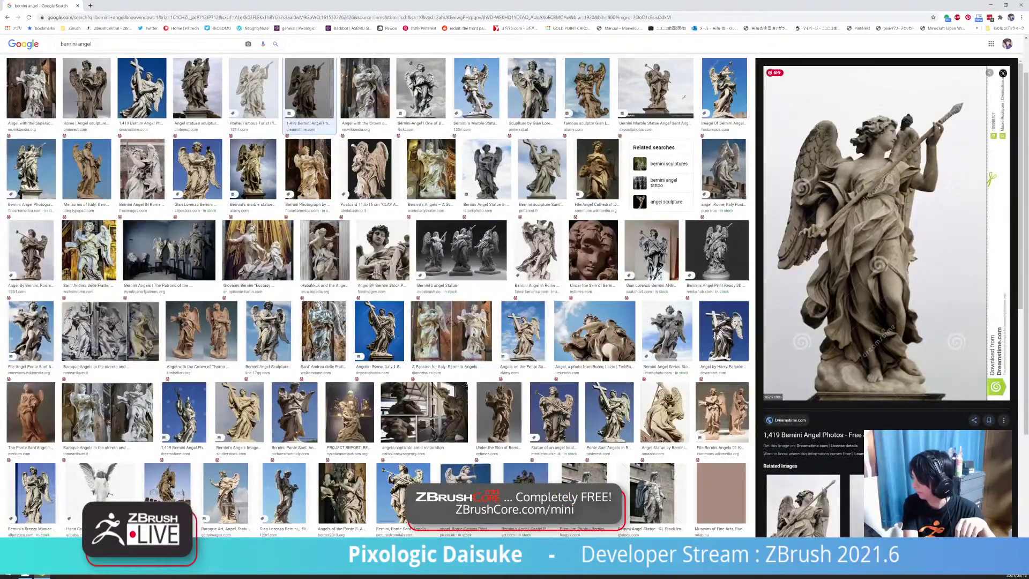
left_click_drag(306, 1, 0, 113)
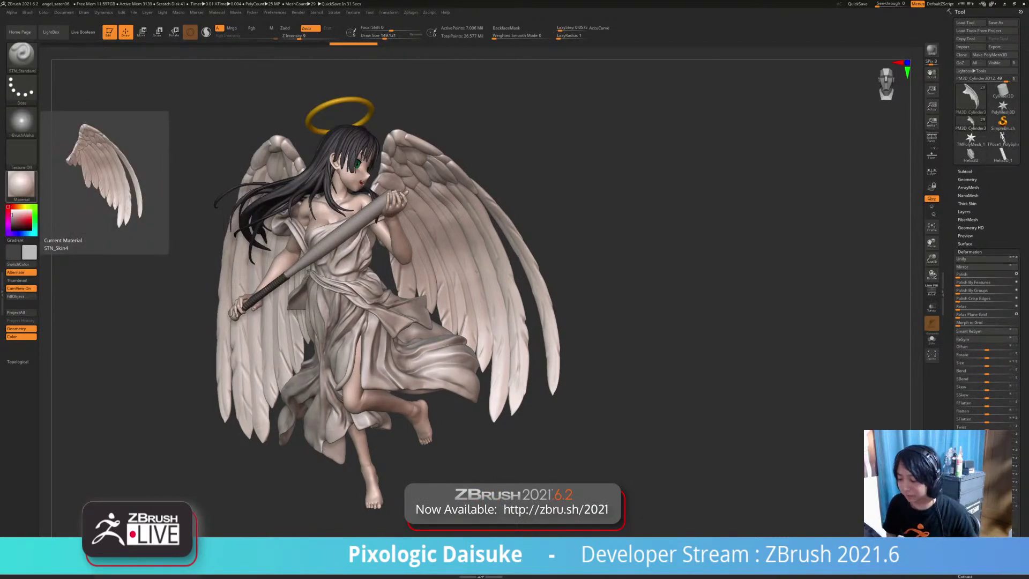
mouse_move(659, 300)
left_mouse_down()
mouse_move(515, 308)
mouse_move(525, 316)
mouse_move(555, 292)
mouse_move(659, 297)
mouse_move(527, 298)
left_mouse_up()
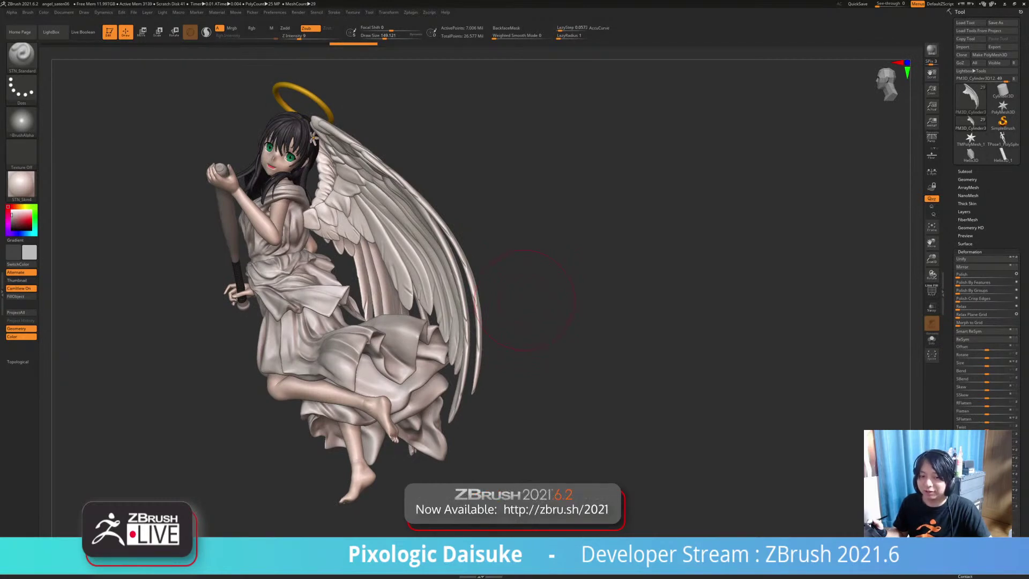
left_click_drag(514, 292, 581, 244)
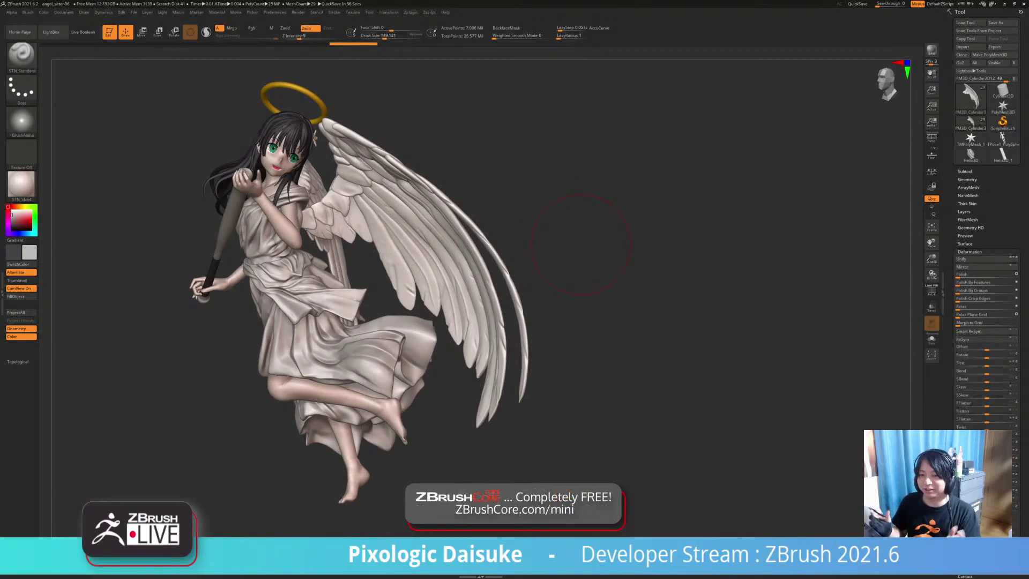
left_click_drag(580, 244, 782, 245)
left_click_drag(444, 69, 592, 68)
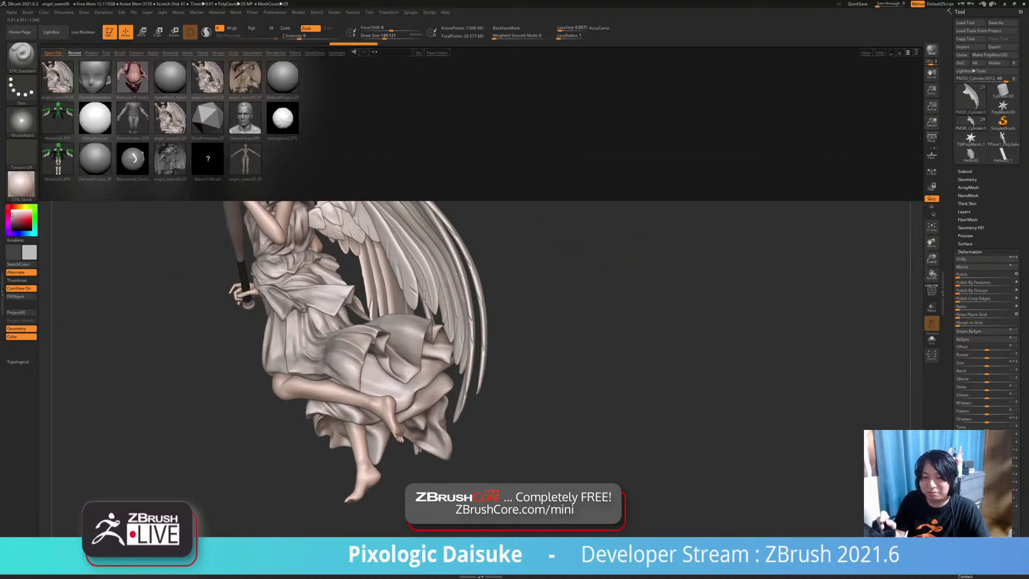
Step: Open the recent Mantis04 project without saving the angel project's changes and frame the whole character
double_click(57, 118)
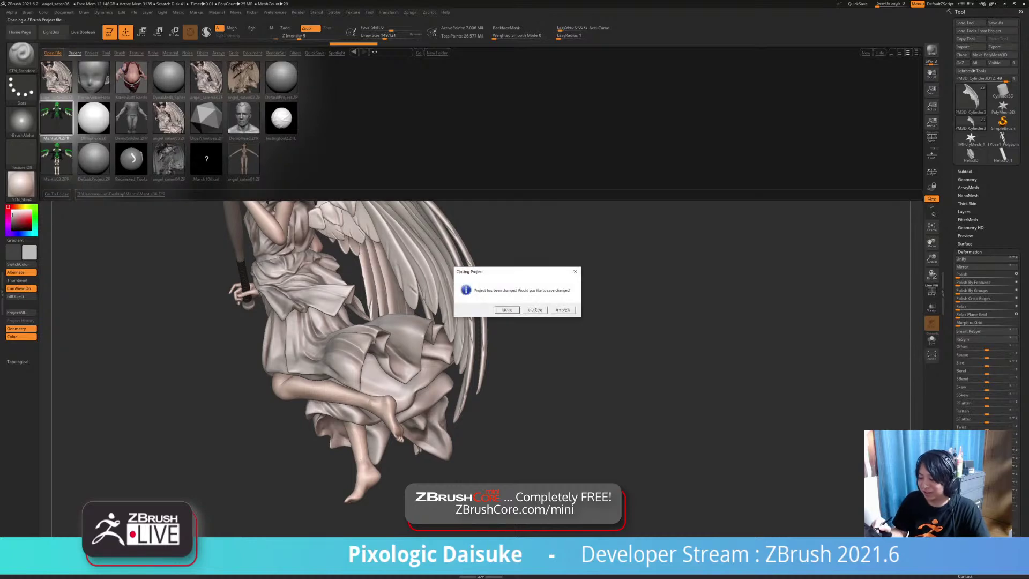
key("n")
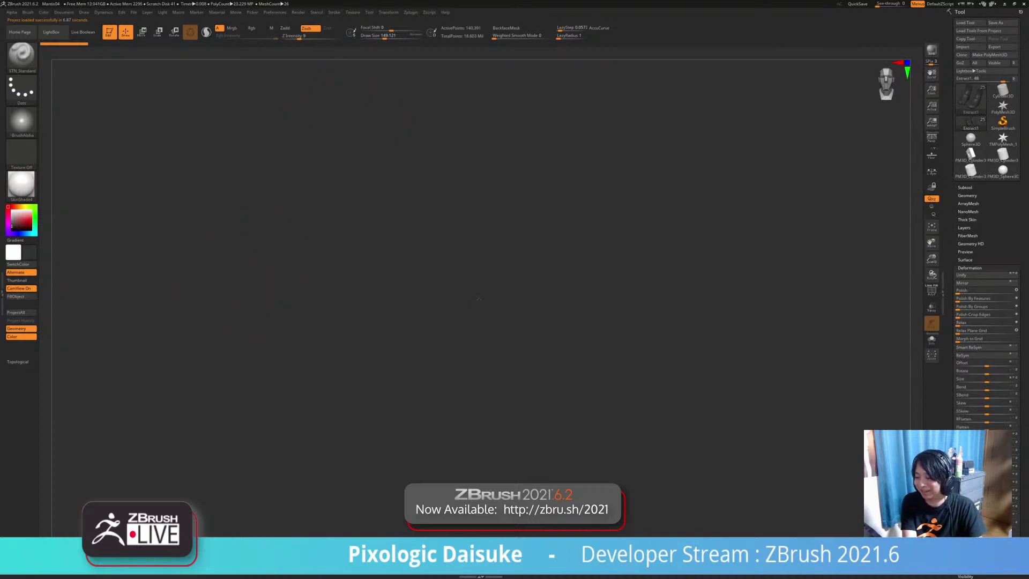
left_click(931, 339)
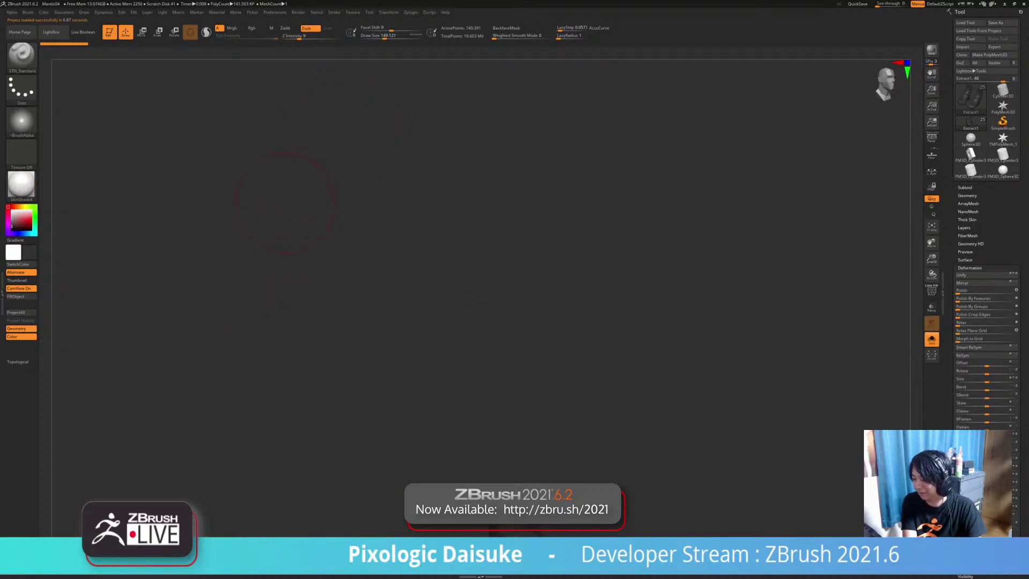
mouse_move(536, 333)
right_mouse_down("alt")
mouse_move(400, 217)
mouse_move(423, 262)
right_mouse_up("alt")
right_click_drag(471, 322, 471, 214, "alt")
right_click_drag(472, 214, 495, 315, "ctrl")
key("alt+s")
right_click_drag(438, 218, 415, 310, "alt")
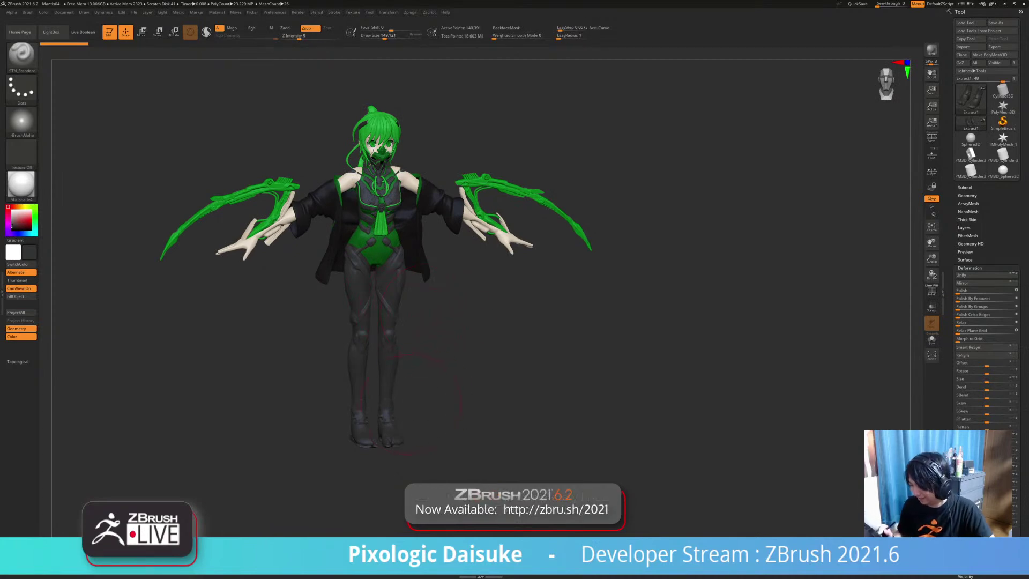
Step: Select the InsertMesh_1 sole pads under the feet and fill them with the green sampled from the character
mouse_move(421, 381)
right_mouse_down()
mouse_move(378, 378)
mouse_move(422, 382)
right_mouse_up()
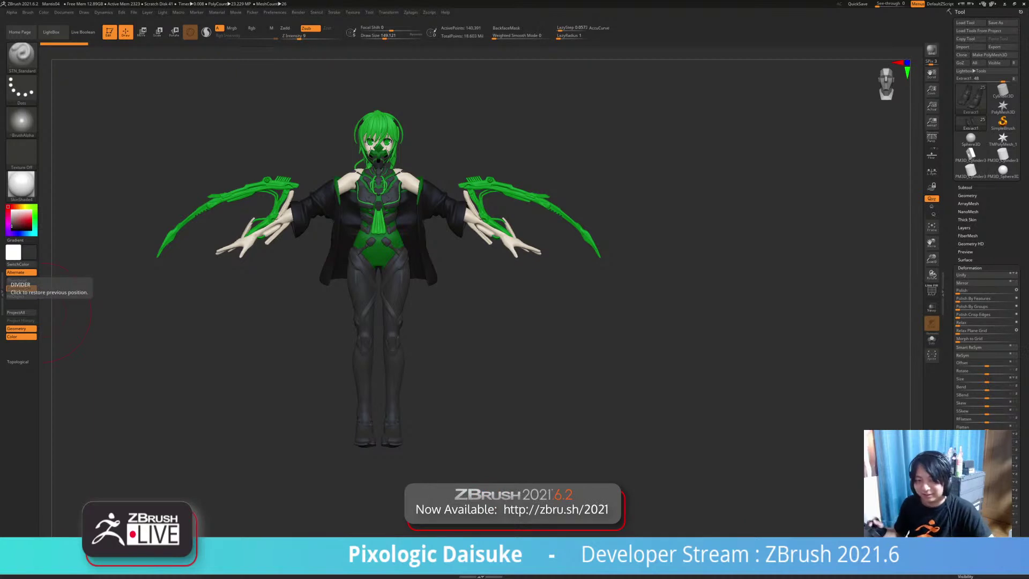
left_click_drag(643, 332, 669, 330)
left_click(382, 438, "alt")
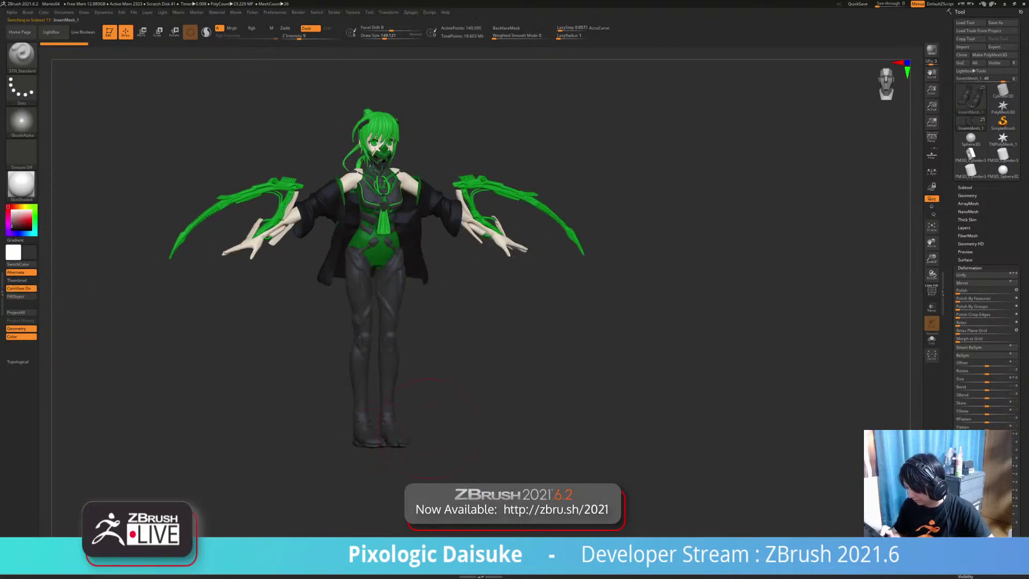
key("alt+s")
right_click_drag(482, 370, 449, 467)
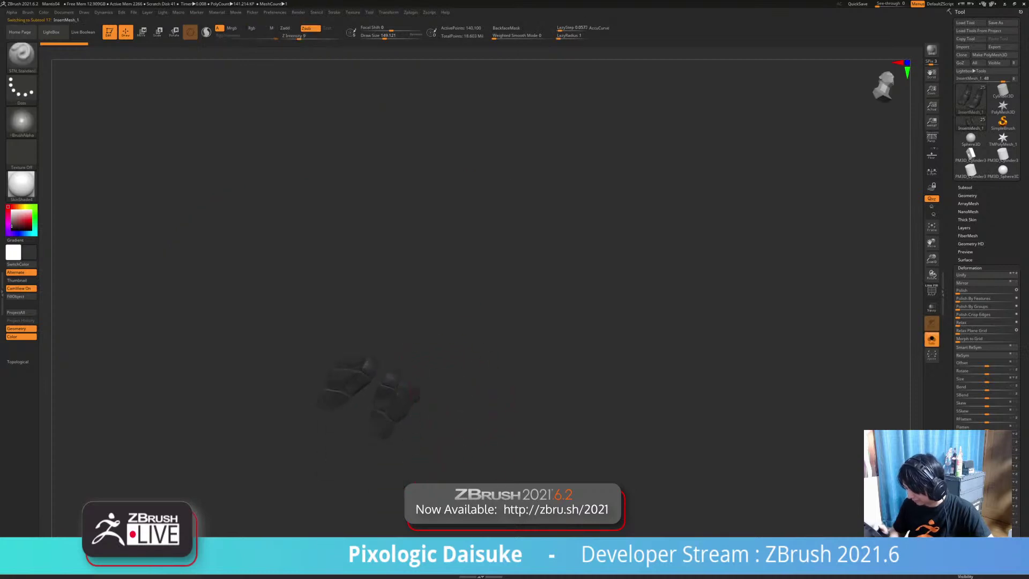
key("alt+s")
key("alt+s")
key("alt+s")
left_click_drag(30, 253, 287, 222)
left_click(43, 12)
left_click(44, 13)
left_click(60, 155)
Step: Try to fill the whole Extract1 subtool at the heels with the same green
left_click(349, 452, "alt")
left_click(44, 12)
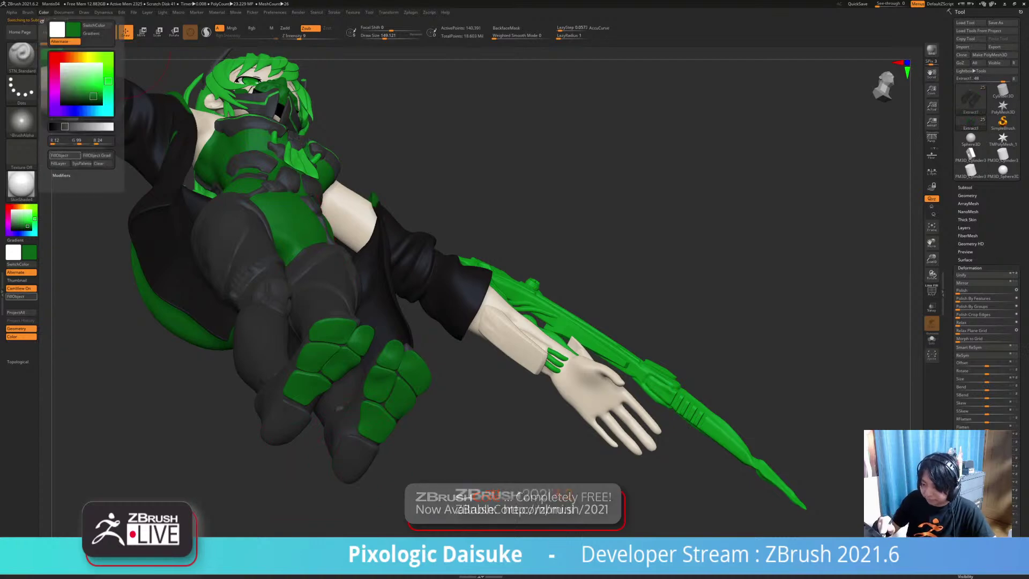
left_click(60, 155)
key("ctrl+z")
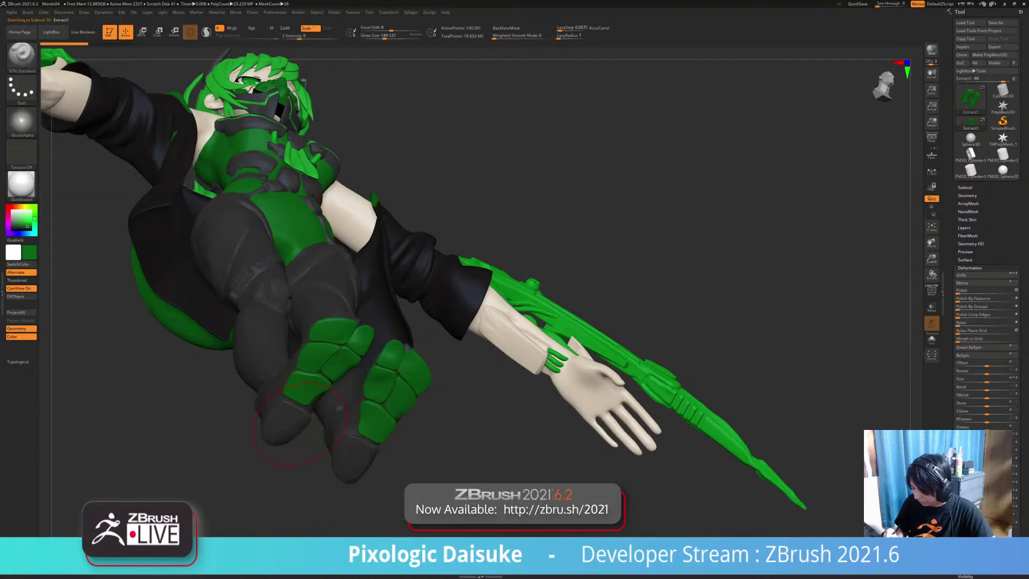
Step: Isolate the heel pads of the Extract1 subtool and fill only them with the green colour
left_click(299, 424, "ctrl+shift")
mouse_move(316, 493)
left_mouse_down()
mouse_move(455, 471)
mouse_move(407, 460)
mouse_move(393, 469)
left_mouse_up()
left_click(311, 432, "ctrl+shift")
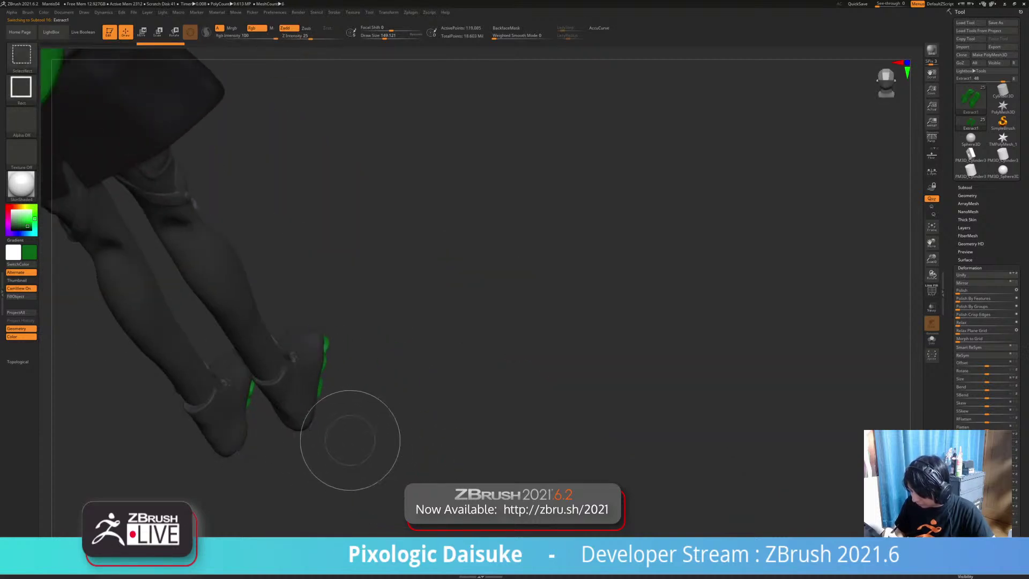
left_click(312, 428, "ctrl+shift")
mouse_move(332, 431)
left_mouse_down("ctrl+shift")
mouse_move(344, 442)
mouse_move(232, 450)
mouse_move(327, 440)
left_mouse_up("ctrl+shift")
left_click(18, 297)
left_click_drag(445, 423, 514, 410)
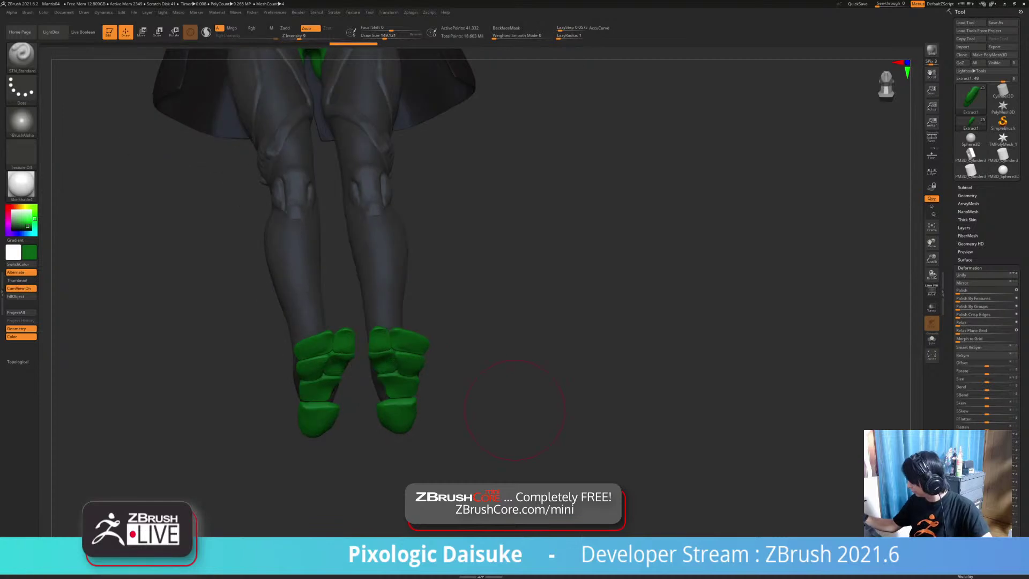
Step: Split the hidden shoe geometry away from the green heel pads into its own subtool
left_click(964, 187)
left_click(964, 485)
left_click(971, 494)
left_click_drag(483, 418, 632, 421)
left_click_drag(536, 418, 408, 418)
Step: Make the split-off shoe subtool active and examine the recoloured soles from several sides
left_click(327, 380, "alt")
right_click_drag(515, 407, 515, 343, "ctrl")
left_click_drag(557, 375, 514, 407)
mouse_move(557, 343)
left_mouse_down("alt")
mouse_move(501, 405)
mouse_move(535, 321)
mouse_move(466, 321)
mouse_move(522, 383)
mouse_move(498, 381)
mouse_move(536, 383)
mouse_move(497, 407)
left_mouse_up("alt")
mouse_move(393, 438)
left_mouse_down("alt")
mouse_move(364, 417)
mouse_move(313, 418)
left_mouse_up("alt")
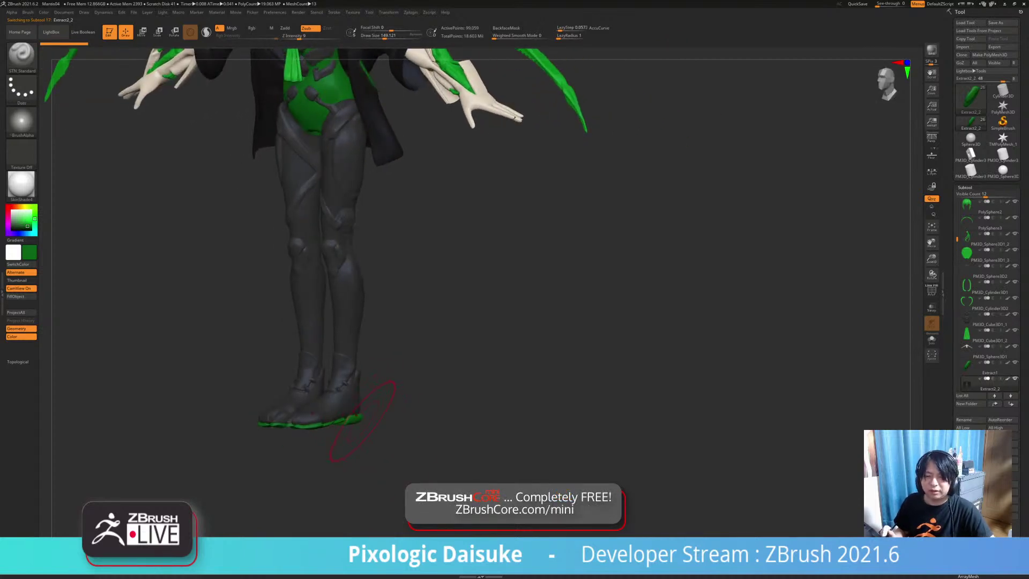
left_click_drag(376, 430, 258, 430)
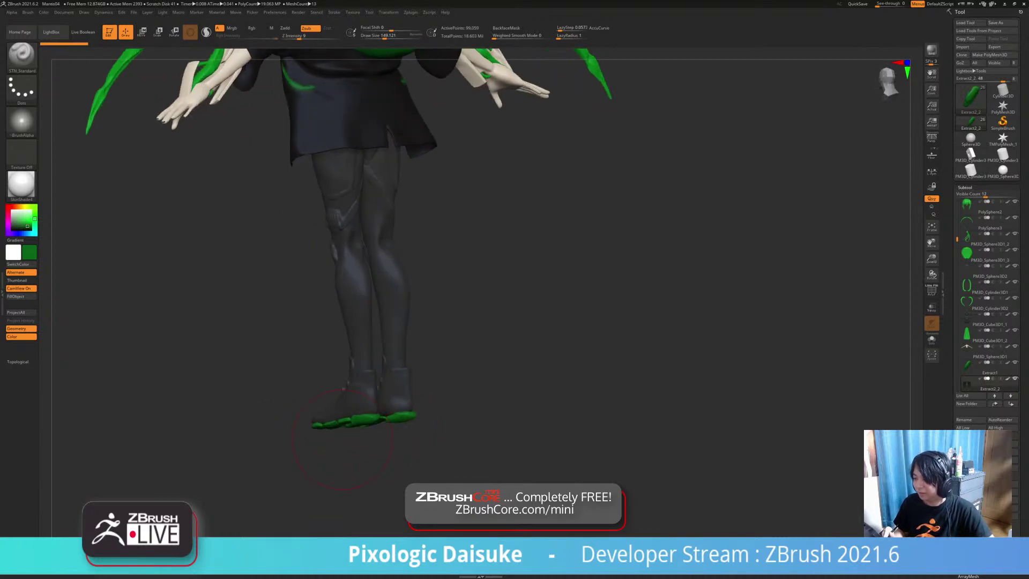
left_click_drag(274, 292, 199, 288)
Step: Switch to the SnakeHook brush and pull the tips of two fingers slightly outward on the body mesh
key("b")
key("m")
key("b")
left_click_drag(257, 273, 257, 396, "alt")
mouse_move(354, 325)
right_mouse_down("ctrl")
mouse_move(355, 337)
mouse_move(401, 324)
right_mouse_up("ctrl")
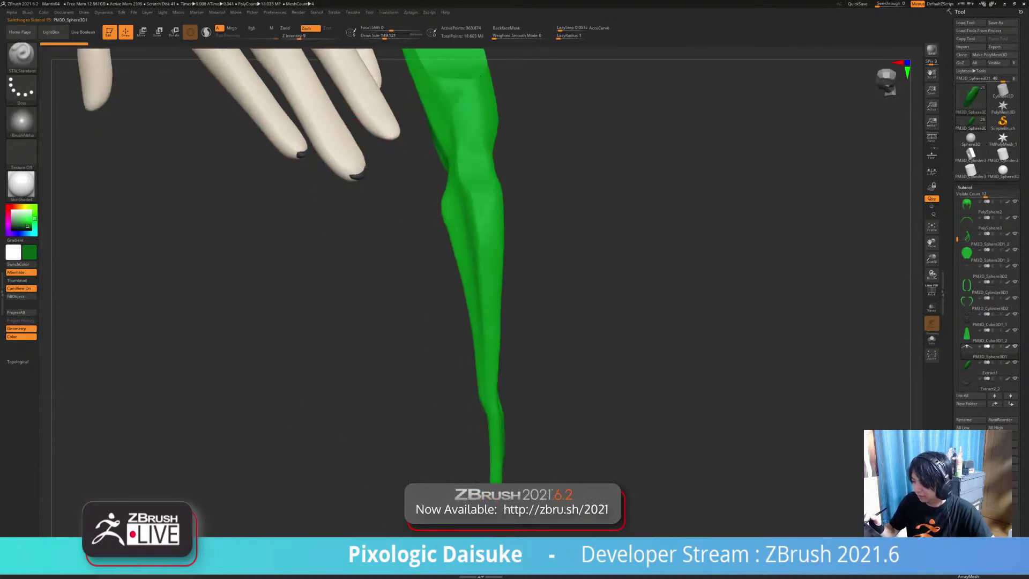
key("b")
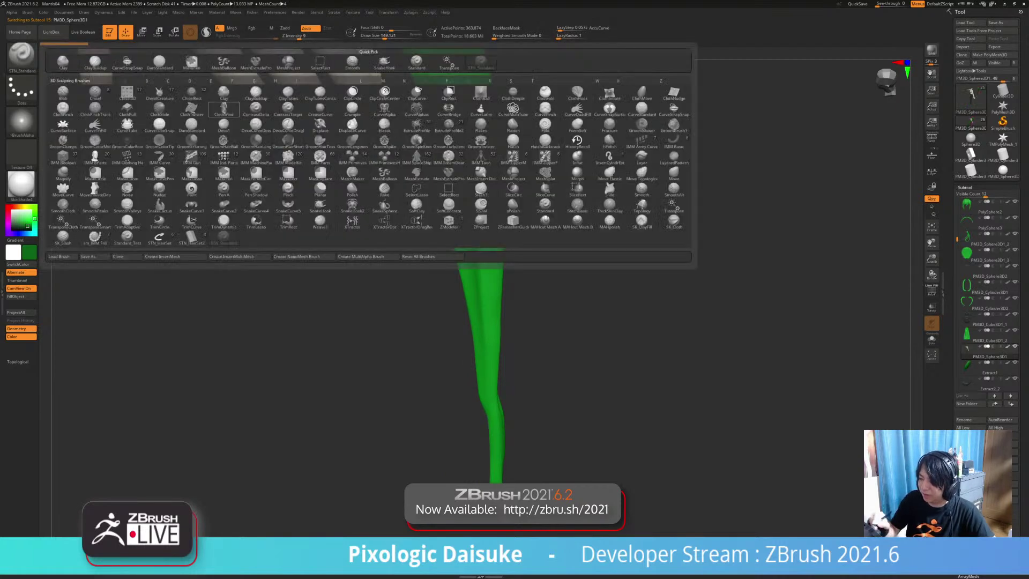
key("m")
key("v")
key("b")
key("s")
key("h")
left_click_drag(348, 164, 352, 173)
right_click_drag(321, 279, 337, 329)
left_click_drag(302, 155, 306, 164)
mouse_move(351, 305)
right_mouse_down("ctrl")
mouse_move(340, 212)
mouse_move(324, 185)
mouse_move(279, 161)
mouse_move(276, 115)
mouse_move(161, 111)
right_mouse_up("ctrl")
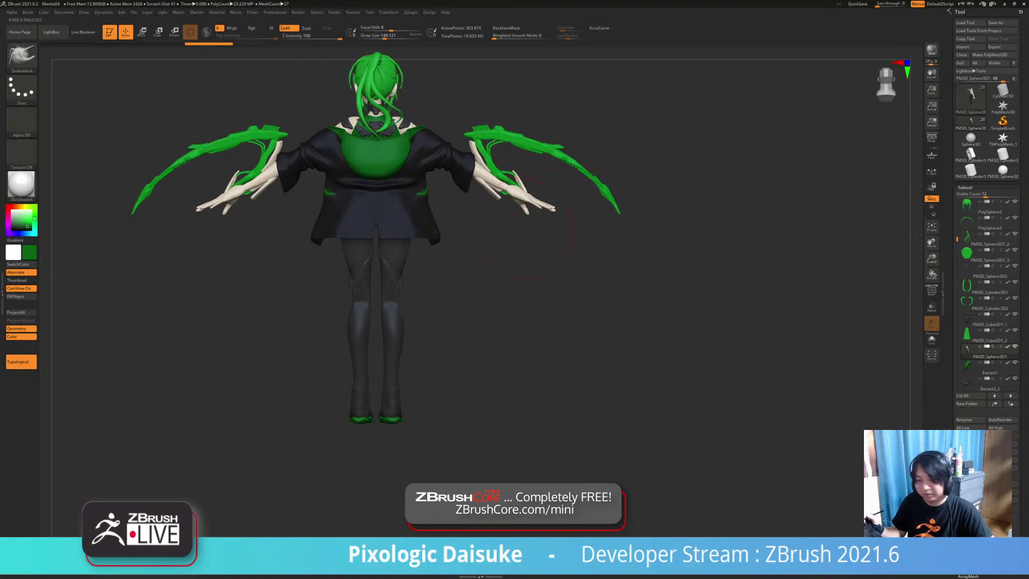
Step: Select the PM3D_Sphere3D2 leg suit subtool and ready the SnakeHook brush at the inner knee
mouse_move(435, 310)
left_mouse_down()
mouse_move(490, 315)
mouse_move(430, 316)
left_mouse_up()
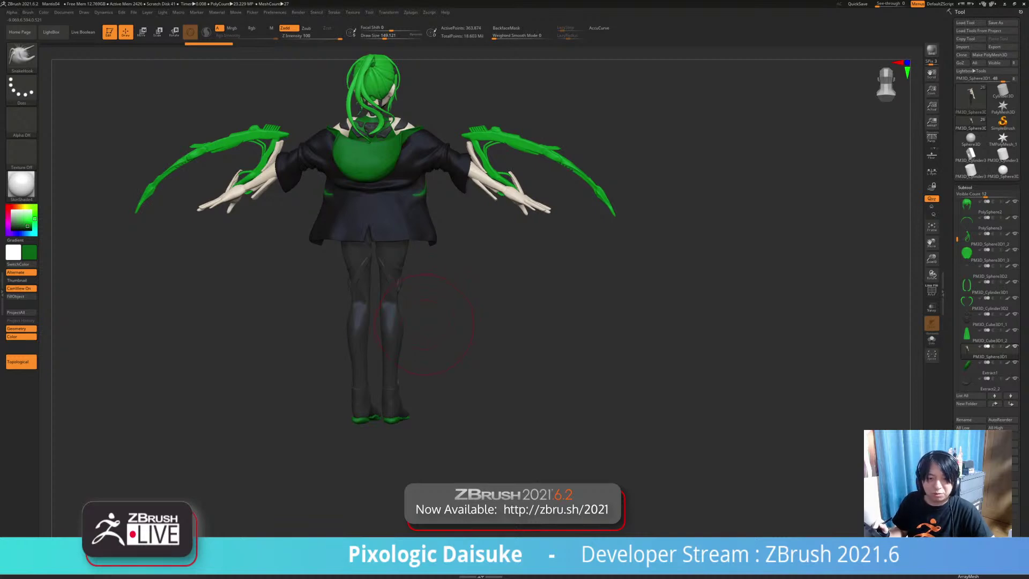
left_click_drag(415, 348, 761, 340)
left_click_drag(461, 332, 470, 355, "alt")
right_click_drag(366, 379, 368, 431, "ctrl")
right_click_drag(353, 284, 361, 307, "ctrl")
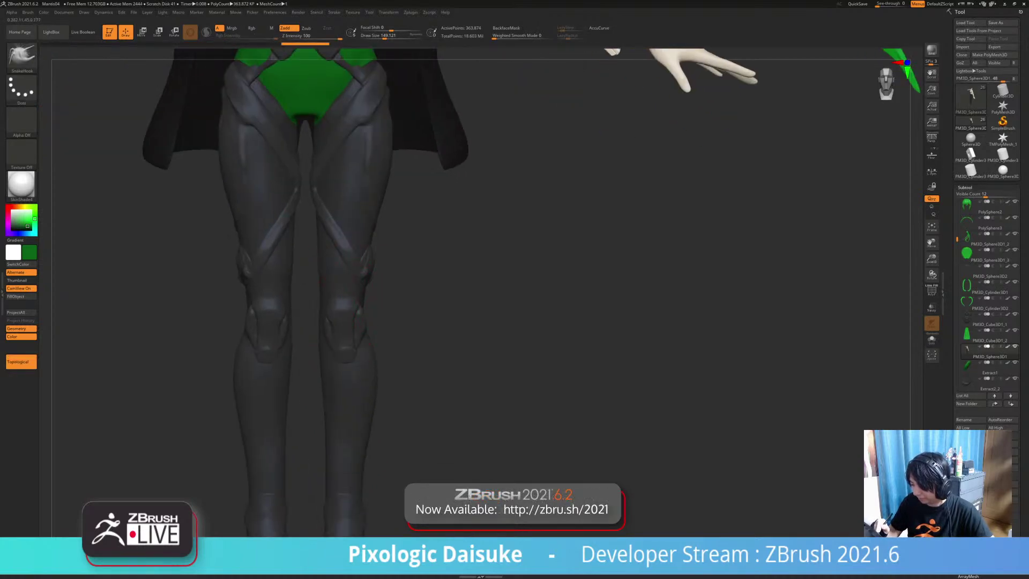
left_click(324, 297, "alt")
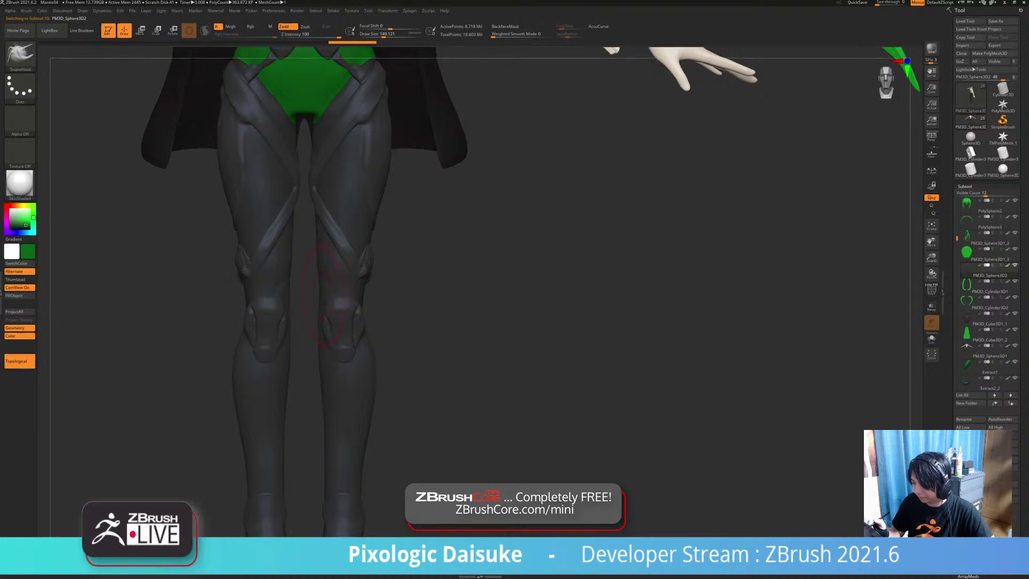
right_click_drag(335, 299, 323, 298)
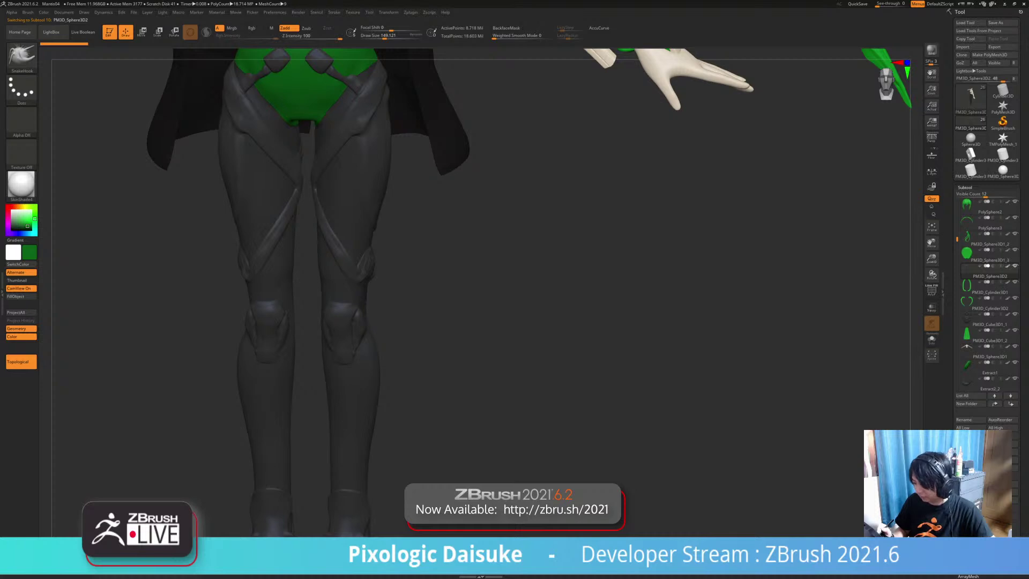
right_click_drag(432, 301, 433, 324)
key("b")
key("s")
key("h")
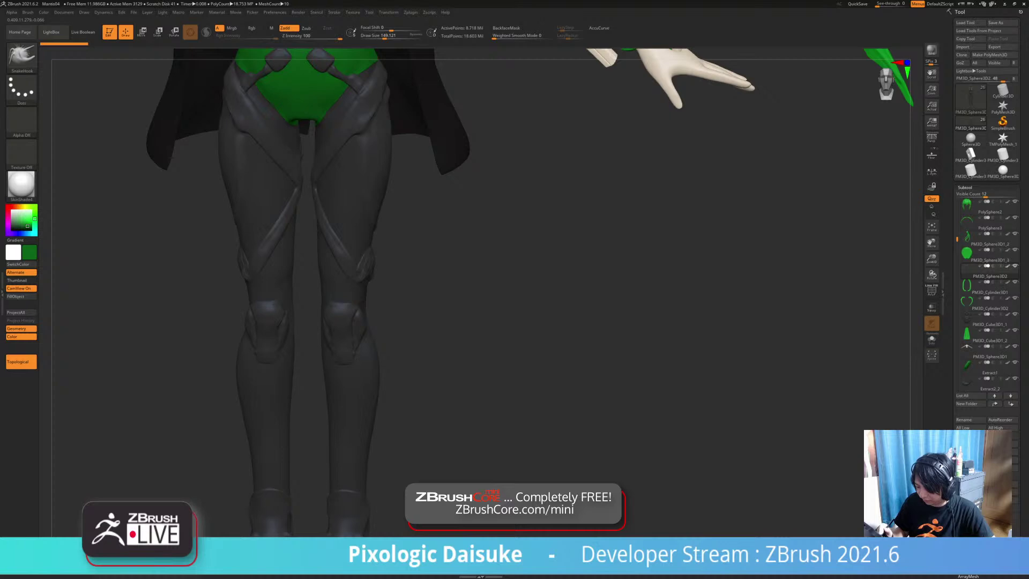
Step: Turn off Topological masking and try the SnakeHook brush on the suit's inner knee
left_click(21, 362)
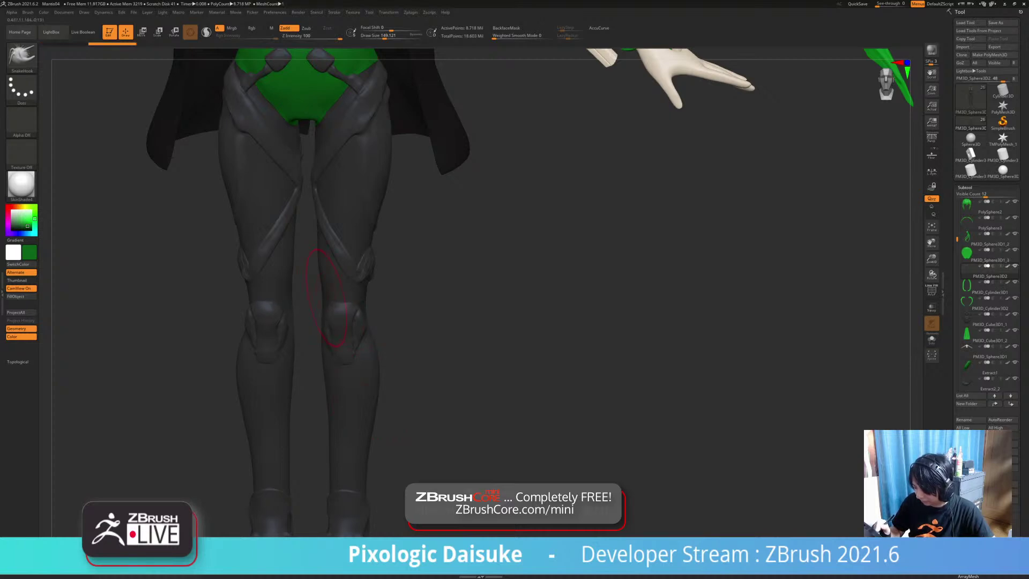
right_click_drag(325, 293, 328, 324)
left_click_drag(327, 325, 327, 312)
right_click_drag(328, 309, 327, 272, "ctrl")
Step: Make the PM3D_Sphere3D1 body subtool active and examine the legs and torso from the front
left_click(358, 378, "alt")
mouse_move(357, 378)
right_mouse_down("ctrl")
mouse_move(354, 333)
mouse_move(349, 369)
right_mouse_up("ctrl")
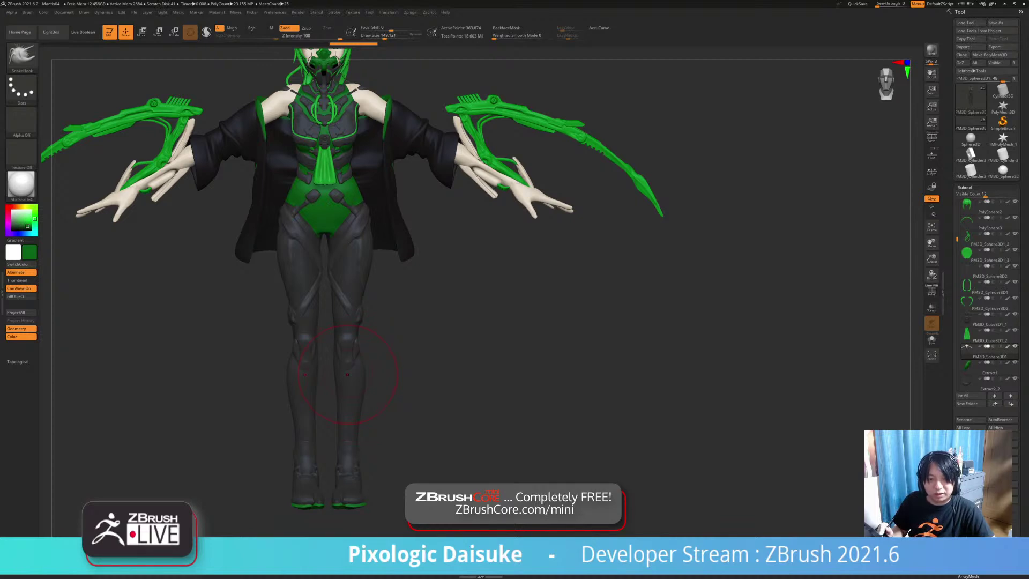
key("b")
key("m")
key("b")
right_click_drag(350, 372, 349, 432, "ctrl")
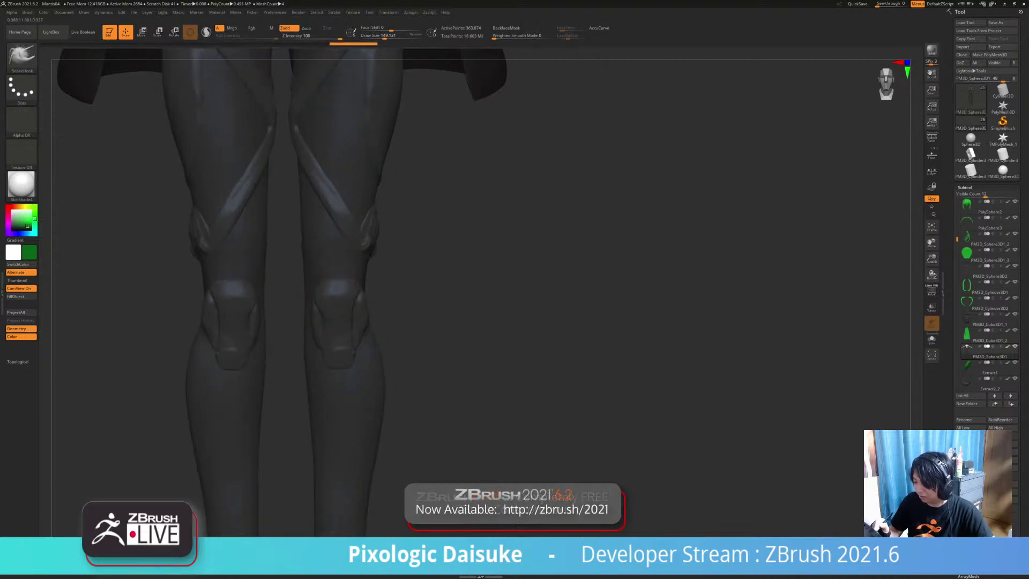
right_click_drag(310, 275, 313, 220, "ctrl")
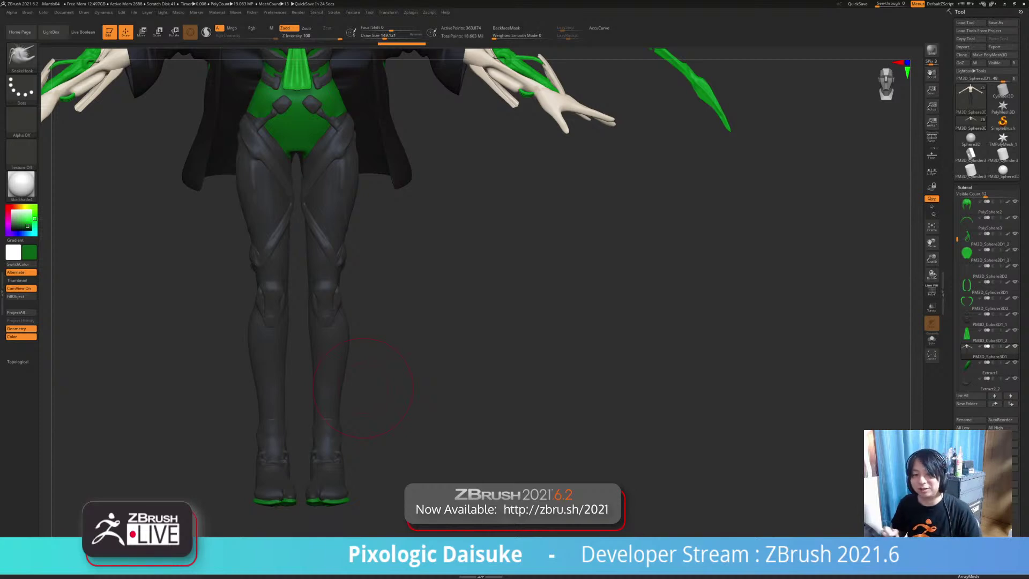
mouse_move(363, 387)
right_mouse_down("ctrl")
mouse_move(363, 310)
mouse_move(358, 375)
mouse_move(423, 375)
mouse_move(360, 375)
right_mouse_up("ctrl")
right_click_drag(356, 273, 349, 271)
right_click_drag(341, 164, 340, 209, "ctrl")
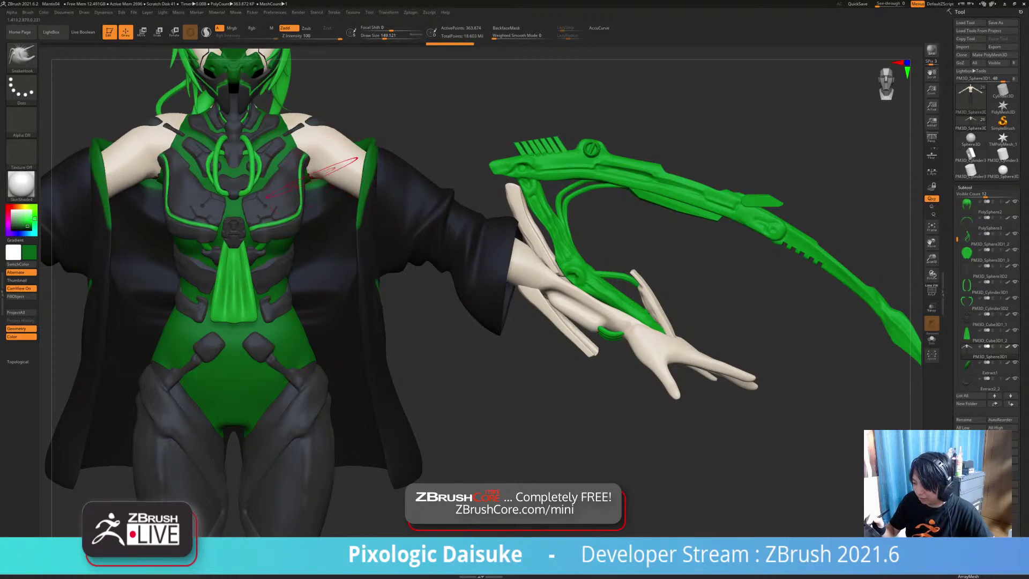
Step: Switch the active subtool to the chest suit and back to the body, and frame the whole character
left_click(295, 174, "alt")
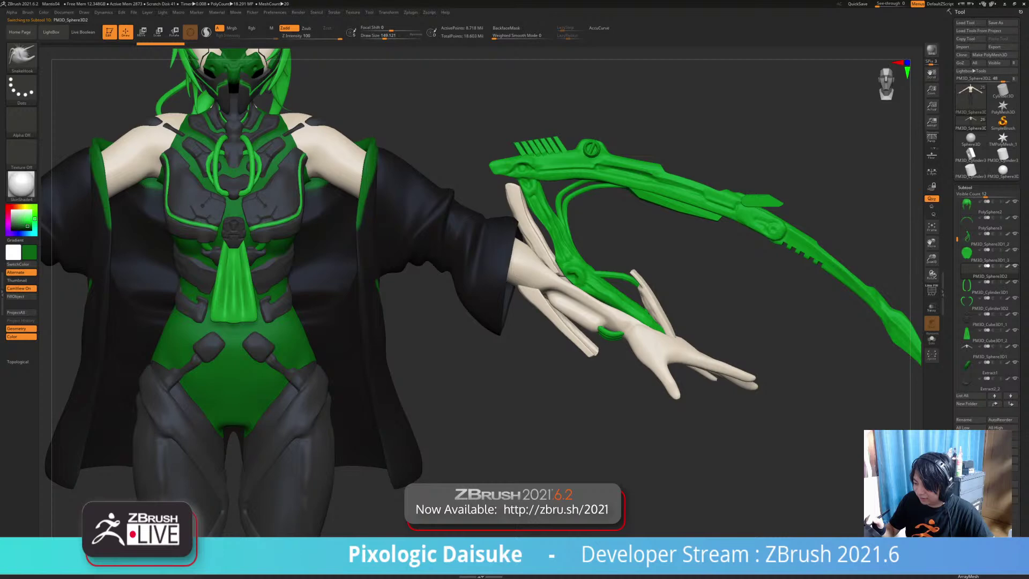
right_click_drag(320, 257, 323, 169, "ctrl")
left_click(325, 164, "alt")
right_click_drag(335, 215, 370, 298)
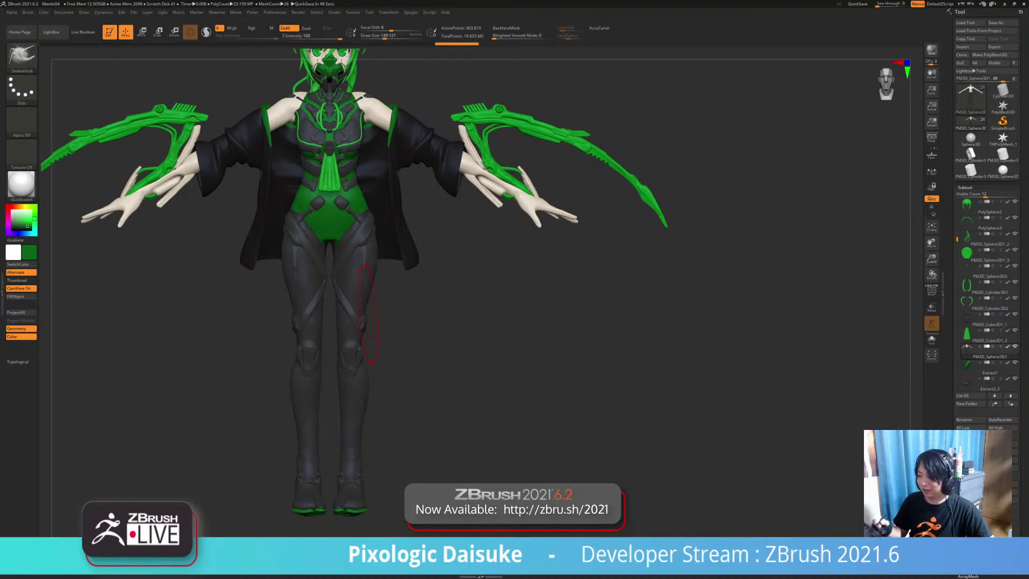
mouse_move(370, 324)
right_mouse_down("ctrl")
mouse_move(370, 273)
mouse_move(370, 302)
right_mouse_up("ctrl")
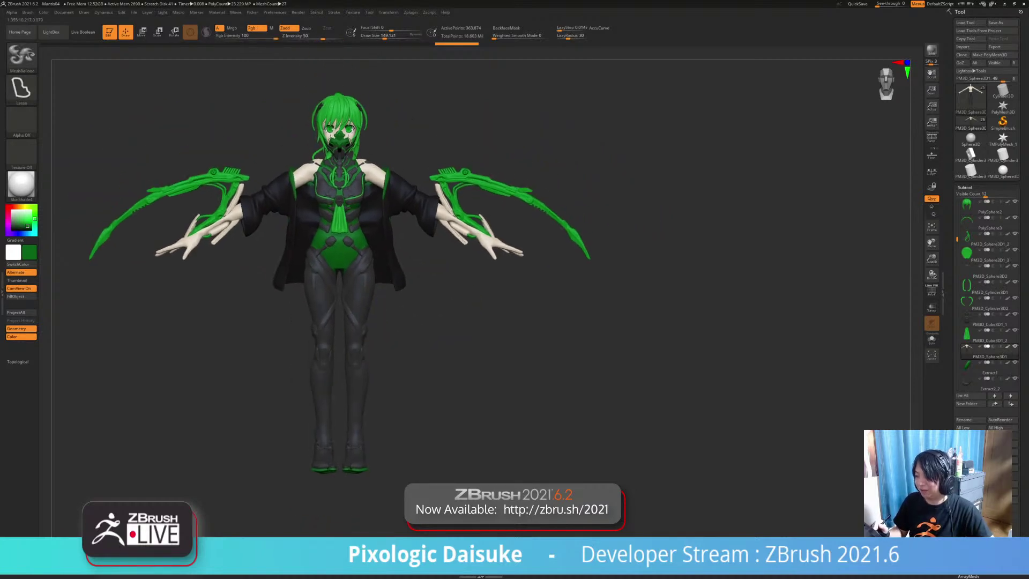
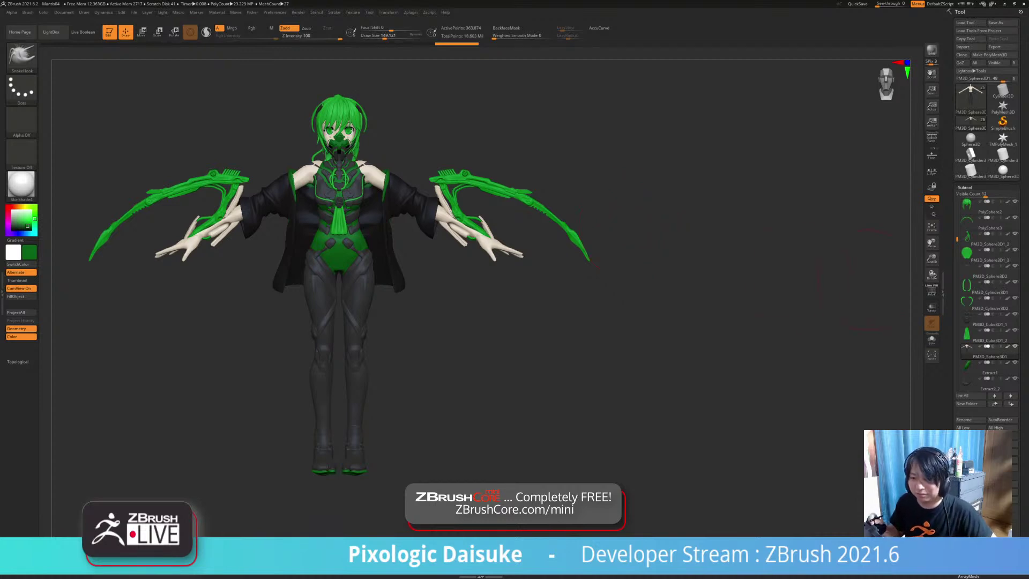
left_click_drag(643, 322, 878, 321)
left_click_drag(616, 321, 851, 321)
left_click_drag(397, 321, 498, 328)
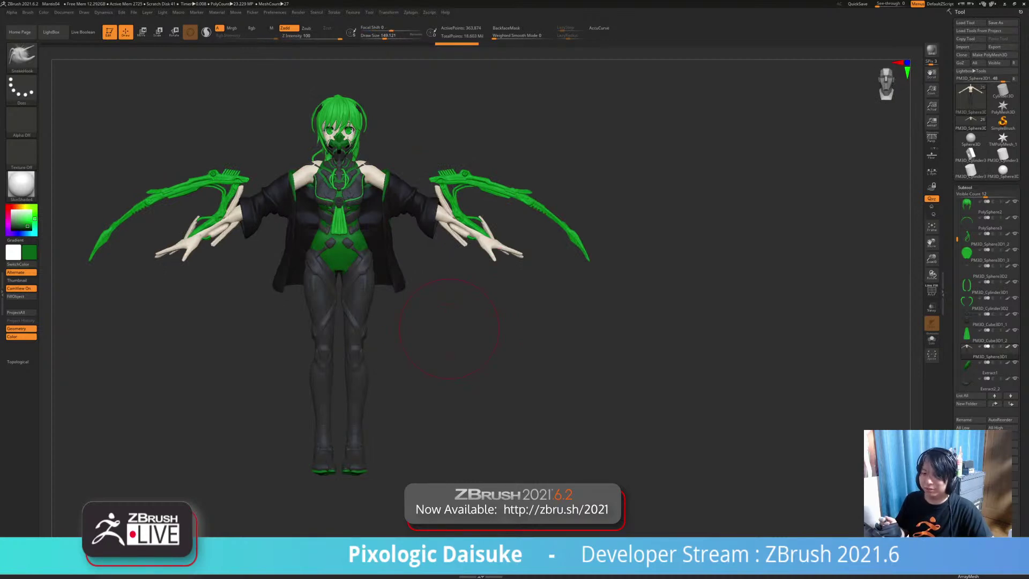
left_click_drag(449, 328, 403, 329)
Step: Select the leg suit subtool, switch to the DamStandard brush and reduce its draw size for work on the thighs
left_click(356, 346, "alt")
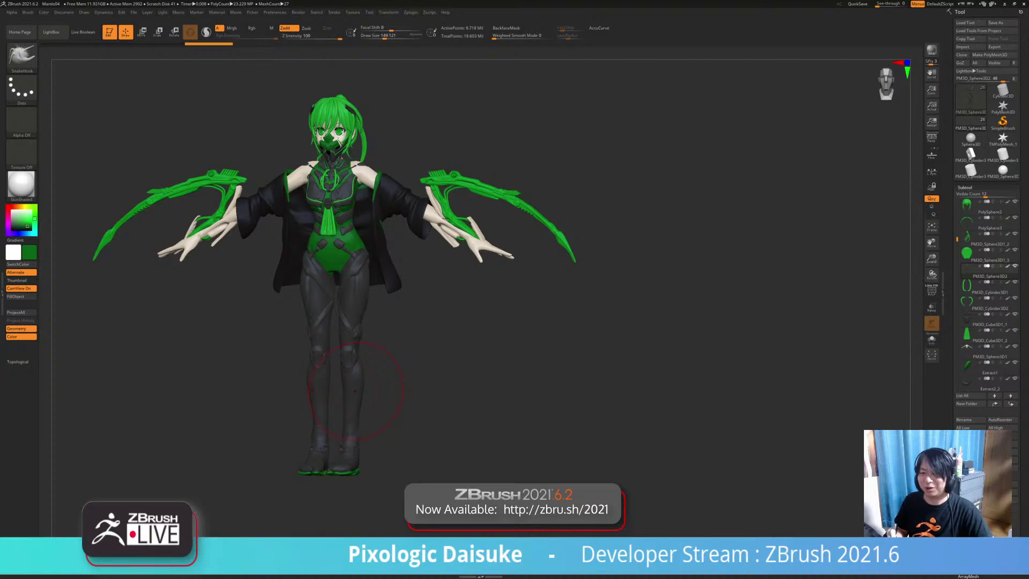
mouse_move(356, 391)
right_mouse_down("ctrl")
mouse_move(367, 340)
mouse_move(389, 321)
right_mouse_up("ctrl")
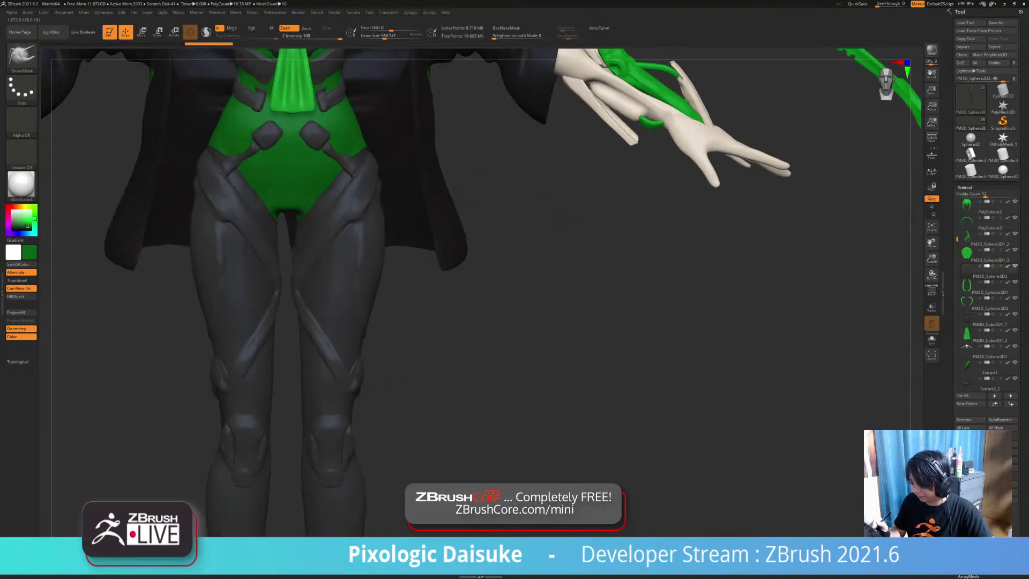
right_click_drag(389, 286, 380, 284)
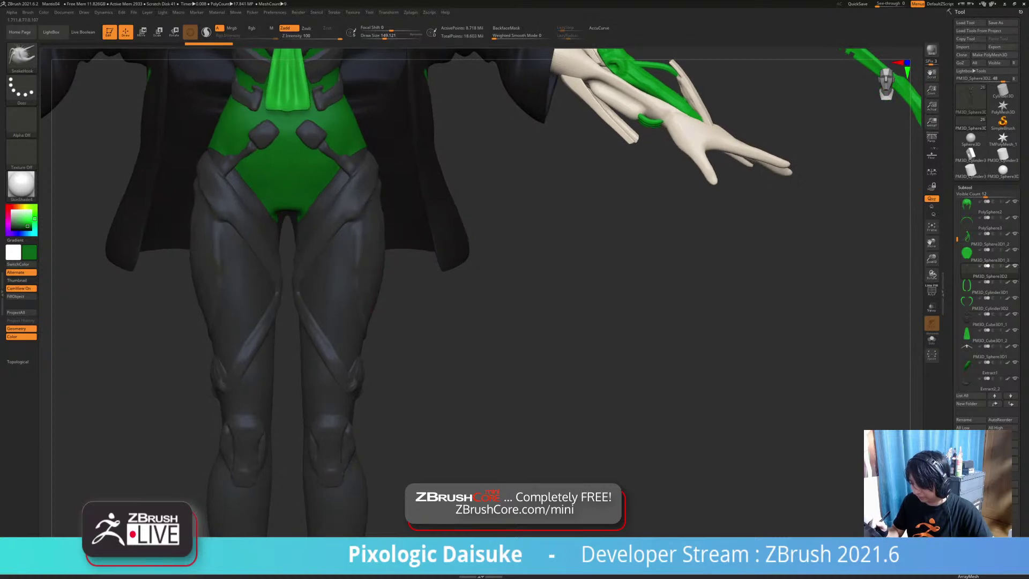
key("shift")
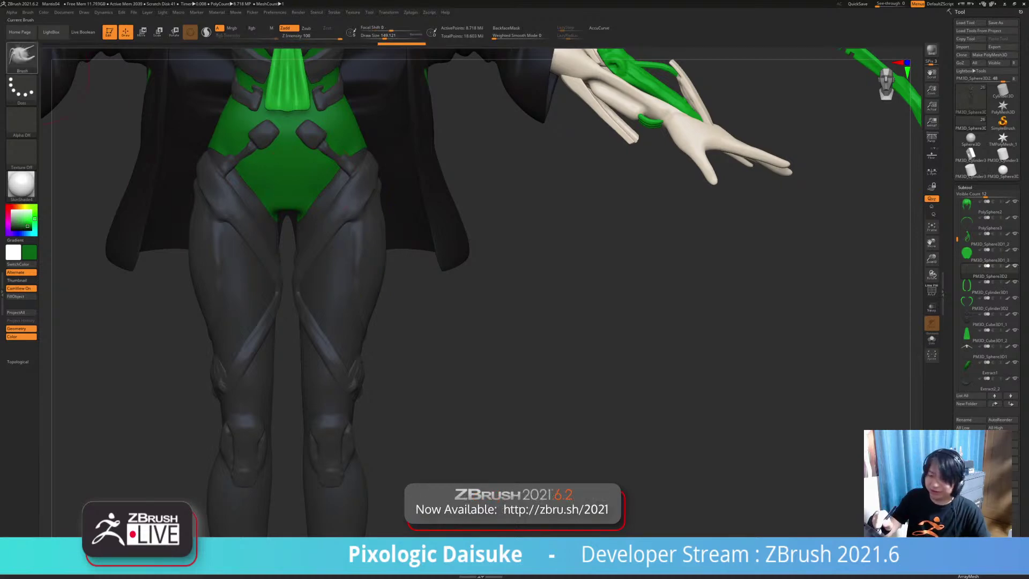
left_click(22, 57)
left_click(74, 62)
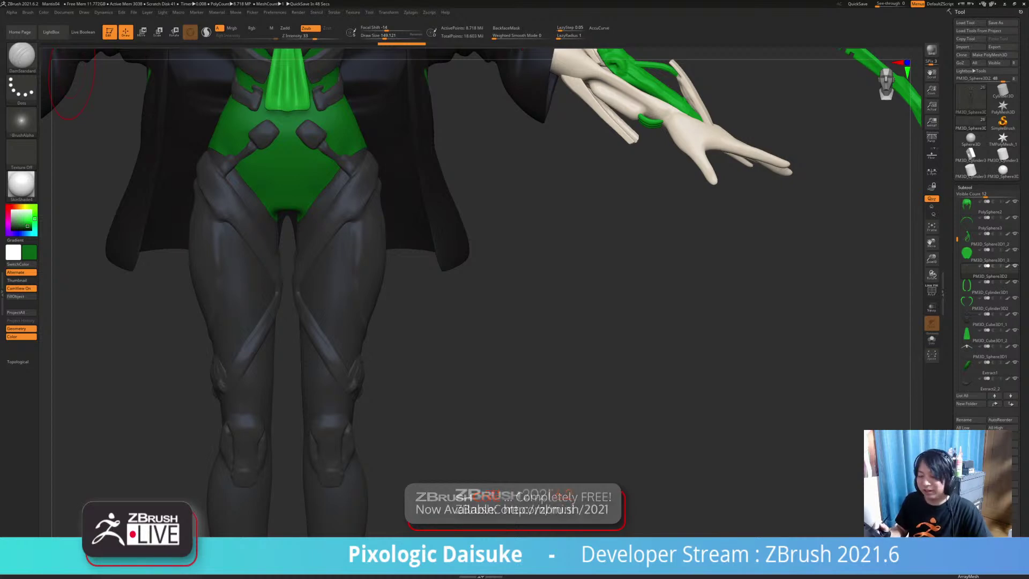
left_click(378, 37)
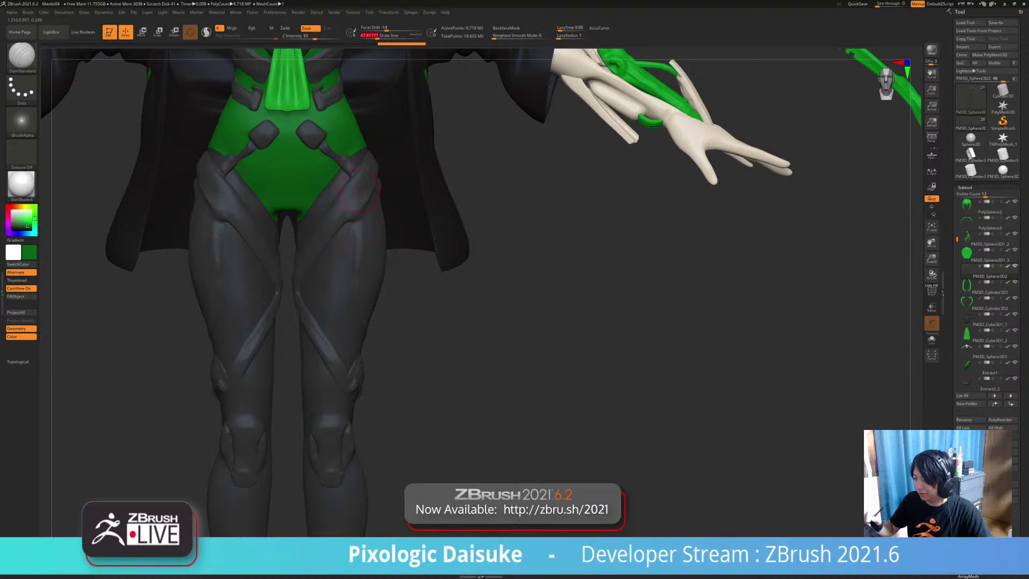
left_click(372, 37)
Step: Try a DamStandard stroke down the front of the upper thigh
left_click_drag(355, 230, 355, 259)
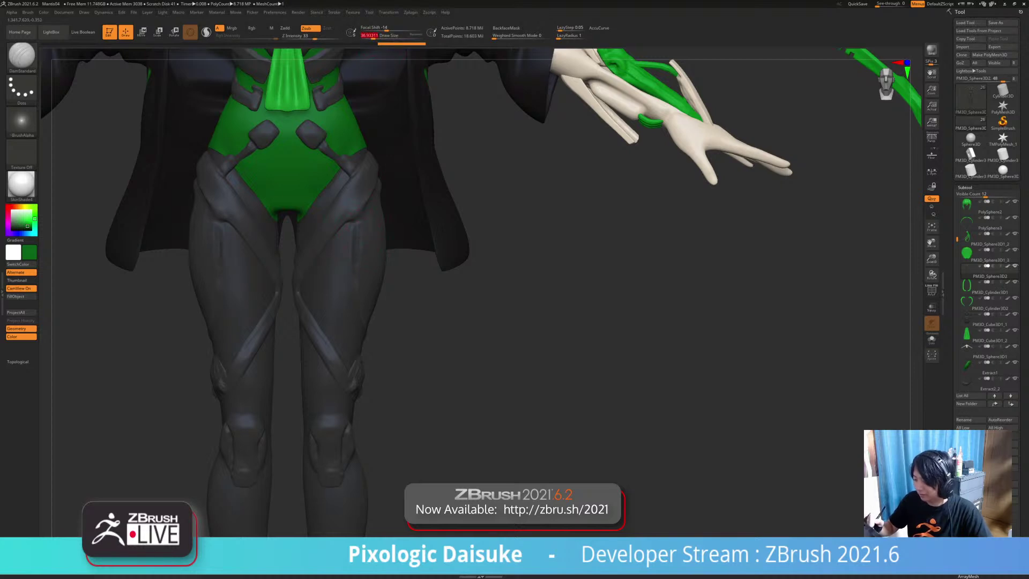
key("ctrl")
key("ctrl+z")
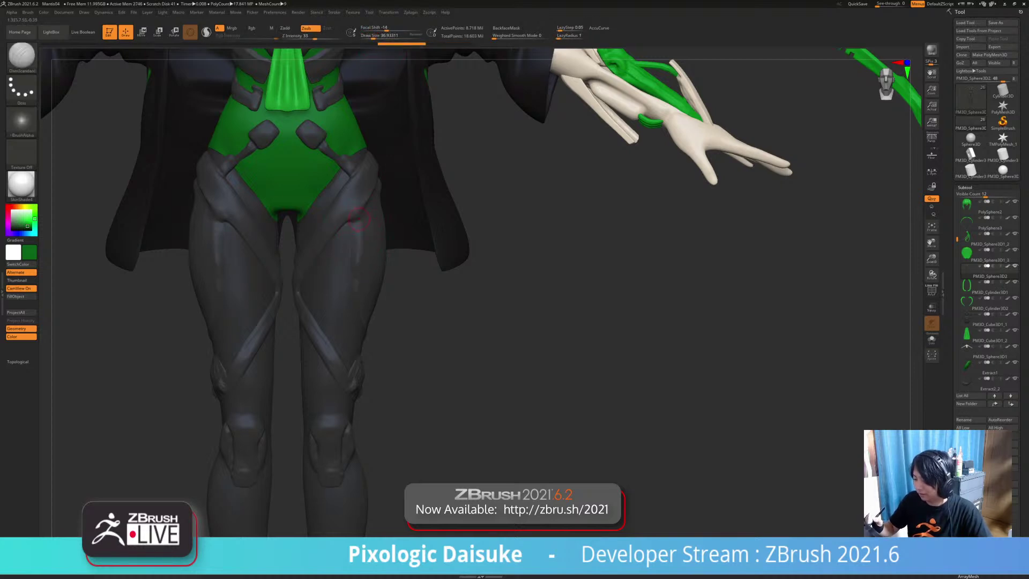
Step: Carve DamStandard strokes down the front of the upper thighs on the leg suit and smooth the surface around them
left_click_drag(350, 224, 355, 263)
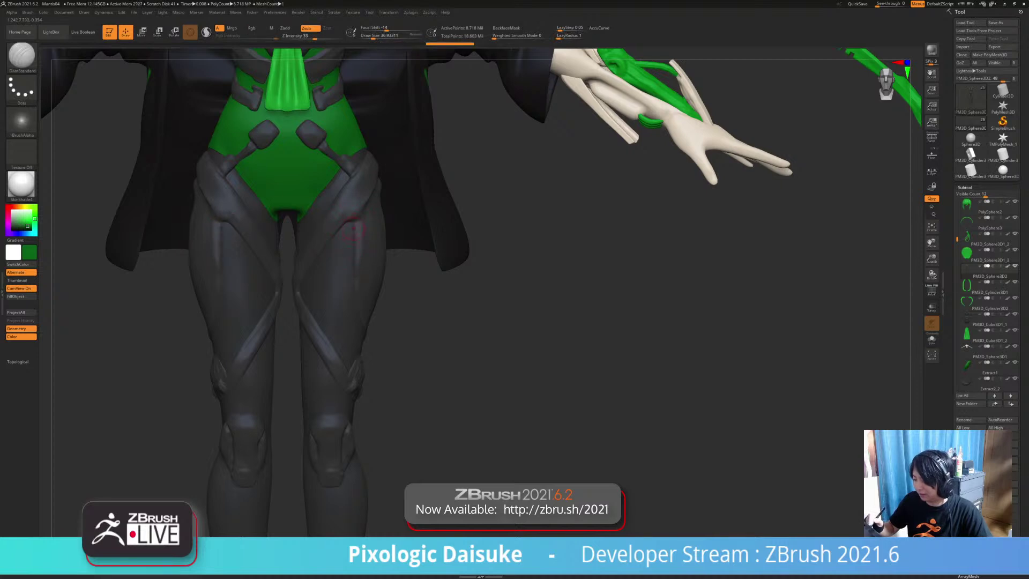
key("shift")
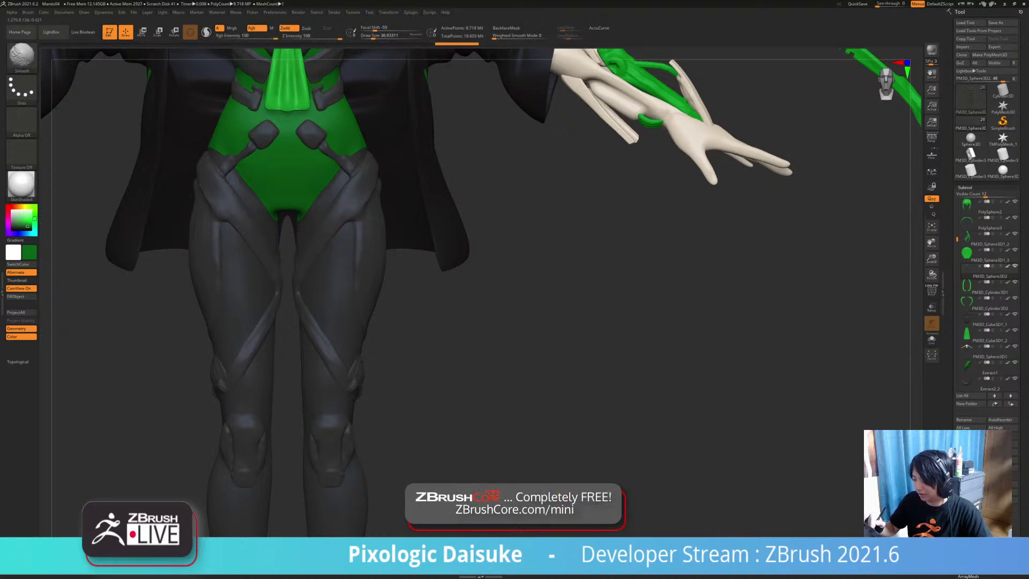
left_click_drag(499, 348, 460, 300)
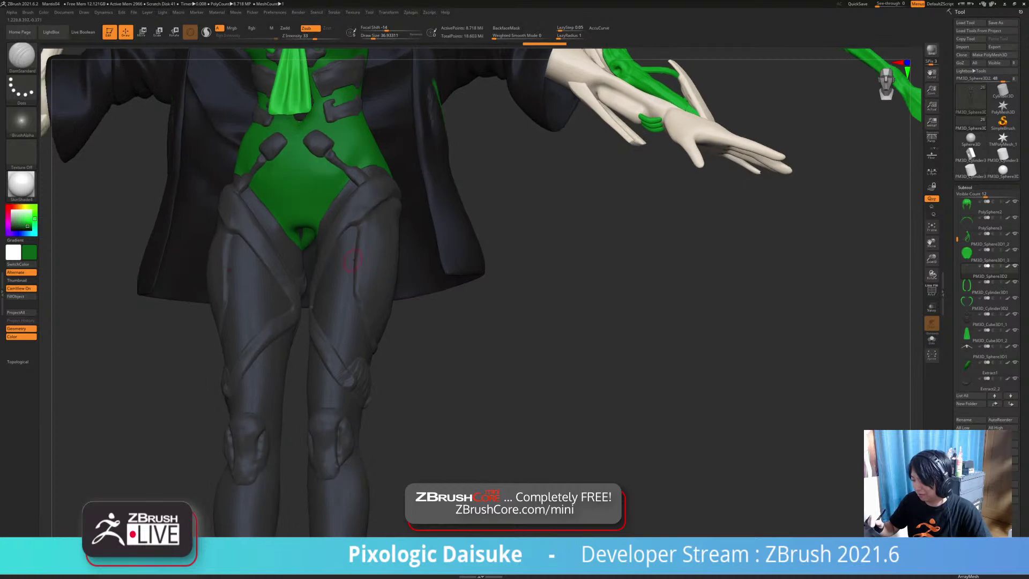
left_click_drag(355, 239, 358, 292)
key("shift")
left_click_drag(483, 316, 473, 333)
Step: Make the green Extract2 bodysuit active, choose the SnakeHook brush and reshape the bodysuit's lower edge at the crotch
left_click(423, 230, "alt")
key("b")
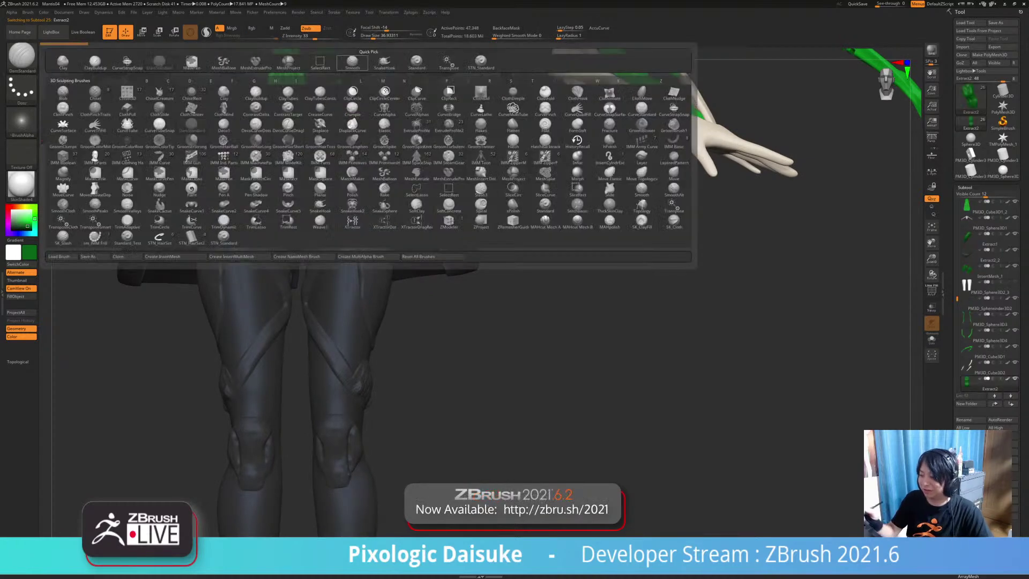
key("s")
key("h")
left_click_drag(281, 213, 284, 235)
left_click_drag(471, 316, 472, 343)
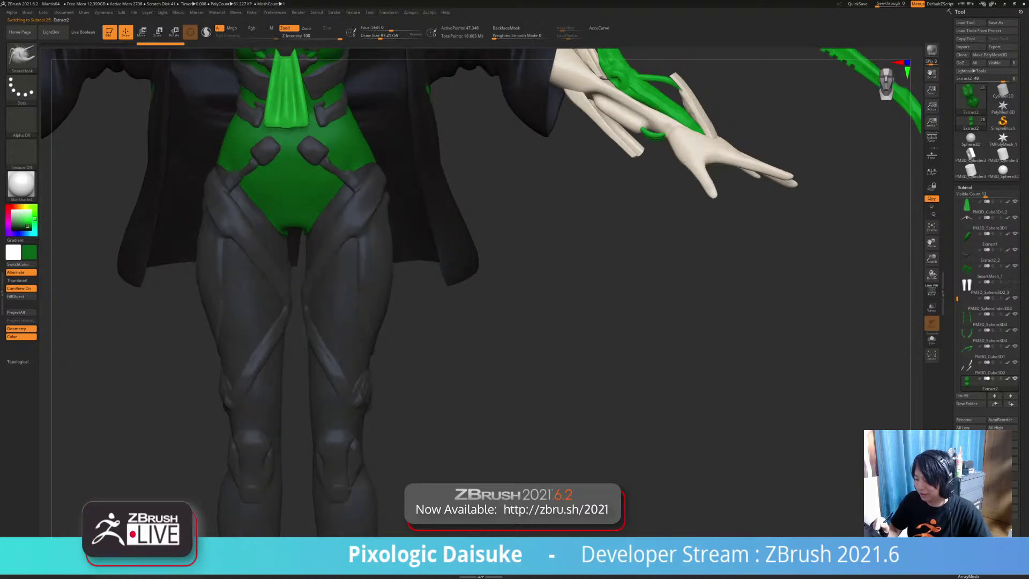
left_click_drag(283, 229, 269, 220)
Step: Examine the movie recording options, including document-only versus window recording
key("b")
key("m")
key("b")
right_click_drag(274, 226, 249, 231, "ctrl")
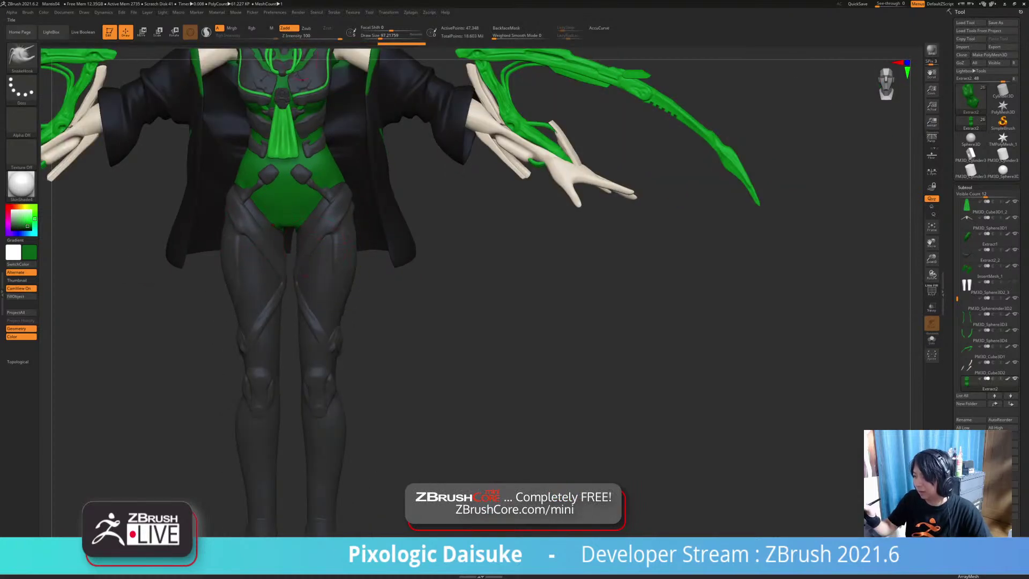
left_click(274, 12)
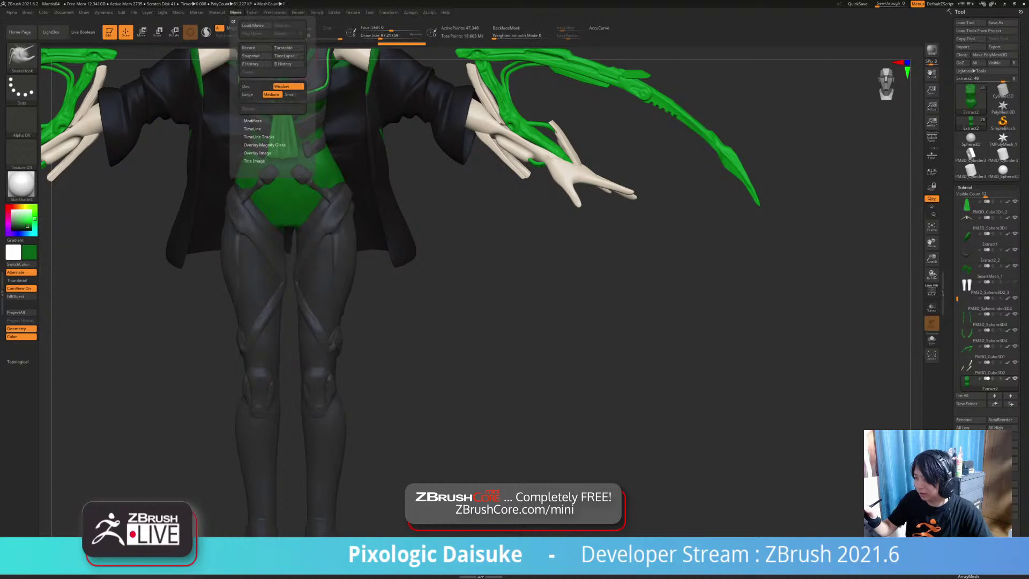
left_click(235, 12)
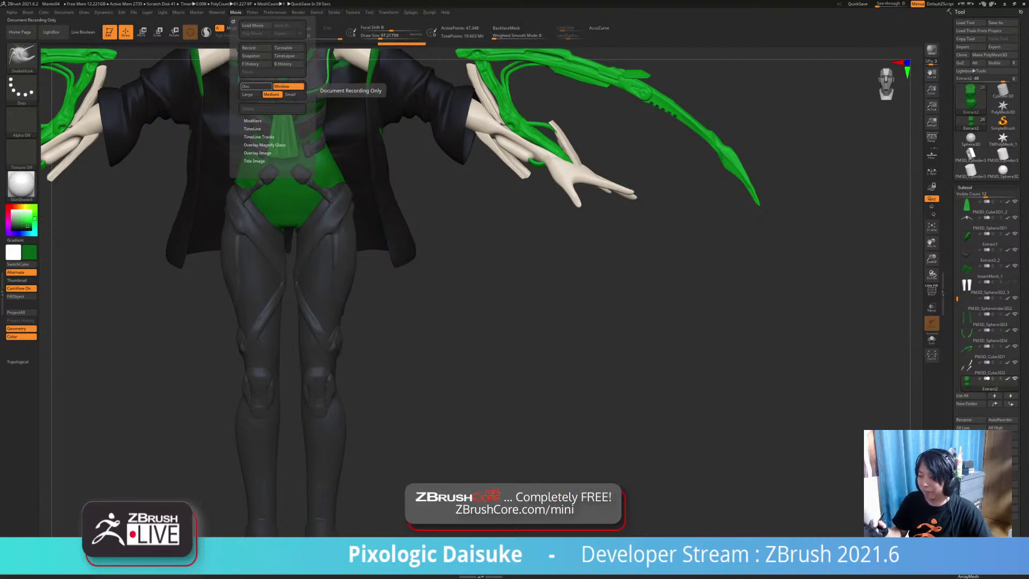
mouse_move(412, 331)
left_mouse_down()
mouse_move(477, 331)
mouse_move(407, 331)
left_mouse_up()
Step: Examine the whole character from the front and back, including the upper back and the coat's rear hem
mouse_move(335, 195)
right_mouse_down("shift")
mouse_move(336, 209)
mouse_move(339, 198)
right_mouse_up("shift")
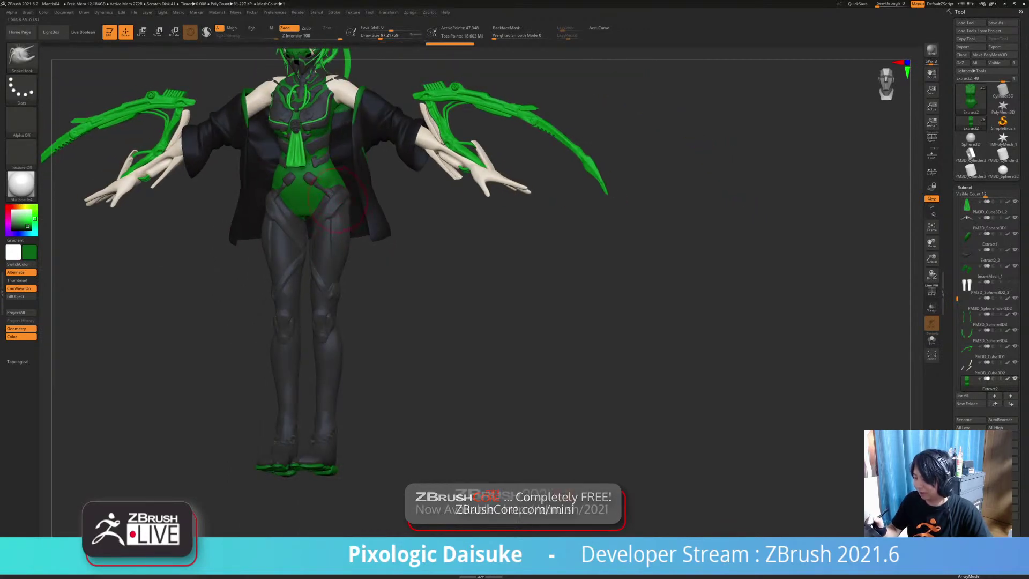
right_click_drag(339, 199, 324, 218, "shift")
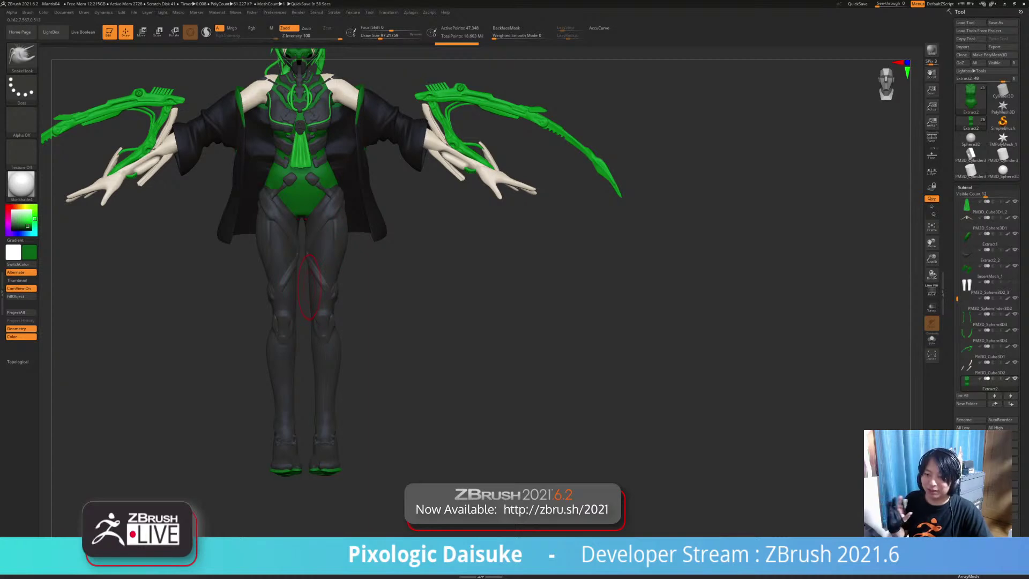
right_click_drag(308, 262, 320, 245)
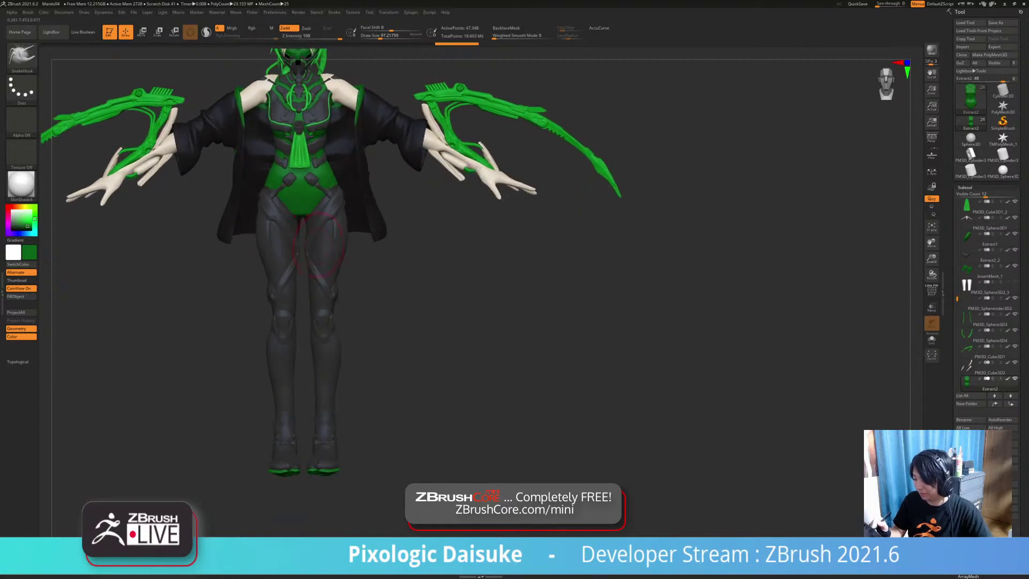
mouse_move(317, 118)
right_mouse_down()
mouse_move(328, 121)
mouse_move(314, 114)
right_mouse_up()
right_click_drag(309, 228, 584, 411)
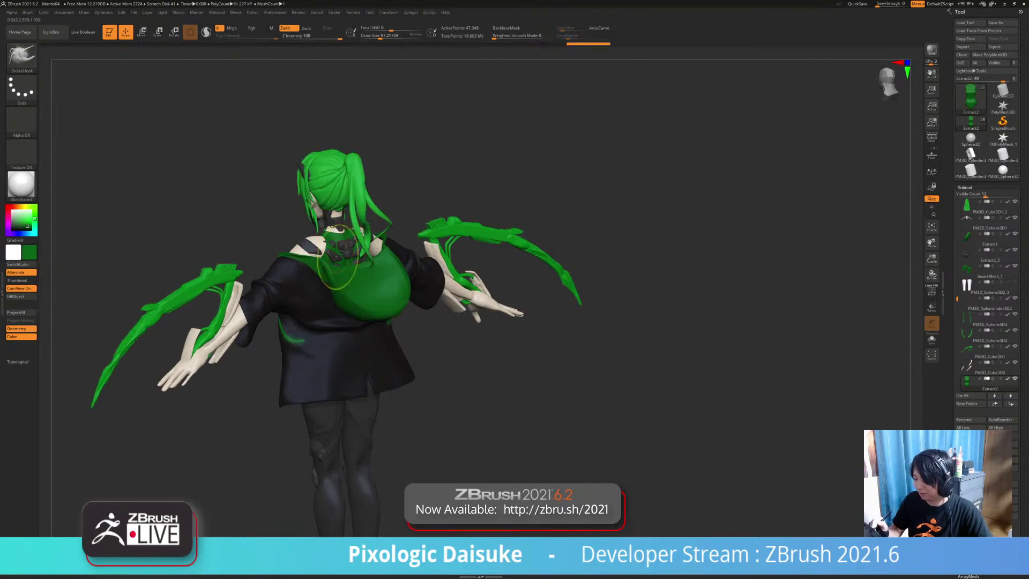
right_click_drag(335, 253, 353, 233, "ctrl")
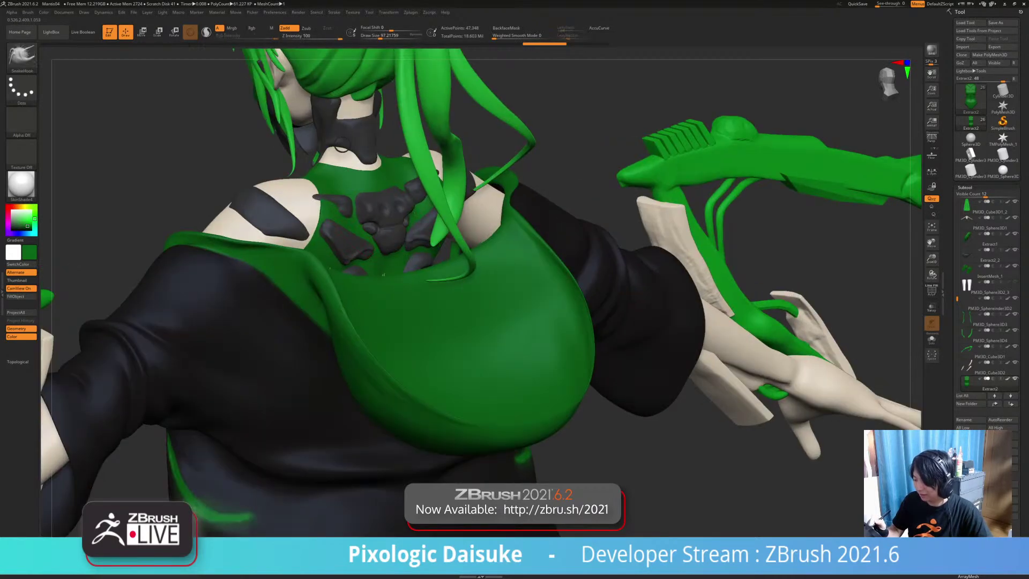
key("f")
right_click_drag(417, 282, 411, 238, "ctrl")
right_click_drag(597, 263, 509, 171, "alt")
right_click_drag(418, 257, 404, 332, "ctrl")
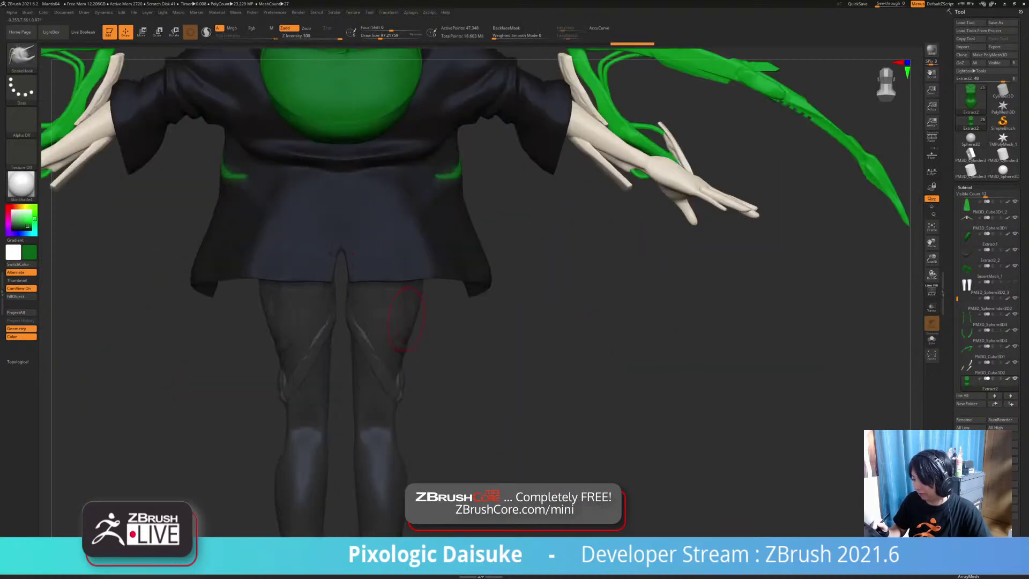
Step: Switch to the leg suit and on to the Extract1 coat with the SnakeHook brush, and examine the coat from behind and in front
left_click(413, 301, "alt")
right_click_drag(374, 294, 340, 236, "alt")
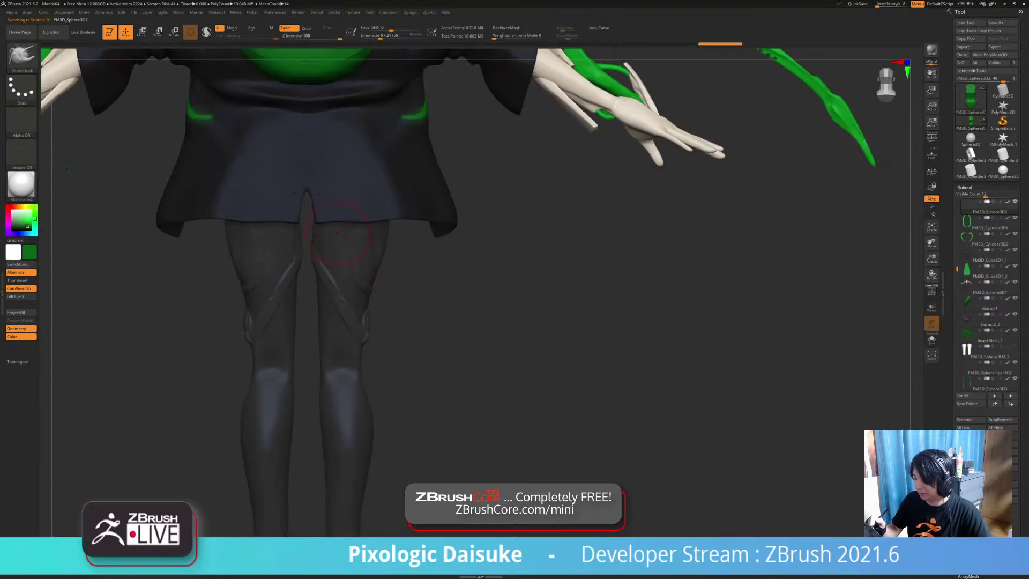
left_click(325, 183, "alt")
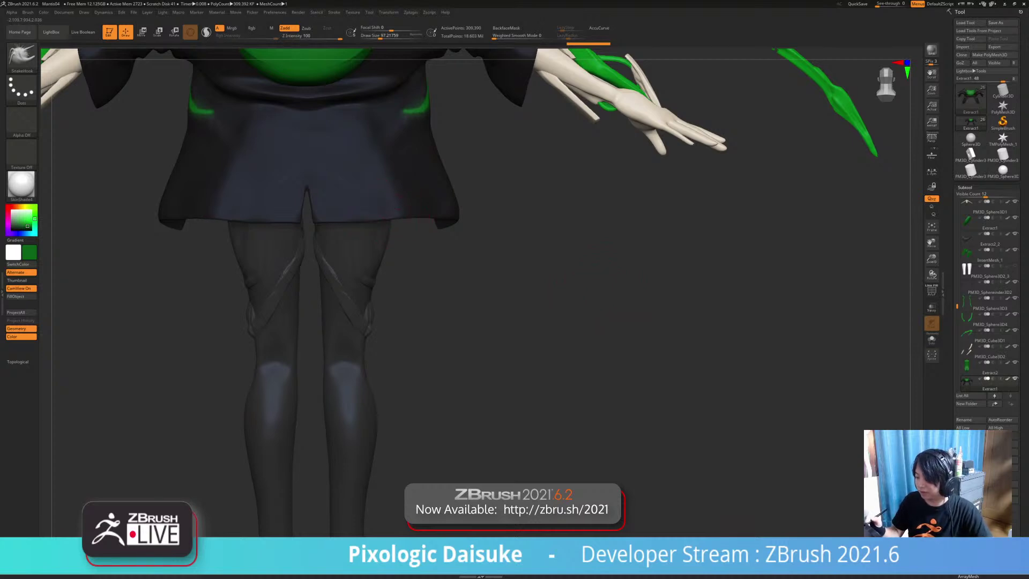
mouse_move(410, 164)
right_mouse_down()
mouse_move(409, 183)
mouse_move(408, 141)
mouse_move(716, 155)
mouse_move(744, 167)
mouse_move(613, 208)
right_mouse_up()
mouse_move(362, 313)
right_mouse_down()
mouse_move(375, 207)
mouse_move(382, 255)
right_mouse_up()
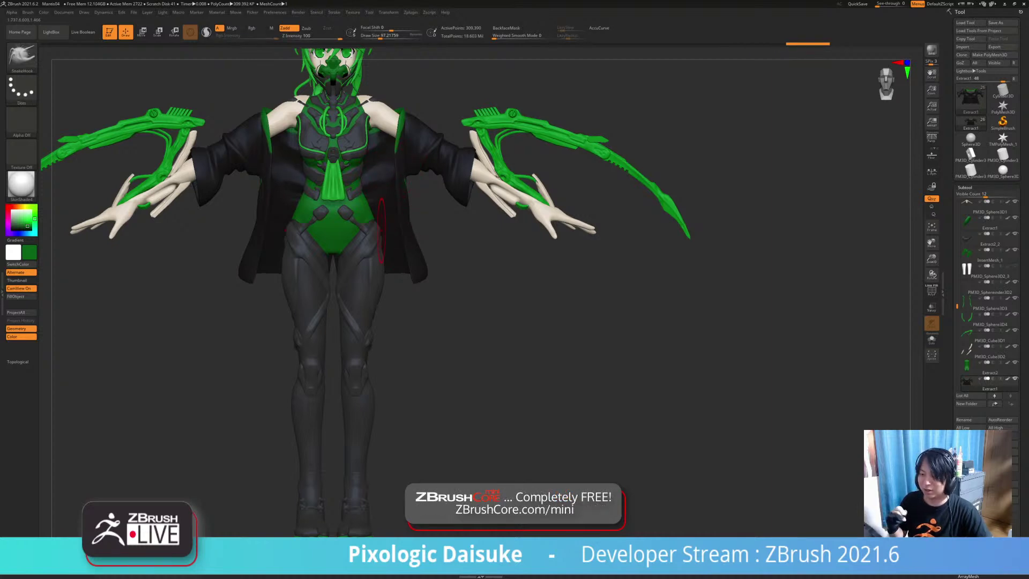
mouse_move(460, 241)
left_mouse_down()
mouse_move(515, 243)
mouse_move(444, 238)
mouse_move(482, 233)
left_mouse_up()
right_click_drag(376, 166, 378, 212, "ctrl")
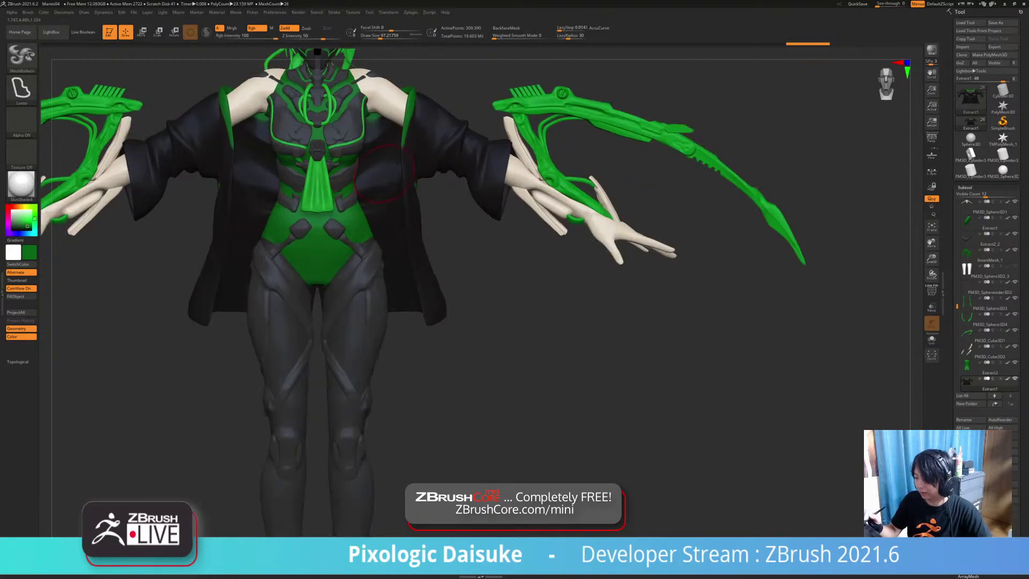
key("b")
key("s")
key("h")
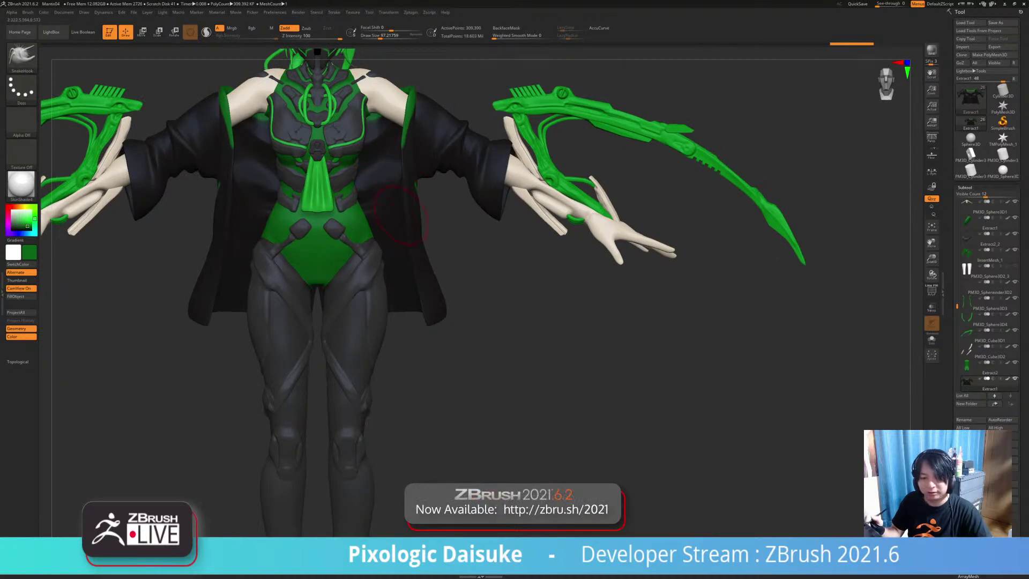
mouse_move(412, 290)
right_mouse_down("ctrl")
mouse_move(413, 259)
mouse_move(412, 286)
mouse_move(410, 270)
right_mouse_up("ctrl")
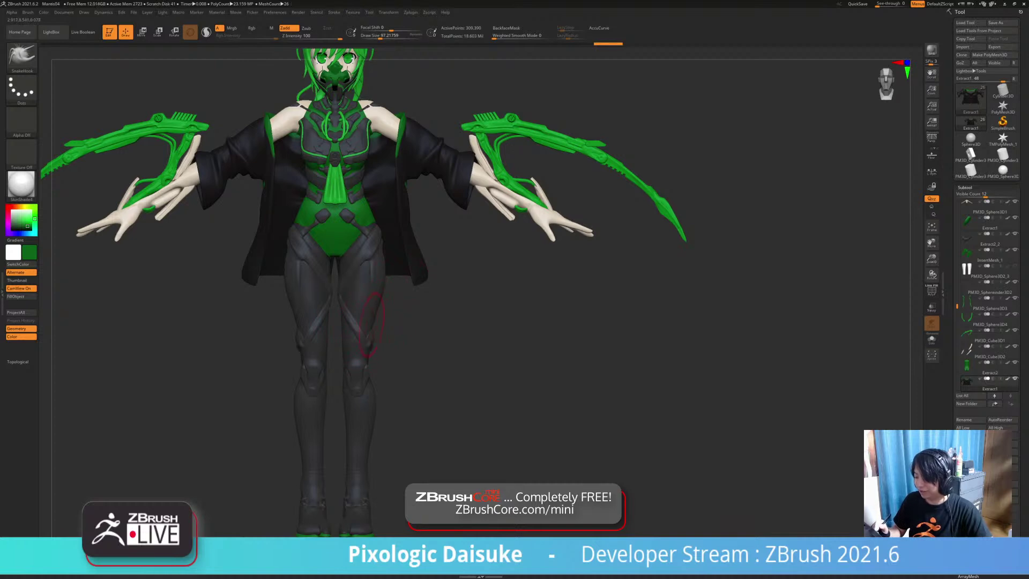
Step: Make the PM3D_Sphere3D2 leg suit the active subtool and frame the thighs from the front
left_click(333, 330, "alt")
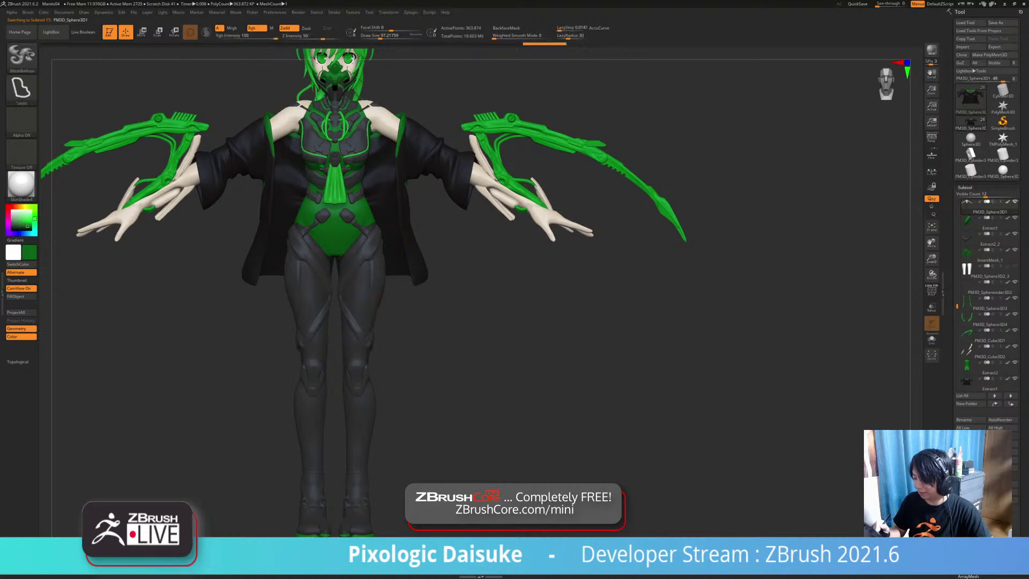
right_click_drag(377, 306, 376, 357, "ctrl")
left_click(353, 316, "alt")
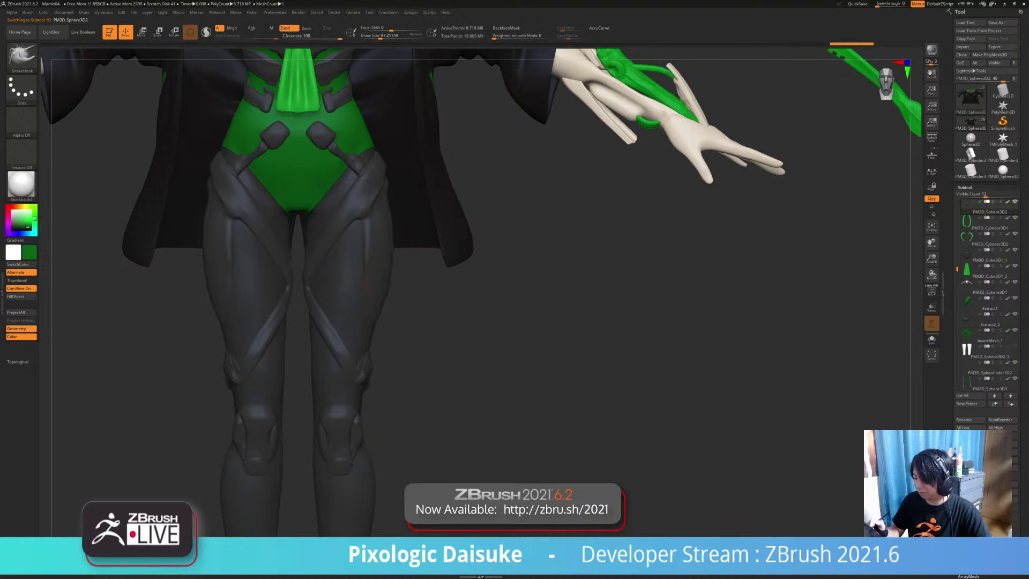
key("shift")
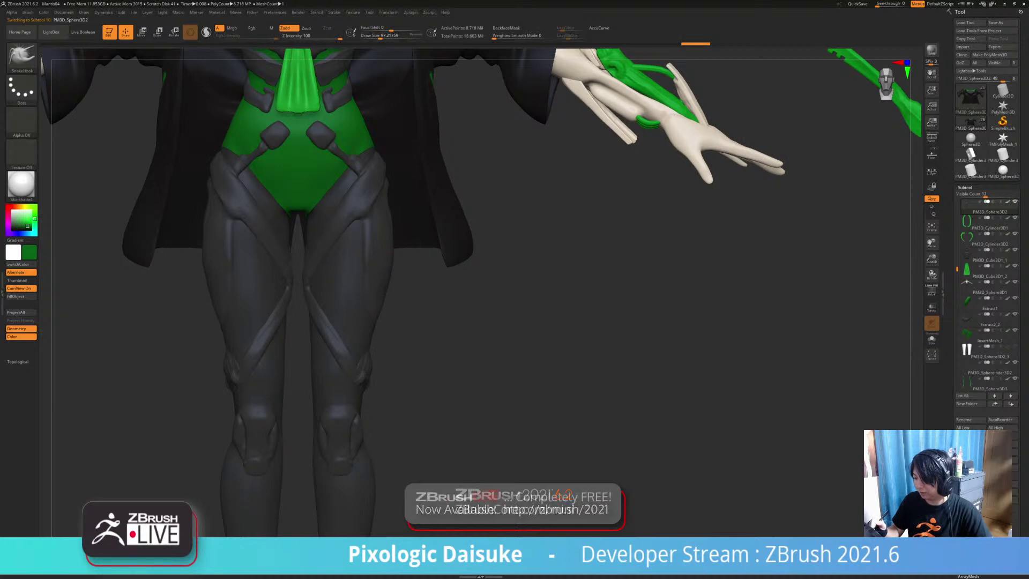
key("shift")
left_click_drag(536, 322, 579, 323)
left_click_drag(198, 292, 156, 292)
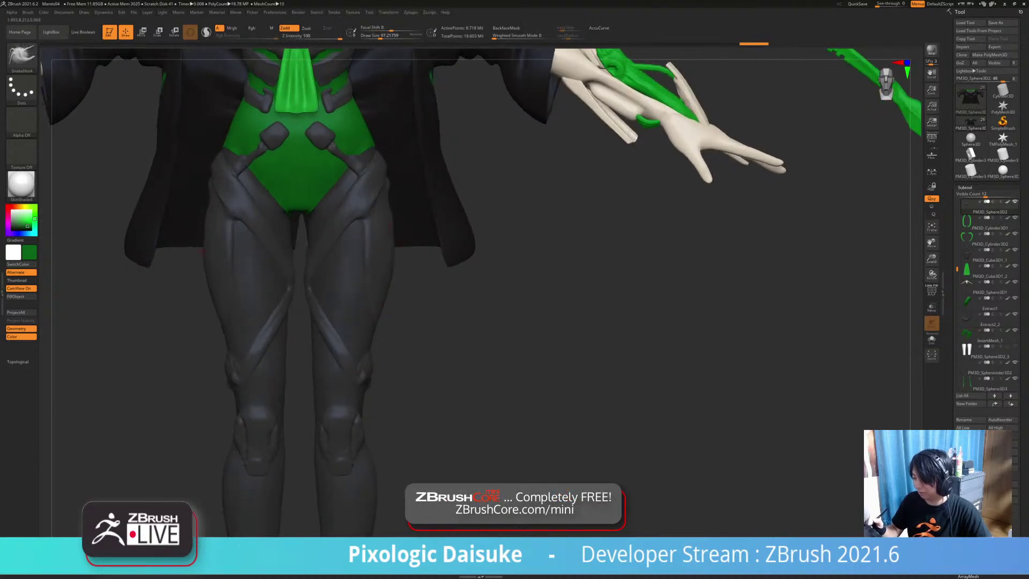
Step: Adjust the outer contour of the thighs with the SnakeHook brush and smooth the reshaped area below the hips
left_click_drag(398, 231, 403, 235)
key("shift")
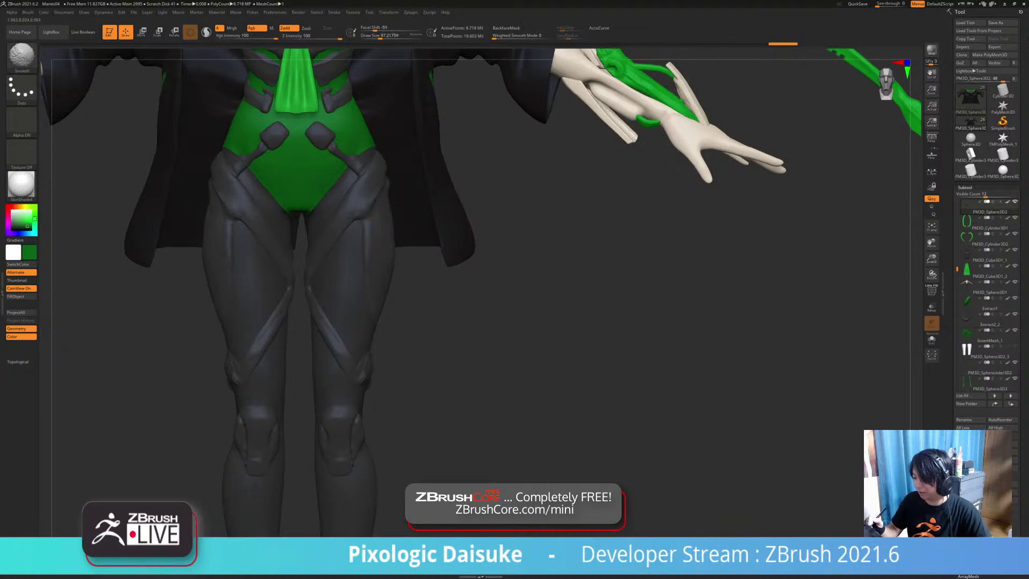
left_click_drag(396, 236, 391, 257, "shift")
left_click_drag(429, 290, 453, 290)
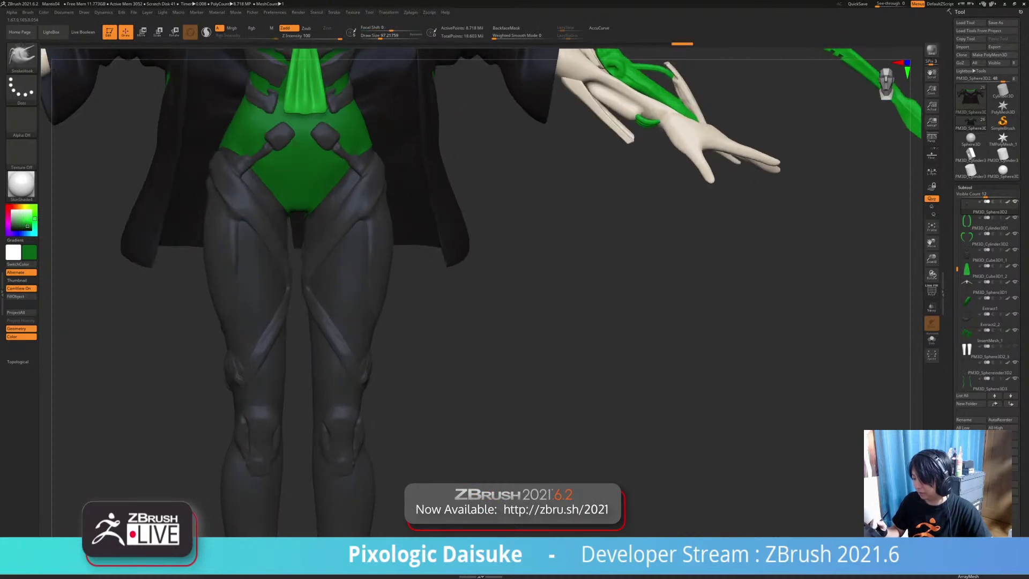
left_click_drag(387, 293, 390, 280)
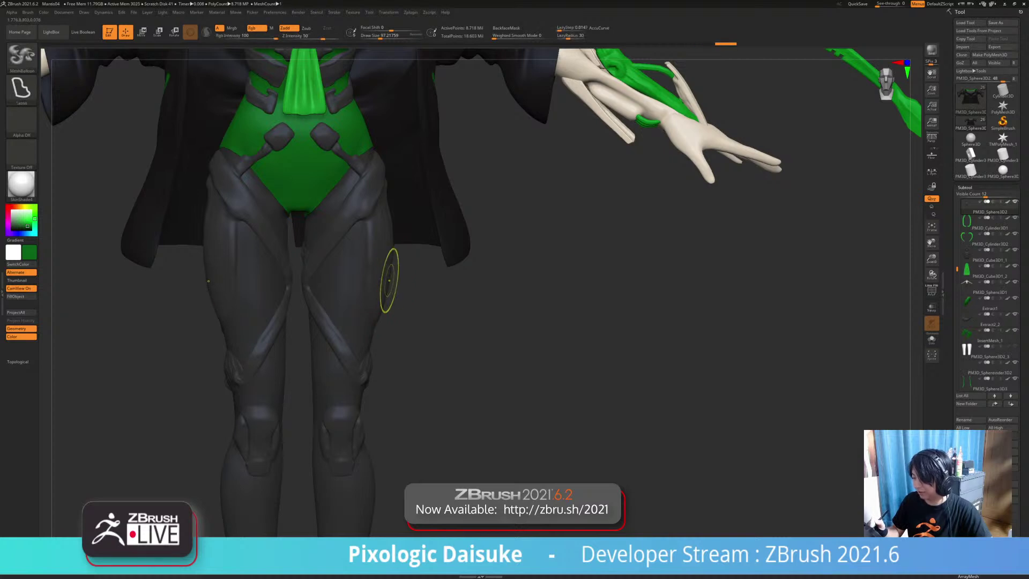
mouse_move(421, 364)
left_mouse_down("alt")
mouse_move(413, 335)
mouse_move(417, 393)
left_mouse_up("alt")
Step: Examine the leg suit's hip connectors and upper thighs up close and from an angled front view
right_click_drag(323, 170, 318, 200, "ctrl")
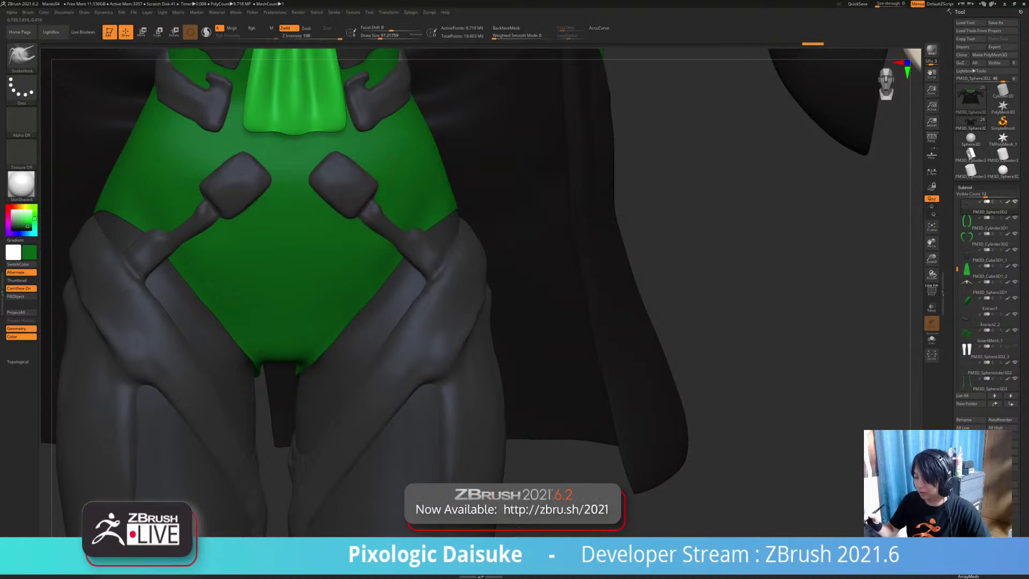
key("shift")
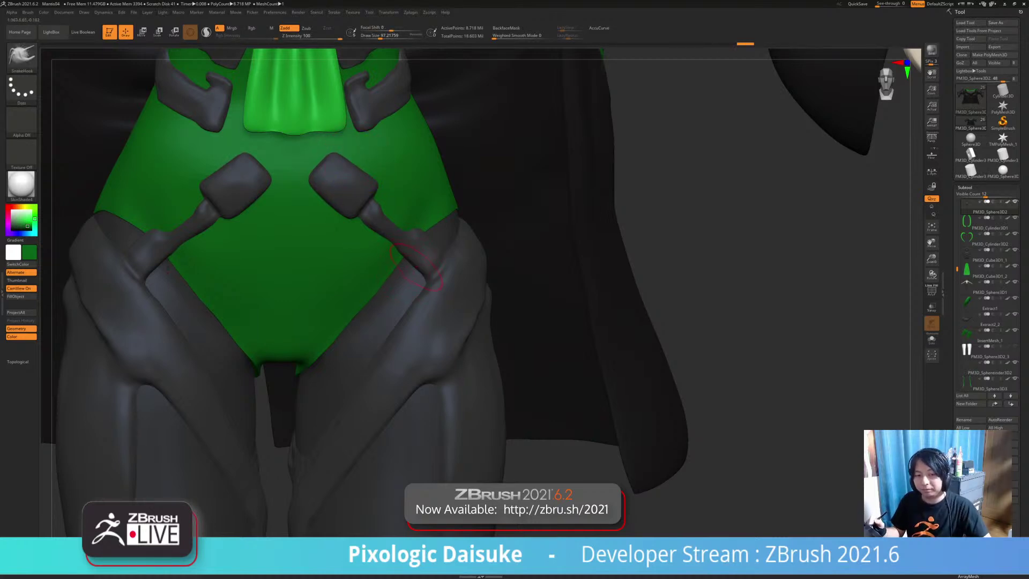
key("ctrl")
mouse_move(444, 300)
right_mouse_down("ctrl")
mouse_move(428, 239)
mouse_move(374, 279)
mouse_move(404, 249)
mouse_move(498, 293)
mouse_move(409, 289)
mouse_move(429, 300)
mouse_move(426, 318)
mouse_move(450, 310)
right_mouse_up("ctrl")
right_click_drag(406, 271, 411, 317, "ctrl")
key("2")
key("1")
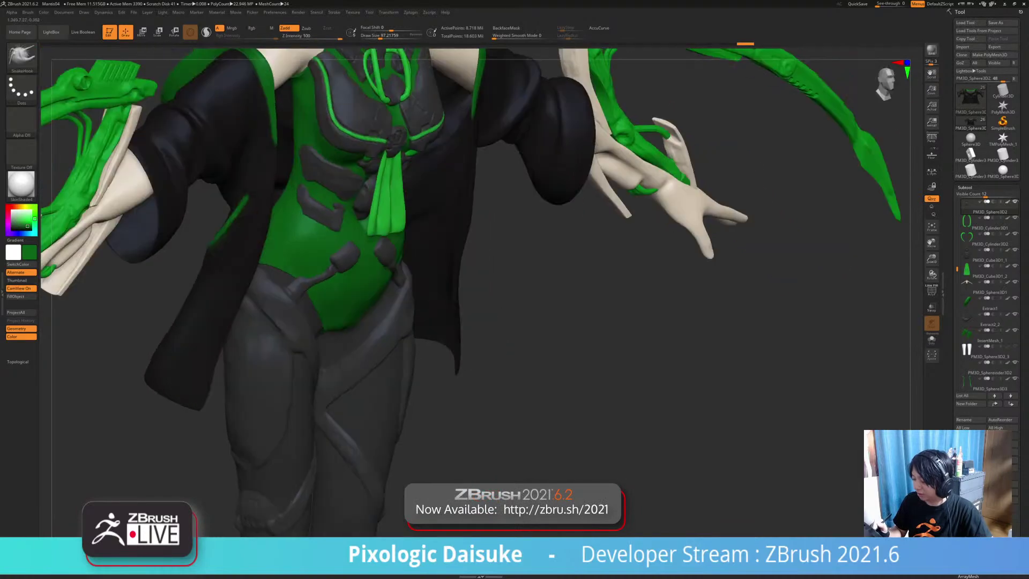
Step: Reshape the inner upper thighs just below the crotch with SnakeHook and smooth them, checking the form from several angles
key("shift")
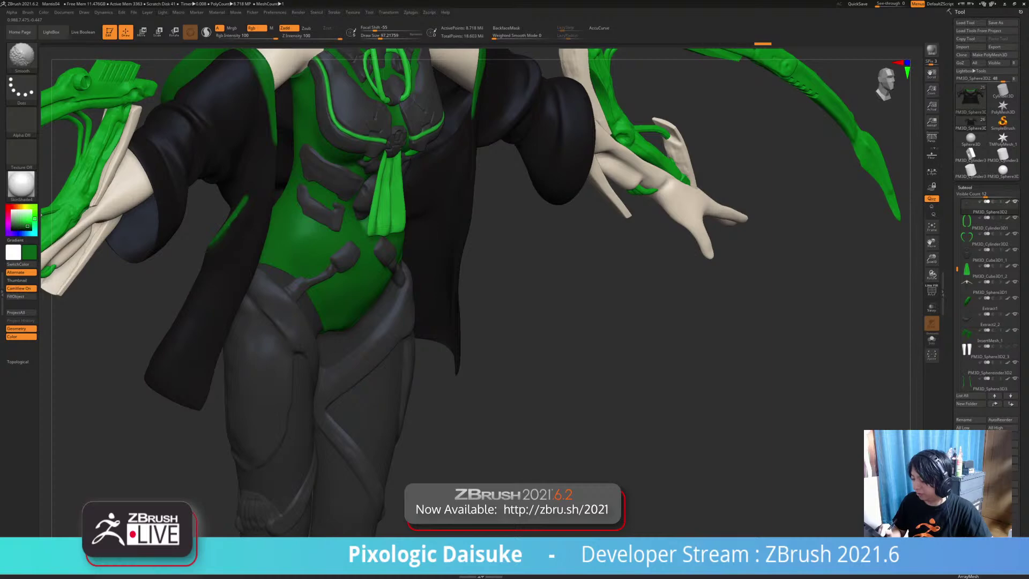
mouse_move(410, 329)
right_mouse_down()
mouse_move(367, 327)
mouse_move(387, 349)
mouse_move(338, 375)
right_mouse_up()
key("shift")
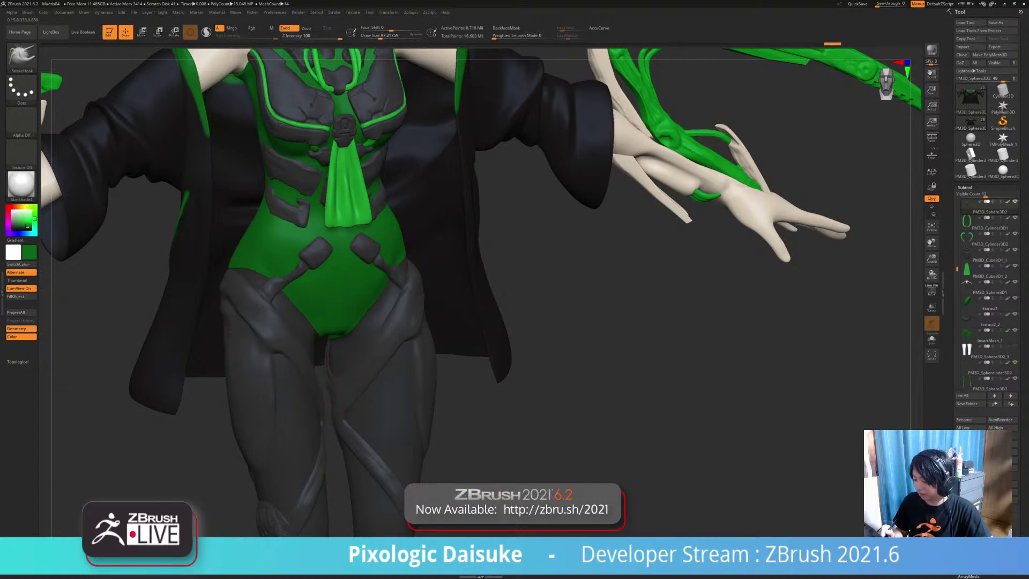
right_click_drag(343, 369, 331, 370)
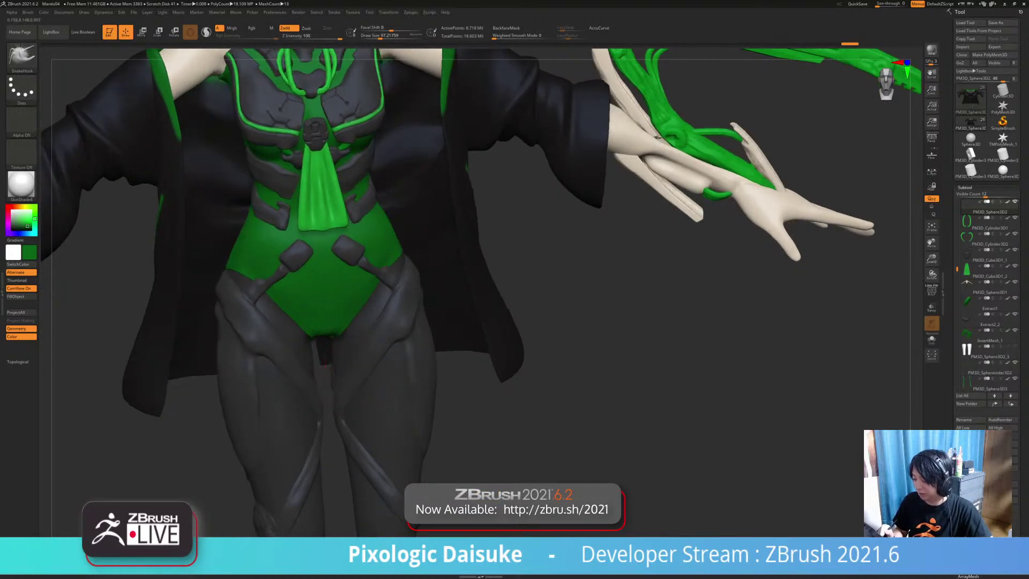
left_click_drag(323, 366, 323, 368)
mouse_move(324, 368)
right_mouse_down()
mouse_move(372, 369)
mouse_move(339, 361)
right_mouse_up()
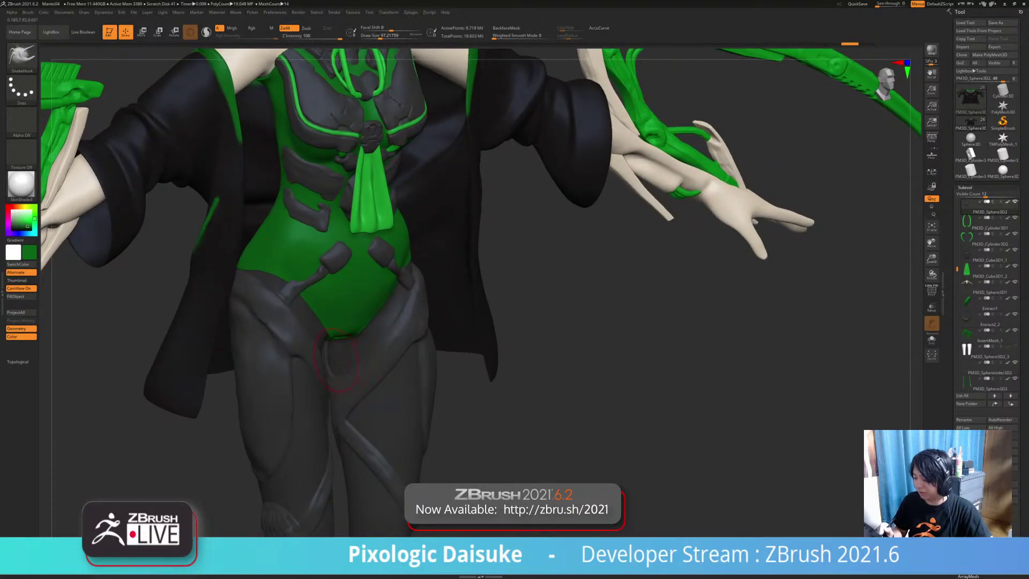
left_click_drag(334, 368, 327, 358, "shift")
right_click_drag(327, 358, 296, 358)
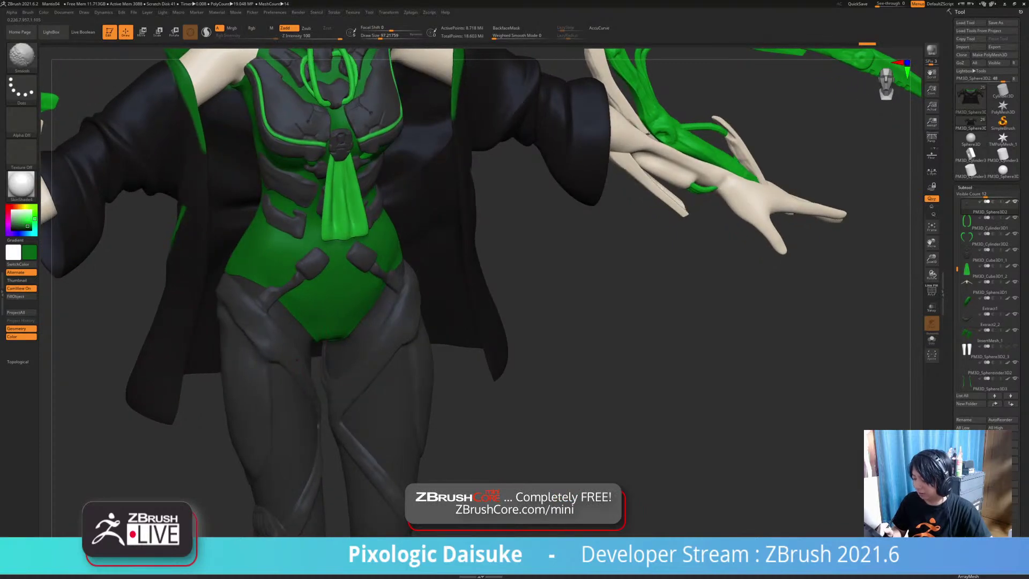
Step: Smooth the upper thigh of the leg suit below the hip connector and check the figure's proportions from the front
left_click_drag(298, 360, 297, 358, "shift")
mouse_move(298, 358)
right_mouse_down("ctrl")
mouse_move(294, 302)
mouse_move(279, 306)
right_mouse_up("ctrl")
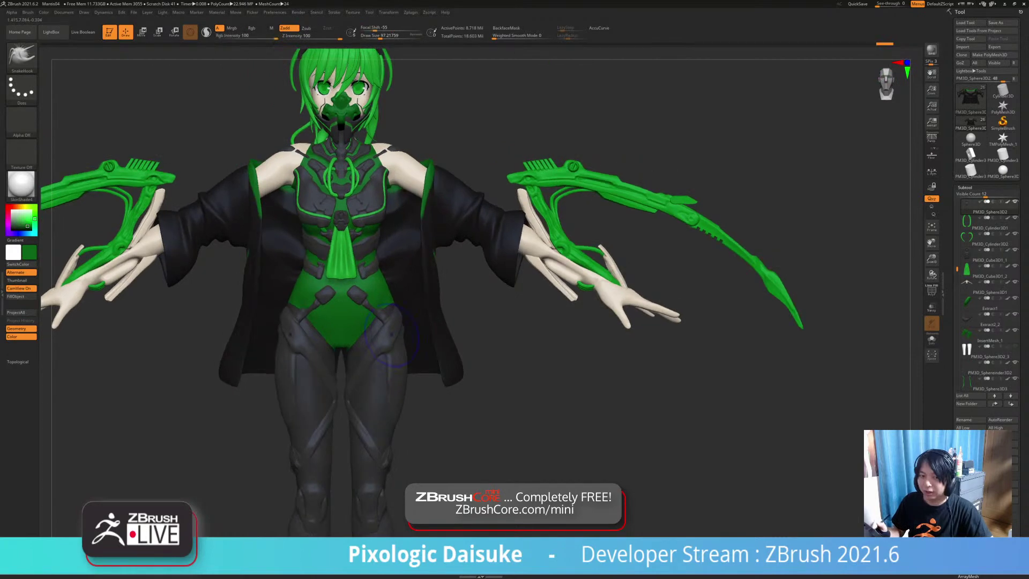
right_click_drag(394, 352, 398, 303, "alt")
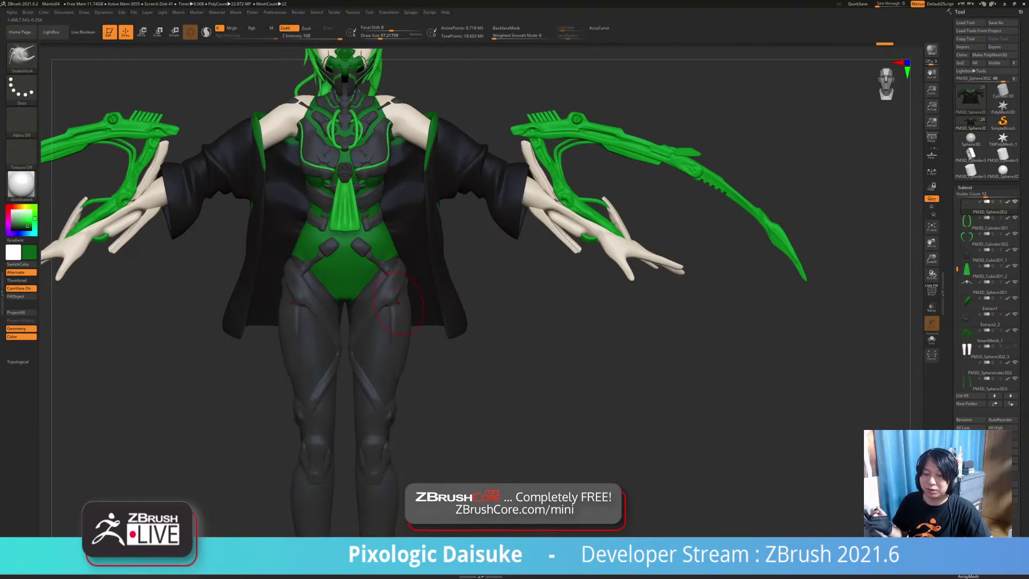
right_click_drag(397, 303, 437, 327)
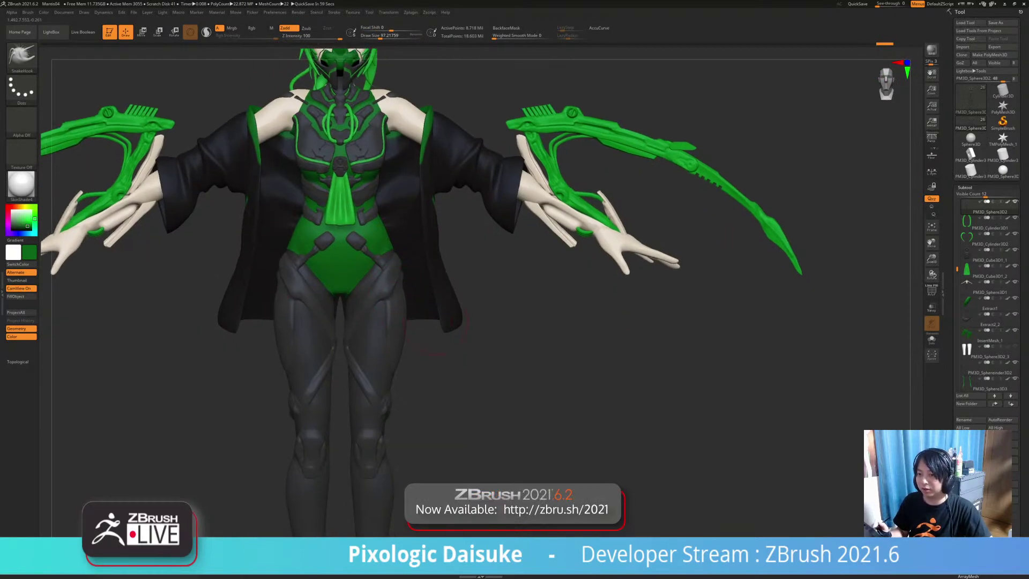
Step: Carve a groove with DamStandard at a draw size of about 23 where the hip connector's rod meets its pad, and smooth beside it
left_click_drag(380, 36, 370, 37)
key("b")
key("d")
key("s")
right_click_drag(371, 179, 378, 234, "ctrl")
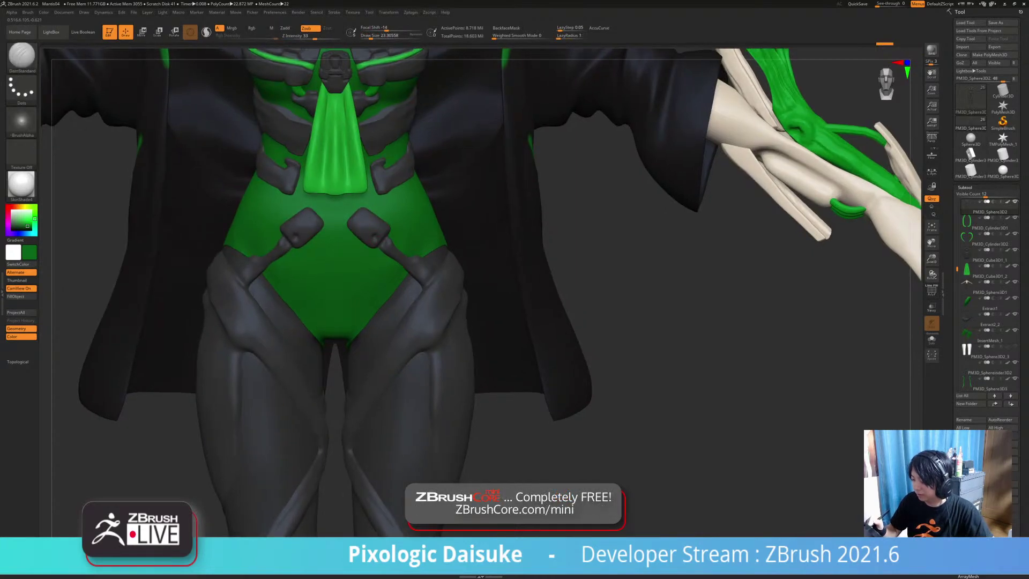
right_click_drag(374, 232, 391, 248, "ctrl")
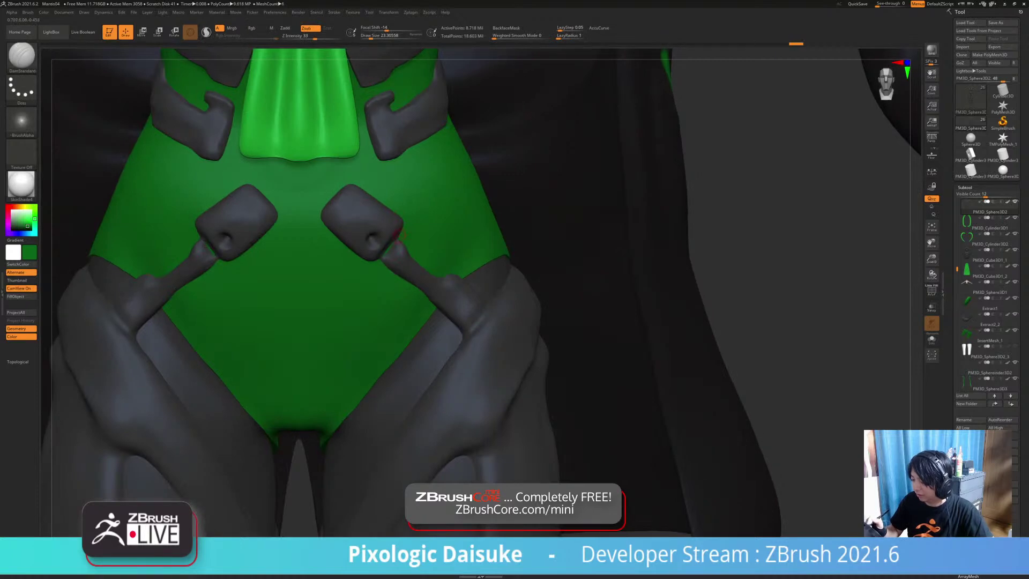
key("ctrl+shift")
mouse_move(384, 256)
left_mouse_down()
mouse_move(396, 240)
mouse_move(387, 258)
left_mouse_up()
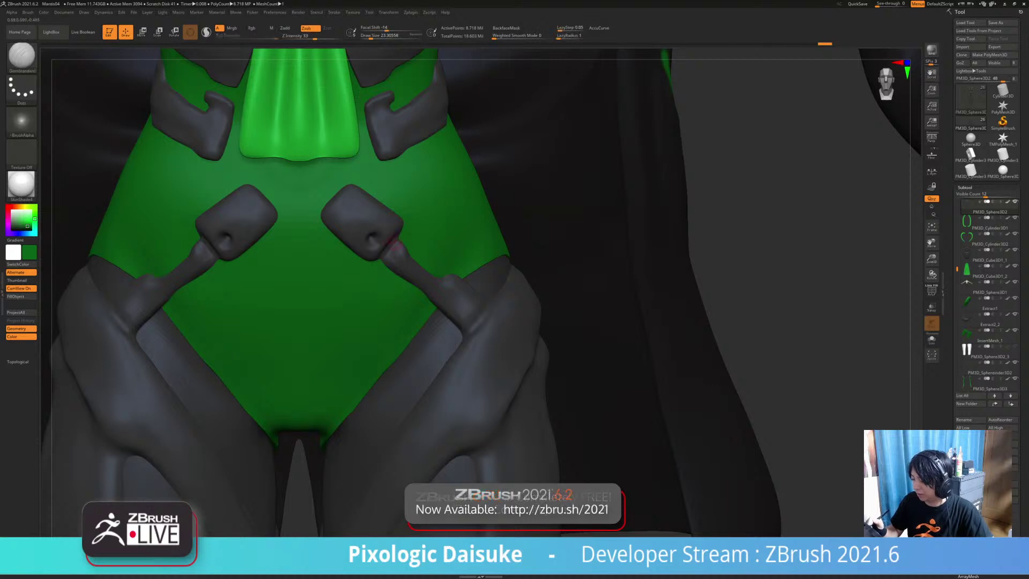
left_click_drag(396, 253, 393, 260, "shift")
Step: Carve a collar ring below the hip connector's pad and lengthwise grooves along the rod with DamStandard
right_click_drag(395, 259, 406, 253, "ctrl")
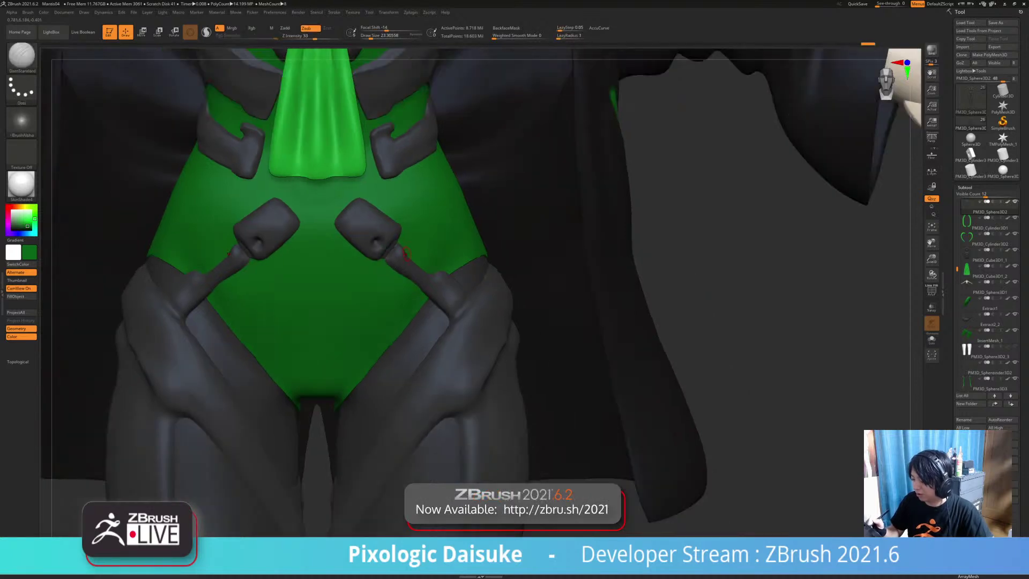
left_click_drag(405, 255, 400, 259)
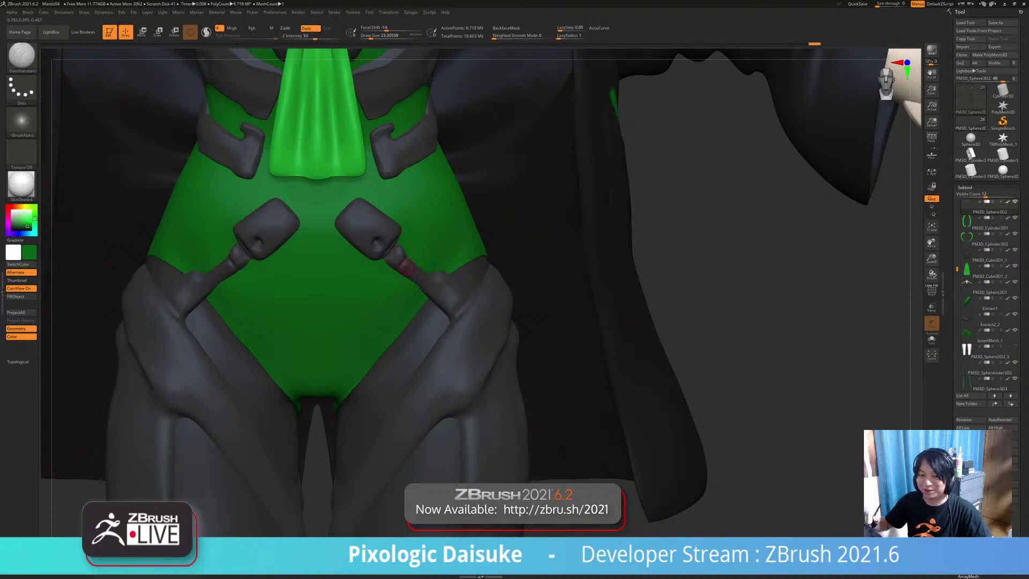
left_click_drag(411, 284, 427, 298)
mouse_move(409, 260)
left_mouse_down()
mouse_move(435, 274)
mouse_move(430, 298)
left_mouse_up()
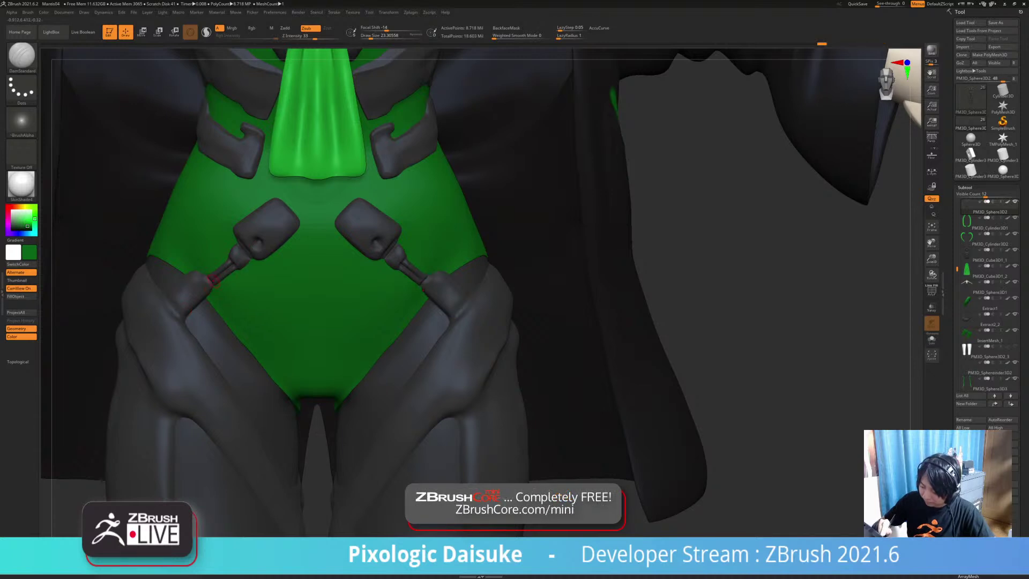
left_click_drag(215, 276, 216, 276)
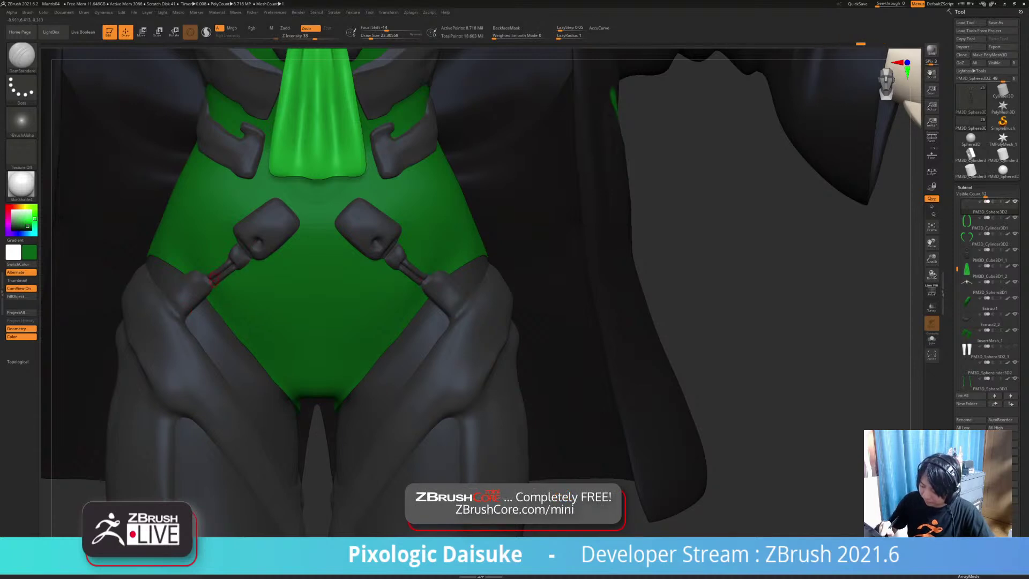
Step: Smooth the lower end of the hip connector's rod where it enters the thigh socket
key("b")
key("m")
key("b")
key("b")
key("d")
key("s")
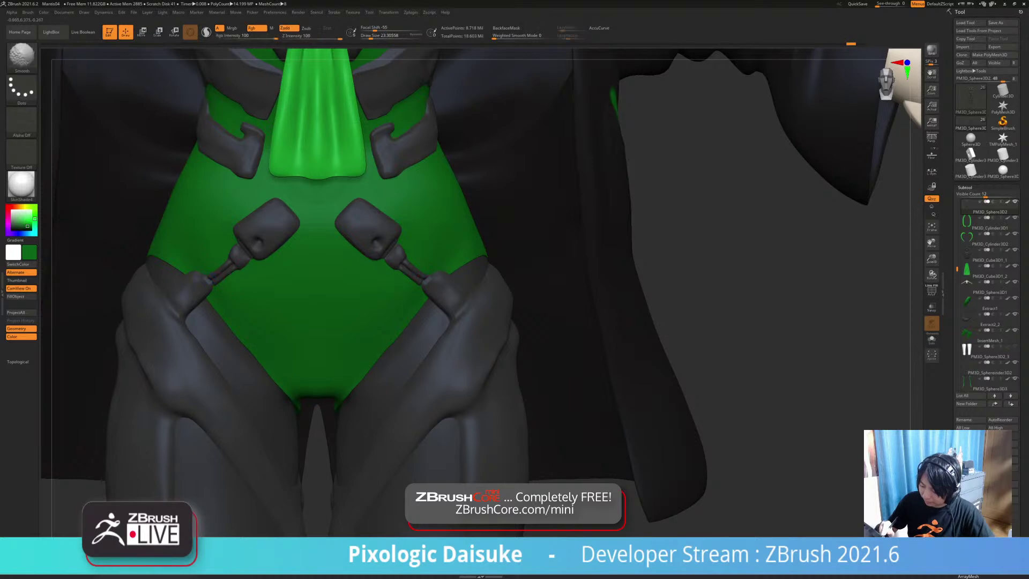
left_click_drag(217, 287, 210, 281, "shift")
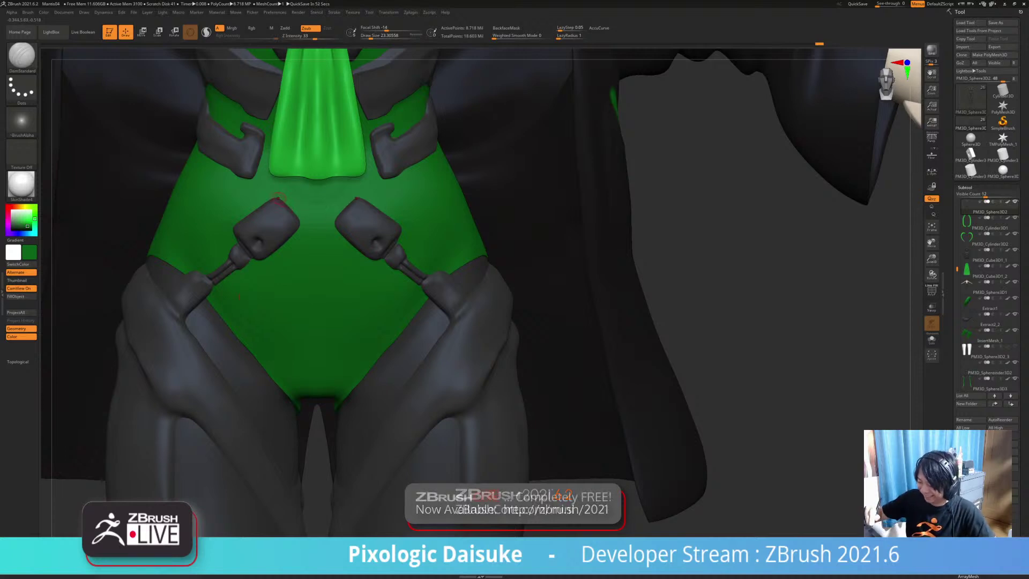
key("ctrl")
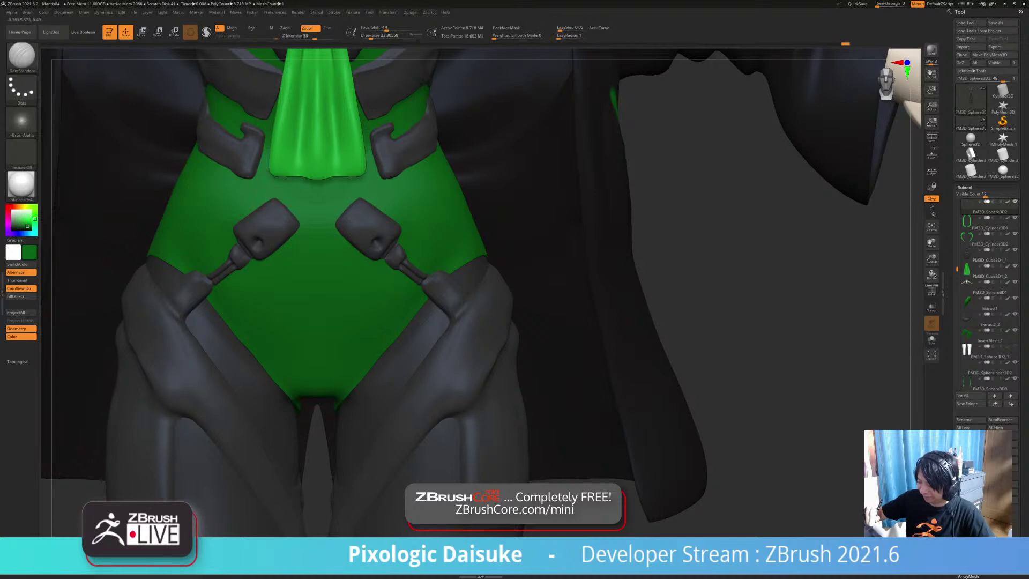
key("ctrl")
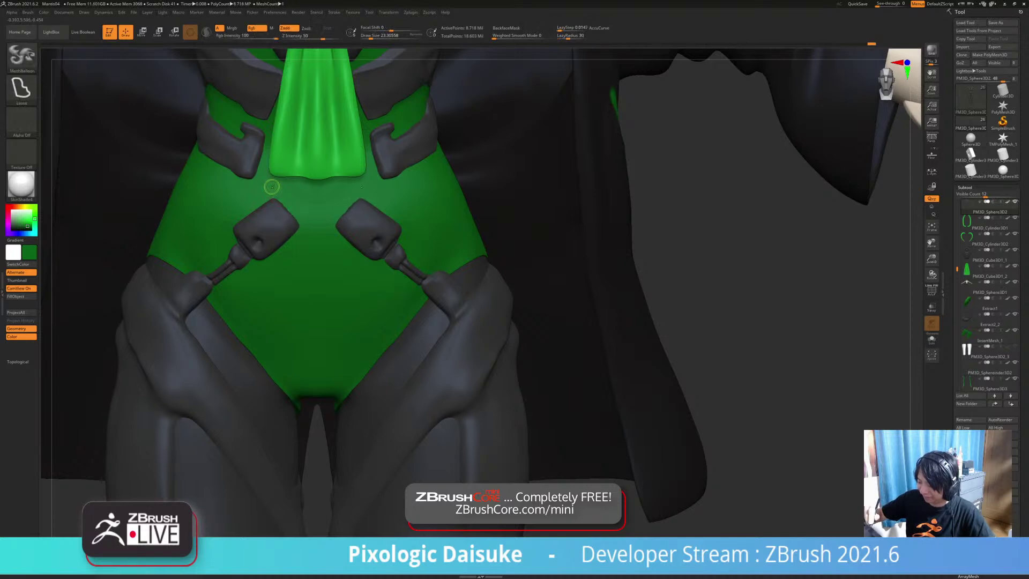
key("shift")
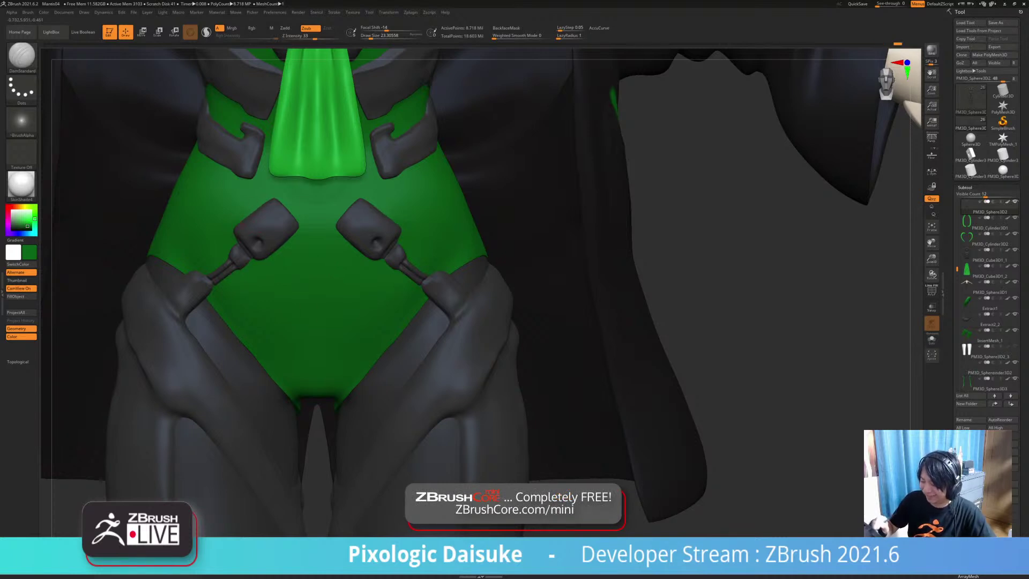
right_click_drag(230, 230, 311, 158, "ctrl")
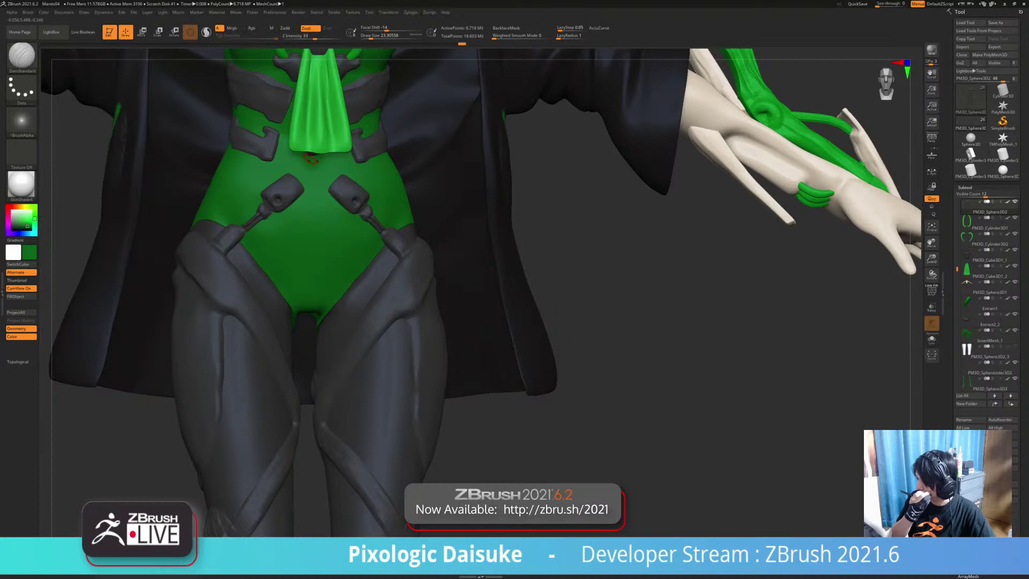
right_click_drag(403, 258, 376, 271)
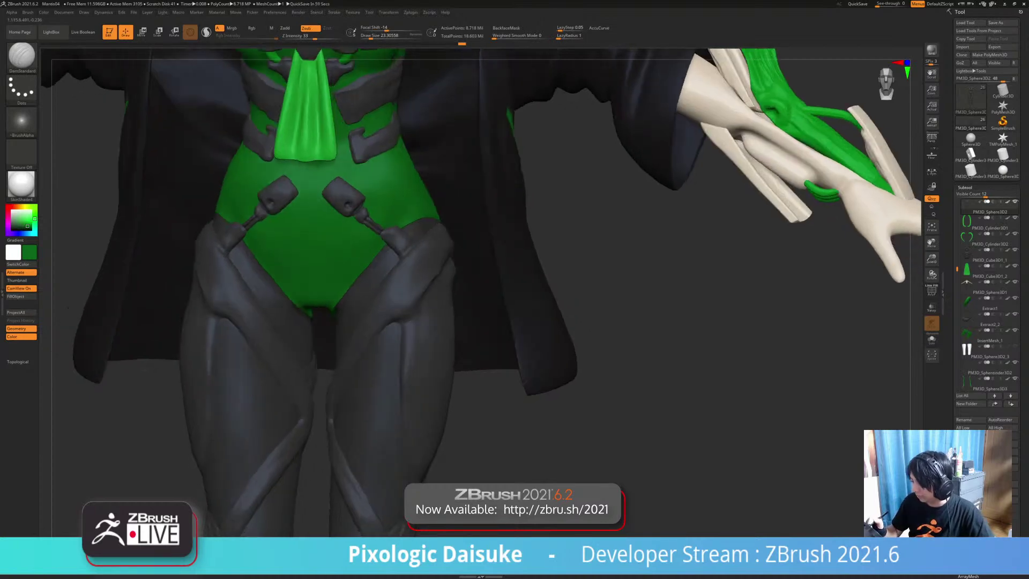
key("b")
key("m")
key("b")
right_click_drag(386, 229, 385, 251, "ctrl")
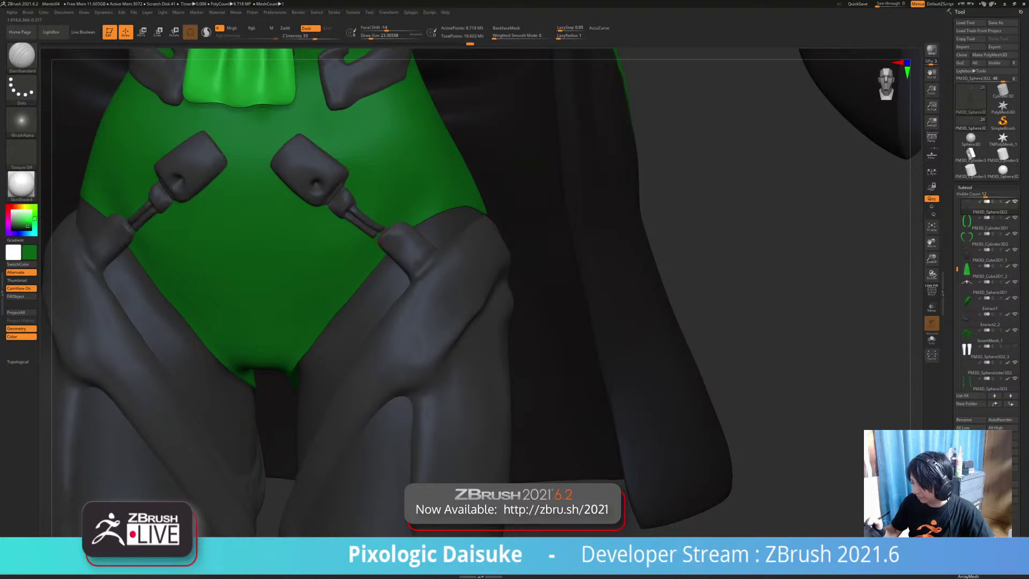
key("shift")
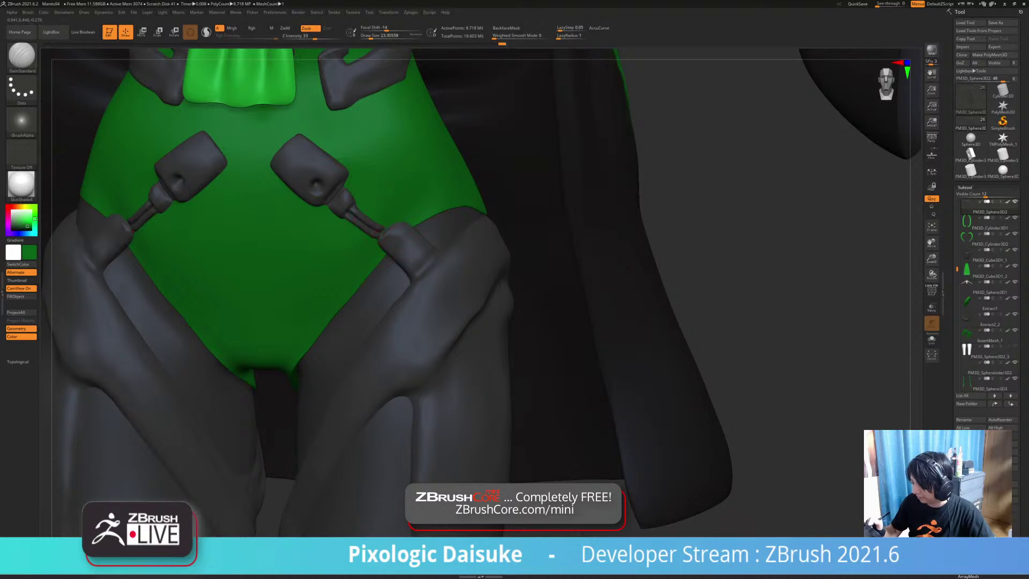
key("b")
key("m")
key("b")
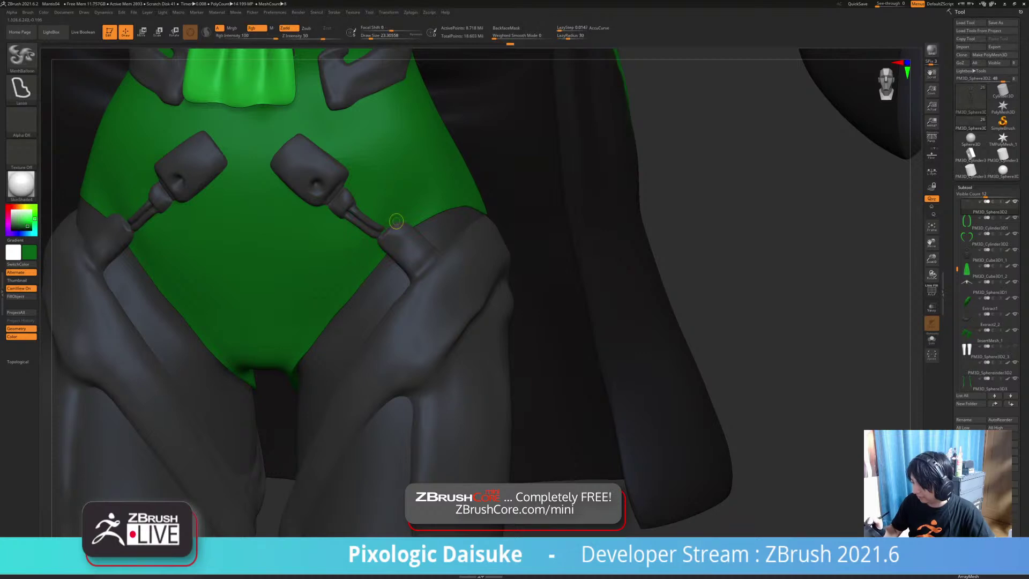
key("ctrl+z")
Step: Sharpen the edges of the thigh socket that holds the hip connector's rod, using DamStandard and smoothing
right_click_drag(384, 234, 441, 314, "ctrl")
left_click_drag(441, 314, 418, 310)
mouse_move(410, 310)
right_mouse_down()
mouse_move(444, 316)
mouse_move(413, 317)
right_mouse_up()
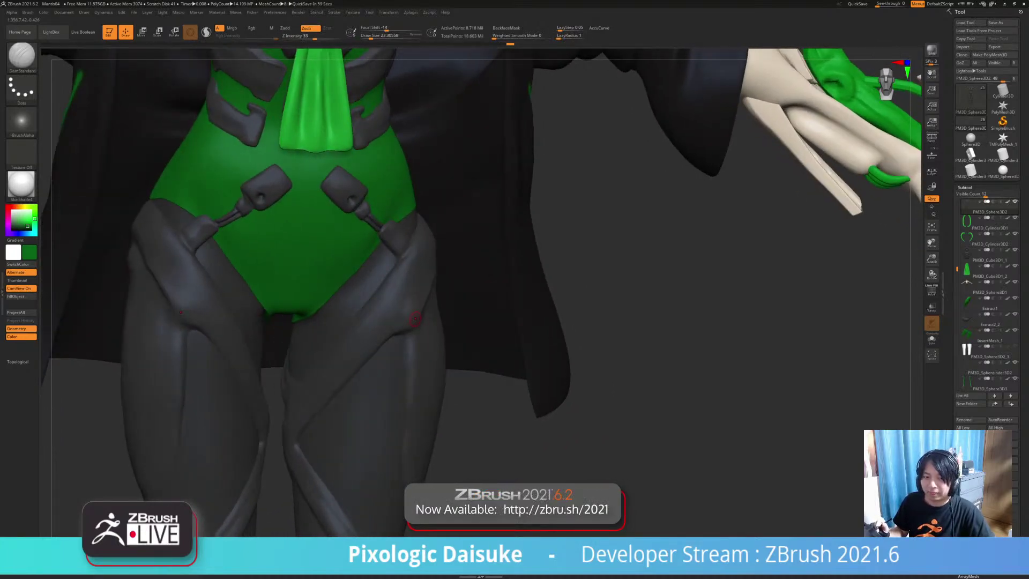
right_click_drag(409, 306, 390, 312)
key("ctrl")
mouse_move(397, 237)
right_mouse_down("ctrl")
mouse_move(399, 271)
mouse_move(378, 199)
mouse_move(384, 239)
right_mouse_up("ctrl")
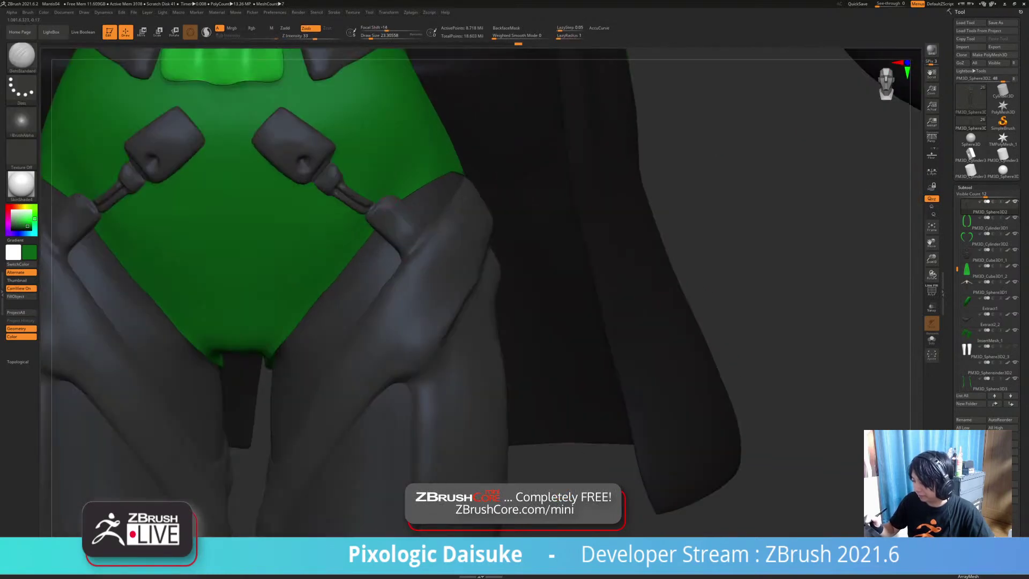
key("shift")
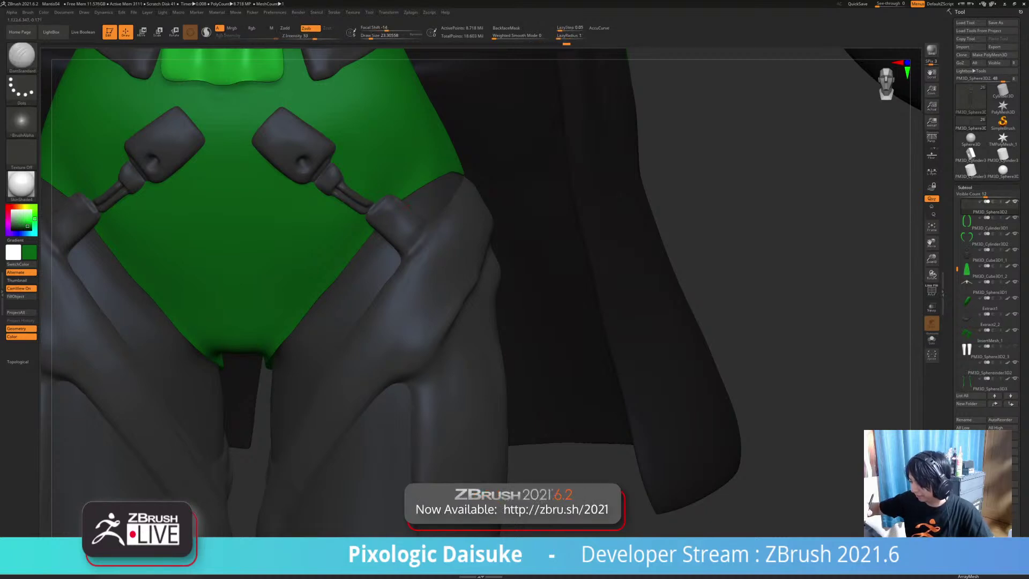
key("shift")
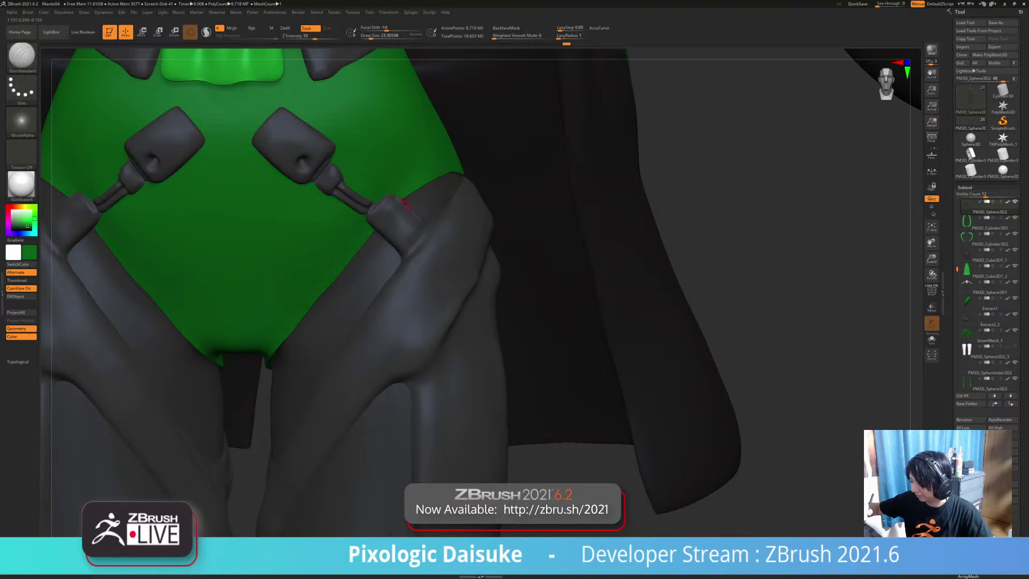
key("shift")
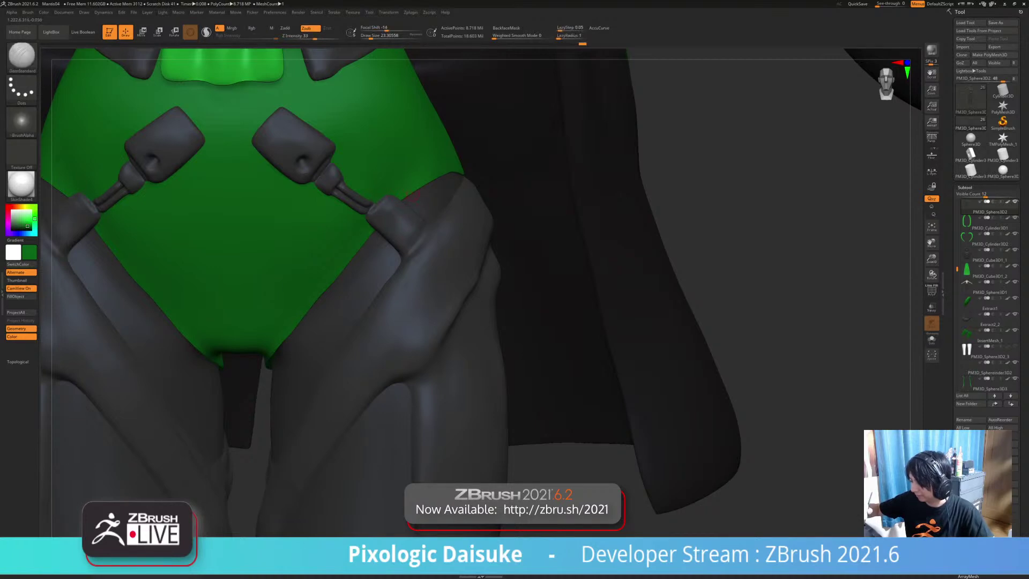
key("shift")
right_click_drag(412, 211, 386, 258, "alt")
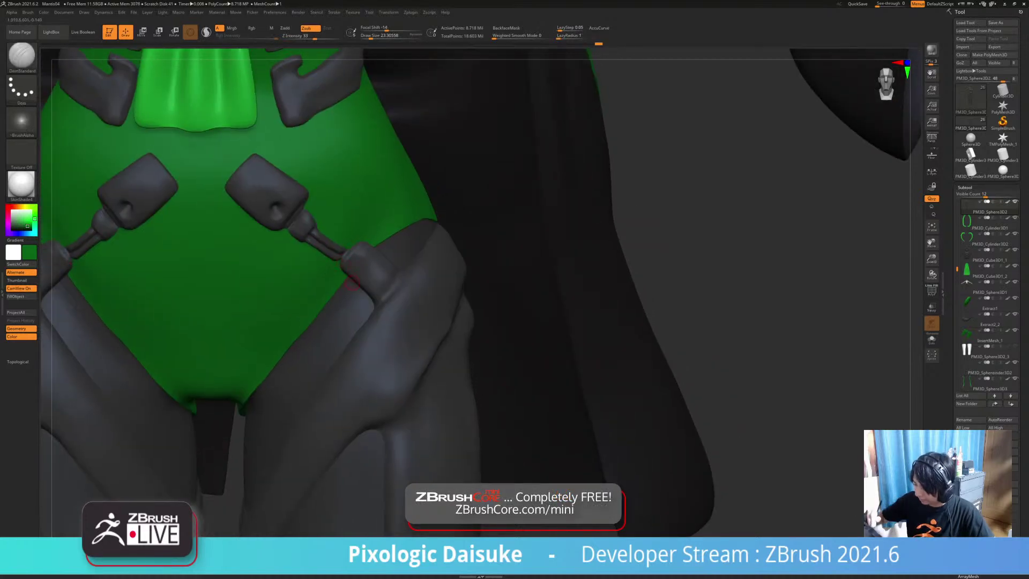
Step: Deepen the crease where the rod enters the thigh socket with DamStandard and check the joint from angled and front views
mouse_move(348, 274)
right_mouse_down("ctrl")
mouse_move(343, 199)
mouse_move(289, 189)
mouse_move(350, 193)
mouse_move(330, 192)
mouse_move(358, 343)
mouse_move(342, 261)
right_mouse_up("ctrl")
mouse_move(351, 255)
left_mouse_down()
mouse_move(343, 263)
mouse_move(354, 251)
left_mouse_up()
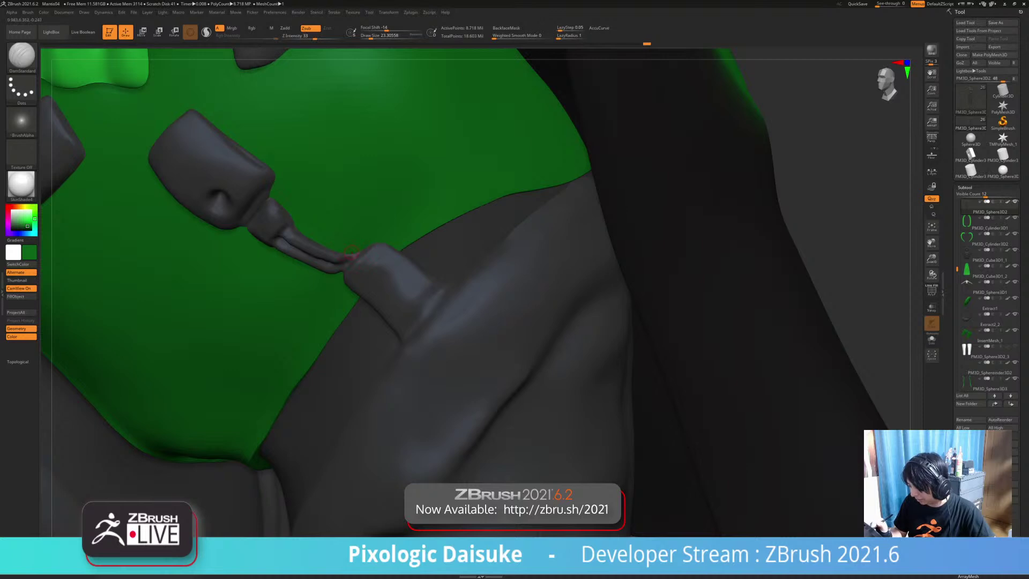
right_click_drag(339, 261, 355, 195, "ctrl")
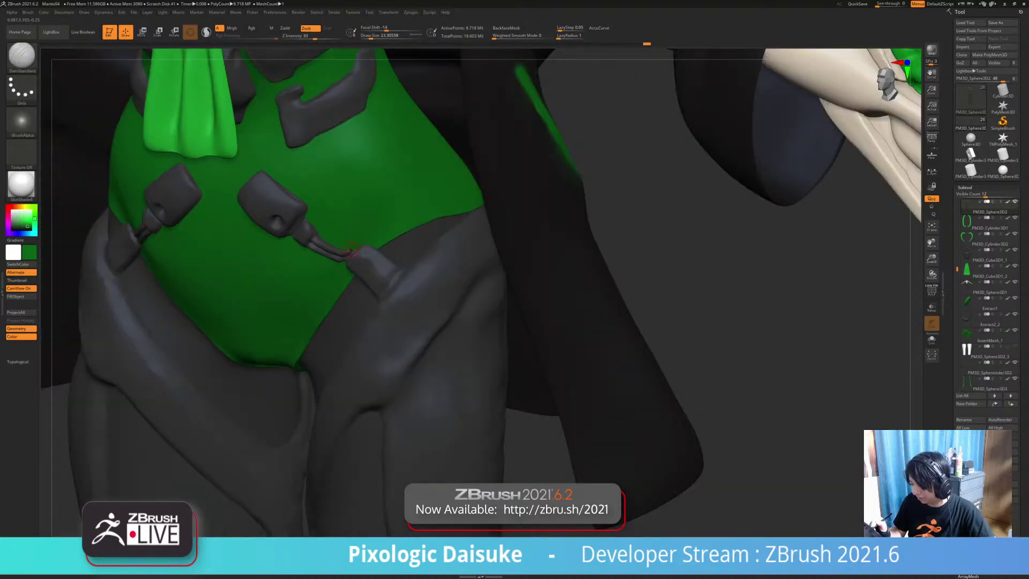
mouse_move(351, 250)
right_mouse_down()
mouse_move(220, 149)
mouse_move(242, 105)
right_mouse_up()
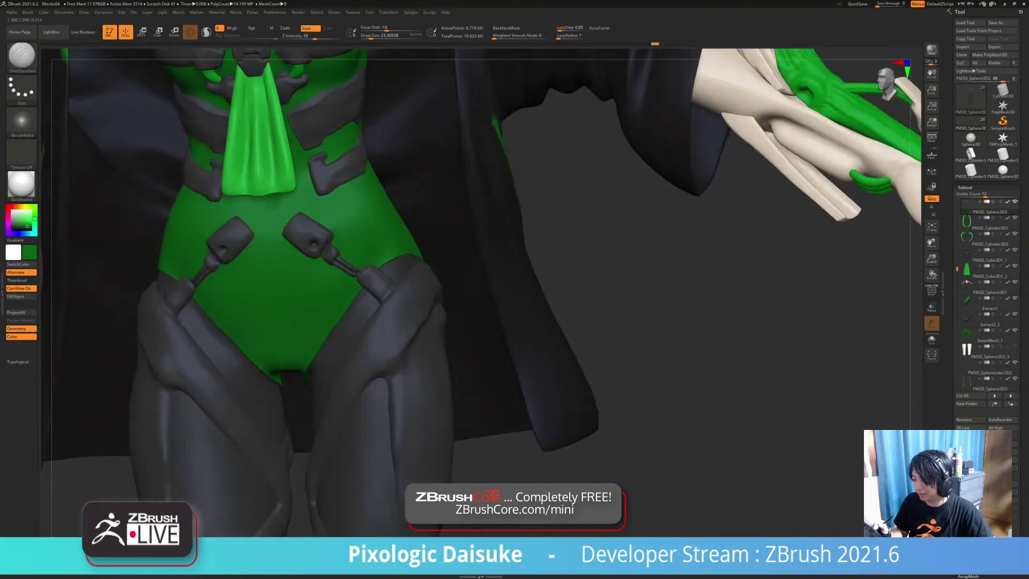
right_click_drag(384, 328, 394, 340, "shift")
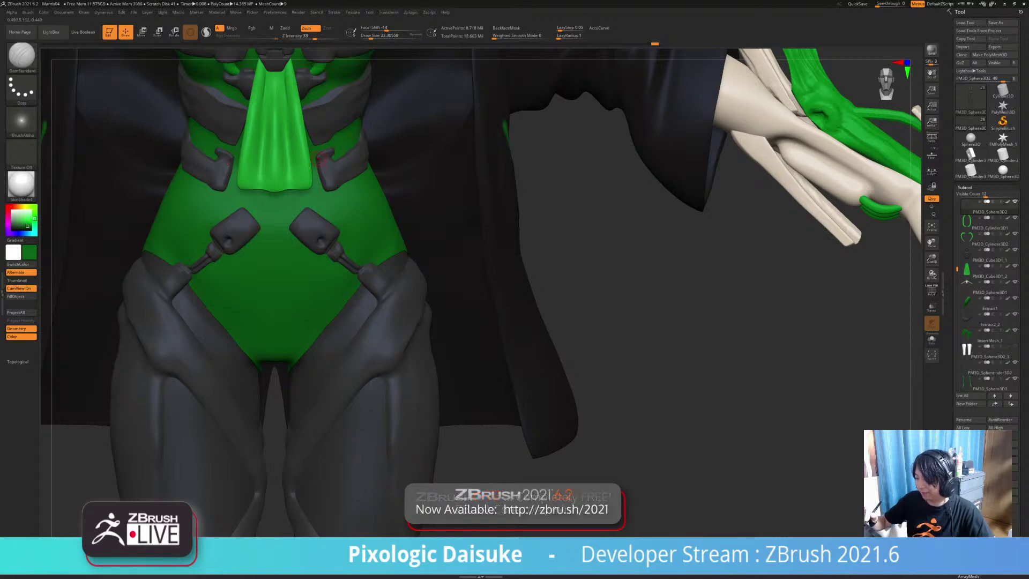
Step: Flatten and smooth the lower tip of the hooked waist plate beside the green sash with the TrimDynamic brush
key("shift")
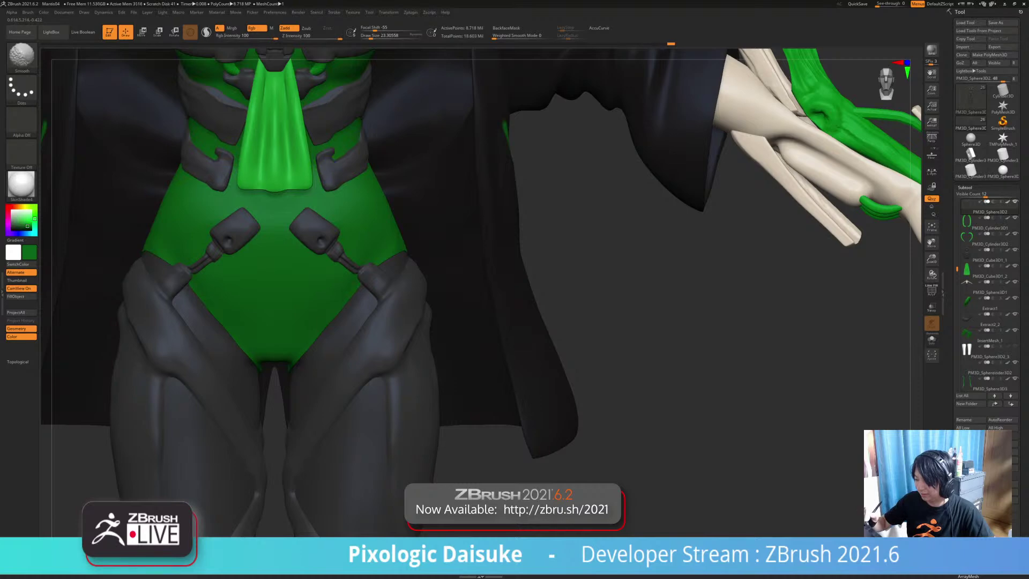
key("b")
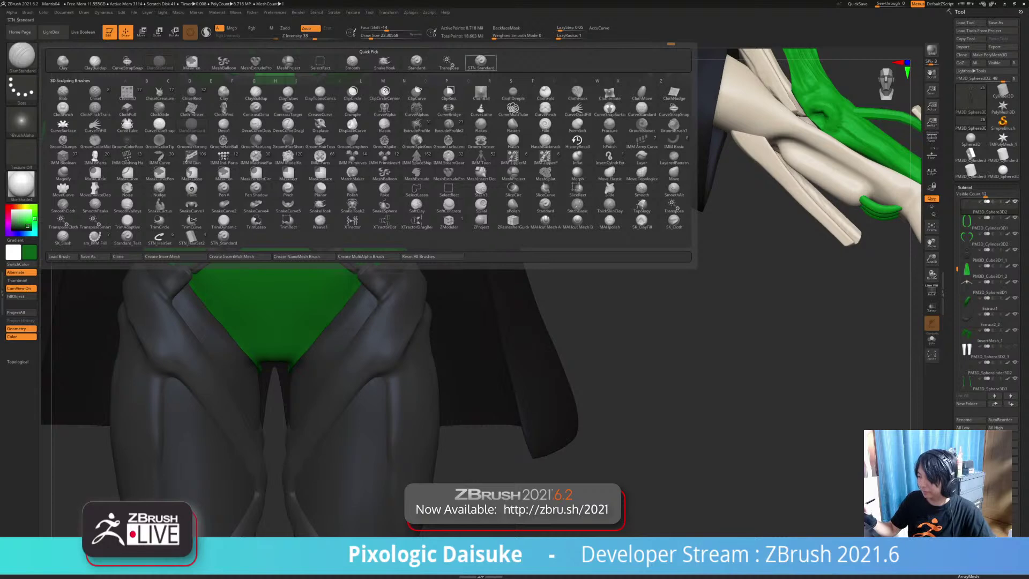
key("t")
key("d")
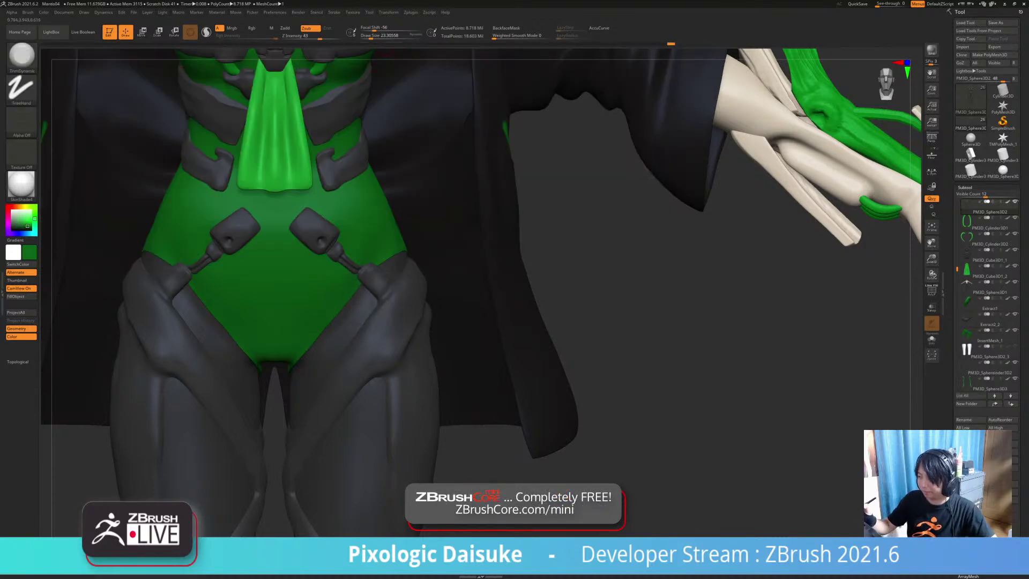
mouse_move(332, 177)
right_mouse_down("ctrl")
mouse_move(331, 197)
mouse_move(315, 193)
right_mouse_up("ctrl")
left_click_drag(327, 189, 331, 197)
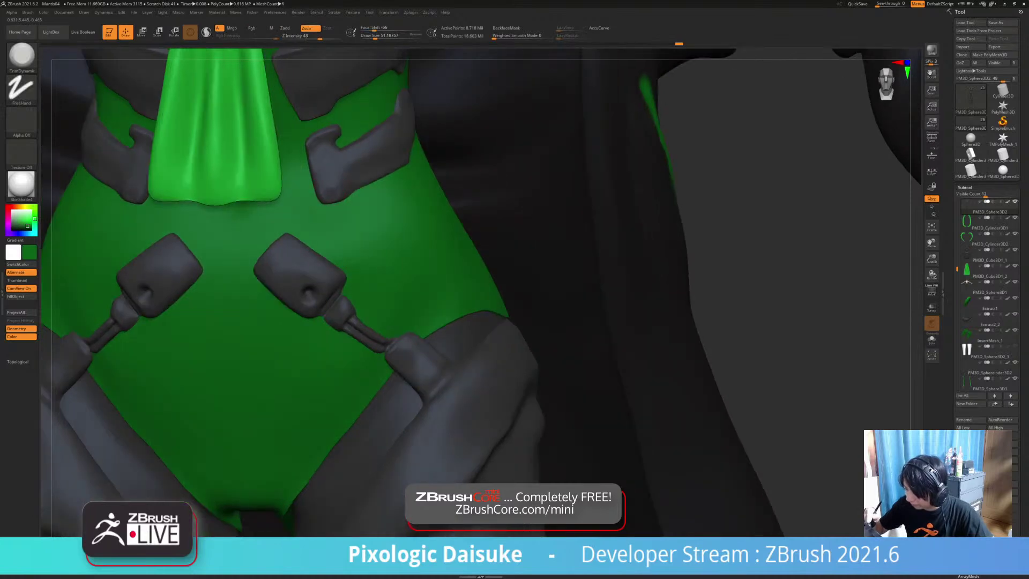
right_click_drag(331, 187, 332, 194)
left_click_drag(330, 188, 336, 193)
key("shift")
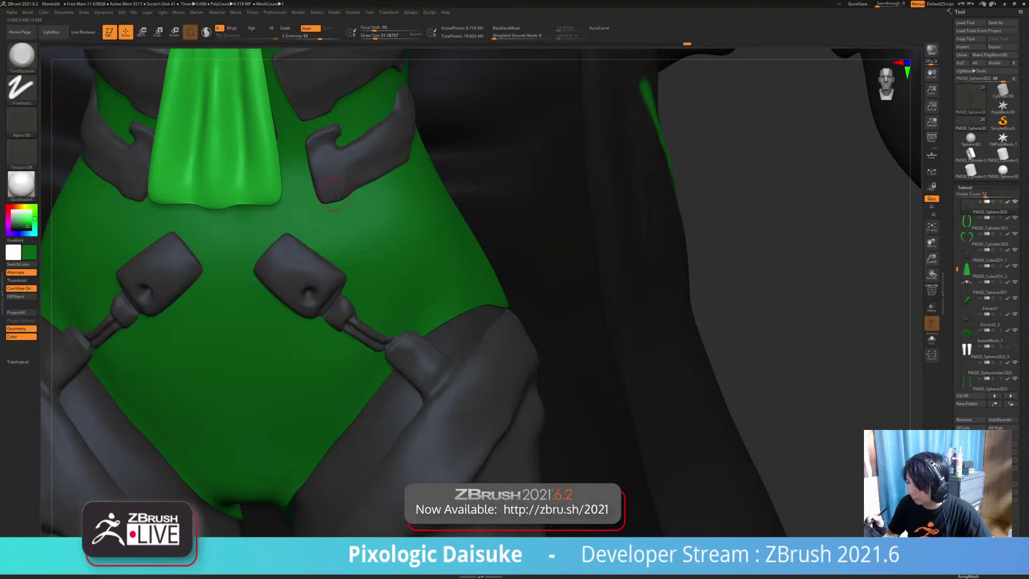
Step: Examine the hooked waist plates and hip connectors from the front, against the whole torso and thighs
key("ctrl+shift")
key("ctrl")
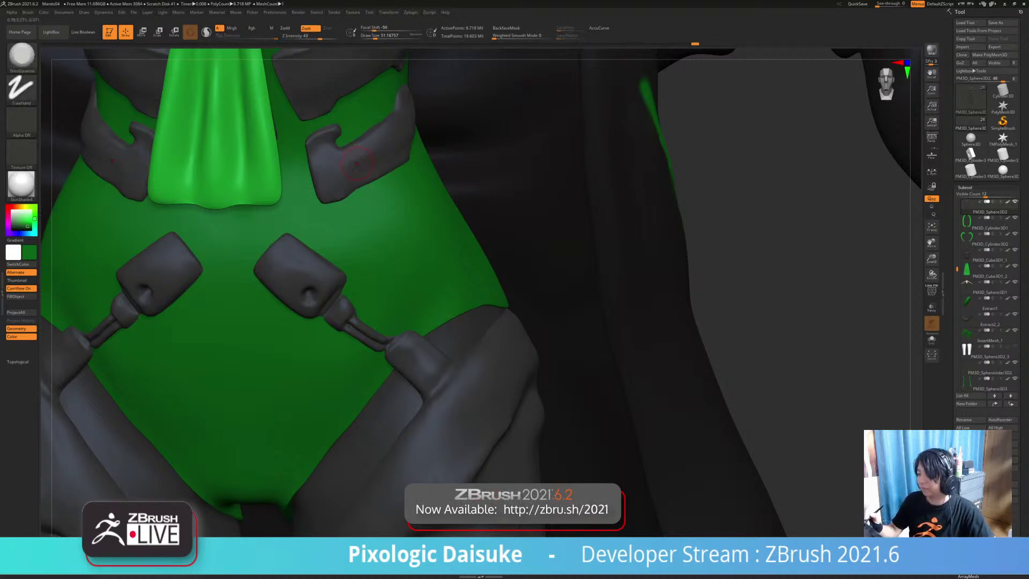
right_click_drag(352, 186, 348, 147, "ctrl")
key("shift")
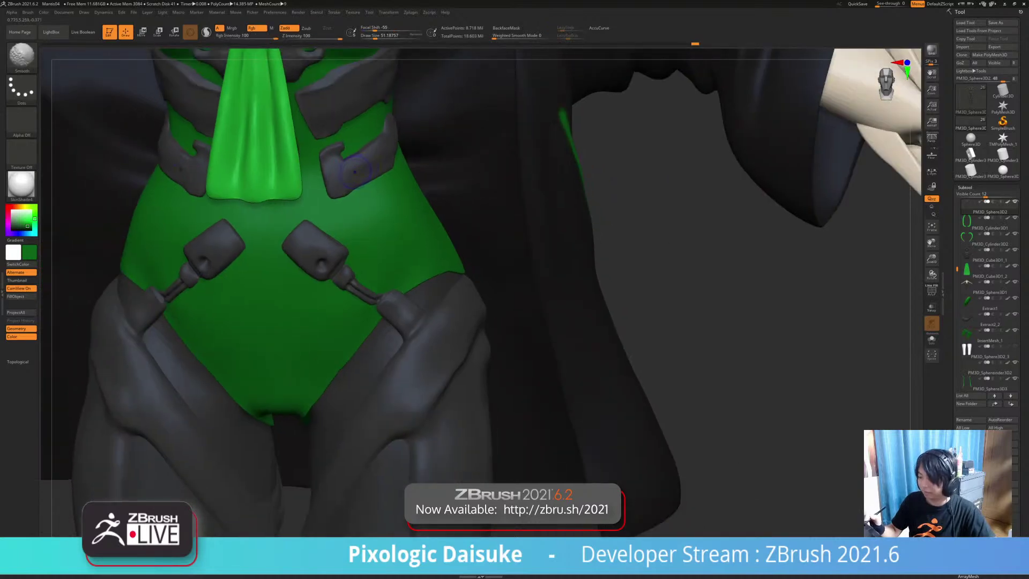
right_click_drag(362, 351, 365, 319, "ctrl")
mouse_move(371, 367)
right_mouse_down("shift")
mouse_move(380, 369)
mouse_move(361, 372)
mouse_move(376, 372)
right_mouse_up("shift")
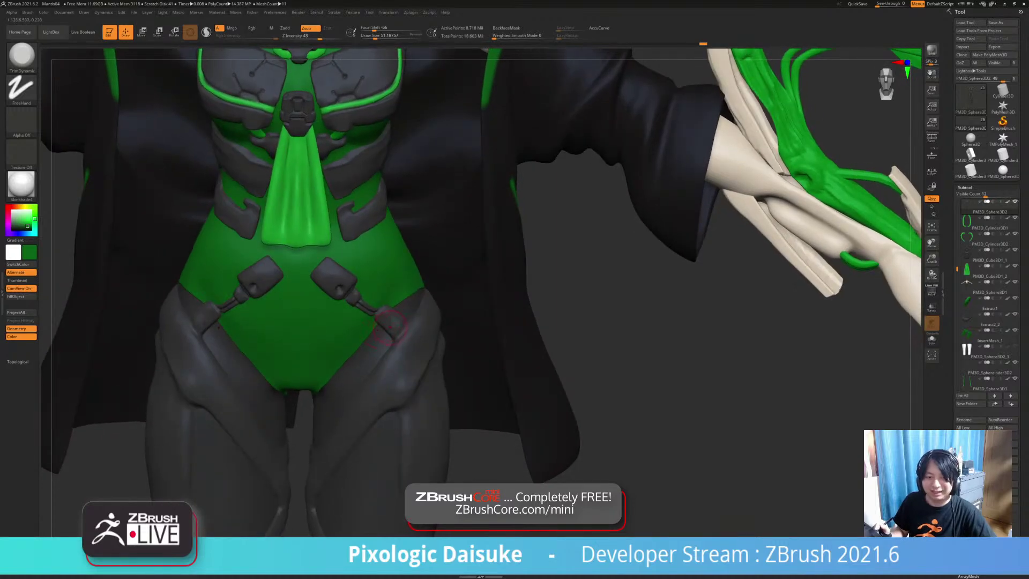
Step: Flatten and smooth the front face and lower edge of the hooked waist plate from an angled view, using TrimDynamic
mouse_move(367, 235)
right_mouse_down()
mouse_move(300, 231)
mouse_move(302, 287)
mouse_move(300, 230)
right_mouse_up()
right_click_drag(300, 230, 300, 278, "alt")
key("b")
key("m")
key("b")
right_click_drag(260, 337, 261, 367, "ctrl")
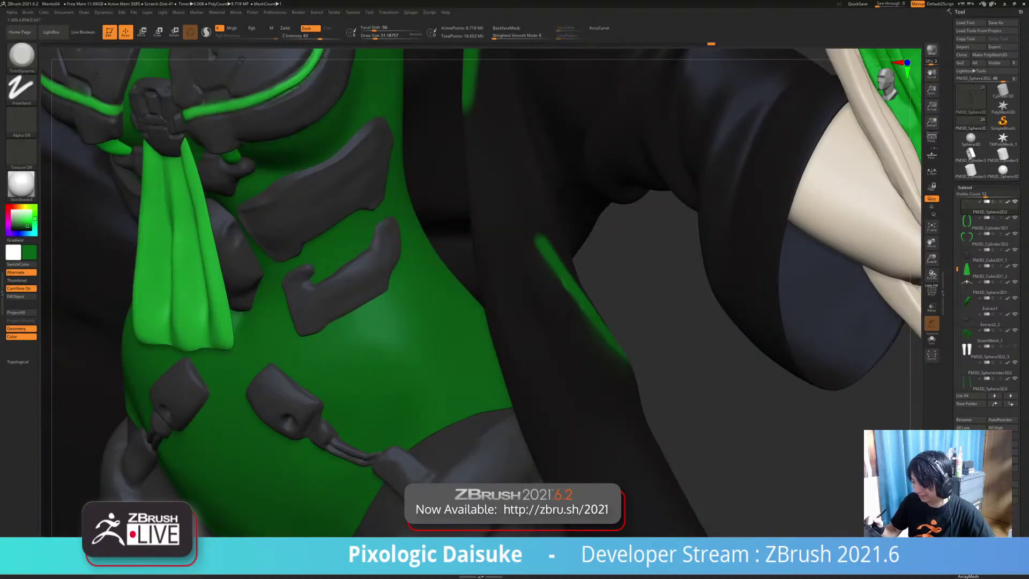
key("shift")
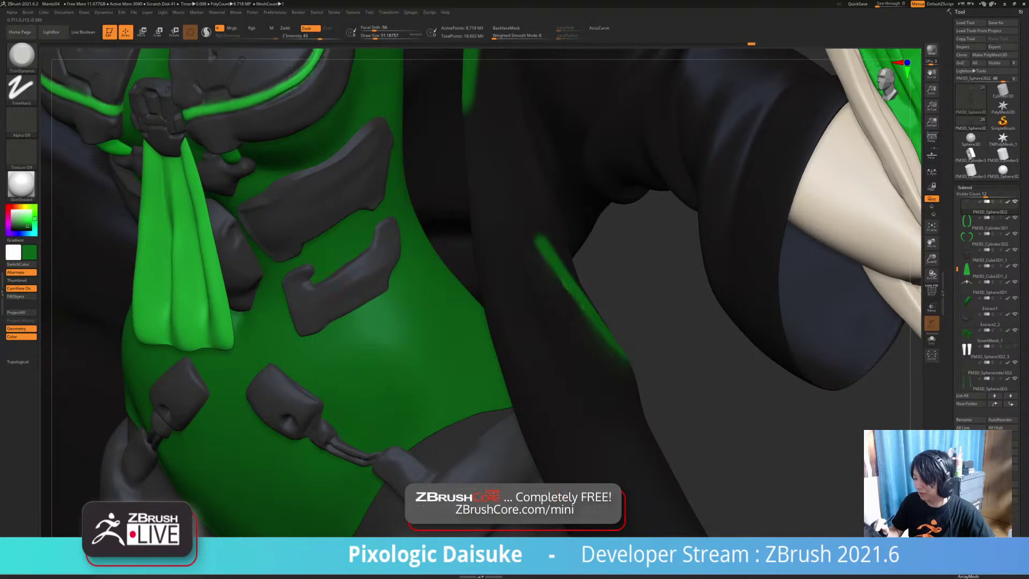
key("shift")
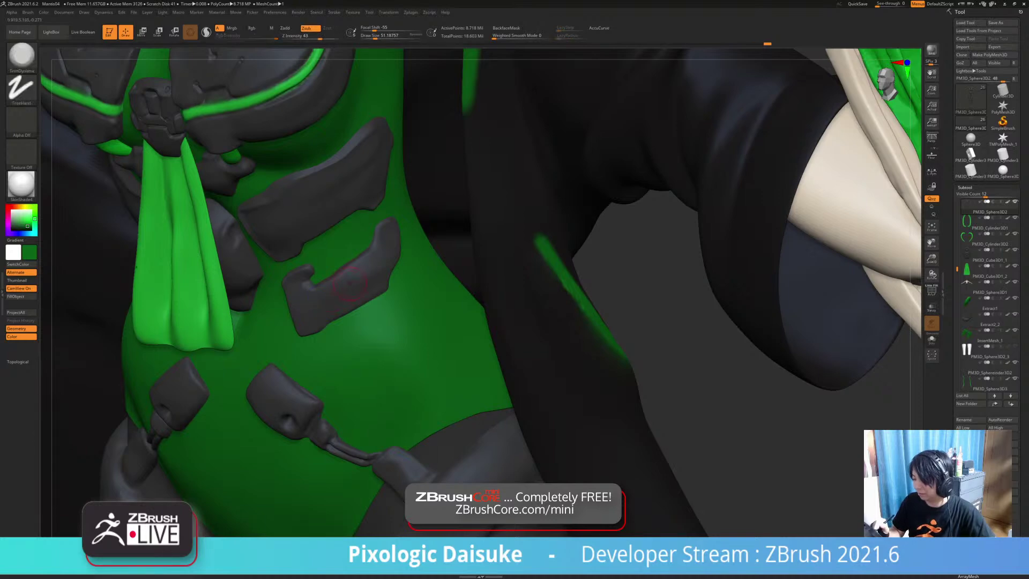
key("ctrl+shift")
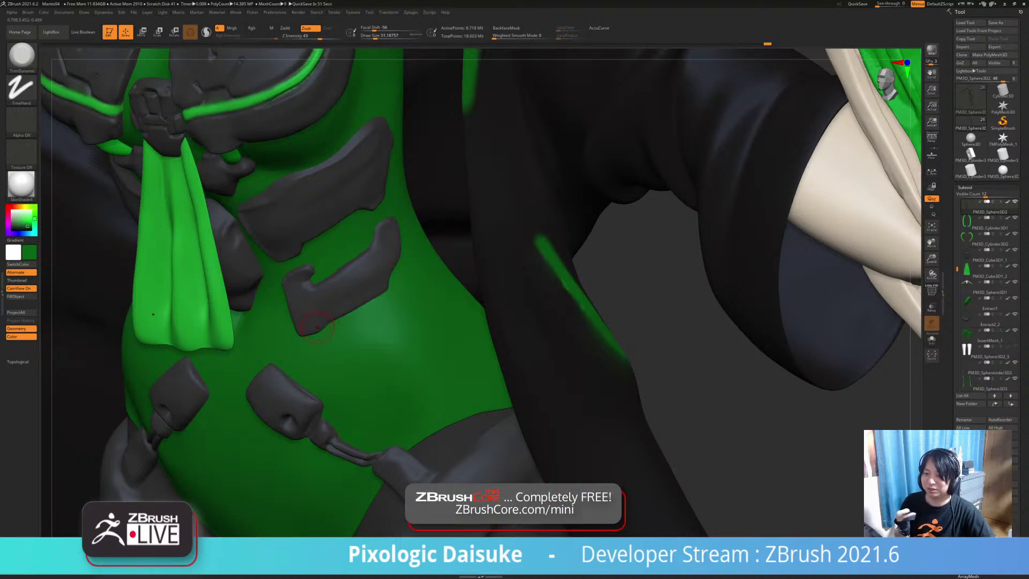
Step: Refine and smooth the hooked inner edge of the lower waist armour plate with TrimDynamic and Smooth
key("shift")
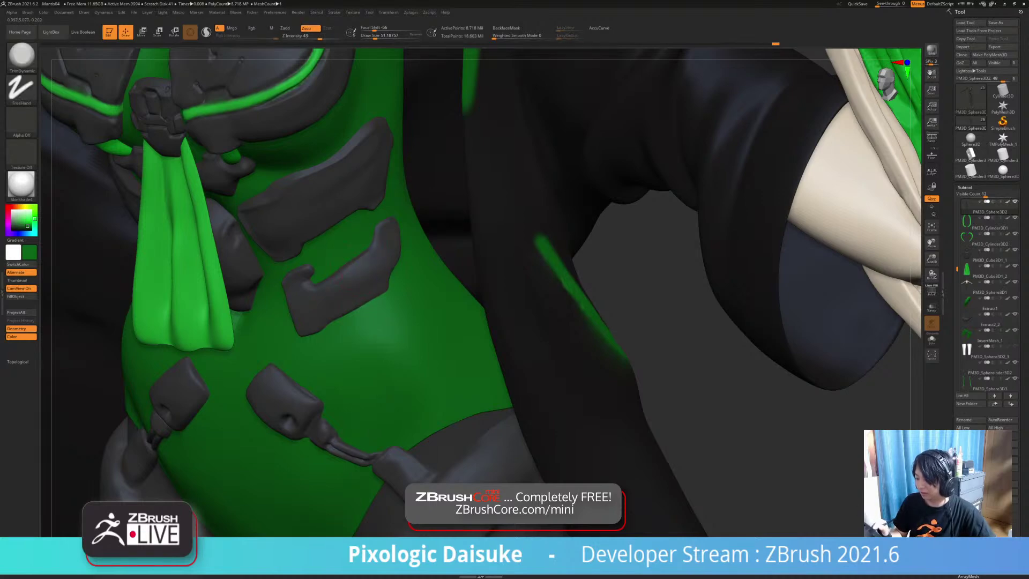
key("shift")
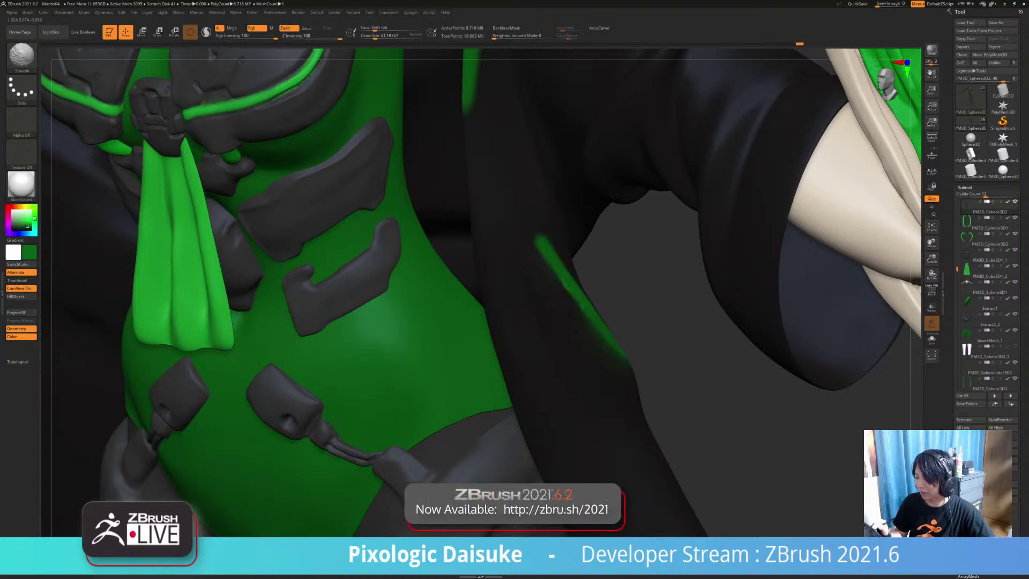
key("alt")
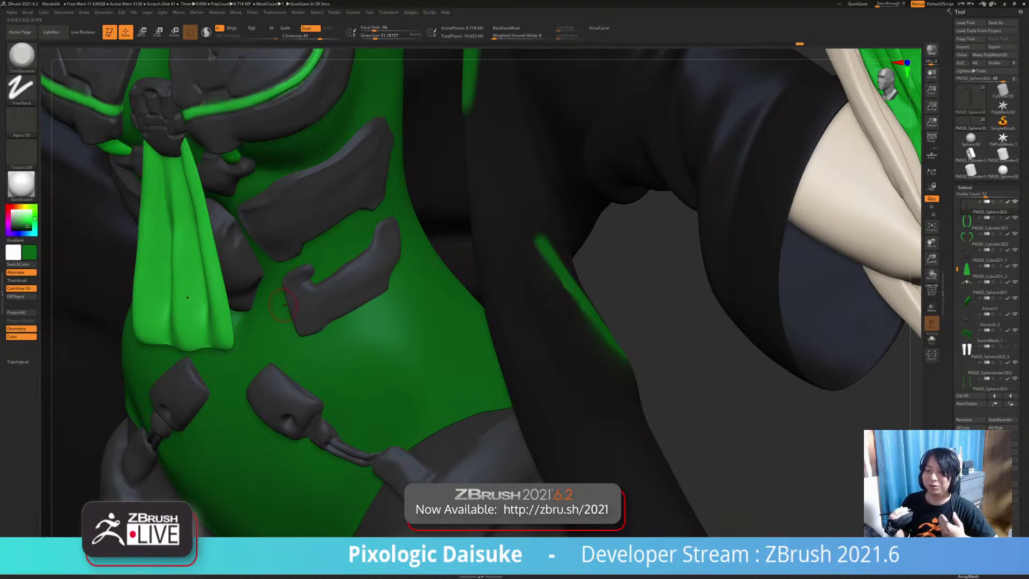
right_click_drag(284, 304, 366, 152)
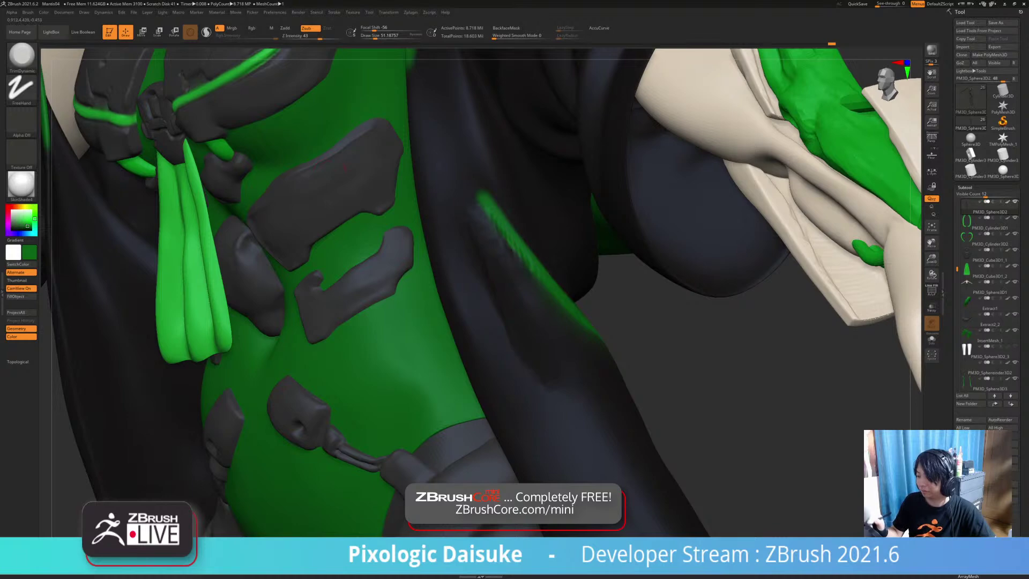
key("shift")
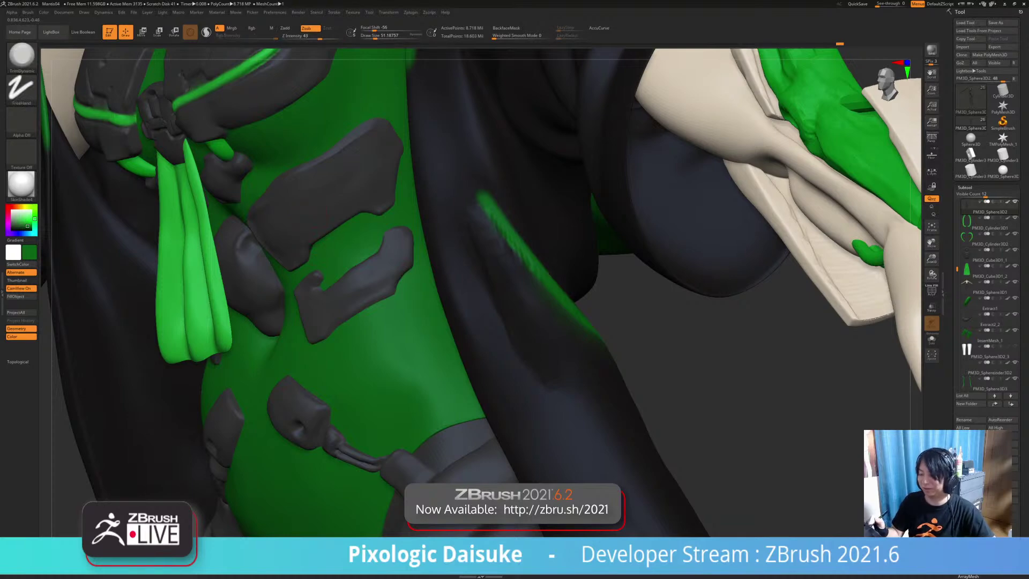
right_click_drag(171, 348, 234, 352)
key("shift")
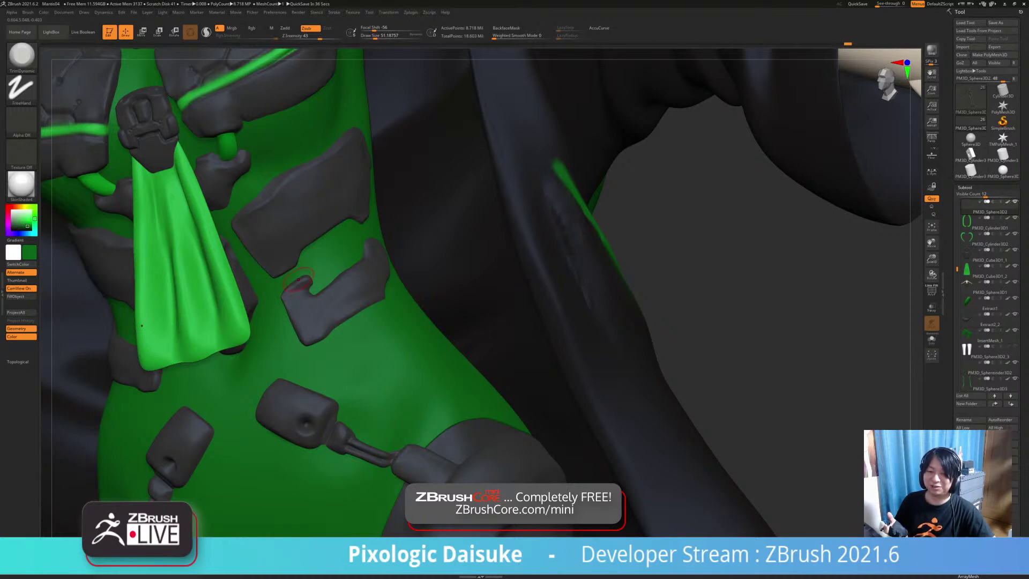
left_click_drag(750, 322, 659, 321)
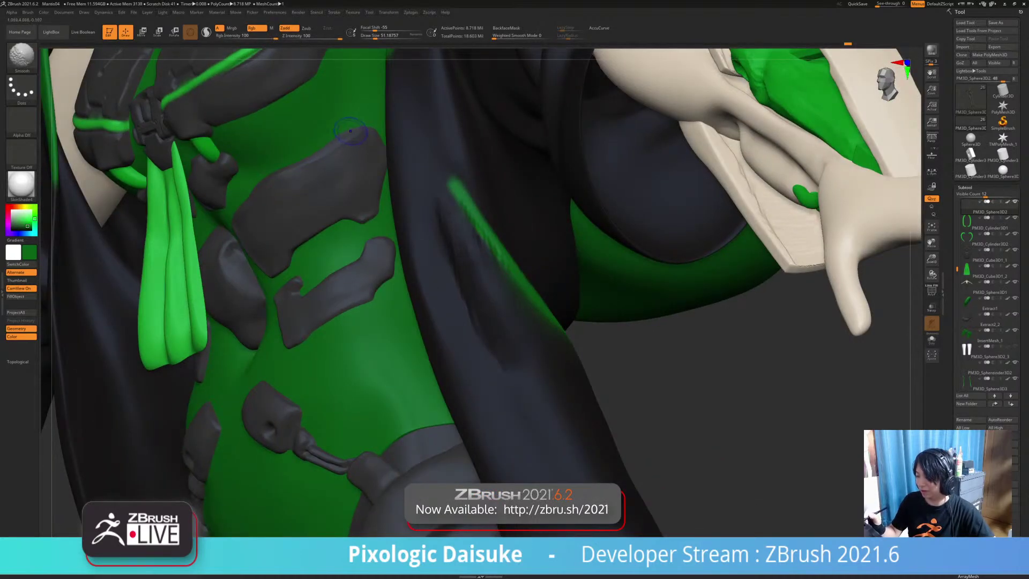
Step: Reshape the upper edge and outer corner of the upper waist plate with SnakeHook, smoothing between strokes
key("b")
key("s")
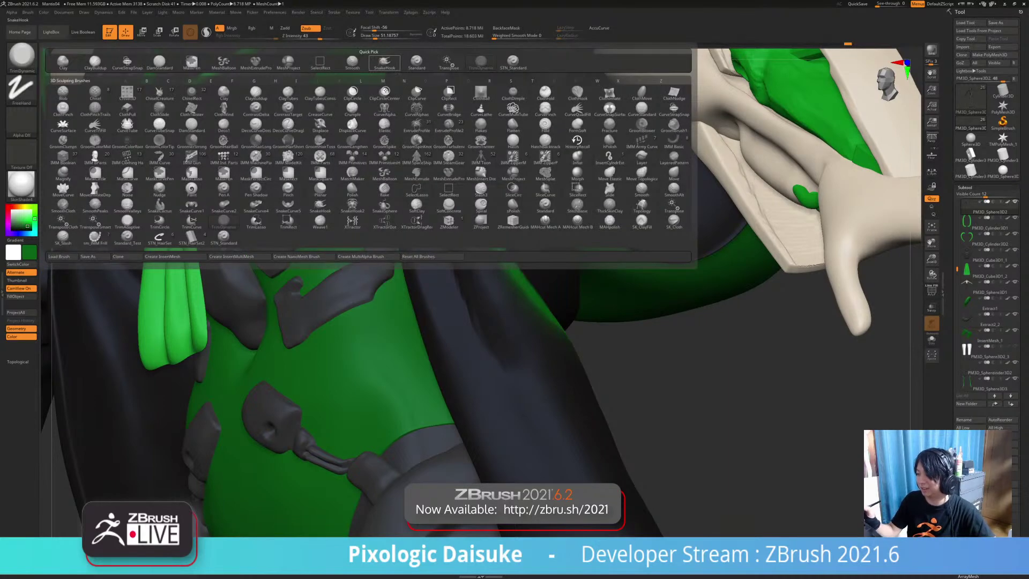
key("h")
left_click_drag(364, 127, 316, 152)
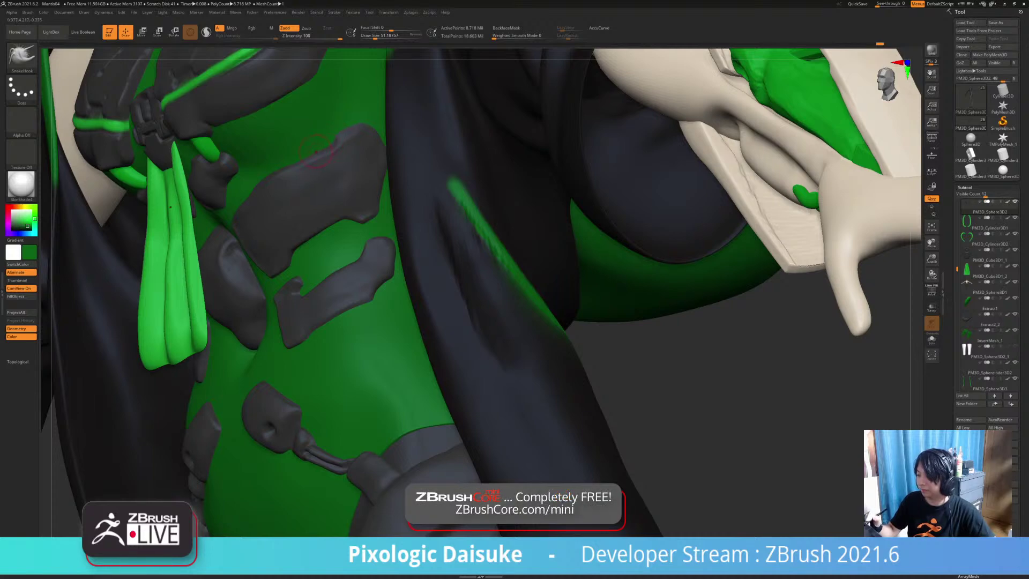
key("shift")
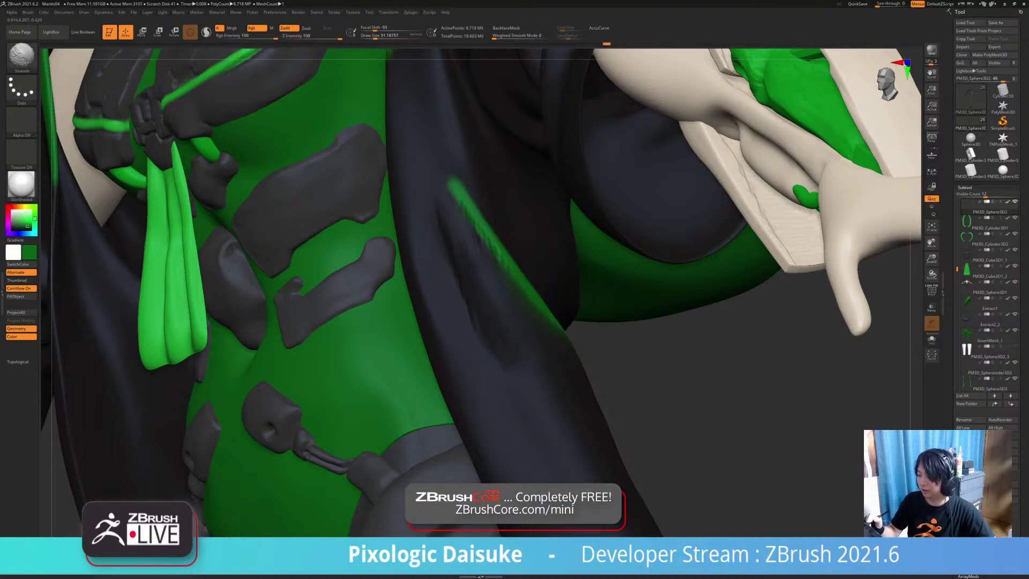
left_click_drag(343, 170, 349, 176)
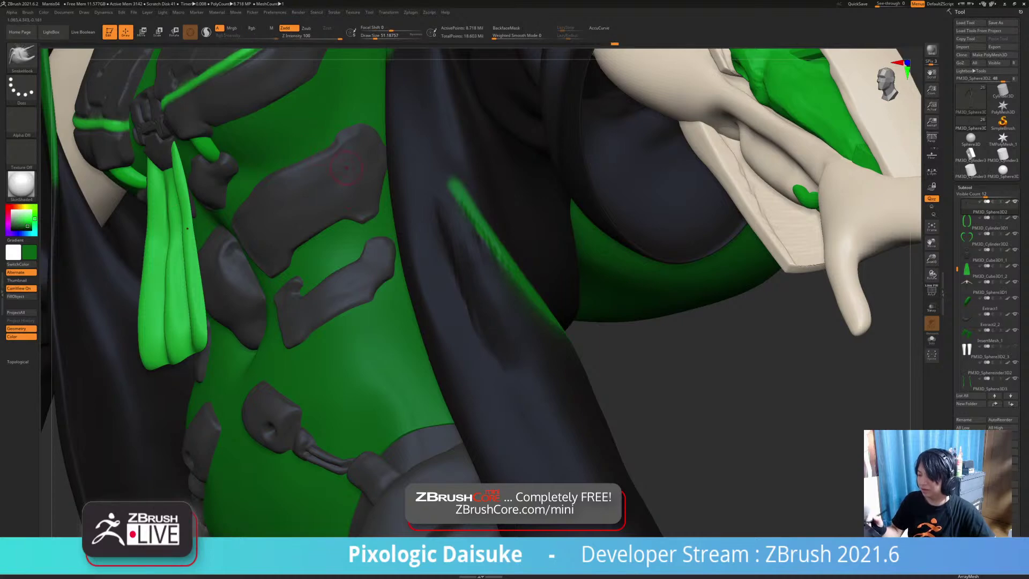
key("shift")
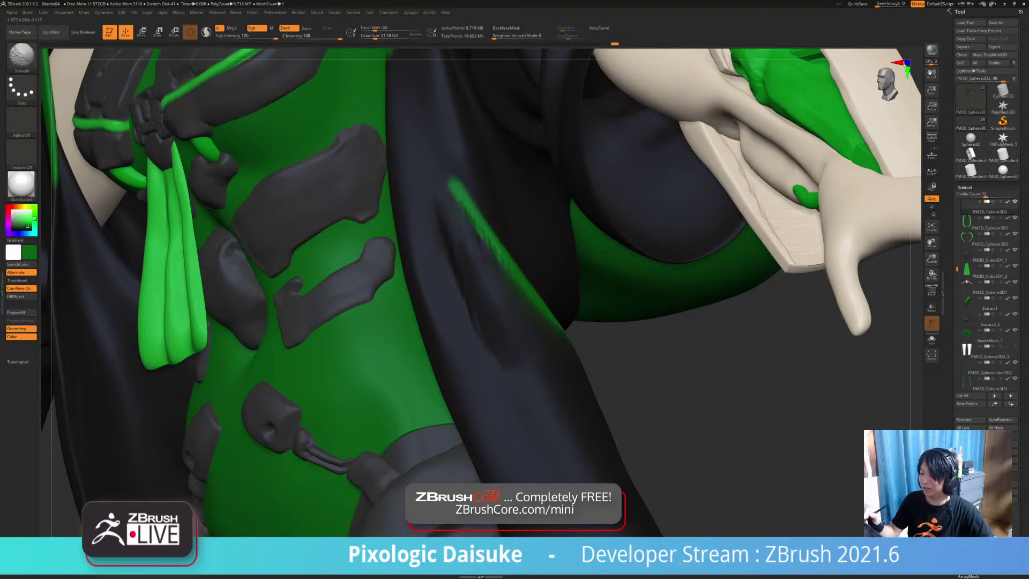
left_click_drag(338, 148, 367, 149)
Step: Try to pull the chest plate's outer upper corner near the armpit with SnakeHook at a draw size of about 100
mouse_move(365, 155)
right_mouse_down("ctrl")
mouse_move(357, 80)
mouse_move(416, 72)
right_mouse_up("ctrl")
right_click_drag(367, 310, 343, 313)
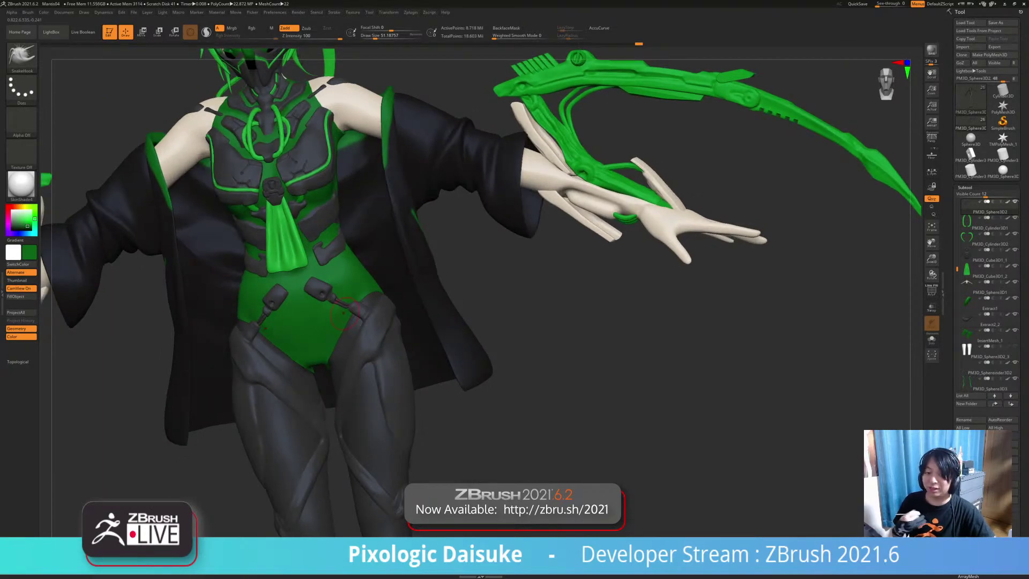
mouse_move(545, 401)
right_mouse_down()
mouse_move(472, 396)
mouse_move(490, 396)
mouse_move(362, 279)
right_mouse_up()
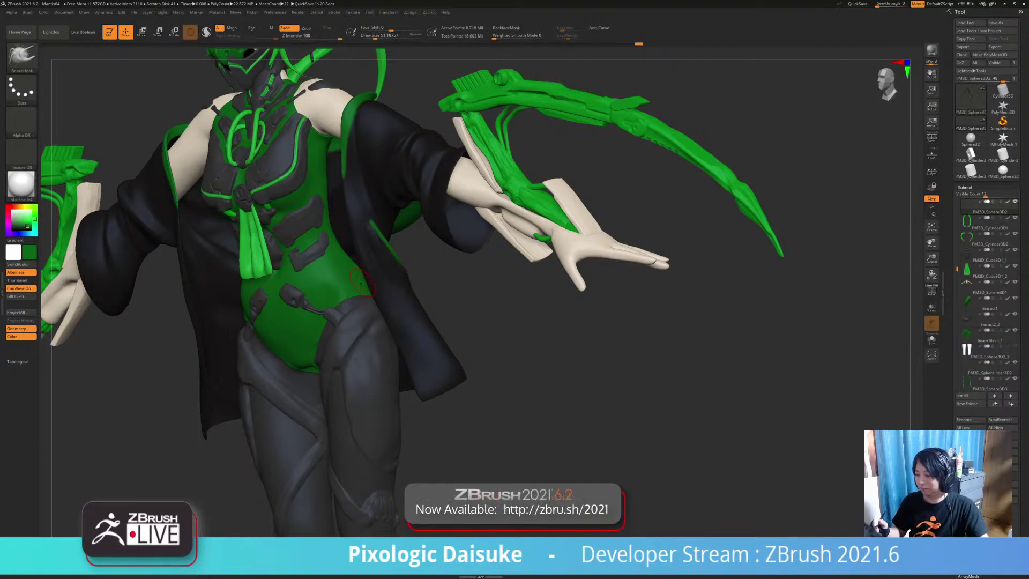
right_click_drag(405, 343, 498, 341)
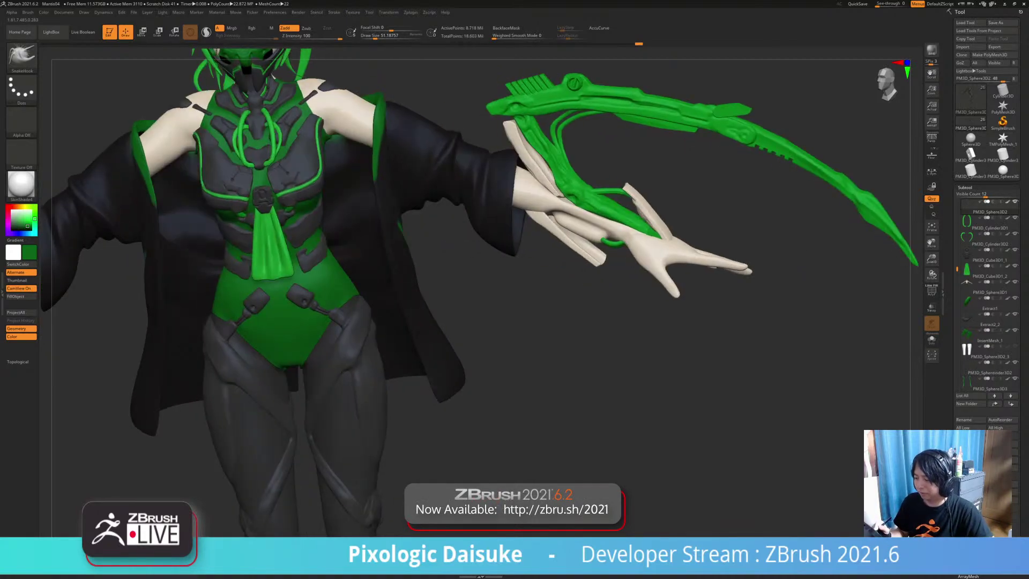
right_click_drag(396, 347, 409, 351, "shift")
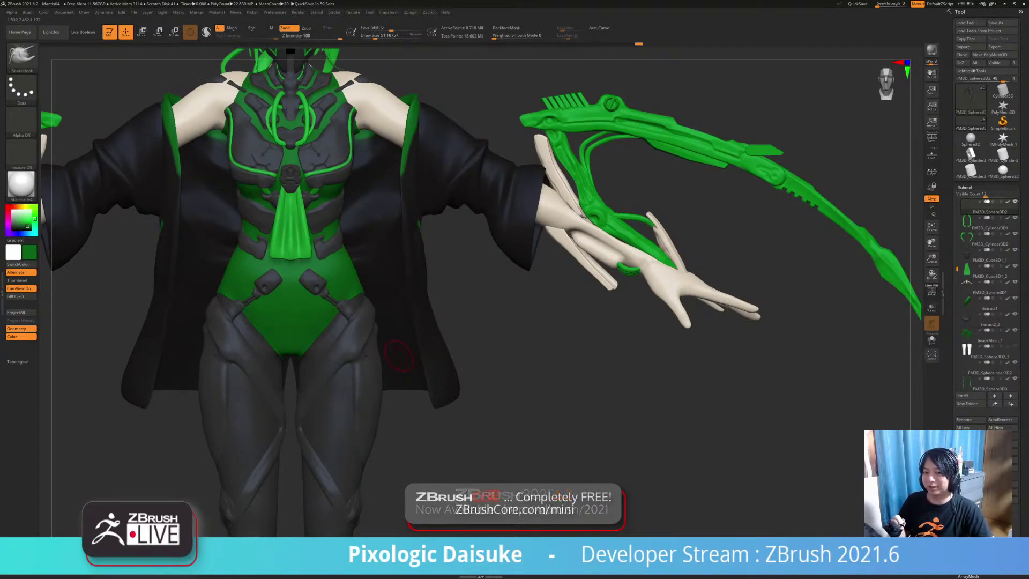
right_click_drag(348, 100, 355, 110, "ctrl")
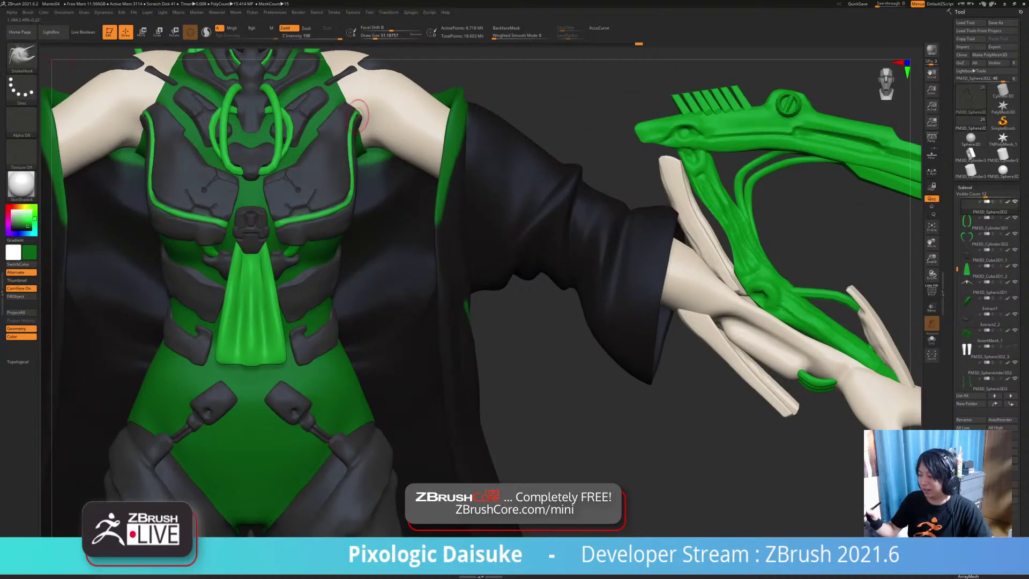
left_click(380, 36)
right_click_drag(366, 122, 328, 119)
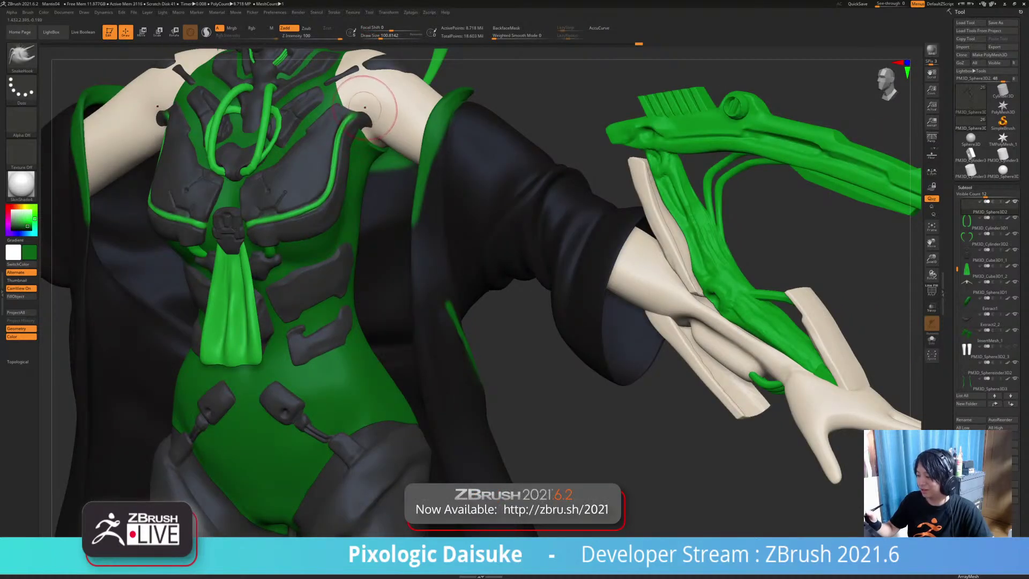
key("ctrl")
Step: Carve the chest plate's outer upper corner near the armpit with DamStandard and set the draw size to about 41
key("b")
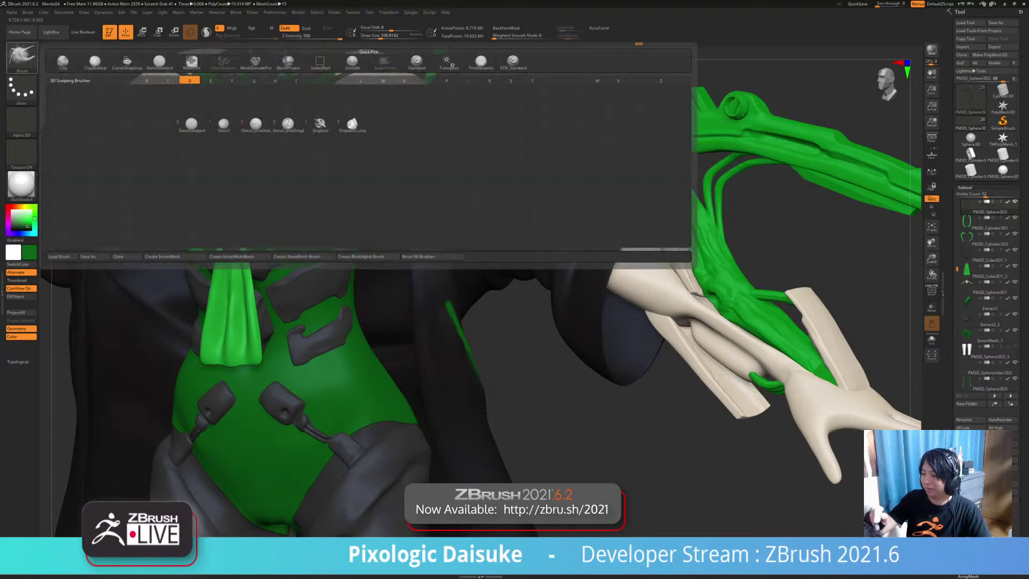
key("d")
key("s")
mouse_move(363, 118)
left_mouse_down()
mouse_move(347, 96)
mouse_move(354, 110)
left_mouse_up()
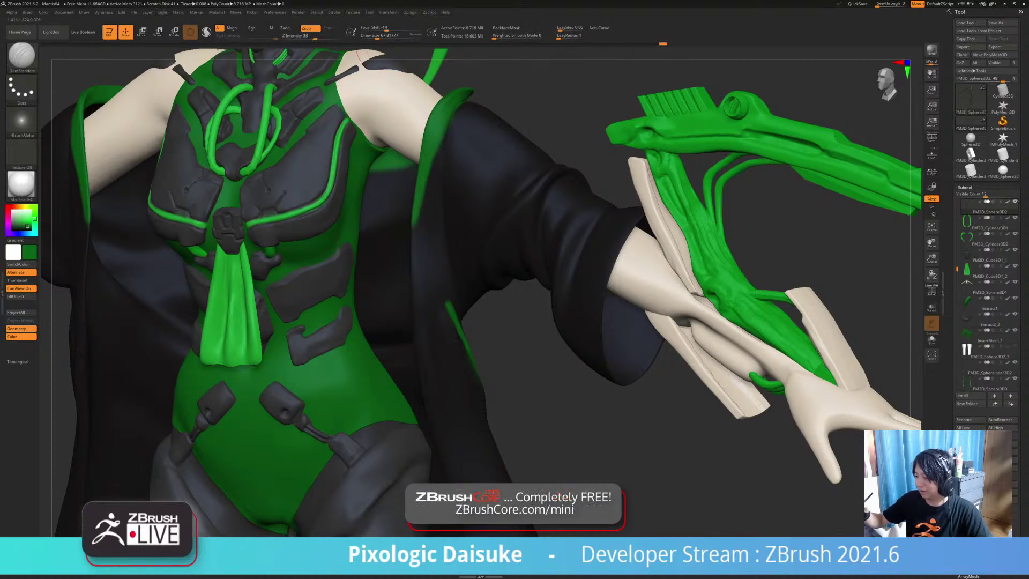
left_click(373, 36)
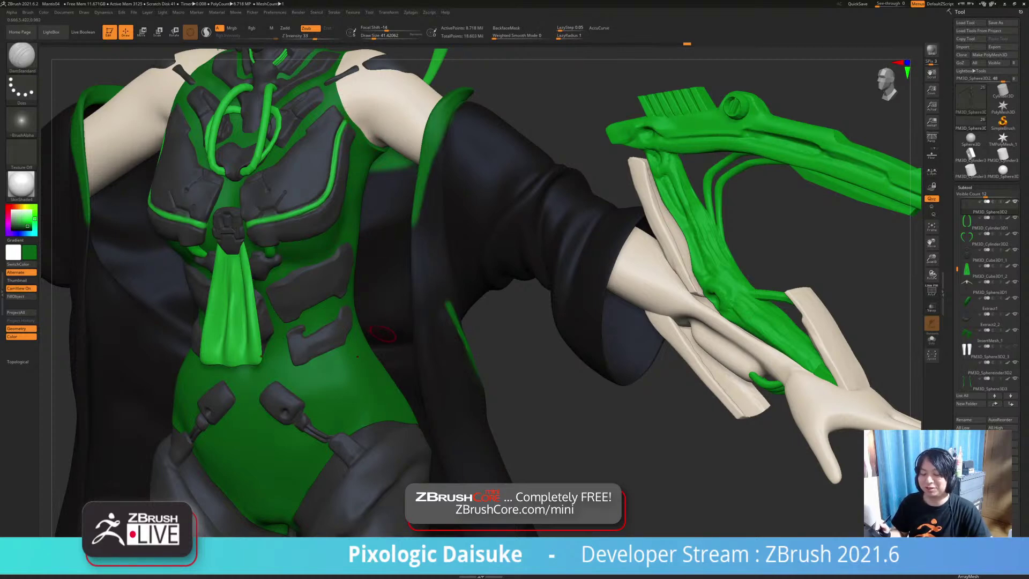
mouse_move(584, 418)
left_mouse_down()
mouse_move(662, 415)
mouse_move(645, 415)
left_mouse_up()
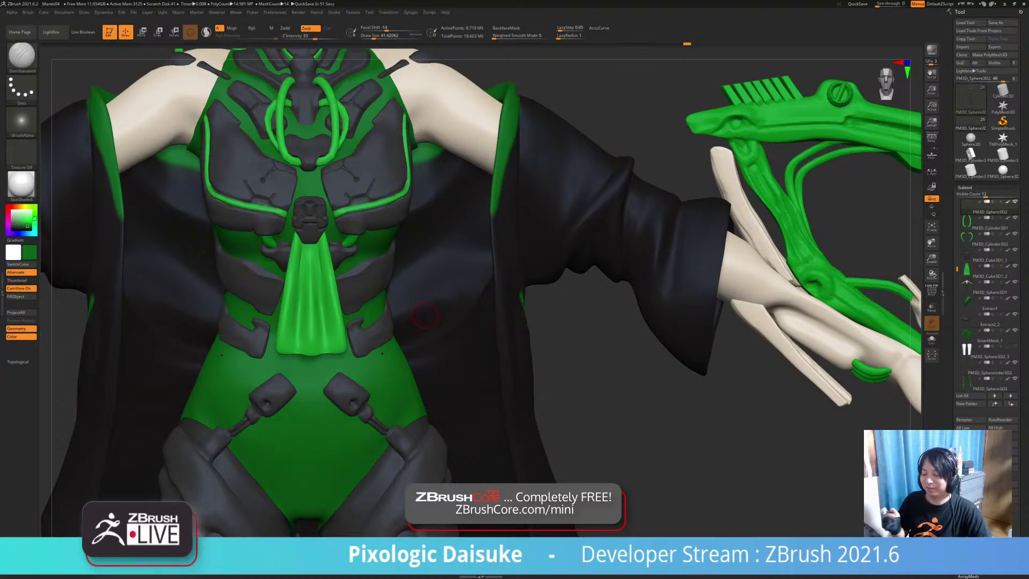
right_click_drag(425, 315, 412, 181)
key("b")
key("m")
key("b")
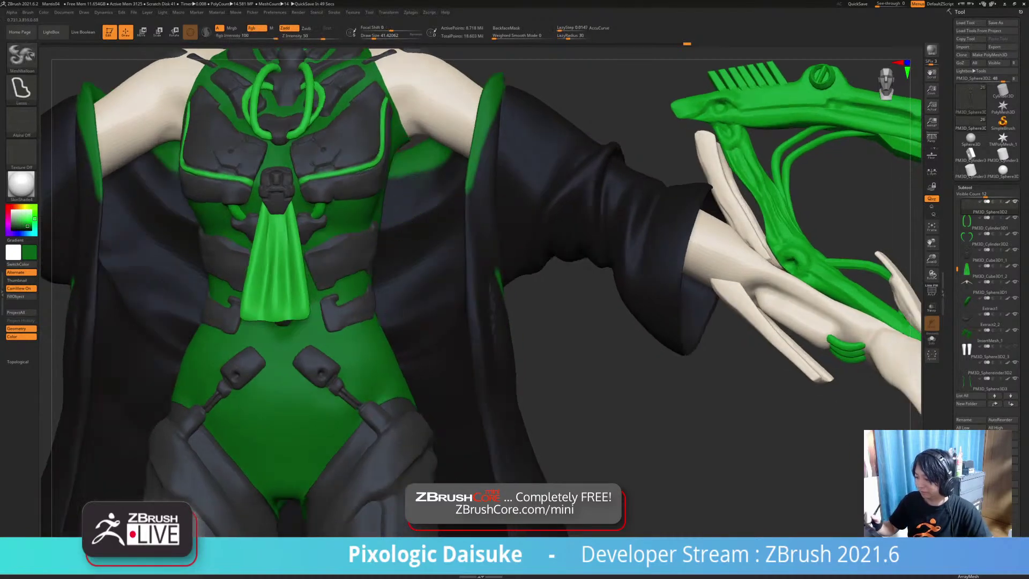
right_click_drag(386, 232, 292, 311)
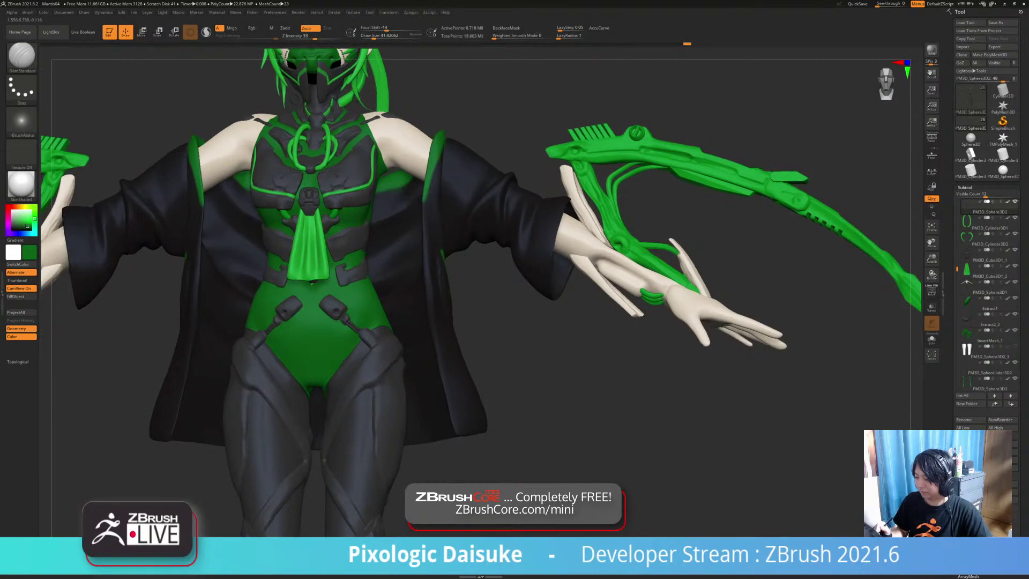
right_click_drag(482, 268, 440, 273)
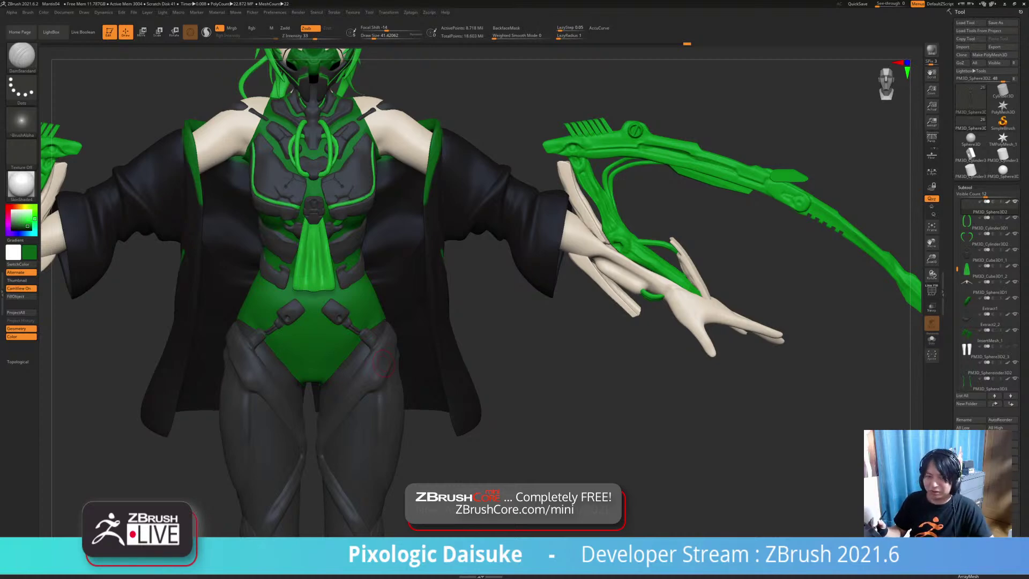
mouse_move(384, 364)
right_mouse_down("ctrl")
mouse_move(384, 305)
mouse_move(384, 354)
mouse_move(354, 305)
mouse_move(354, 279)
right_mouse_up("ctrl")
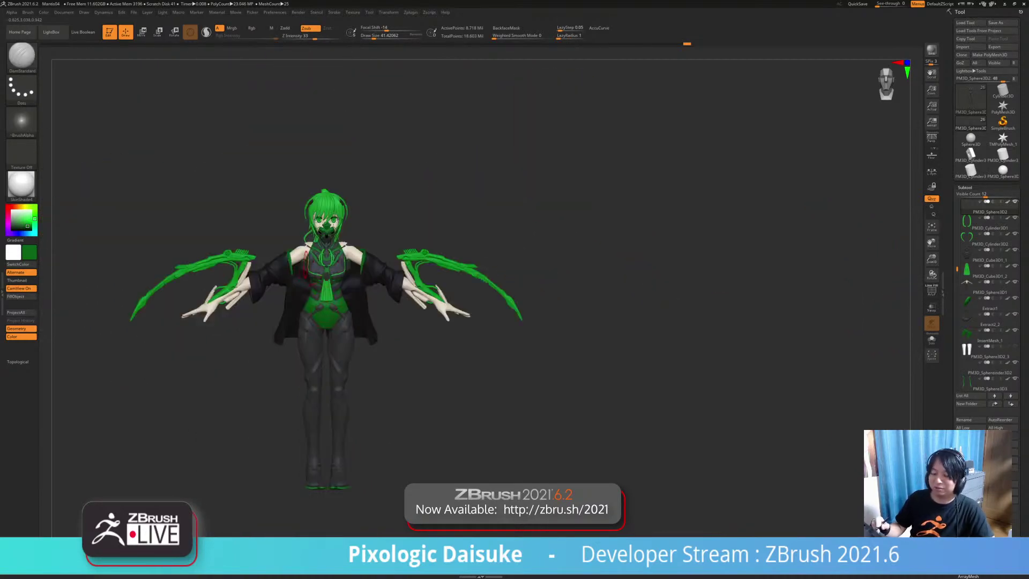
Step: Flatten the surface of the hip armour on the upper thigh with TrimDynamic at a draw size of about 59
left_click(22, 55)
key("m")
key("b")
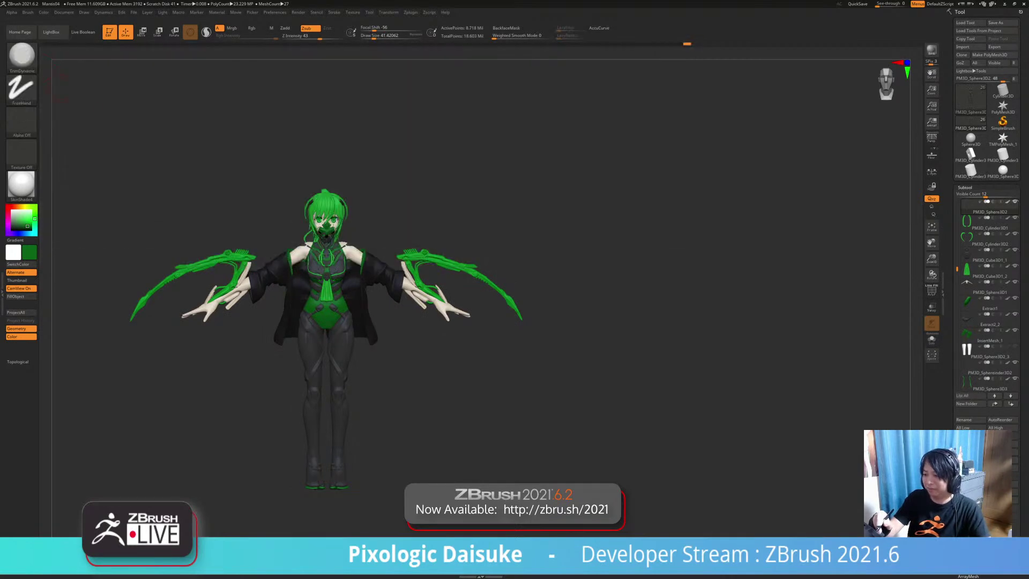
mouse_move(349, 325)
right_mouse_down("ctrl")
mouse_move(348, 370)
mouse_move(300, 340)
mouse_move(273, 340)
mouse_move(342, 324)
right_mouse_up("ctrl")
key("b")
key("t")
key("d")
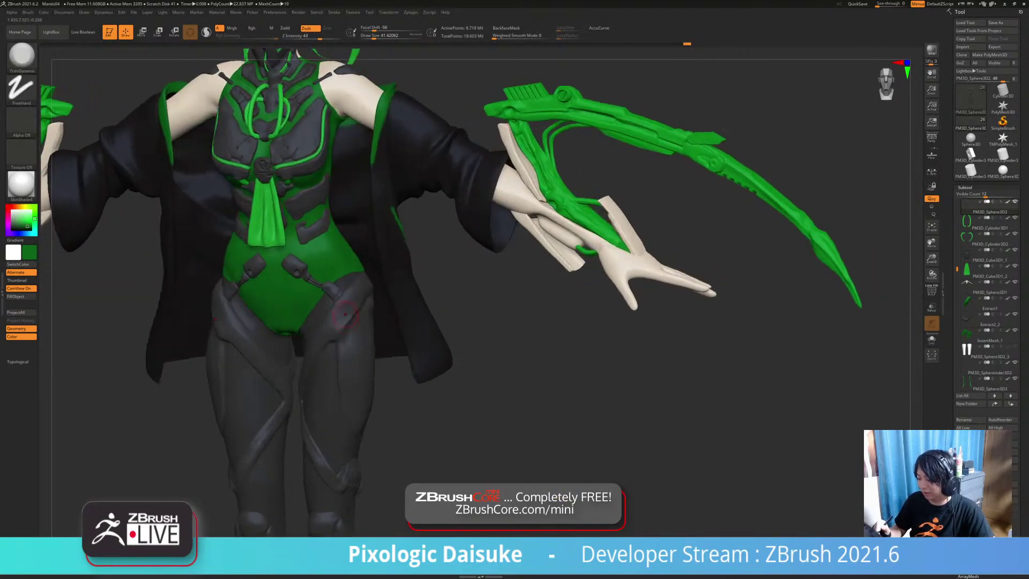
key("bracketright")
right_click_drag(347, 281, 343, 316)
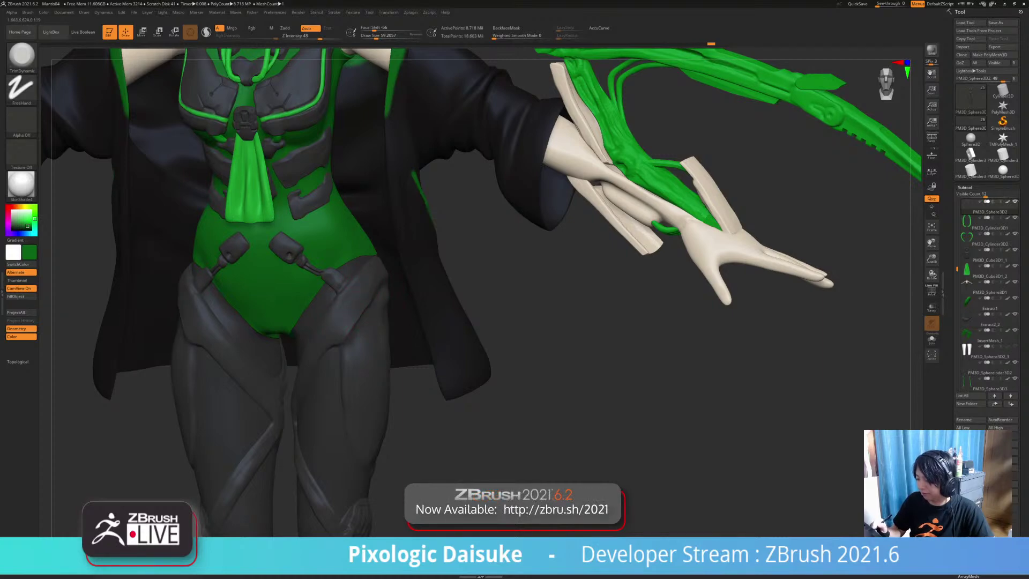
key("shift")
left_click_drag(349, 302, 351, 296)
right_click_drag(351, 296, 355, 274, "ctrl")
left_click_drag(347, 281, 309, 340)
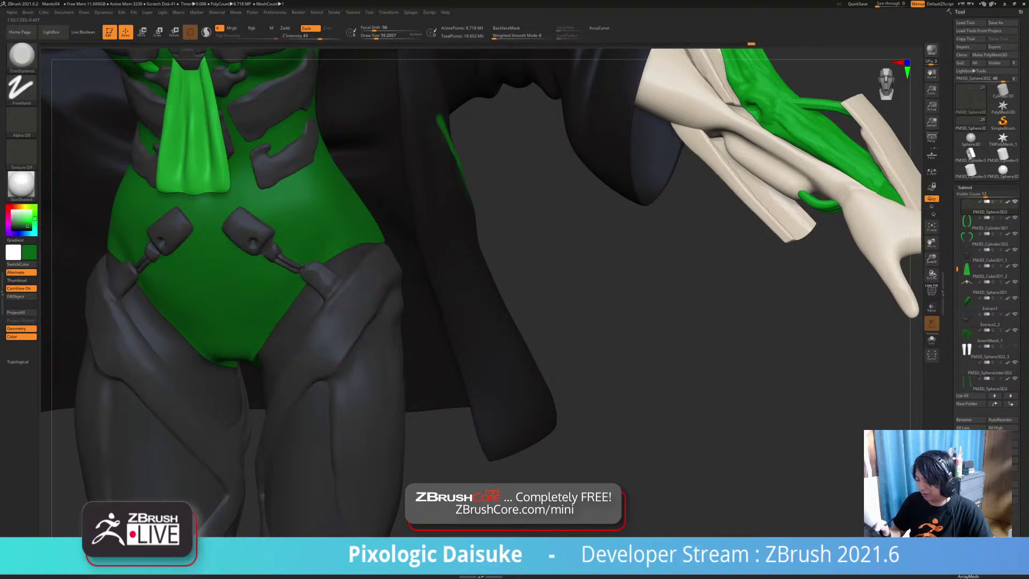
Step: Smooth the hip armour's upper surface and trim its inner side down toward the thigh
key("shift")
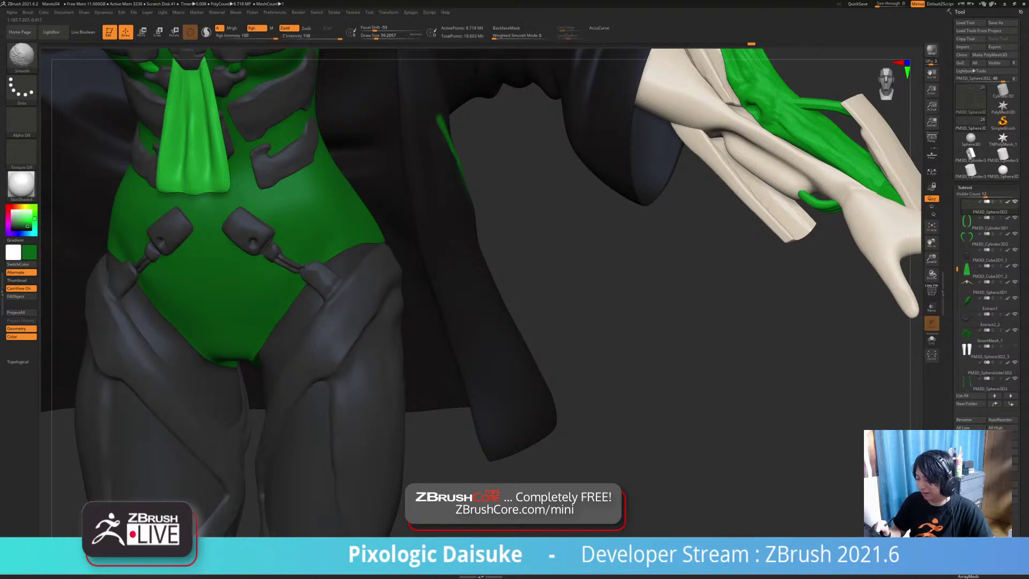
left_click_drag(332, 308, 362, 323, "shift")
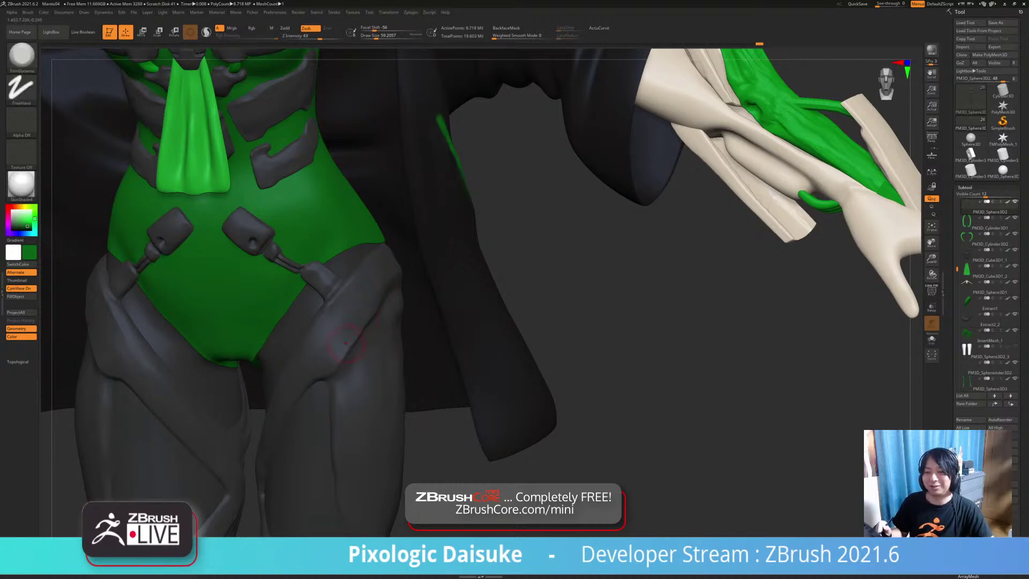
right_click_drag(364, 341, 411, 316)
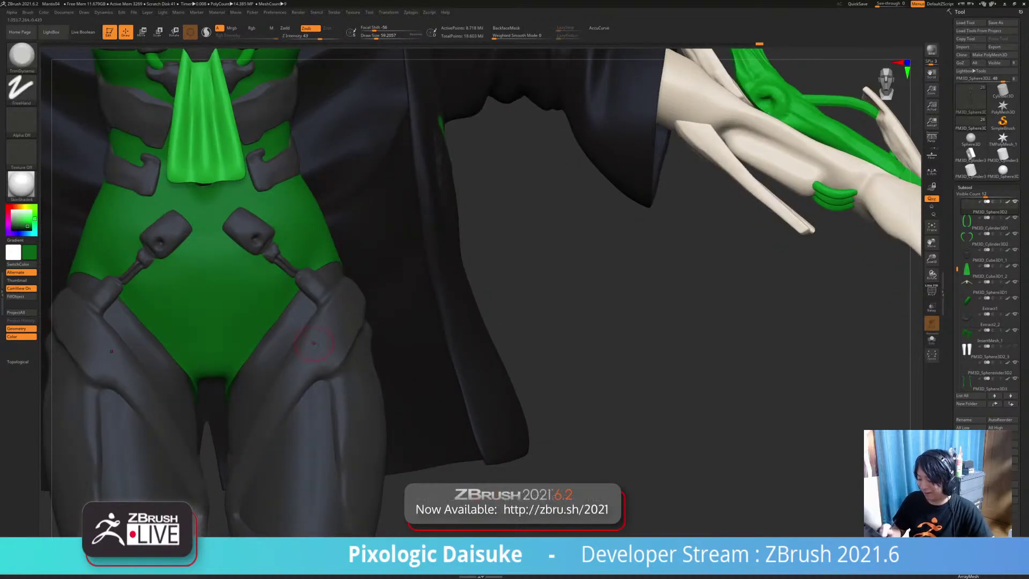
left_click_drag(315, 331, 272, 408)
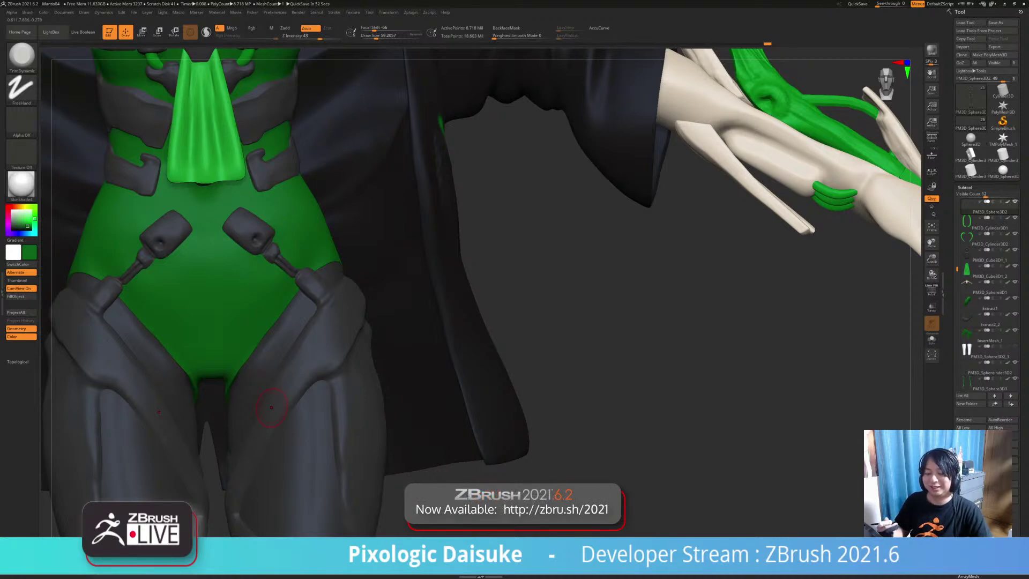
Step: Carve a crease along the hip armour's lower edge on the upper thigh with DamStandard at a draw size of about 59
key("b")
key("d")
key("s")
left_click_drag(294, 363, 315, 379)
key("b")
key("m")
key("b")
key("b")
key("d")
key("s")
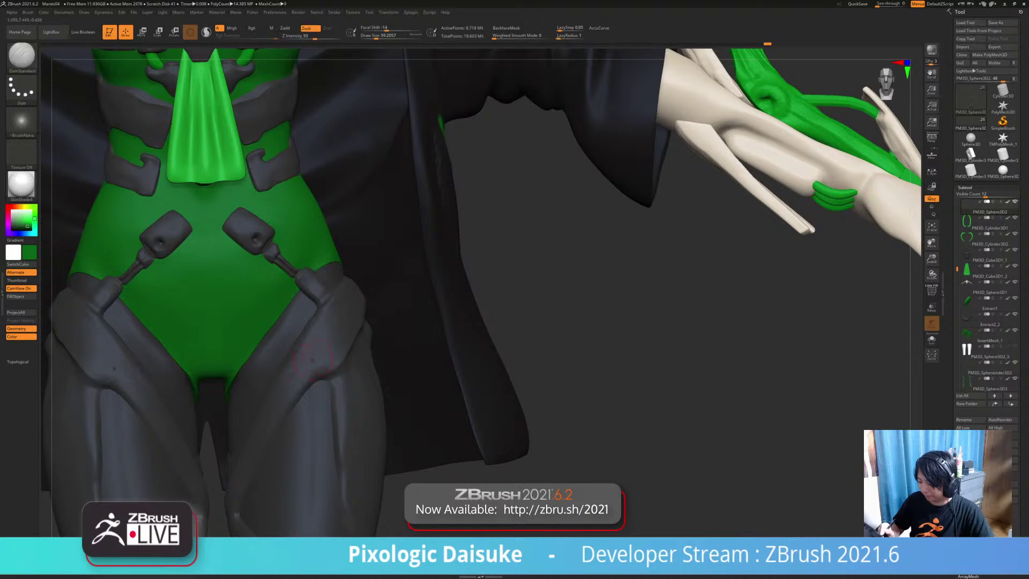
key("shift")
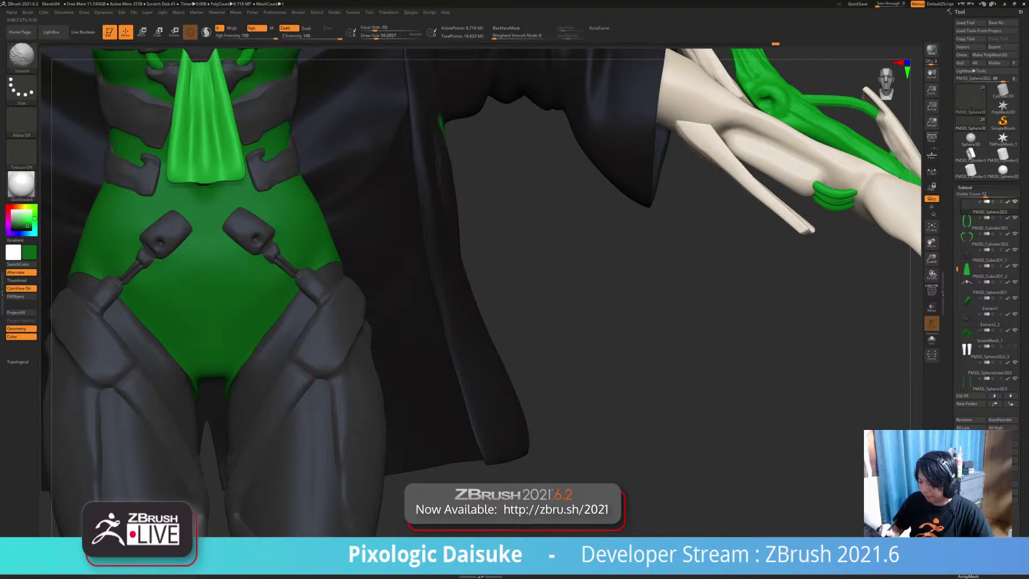
Step: Set the draw size to about 33, then carve and smooth the hip armour's inner edge and the thigh groove below it
left_click(370, 36)
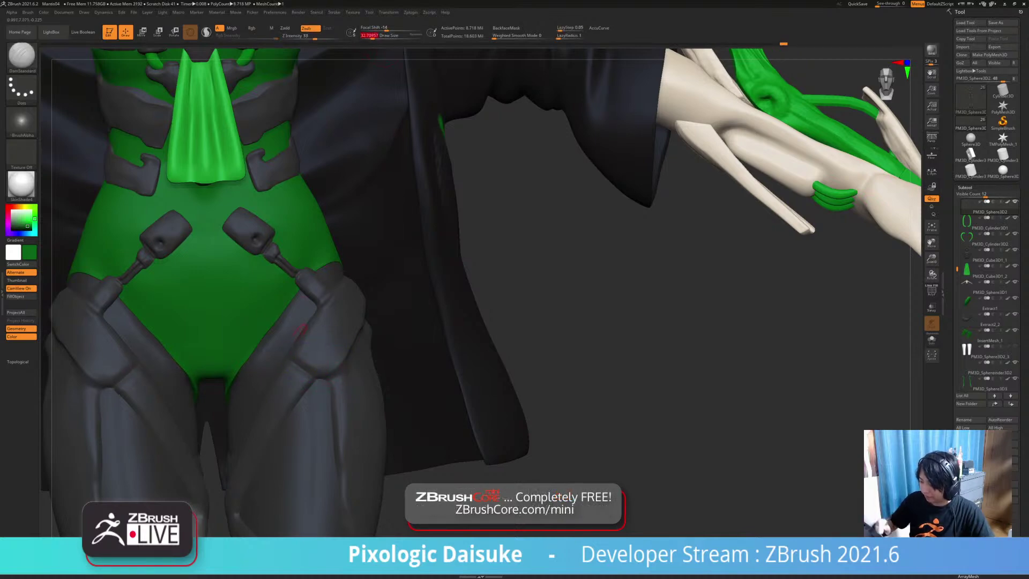
left_click_drag(289, 354, 314, 323)
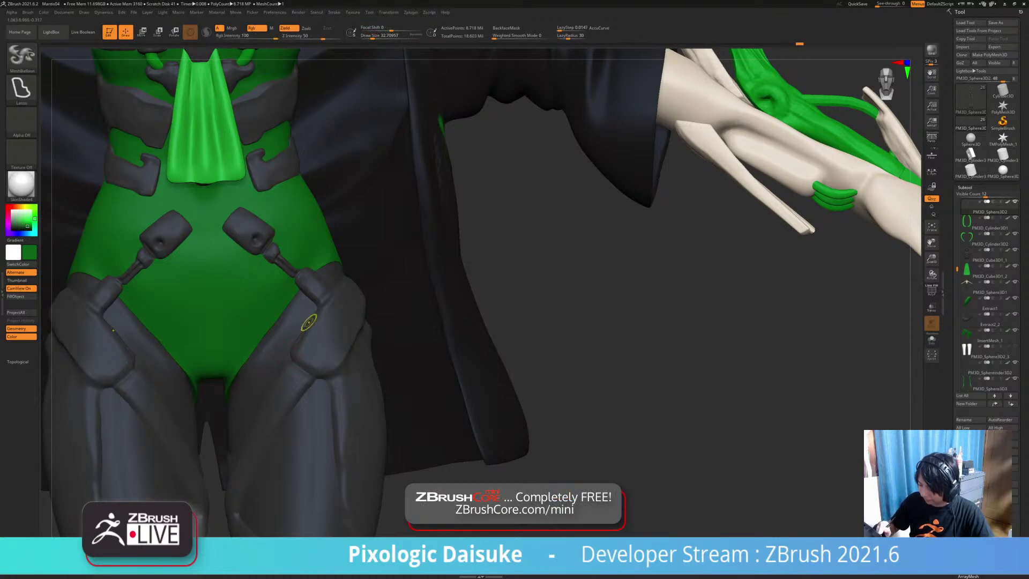
key("shift")
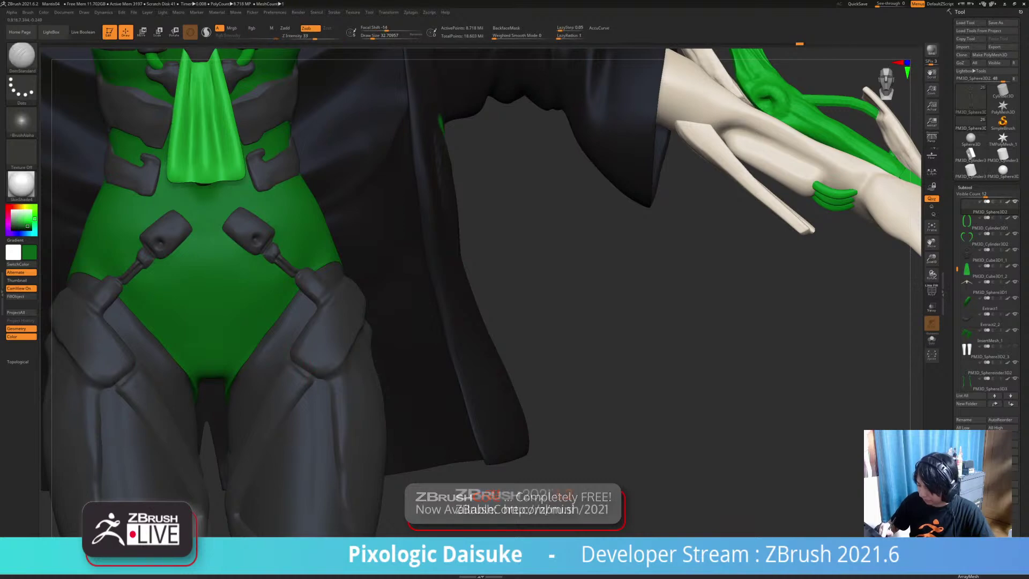
right_click_drag(310, 355, 306, 338, "ctrl")
key("shift")
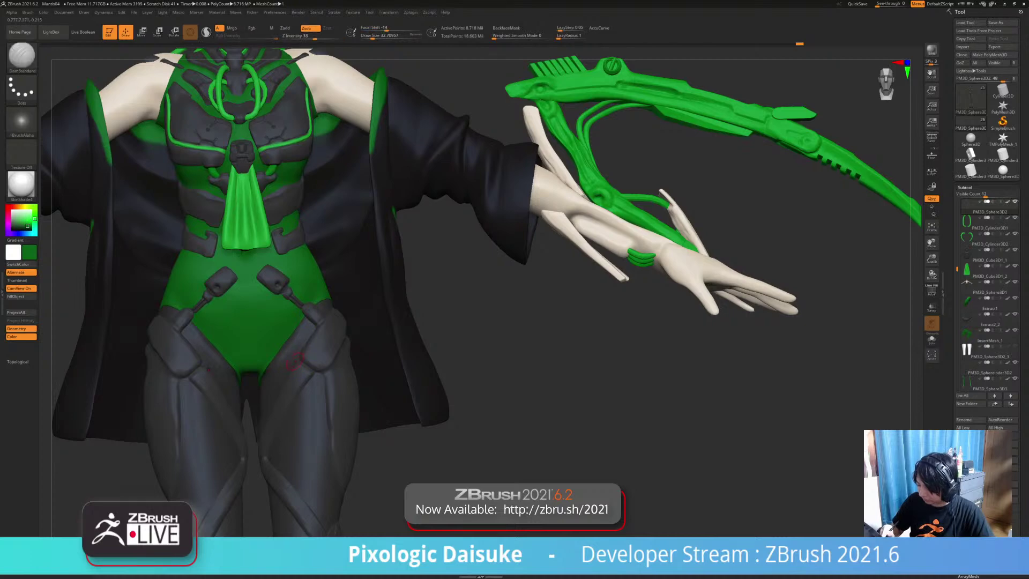
key("shift")
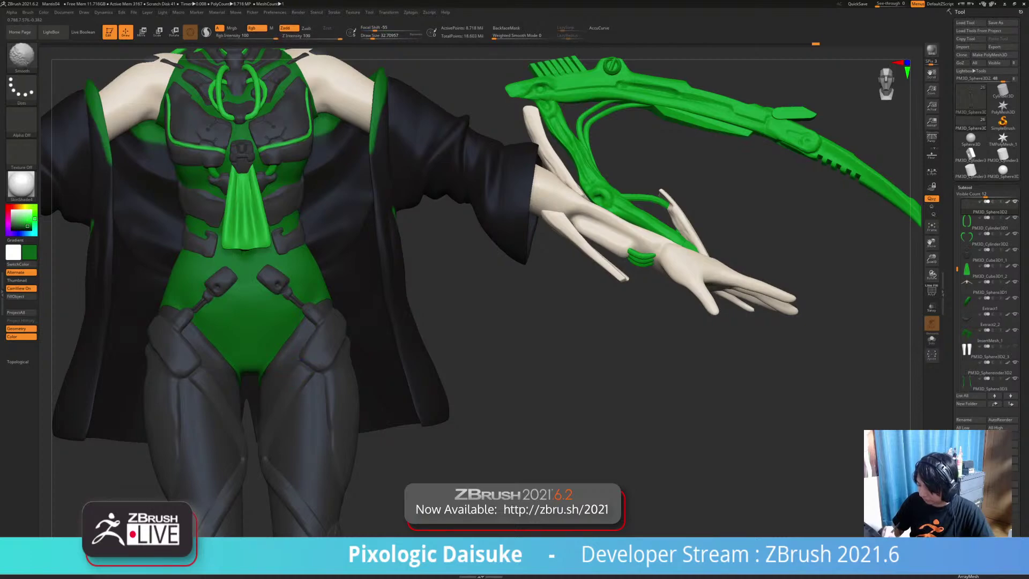
key("ctrl")
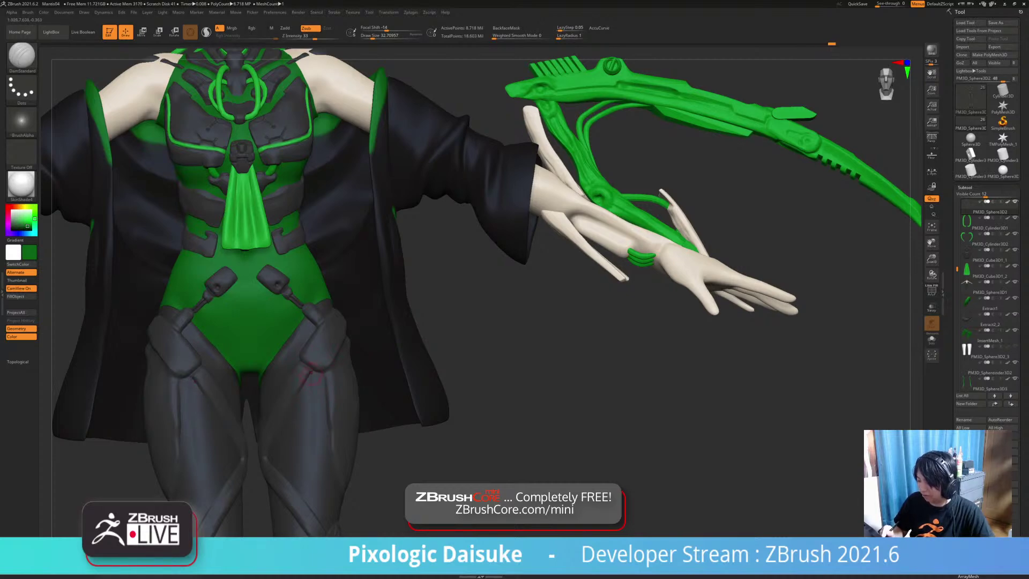
key("shift")
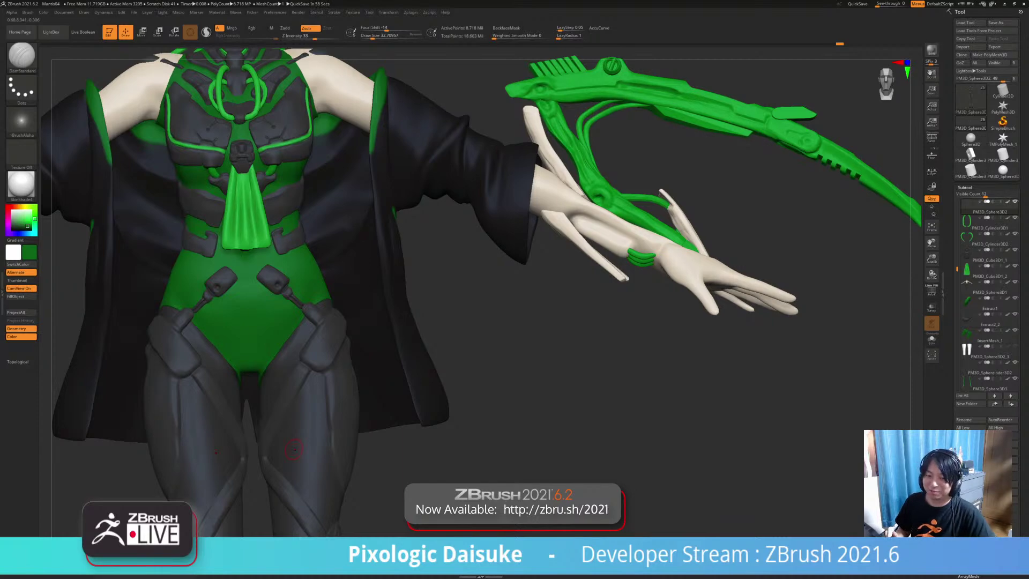
Step: Trim the hip armour and upper thigh surface with TrimDynamic at a draw size of about 33 and smooth it
right_click_drag(294, 449, 282, 384, "alt")
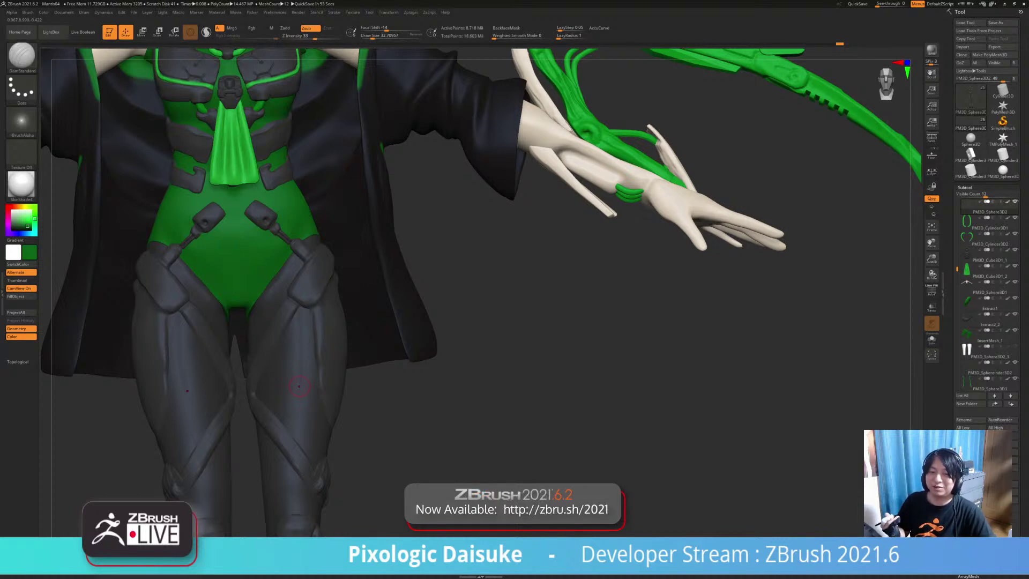
key("b")
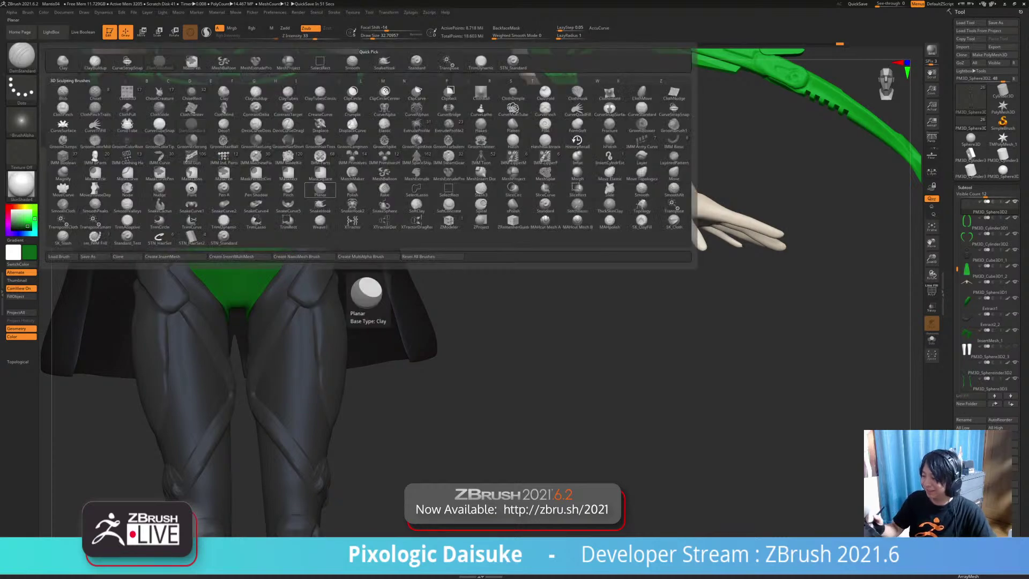
left_click(480, 62)
right_click_drag(159, 355, 215, 366)
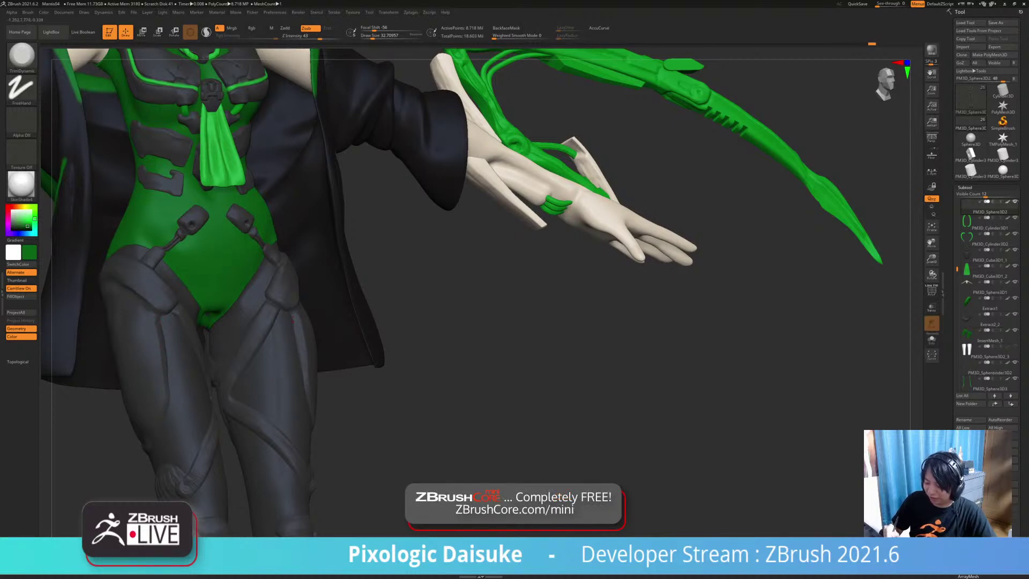
key("shift")
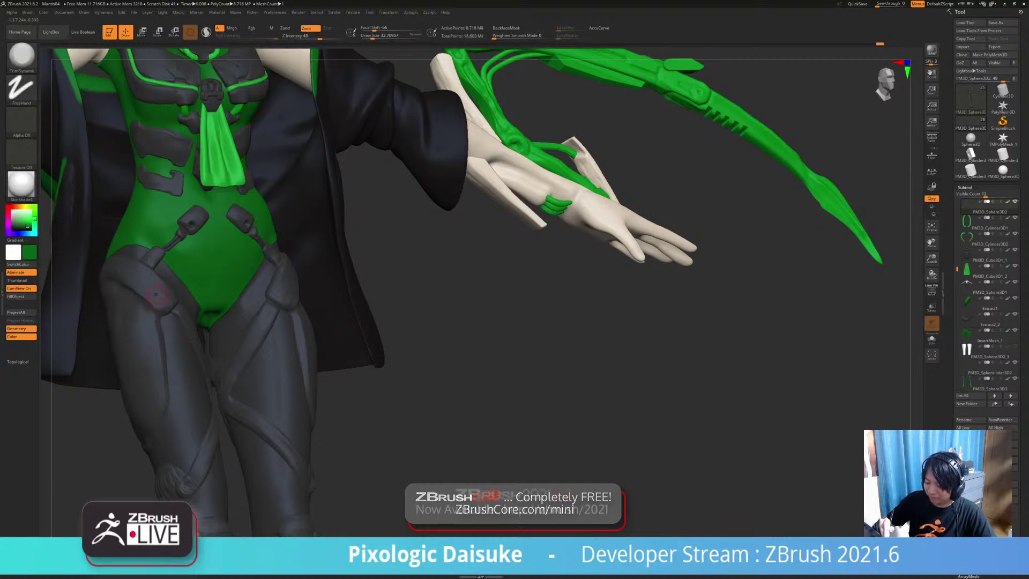
right_click_drag(161, 301, 160, 303, "ctrl")
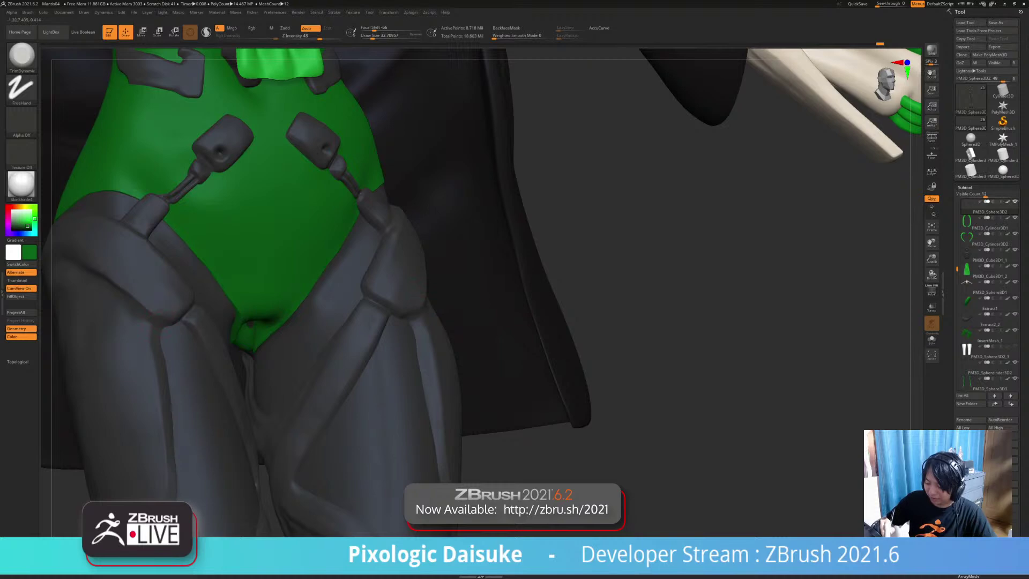
key("shift")
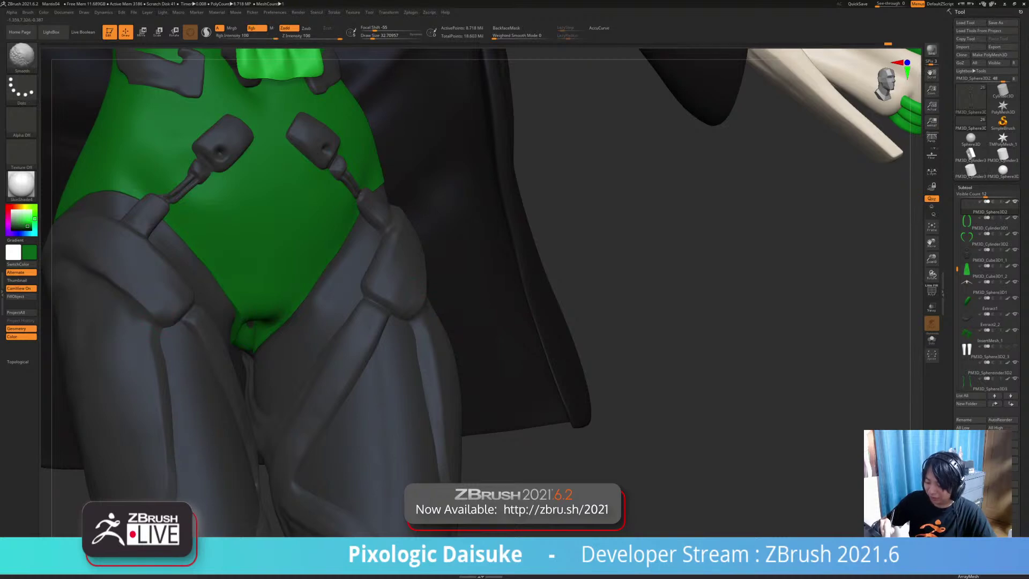
Step: Carve a crease under the hip armour's lower outer edge with DamStandard and smooth the thigh surface beside it
key("b")
key("d")
key("s")
left_click_drag(148, 317, 119, 290)
key("shift")
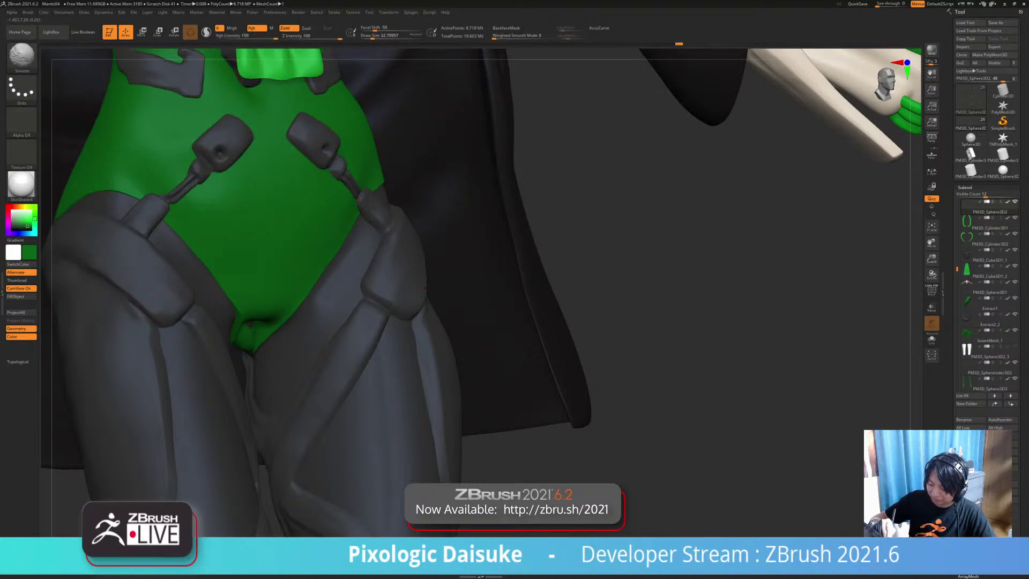
key("ctrl+shift")
left_click_drag(97, 278, 137, 307, "shift")
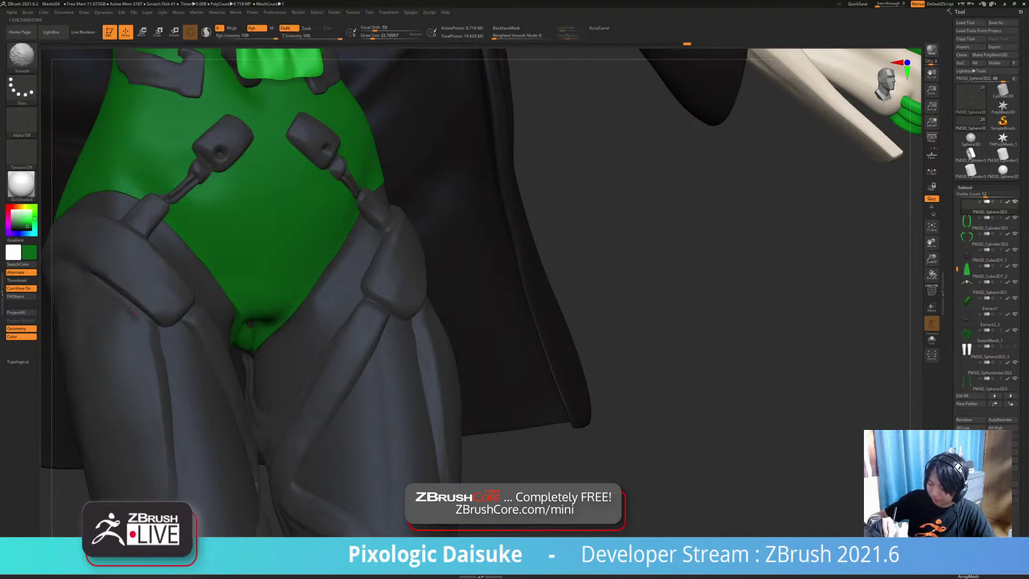
Step: Set Weighted Smooth Mode to 1 for the Smooth brush and smooth away the ridged detail on the outer thigh above the knee
mouse_move(289, 514)
right_mouse_down("ctrl")
mouse_move(298, 431)
mouse_move(370, 420)
mouse_move(349, 356)
mouse_move(406, 360)
right_mouse_up("ctrl")
mouse_move(245, 297)
right_mouse_down("ctrl")
mouse_move(247, 327)
mouse_move(300, 321)
right_mouse_up("ctrl")
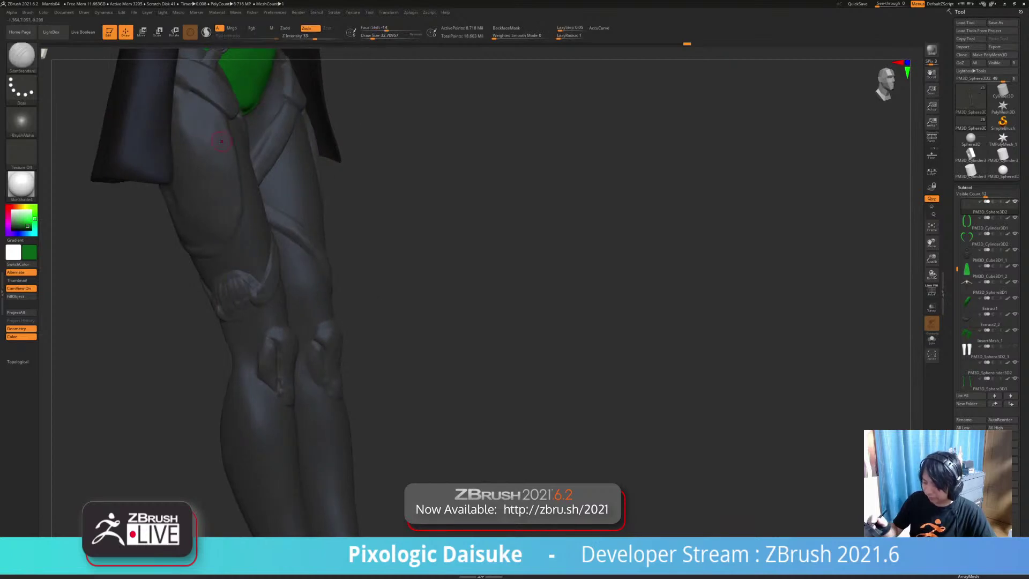
left_click(380, 36)
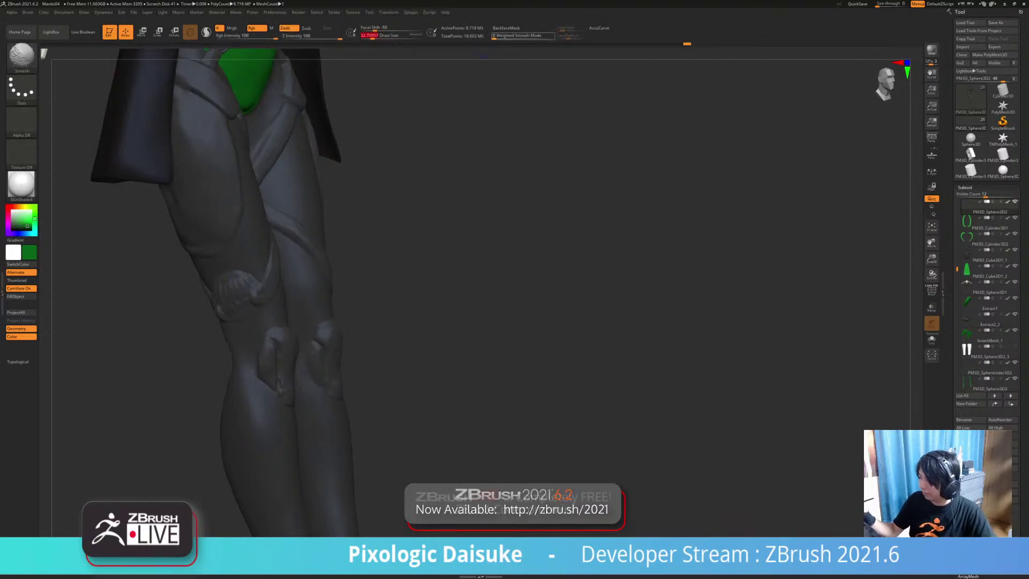
left_click(501, 37)
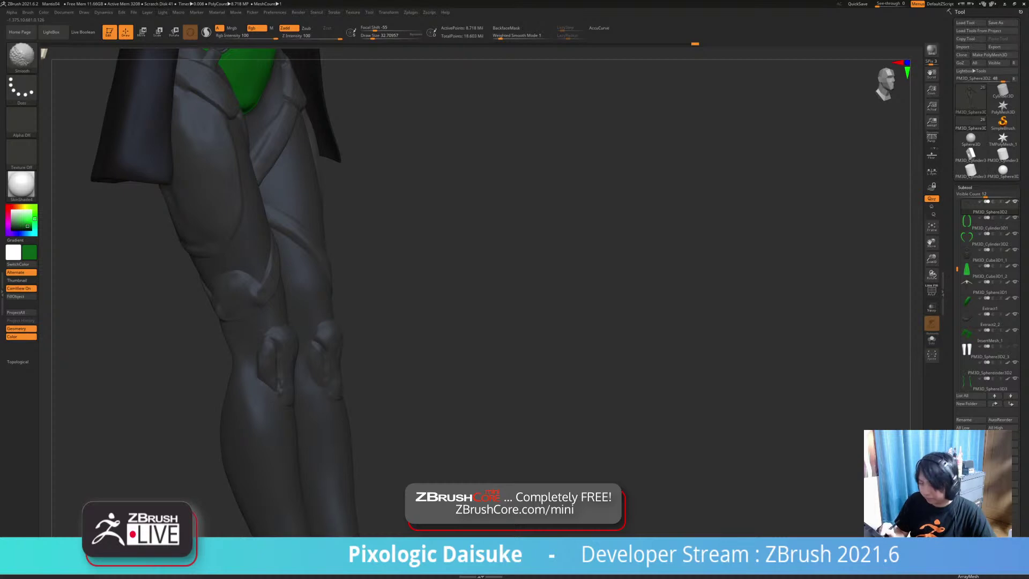
right_click_drag(261, 334, 278, 364, "alt")
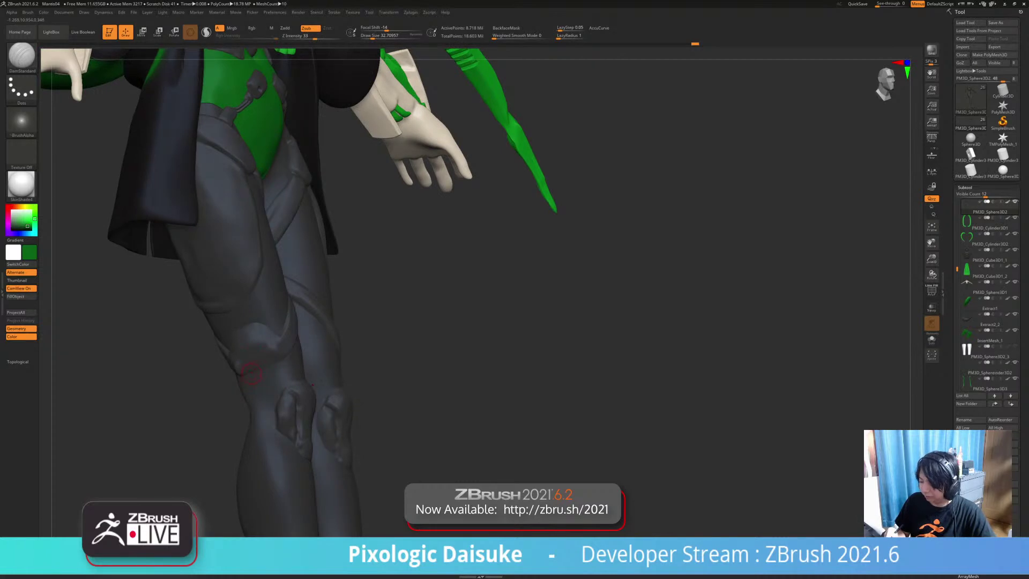
key("shift")
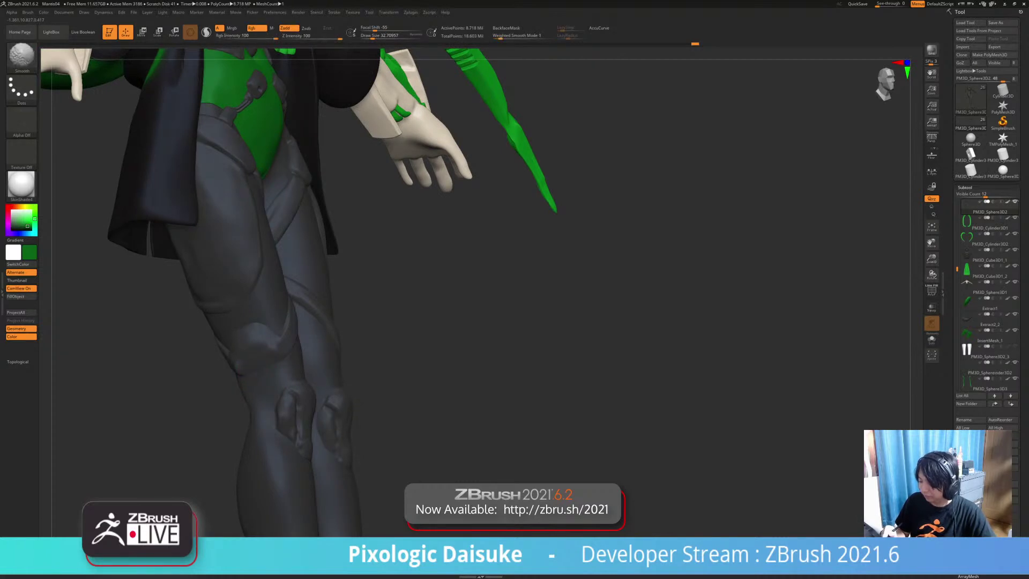
left_click_drag(535, 343, 400, 332)
key("shift")
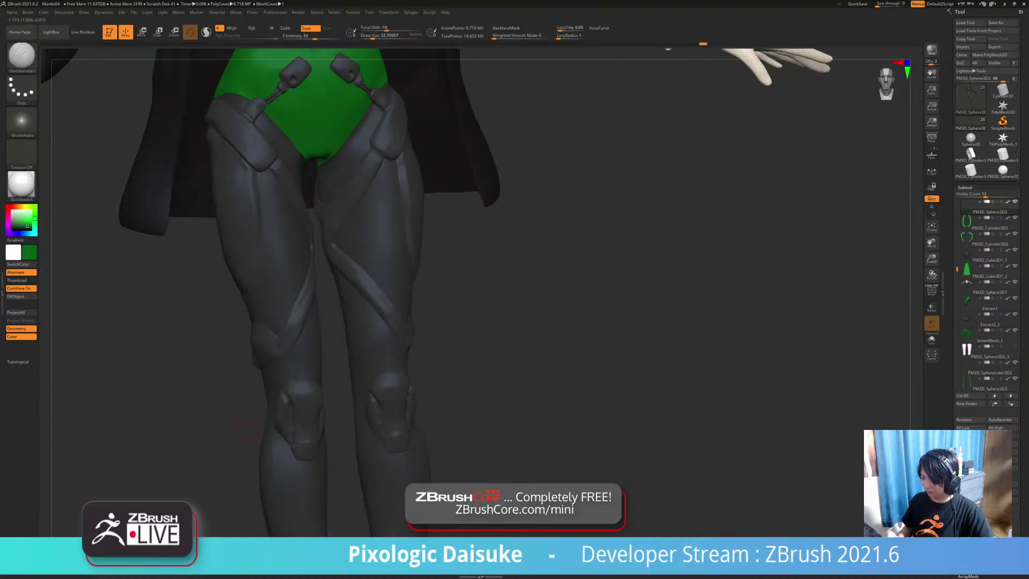
Step: Carve a crease along the lower edge of the outer thigh plate with DamStandard and smooth around it
left_click_drag(455, 332, 632, 332)
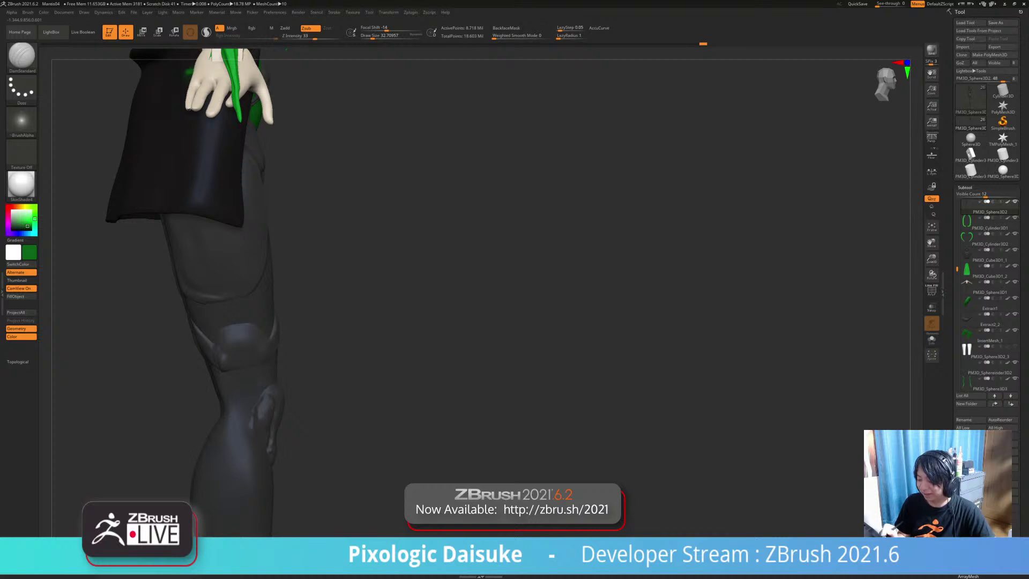
key("ctrl")
left_click_drag(206, 298, 249, 293)
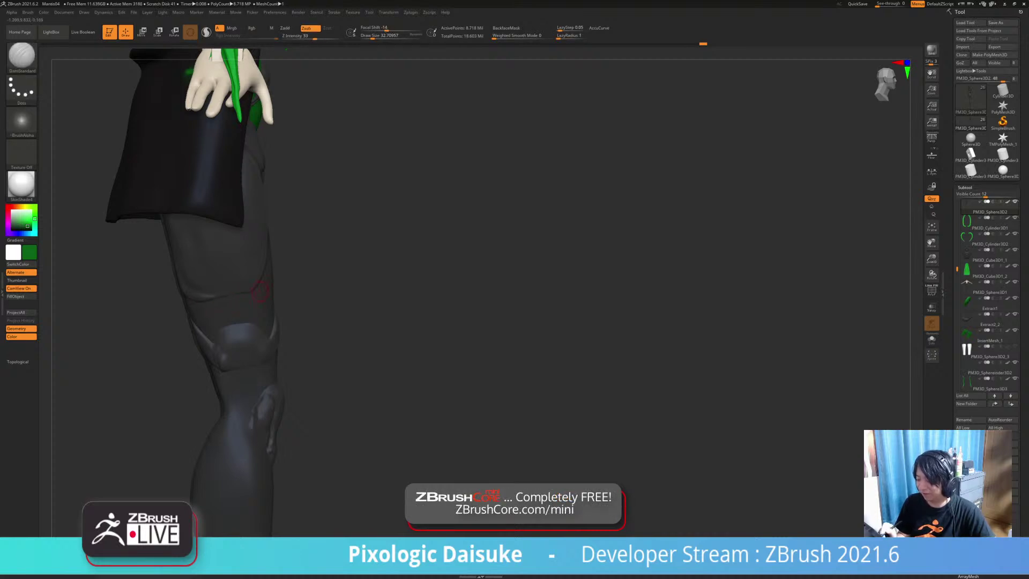
key("shift")
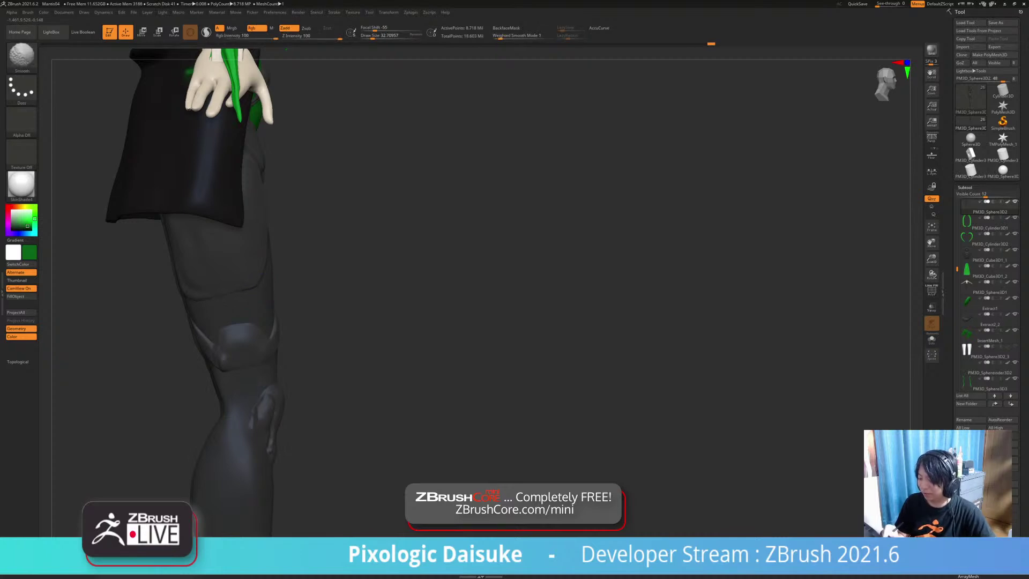
left_click_drag(196, 299, 256, 287)
key("shift")
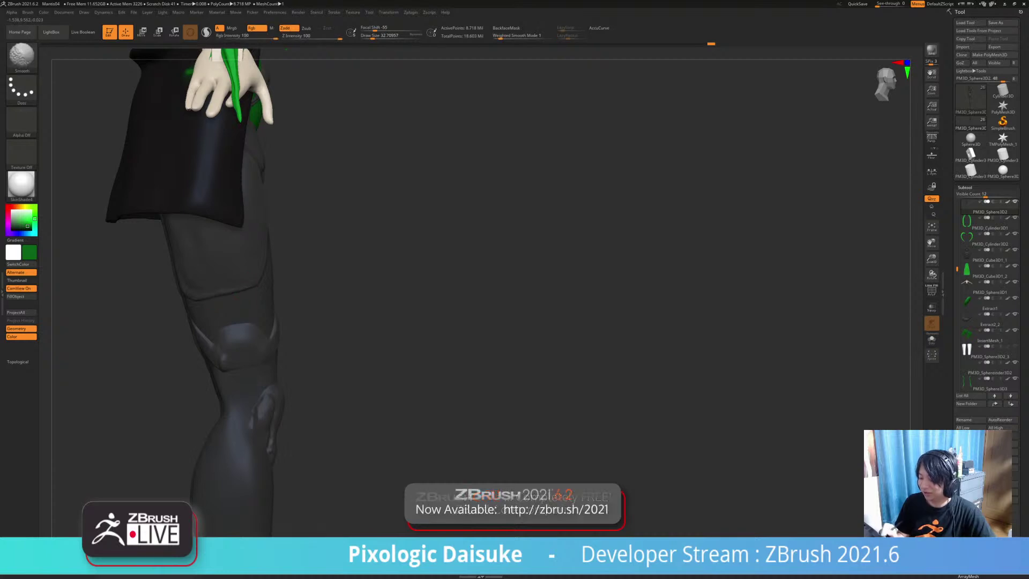
Step: Continue the thigh plate's crease down the back of the thigh to its lower corner and smooth it
left_click_drag(509, 300, 678, 300)
left_click_drag(386, 327, 343, 294)
left_click_drag(232, 228, 249, 281)
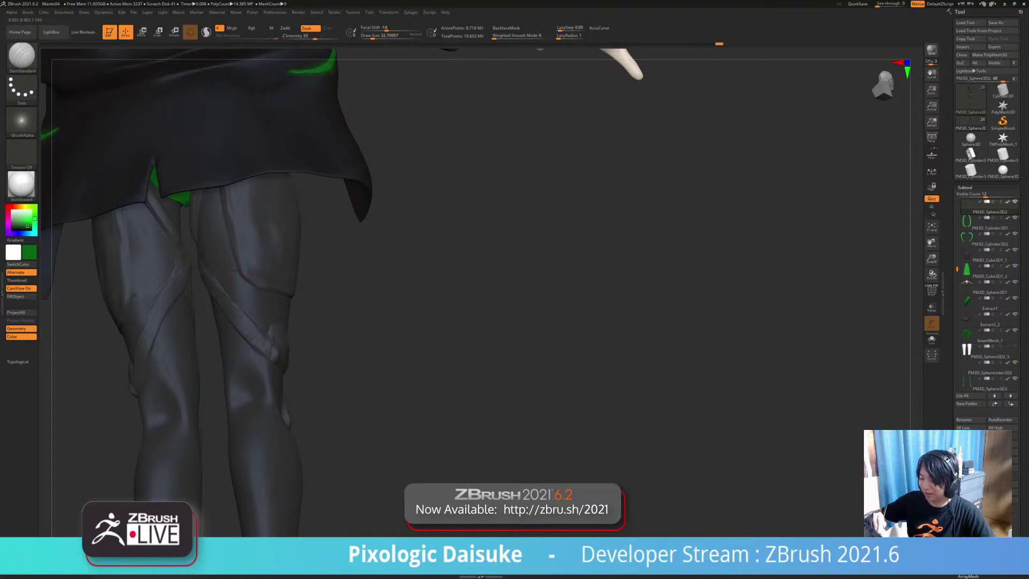
key("shift")
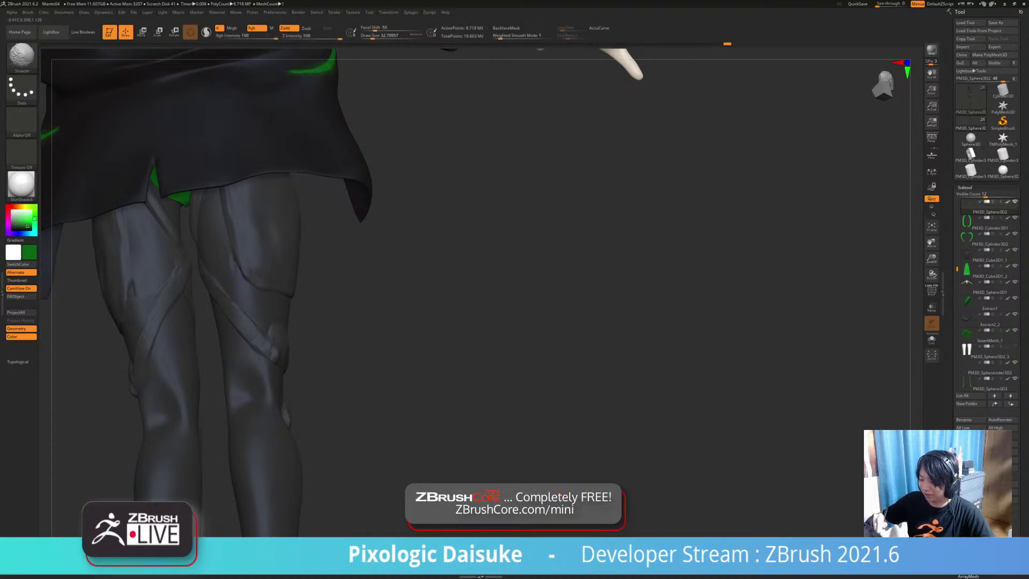
key("ctrl")
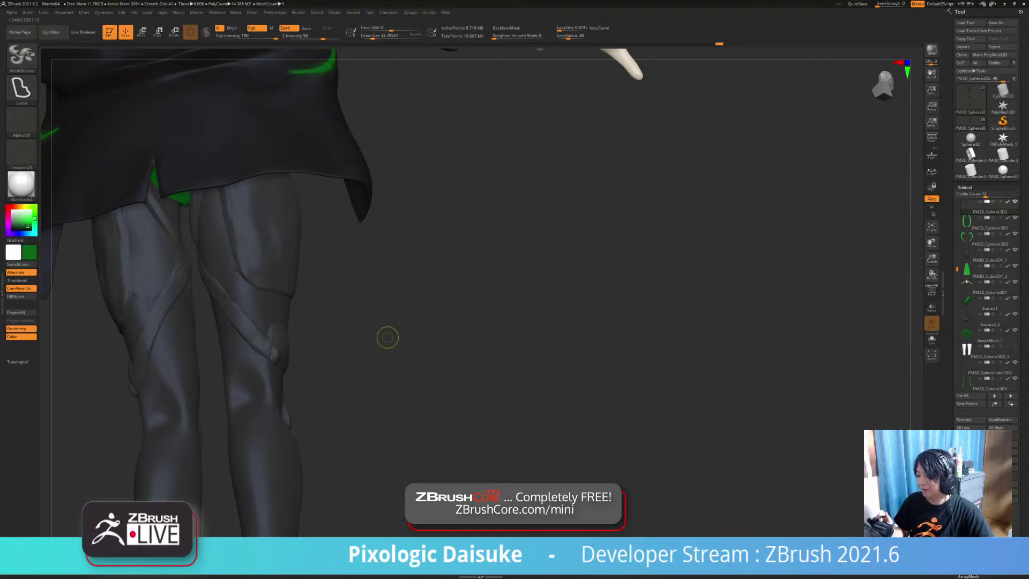
key("shift")
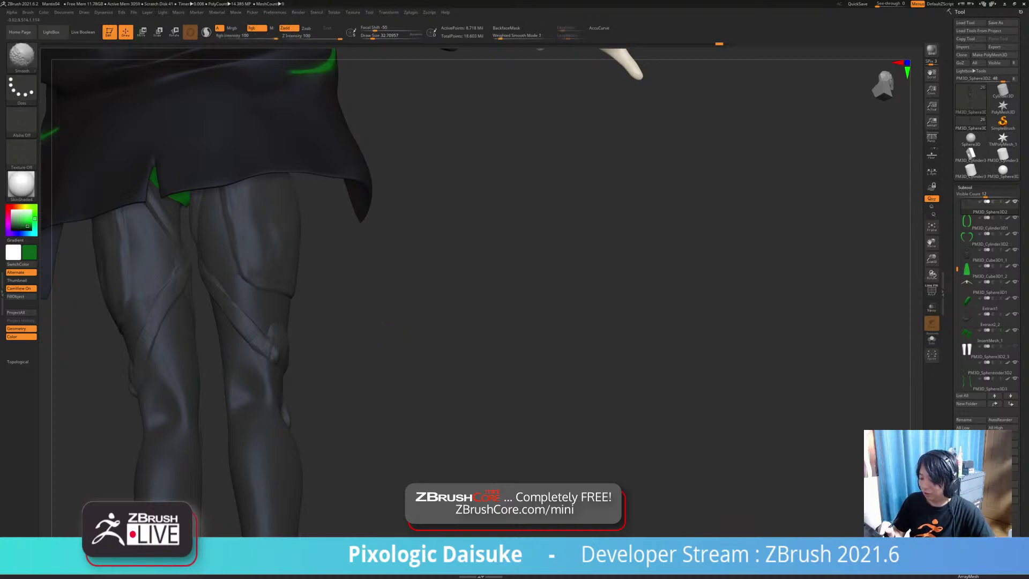
Step: Examine the leg armour and overall leg proportions from the front and the back
mouse_move(384, 323)
left_mouse_down("alt")
mouse_move(380, 257)
mouse_move(174, 319)
mouse_move(64, 324)
left_mouse_up("alt")
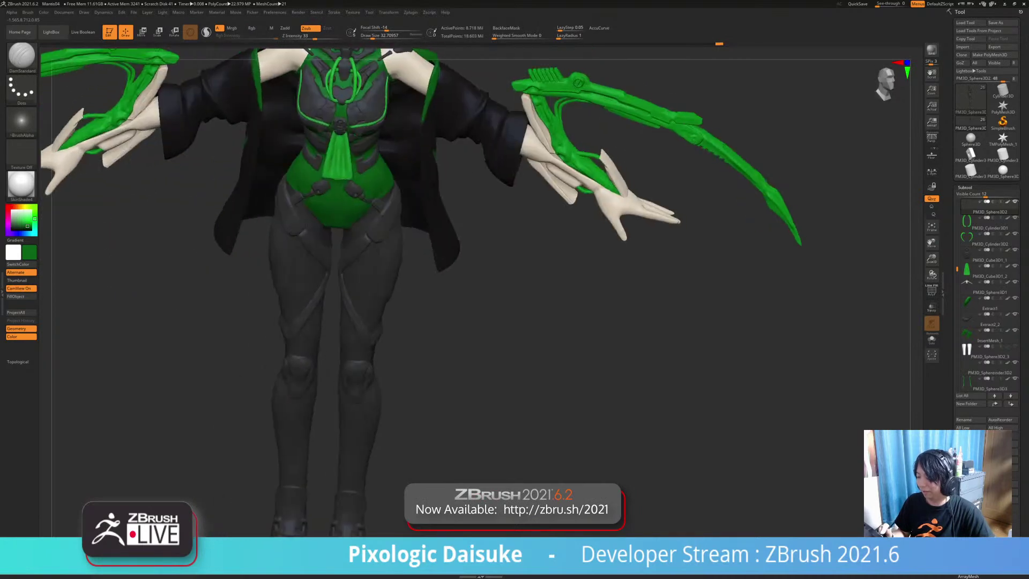
left_click_drag(343, 365, 335, 349, "shift")
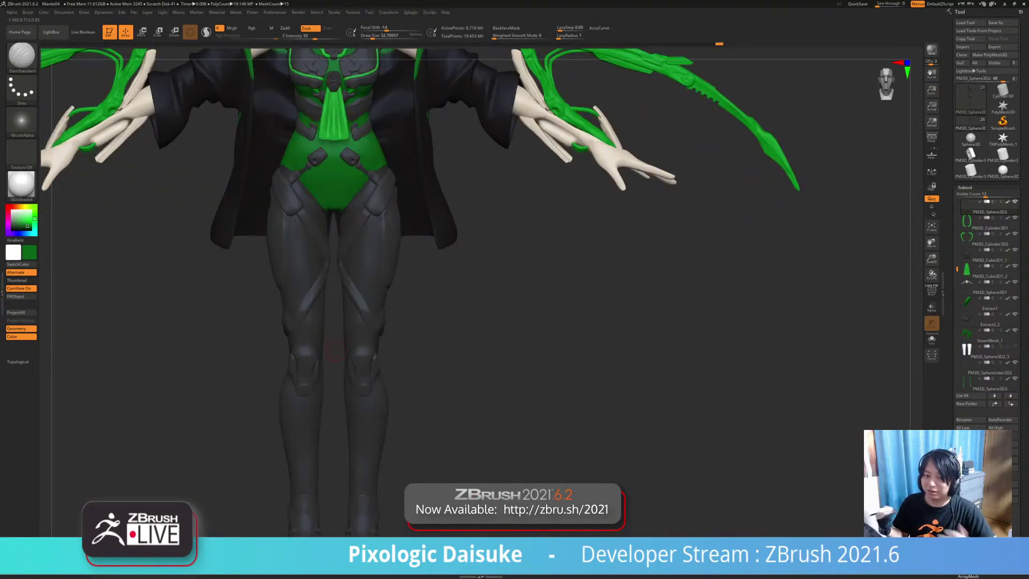
left_click_drag(456, 322, 622, 324)
left_click_drag(388, 318, 432, 316)
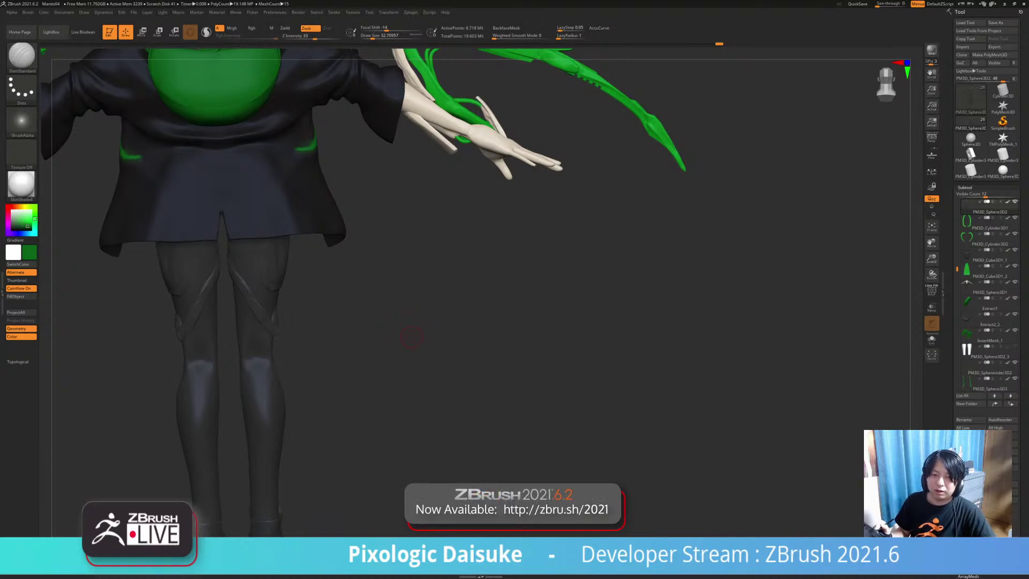
left_click_drag(664, 332, 418, 322)
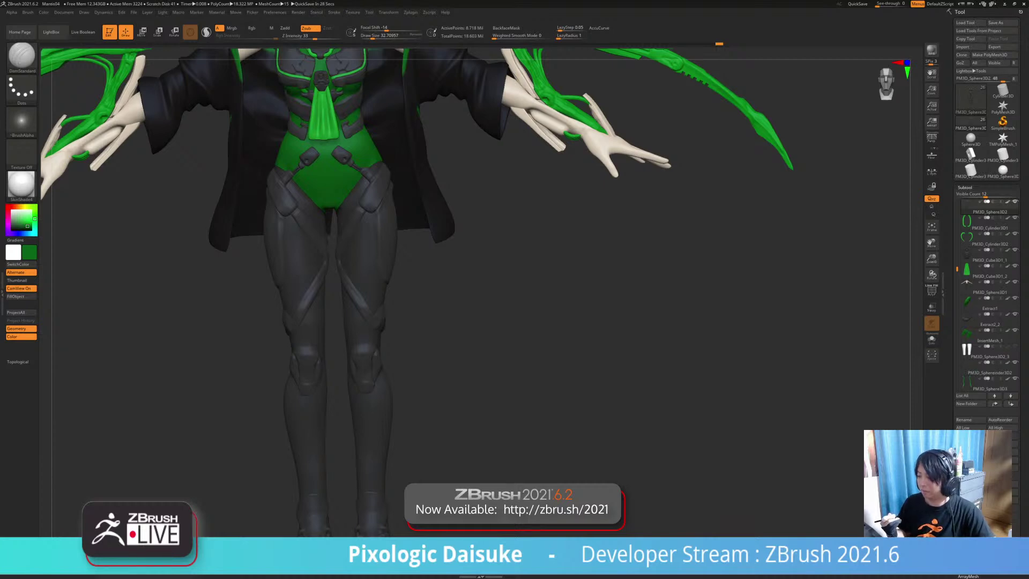
Step: Isolate the body and carve a long vertical crease down the back of the thigh with DamStandard, smoothing it
left_click_drag(536, 321, 610, 321)
right_click_drag(200, 257, 193, 300, "ctrl")
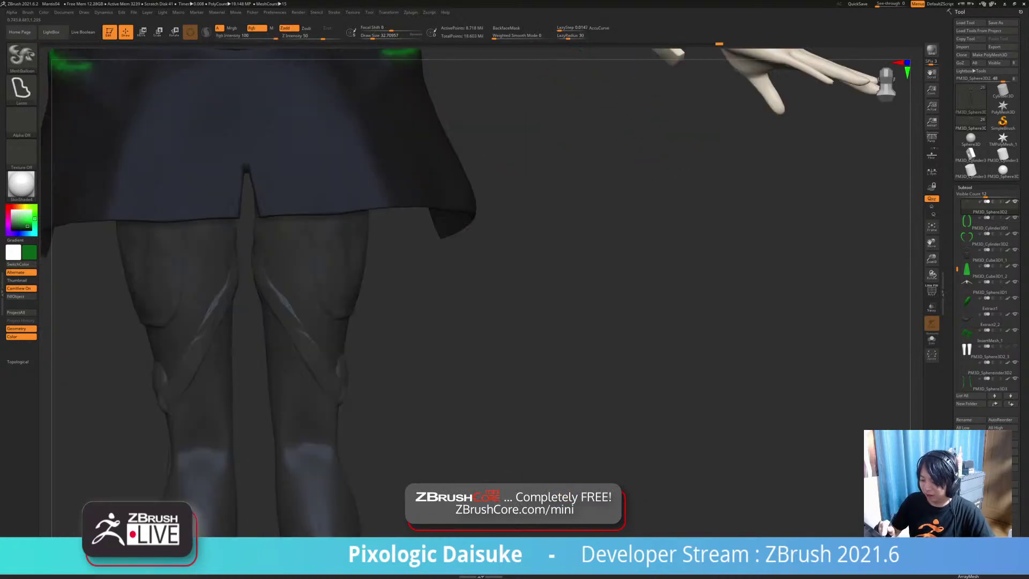
right_click_drag(186, 250, 184, 211)
left_click_drag(185, 215, 179, 302)
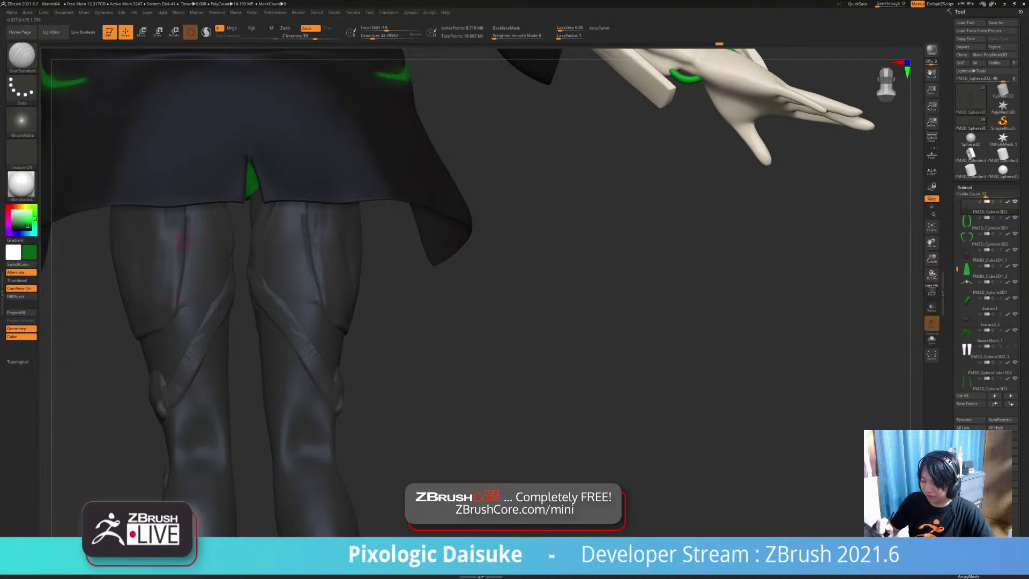
key("ctrl+z")
key("alt+shift+s")
mouse_move(190, 220)
right_mouse_down("ctrl")
mouse_move(187, 199)
mouse_move(186, 234)
right_mouse_up("ctrl")
left_click_drag(182, 142, 186, 310)
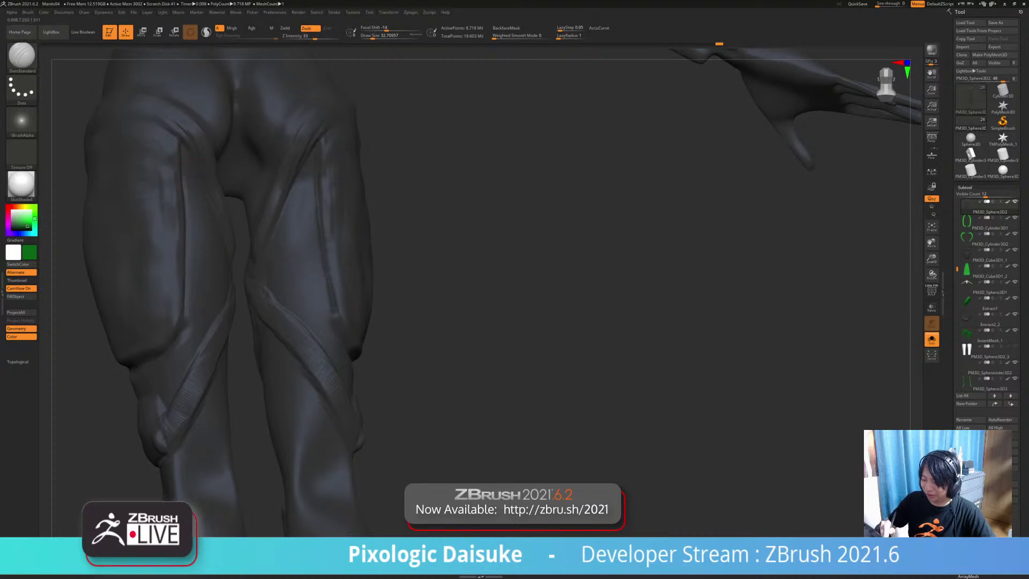
right_click_drag(186, 310, 190, 248, "ctrl")
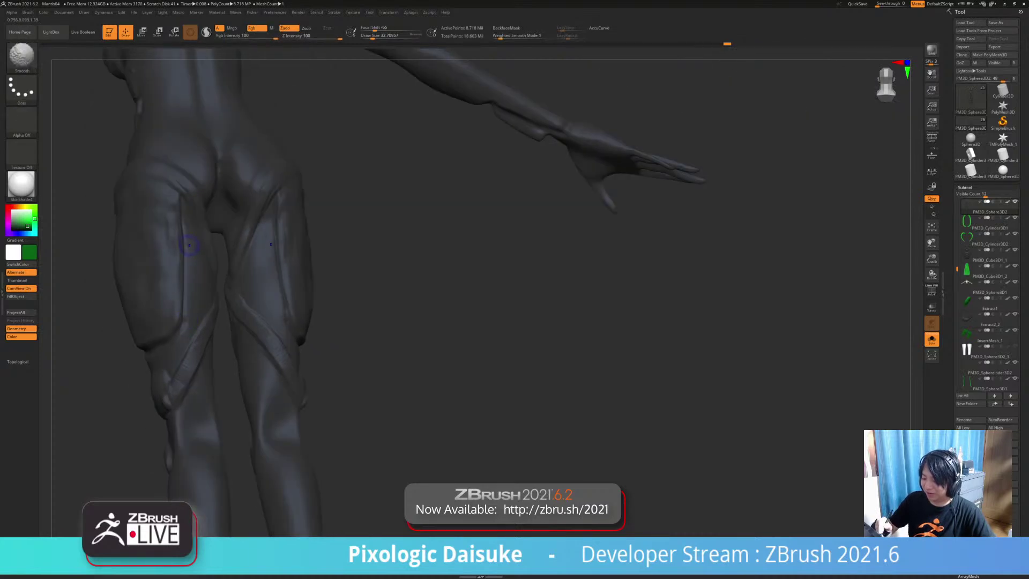
mouse_move(190, 252)
right_mouse_down("alt")
mouse_move(209, 213)
mouse_move(260, 214)
right_mouse_up("alt")
key("alt+s")
Step: Examine the thigh and knee armour from the front and three-quarter angles, and against the full figure
mouse_move(482, 241)
right_mouse_down()
mouse_move(235, 236)
mouse_move(251, 238)
right_mouse_up()
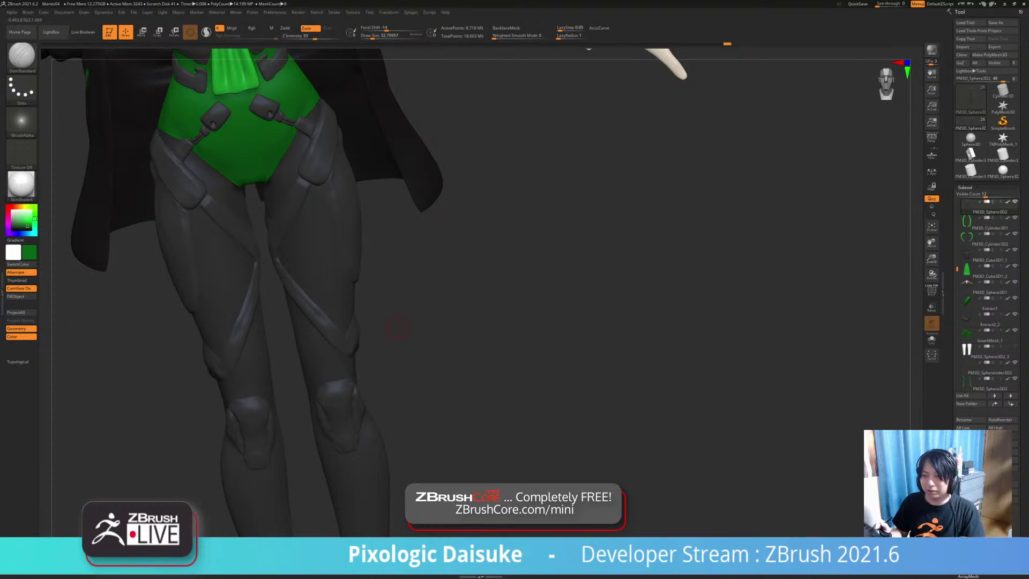
mouse_move(421, 309)
left_mouse_down()
mouse_move(401, 310)
mouse_move(413, 310)
left_mouse_up()
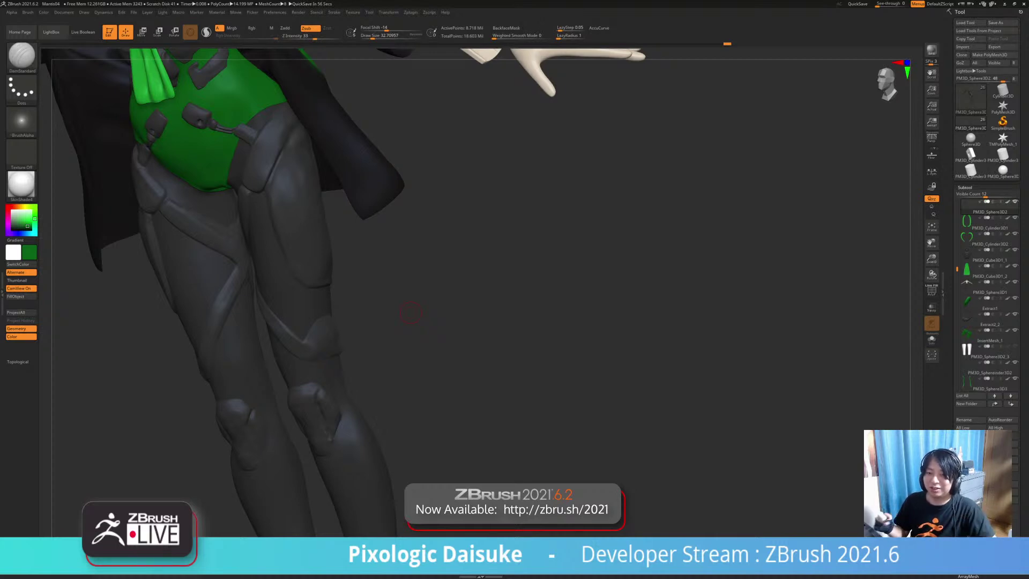
left_click_drag(379, 313, 411, 294)
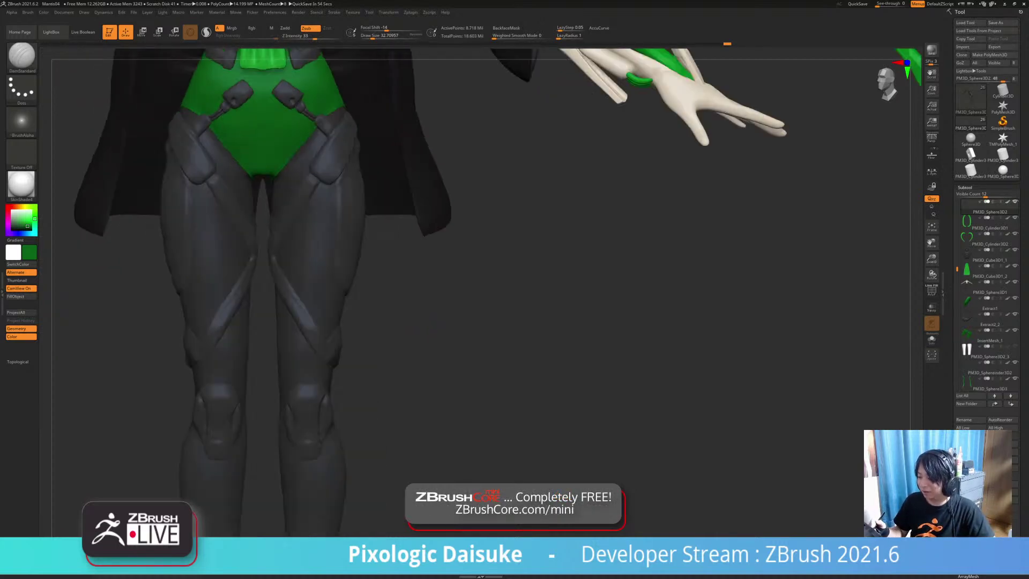
mouse_move(411, 293)
right_mouse_down("ctrl")
mouse_move(397, 323)
mouse_move(379, 325)
mouse_move(393, 356)
mouse_move(405, 364)
mouse_move(375, 328)
mouse_move(426, 291)
mouse_move(459, 329)
right_mouse_up("ctrl")
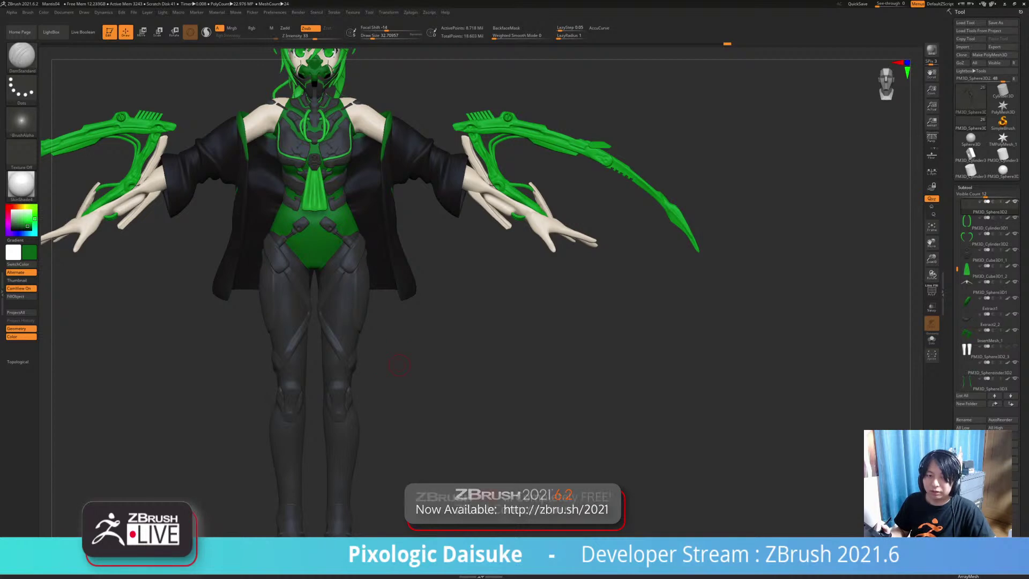
key("1")
right_click_drag(402, 356, 404, 370)
right_click_drag(404, 370, 409, 440, "alt")
Step: Touch up the upper pad of the hip strut and dab a small round hole into its lower mount, smoothing it
right_click_drag(324, 219, 319, 207, "ctrl")
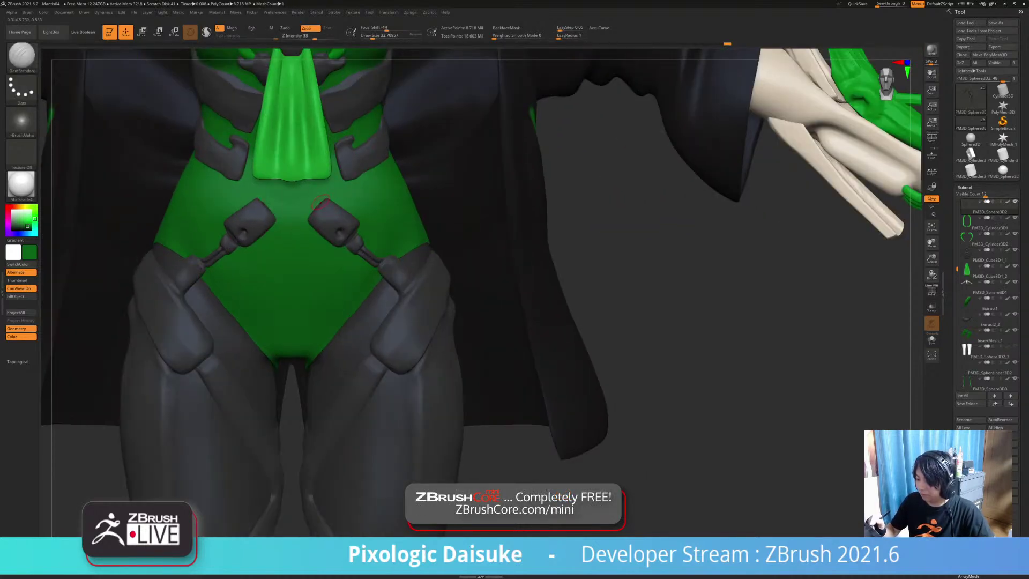
key("shift")
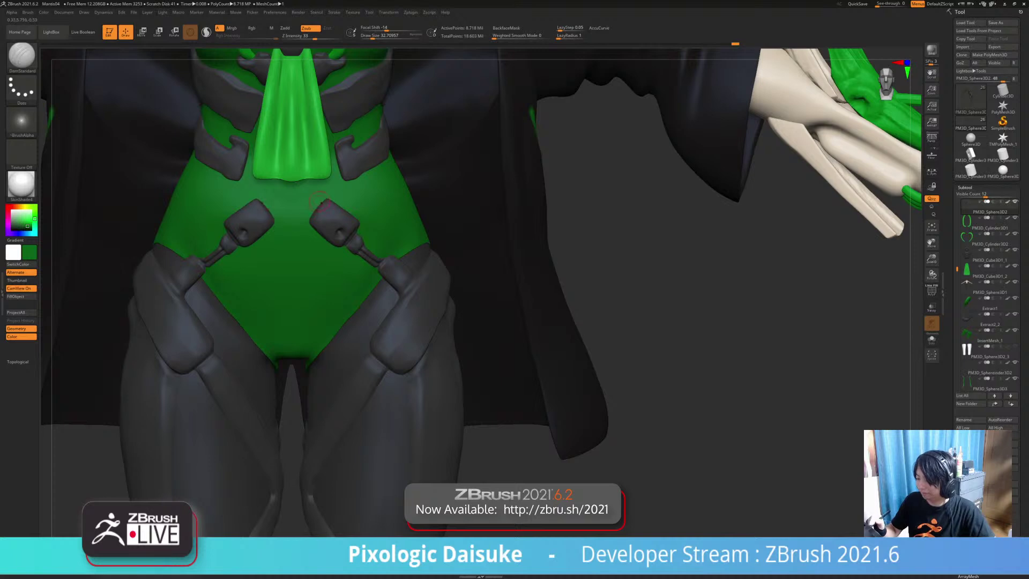
right_click_drag(344, 213, 350, 166, "ctrl")
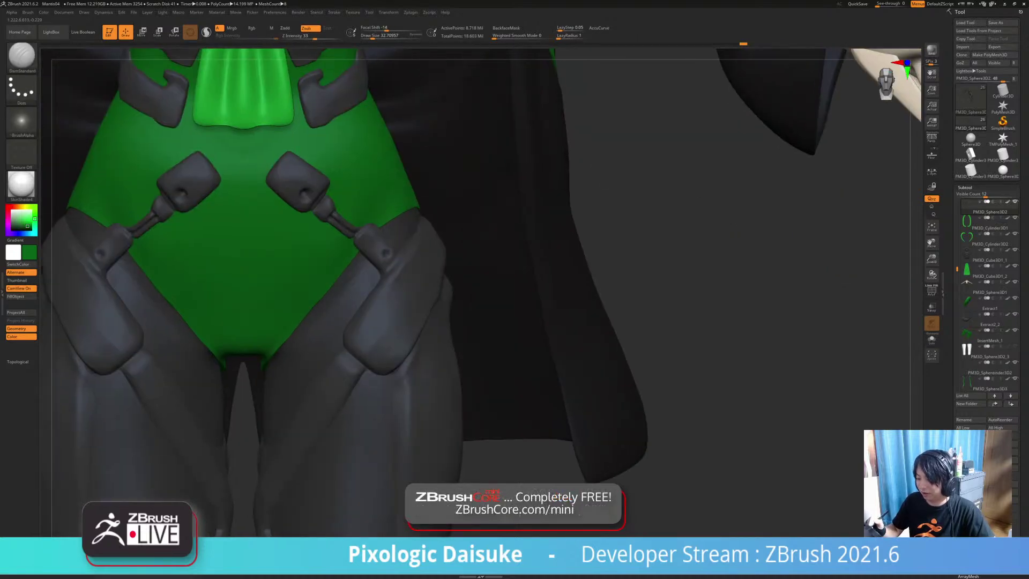
left_click(385, 251)
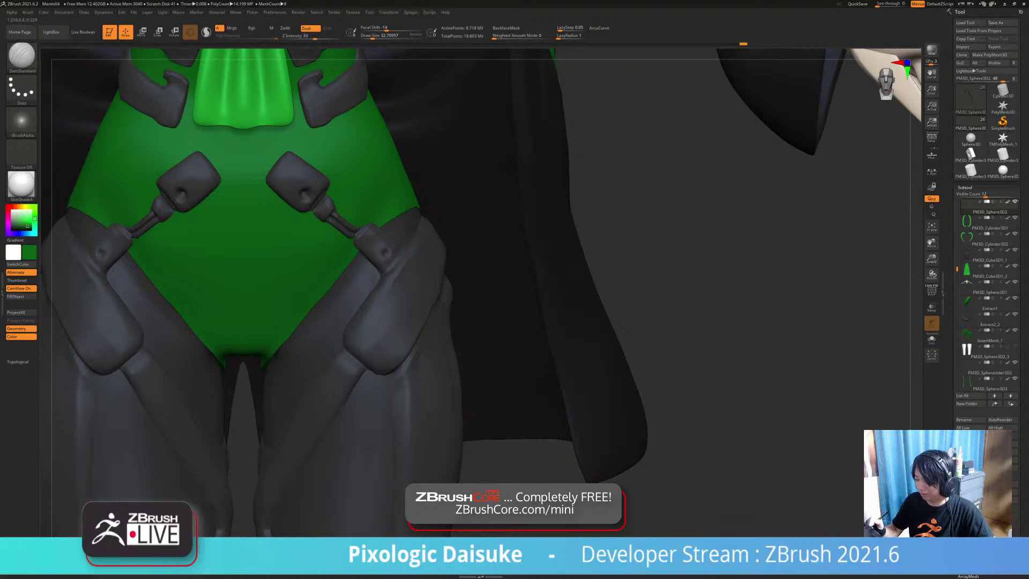
key("shift")
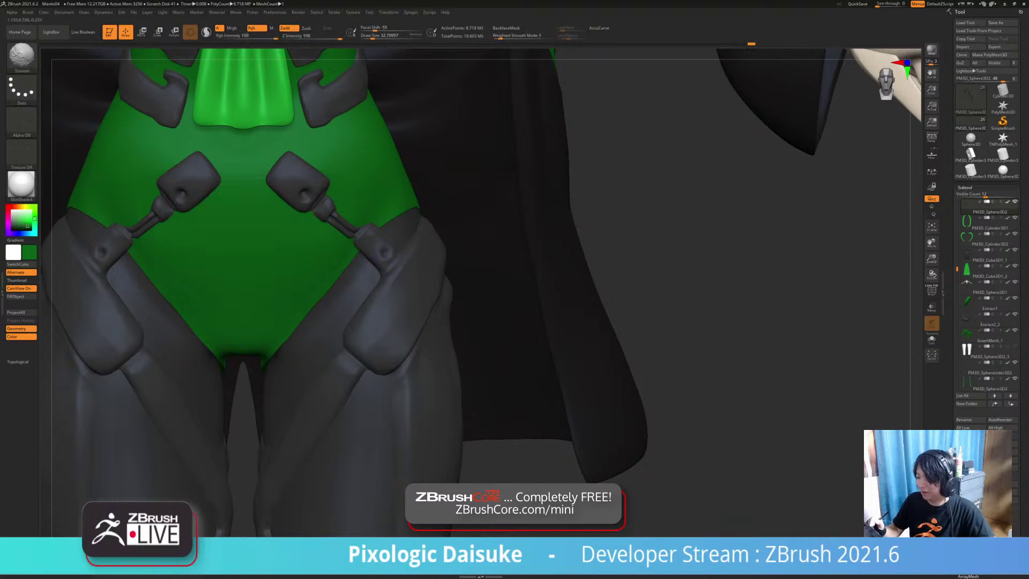
right_click_drag(382, 250, 383, 288, "ctrl")
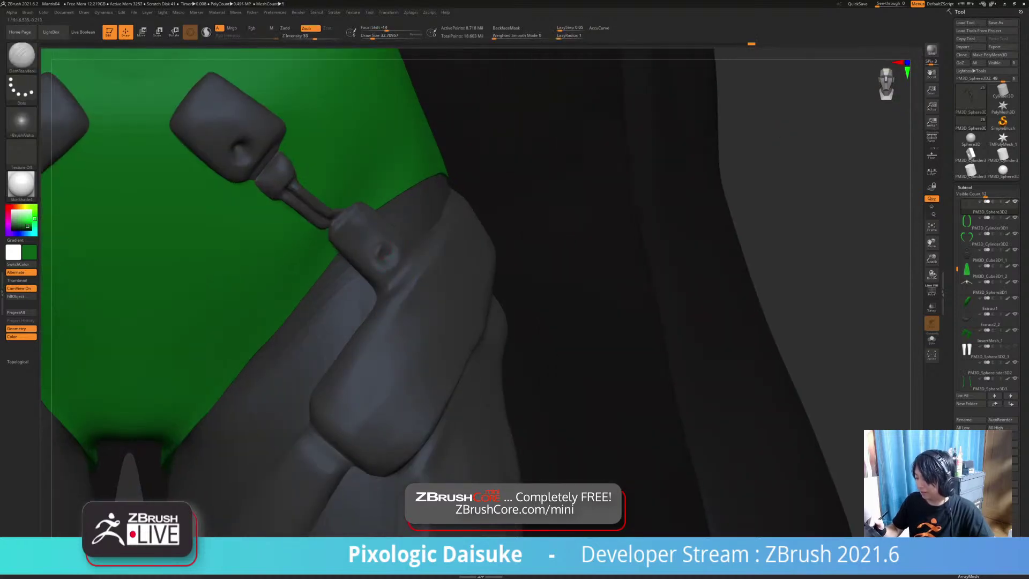
left_click(385, 253)
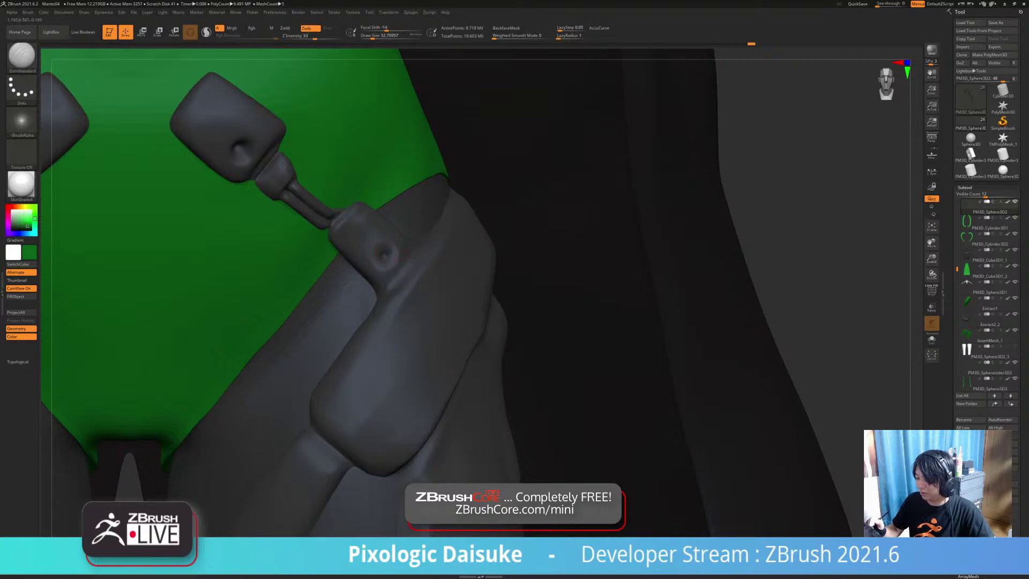
left_click(385, 254, "shift")
mouse_move(400, 235)
right_mouse_down("ctrl")
mouse_move(400, 207)
mouse_move(400, 234)
mouse_move(399, 219)
right_mouse_up("ctrl")
mouse_move(426, 253)
right_mouse_down("ctrl")
mouse_move(425, 234)
mouse_move(411, 258)
mouse_move(412, 246)
right_mouse_up("ctrl")
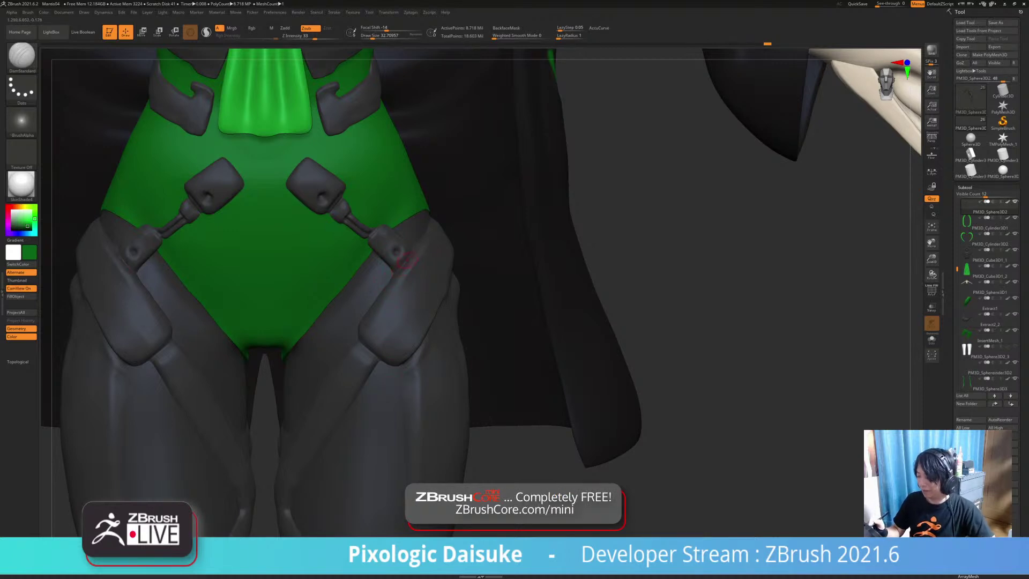
Step: Define the seam where the strut's lower mount meets the hip plate with DamStandard and smooth the plate beside it
key("shift")
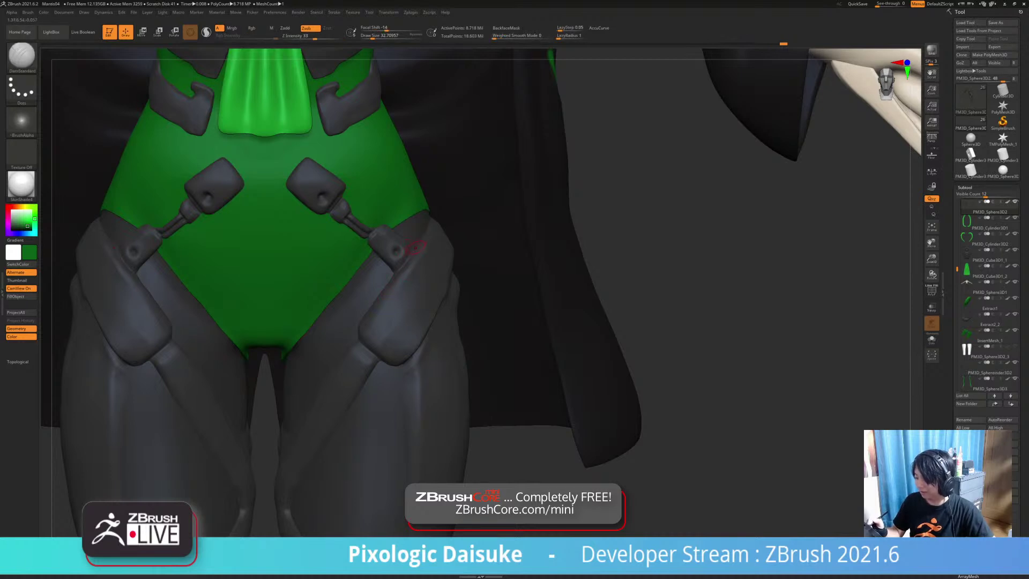
key("shift")
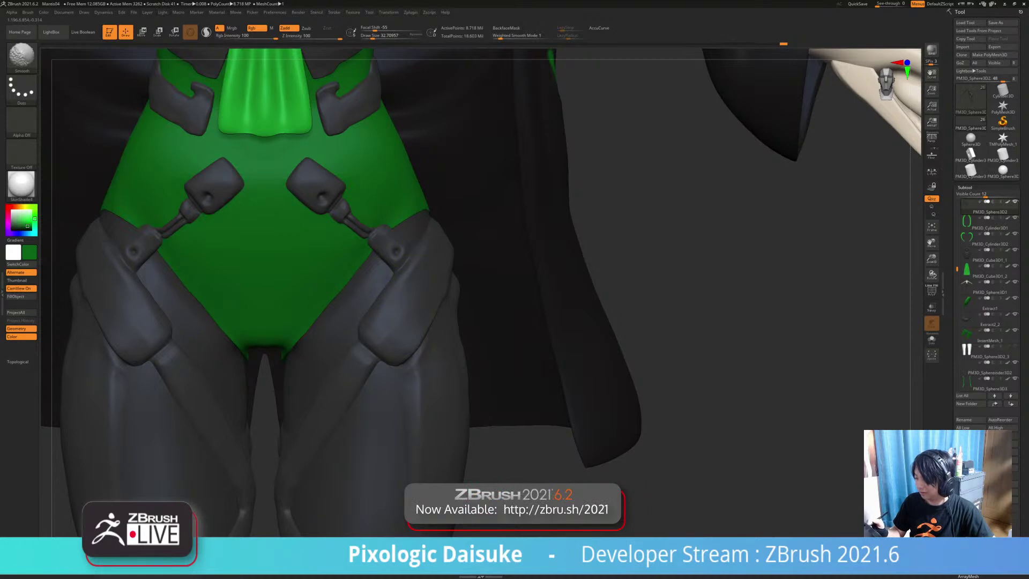
key("ctrl")
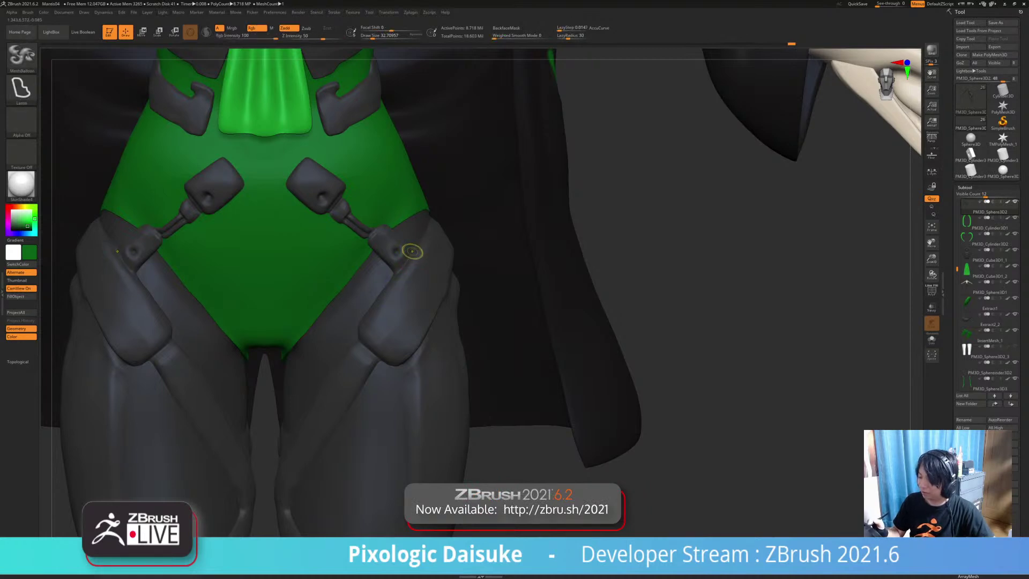
key("shift")
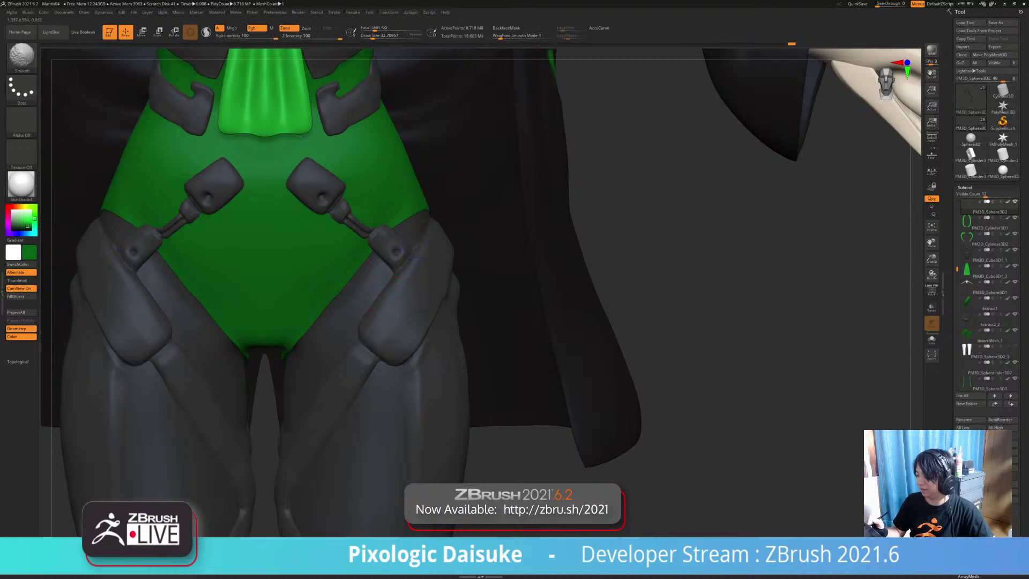
left_click_drag(370, 309, 377, 312, "shift")
Step: Refine the hip plate's upper edge from the strut mount to the outer hip and smooth it
right_click_drag(509, 184, 454, 212)
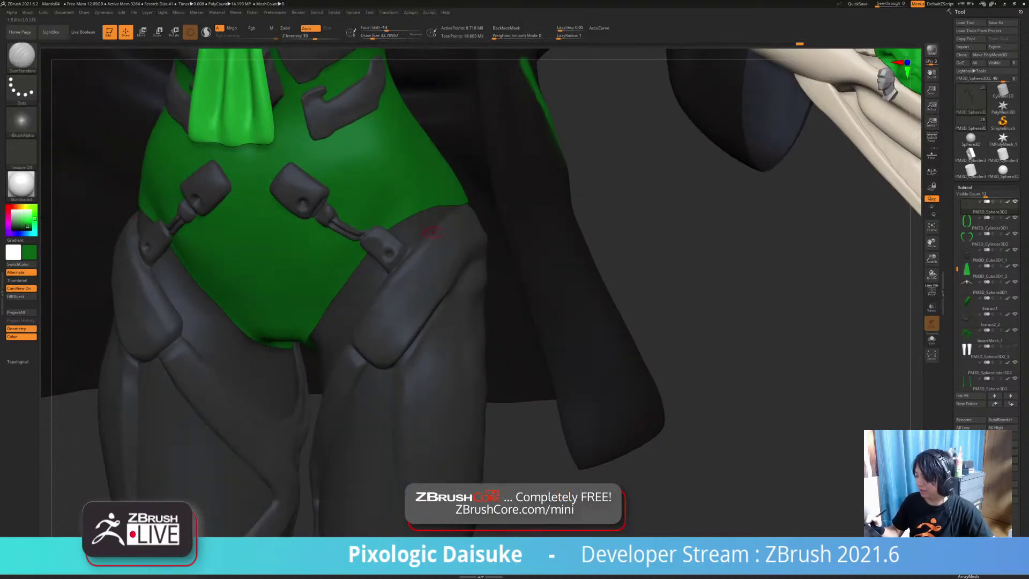
key("shift")
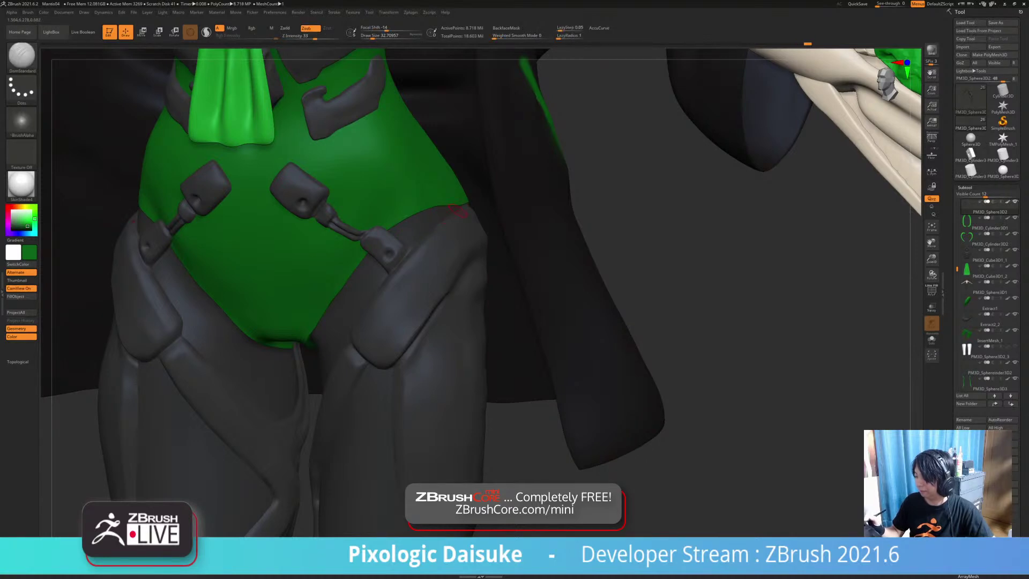
key("shift")
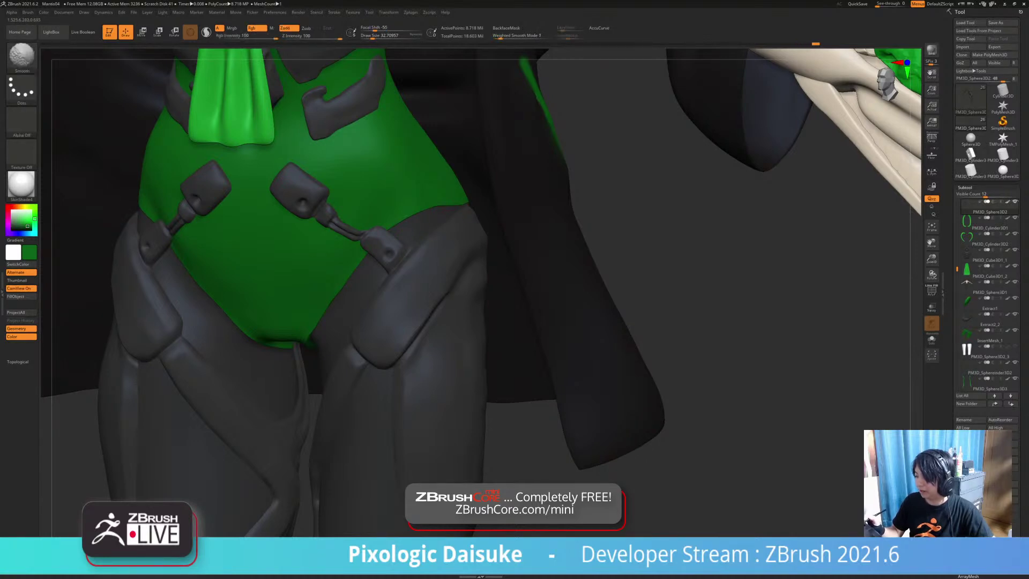
mouse_move(440, 246)
right_mouse_down("ctrl")
mouse_move(441, 232)
mouse_move(462, 235)
right_mouse_up("ctrl")
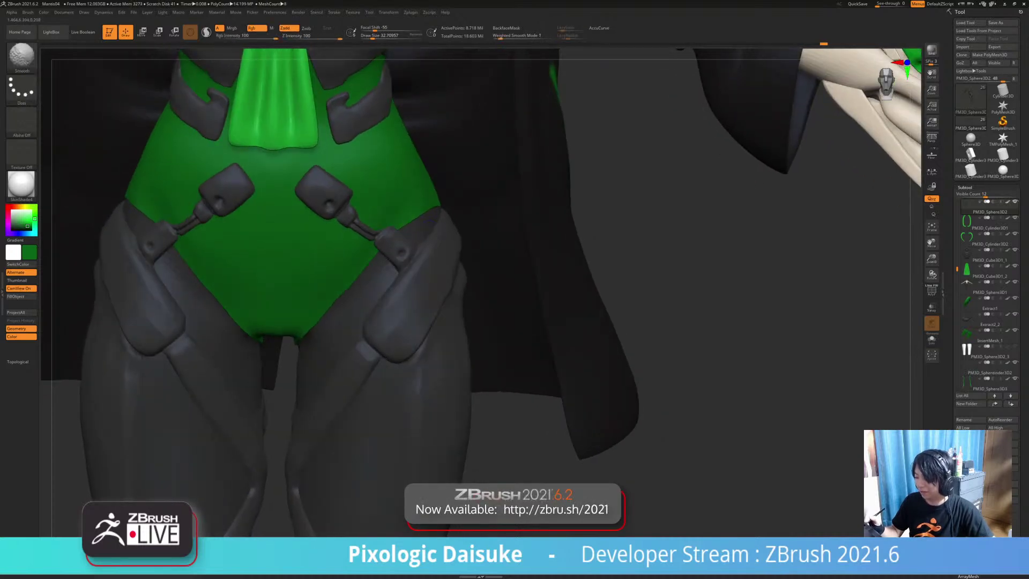
Step: Smooth the inner edge of the hip plate and the thigh surface beside it
left_click_drag(394, 277, 340, 371, "shift")
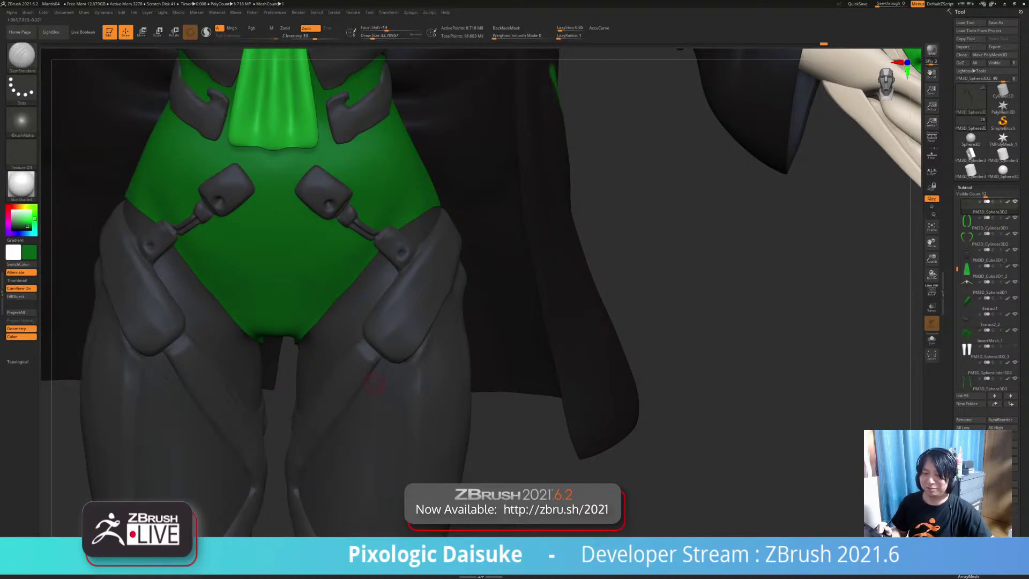
right_click_drag(387, 285, 405, 306)
left_click_drag(401, 276, 376, 311, "shift")
right_click_drag(394, 341, 413, 259, "alt")
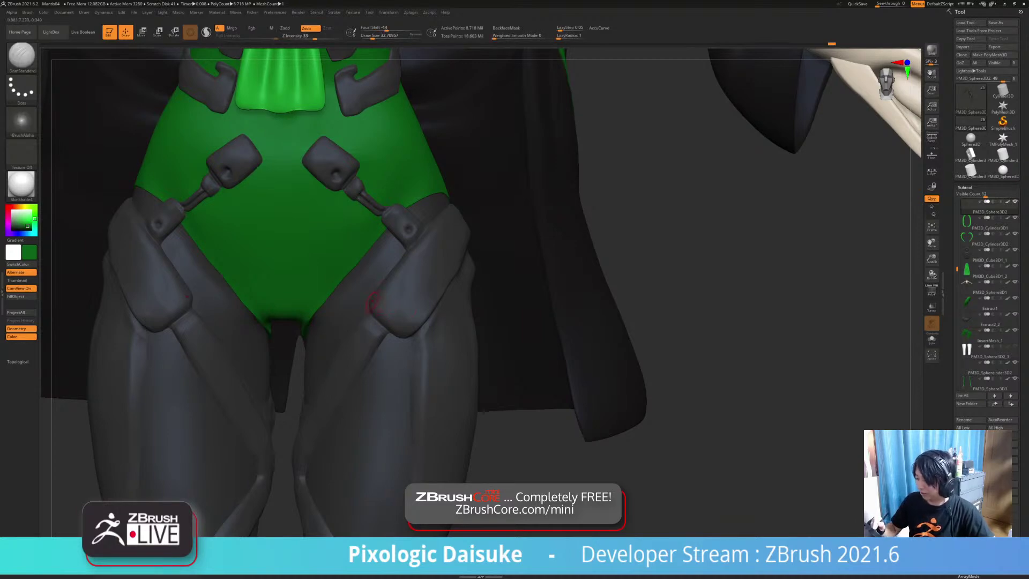
Step: Reshape the hip plate's lower inner corner with the SnakeHook brush at a draw size of about 59 and smooth it
key("b")
key("s")
key("h")
left_click_drag(373, 36, 376, 37)
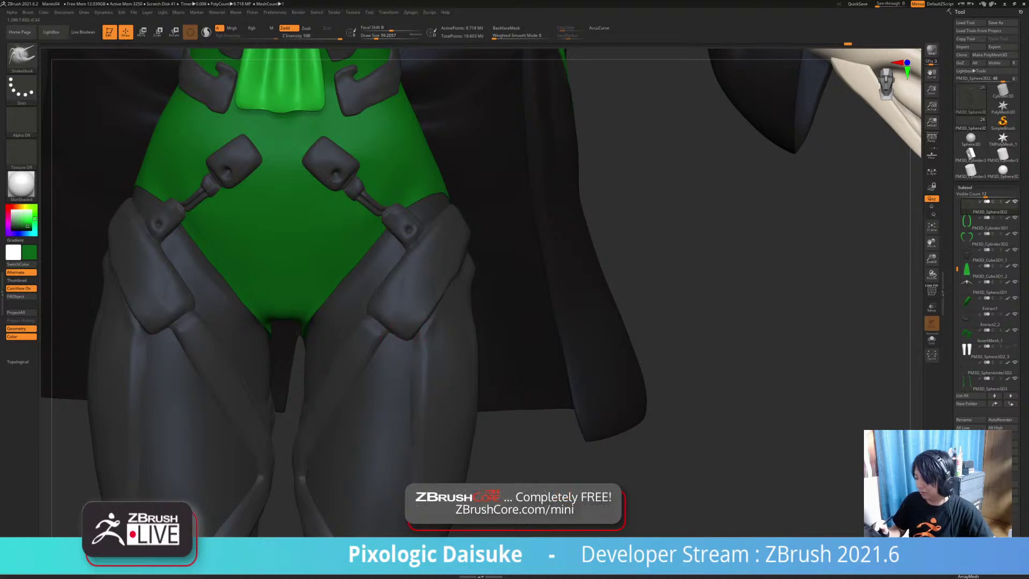
key("shift")
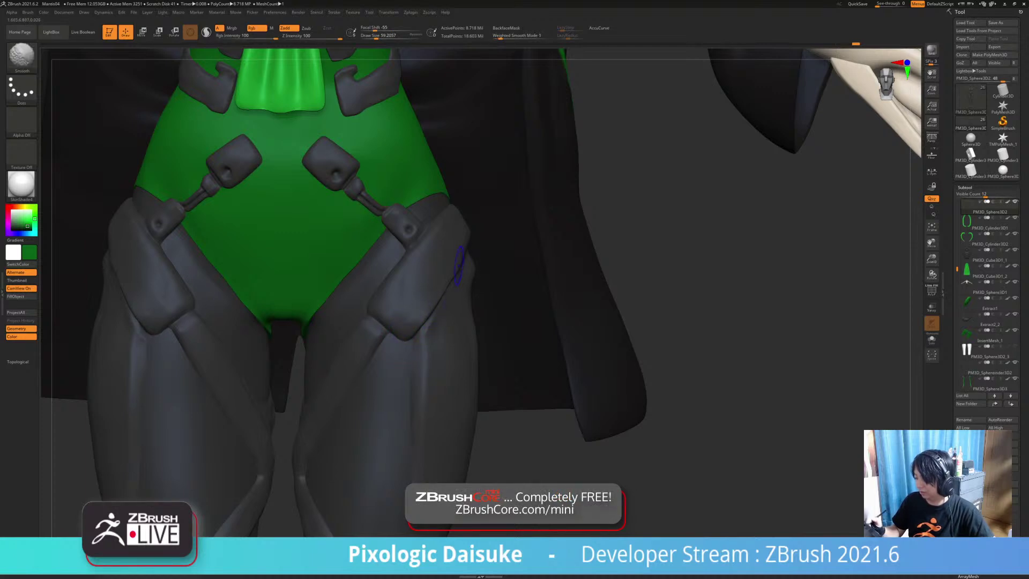
Step: Isolate the body and deepen the crease along the hip plate's lower edge around the outer hip with DamStandard, smoothing it
mouse_move(462, 262)
right_mouse_down()
mouse_move(417, 276)
mouse_move(441, 262)
mouse_move(438, 225)
mouse_move(476, 227)
mouse_move(458, 310)
mouse_move(426, 300)
mouse_move(450, 328)
mouse_move(438, 328)
mouse_move(550, 229)
right_mouse_up()
key("b")
key("d")
key("s")
key("alt+s")
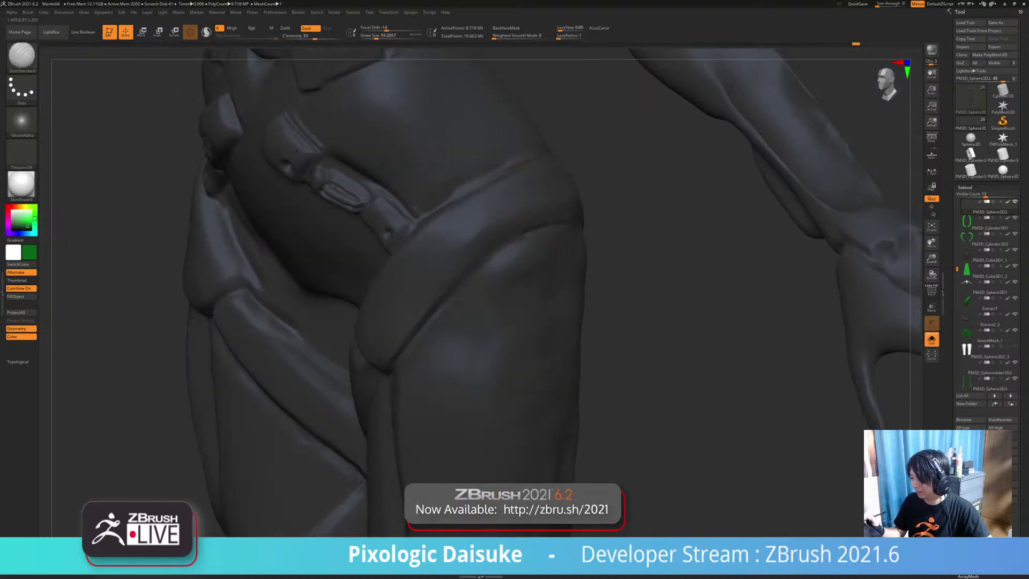
key("b")
key("m")
key("b")
key("b")
key("d")
key("s")
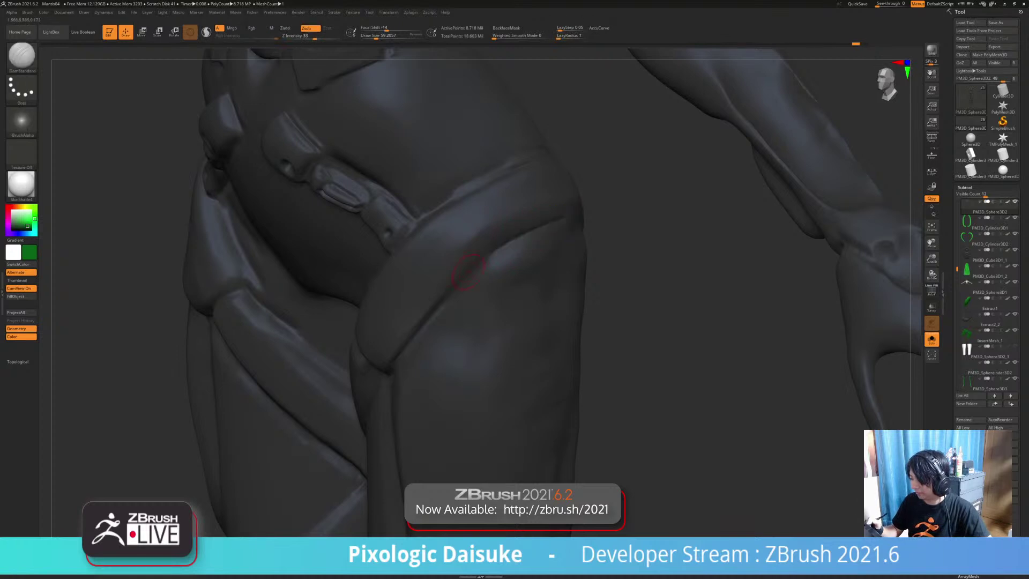
key("shift")
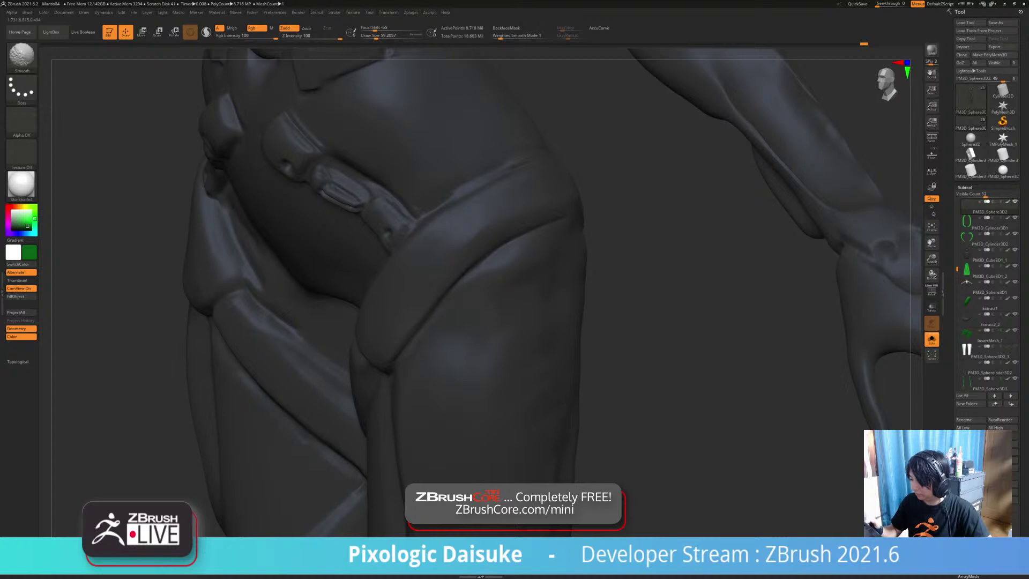
right_click_drag(643, 343, 642, 268, "ctrl")
left_click(931, 339)
Step: Examine the hip and leg armour on the full figure from the front, and the knee plates up close
right_click_drag(522, 292, 499, 225)
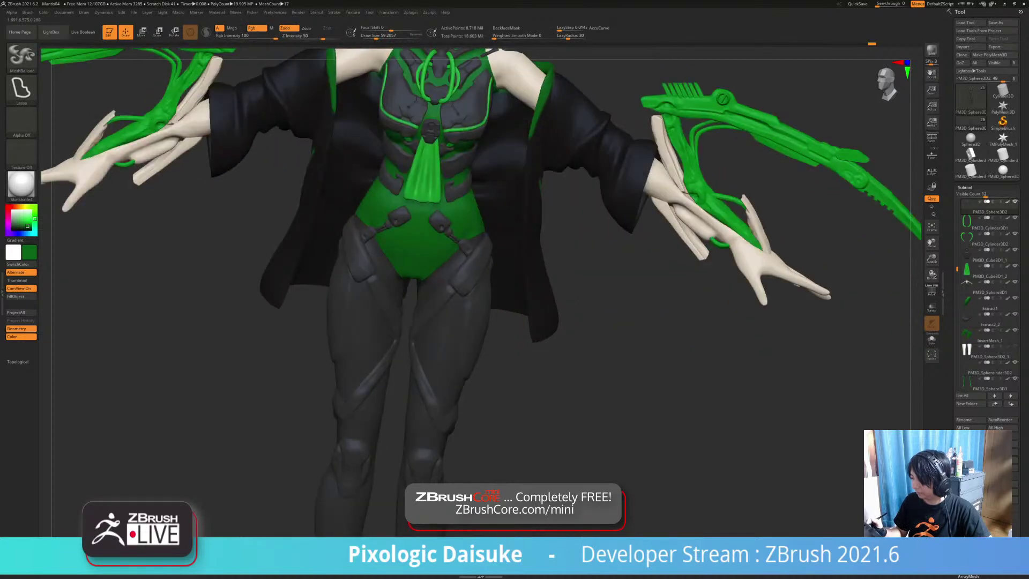
right_click_drag(501, 268, 494, 303, "shift")
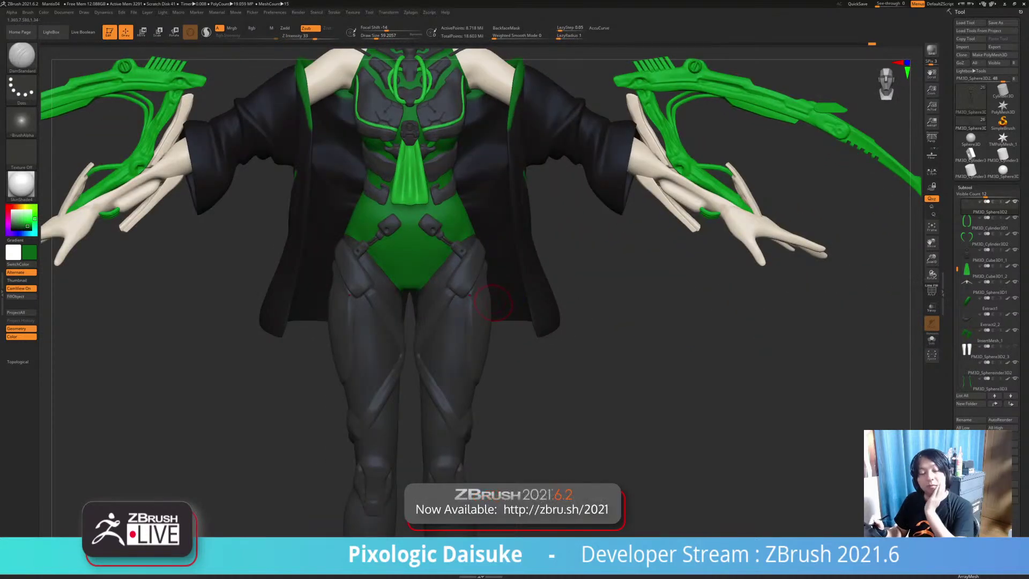
right_click_drag(488, 300, 450, 257, "alt")
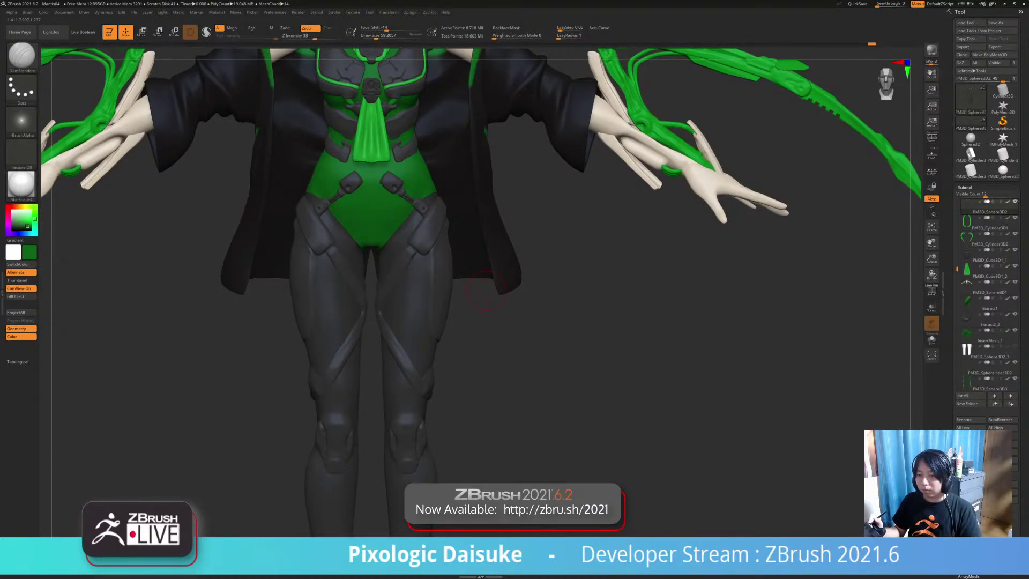
mouse_move(489, 283)
right_mouse_down()
mouse_move(503, 285)
mouse_move(477, 264)
right_mouse_up()
mouse_move(440, 358)
right_mouse_down()
mouse_move(419, 388)
mouse_move(375, 293)
mouse_move(385, 360)
right_mouse_up()
mouse_move(413, 212)
left_mouse_down("shift")
mouse_move(418, 202)
mouse_move(399, 203)
left_mouse_up("shift")
right_click_drag(397, 190, 392, 265, "alt")
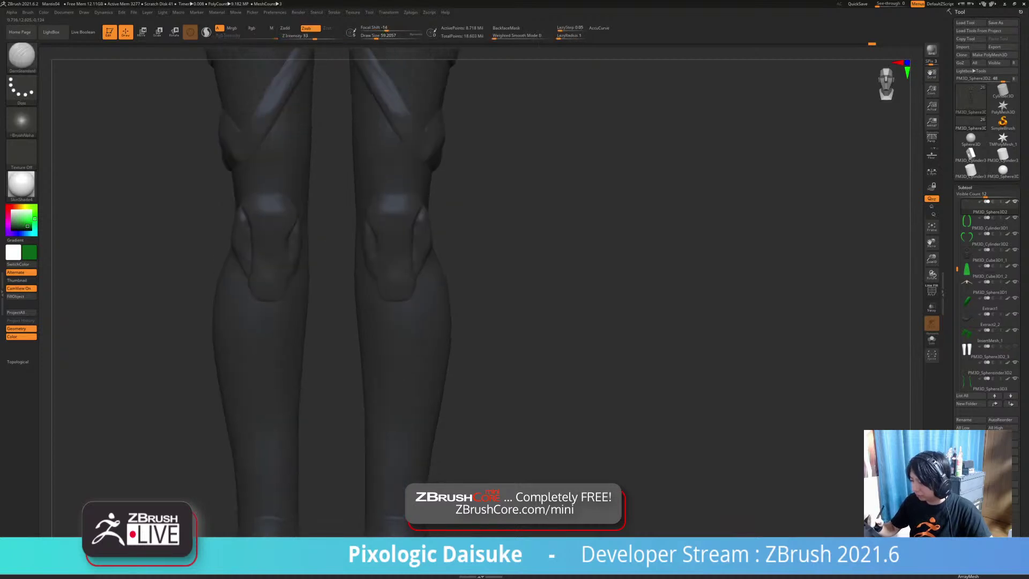
left_click_drag(386, 234, 376, 230)
key("ctrl+z")
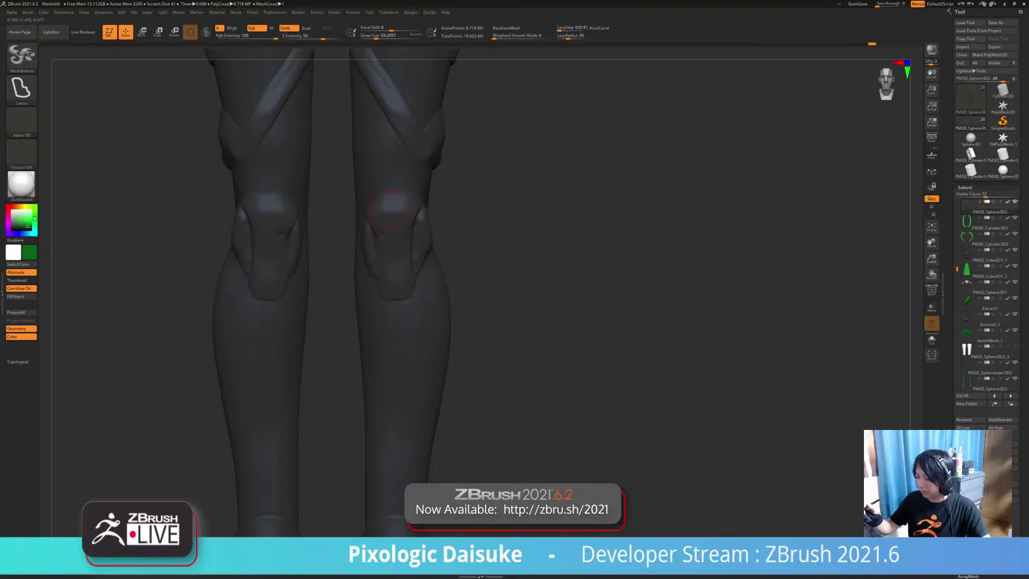
key("b")
key("d")
key("s")
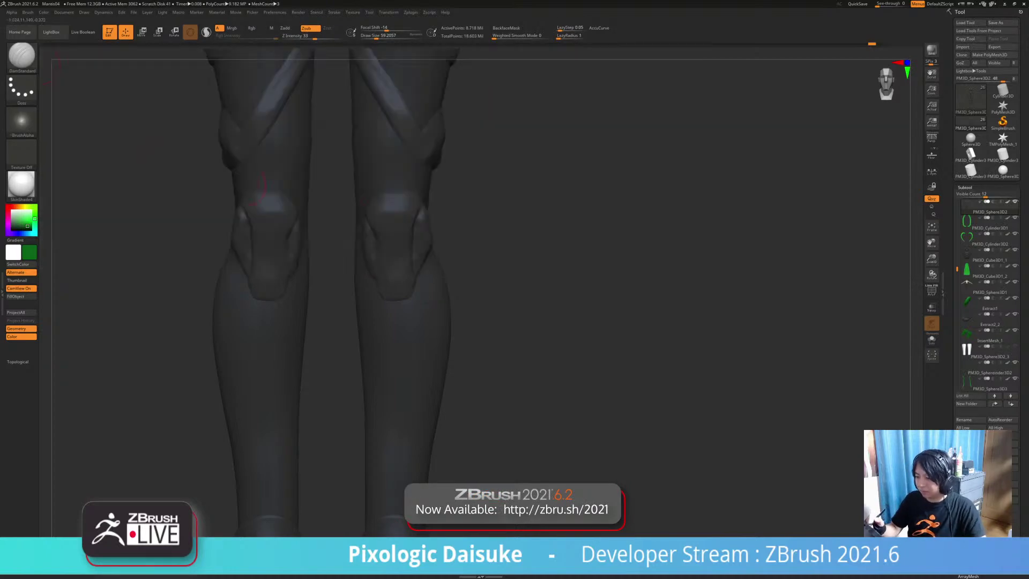
Step: Reshape the knee plates' sides and lower ends with the SnakeHook brush at draw sizes of about 59 and 120
key("b")
key("s")
key("h")
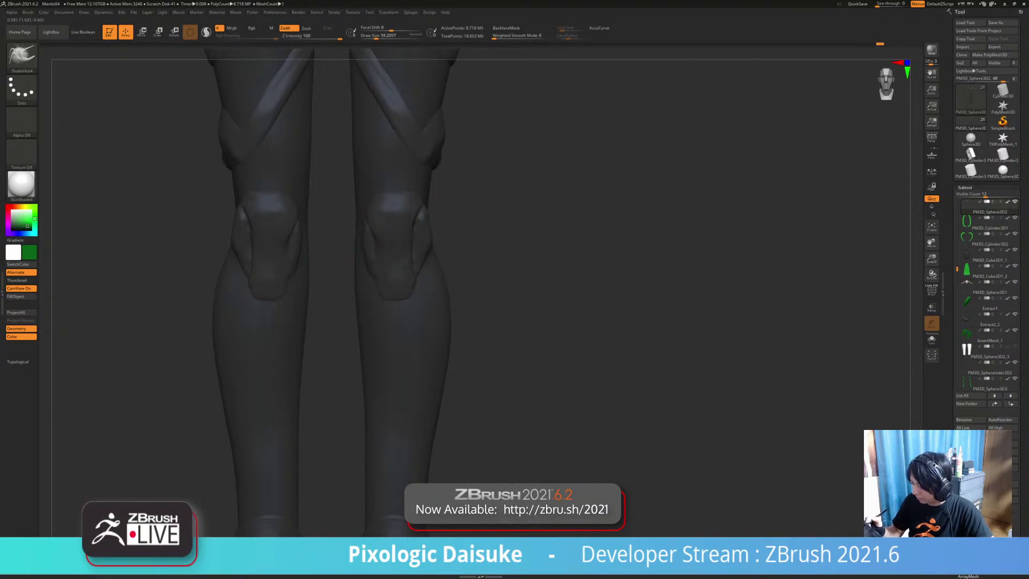
left_click_drag(418, 215, 422, 215)
right_click_drag(406, 281, 406, 207, "alt")
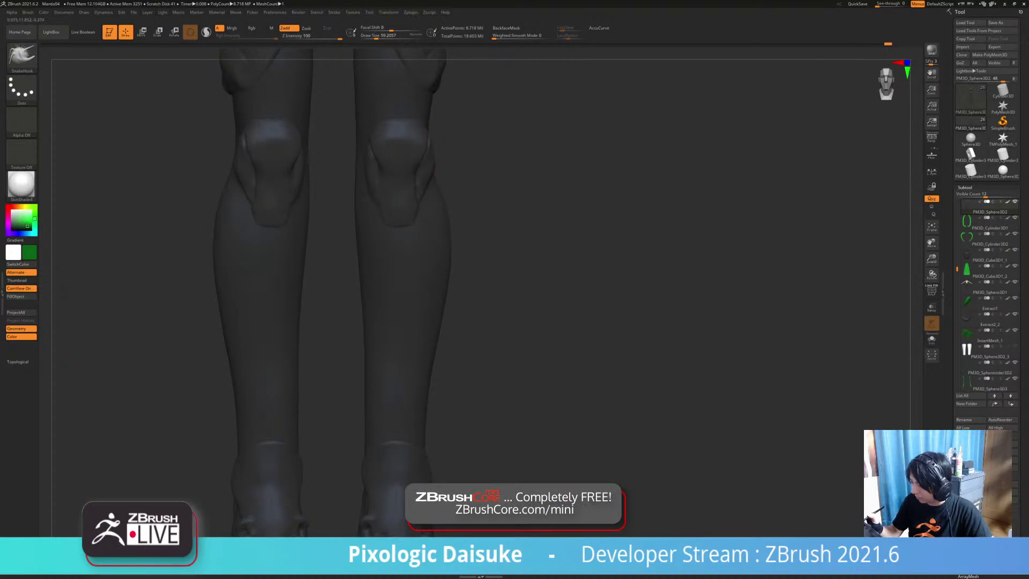
mouse_move(415, 189)
right_mouse_down()
mouse_move(477, 187)
mouse_move(361, 304)
right_mouse_up()
left_click(382, 37)
right_click_drag(407, 258, 455, 257)
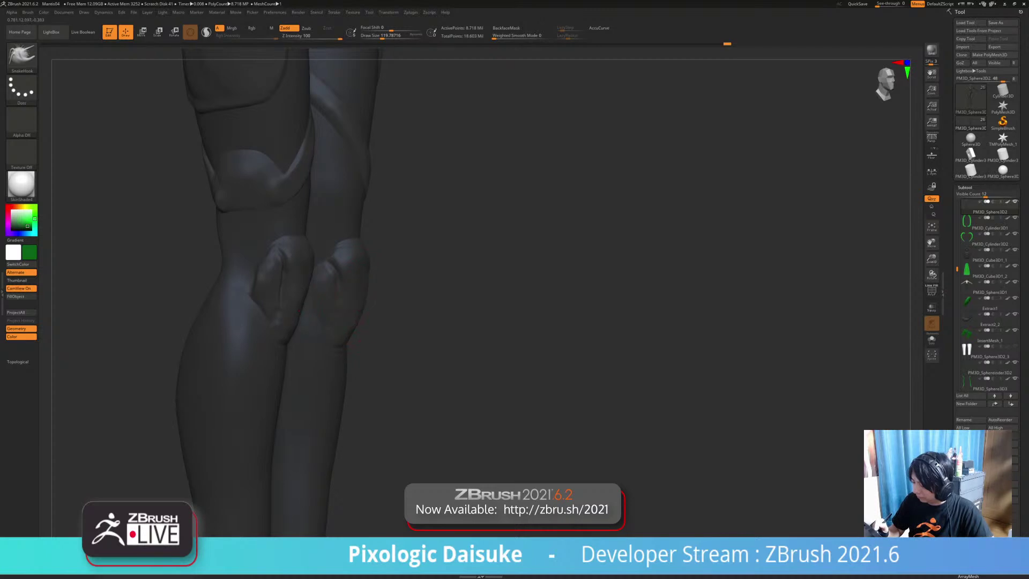
key("shift")
mouse_move(455, 311)
left_mouse_down()
mouse_move(375, 307)
mouse_move(421, 303)
mouse_move(394, 302)
left_mouse_up()
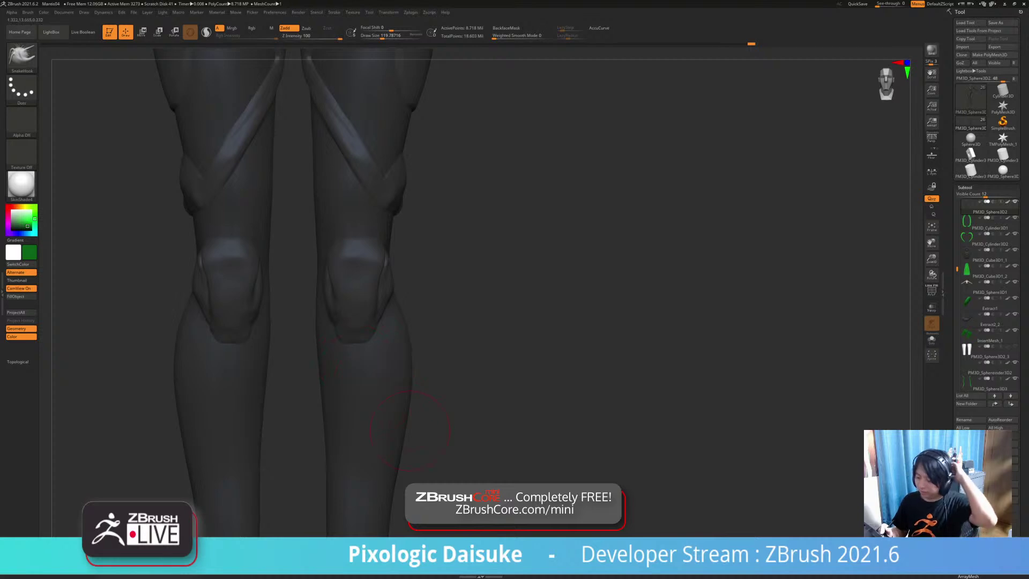
Step: Crease the edges between the knee plate and its side pieces with DamStandard at a draw size of about 15.6
left_click(22, 57)
key("d")
key("s")
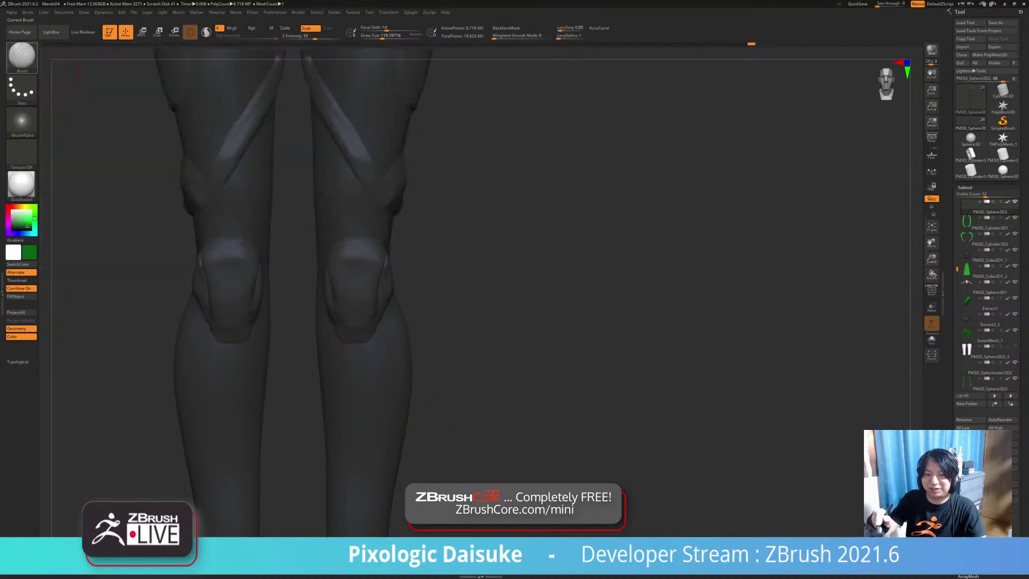
left_click_drag(382, 37, 375, 37)
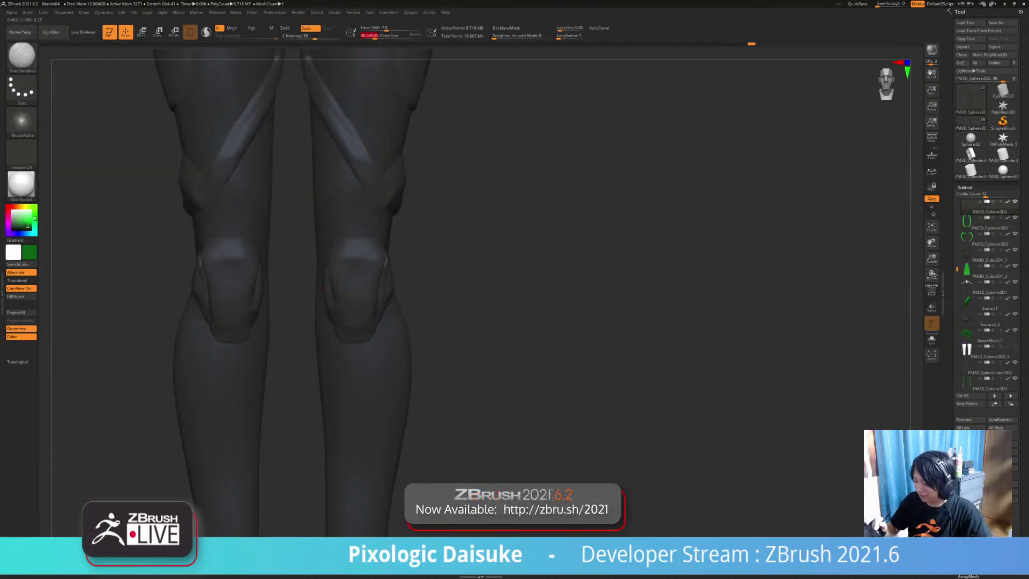
left_click_drag(460, 161, 530, 163)
left_click(368, 37)
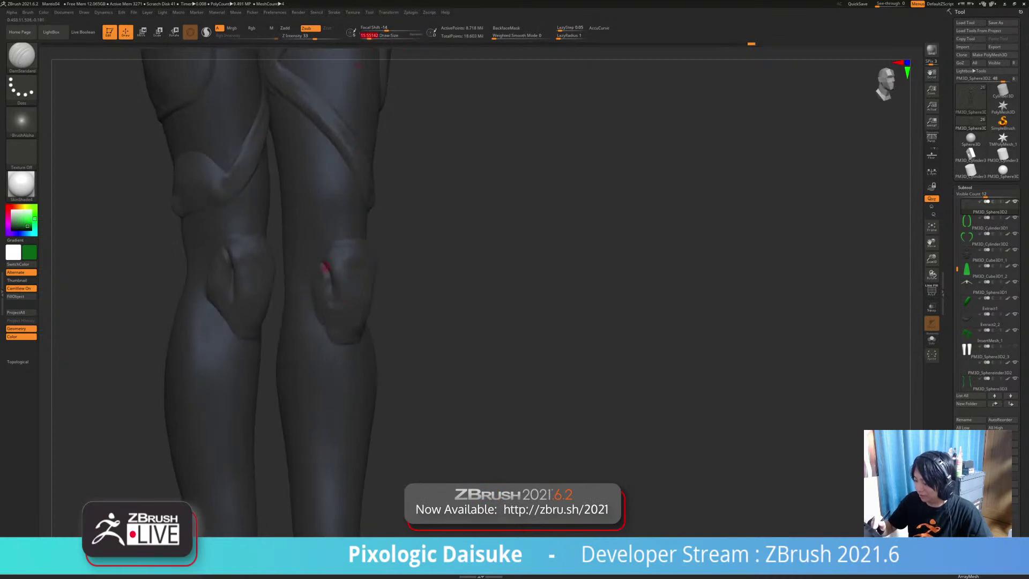
key("Return")
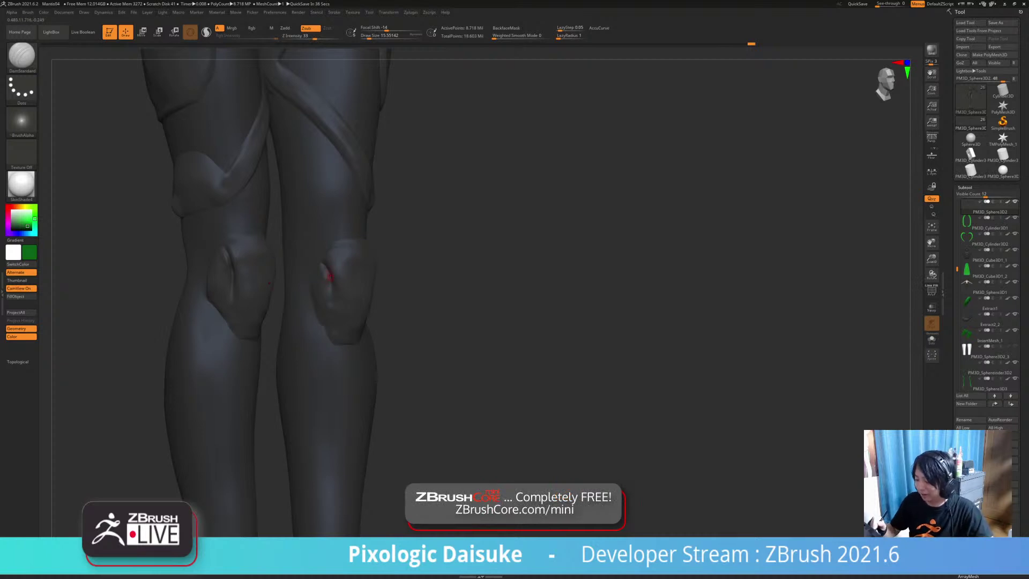
key("ctrl")
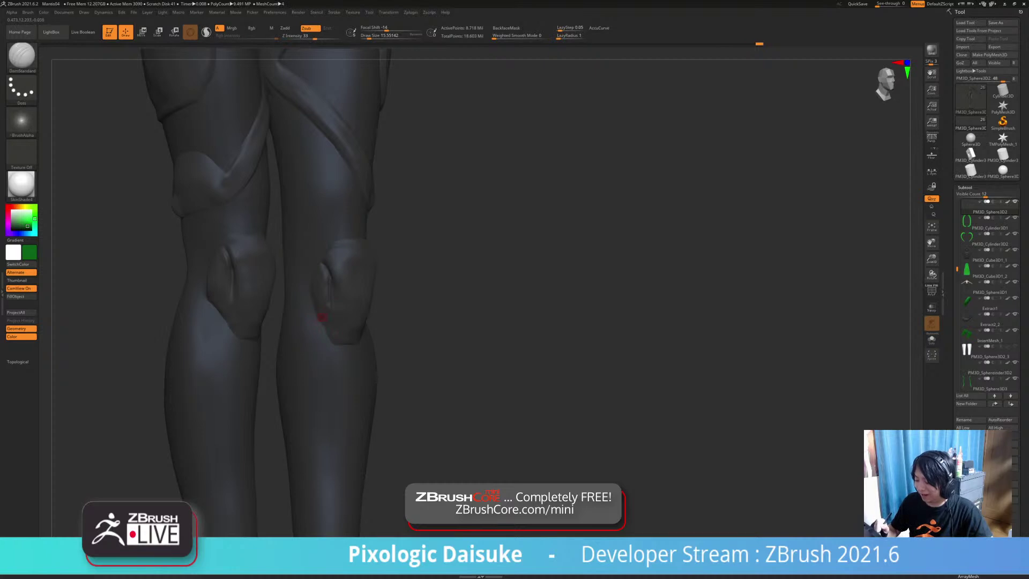
left_click_drag(482, 278, 386, 271)
left_click_drag(471, 335, 421, 311)
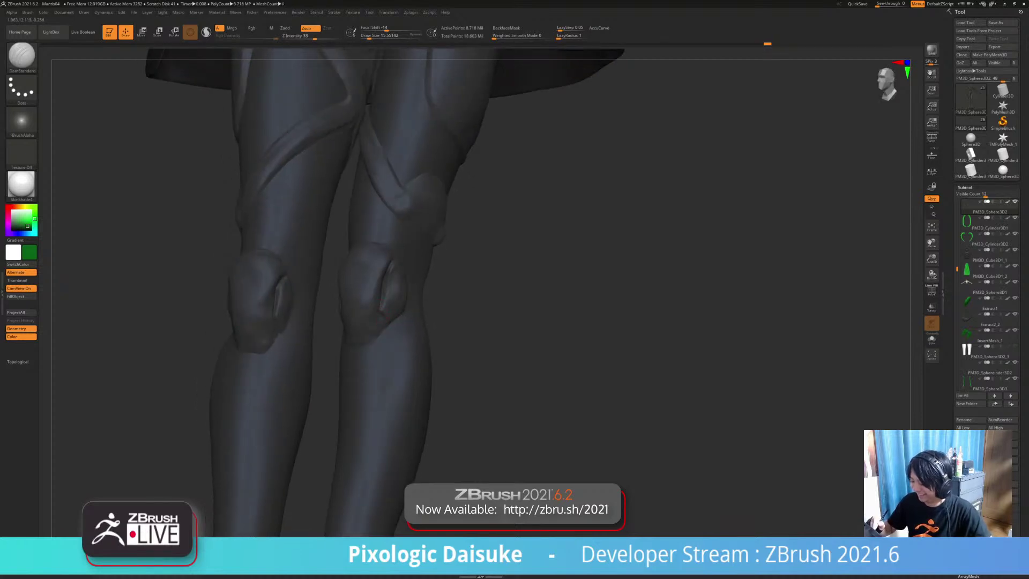
mouse_move(482, 300)
left_mouse_down()
mouse_move(571, 316)
mouse_move(555, 311)
mouse_move(546, 322)
left_mouse_up()
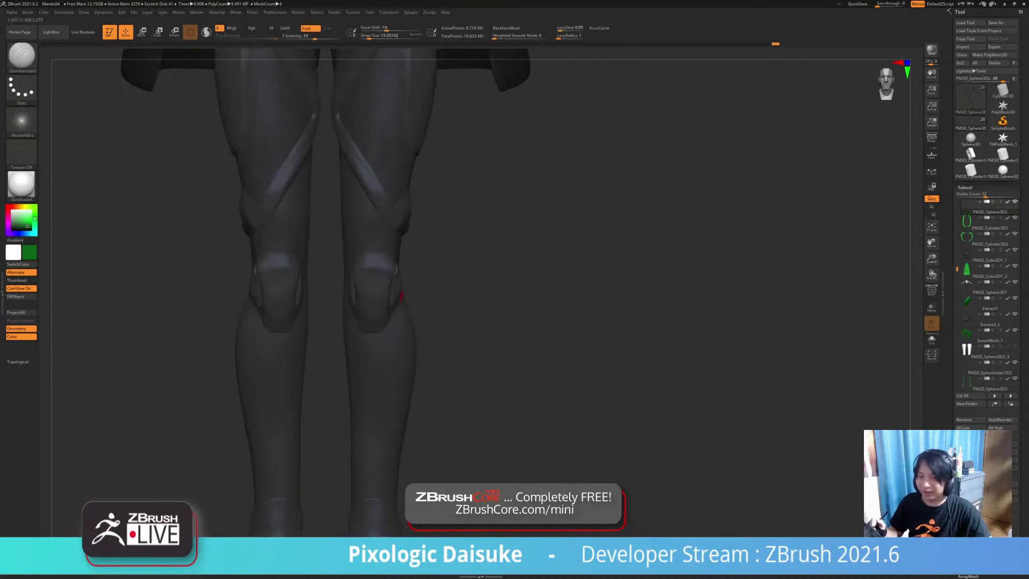
Step: Reshape the knee plate's side edges with the SnakeHook brush at a draw size of about 56 and smooth them
key("b")
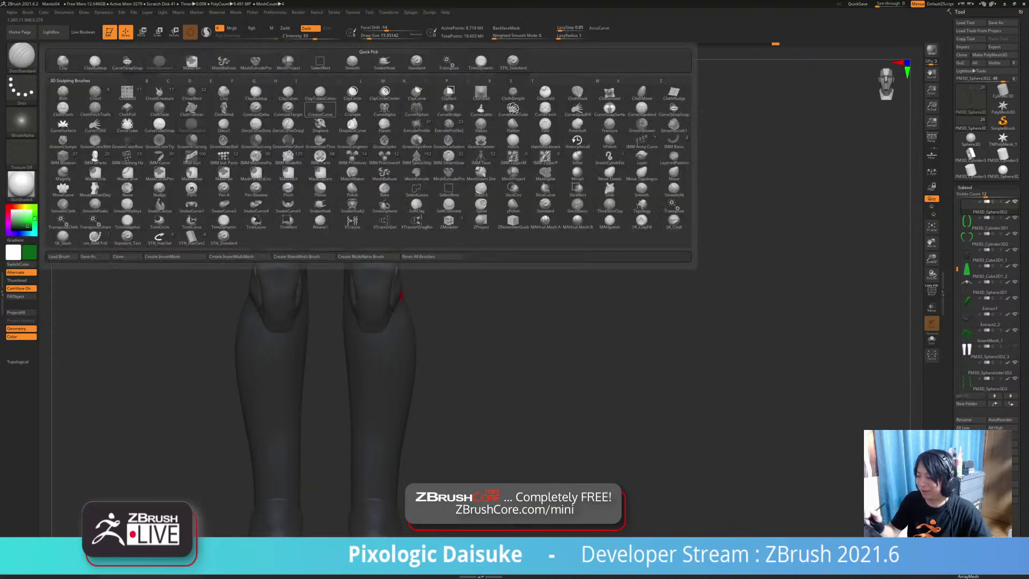
left_click(374, 70)
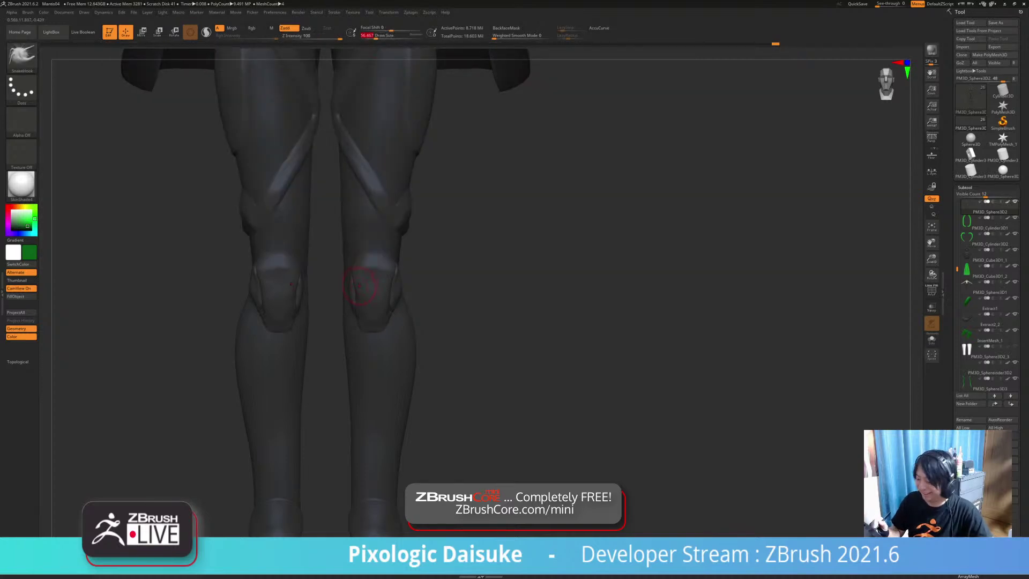
right_click_drag(291, 284, 346, 290)
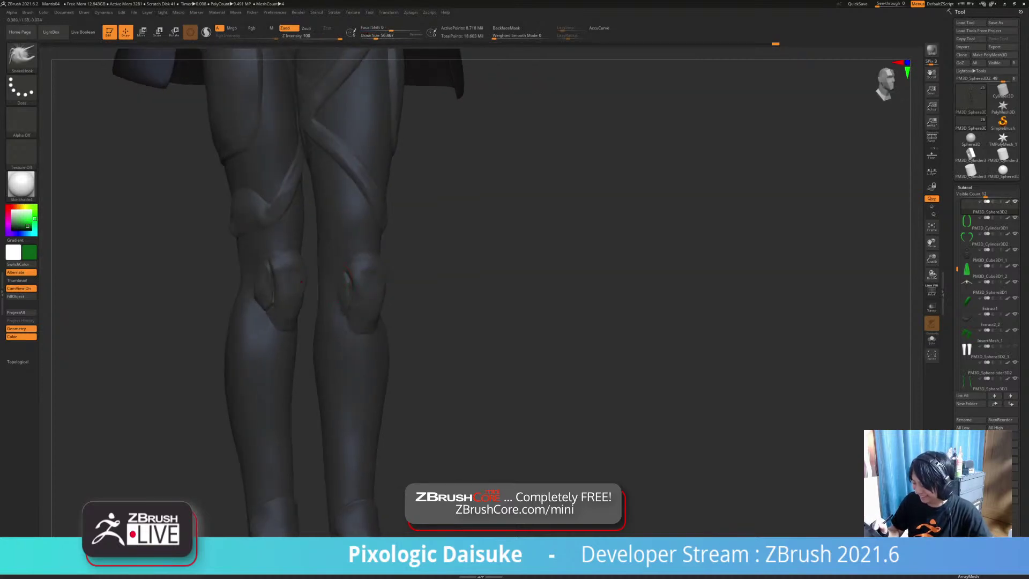
key("b")
key("m")
key("b")
mouse_move(346, 297)
right_mouse_down()
mouse_move(303, 296)
mouse_move(365, 283)
mouse_move(338, 299)
mouse_move(351, 308)
mouse_move(300, 294)
mouse_move(310, 286)
right_mouse_up()
left_click_drag(310, 293, 315, 294)
right_click_drag(332, 295, 307, 295)
left_click_drag(355, 293, 337, 296)
right_click_drag(322, 298, 336, 299)
left_click_drag(351, 294, 345, 299, "shift")
mouse_move(338, 301)
right_mouse_down()
mouse_move(324, 294)
mouse_move(330, 321)
mouse_move(354, 317)
mouse_move(329, 308)
right_mouse_up()
left_click_drag(342, 303, 347, 303)
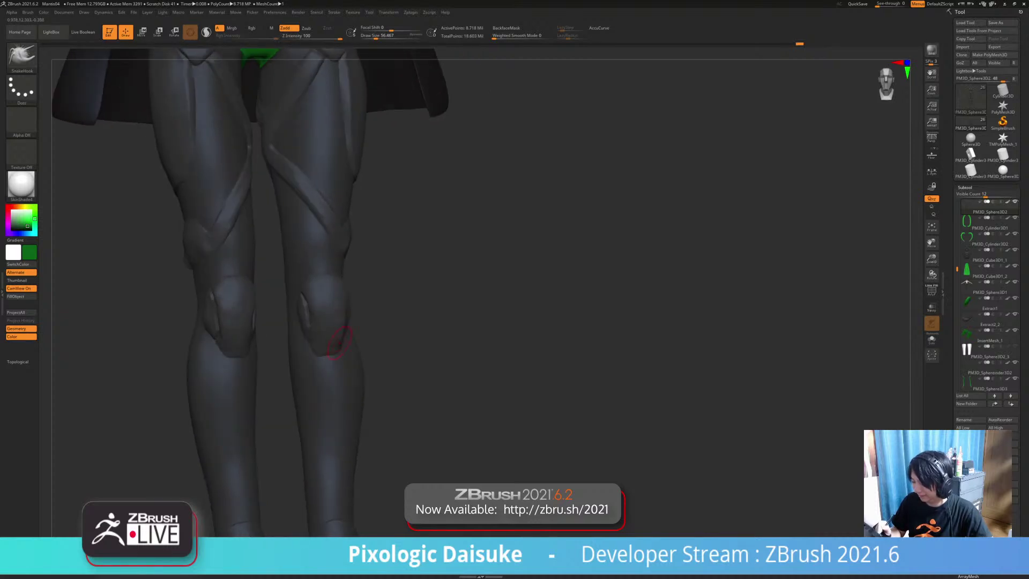
Step: Smooth and adjust the knee plate's side and lower edge, checking the proportions on the full figure
key("shift")
left_click_drag(346, 333, 340, 323, "shift")
right_click_drag(327, 317, 322, 303)
key("shift")
right_click_drag(328, 343, 330, 354)
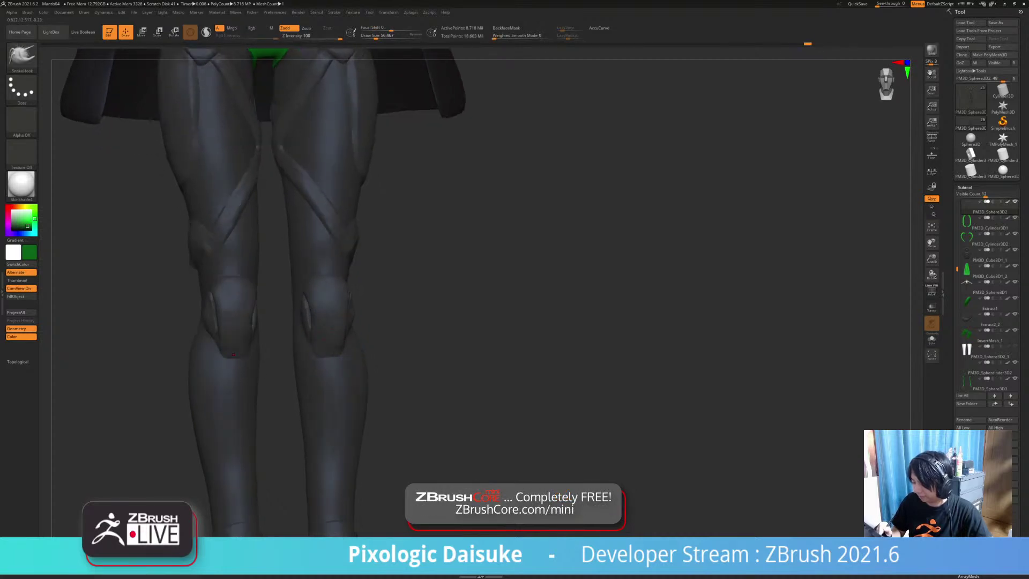
key("shift")
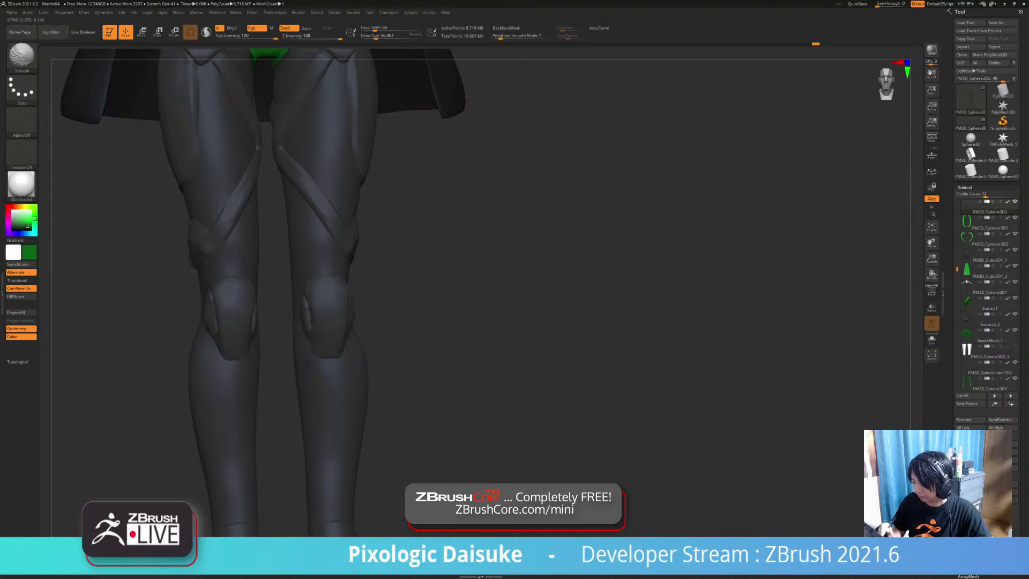
right_click_drag(314, 349, 309, 316, "ctrl")
right_click_drag(383, 363, 376, 335, "ctrl")
right_click_drag(351, 370, 364, 372, "shift")
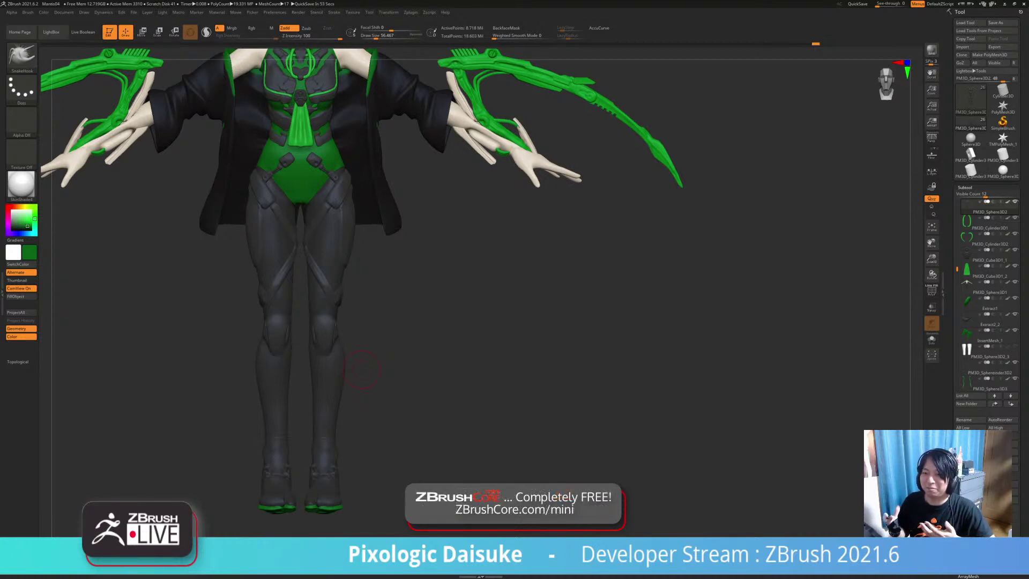
Step: Refine the knee plate's contour with SnakeHook and smooth its lower end
right_click_drag(316, 340, 316, 383, "ctrl")
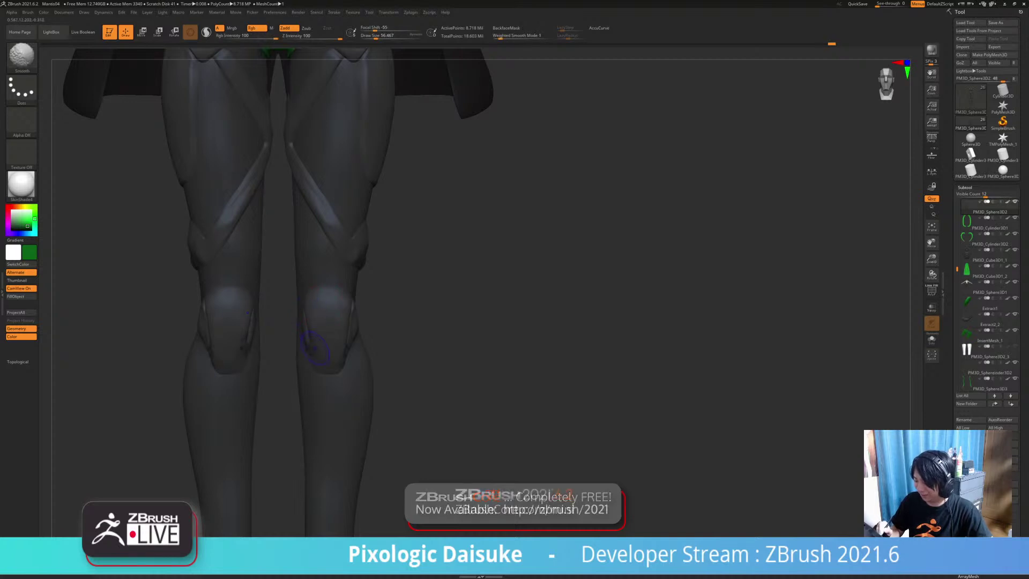
right_click_drag(312, 313, 314, 336)
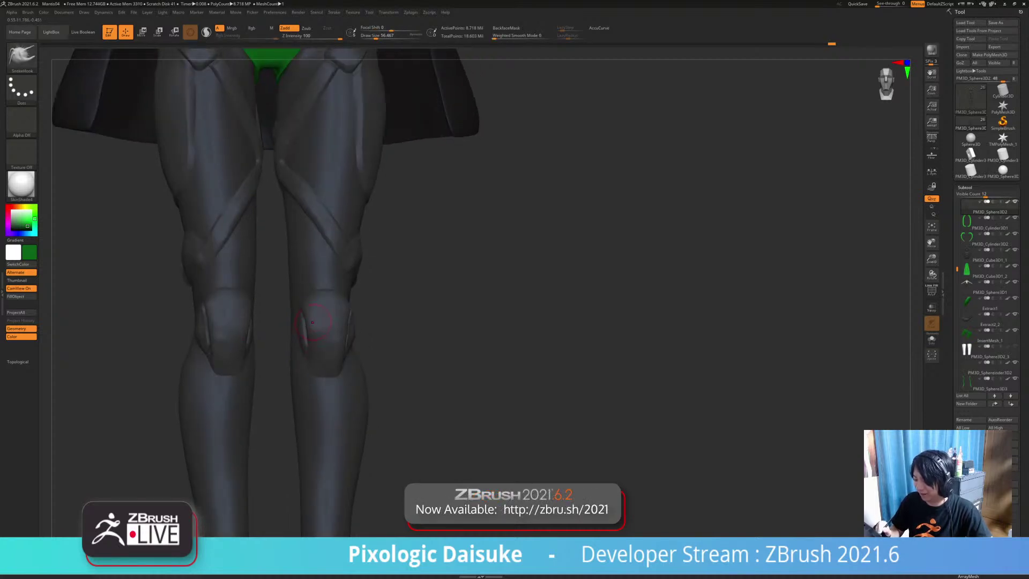
key("shift")
left_click_drag(314, 379, 310, 369, "shift")
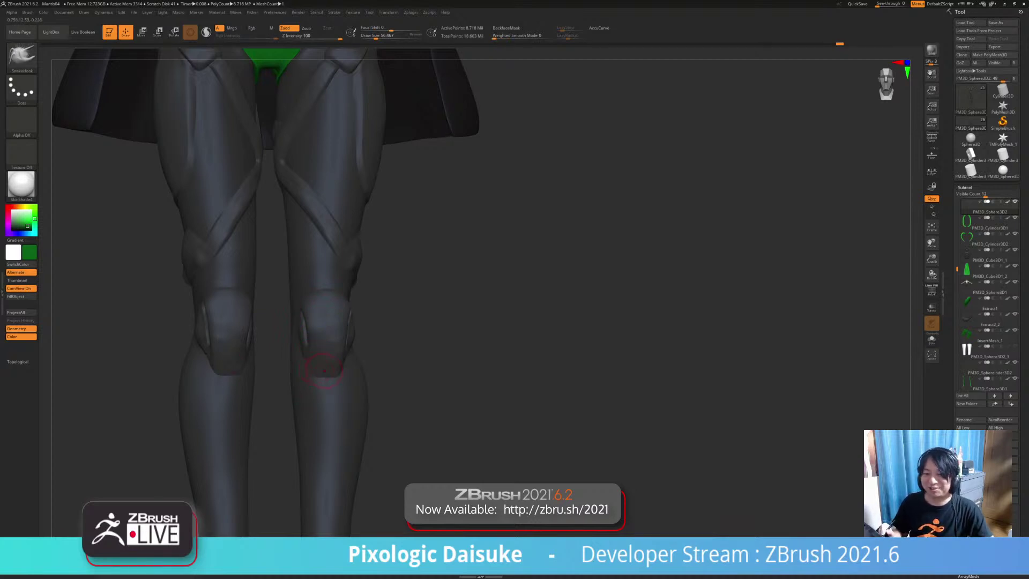
left_click_drag(407, 316, 410, 356)
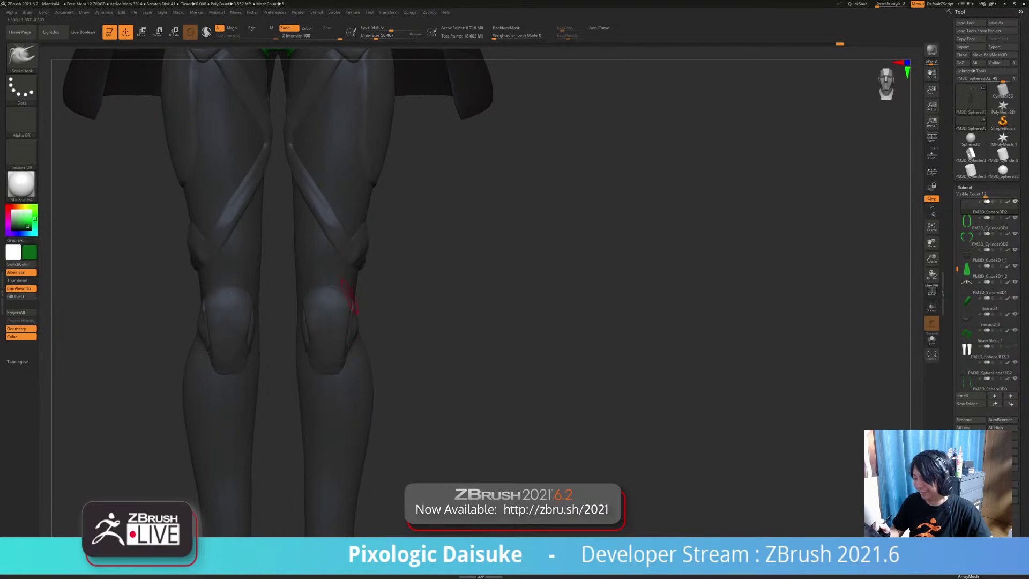
Step: Broaden and flatten the knee plate's lower end with SnakeHook at a draw size of about 101
key("bracketright")
key("bracketright")
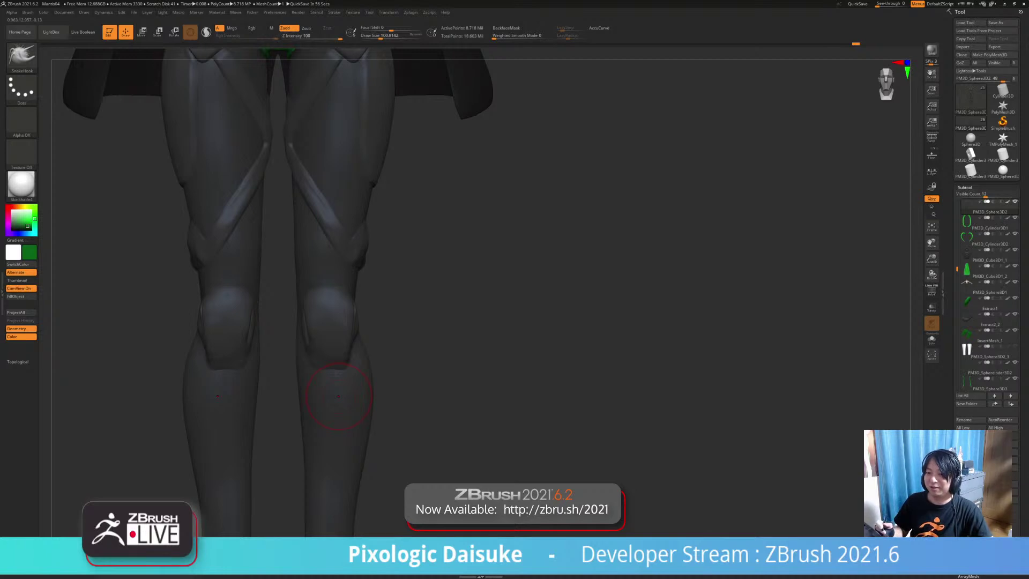
right_click_drag(338, 397, 338, 371, "ctrl")
key("shift")
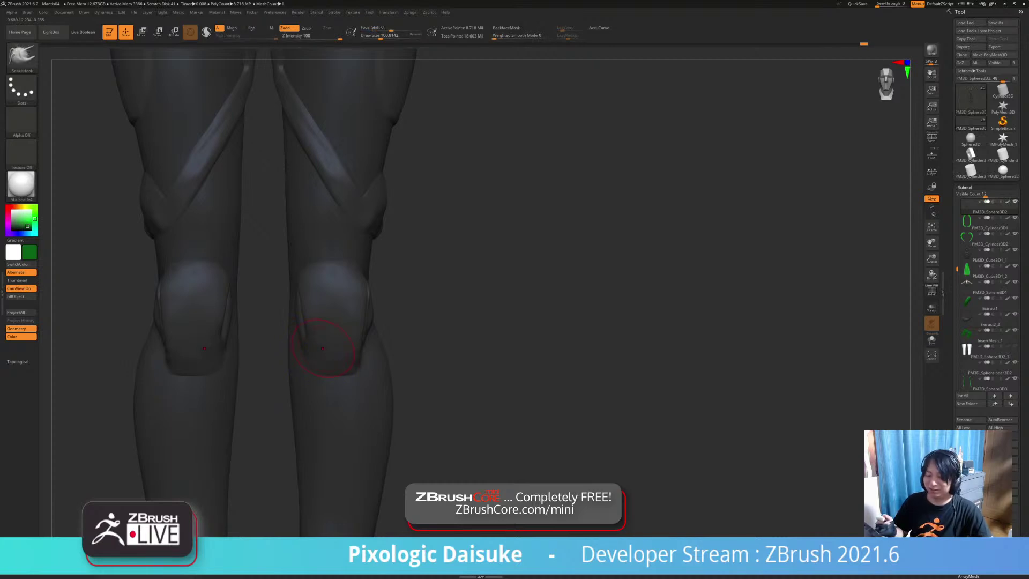
key("b")
key("d")
key("s")
left_click(369, 37)
left_click_drag(460, 225, 527, 231)
key("ctrl+z")
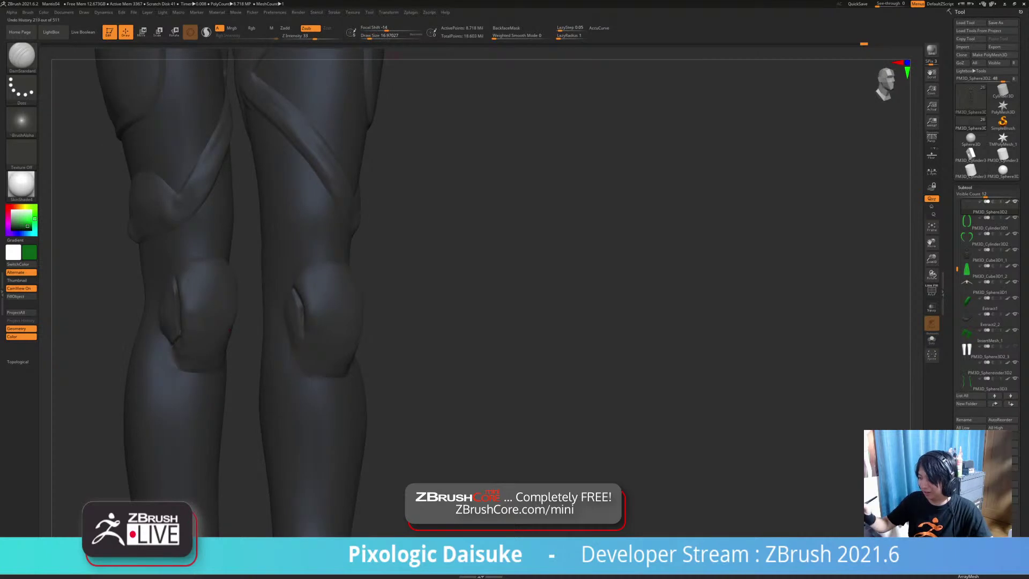
Step: Smooth the knee plate's side opening and sharpen its edges with DamStandard at a draw size of about 35
key("b")
key("m")
key("b")
left_click(372, 36)
mouse_move(301, 314)
right_mouse_down()
mouse_move(334, 309)
mouse_move(321, 271)
mouse_move(332, 272)
mouse_move(337, 301)
right_mouse_up()
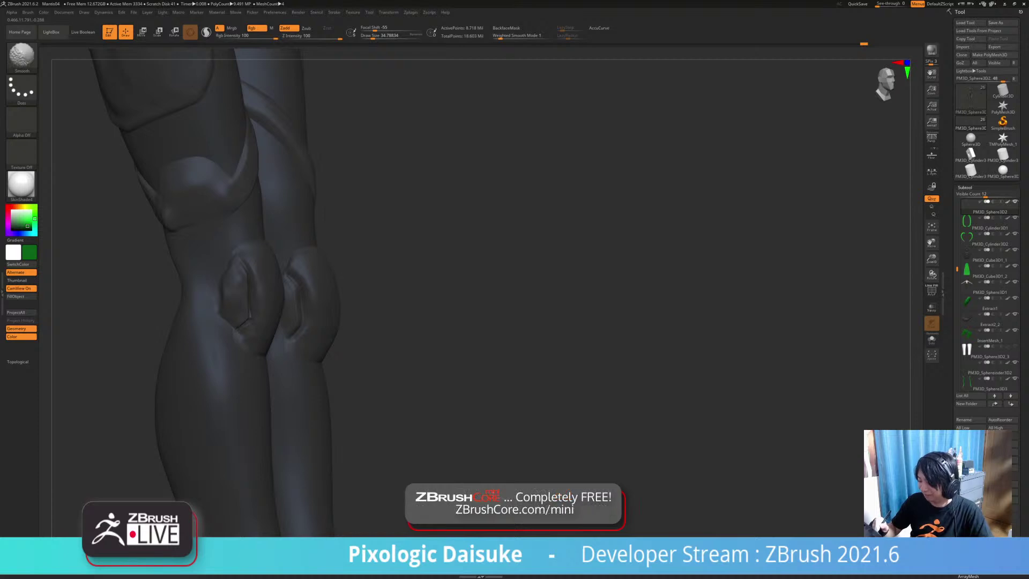
left_click_drag(294, 263, 293, 274, "shift")
right_click_drag(293, 275, 279, 283)
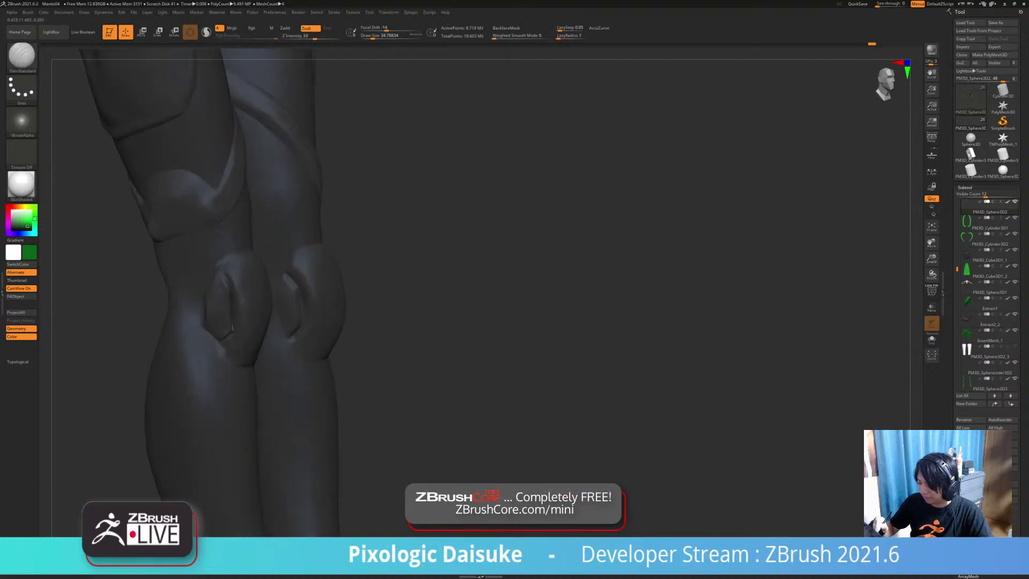
key("shift")
mouse_move(292, 300)
right_mouse_down("ctrl")
mouse_move(289, 274)
mouse_move(262, 280)
right_mouse_up("ctrl")
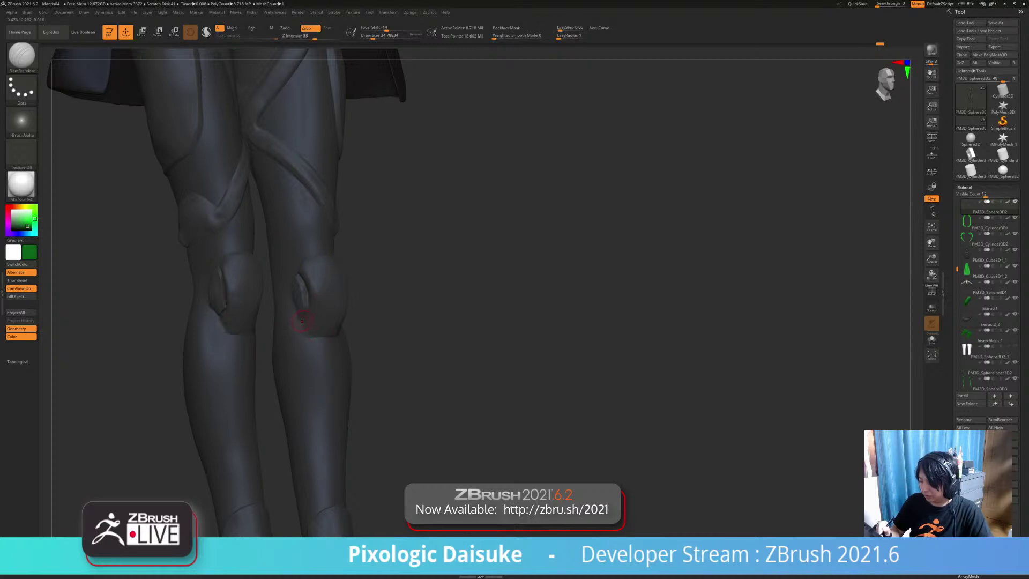
Step: Crease the knee plate's lower corners and bottom edge with DamStandard and smooth the surface around them
key("ctrl+shift")
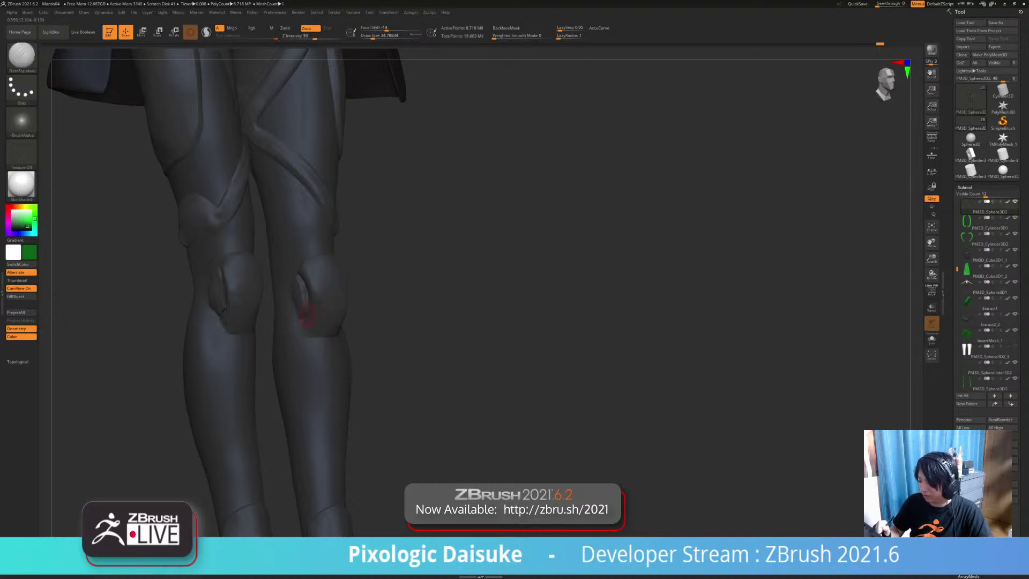
key("ctrl+shift")
left_click_drag(449, 325, 375, 324)
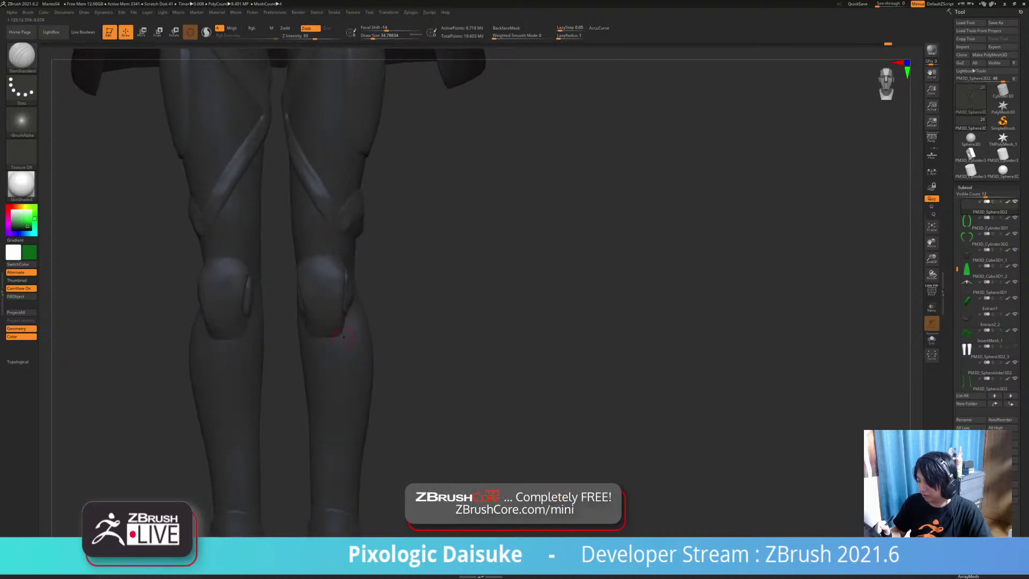
key("shift")
mouse_move(350, 323)
left_mouse_down("shift")
mouse_move(343, 343)
mouse_move(313, 325)
left_mouse_up("shift")
key("shift")
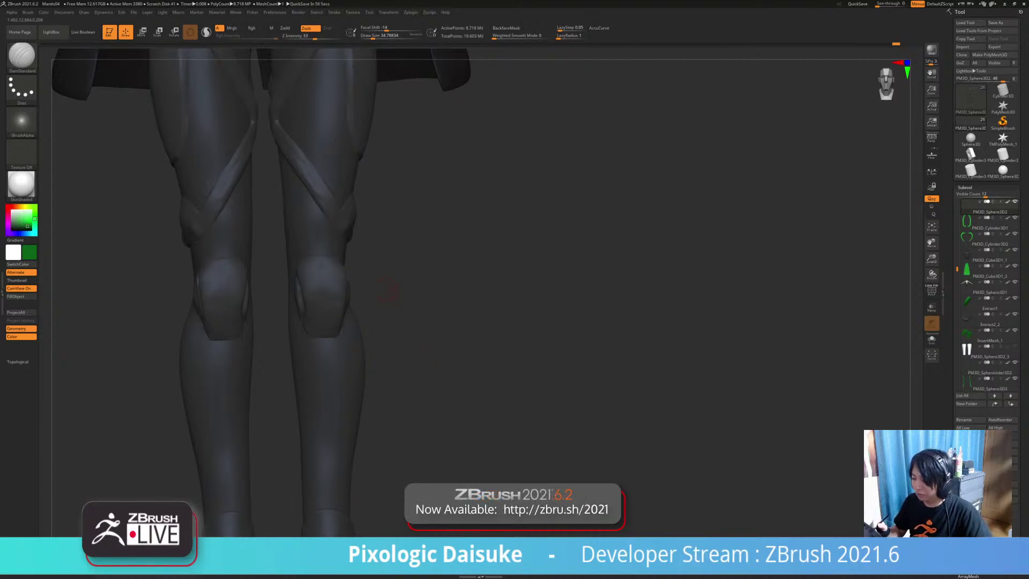
Step: Redraw a DamStandard crease along the lower edge of the diagonal thigh band above the knee and smooth it
left_click_drag(203, 229, 240, 173)
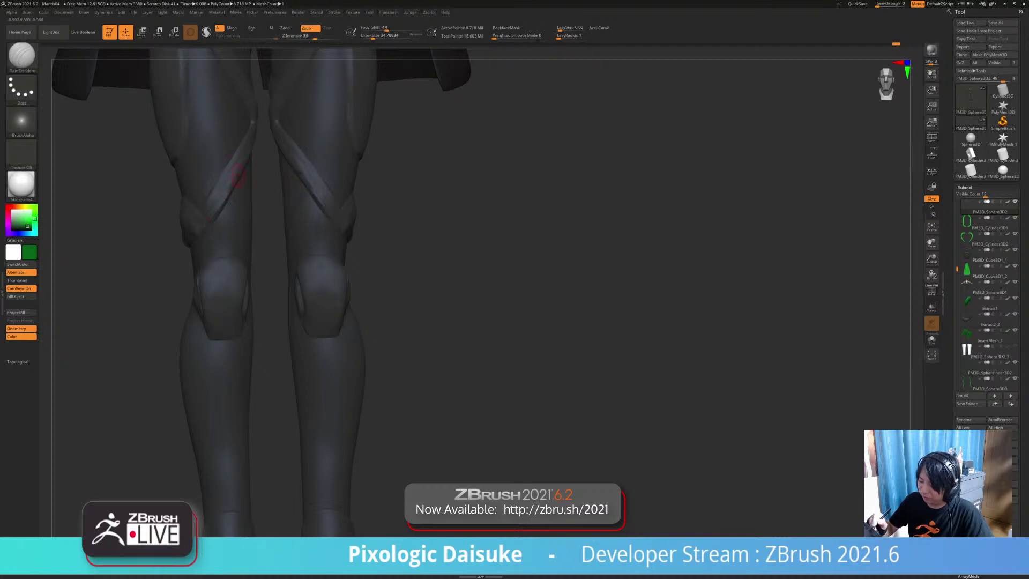
key("ctrl+z")
left_click_drag(203, 230, 239, 178)
left_click_drag(216, 219, 226, 199, "shift")
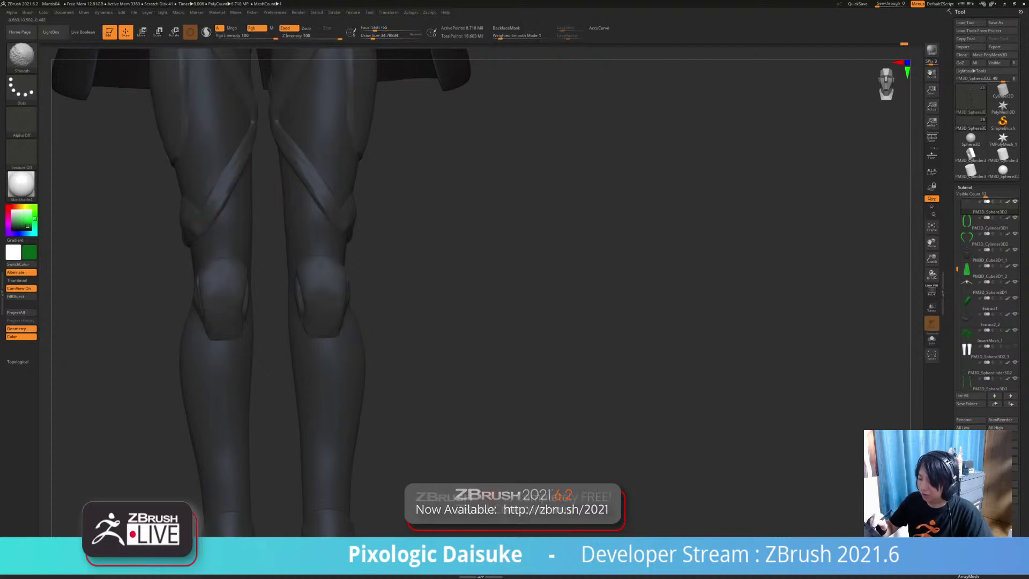
Step: Undo the last stroke, then redraw and smooth the crease along the lower edge of the outer thigh plate above the knee
right_click_drag(203, 186, 278, 196)
right_click_drag(180, 240, 209, 243)
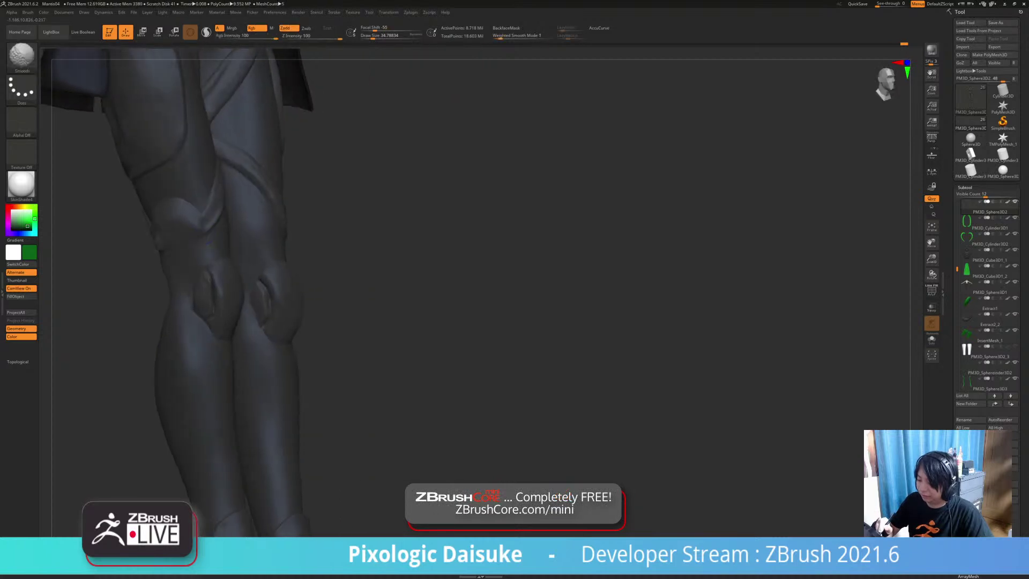
key("ctrl+z")
left_click_drag(162, 248, 223, 214)
left_click_drag(161, 248, 207, 231, "shift")
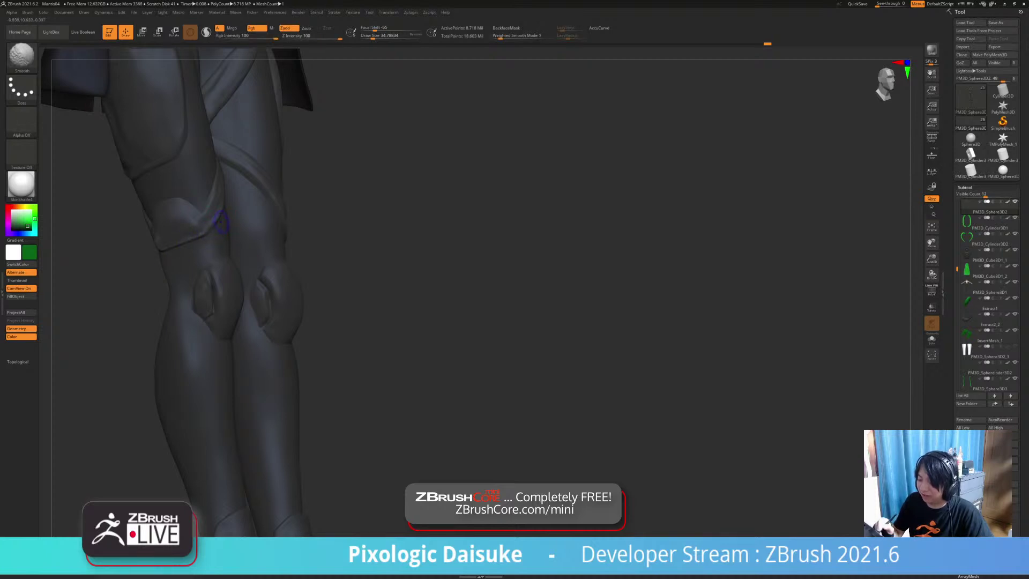
mouse_move(250, 223)
right_mouse_down("ctrl")
mouse_move(241, 176)
mouse_move(182, 182)
right_mouse_up("ctrl")
right_click_drag(365, 391, 321, 395)
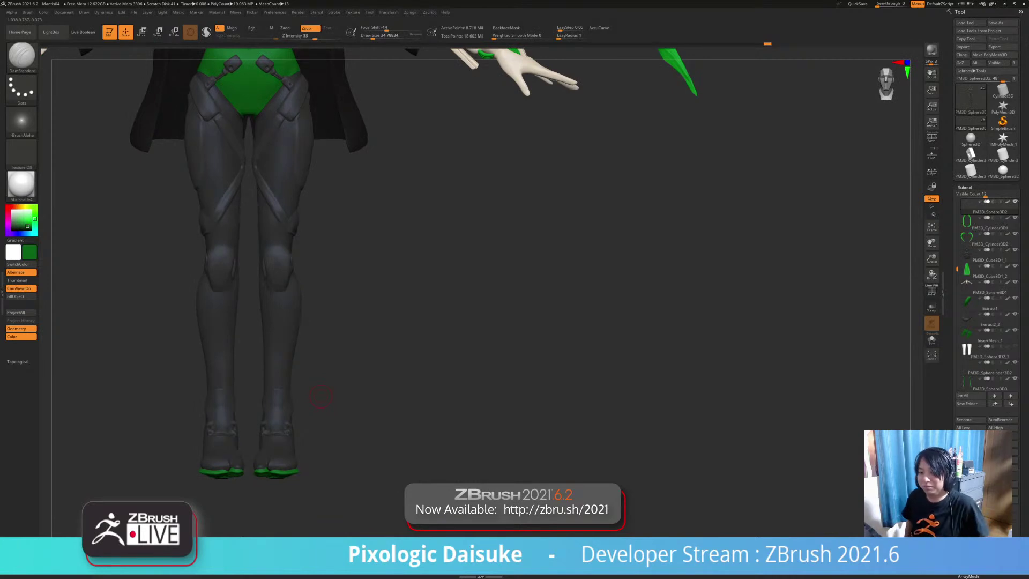
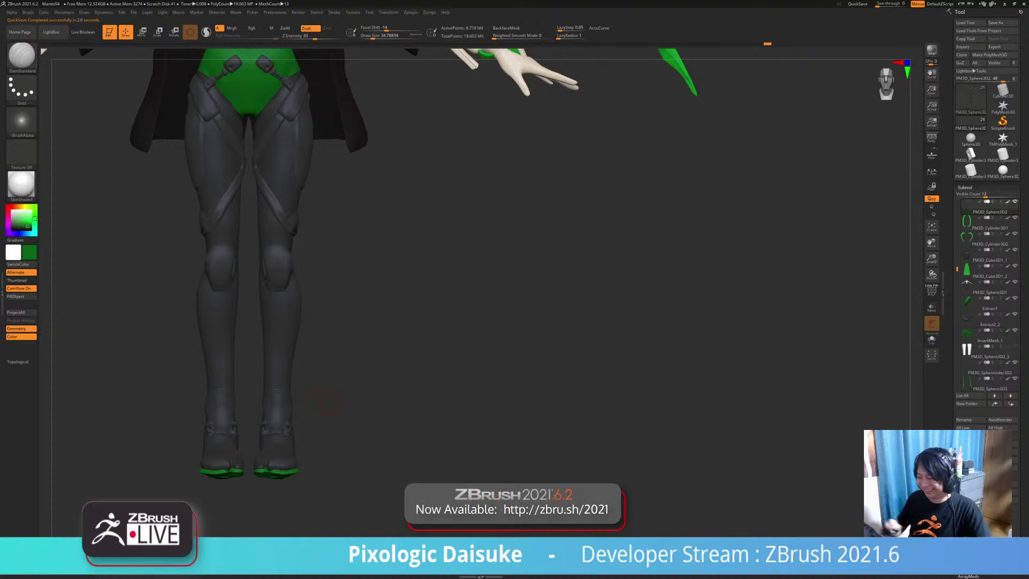
Step: Flatten the surface of the diagonal thigh band with TrimDynamic at a draw size of about 59
mouse_move(330, 402)
left_mouse_down()
mouse_move(410, 407)
mouse_move(300, 410)
mouse_move(381, 409)
left_mouse_up()
left_click(21, 57)
left_click(21, 57)
left_click(22, 57)
key("m")
key("b")
left_click_drag(381, 409, 333, 407)
right_click_drag(226, 192, 228, 228, "ctrl")
key("b")
key("t")
key("d")
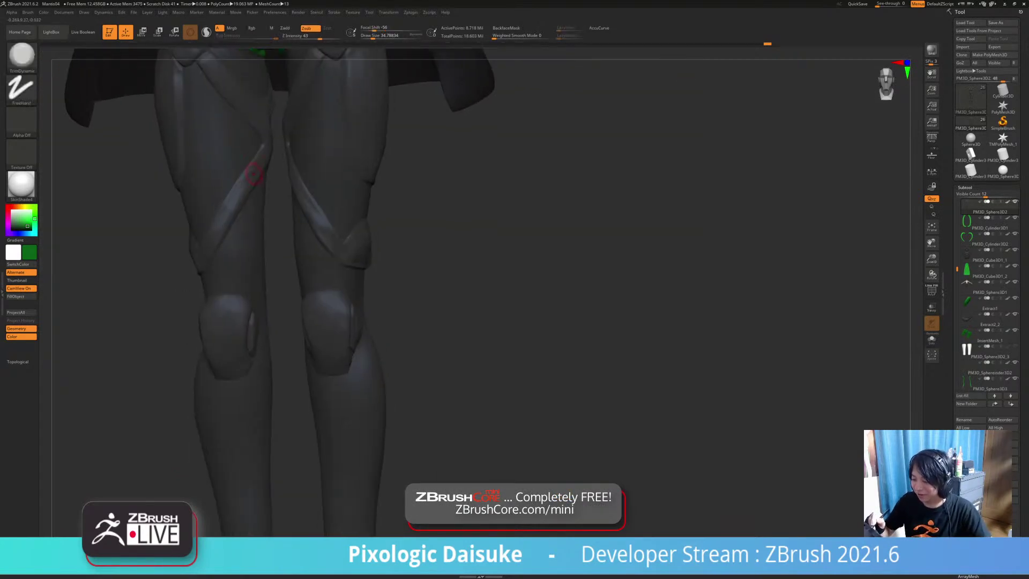
left_click_drag(373, 37, 376, 36)
left_click_drag(254, 168, 240, 189)
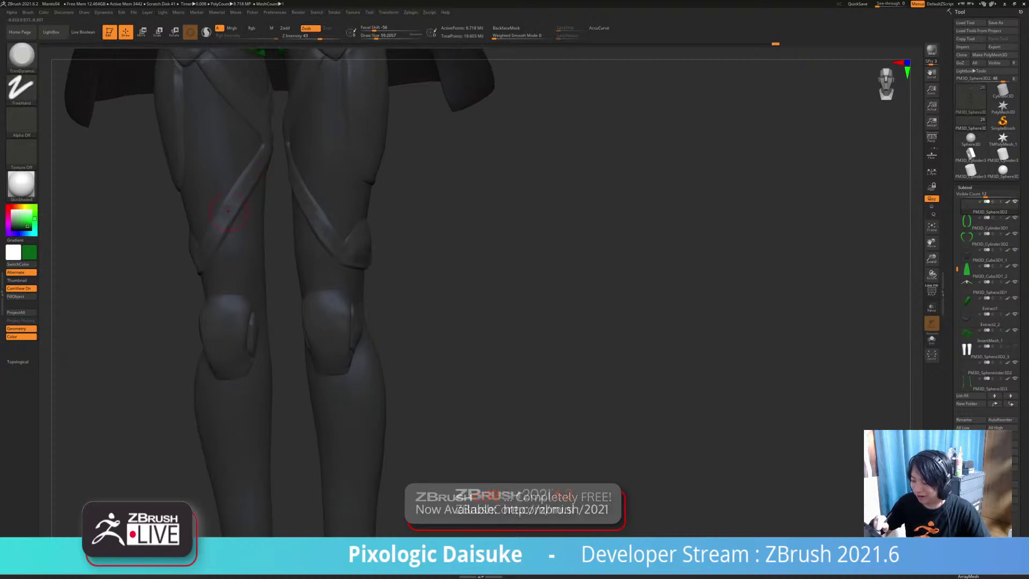
left_click_drag(231, 208, 210, 239)
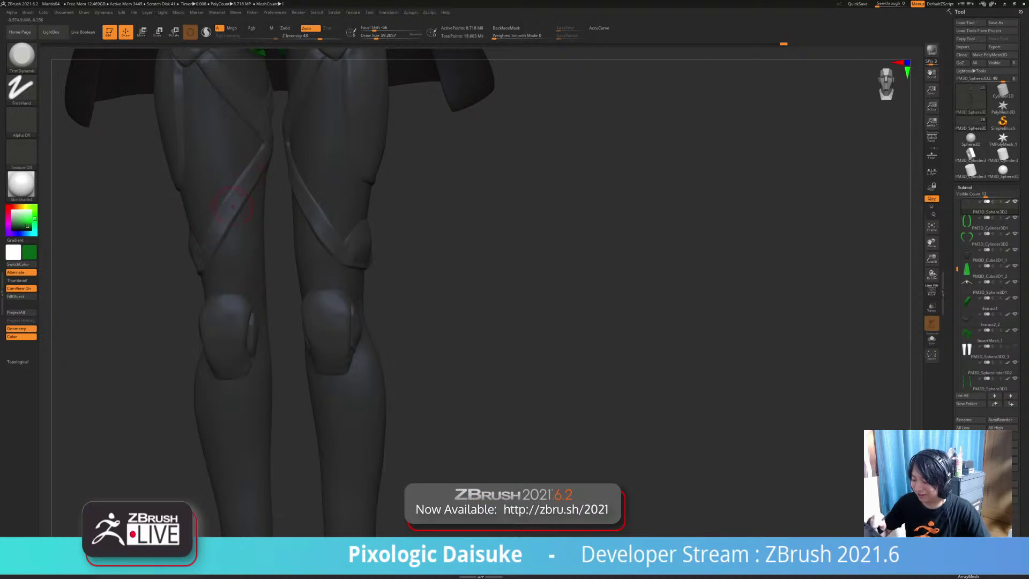
right_click_drag(262, 166, 242, 195, "ctrl")
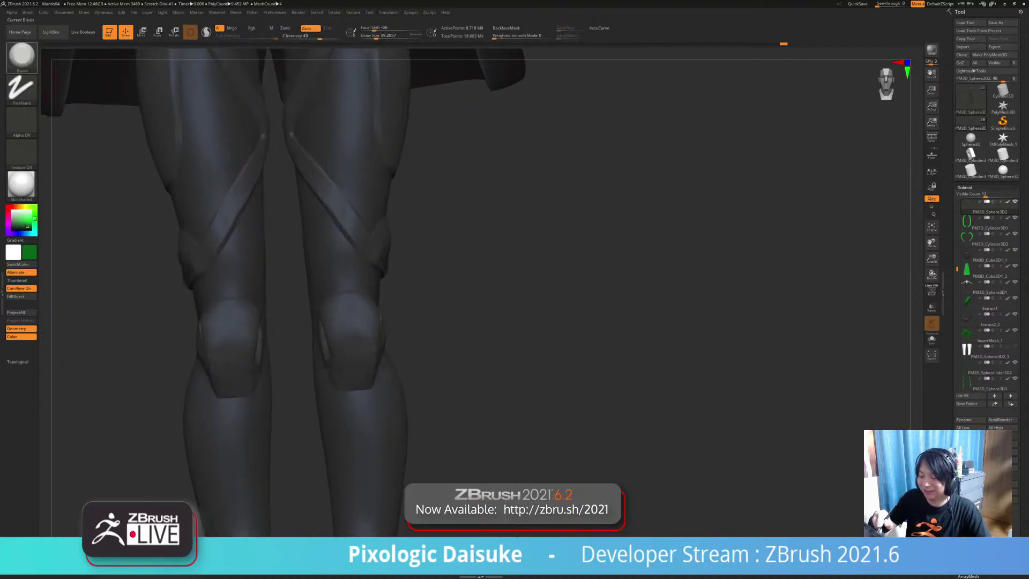
Step: Build up the diagonal thigh band with ClayBuildup at a draw size of about 33 and smooth it
left_click(22, 57)
left_click(95, 61)
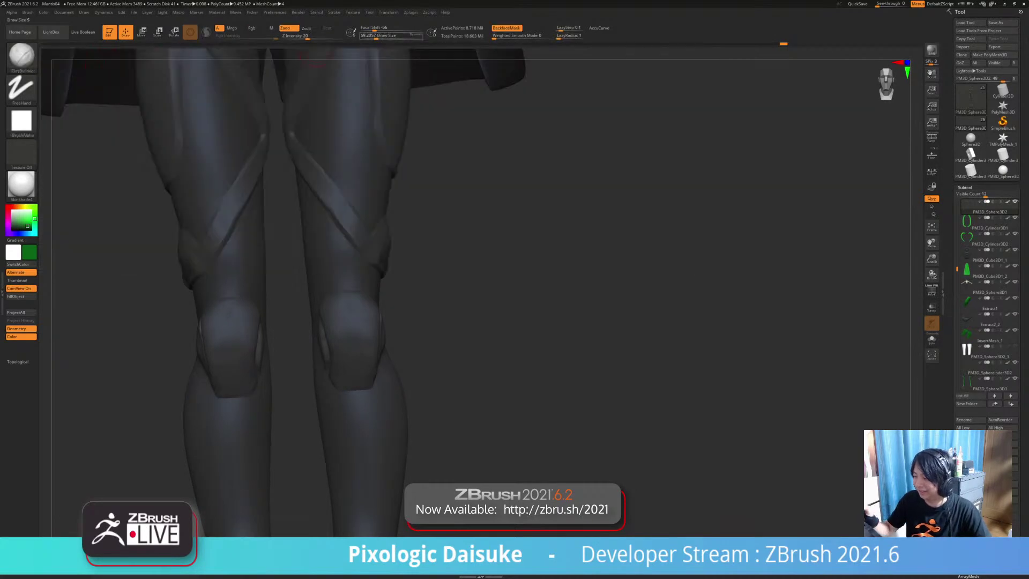
mouse_move(248, 168)
left_mouse_down()
mouse_move(207, 236)
mouse_move(213, 227)
left_mouse_up()
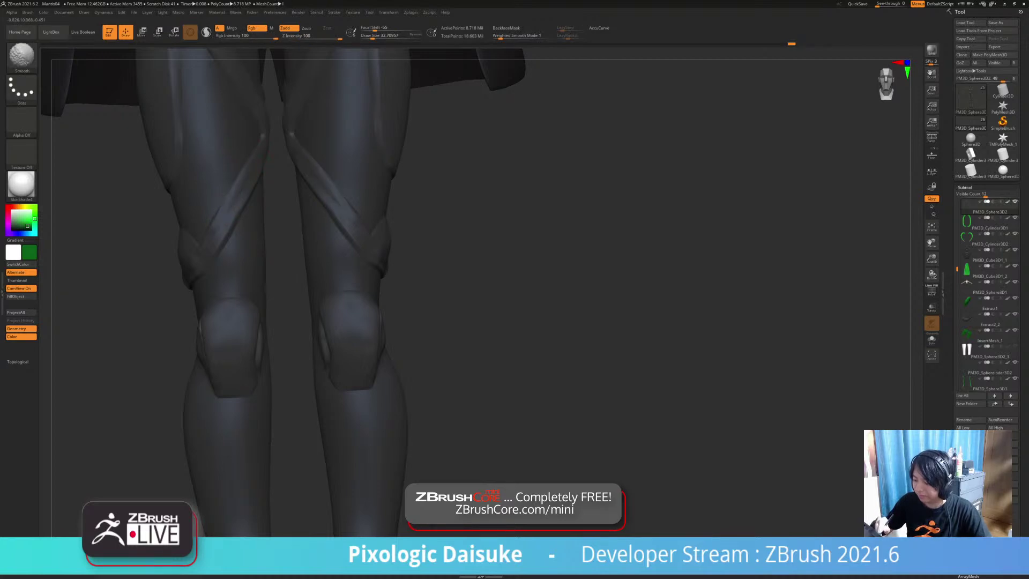
mouse_move(289, 195)
right_mouse_down("ctrl")
mouse_move(289, 138)
mouse_move(268, 140)
mouse_move(325, 141)
right_mouse_up("ctrl")
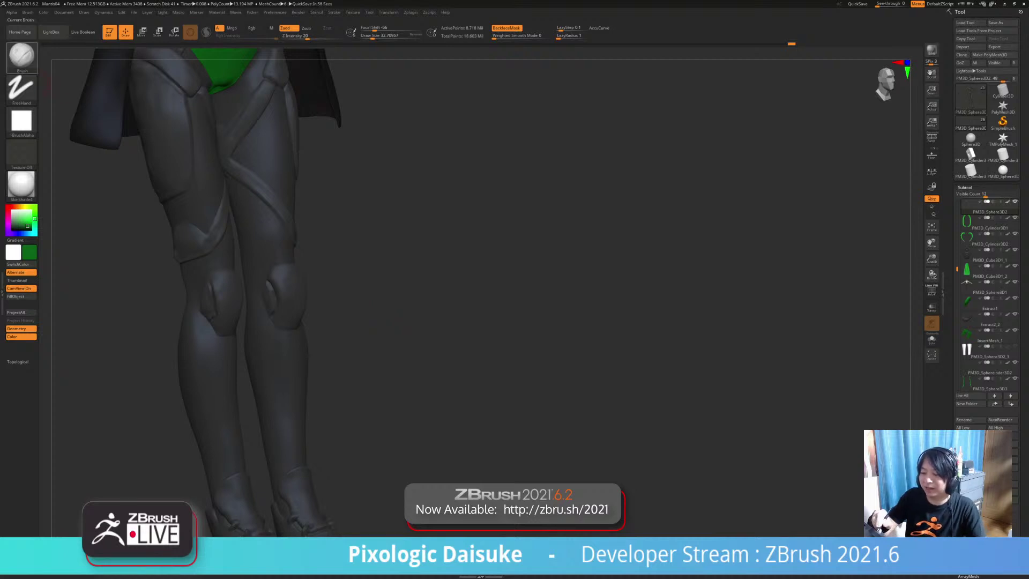
Step: Crease the inner upper thigh above the diagonal band with DamStandard at a draw size of about 33 and smooth it
key("b")
key("d")
key("s")
mouse_move(375, 305)
right_mouse_down("alt")
mouse_move(368, 381)
mouse_move(356, 381)
right_mouse_up("alt")
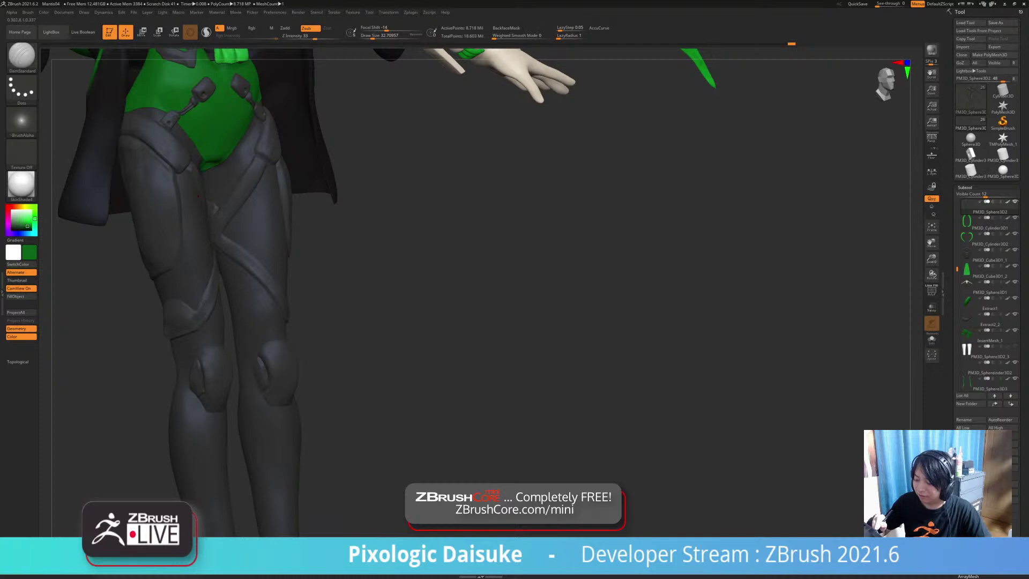
right_click_drag(199, 196, 208, 198)
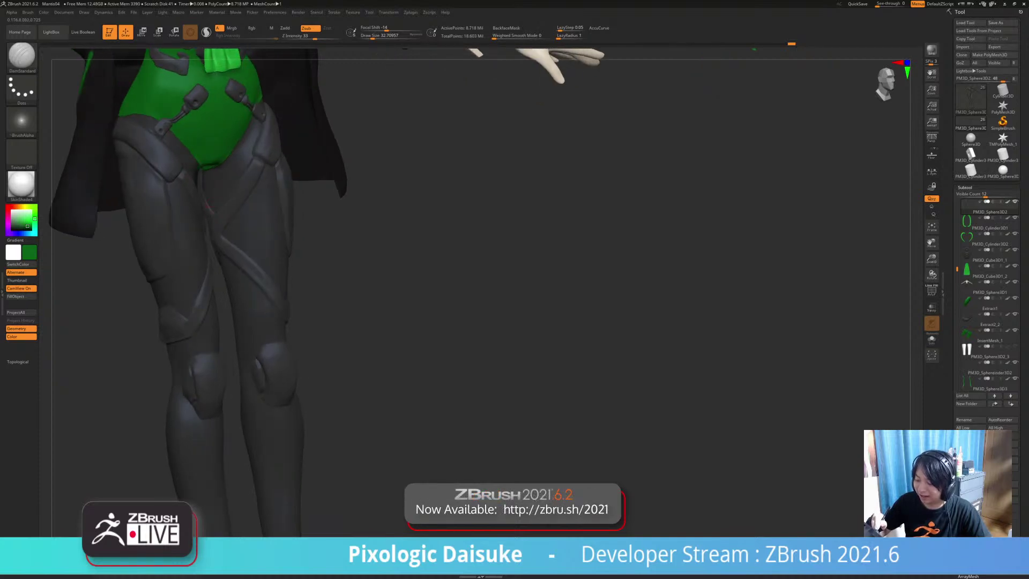
key("shift")
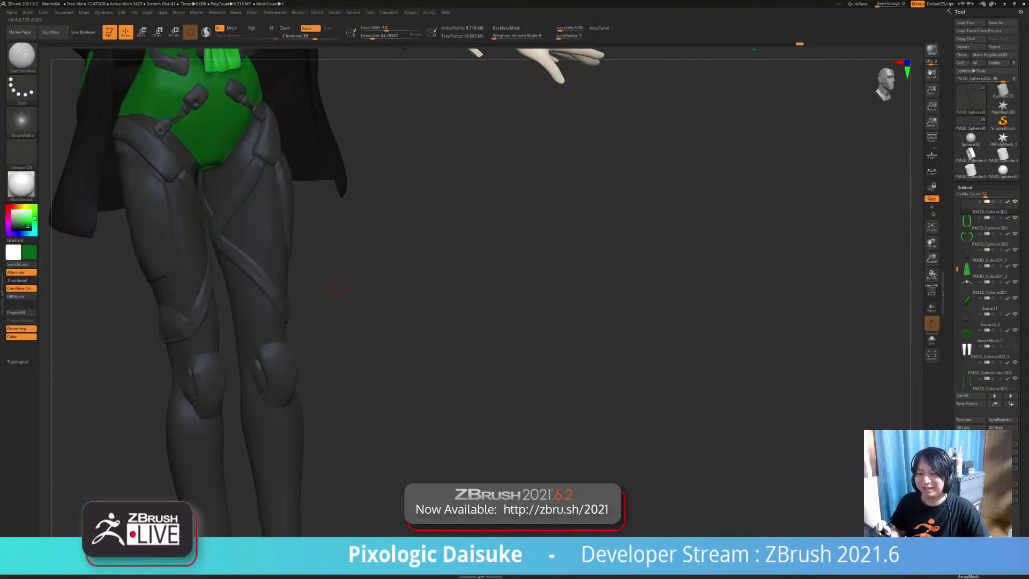
Step: Continue the diagonal band's DamStandard crease around the back of the thigh, redoing a faulty stroke and smoothing the line
mouse_move(340, 285)
left_mouse_down()
mouse_move(590, 287)
mouse_move(514, 287)
mouse_move(369, 244)
left_mouse_up()
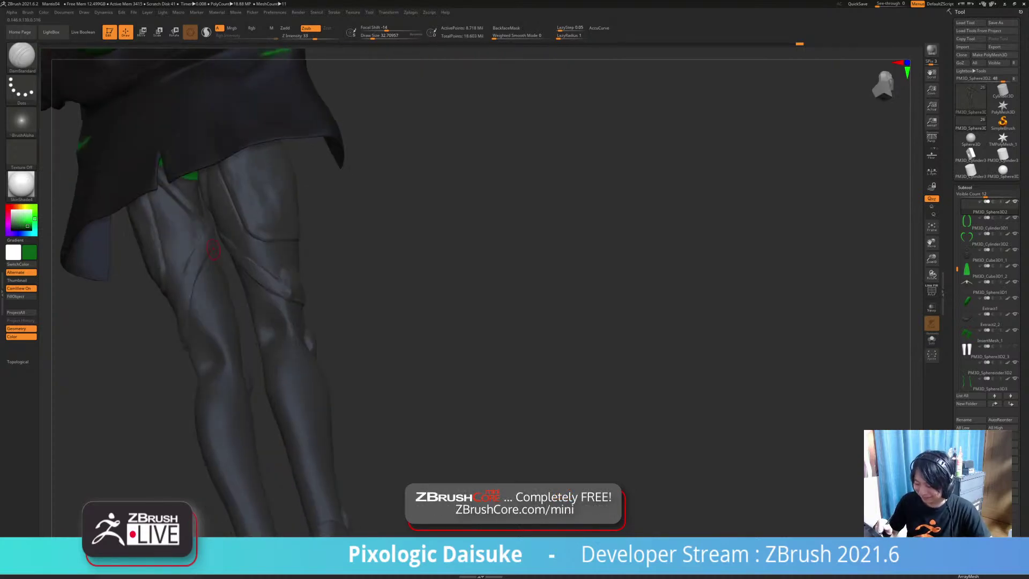
key("shift")
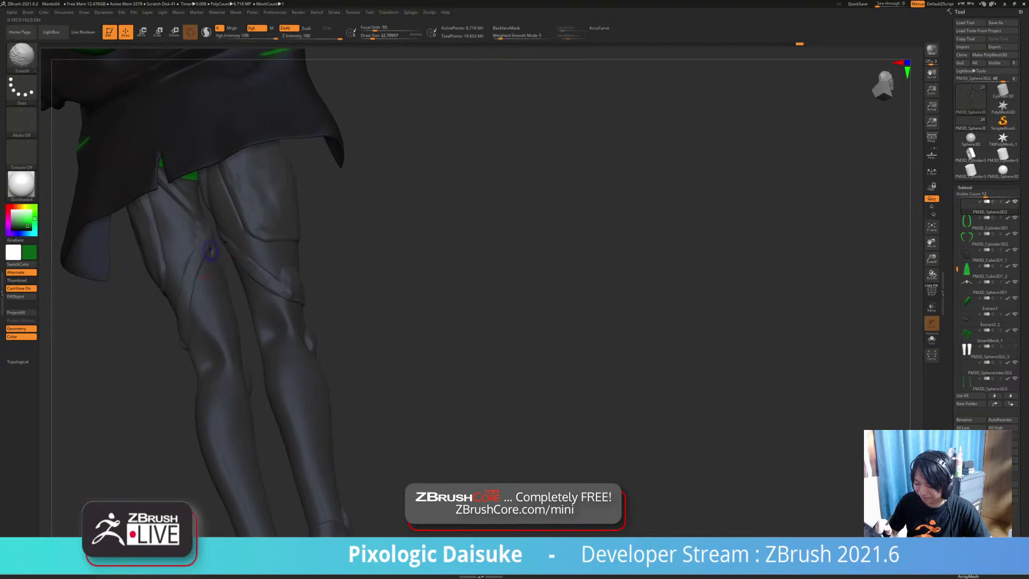
key("ctrl+z")
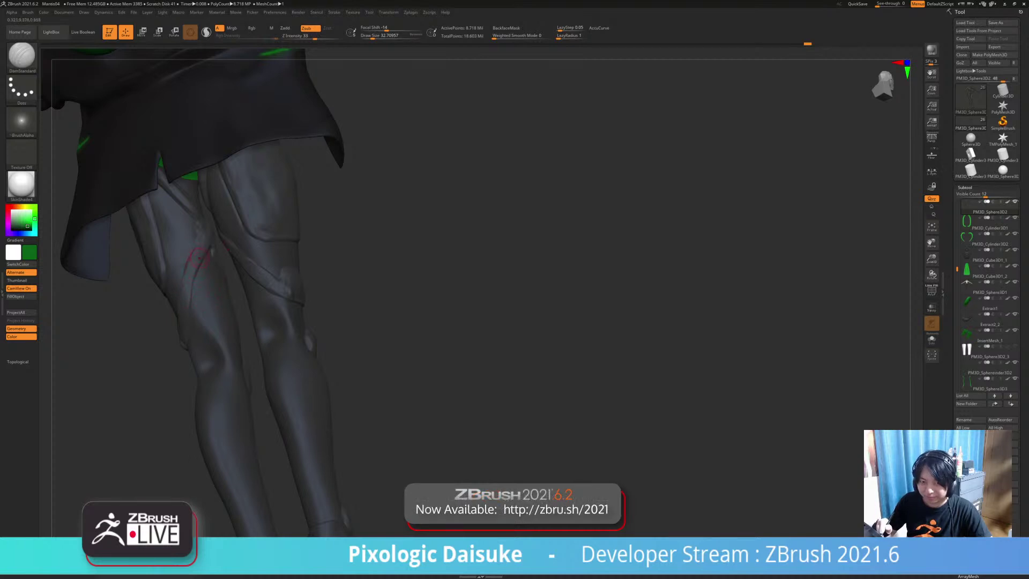
right_click_drag(197, 267, 200, 283, "ctrl")
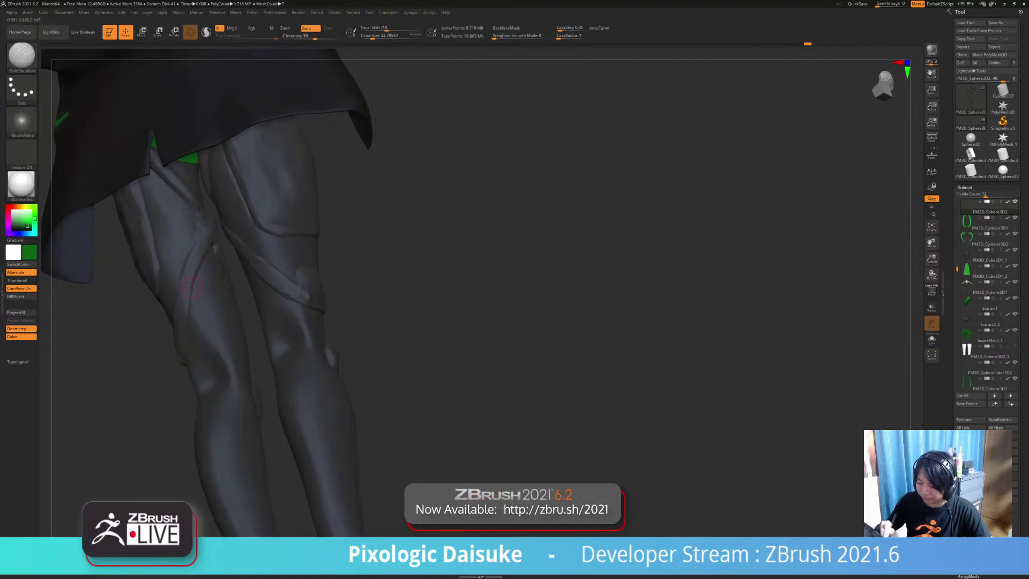
key("shift")
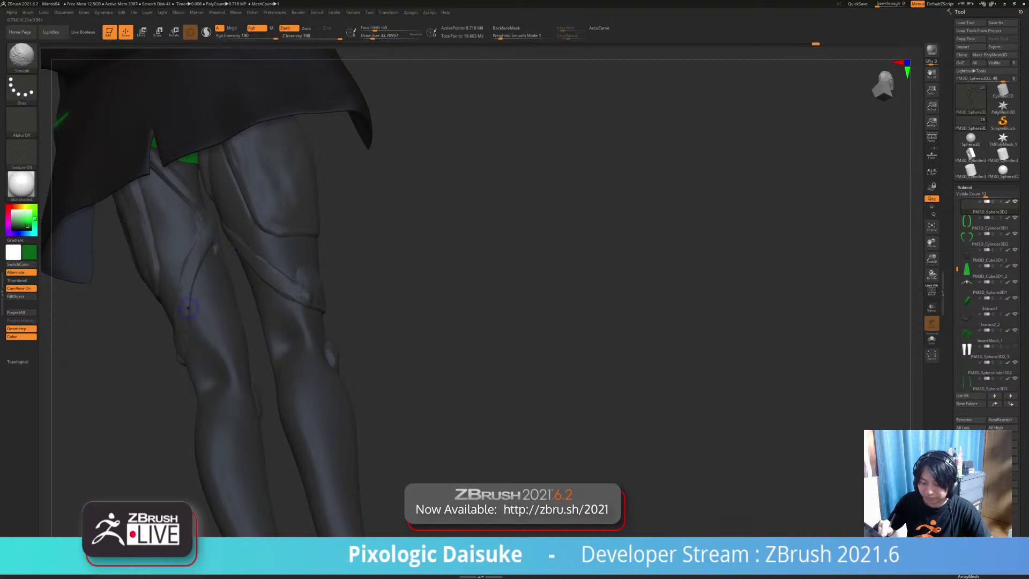
right_click_drag(207, 256, 88, 262)
right_click_drag(170, 270, 217, 260)
key("shift")
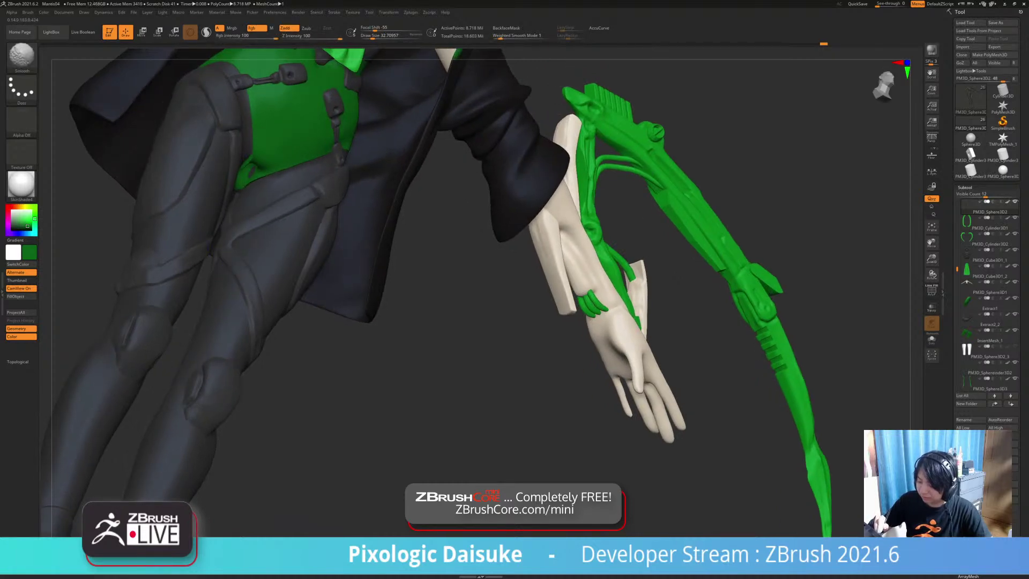
Step: Draw DamStandard creases along the panel edges on the back of the upper thigh, just below the coat hem
mouse_move(236, 267)
right_mouse_down("ctrl")
mouse_move(231, 231)
mouse_move(461, 234)
mouse_move(495, 222)
mouse_move(489, 232)
right_mouse_up("ctrl")
left_click_drag(317, 132, 308, 169)
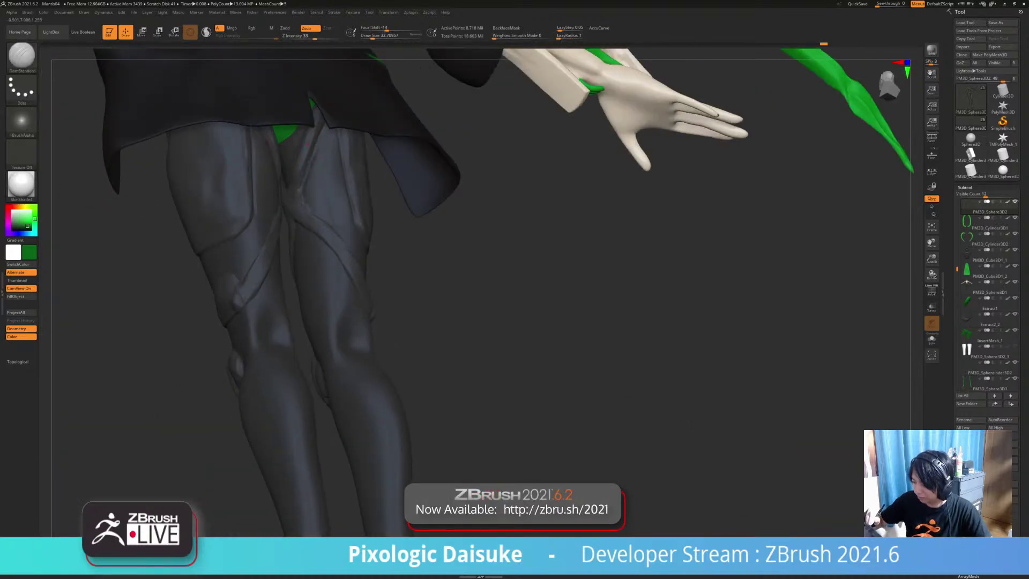
right_click_drag(316, 204, 325, 217)
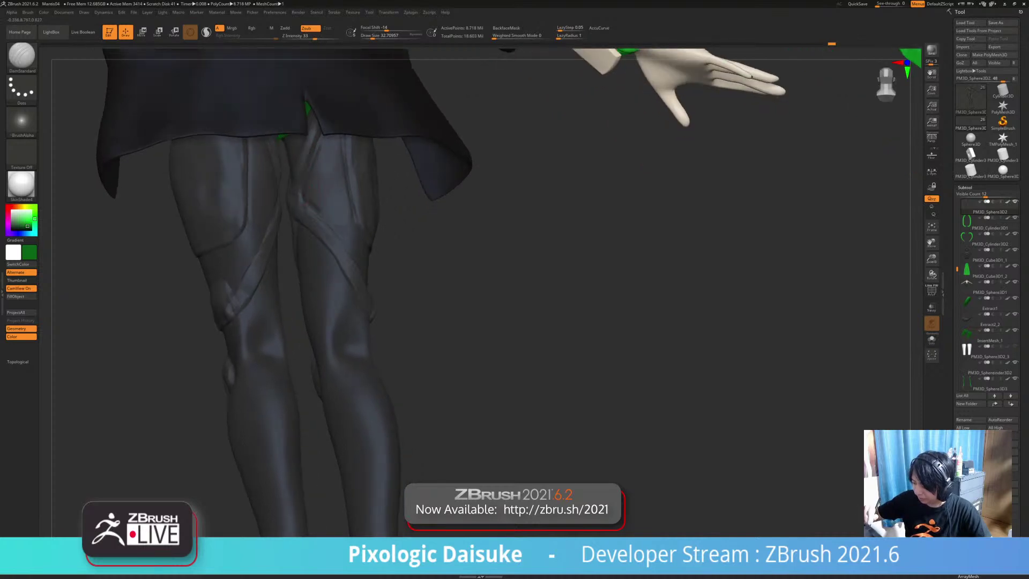
left_click_drag(314, 186, 321, 144)
right_click_drag(322, 161, 296, 125)
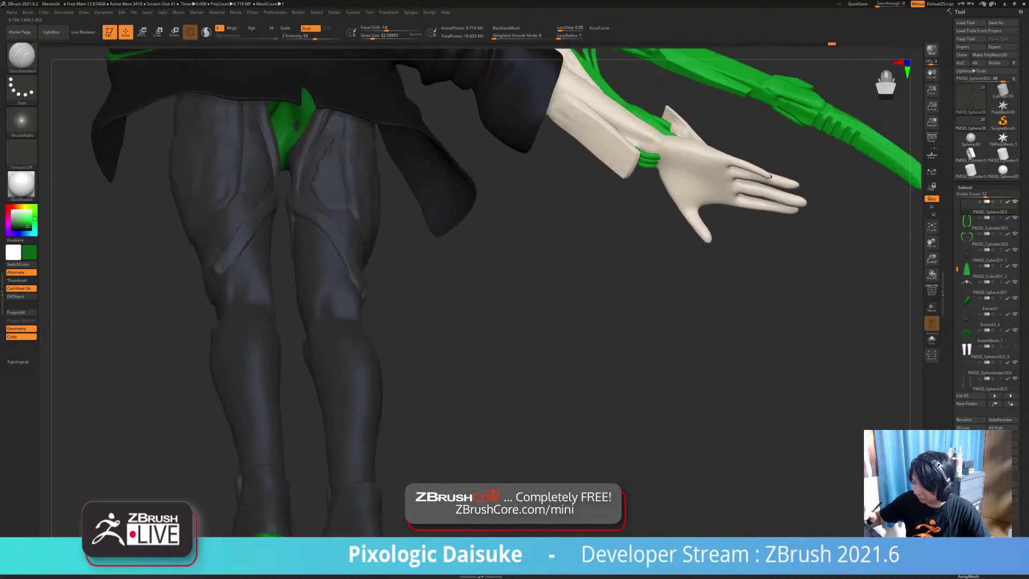
left_click_drag(327, 156, 341, 159)
Step: Fill out the panel on the back of the thigh with ClayBuildup at a draw size of about 33 and smooth it
left_click(22, 56)
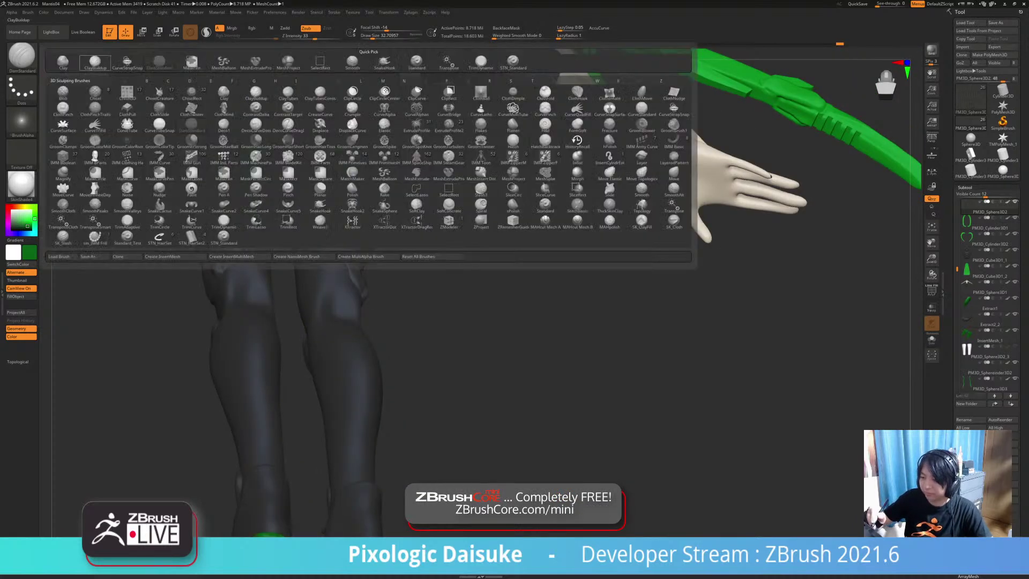
left_click(100, 62)
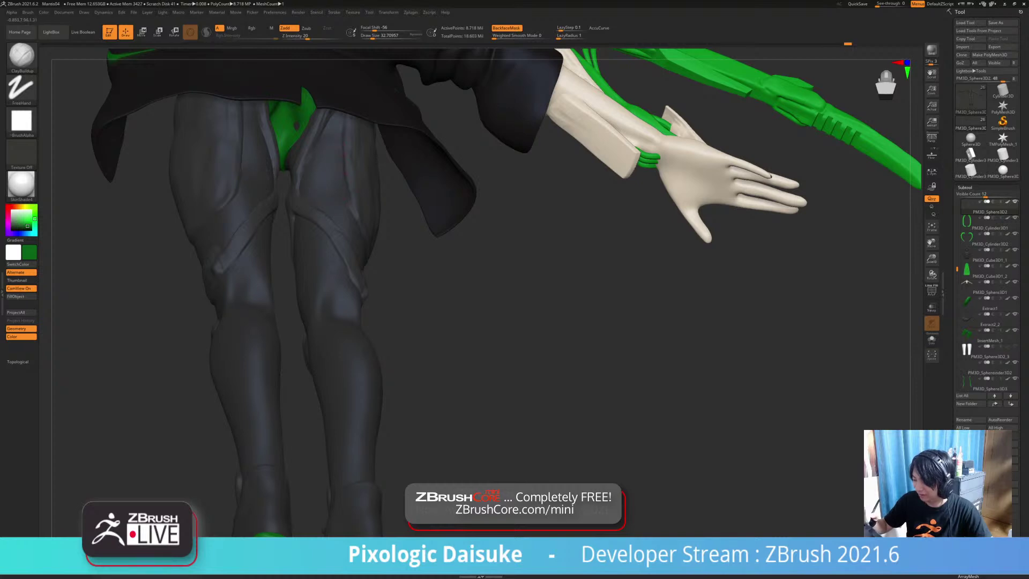
key("shift")
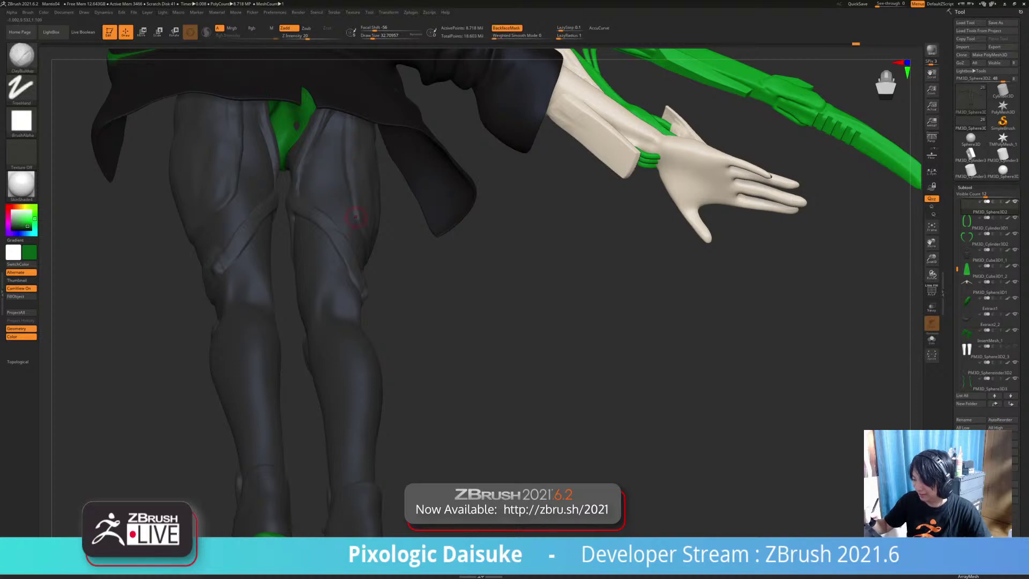
key("shift")
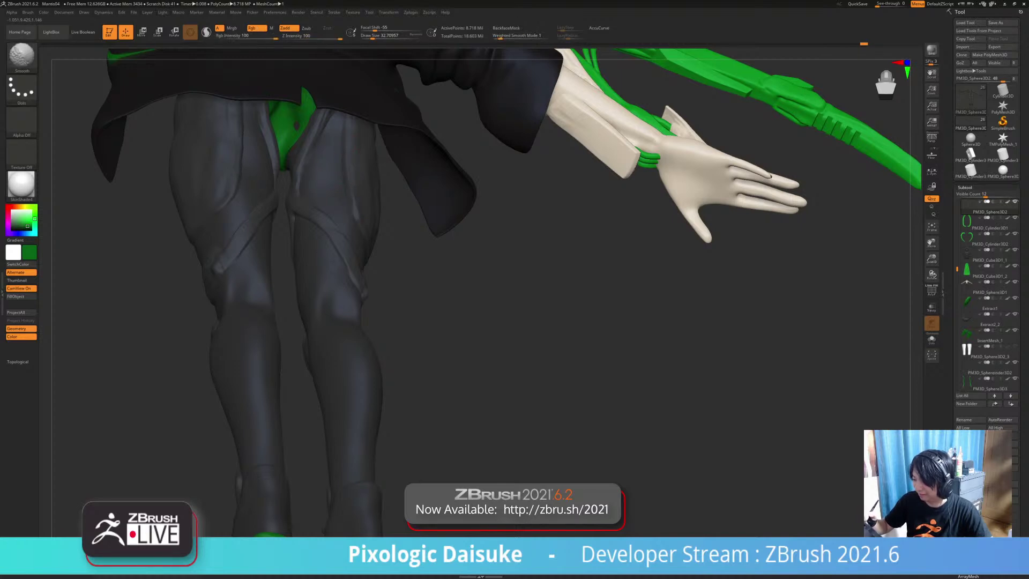
mouse_move(616, 321)
left_mouse_down()
mouse_move(536, 332)
mouse_move(571, 322)
left_mouse_up()
key("shift")
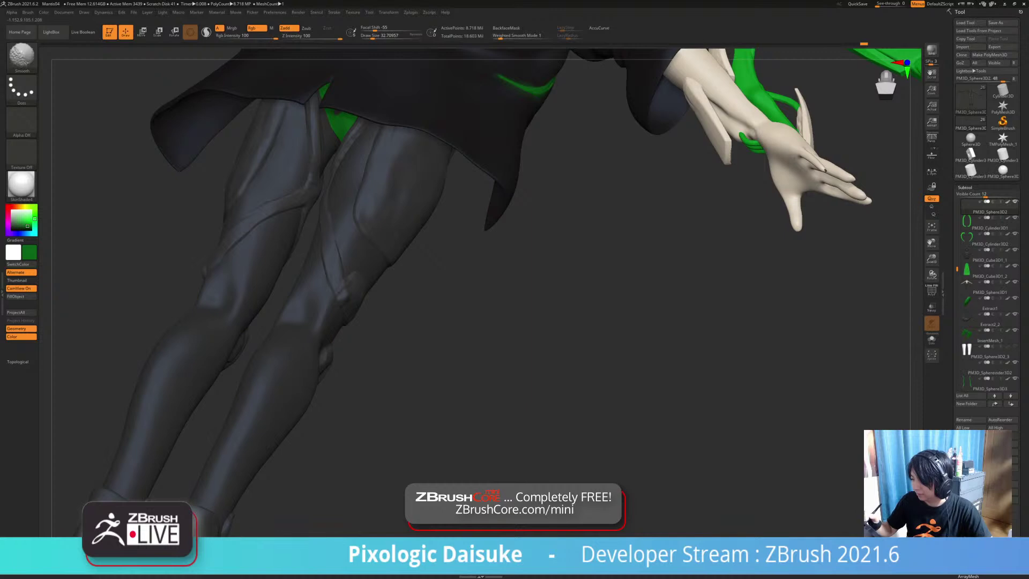
key("ctrl+z")
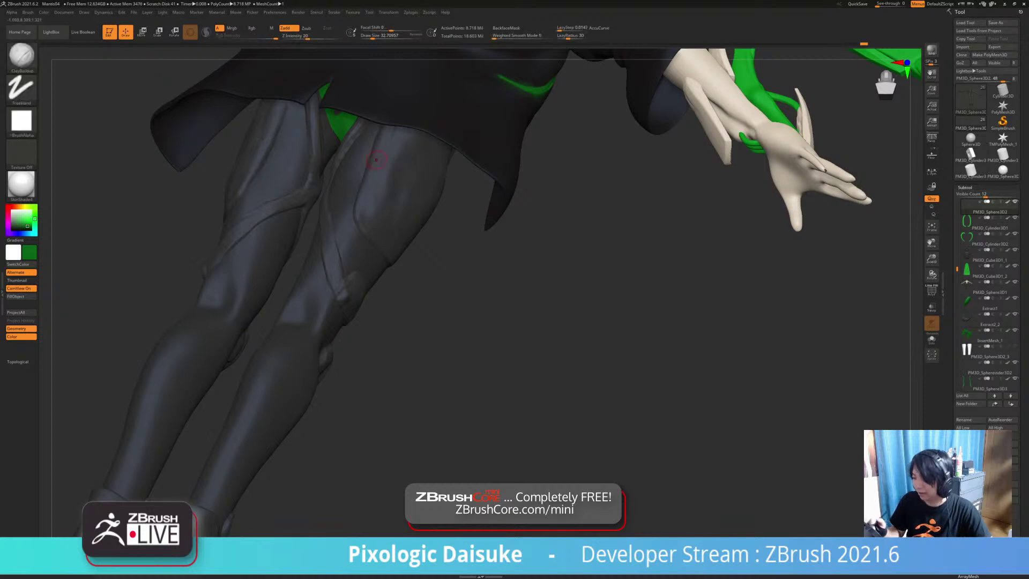
Step: Smooth the back of the upper thigh below the coat hem at a draw size of about 49
left_click_drag(395, 333, 295, 326)
right_click_drag(386, 321, 144, 305, "ctrl")
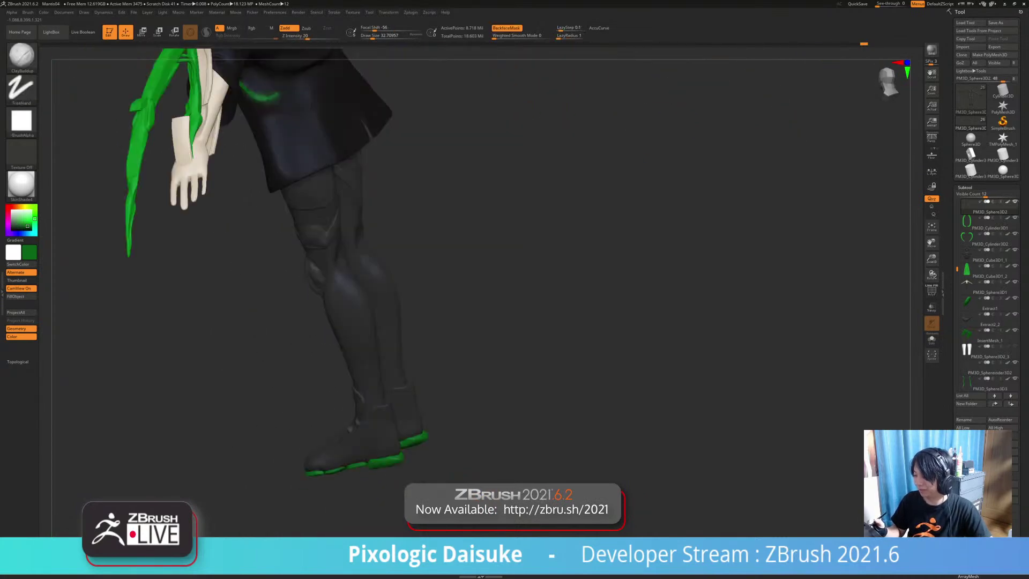
right_click_drag(300, 290, 294, 316)
right_click_drag(441, 313, 330, 357, "alt")
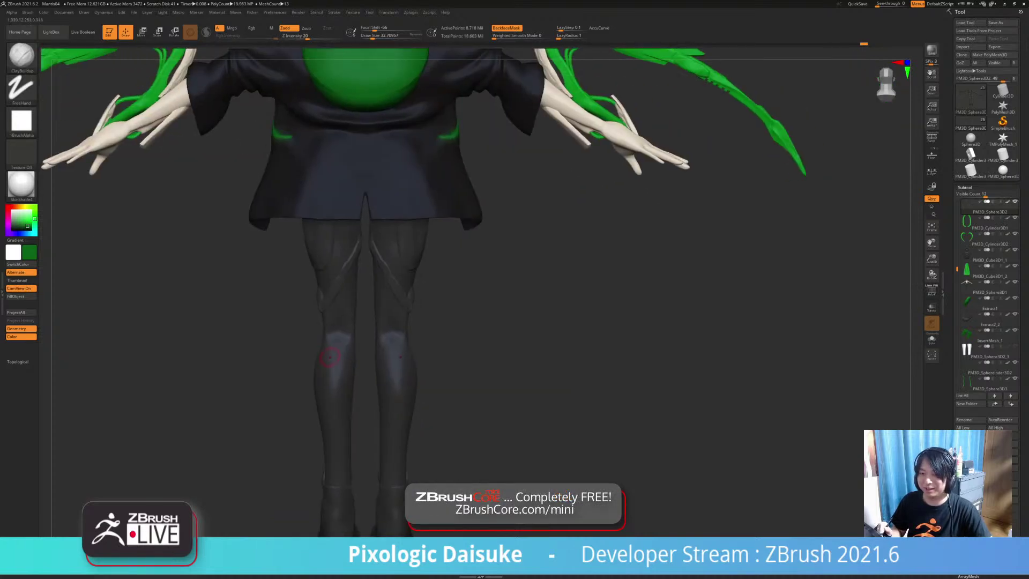
right_click_drag(338, 231, 316, 212)
key("ctrl")
key("ctrl")
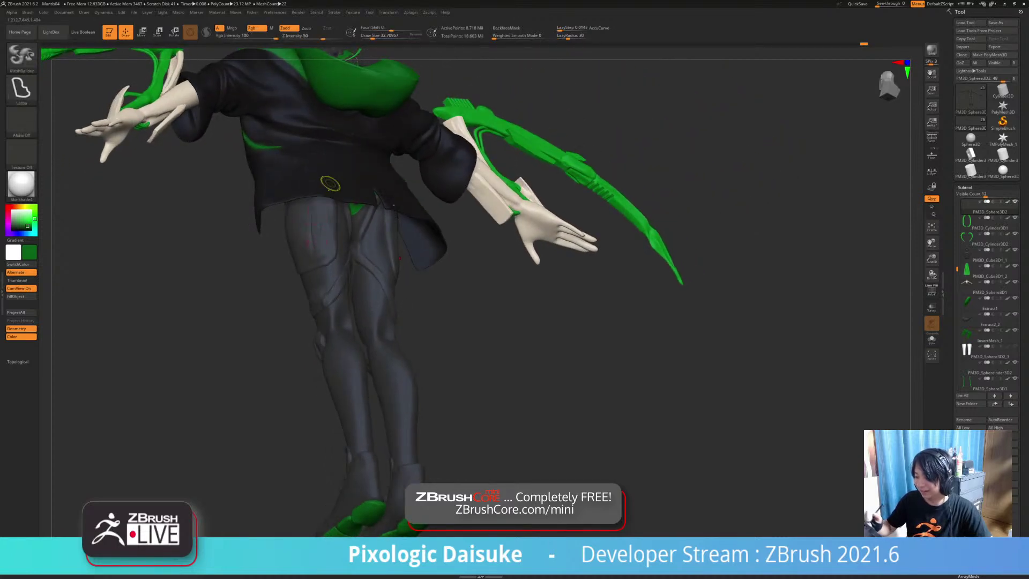
right_click_drag(315, 218, 315, 231, "ctrl")
left_click_drag(313, 218, 313, 258)
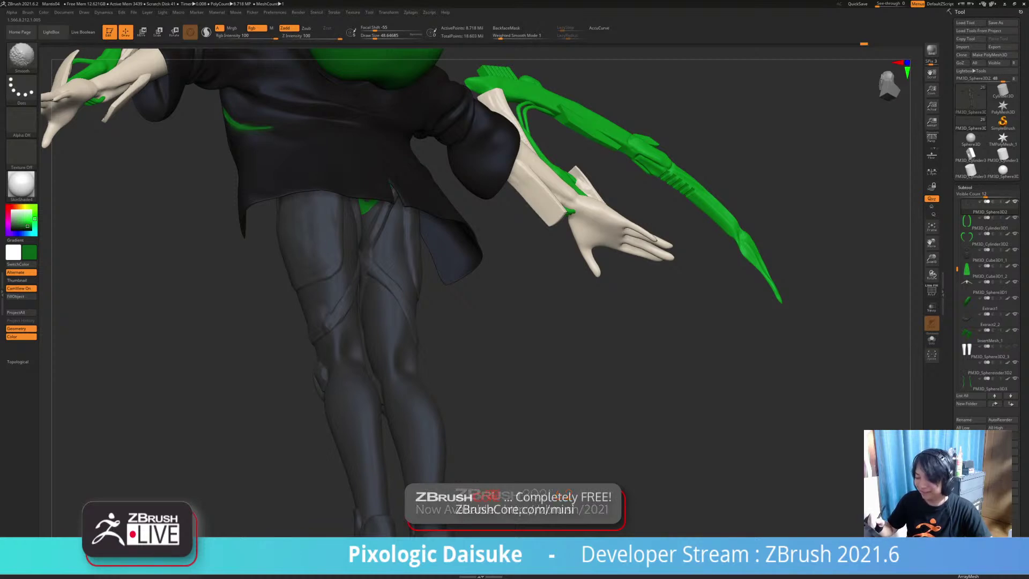
left_click_drag(343, 205, 344, 233, "ctrl+shift")
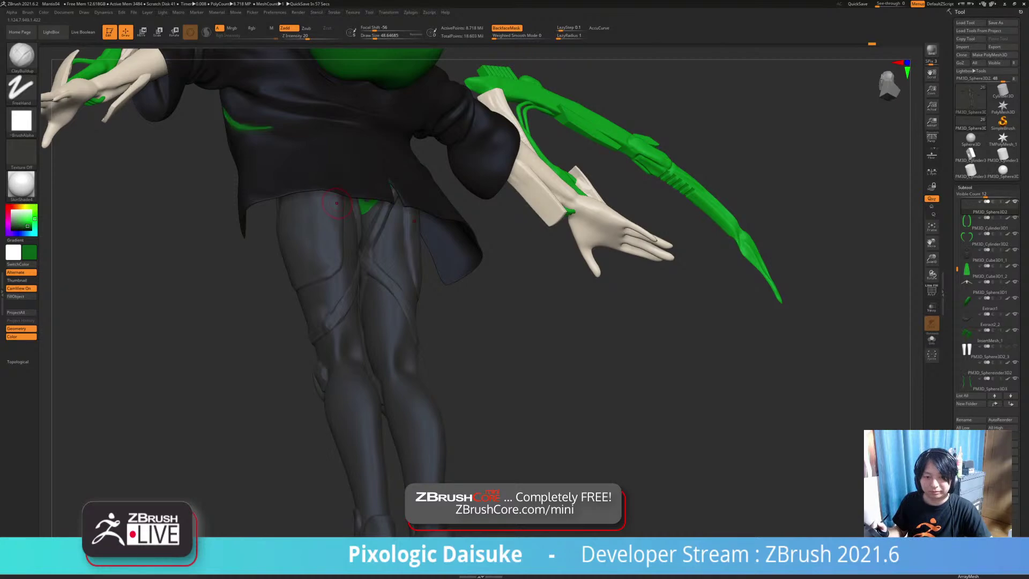
left_click_drag(515, 348, 416, 347)
right_click_drag(415, 349, 409, 246, "ctrl")
left_click_drag(410, 262, 613, 284)
left_click_drag(449, 353, 458, 378, "alt")
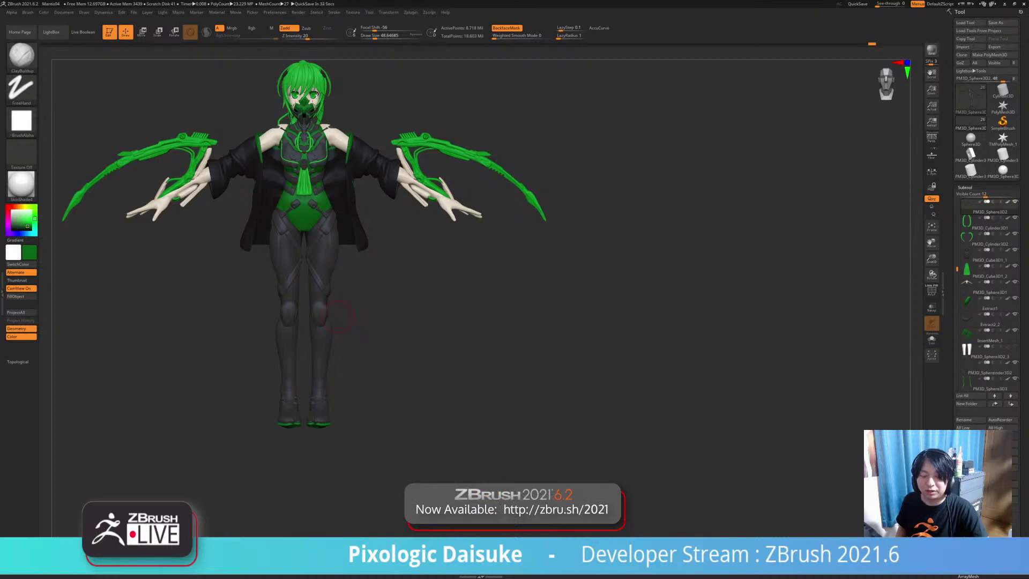
Step: Smooth the outer edge and the upper rim of the kneecap plate
left_click_drag(338, 316, 514, 321)
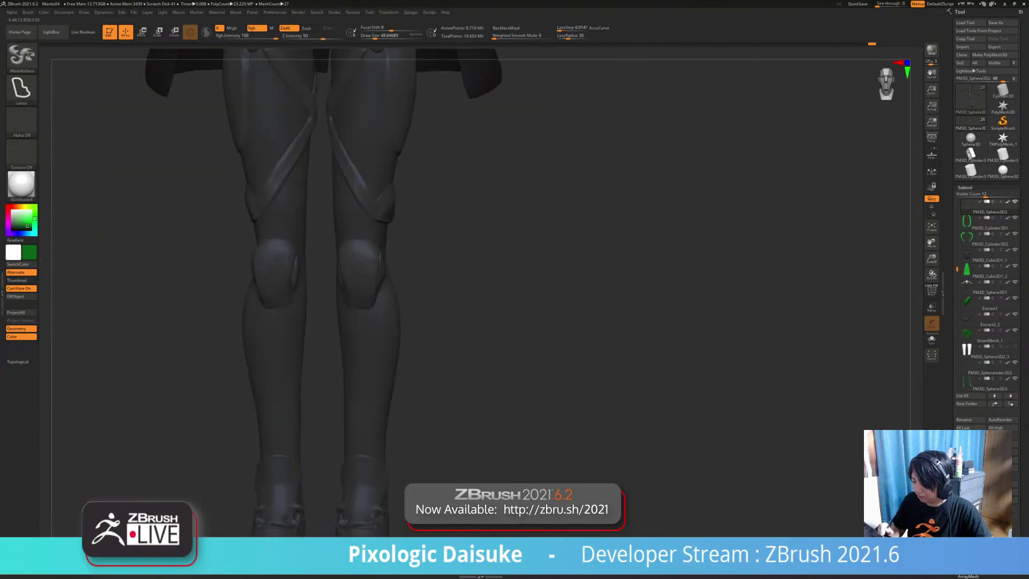
right_click_drag(393, 278, 381, 274, "ctrl")
left_click_drag(378, 241, 375, 300, "shift")
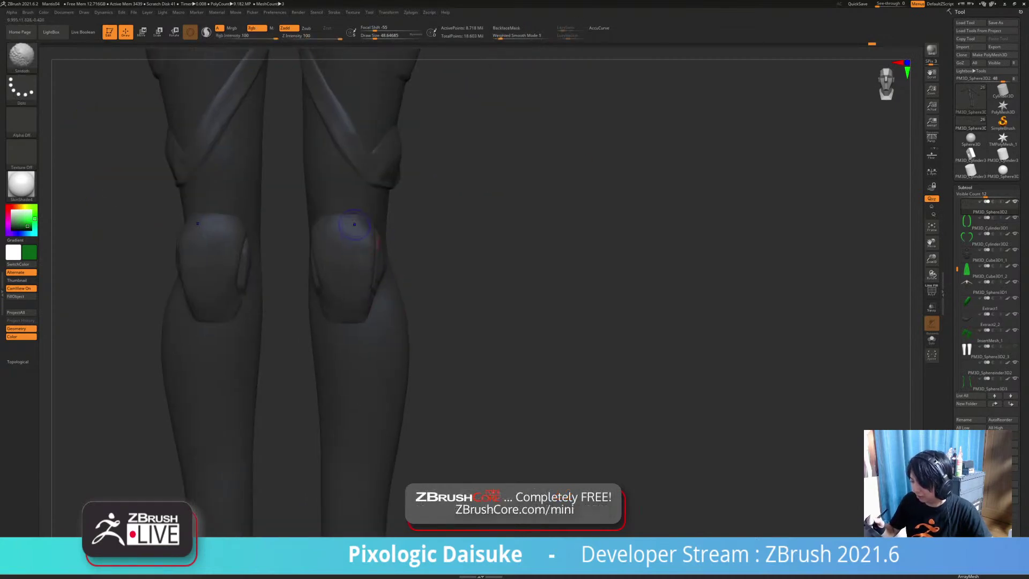
left_click_drag(344, 227, 368, 227, "shift")
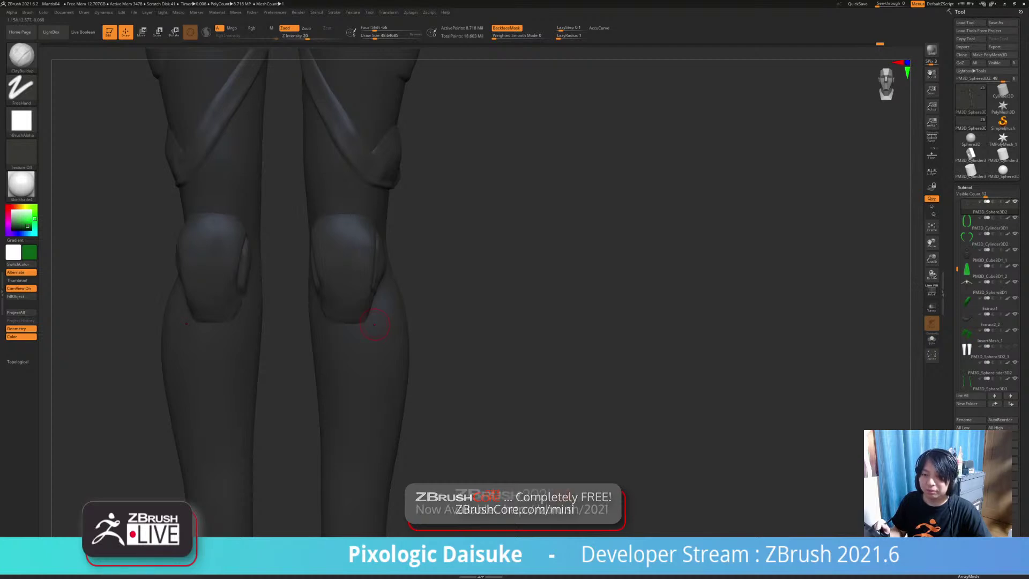
Step: Turn on backface masking for SnakeHook and reshape the side pad and upper edge of the kneecap with a large brush
mouse_move(423, 328)
left_mouse_down()
mouse_move(485, 328)
mouse_move(456, 327)
left_mouse_up()
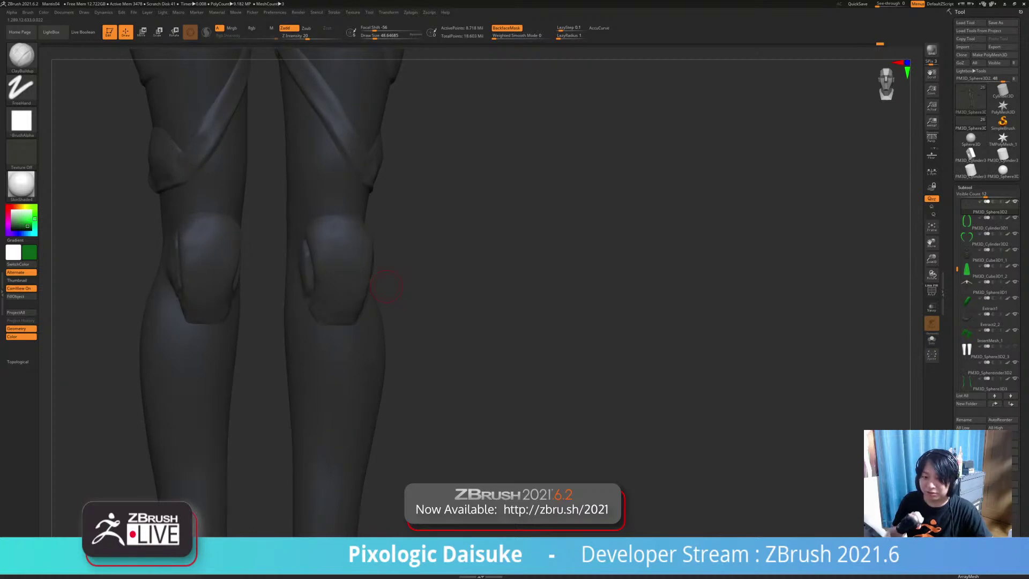
left_click(380, 36)
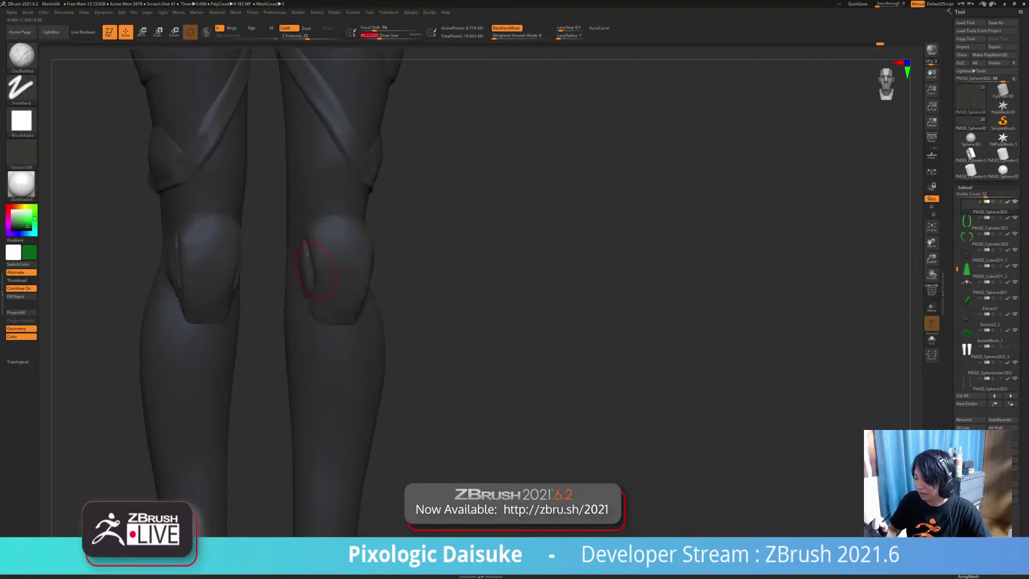
left_click_drag(423, 321, 456, 322)
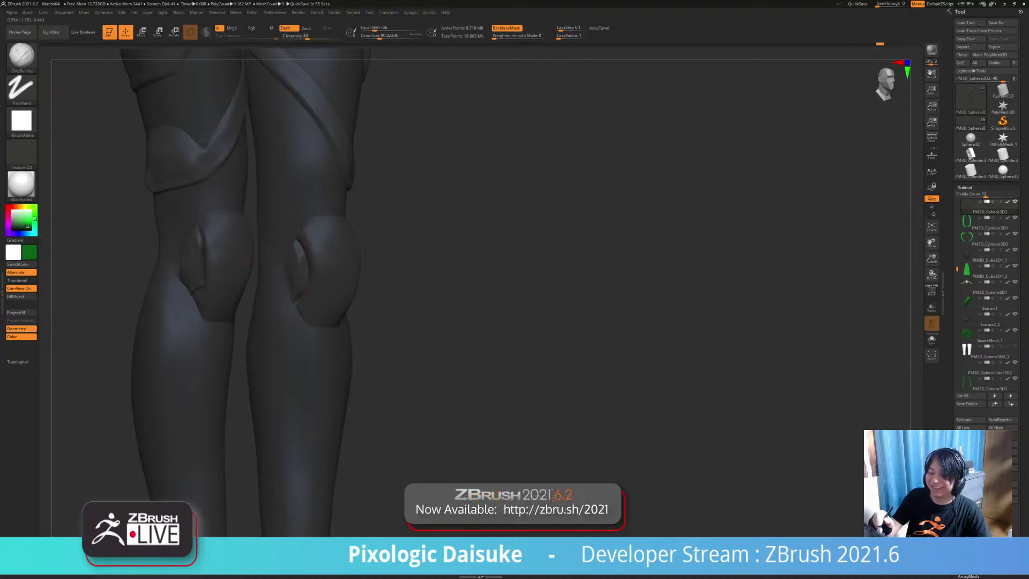
left_click(22, 56)
key("h")
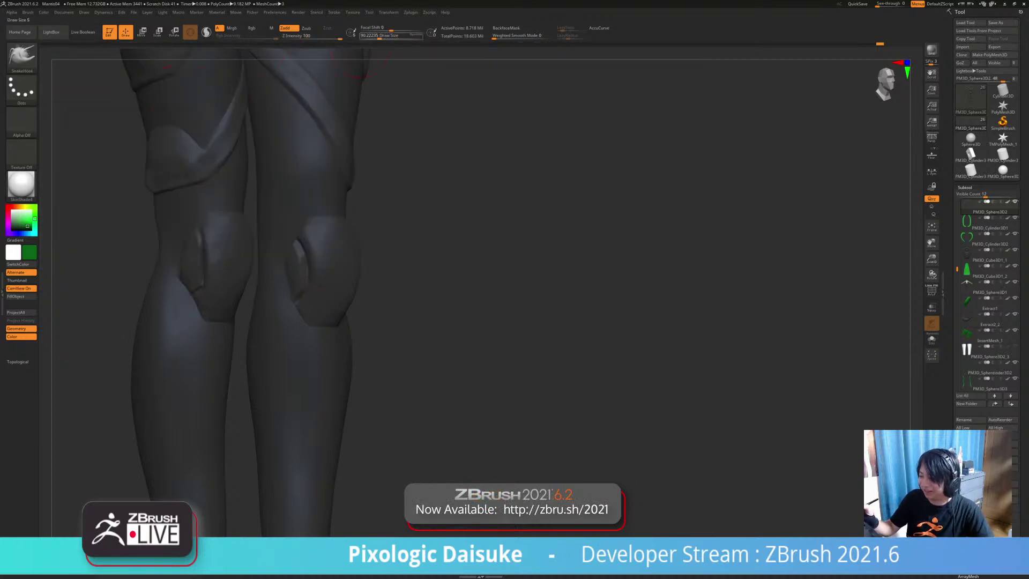
left_click(505, 28)
right_click_drag(455, 107, 434, 166, "ctrl")
mouse_move(317, 269)
left_mouse_down()
mouse_move(323, 236)
mouse_move(296, 235)
left_mouse_up()
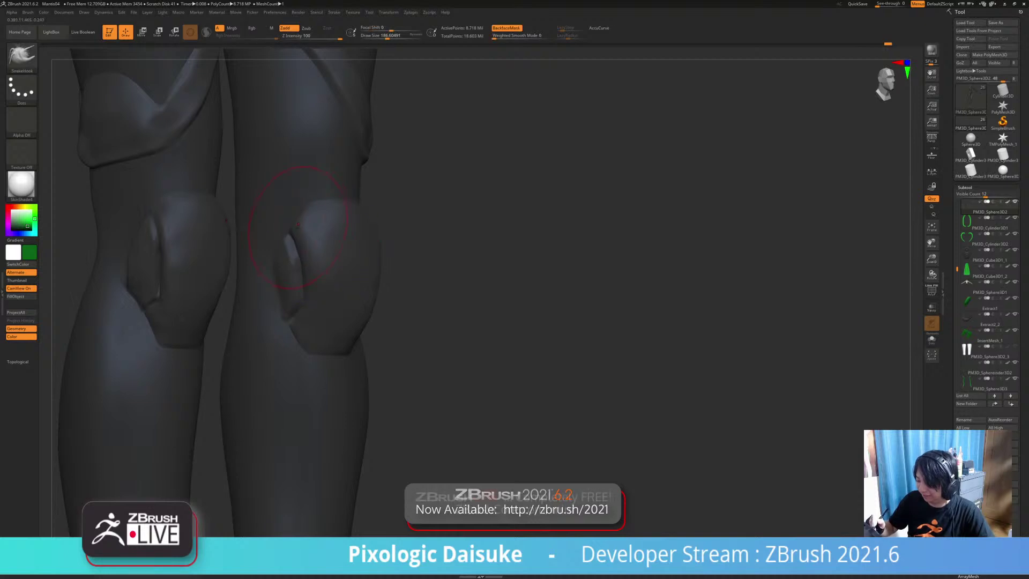
right_click_drag(308, 278, 322, 233, "ctrl")
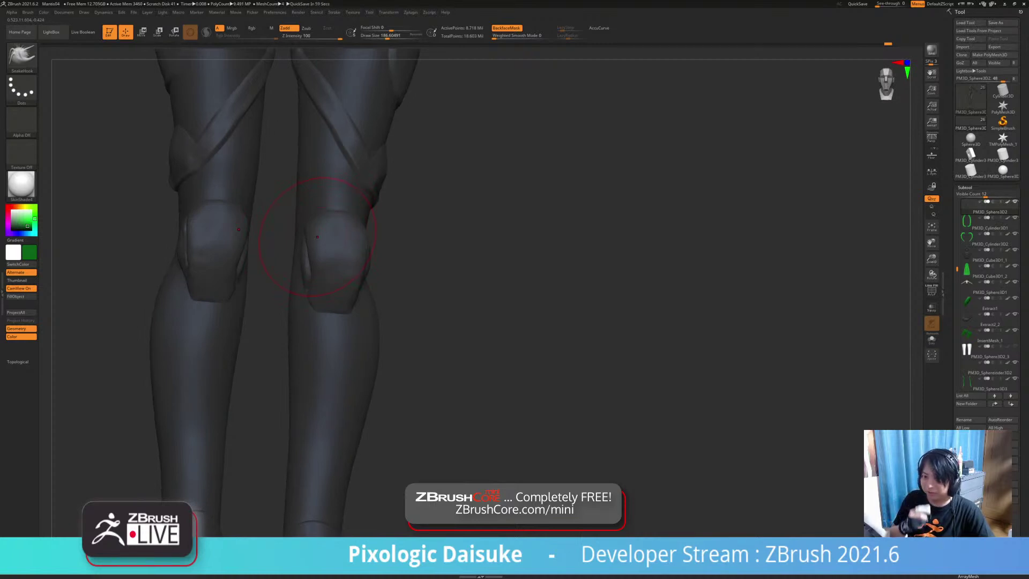
Step: Adjust the lower outer corner of the kneecap plate with SnakeHook at a draw size of about 167
mouse_move(317, 238)
right_mouse_down()
mouse_move(351, 243)
mouse_move(311, 290)
mouse_move(311, 315)
mouse_move(315, 230)
right_mouse_up()
mouse_move(326, 316)
right_mouse_down()
mouse_move(349, 327)
mouse_move(408, 328)
right_mouse_up()
mouse_move(394, 268)
right_mouse_down()
mouse_move(332, 268)
mouse_move(399, 259)
mouse_move(423, 193)
right_mouse_up()
key("ctrl+shift")
key("b")
key("s")
key("h")
right_click_drag(351, 270, 370, 321, "ctrl")
left_click_drag(369, 307, 378, 309)
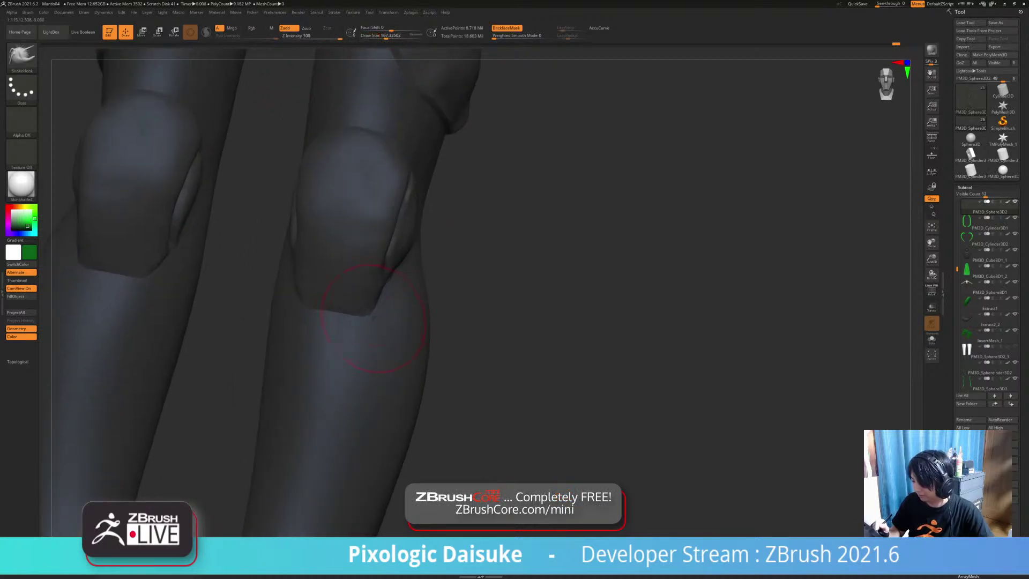
Step: With backface masking off, adjust the kneecap's outer side with SnakeHook and smooth its upper part
right_click_drag(357, 321, 338, 272)
left_click(507, 28)
mouse_move(472, 145)
right_mouse_down()
mouse_move(514, 145)
mouse_move(501, 147)
right_mouse_up()
left_click_drag(390, 252, 393, 252)
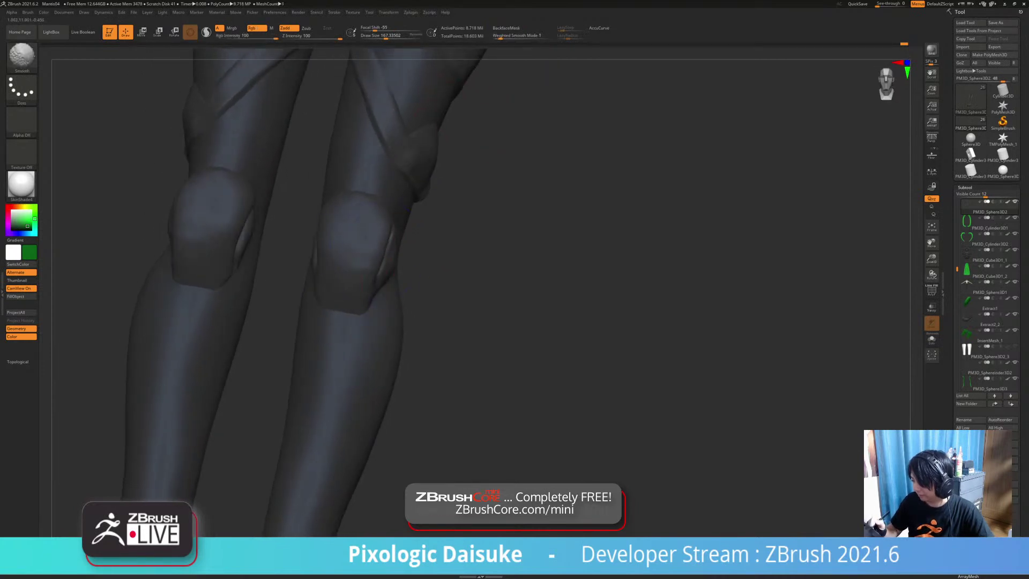
right_click_drag(394, 244, 423, 244)
left_click_drag(351, 219, 354, 235, "shift")
right_click_drag(369, 236, 402, 237)
right_click_drag(402, 237, 386, 165, "ctrl")
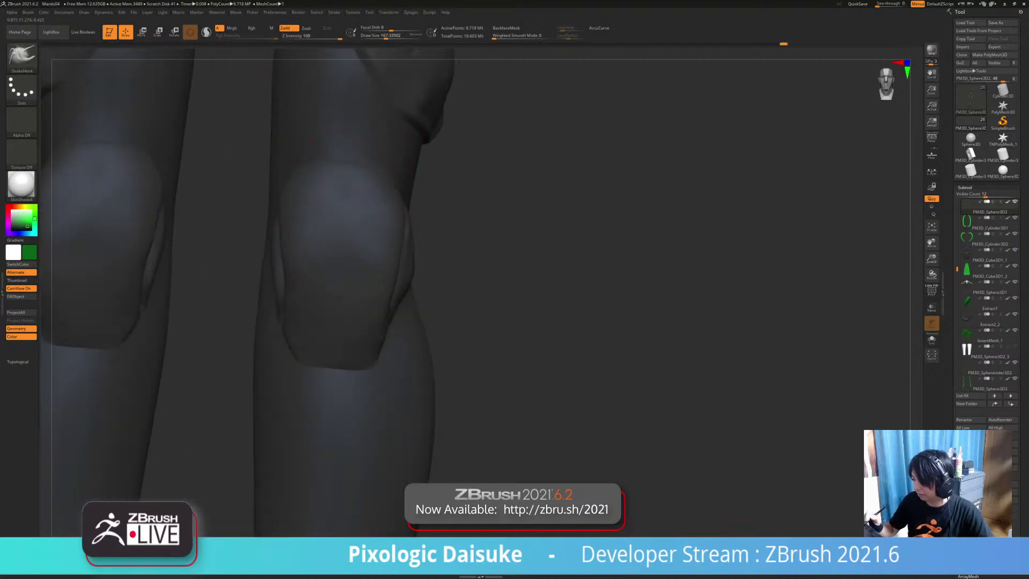
left_click_drag(351, 167, 369, 165, "shift")
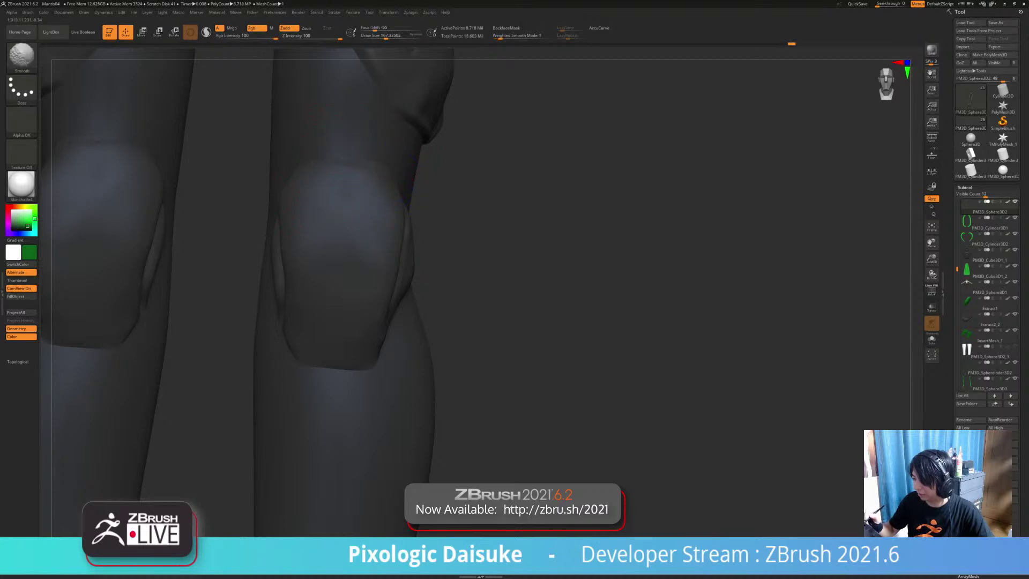
Step: Refine the kneecap's upper outer corner with SnakeHook at a draw size of about 83
left_click(379, 36)
right_click_drag(372, 153, 371, 159)
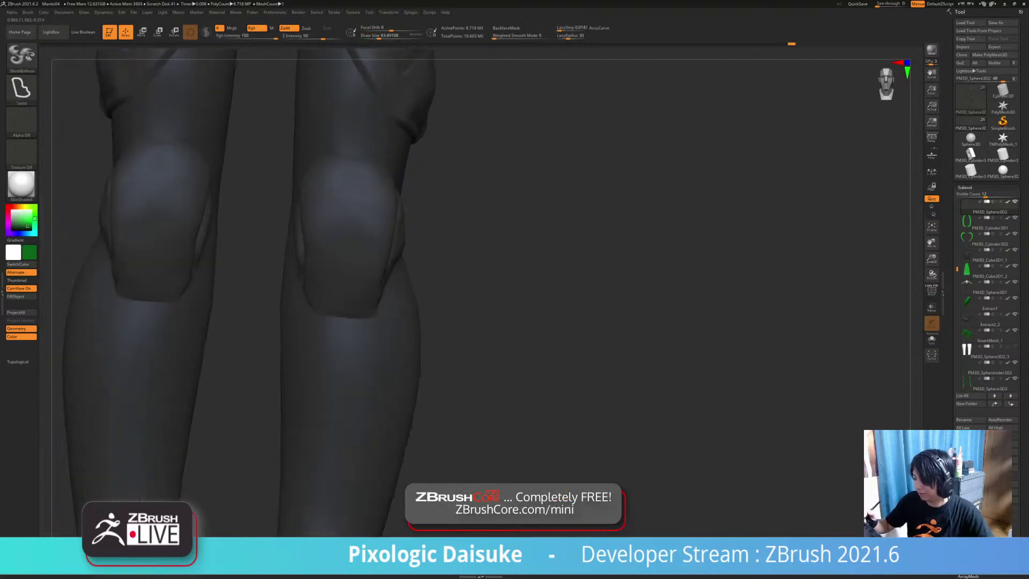
key("ctrl")
left_click_drag(393, 169, 394, 171, "ctrl")
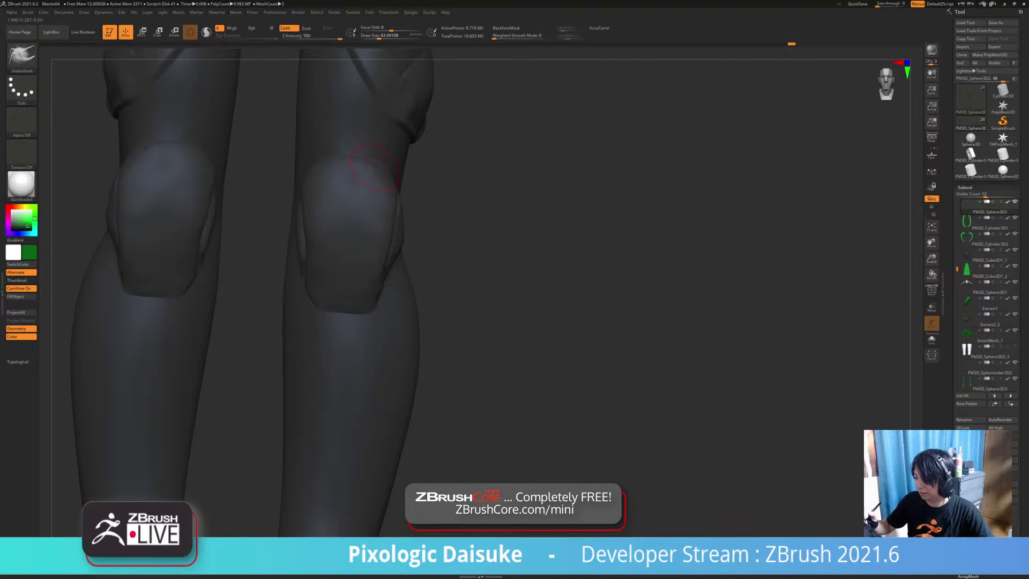
right_click_drag(376, 170, 390, 161)
right_click_drag(328, 142, 328, 121, "ctrl")
right_click_drag(346, 201, 429, 201)
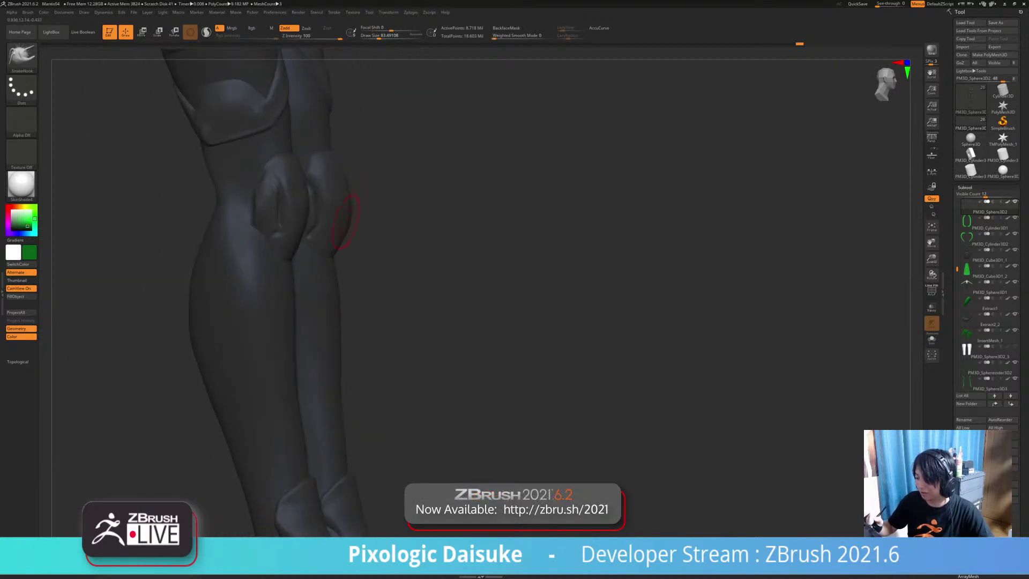
right_click_drag(349, 198, 306, 199)
mouse_move(434, 298)
right_mouse_down()
mouse_move(387, 298)
mouse_move(432, 299)
right_mouse_up()
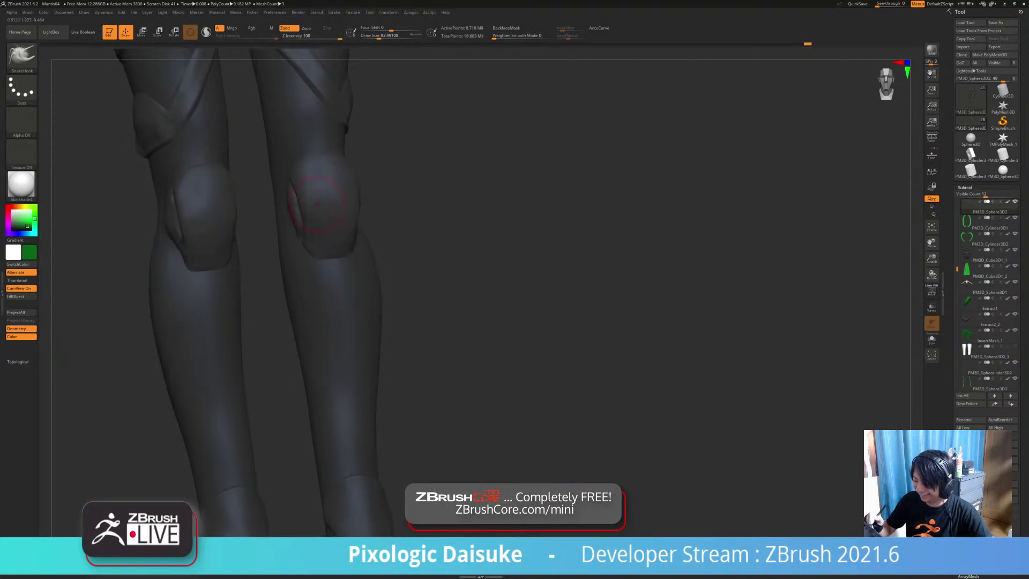
Step: Draw a DamStandard crease along the rear edge of the knee's side pad at a draw size of about 83
right_click_drag(407, 278, 375, 231, "ctrl")
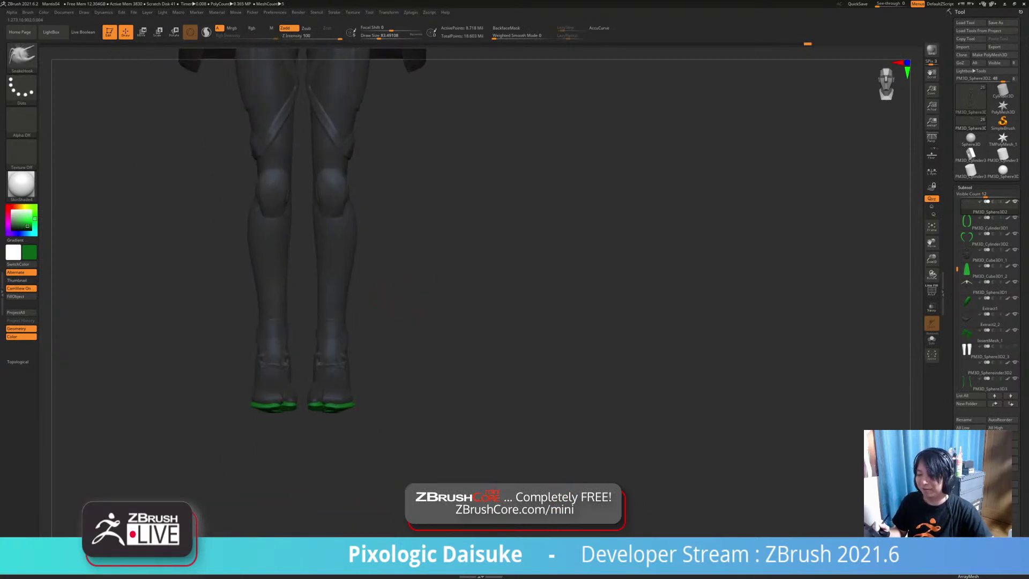
right_click_drag(397, 275, 385, 356, "alt")
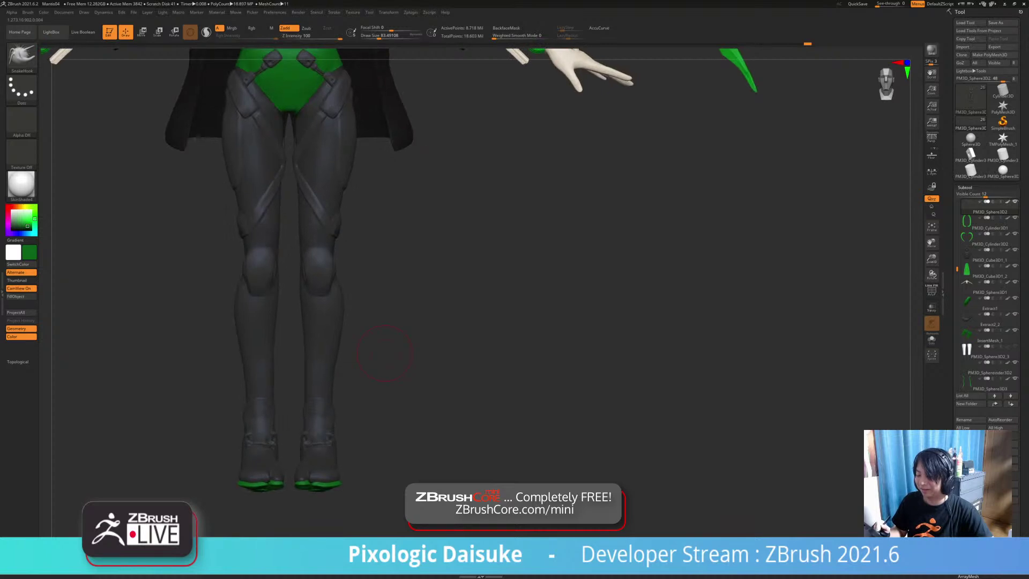
mouse_move(316, 278)
right_mouse_down("ctrl")
mouse_move(317, 321)
mouse_move(338, 292)
mouse_move(322, 257)
right_mouse_up("ctrl")
mouse_move(316, 299)
right_mouse_down()
mouse_move(330, 299)
mouse_move(328, 214)
mouse_move(333, 276)
right_mouse_up()
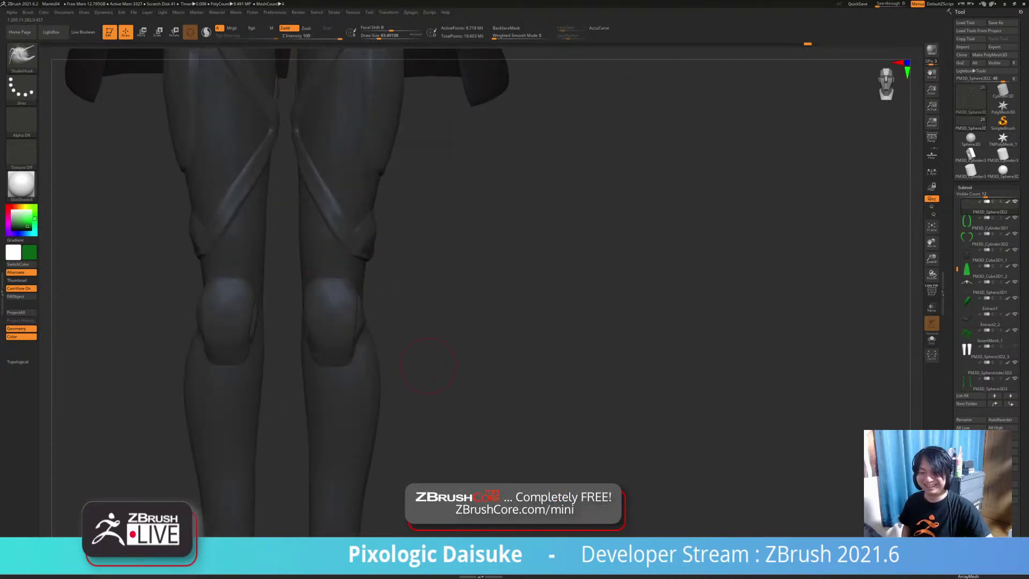
mouse_move(428, 366)
right_mouse_down("ctrl")
mouse_move(392, 322)
mouse_move(412, 321)
mouse_move(414, 284)
mouse_move(541, 308)
mouse_move(514, 316)
right_mouse_up("ctrl")
right_click_drag(326, 236, 332, 314, "ctrl")
right_click_drag(375, 145, 323, 137)
key("b")
key("d")
key("s")
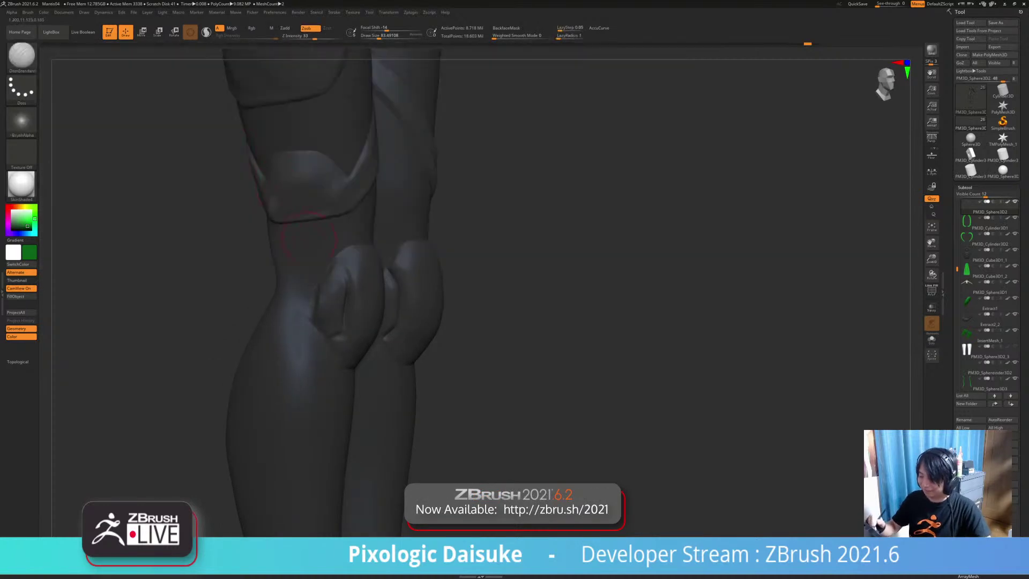
left_click_drag(317, 286, 315, 323)
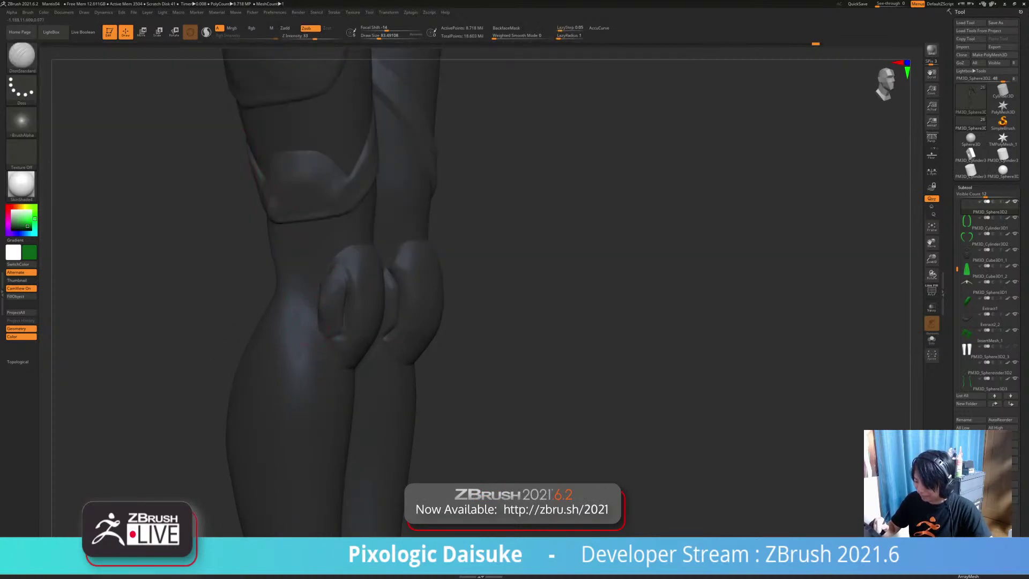
Step: Sharpen the outline of the knee's side pad with DamStandard at a draw size of about 25, undoing a faulty stroke
left_click(370, 36)
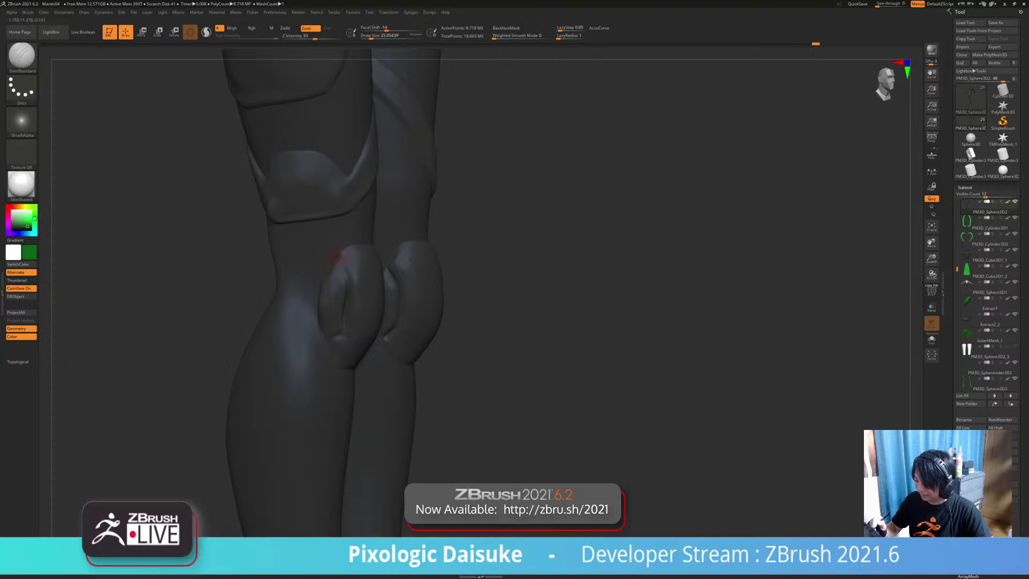
mouse_move(369, 274)
right_mouse_down("ctrl")
mouse_move(386, 244)
mouse_move(284, 248)
mouse_move(335, 246)
right_mouse_up("ctrl")
left_click_drag(405, 246, 415, 255)
key("ctrl+z")
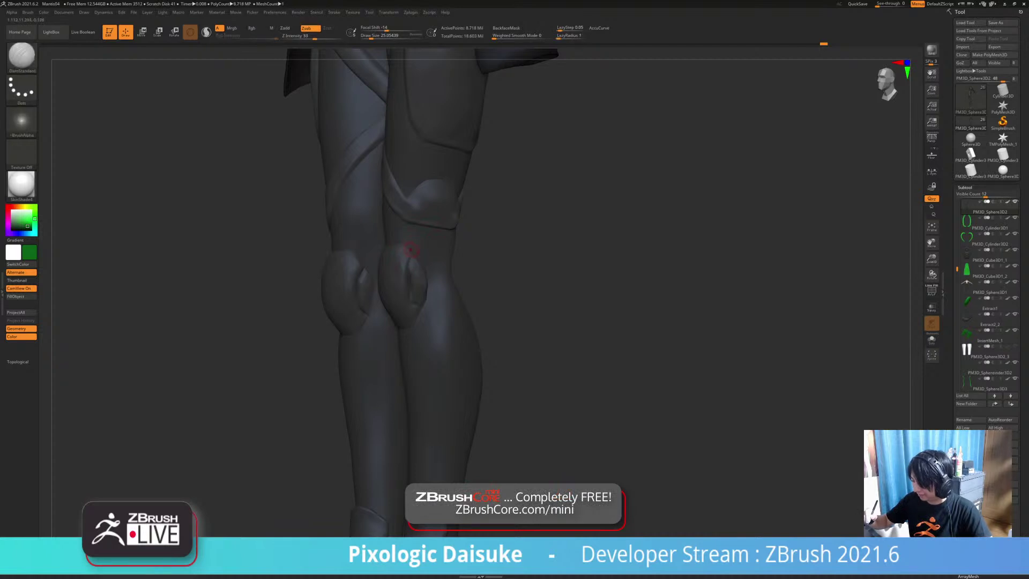
mouse_move(460, 262)
right_mouse_down()
mouse_move(423, 281)
mouse_move(482, 278)
right_mouse_up()
left_click_drag(411, 267, 420, 297)
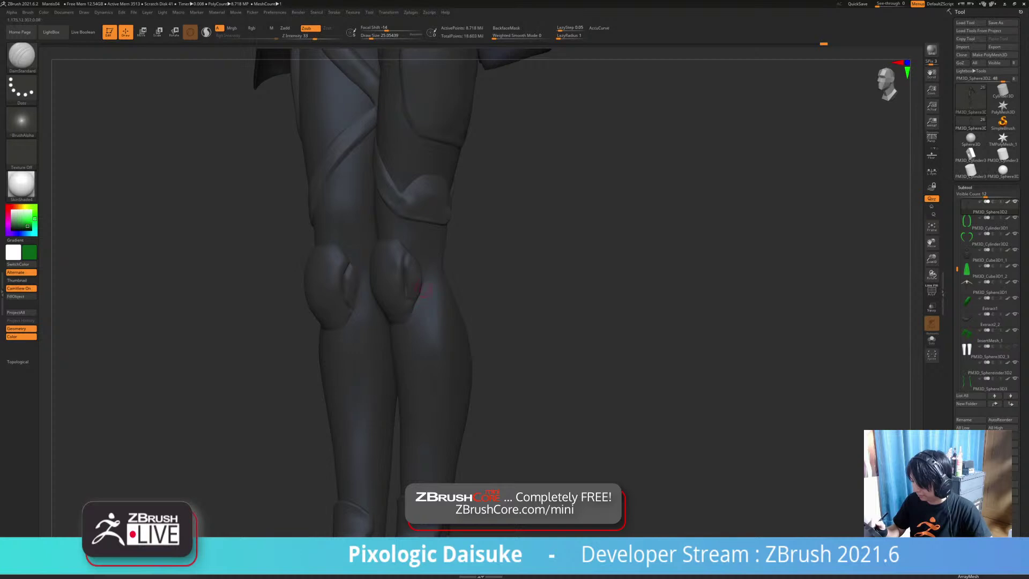
mouse_move(419, 296)
right_mouse_down()
mouse_move(435, 295)
mouse_move(435, 257)
mouse_move(466, 257)
mouse_move(426, 274)
right_mouse_up()
key("b")
key("m")
key("b")
key("b")
key("d")
key("s")
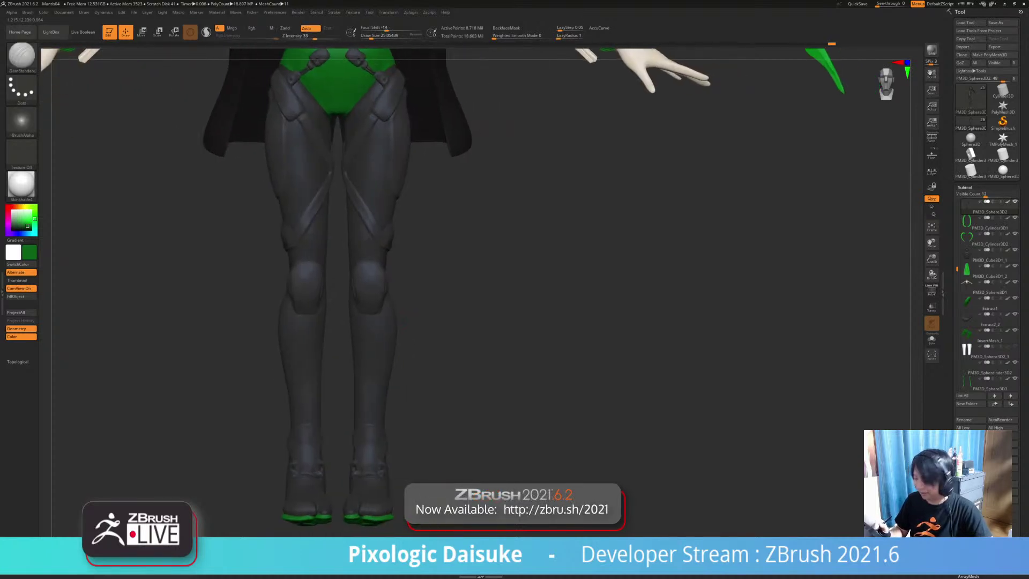
key("b")
key("s")
key("h")
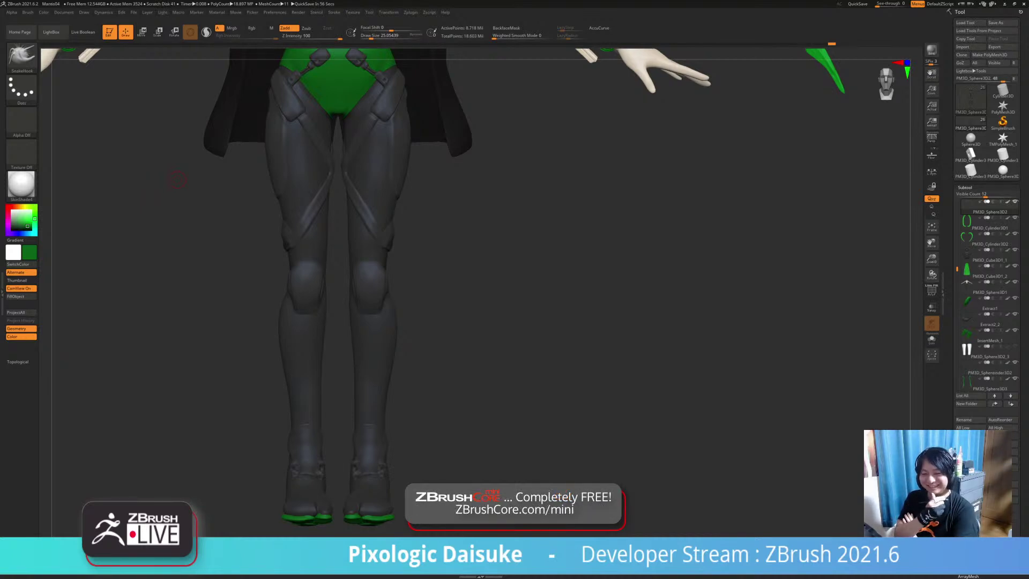
Step: Make the boots the active subtool and draw DamStandard creases around the lower strap knot at the ankle
left_click_drag(444, 292, 366, 292)
left_click_drag(455, 375, 506, 267, "alt")
left_click(334, 368, "alt")
key("b")
key("m")
key("b")
left_click_drag(455, 300, 455, 396, "alt")
key("b")
key("d")
key("s")
left_click_drag(525, 321, 455, 343)
left_click_drag(385, 356, 398, 362)
right_click_drag(385, 321, 387, 364)
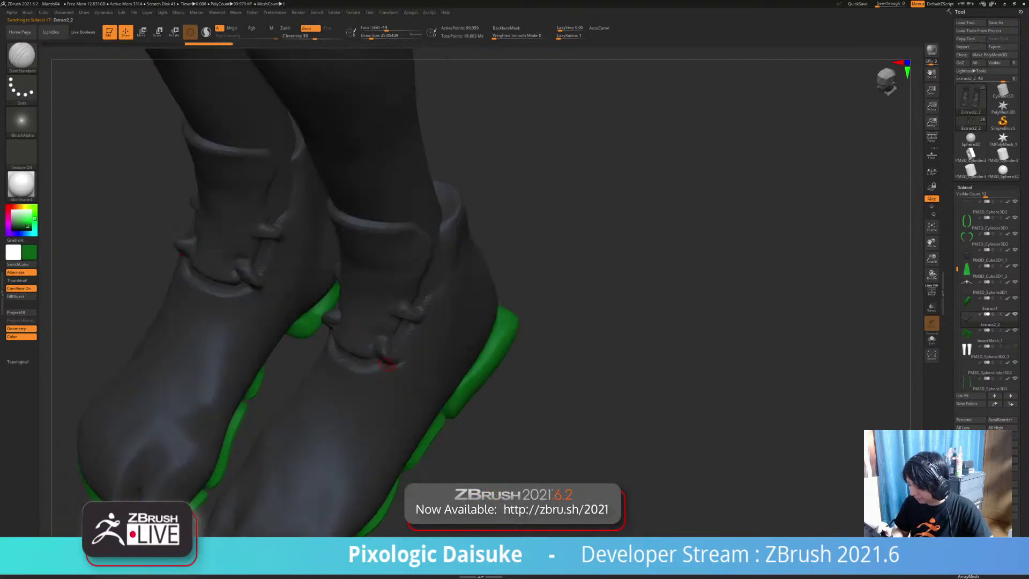
left_click_drag(385, 364, 393, 367)
right_click_drag(393, 402, 387, 365)
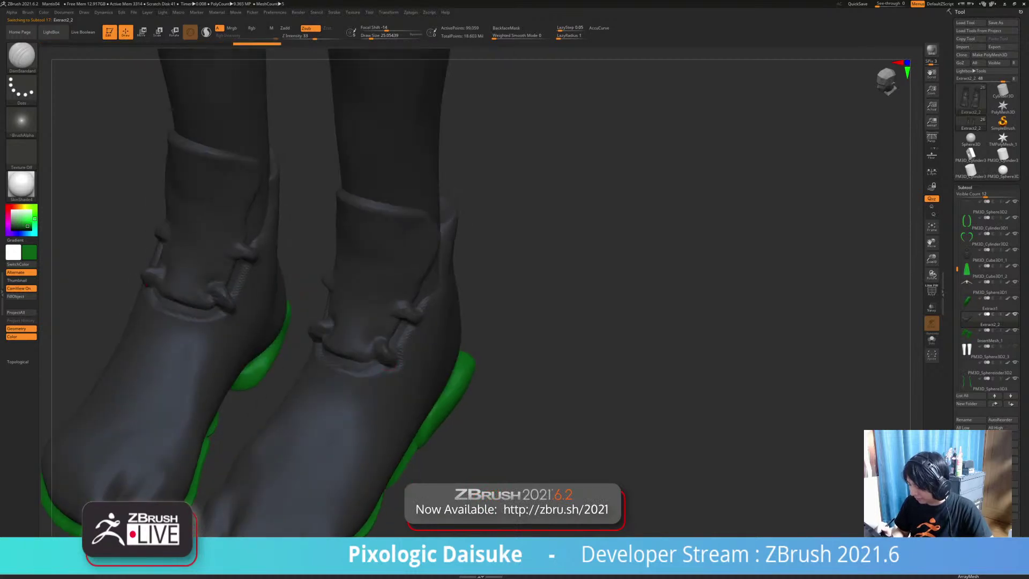
left_click_drag(394, 368, 401, 360)
Step: Try smoothing beside the lower strap knot on the ankle and undo the last three strokes
right_click_drag(403, 352, 403, 321, "ctrl")
left_click_drag(405, 328, 399, 358, "shift")
key("ctrl+z")
key("ctrl+z")
key("ctrl+z")
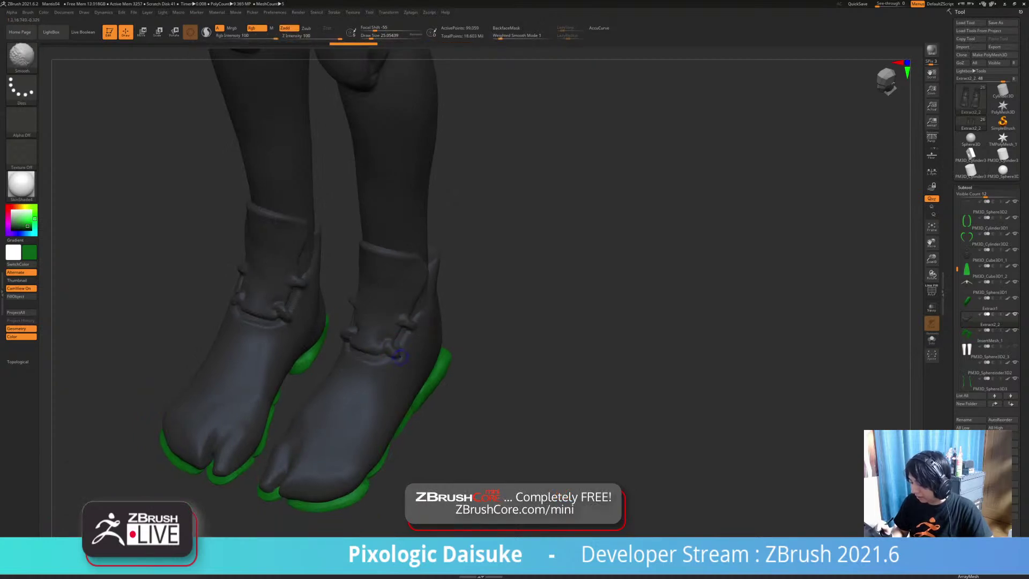
Step: Smooth the surface around the strap details on the front and side of the boot's ankle
right_click_drag(398, 376, 471, 359)
left_click_drag(344, 326, 334, 322, "shift")
right_click_drag(402, 367, 460, 363)
mouse_move(344, 319)
left_mouse_down("shift")
mouse_move(323, 329)
mouse_move(325, 349)
mouse_move(331, 331)
left_mouse_up("shift")
mouse_move(408, 370)
right_mouse_down("ctrl")
mouse_move(404, 327)
mouse_move(406, 364)
right_mouse_up("ctrl")
right_click_drag(439, 364, 295, 365)
mouse_move(375, 316)
right_mouse_down("alt")
mouse_move(336, 383)
mouse_move(343, 372)
mouse_move(385, 398)
mouse_move(375, 398)
right_mouse_up("alt")
Step: Undo the last two strokes and smooth the boot around the upper strap knot
key("shift")
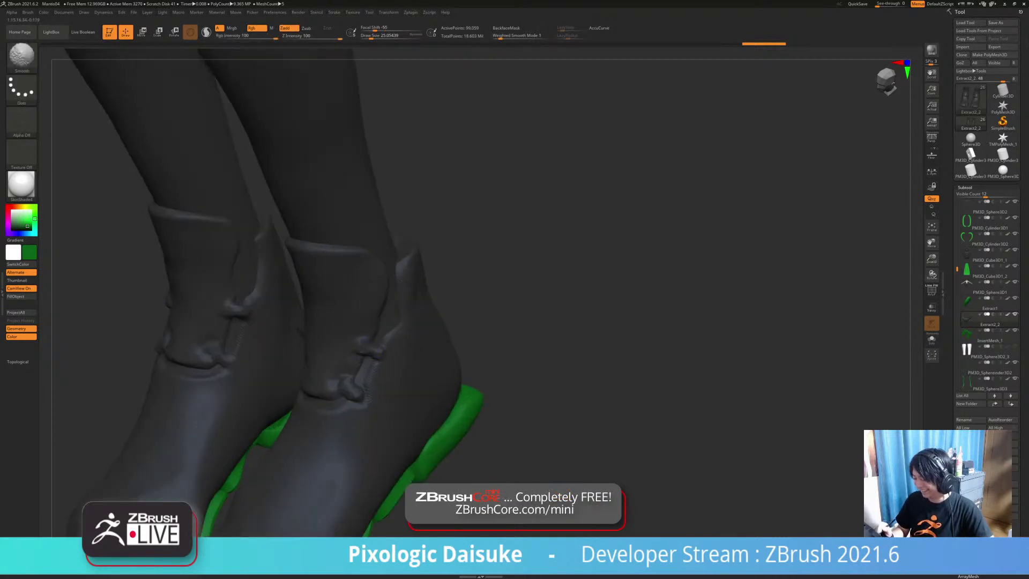
key("ctrl+z")
key("ctrl+z")
left_click_drag(378, 350, 378, 353, "shift")
right_click_drag(377, 358, 379, 343, "ctrl")
mouse_move(377, 351)
left_mouse_down("shift")
mouse_move(384, 356)
mouse_move(394, 340)
left_mouse_up("shift")
mouse_move(394, 341)
right_mouse_down()
mouse_move(408, 300)
mouse_move(399, 316)
mouse_move(417, 315)
mouse_move(380, 351)
right_mouse_up()
Step: Pull the upper strap knot on the ankle into shape with SnakeHook
left_click(22, 57)
left_click(381, 62)
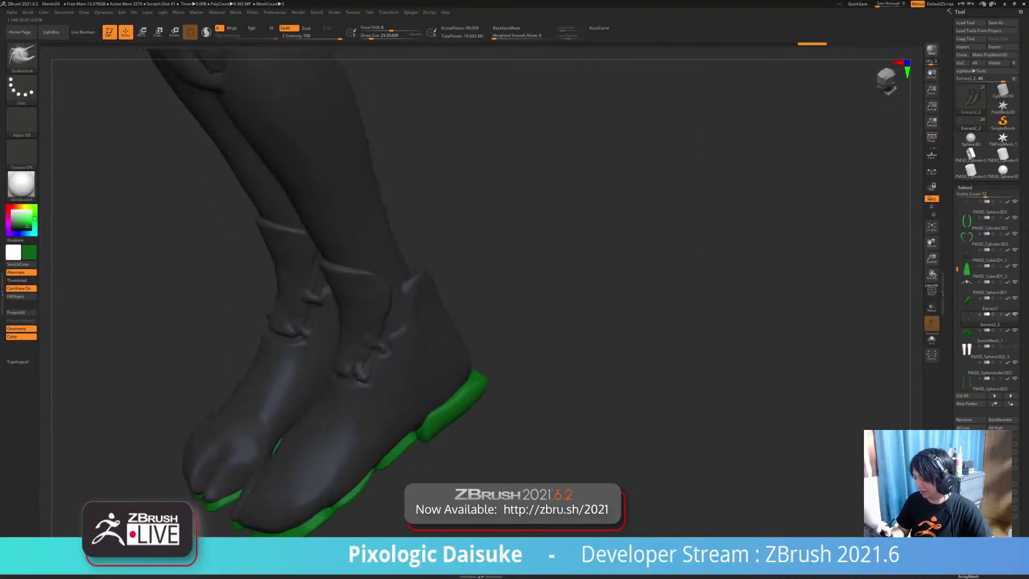
left_click_drag(384, 351, 390, 341)
Step: Reshape the boot shaft's top rim and back edge with SnakeHook at a draw size of about 90
mouse_move(394, 346)
right_mouse_down()
mouse_move(412, 318)
mouse_move(374, 338)
mouse_move(407, 280)
right_mouse_up()
left_click(379, 36)
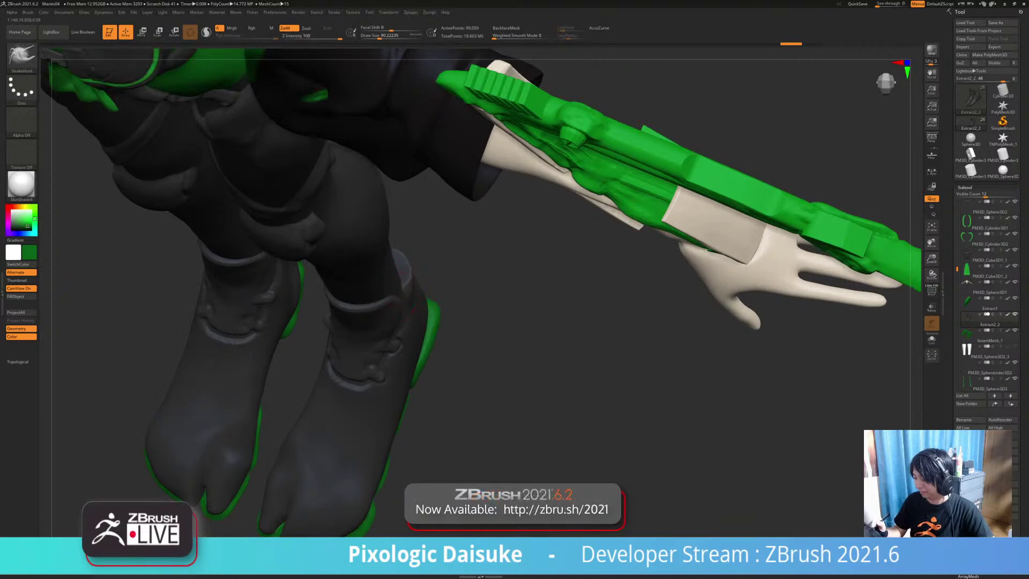
mouse_move(412, 311)
right_mouse_down()
mouse_move(410, 293)
mouse_move(415, 311)
mouse_move(403, 311)
mouse_move(433, 272)
mouse_move(448, 274)
mouse_move(427, 236)
mouse_move(457, 214)
mouse_move(417, 241)
mouse_move(415, 281)
right_mouse_up()
key("shift")
right_click_drag(416, 281, 431, 288)
left_click_drag(416, 306, 417, 299)
right_click_drag(423, 300, 429, 343)
left_click_drag(462, 328, 464, 326)
right_click_drag(465, 328, 445, 361)
left_click_drag(461, 336, 462, 329)
mouse_move(462, 331)
right_mouse_down()
mouse_move(455, 343)
mouse_move(455, 333)
mouse_move(474, 371)
right_mouse_up()
left_click_drag(467, 330, 468, 326)
right_click_drag(469, 328, 486, 340)
left_click_drag(471, 315, 473, 310)
mouse_move(473, 313)
right_mouse_down("ctrl")
mouse_move(473, 292)
mouse_move(462, 324)
right_mouse_up("ctrl")
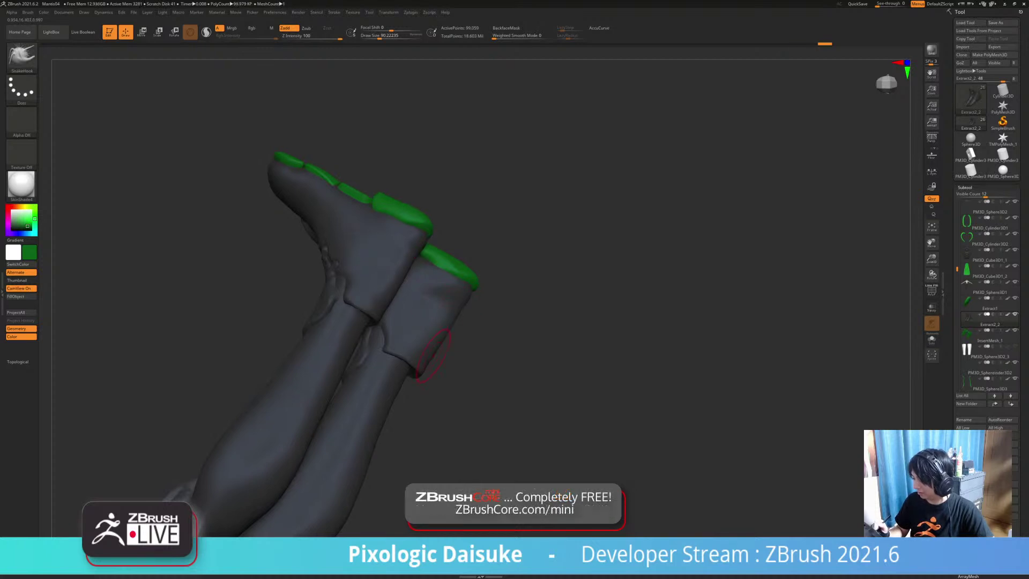
Step: Select the heel pads, turn on backface masking, and pull the pads' edges into shape with SnakeHook
mouse_move(455, 323)
right_mouse_down("ctrl")
mouse_move(453, 298)
mouse_move(471, 348)
mouse_move(464, 328)
right_mouse_up("ctrl")
left_click(401, 272, "alt")
right_click_drag(400, 273, 343, 390)
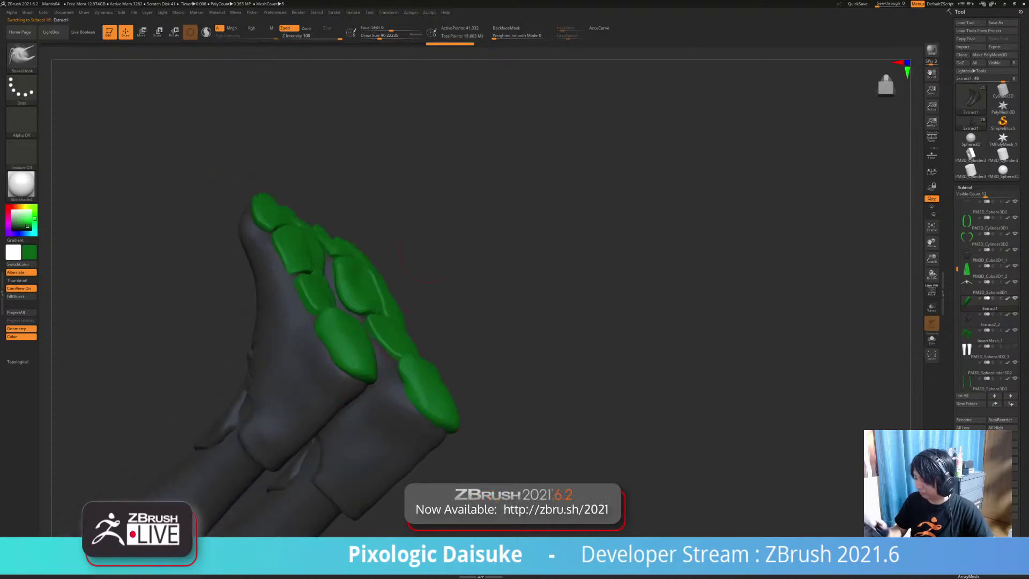
left_click(506, 28)
mouse_move(383, 348)
right_mouse_down()
mouse_move(327, 343)
mouse_move(353, 344)
mouse_move(325, 370)
mouse_move(343, 356)
mouse_move(331, 375)
mouse_move(382, 358)
right_mouse_up()
left_click_drag(324, 322, 329, 313)
right_click_drag(383, 343, 326, 351)
right_click_drag(319, 316, 397, 294)
left_click_drag(350, 267, 351, 261)
Step: Refine the heel pads' rear edges against the boots, undoing one stroke and smoothing the surface
right_click_drag(354, 326, 356, 343)
left_click_drag(370, 265, 369, 259)
right_click_drag(356, 330, 378, 335)
left_click_drag(406, 279, 410, 271)
mouse_move(391, 327)
right_mouse_down()
mouse_move(429, 338)
mouse_move(399, 319)
mouse_move(402, 273)
right_mouse_up()
key("ctrl+z")
left_click_drag(407, 284, 403, 288)
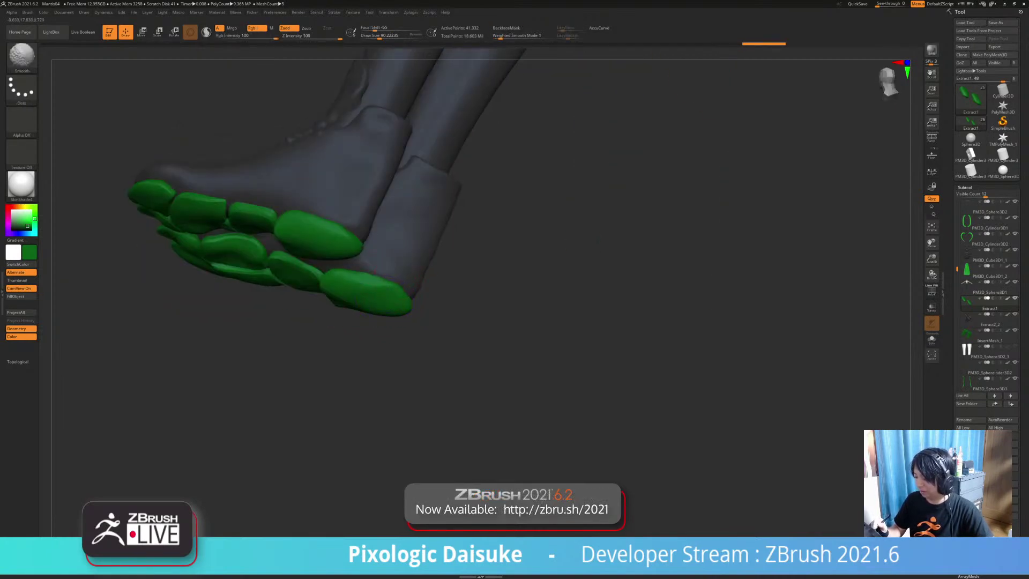
mouse_move(405, 290)
right_mouse_down()
mouse_move(418, 300)
mouse_move(423, 290)
right_mouse_up()
left_click_drag(410, 298, 406, 289)
right_click_drag(399, 308, 343, 295)
right_click_drag(514, 310, 382, 334)
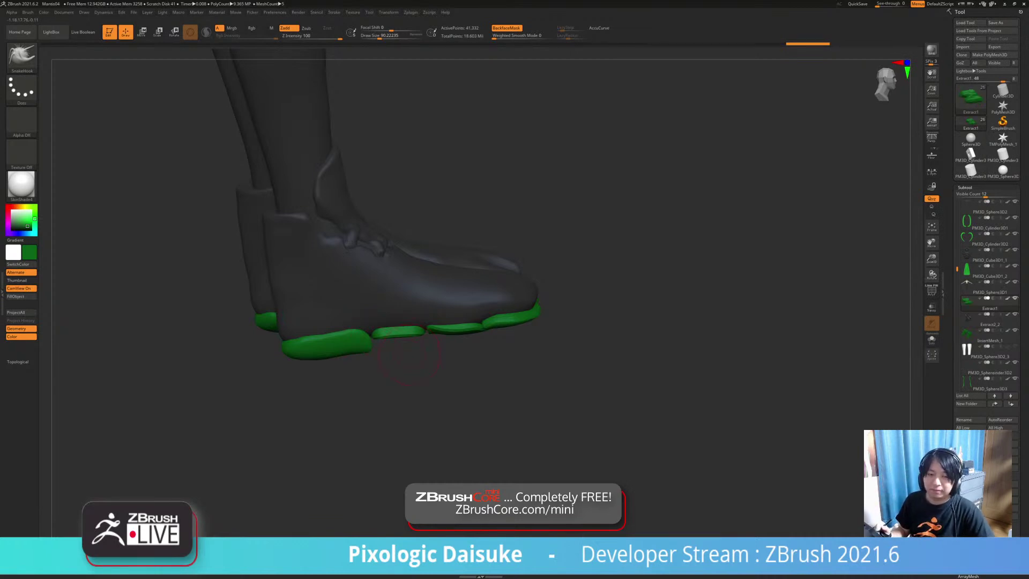
mouse_move(410, 386)
left_mouse_down()
mouse_move(413, 262)
mouse_move(424, 356)
mouse_move(383, 377)
left_mouse_up()
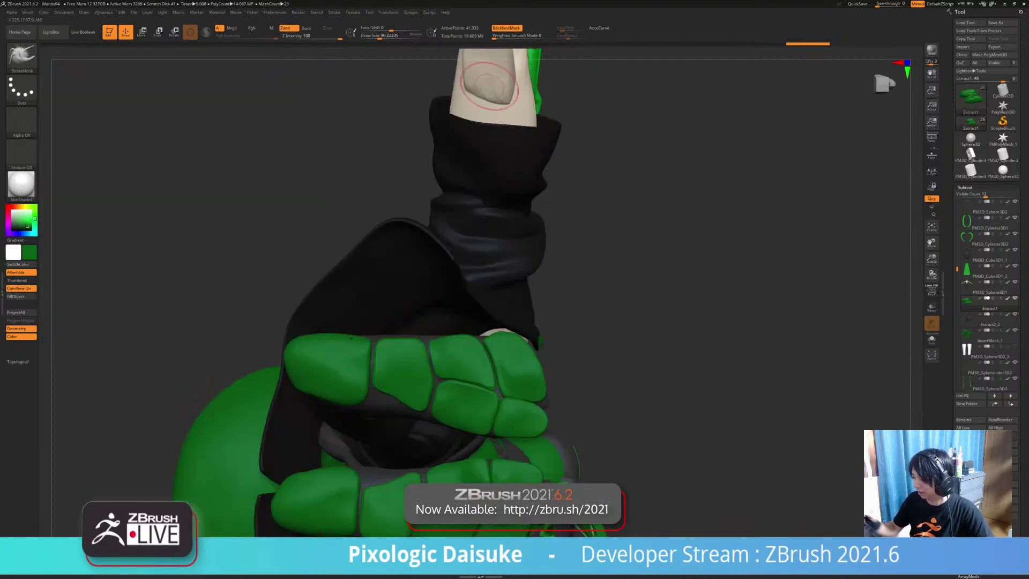
Step: Switch to the InsertMesh_1 sole pads and square up the arch pad beside the heel
left_click(382, 387, "alt")
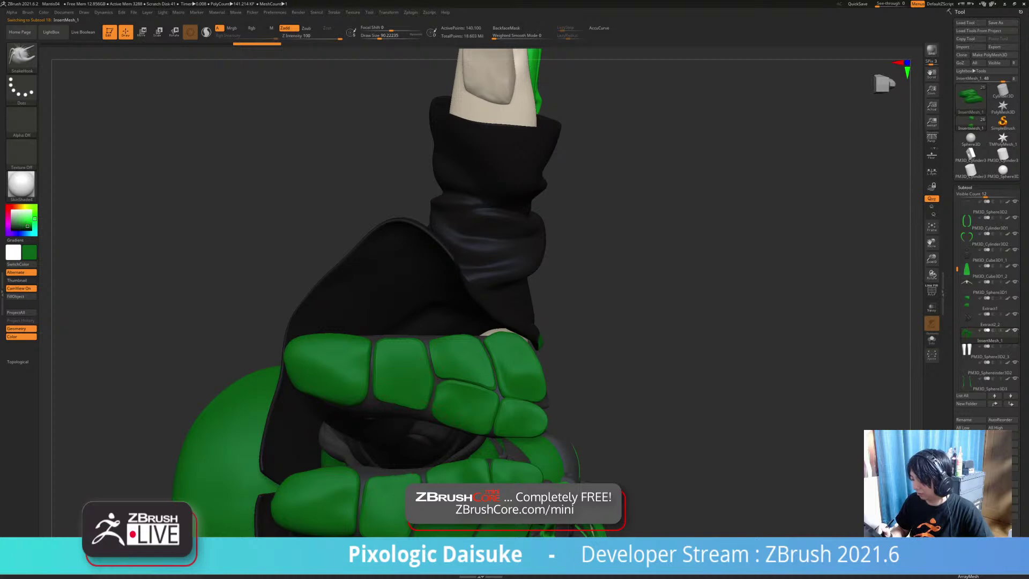
right_click_drag(456, 429, 415, 273)
left_click(931, 289)
left_click(931, 290)
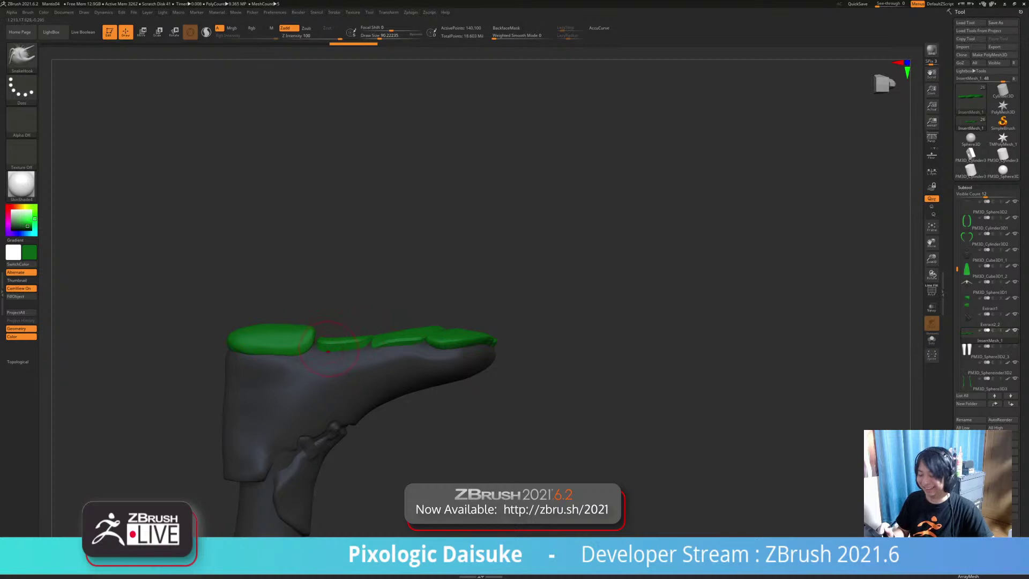
Step: Try flattening the heel pads with the TrimDynamic brush and undo the stroke
left_click(285, 337, "alt")
right_click_drag(343, 322, 390, 375)
key("alt+shift+s")
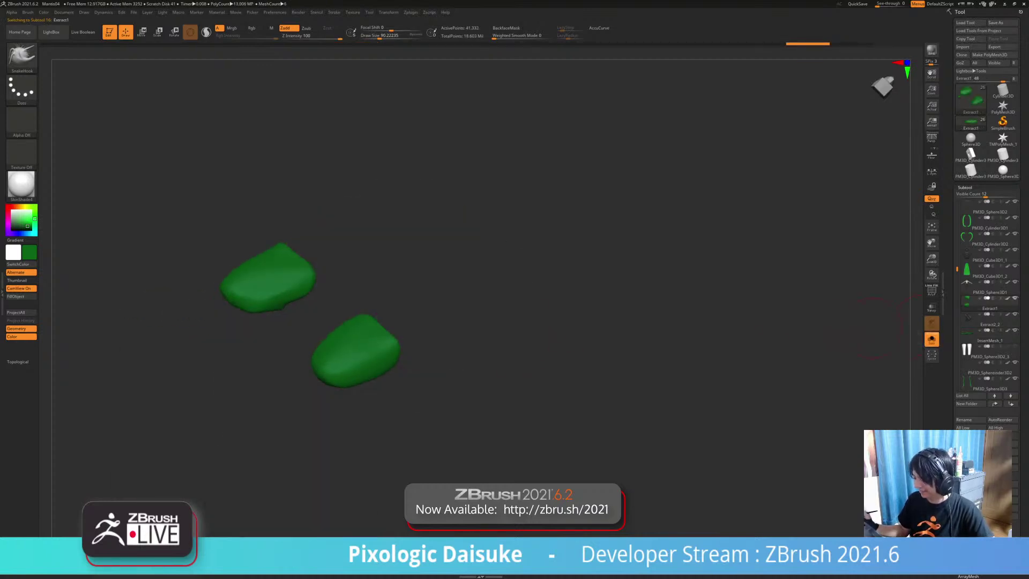
left_click(931, 338)
right_click_drag(456, 311, 413, 263, "shift")
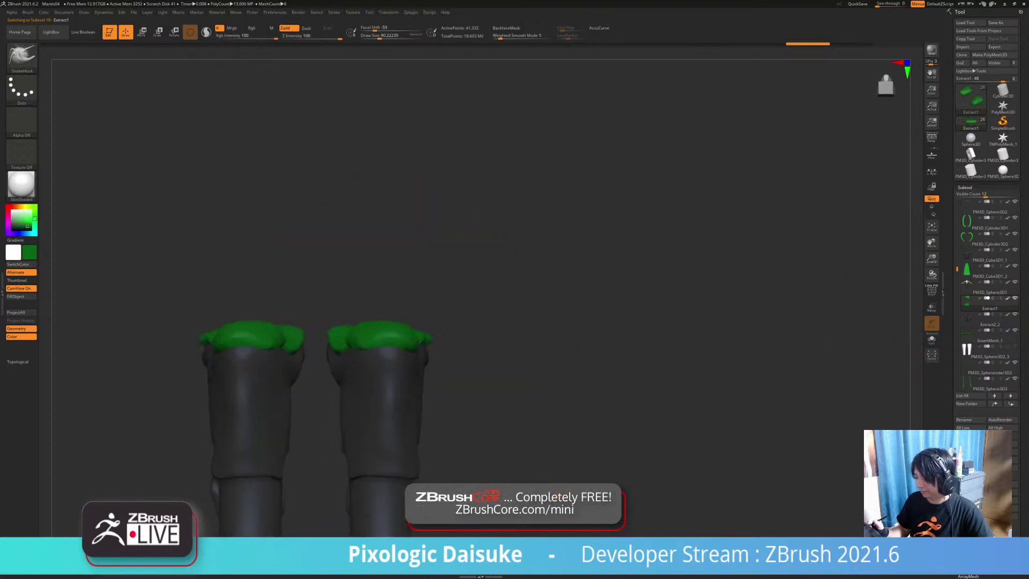
left_click(22, 56)
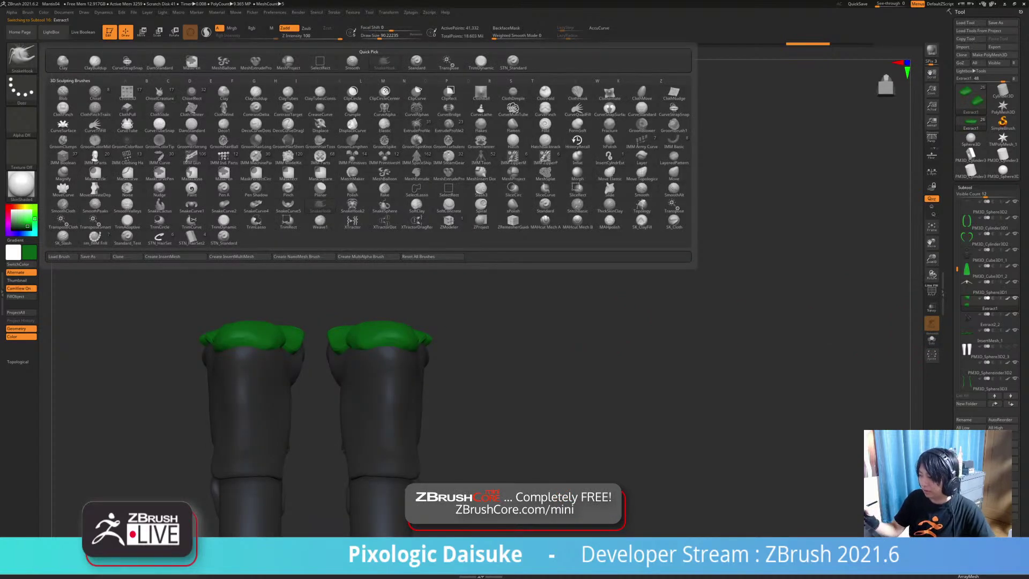
left_click(510, 62)
right_click_drag(503, 96, 485, 176)
right_click_drag(505, 62, 482, 177)
mouse_move(382, 373)
left_mouse_down()
mouse_move(384, 362)
mouse_move(376, 381)
mouse_move(384, 349)
left_mouse_up()
key("ctrl+z")
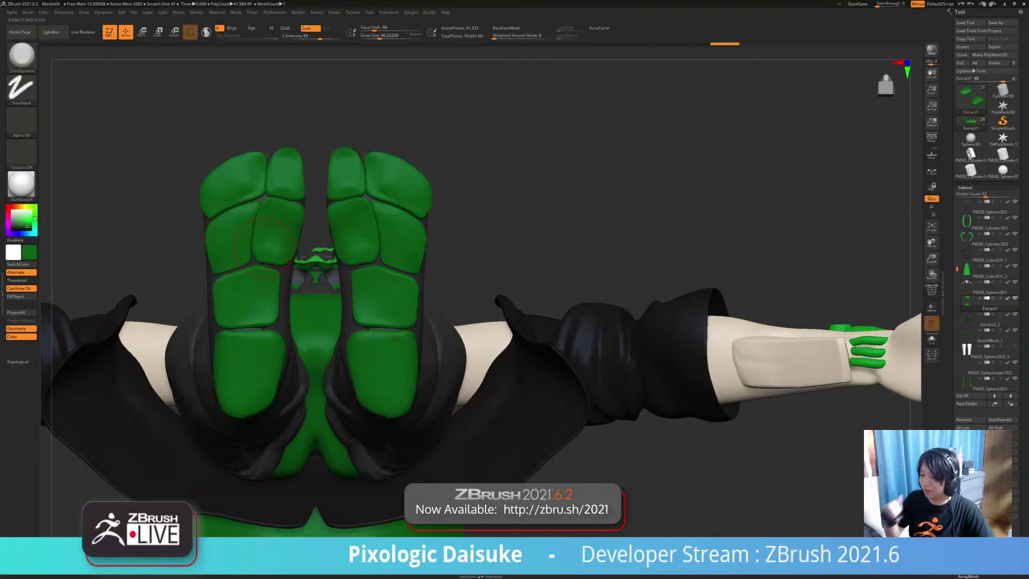
Step: Pull the heel pads' inner front corners with SnakeHook and smooth their outer sides
key("b")
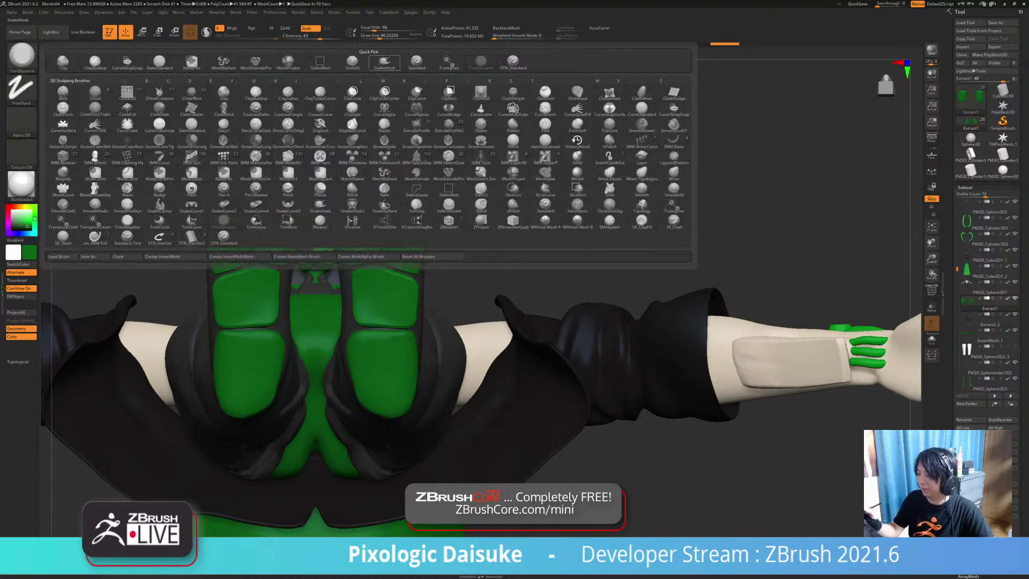
left_click(383, 62)
mouse_move(347, 349)
left_mouse_down()
mouse_move(352, 364)
mouse_move(354, 343)
left_mouse_up()
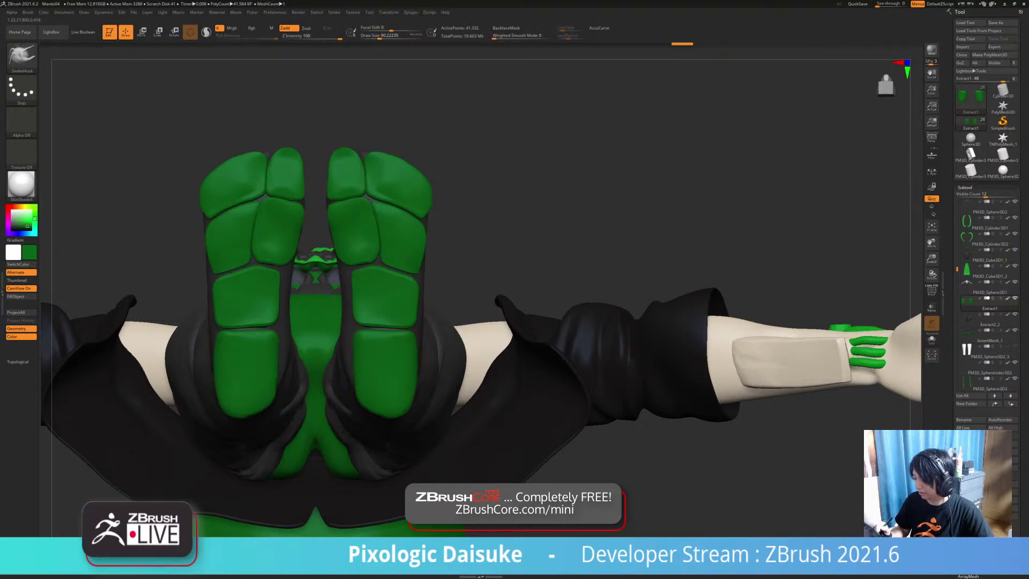
left_click_drag(411, 390, 412, 369)
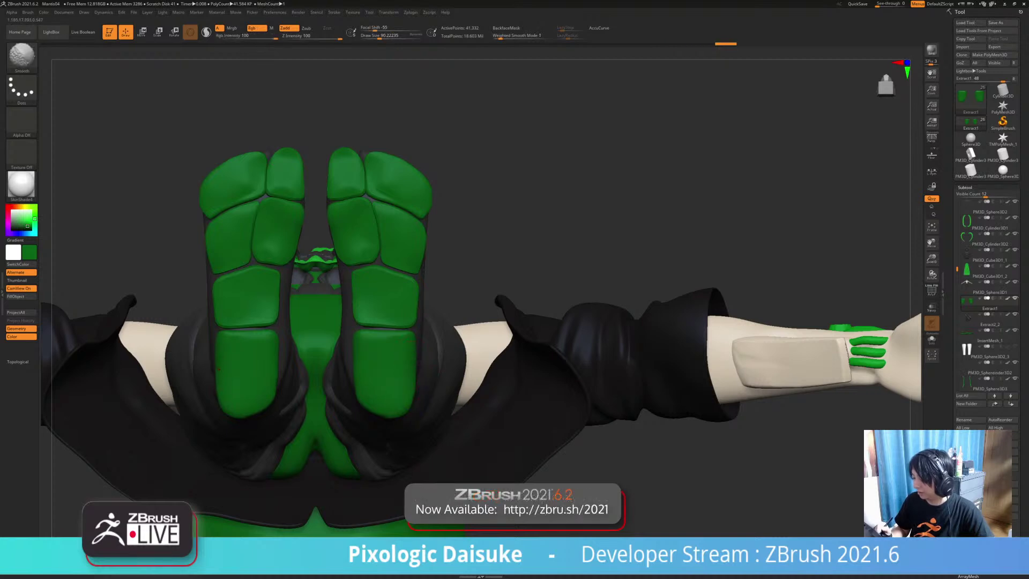
mouse_move(416, 414)
left_mouse_down("shift")
mouse_move(377, 415)
mouse_move(365, 400)
mouse_move(373, 385)
mouse_move(361, 369)
mouse_move(403, 355)
left_mouse_up("shift")
Step: Reshape the outer front corners and rounded back ends of the heel pads with SnakeHook
mouse_move(467, 236)
left_mouse_down()
mouse_move(459, 317)
mouse_move(416, 333)
left_mouse_up()
mouse_move(470, 322)
left_mouse_down()
mouse_move(474, 233)
mouse_move(413, 340)
left_mouse_up()
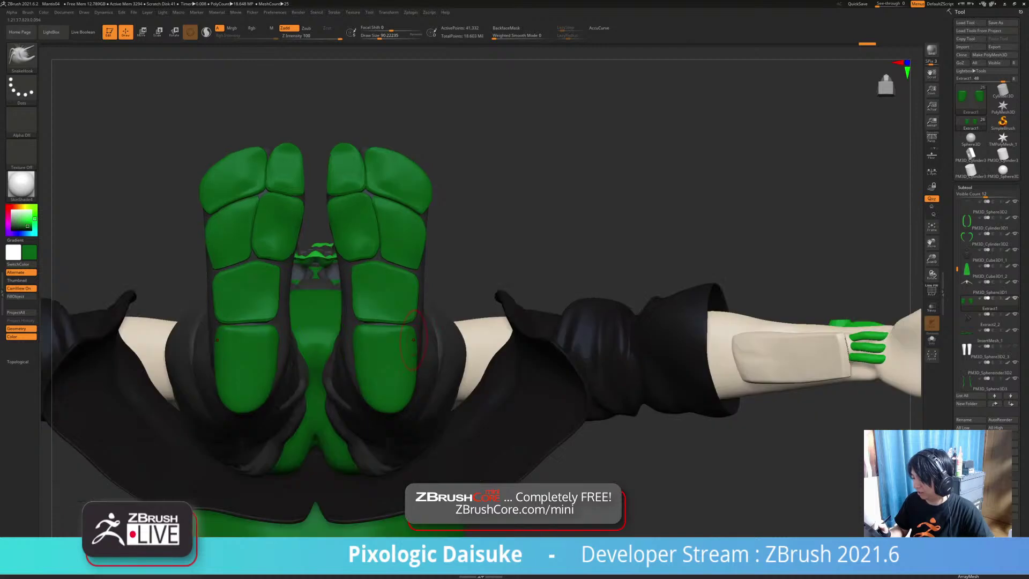
mouse_move(409, 376)
left_mouse_down()
mouse_move(376, 400)
mouse_move(391, 408)
left_mouse_up()
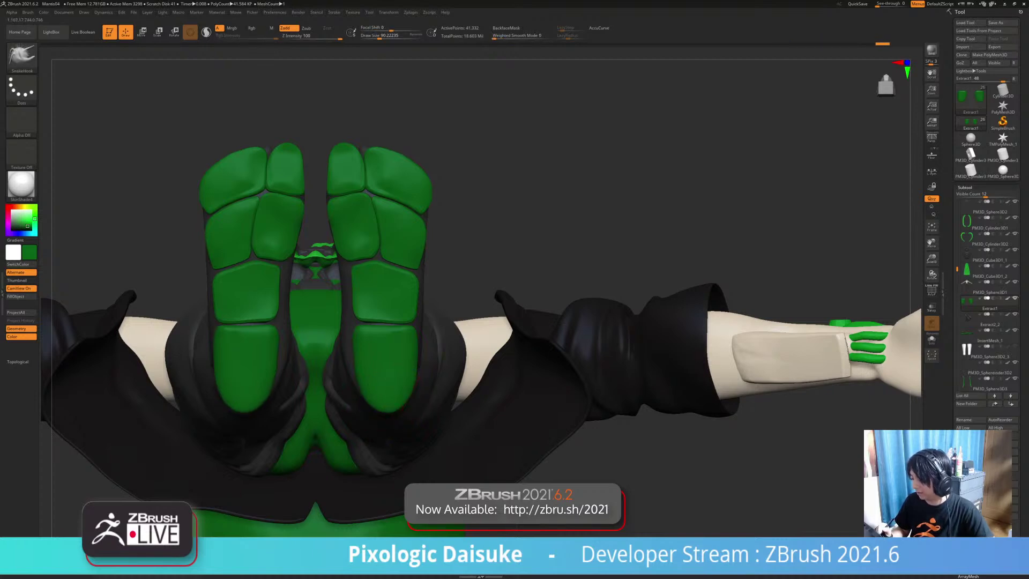
mouse_move(412, 374)
right_mouse_down("ctrl")
mouse_move(408, 343)
mouse_move(432, 394)
mouse_move(429, 437)
mouse_move(428, 423)
mouse_move(310, 410)
mouse_move(471, 412)
mouse_move(439, 399)
mouse_move(412, 405)
right_mouse_up("ctrl")
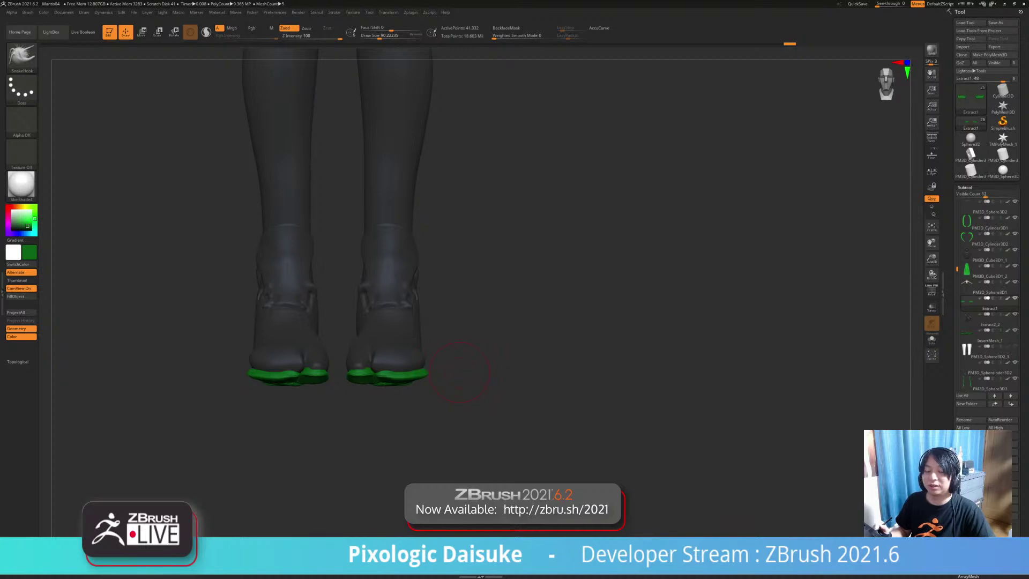
Step: Adjust the heel pads' position on the boot soles with the move gizmo
left_click_drag(461, 370, 482, 294)
left_click(141, 32)
left_click(399, 352, "alt")
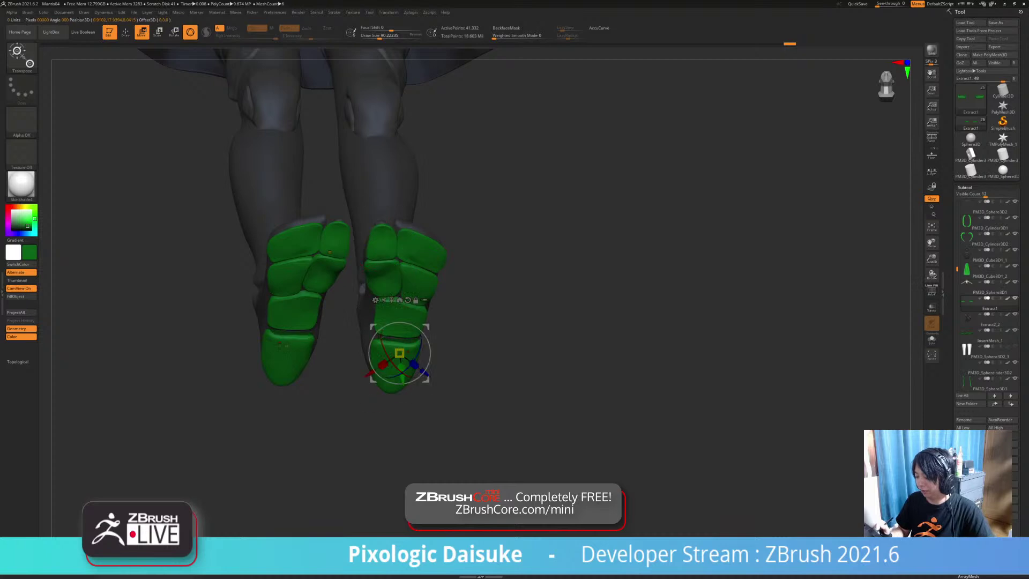
right_click_drag(400, 352, 461, 355)
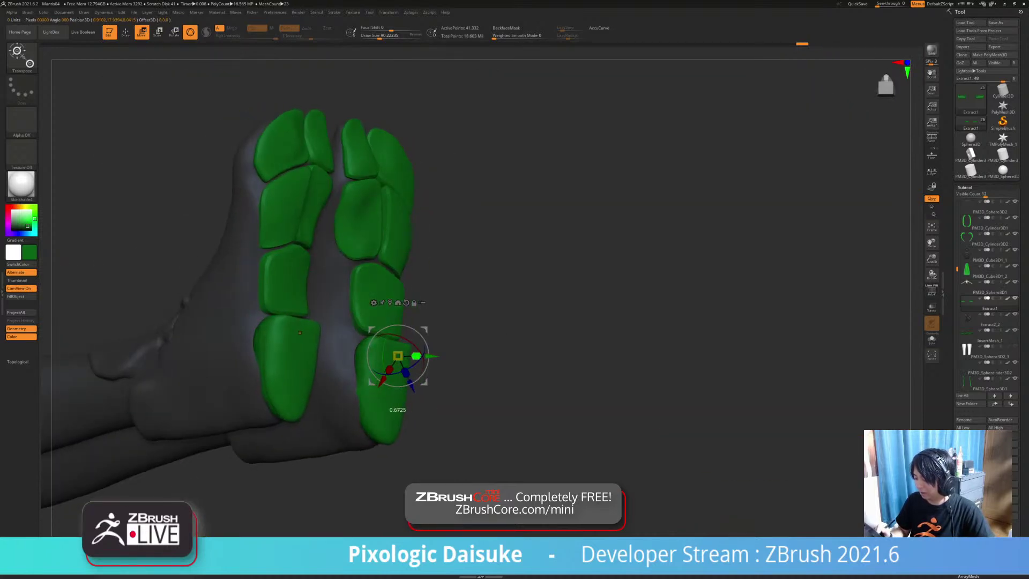
key("q")
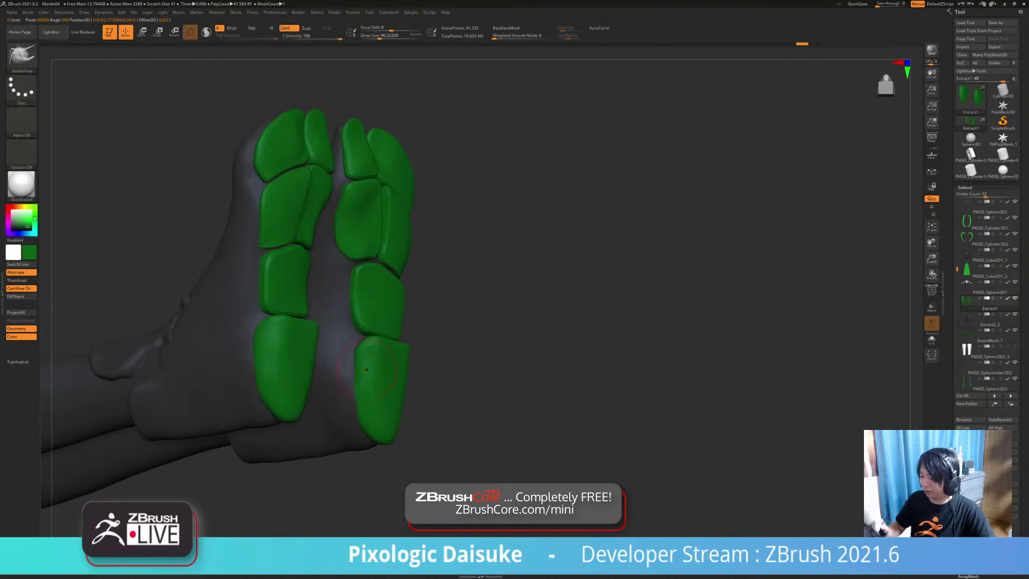
Step: Turn on backface masking and smooth the front edges of the heel pads
mouse_move(448, 341)
left_mouse_down()
mouse_move(410, 364)
mouse_move(460, 367)
mouse_move(493, 353)
mouse_move(484, 383)
left_mouse_up()
left_click(506, 29)
left_click_drag(373, 345, 384, 346, "shift")
mouse_move(386, 370)
right_mouse_down("ctrl")
mouse_move(390, 325)
mouse_move(284, 316)
right_mouse_up("ctrl")
key("w")
left_click(405, 369, "ctrl")
mouse_move(284, 273)
right_mouse_down("ctrl")
mouse_move(276, 312)
mouse_move(345, 307)
right_mouse_up("ctrl")
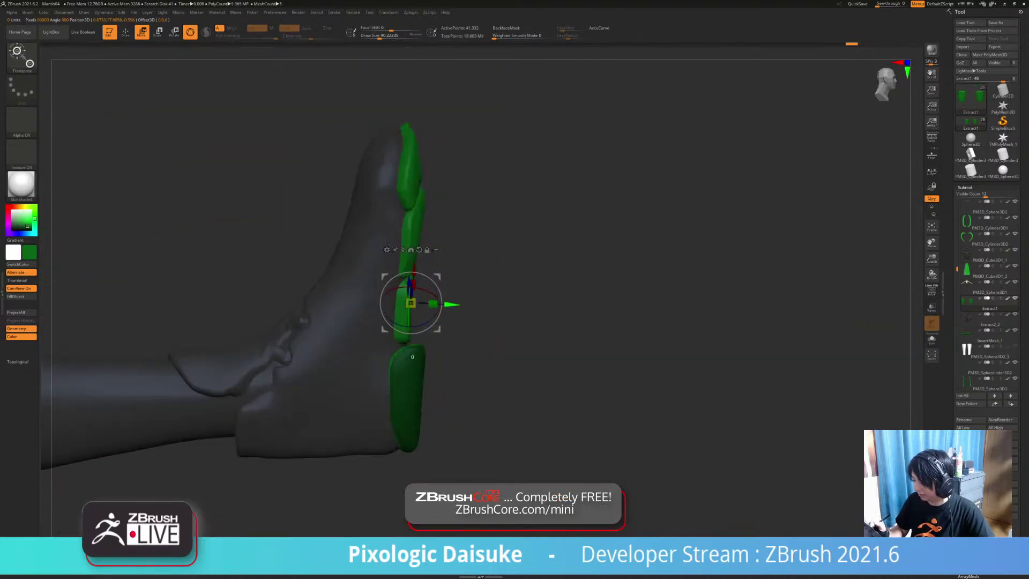
left_click_drag(472, 341, 481, 349, "ctrl")
right_click_drag(335, 316, 262, 327)
key("q")
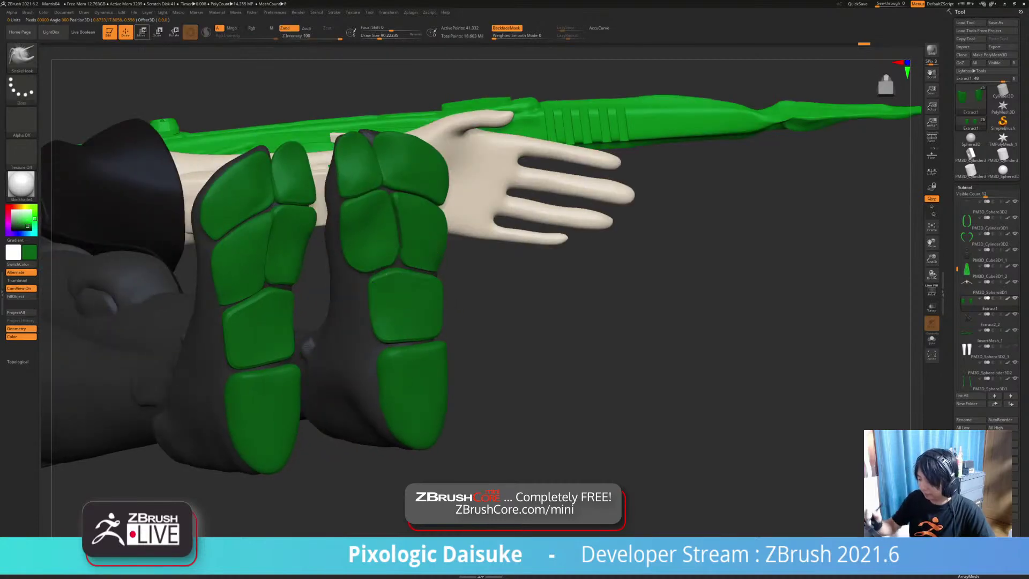
Step: Select the InsertMesh_1 sole pads, mask the ball and toe pads, move the arch pads outward from the sole, and clear the mask
left_click(413, 304, "alt")
key("alt+s")
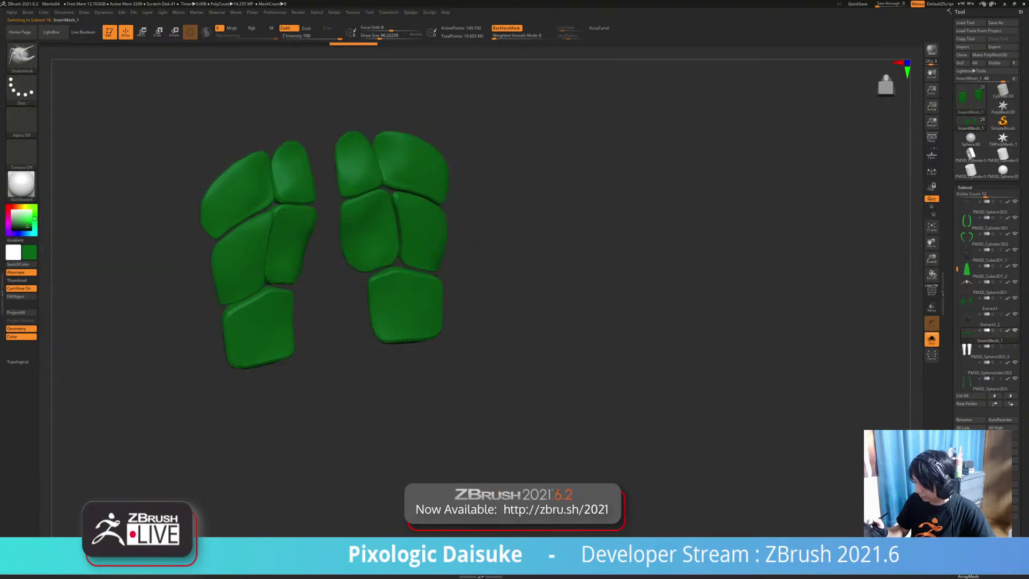
key("alt+s")
mouse_move(335, 316)
right_mouse_down()
mouse_move(410, 315)
mouse_move(335, 316)
right_mouse_up()
key("w")
left_click_drag(341, 301, 344, 413, "ctrl")
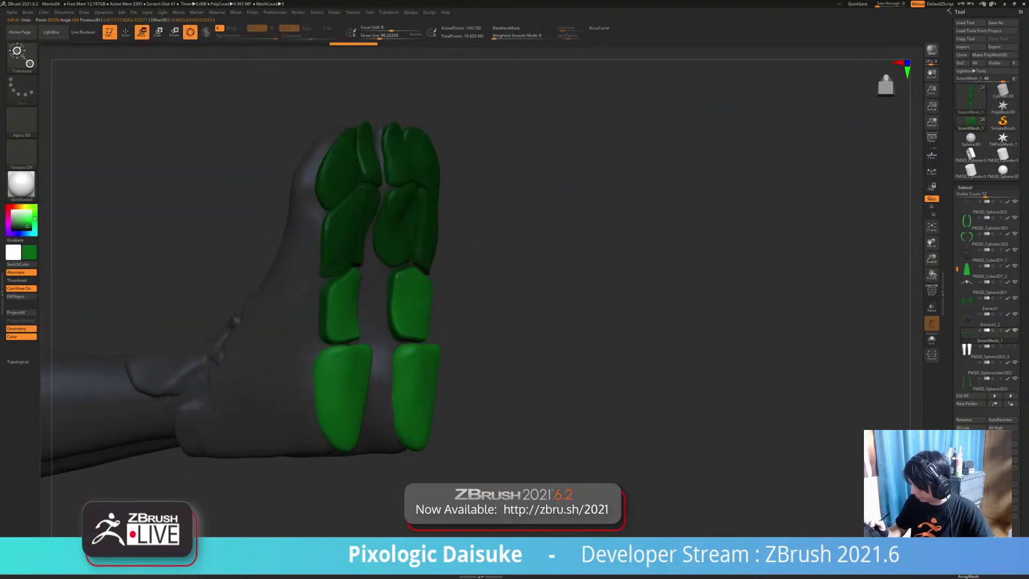
right_click_drag(339, 316, 410, 314)
left_click_drag(378, 290, 388, 290)
left_click_drag(485, 300, 509, 322, "ctrl")
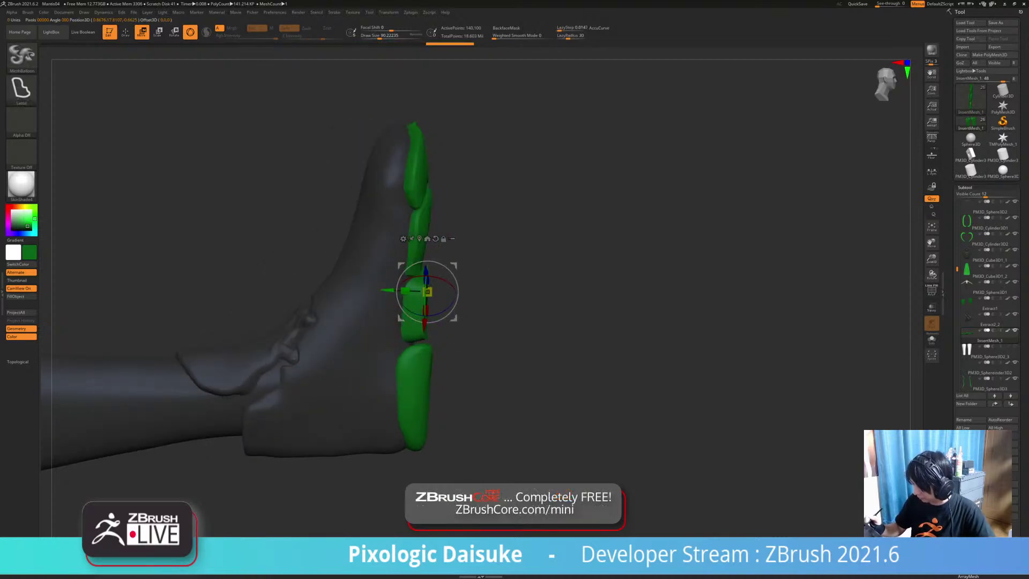
Step: Mask all but the ball-of-foot pads, shift them outward level with the arch pads, and clear the mask
left_click(424, 220, "ctrl")
left_click(434, 166, "alt")
left_click_drag(384, 219, 395, 219)
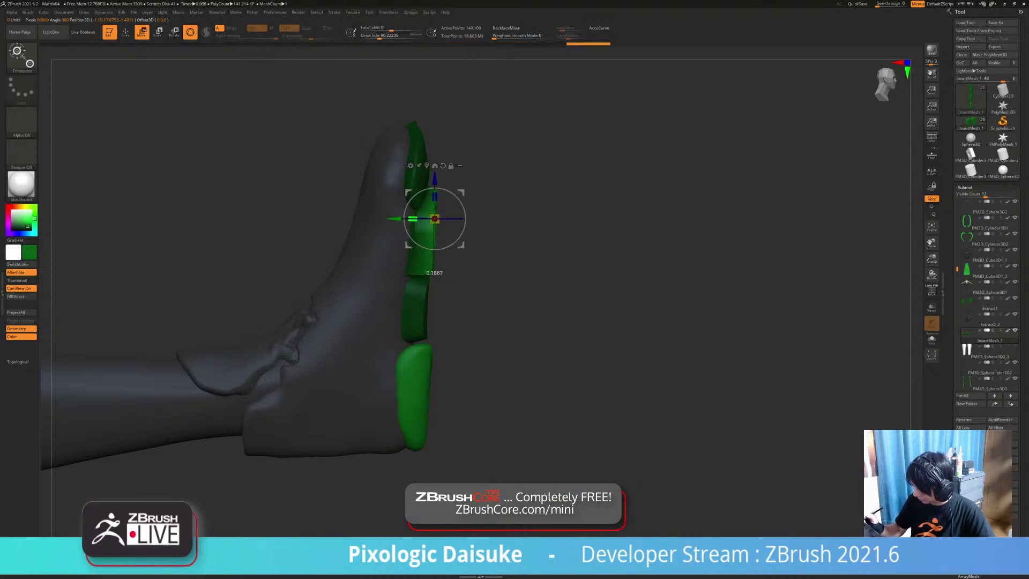
left_click_drag(394, 219, 388, 218)
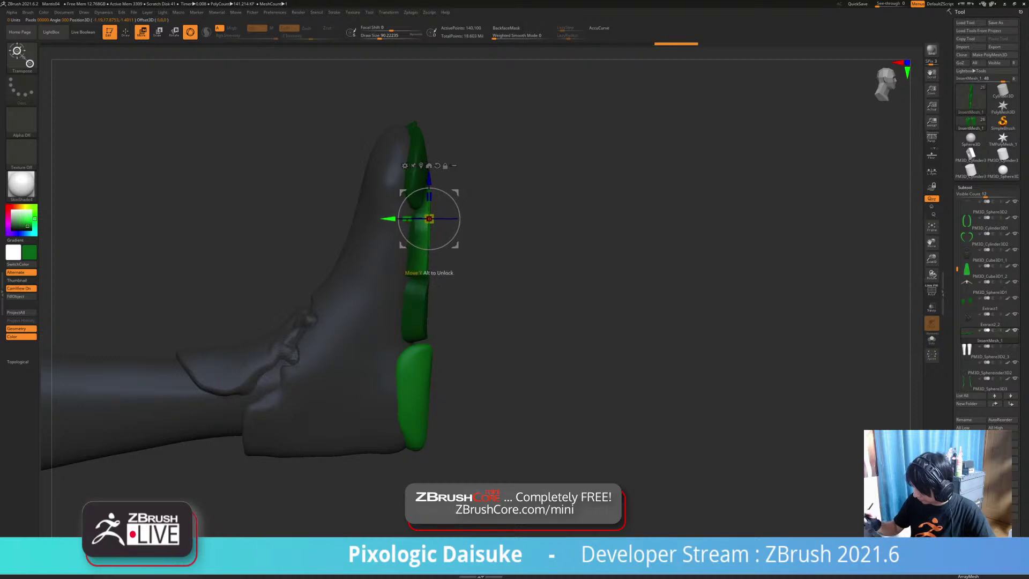
left_click_drag(482, 214, 498, 227, "ctrl")
Step: Isolate the toe pads with a mask and move them outward in line with the other sole pads
left_click(418, 167, "ctrl")
left_click(430, 96, "alt")
left_click_drag(381, 150, 389, 150)
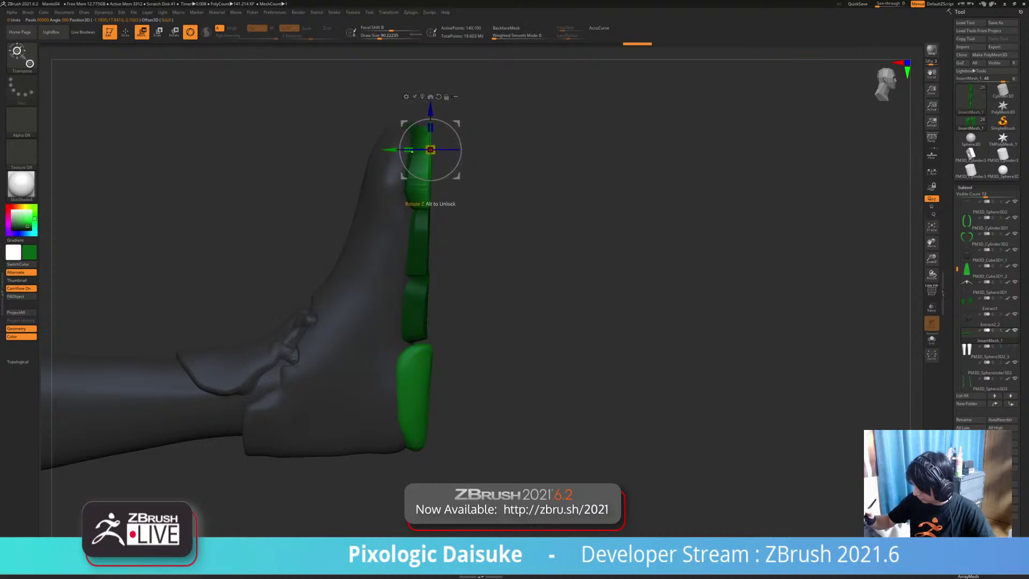
Step: Move the Extract1 heel pads directly above InsertMesh_1 in the subtool order and merge them down into one sole subtool
mouse_move(967, 351)
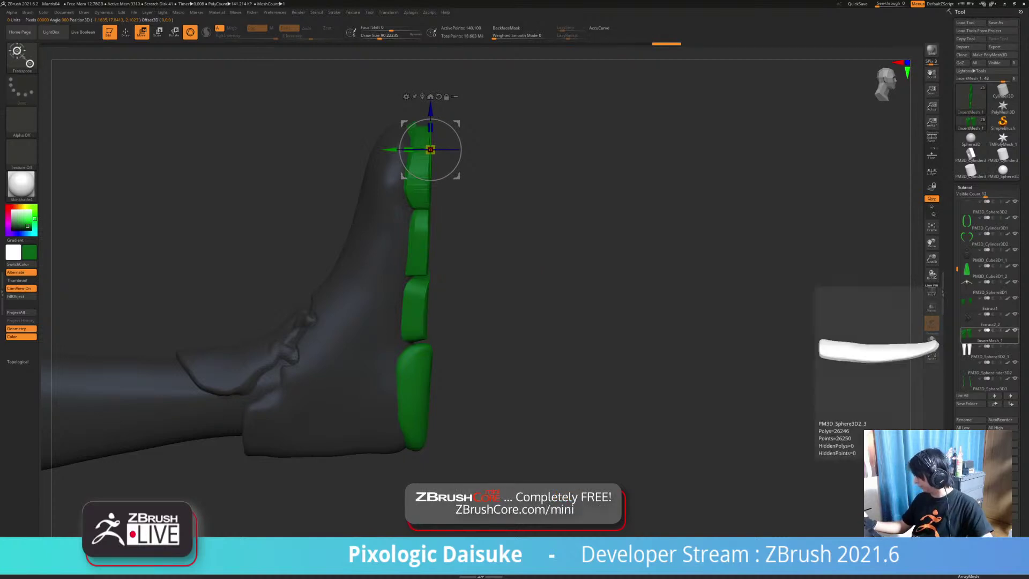
mouse_move(967, 382)
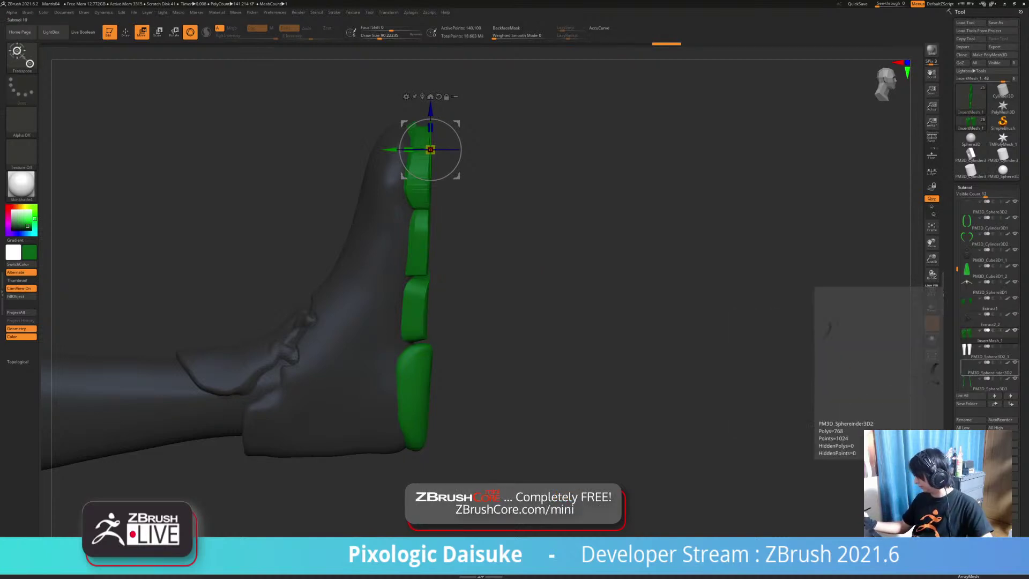
left_click(975, 308)
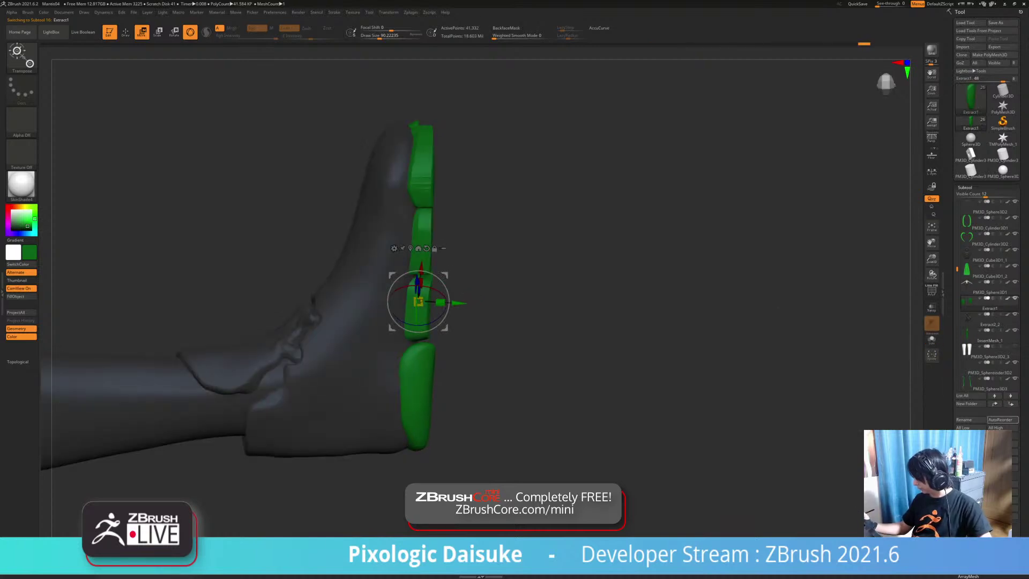
left_click(1011, 404)
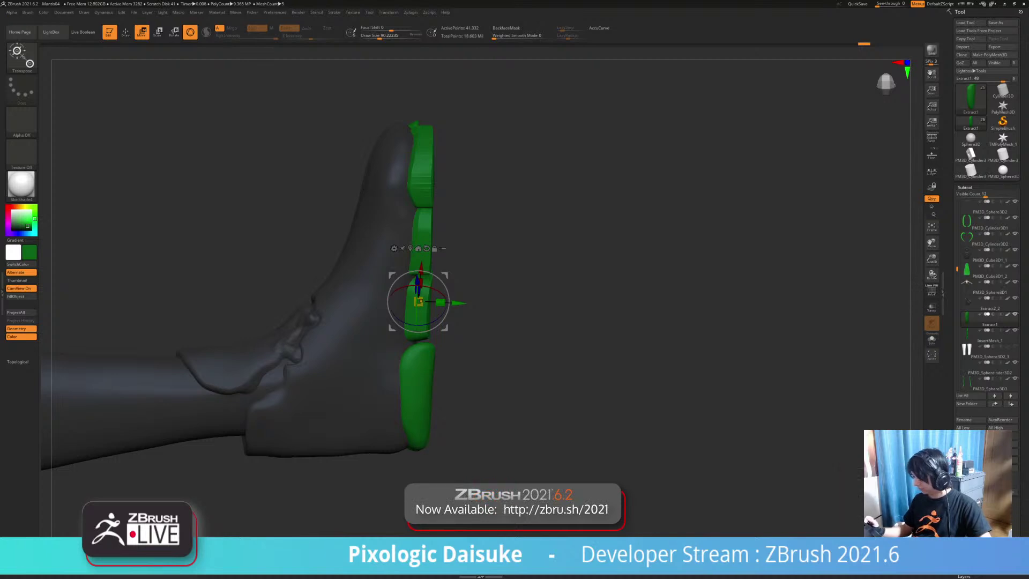
left_click(986, 492)
left_click(931, 339)
left_click_drag(697, 321, 557, 322)
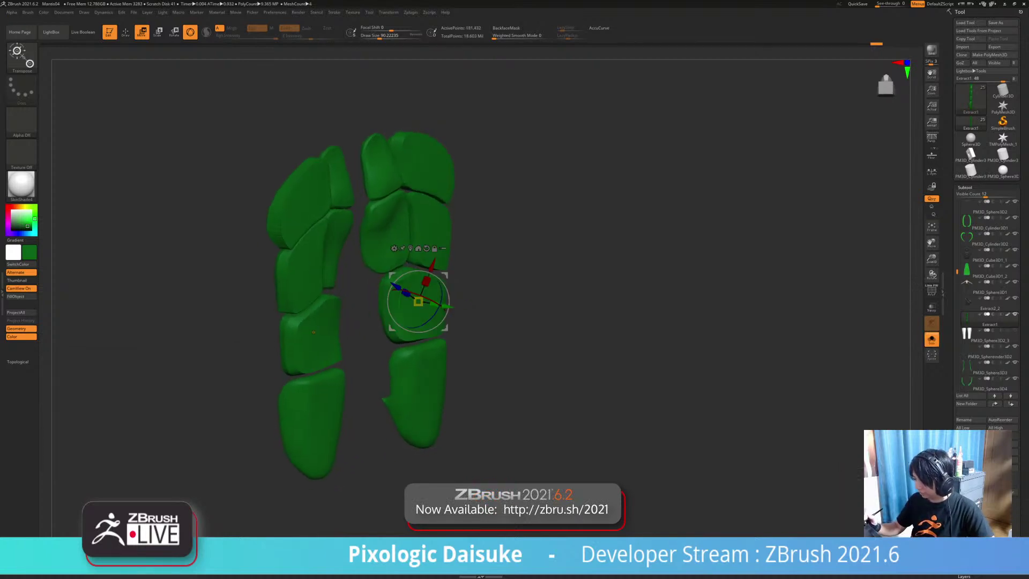
left_click(931, 339)
mouse_move(750, 342)
left_mouse_down()
mouse_move(643, 343)
mouse_move(617, 354)
mouse_move(766, 343)
left_mouse_up()
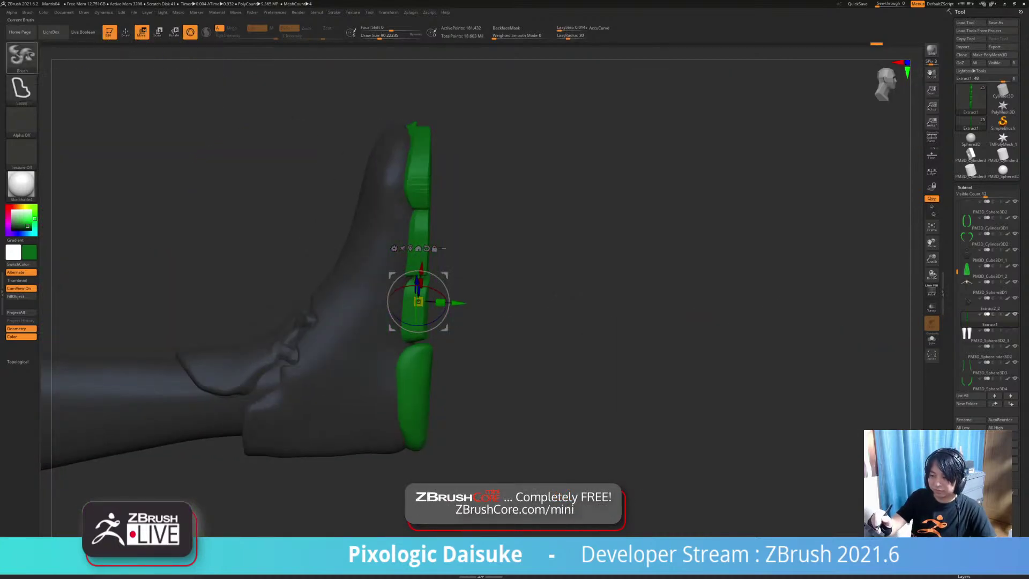
Step: Try to slice the sole pads along a straight line through their outer faces with SliceCurve
left_click(21, 56, "ctrl+shift")
left_click(91, 64, "ctrl+shift")
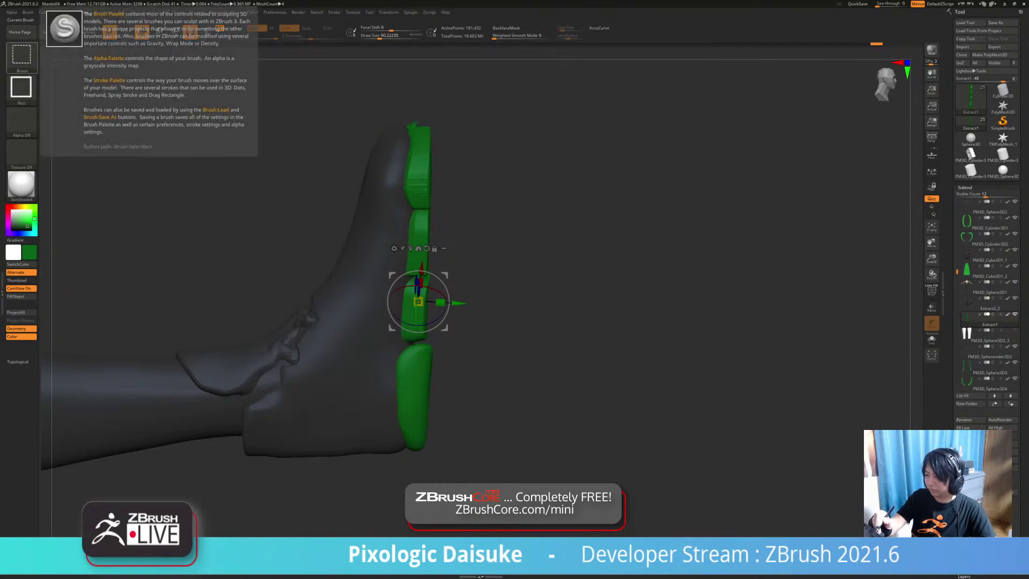
left_click(21, 55, "ctrl+shift")
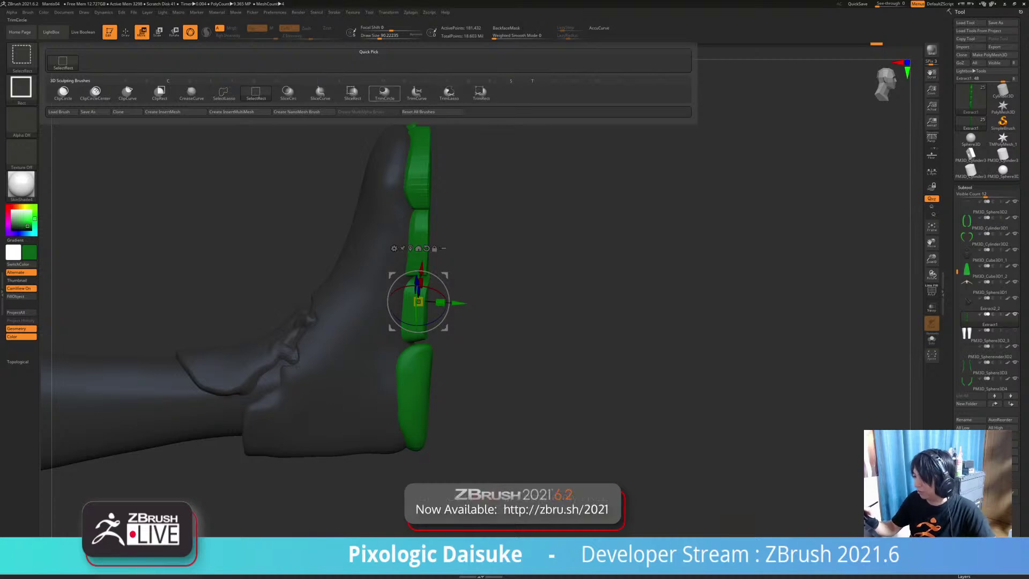
left_click(320, 93, "ctrl+shift")
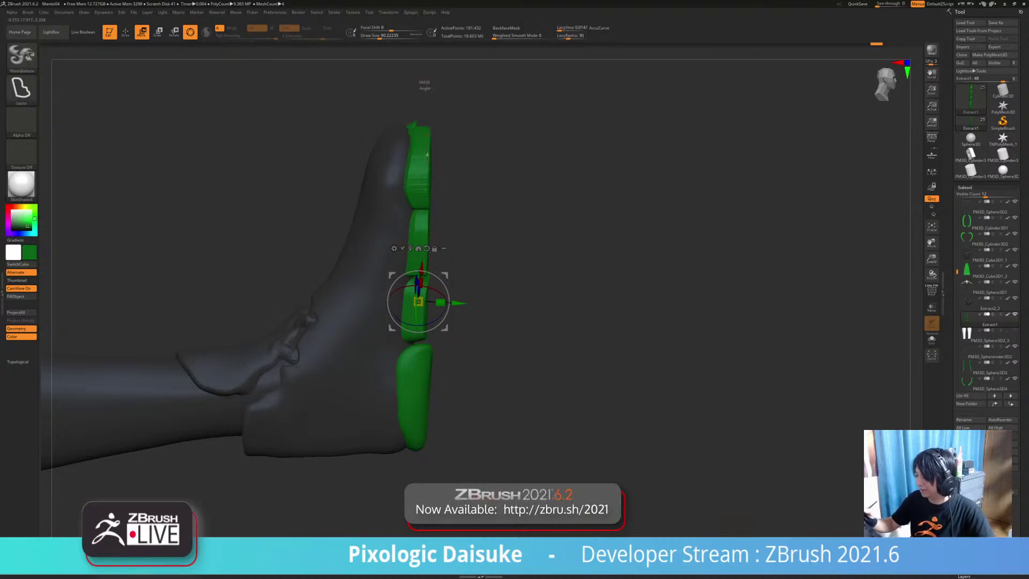
left_click_drag(425, 92, 423, 478, "ctrl+shift")
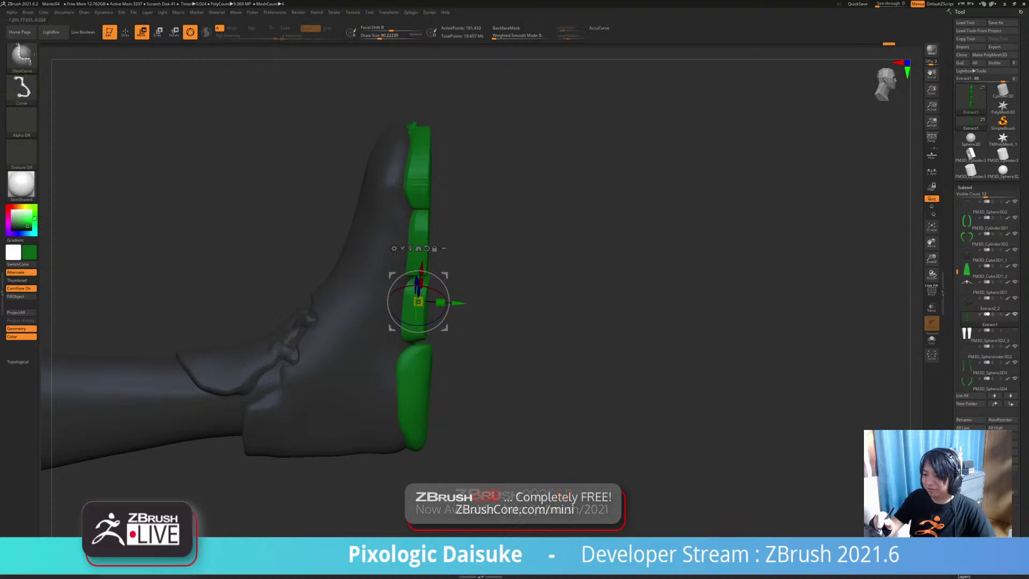
Step: Clip the outer faces of all sole pads flat along a straight line with ClipCurve
key("ctrl+shift+b")
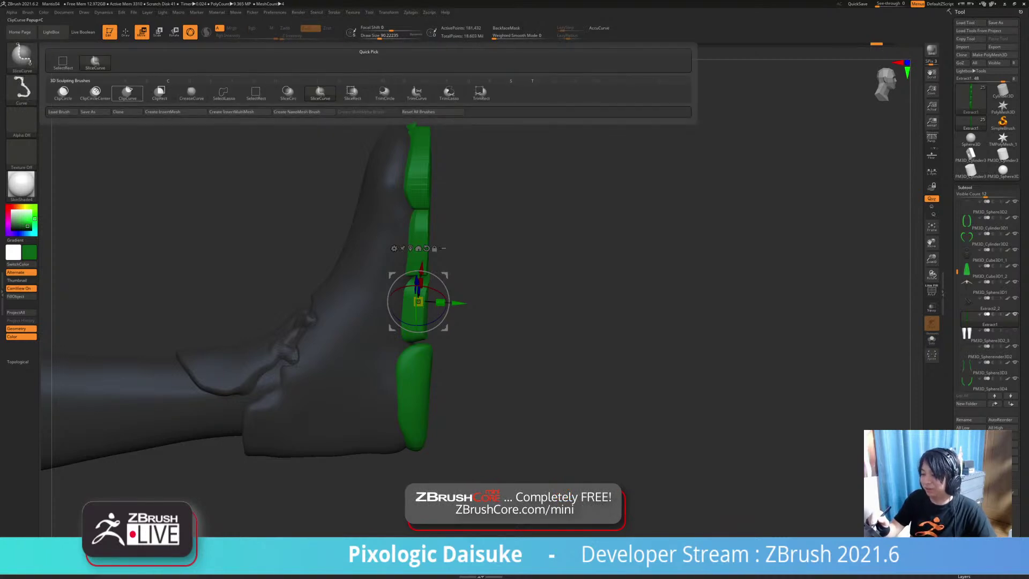
left_click(127, 92)
left_click_drag(427, 90, 427, 428, "ctrl+shift")
left_click_drag(427, 481, 423, 481, "ctrl+shift")
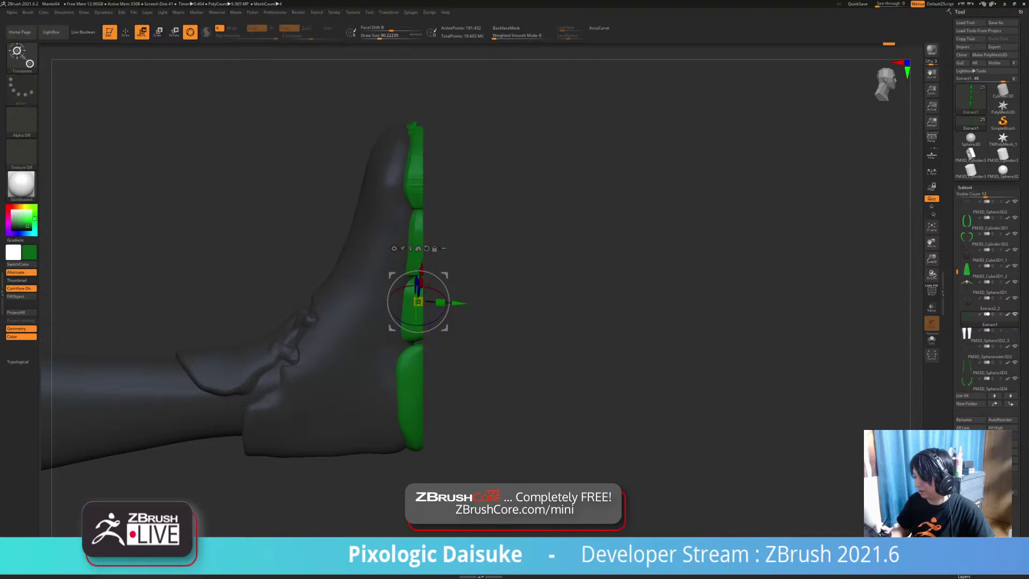
Step: Mask all but the toe pads, move them slightly outward from the sole, and clear the mask
left_click_drag(558, 375, 408, 386)
left_click_drag(267, 325, 370, 313)
left_click(325, 141, "ctrl")
left_click(400, 82, "alt")
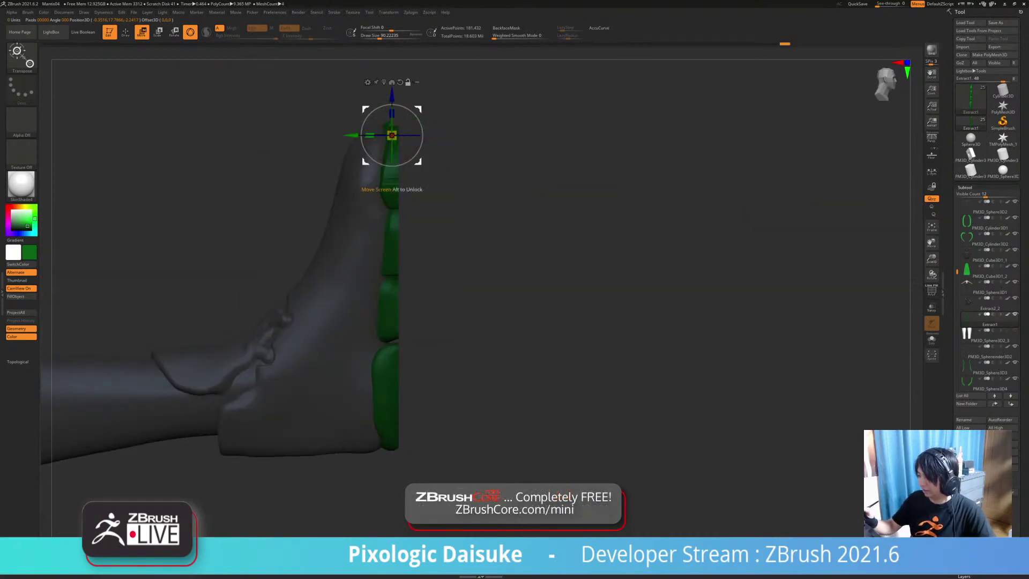
left_click_drag(392, 135, 361, 135)
left_click_drag(471, 160, 490, 180, "ctrl")
Step: Isolate the ball-of-foot pads with a mask, shift them outward level with the toe pads, and clip all sole pads flush with ClipCurve
right_click_drag(482, 214, 454, 213)
left_click(393, 206, "ctrl")
left_click(445, 160, "alt")
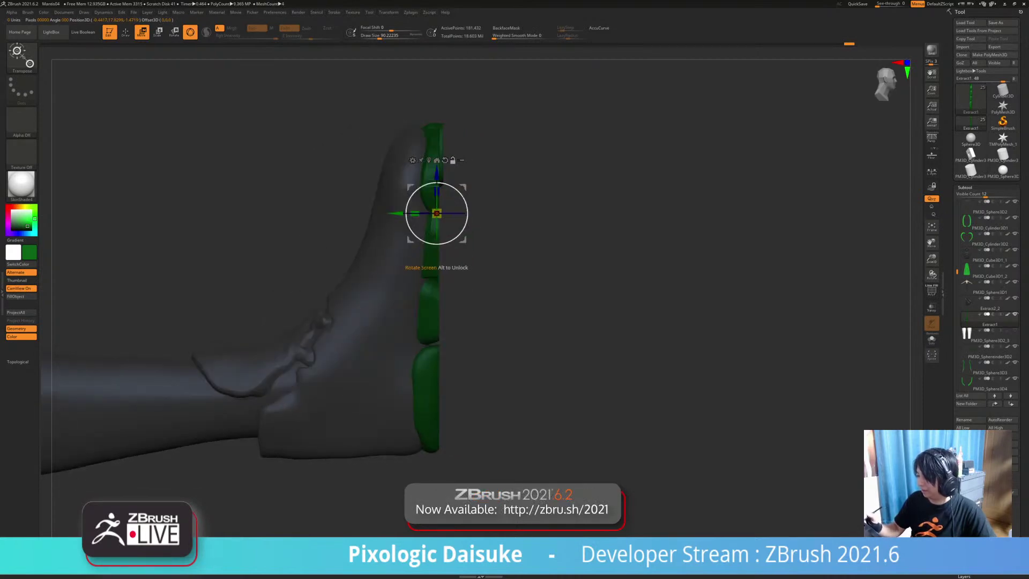
left_click_drag(395, 213, 401, 213)
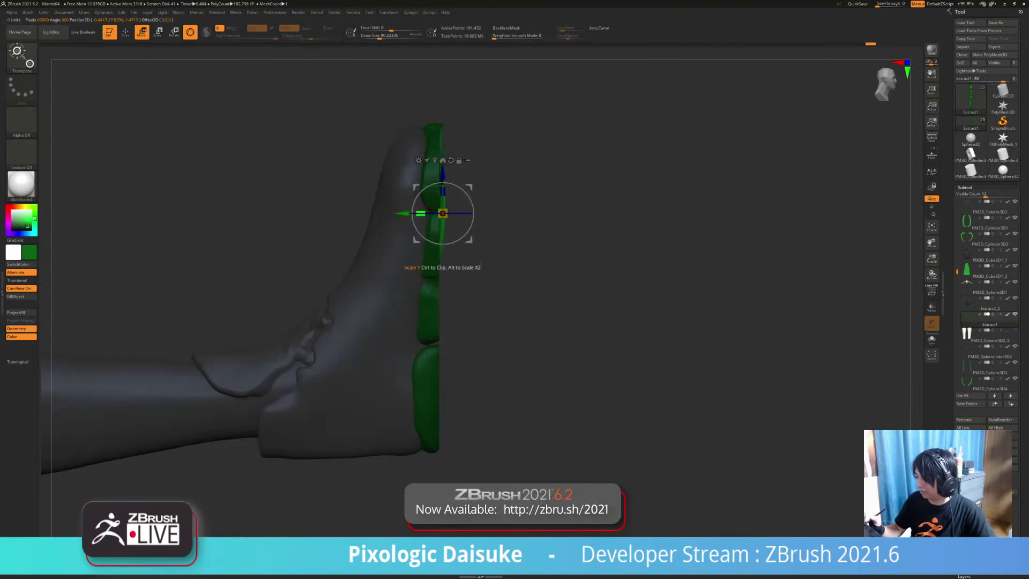
left_click_drag(498, 241, 528, 274, "ctrl")
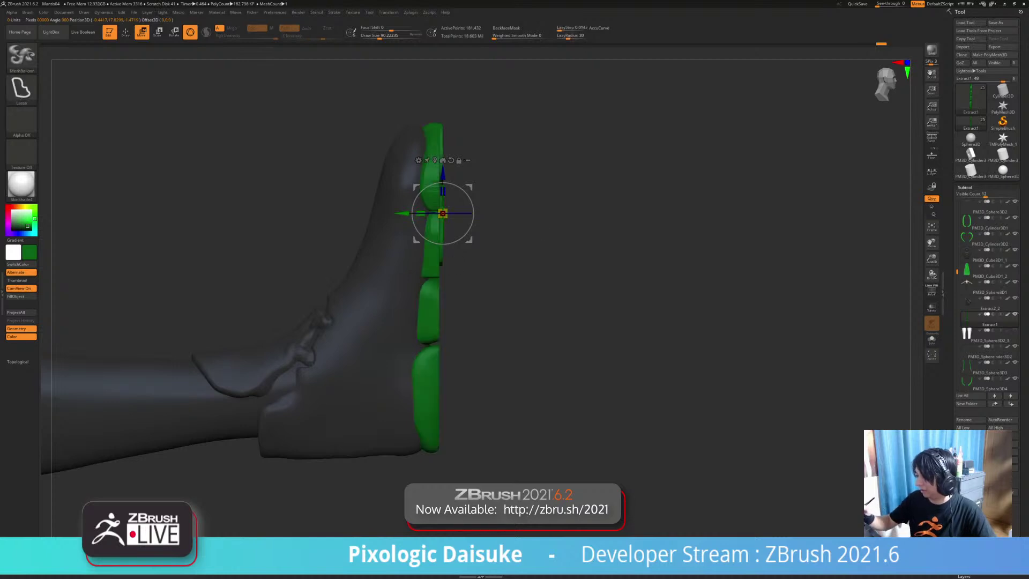
left_click_drag(439, 94, 438, 472, "ctrl+shift")
Step: Turn on Topological masking, enlarge the SnakeHook brush, and adjust the shapes of the sole pads from below
left_click_drag(707, 214, 547, 185)
key("f")
right_click_drag(430, 457, 321, 395, "ctrl")
key("q")
right_click_drag(587, 505, 520, 477, "alt")
left_click(505, 28)
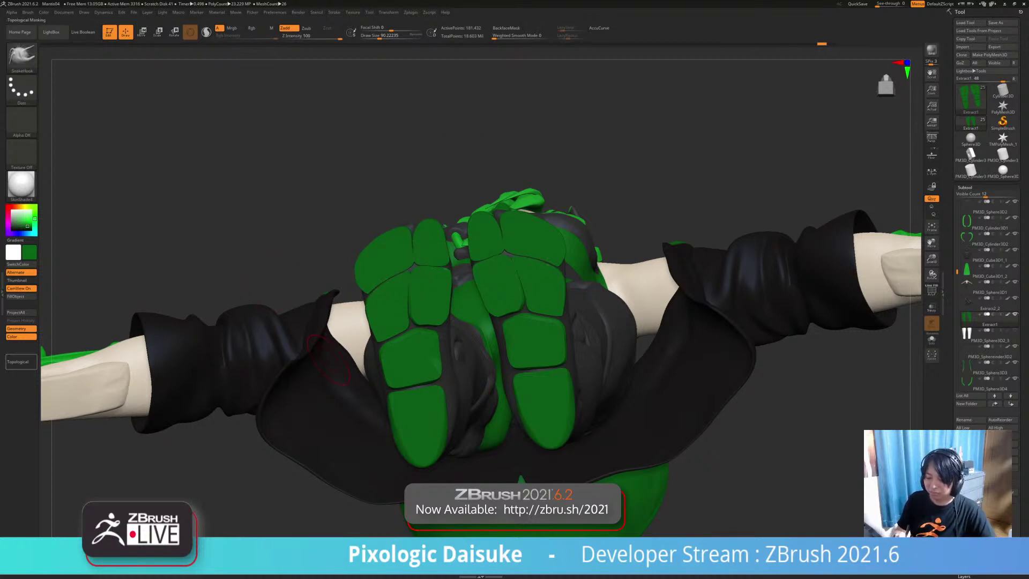
left_click(17, 361)
left_click(386, 36)
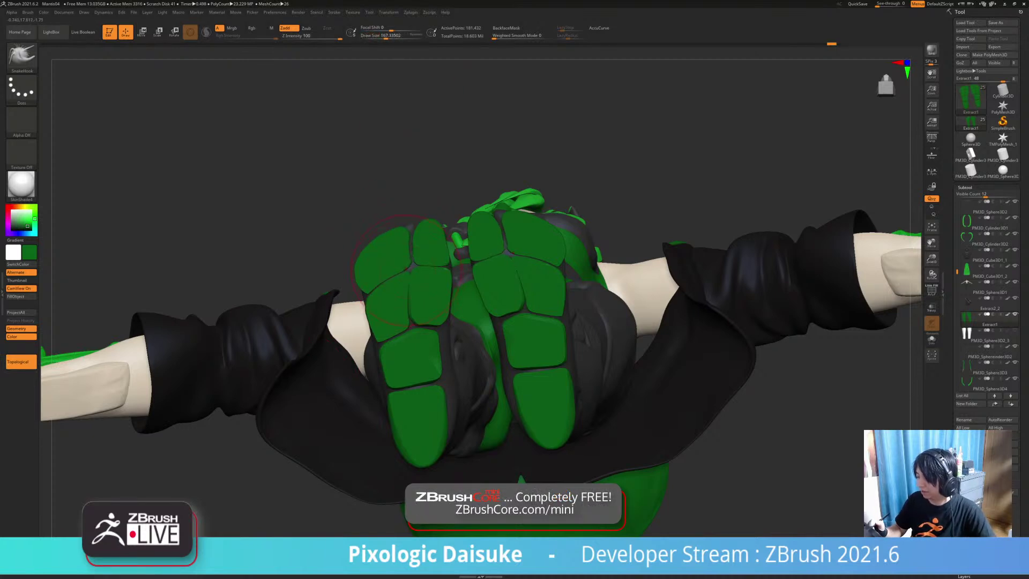
right_click_drag(407, 284, 407, 279, "ctrl")
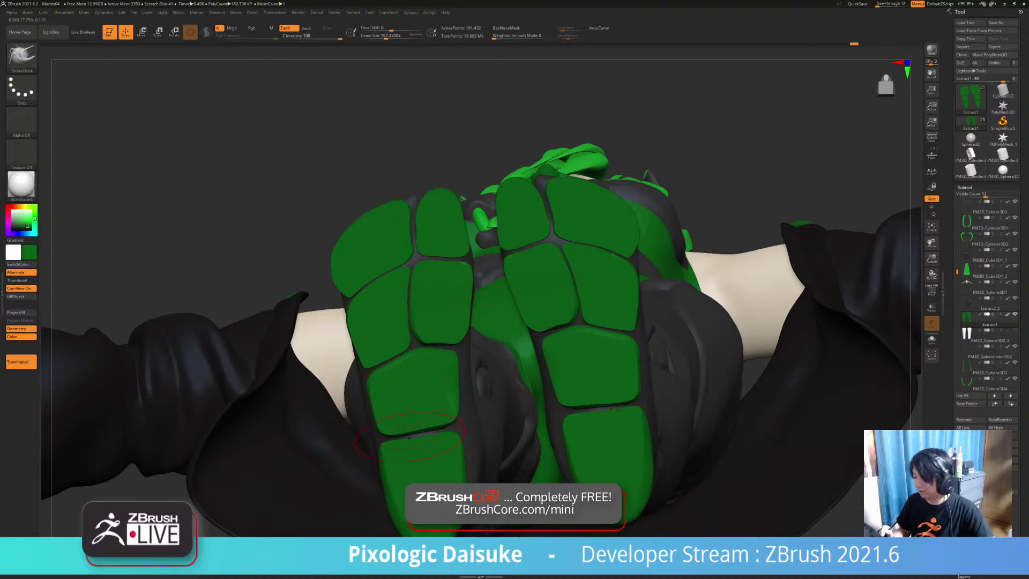
right_click_drag(407, 427, 516, 383, "ctrl")
right_click_drag(572, 352, 509, 276, "alt")
right_click_drag(498, 332, 563, 447)
right_click_drag(482, 420, 480, 331, "alt")
right_click_drag(409, 339, 416, 268, "ctrl")
Step: Turn on BackfaceMask and fit the toe pads to the outline of the boots' split toes
left_click(506, 28)
right_click_drag(411, 379, 421, 342, "ctrl")
mouse_move(472, 383)
right_mouse_down()
mouse_move(418, 397)
mouse_move(421, 383)
mouse_move(448, 395)
mouse_move(423, 389)
mouse_move(431, 381)
mouse_move(418, 370)
mouse_move(393, 421)
right_mouse_up()
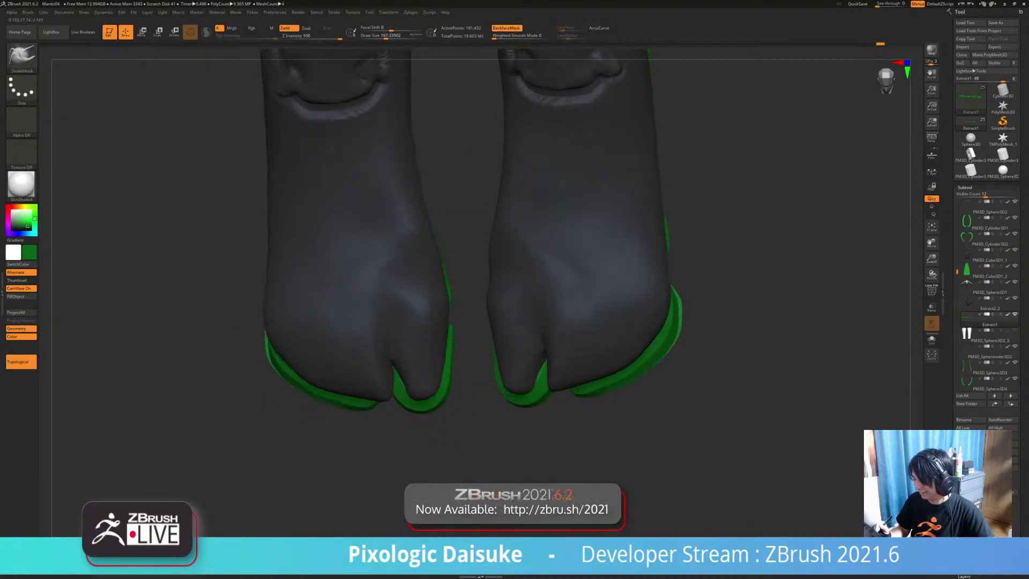
left_click(504, 70, "alt")
mouse_move(407, 382)
right_mouse_down("ctrl")
mouse_move(372, 401)
mouse_move(416, 369)
right_mouse_up("ctrl")
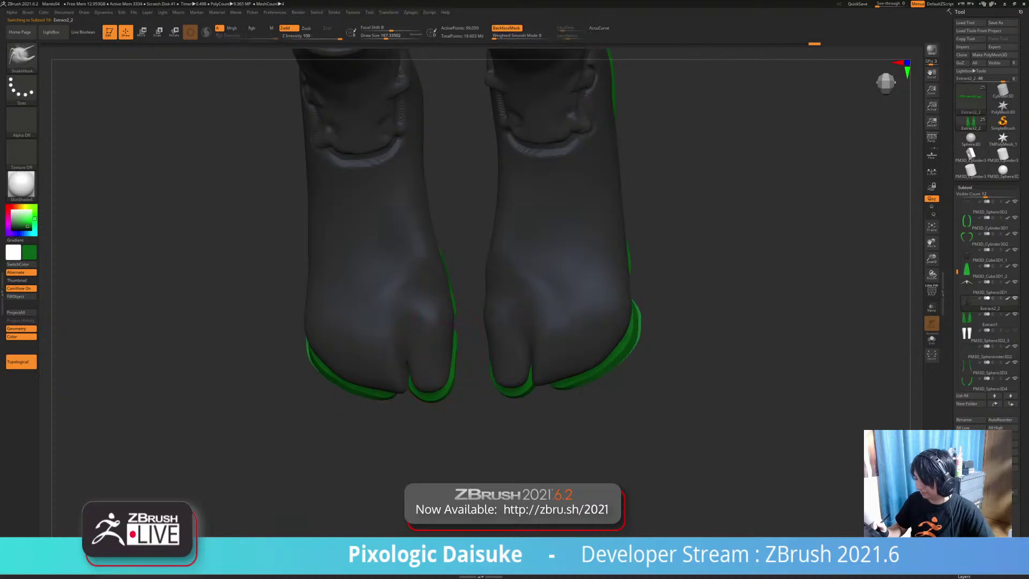
left_click_drag(188, 356, 292, 354)
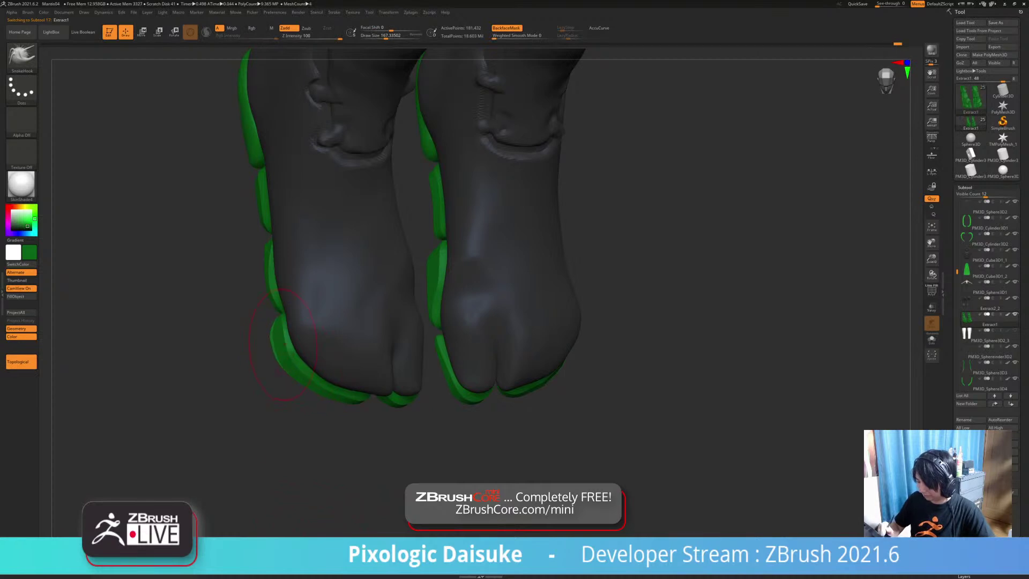
Step: Isolate the sole pads to check their inner faces and rims, and show the boots again
key("shift")
key("shift")
key("shift+alt+s")
key("shift")
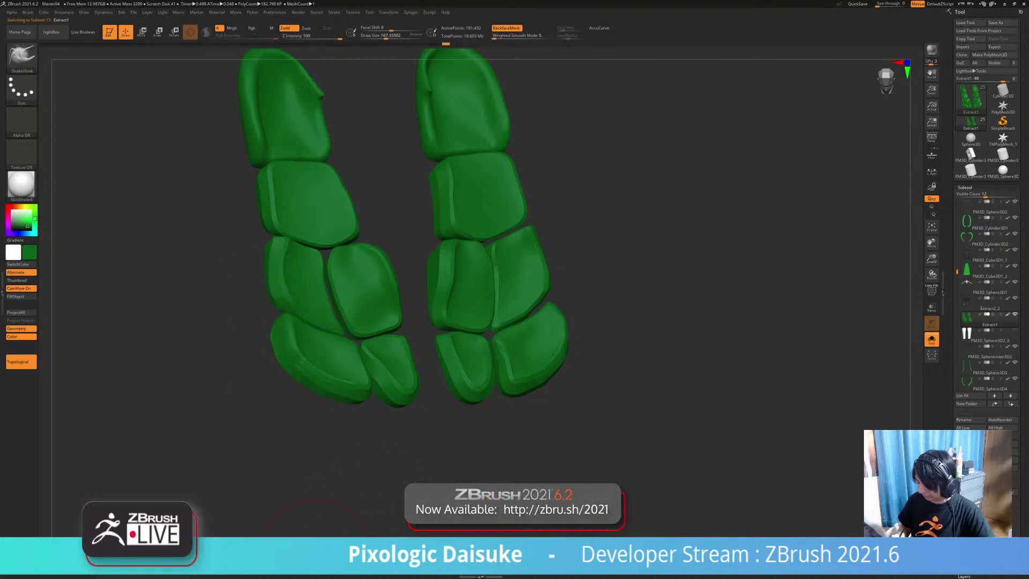
key("ctrl+shift+s")
left_click_drag(344, 414, 504, 396)
left_click_drag(375, 321, 455, 440, "alt")
left_click_drag(456, 386, 459, 450, "alt")
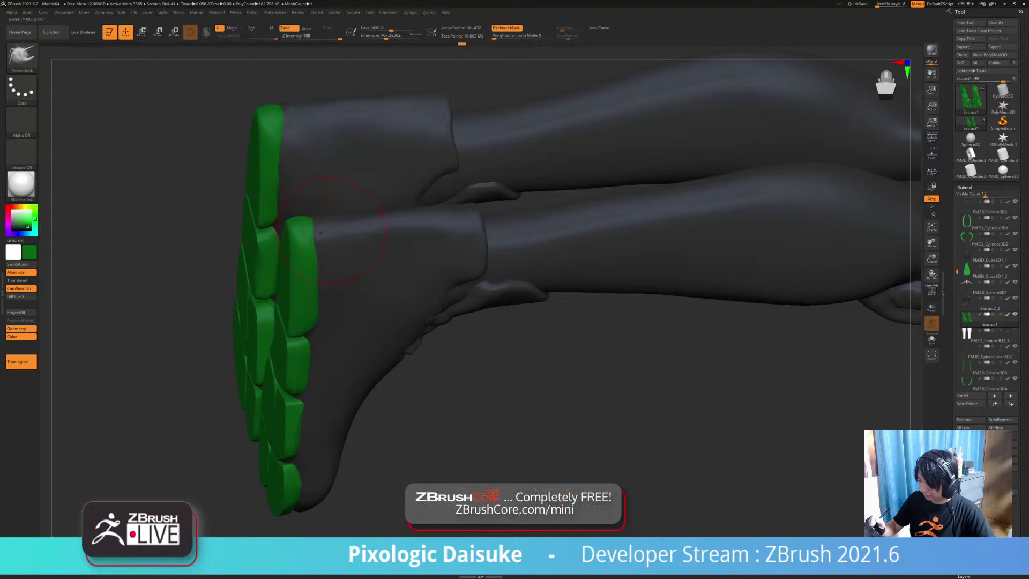
Step: Examine how the heel pads fit around the boot heel and select the PM3D_Sphere3D2 subtool
right_click_drag(461, 332, 504, 278, "ctrl")
right_click_drag(428, 257, 426, 321, "ctrl")
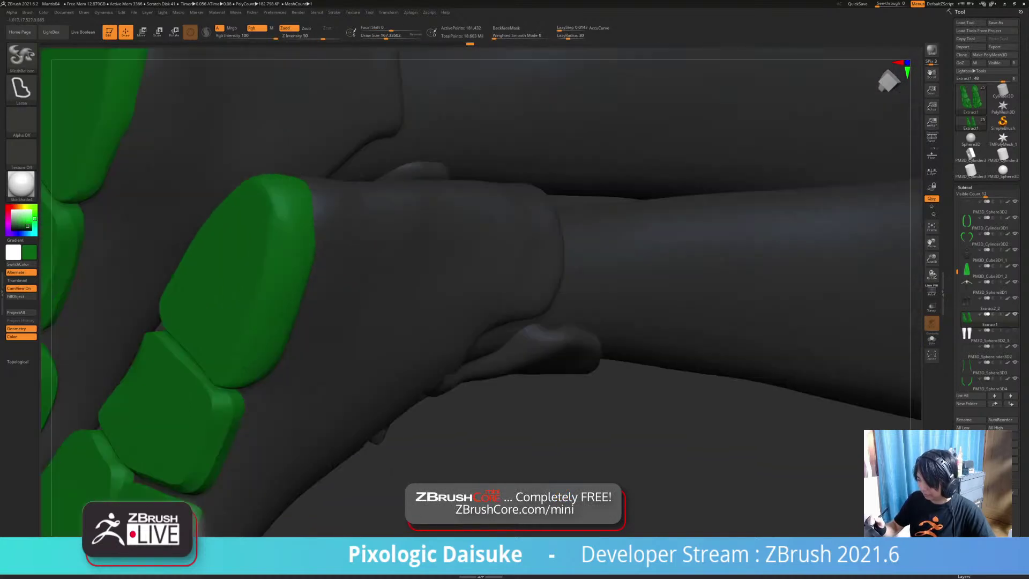
right_click_drag(326, 209, 381, 185, "ctrl")
mouse_move(381, 295)
right_mouse_down("ctrl")
mouse_move(373, 242)
mouse_move(462, 367)
mouse_move(498, 343)
mouse_move(491, 303)
mouse_move(504, 369)
mouse_move(476, 290)
mouse_move(501, 279)
mouse_move(465, 236)
mouse_move(450, 171)
mouse_move(423, 303)
mouse_move(484, 330)
mouse_move(482, 255)
mouse_move(528, 258)
mouse_move(345, 264)
mouse_move(498, 264)
right_mouse_up("ctrl")
left_click(423, 303, "alt")
key("alt+s")
key("alt+s")
key("b")
key("m")
key("b")
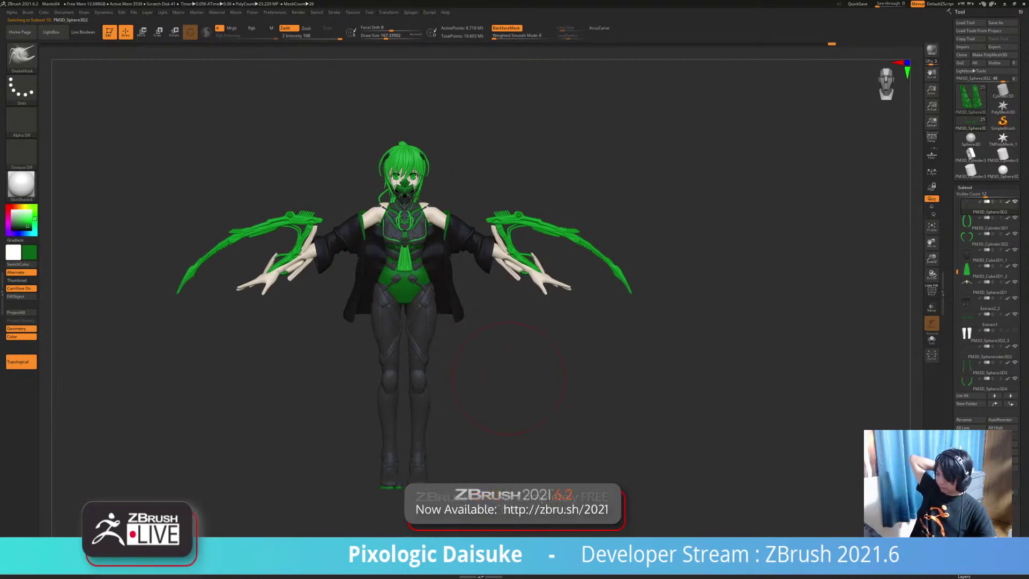
Step: Examine the full figure from behind and the side, focusing on the legs and the coat's rear hem
right_click_drag(509, 377, 632, 378)
right_click_drag(322, 283, 434, 283)
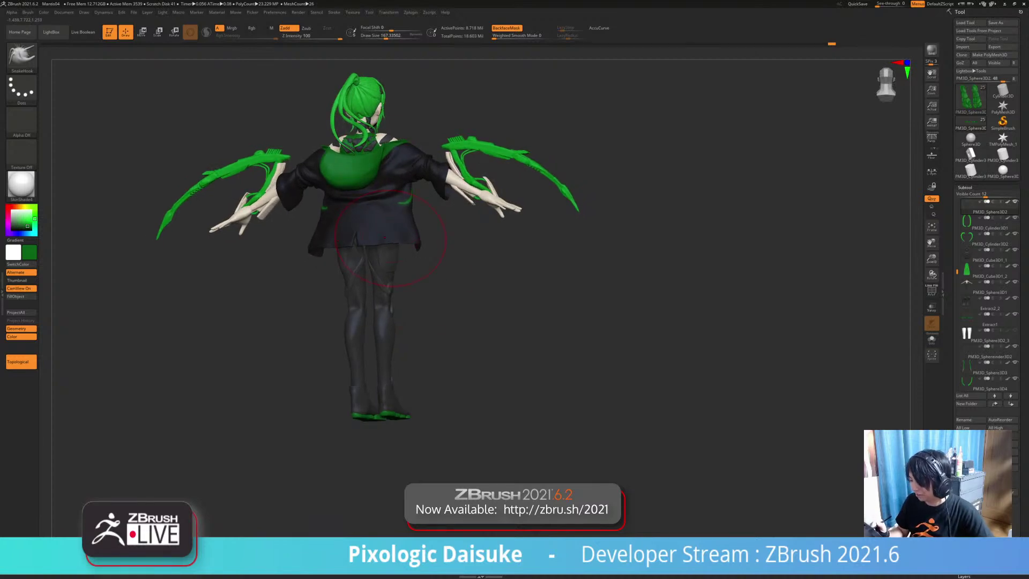
right_click_drag(385, 237, 268, 238)
right_click_drag(268, 237, 267, 289, "ctrl")
right_click_drag(395, 257, 377, 379, "alt")
mouse_move(370, 309)
right_mouse_down()
mouse_move(493, 309)
mouse_move(424, 308)
right_mouse_up()
key("b")
key("m")
key("b")
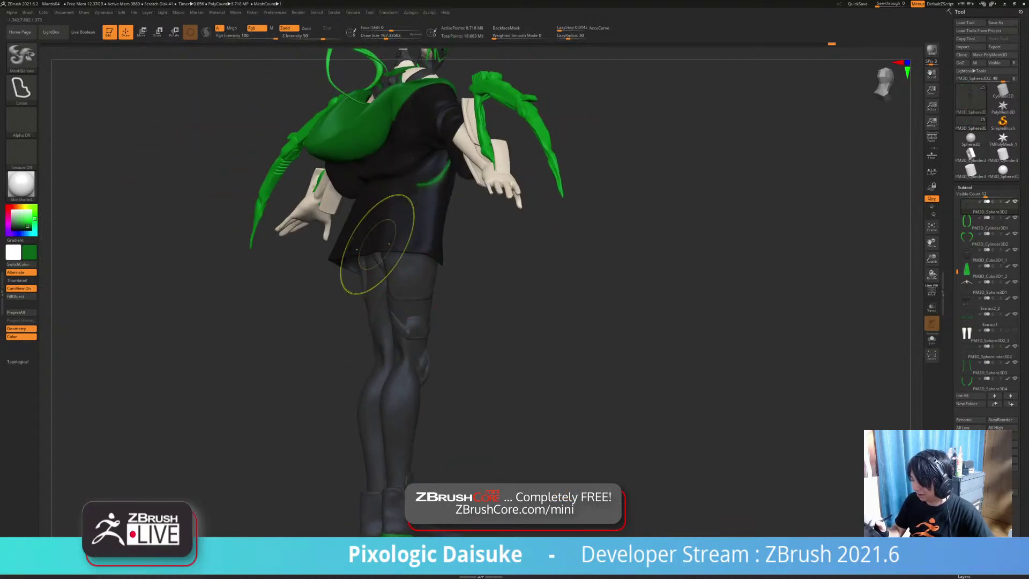
key("b")
key("s")
key("h")
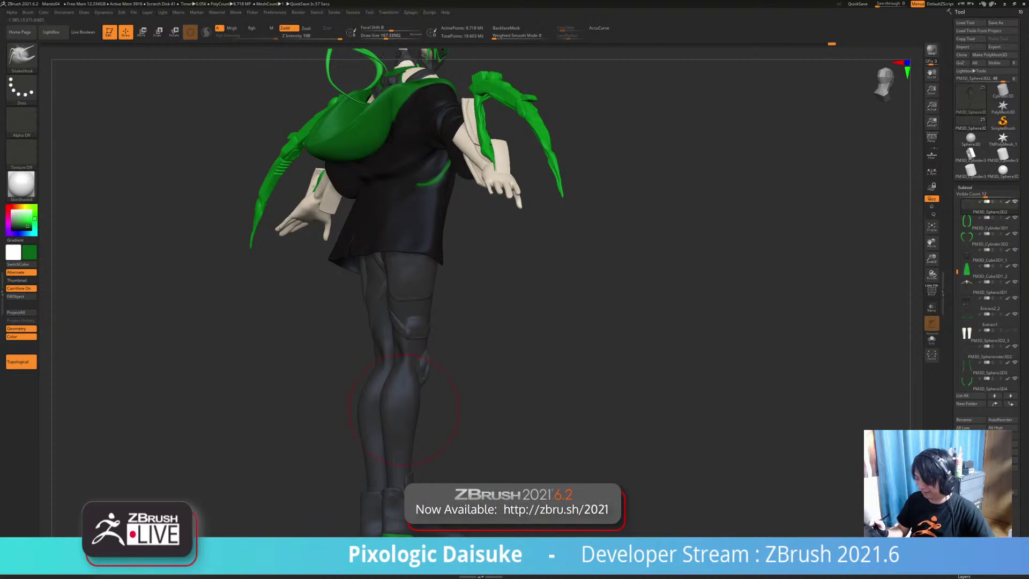
left_click(462, 307)
mouse_move(461, 307)
left_mouse_down("shift")
mouse_move(483, 314)
mouse_move(419, 236)
left_mouse_up("shift")
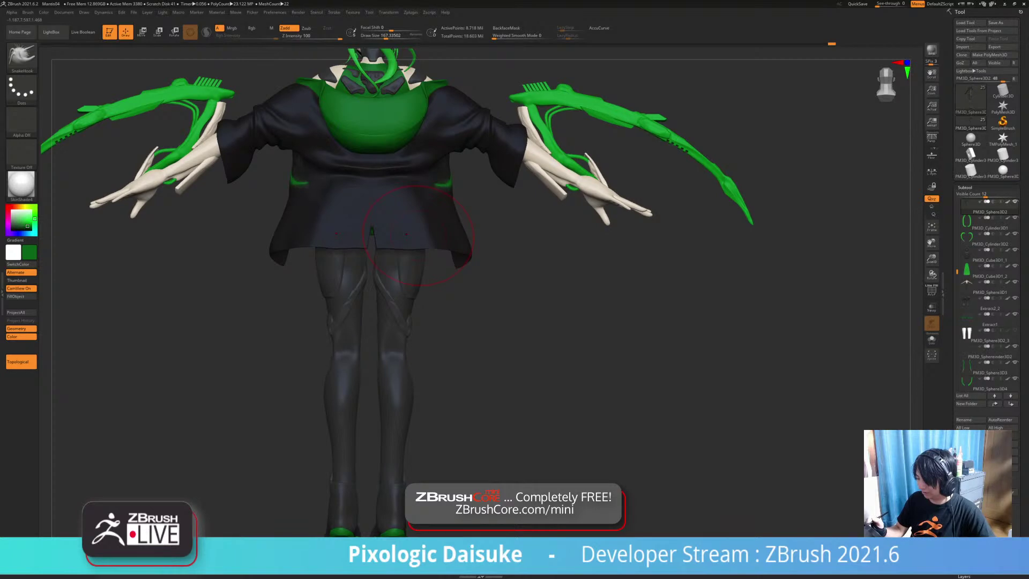
left_click_drag(473, 212, 453, 240, "alt")
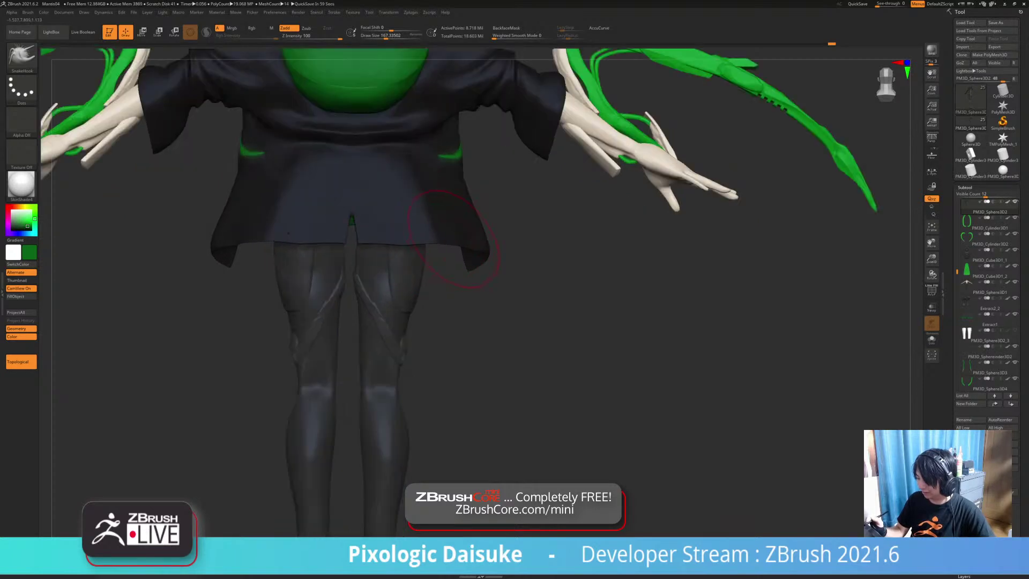
left_click_drag(471, 283, 508, 283)
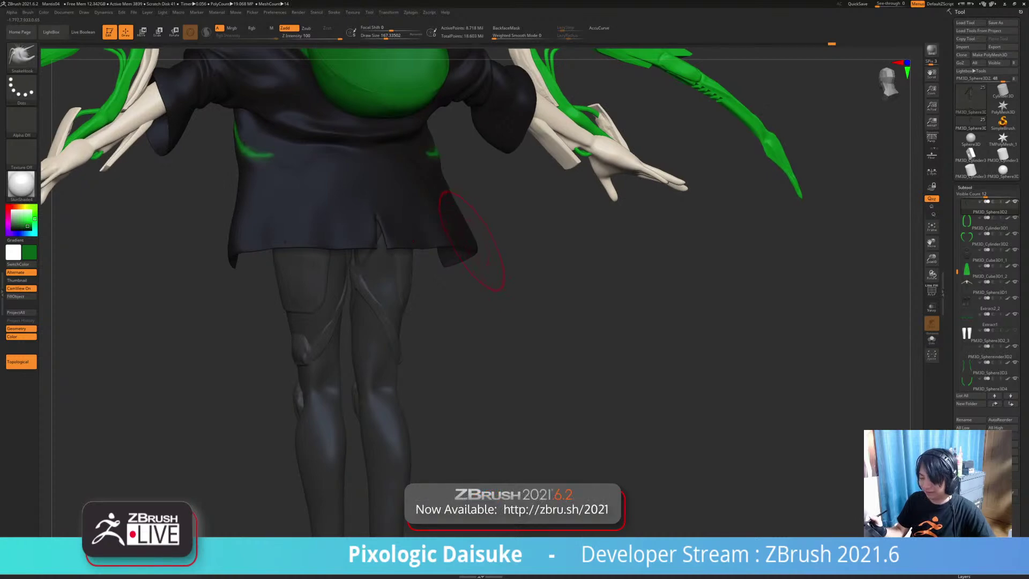
Step: Turn off Topological masking, select the coat subtool, and pull its rear hem outward with the SnakeHook brush
left_click(21, 362)
left_click_drag(156, 316, 221, 316)
key("ctrl")
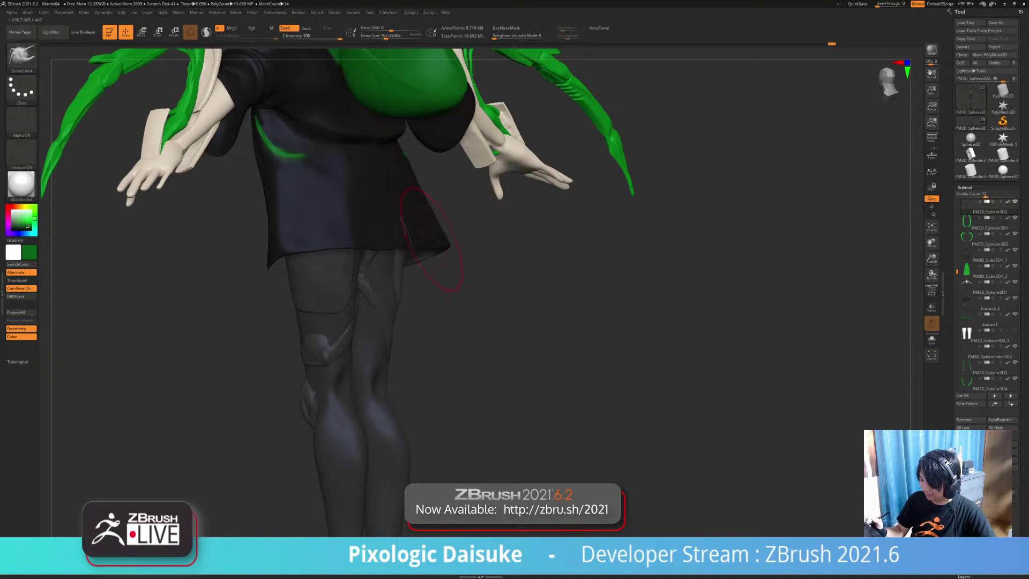
left_click(428, 239, "alt")
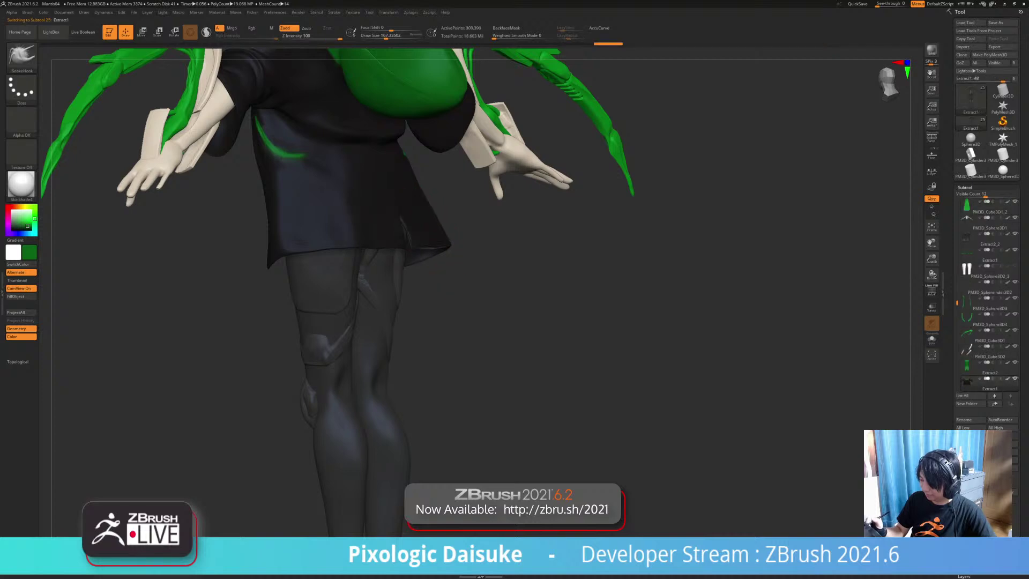
left_click_drag(448, 236, 455, 233)
key("b")
key("m")
key("b")
mouse_move(452, 248)
right_mouse_down("ctrl")
mouse_move(418, 235)
mouse_move(437, 303)
mouse_move(426, 265)
mouse_move(464, 220)
mouse_move(469, 278)
mouse_move(466, 225)
mouse_move(542, 215)
right_mouse_up("ctrl")
key("b")
key("s")
key("h")
Step: Review the coat's side silhouette and the whole figure's proportions from the front
right_click_drag(504, 284, 477, 290)
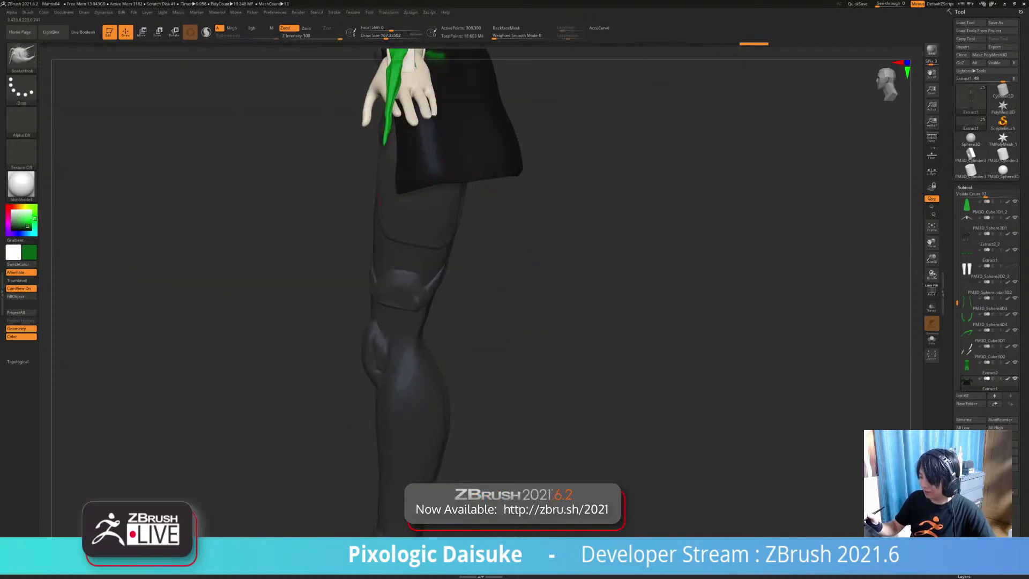
right_click_drag(431, 183, 505, 223, "ctrl")
mouse_move(428, 204)
right_mouse_down("ctrl")
mouse_move(412, 141)
mouse_move(394, 131)
mouse_move(399, 207)
mouse_move(447, 208)
mouse_move(450, 251)
right_mouse_up("ctrl")
mouse_move(450, 251)
right_mouse_down("alt")
mouse_move(462, 353)
mouse_move(454, 357)
mouse_move(498, 358)
mouse_move(453, 358)
mouse_move(470, 357)
mouse_move(442, 399)
right_mouse_up("alt")
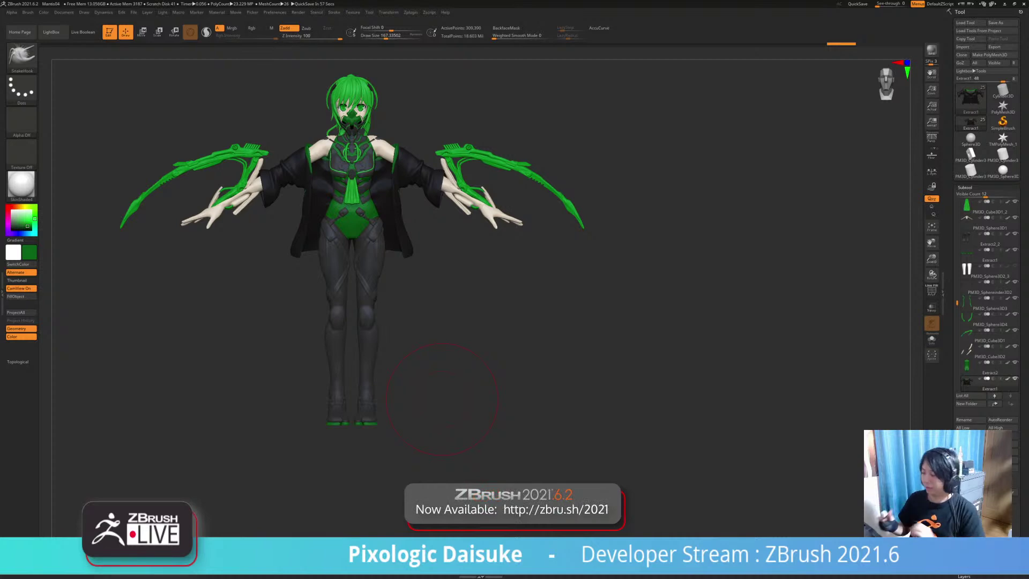
mouse_move(456, 348)
left_mouse_down()
mouse_move(536, 346)
mouse_move(423, 356)
mouse_move(460, 382)
mouse_move(461, 404)
left_mouse_up()
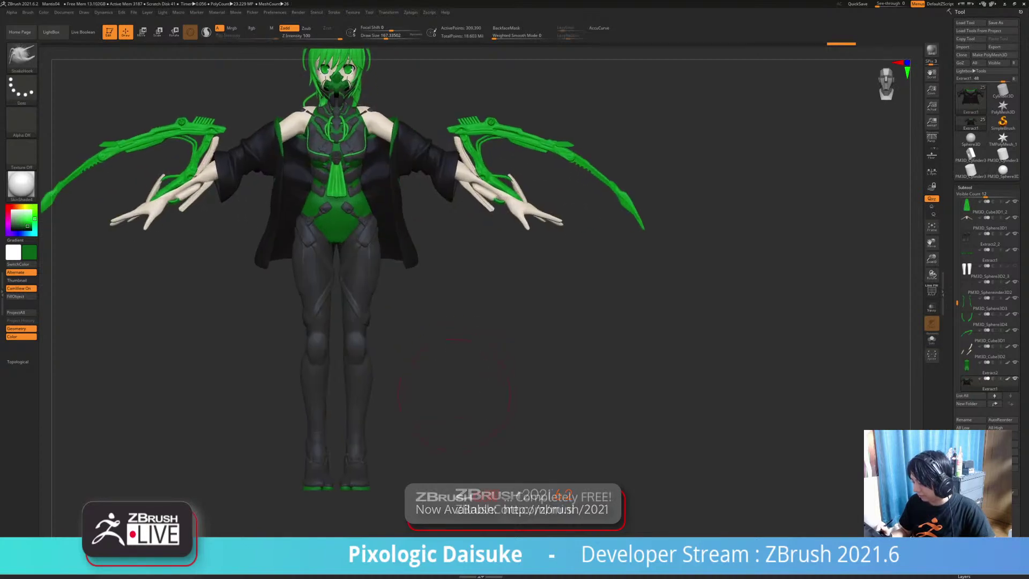
mouse_move(463, 364)
left_mouse_down()
mouse_move(412, 375)
mouse_move(442, 386)
mouse_move(455, 415)
mouse_move(417, 396)
mouse_move(461, 348)
mouse_move(528, 355)
mouse_move(462, 360)
left_mouse_up()
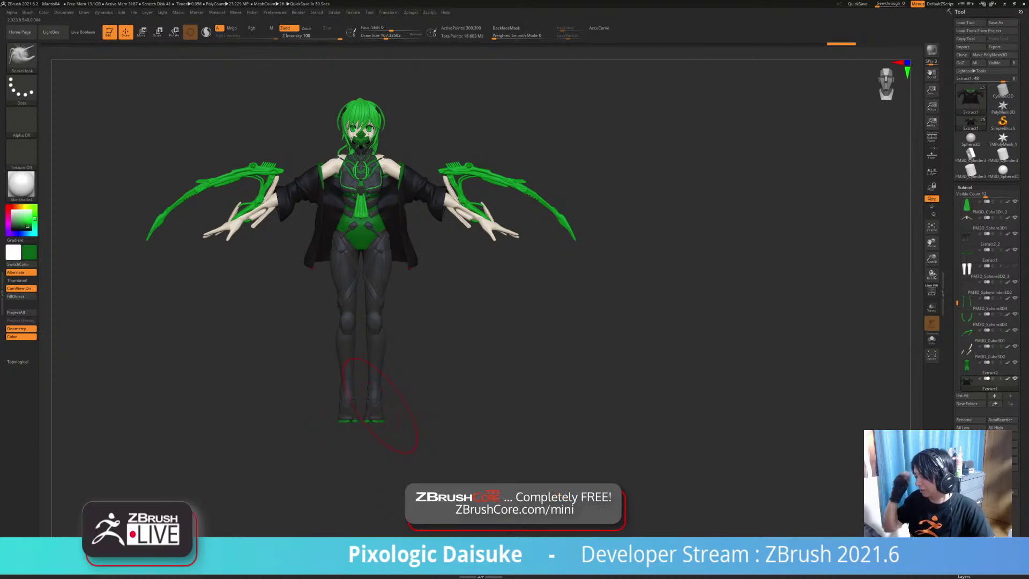
Step: Select the Extract2_1 jaw guard of the face mask and isolate it in an angled view
mouse_move(225, 300)
right_mouse_down("ctrl")
mouse_move(126, 393)
mouse_move(138, 529)
mouse_move(115, 568)
right_mouse_up("ctrl")
right_click_drag(351, 236, 341, 423, "alt")
right_click_drag(345, 215, 345, 470, "alt")
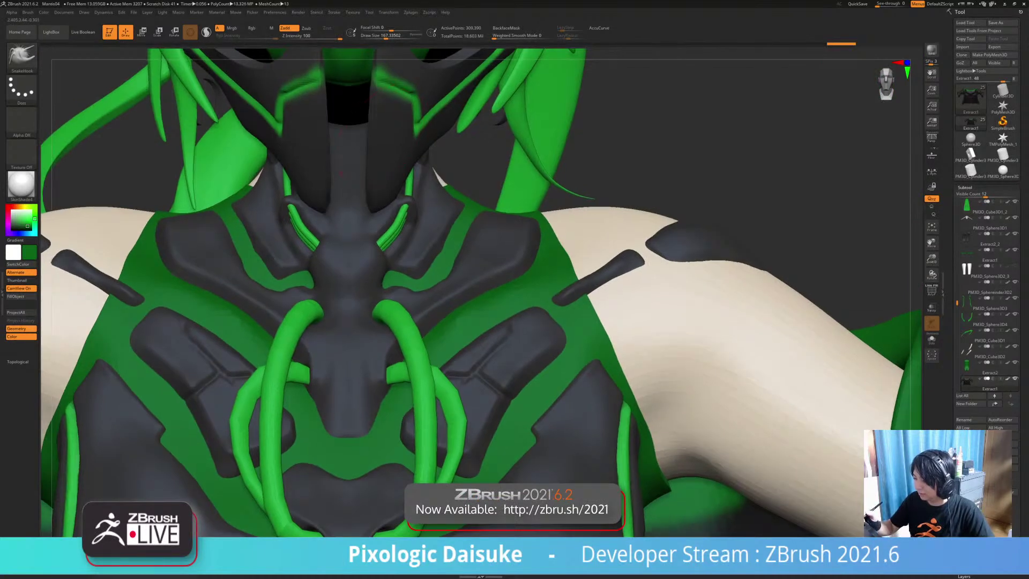
left_click(395, 153, "alt")
right_click_drag(395, 152, 384, 335, "alt")
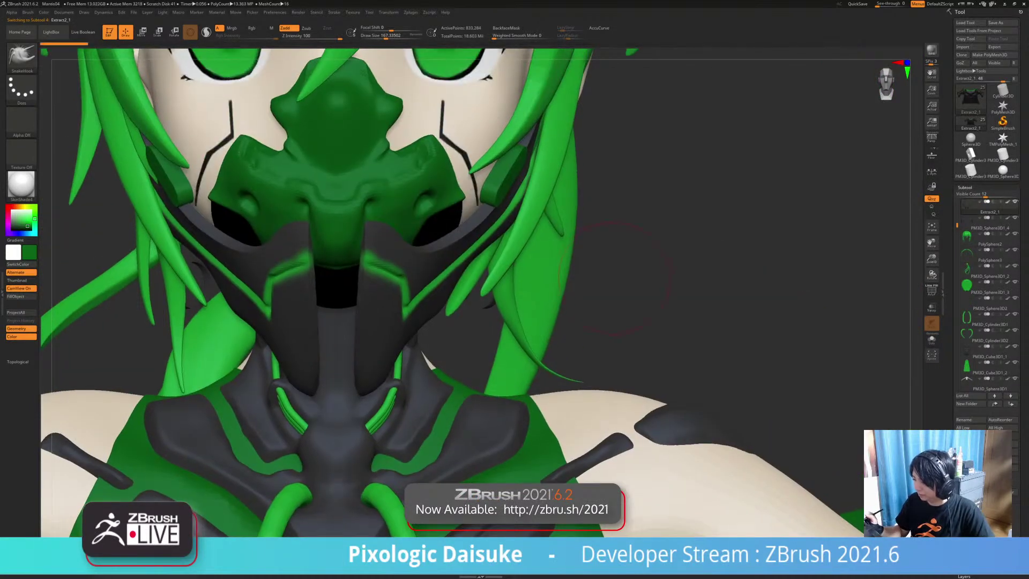
key("ctrl+shift+s")
right_click_drag(616, 278, 528, 230)
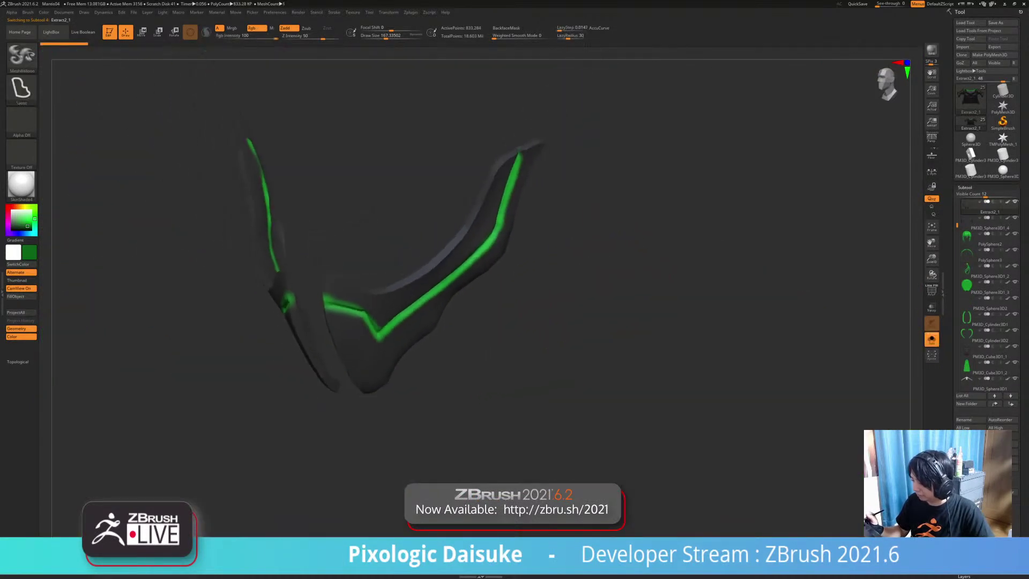
Step: Return from the isolated jaw guard to the whole head in front view and check it with the Live Boolean preview
key("ctrl+shift+s")
mouse_move(616, 278)
right_mouse_down()
mouse_move(567, 286)
mouse_move(793, 283)
right_mouse_up()
right_click_drag(697, 289, 584, 303)
left_click(84, 33)
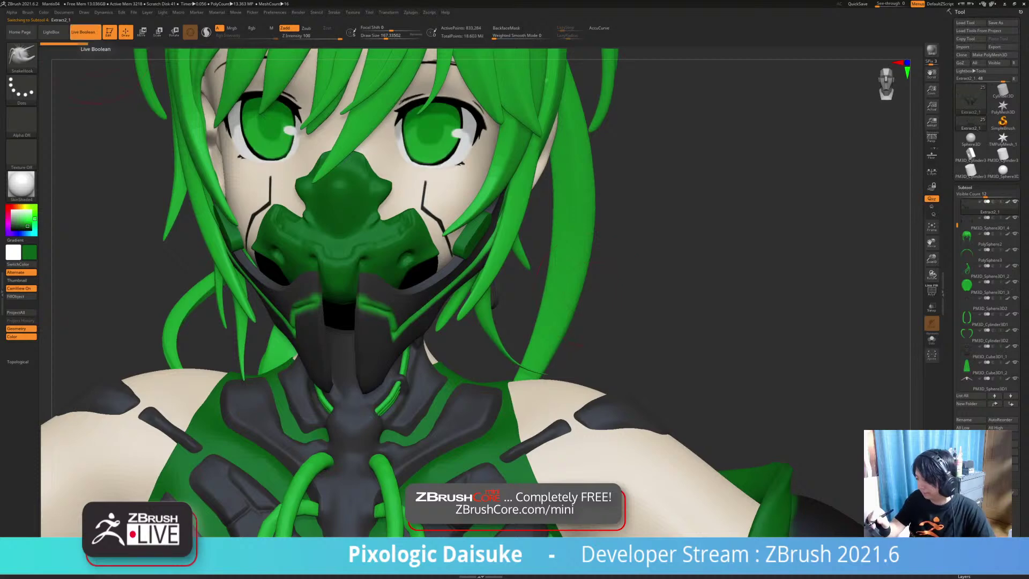
left_click(84, 33)
Step: Select the green Extract2 face mask and pull its outer cheek edges outward with the SnakeHook brush
left_click(426, 252, "alt")
right_click_drag(430, 245, 435, 255)
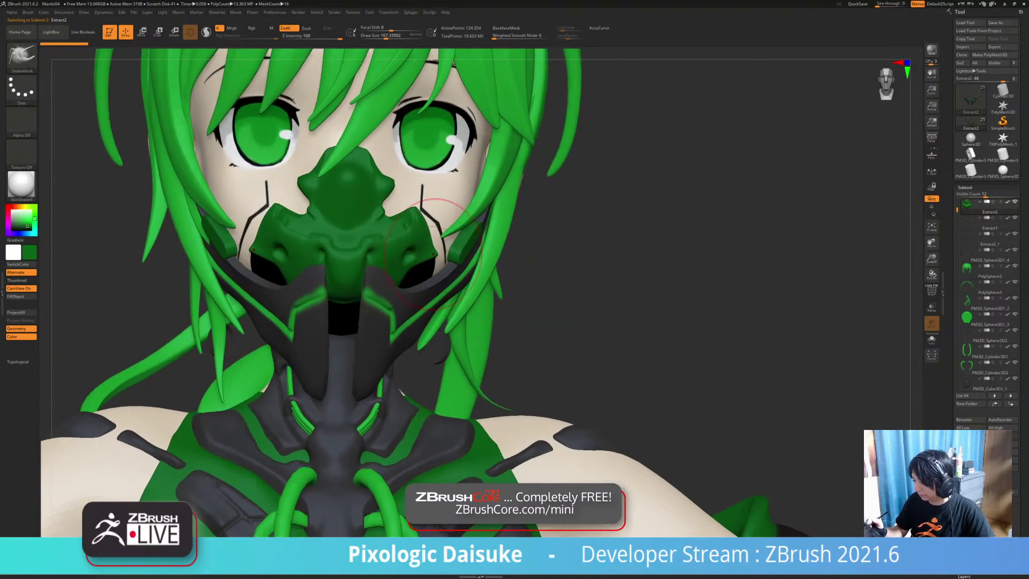
left_click_drag(431, 254, 439, 252)
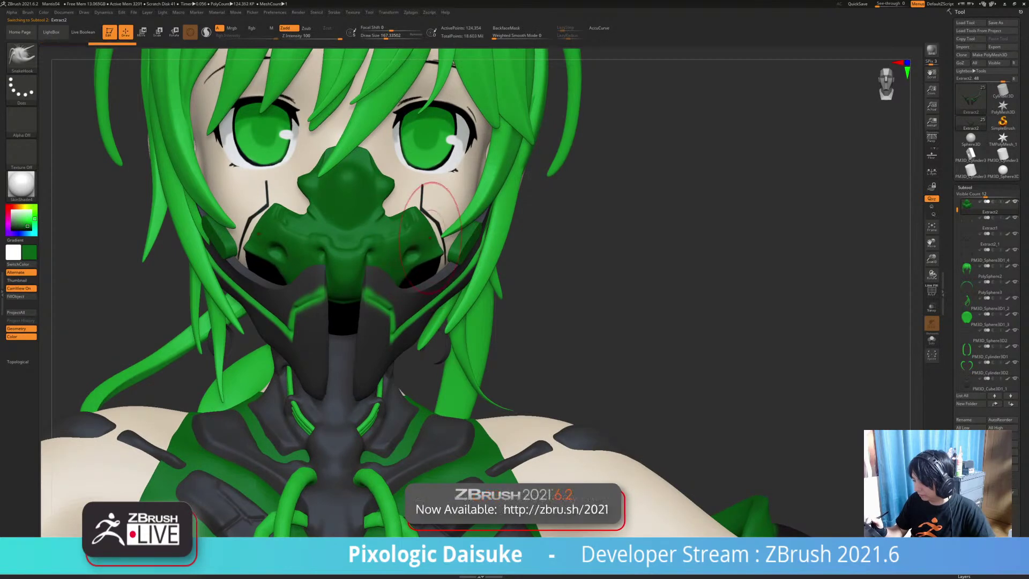
left_click_drag(420, 211, 441, 235)
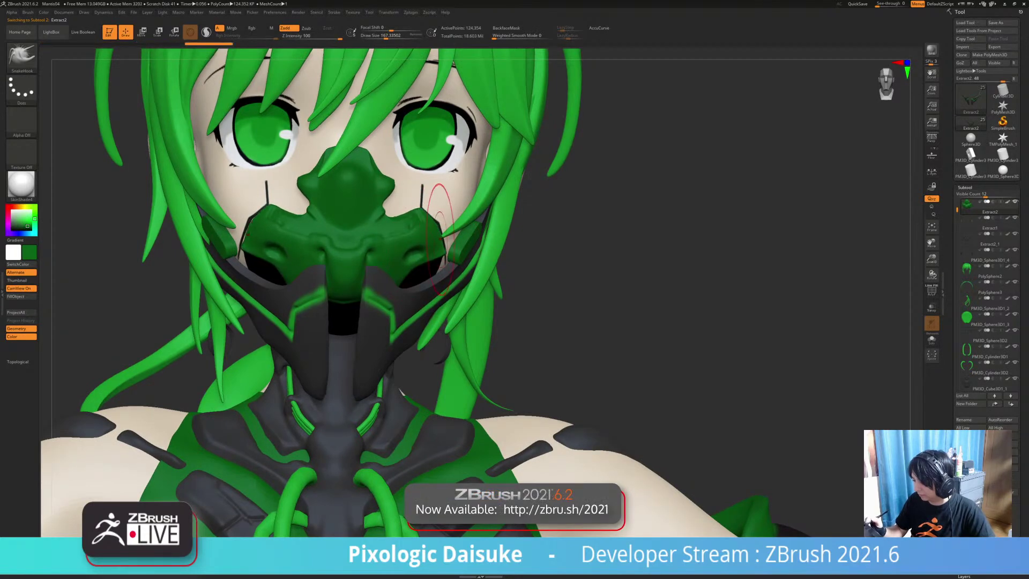
left_click_drag(435, 271, 444, 265)
left_click_drag(701, 300, 616, 300)
left_click_drag(442, 263, 462, 270)
left_click_drag(436, 232, 441, 230)
mouse_move(697, 348)
left_mouse_down("alt")
mouse_move(696, 246)
mouse_move(780, 248)
left_mouse_up("alt")
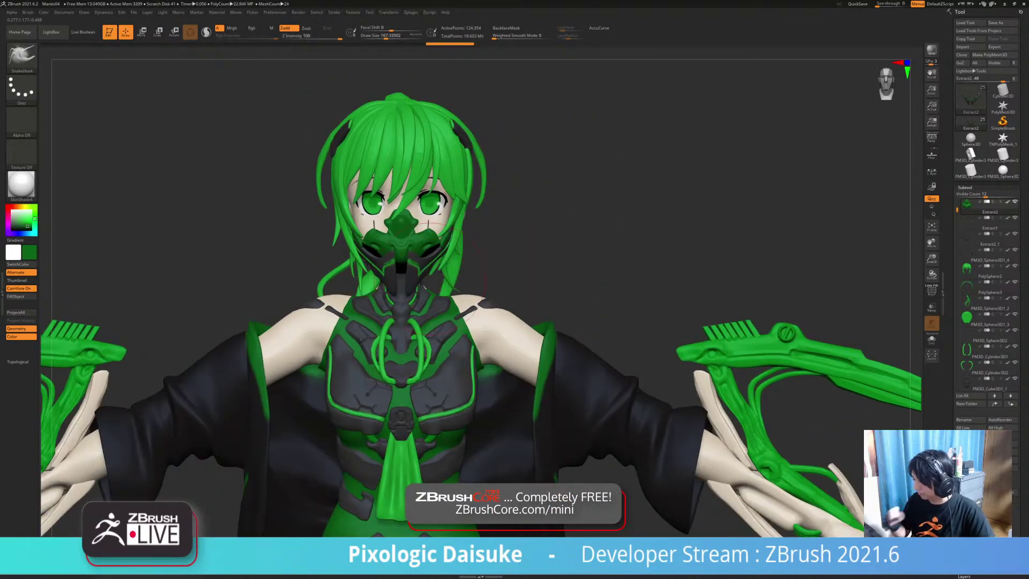
Step: Reselect the SnakeHook brush, set the draw size to about 54, and refine the side contour of the mask's nose piece
key("b")
key("m")
key("b")
right_click_drag(429, 279, 431, 338, "ctrl")
key("b")
key("s")
key("h")
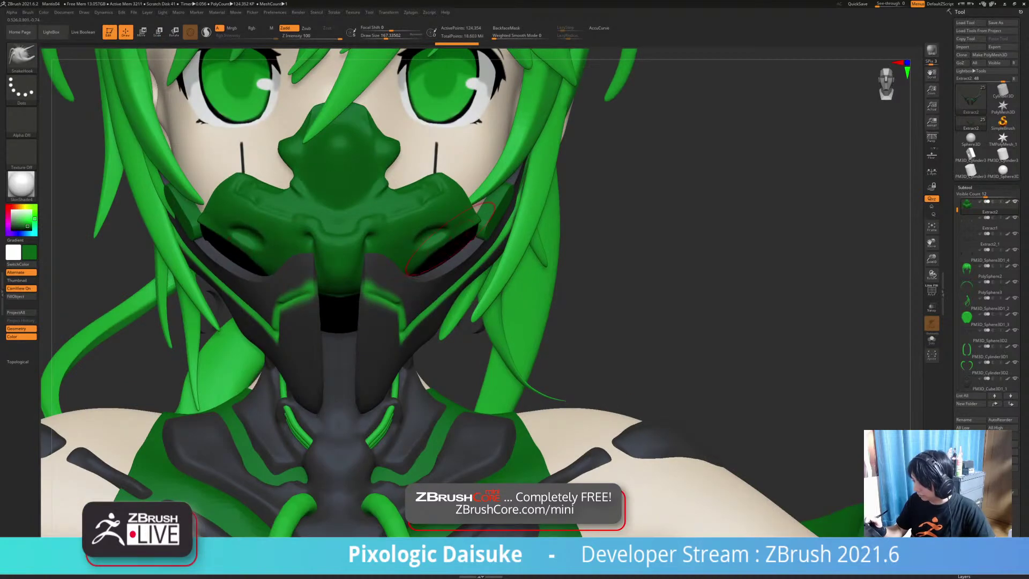
right_click_drag(451, 238, 488, 299, "ctrl")
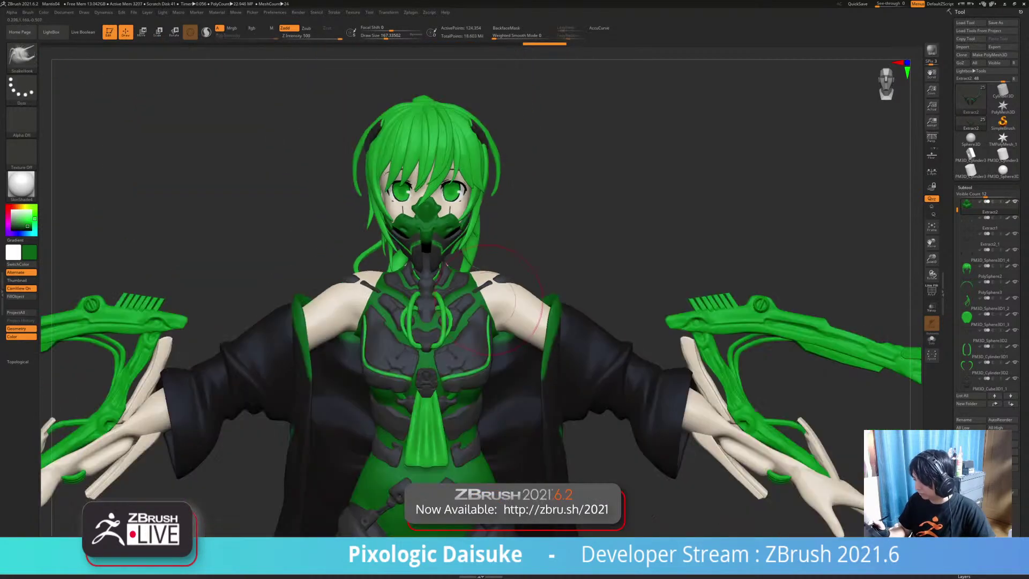
mouse_move(488, 356)
right_mouse_down("alt")
mouse_move(445, 377)
mouse_move(455, 332)
right_mouse_up("alt")
left_click_drag(385, 36, 375, 37)
right_click_drag(444, 141, 451, 188, "ctrl")
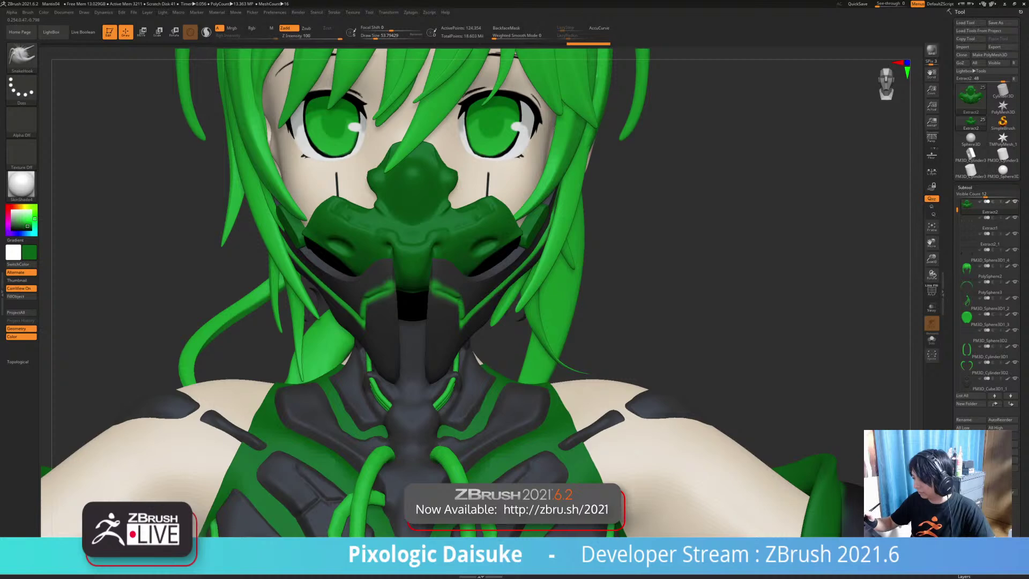
key("shift")
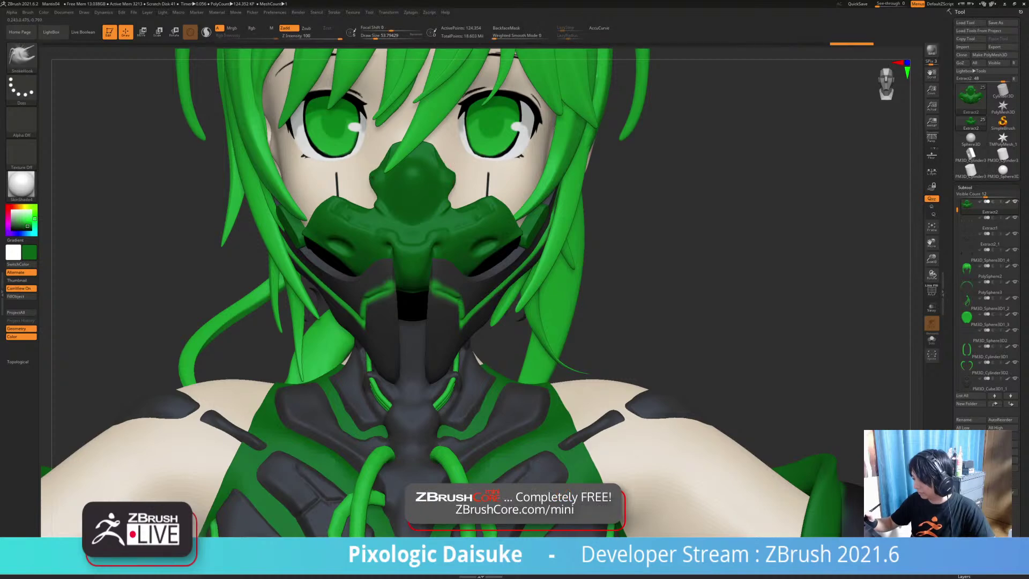
key("shift")
right_click_drag(453, 191, 452, 180, "ctrl")
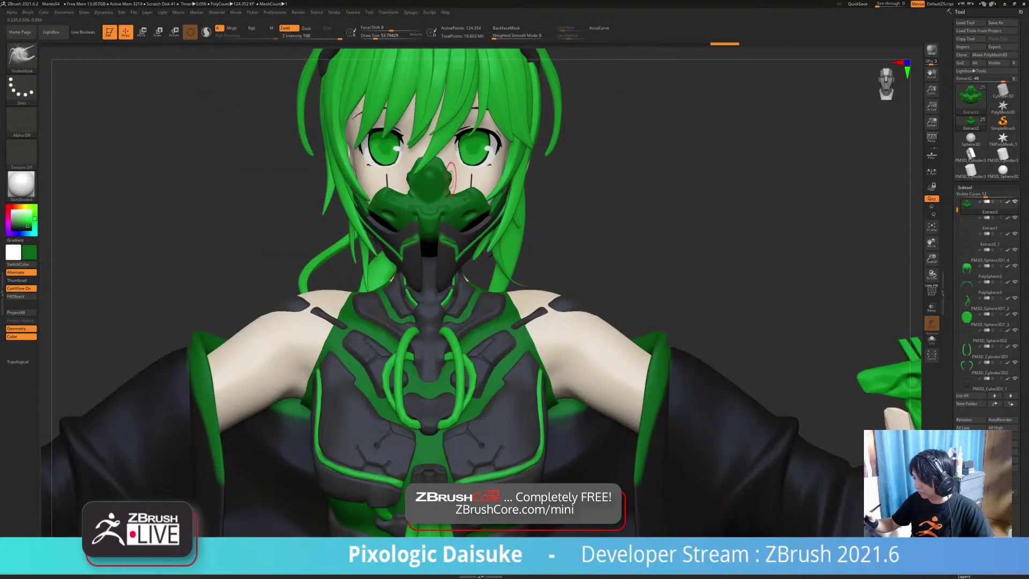
Step: Compare the mask's nose piece before and after the last edit, keeping the edited version
key("ctrl+z")
mouse_move(485, 208)
right_mouse_down("ctrl")
mouse_move(485, 161)
mouse_move(477, 208)
mouse_move(257, 217)
mouse_move(531, 212)
right_mouse_up("ctrl")
key("ctrl+shift+z")
right_click_drag(554, 379, 576, 382, "shift")
right_click_drag(561, 249, 560, 248)
Step: Select the PolySphere head, isolate it, and adjust the cheek and chin contour with the SnakeHook brush
right_click_drag(480, 180, 477, 235, "ctrl")
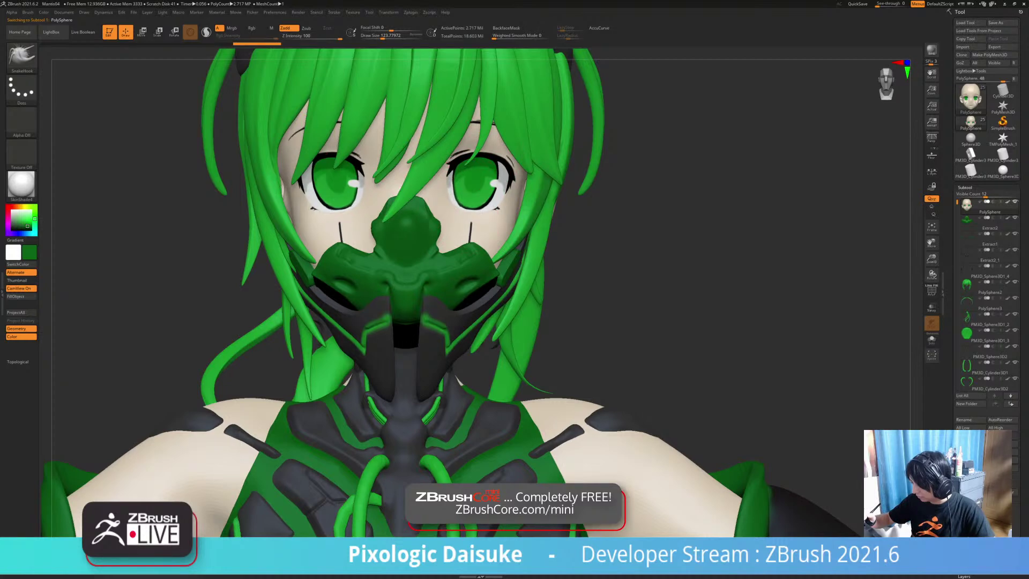
left_click_drag(470, 239, 471, 247)
key("shift+s")
mouse_move(463, 260)
right_mouse_down()
mouse_move(498, 269)
mouse_move(455, 249)
right_mouse_up()
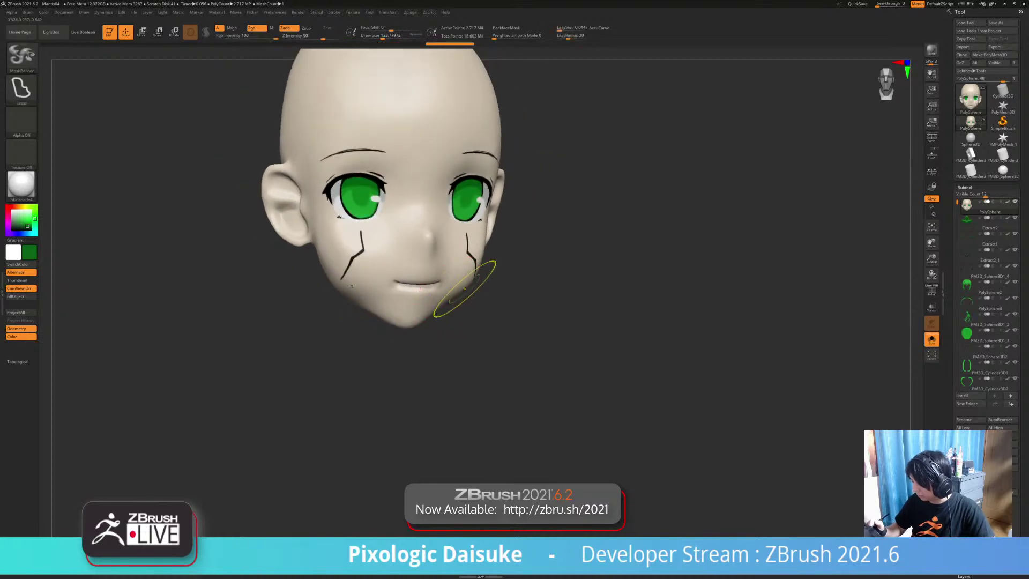
right_click_drag(464, 291, 448, 305, "shift")
left_click_drag(434, 328, 432, 323)
right_click_drag(482, 333, 495, 310, "ctrl")
mouse_move(514, 308)
right_mouse_down("alt")
mouse_move(496, 325)
mouse_move(459, 322)
right_mouse_up("alt")
key("shift+s")
key("shift+s")
Step: Pull the ears slightly outward with the SnakeHook brush and check them against the full figure
mouse_move(505, 238)
right_mouse_down("shift")
mouse_move(525, 245)
mouse_move(519, 256)
right_mouse_up("shift")
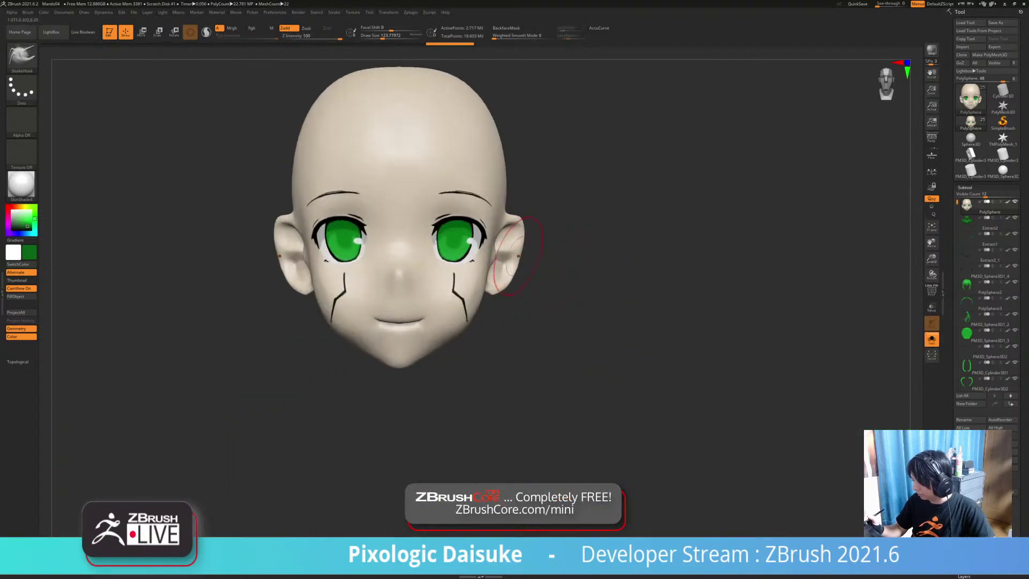
left_click_drag(518, 255, 524, 258)
mouse_move(529, 247)
right_mouse_down()
mouse_move(506, 256)
mouse_move(521, 239)
mouse_move(486, 257)
right_mouse_up()
right_click_drag(471, 260, 492, 254)
left_click_drag(494, 256, 499, 258)
mouse_move(528, 233)
right_mouse_down()
mouse_move(505, 241)
mouse_move(496, 214)
right_mouse_up()
left_click_drag(495, 214, 498, 217)
right_click_drag(501, 220, 524, 232)
left_click(931, 339)
right_click_drag(568, 329, 547, 322)
left_click(931, 339)
Step: Set the draw size to about 222 and raise the skull's crown and upper back with the SnakeHook brush
right_click_drag(541, 176, 511, 156)
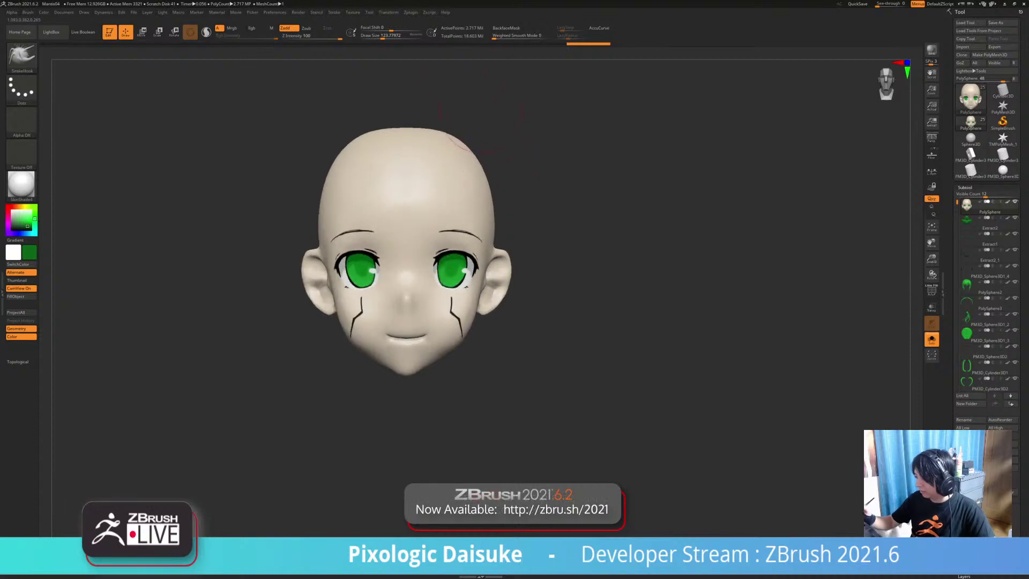
left_click_drag(384, 36, 389, 36)
left_click_drag(478, 162, 482, 160)
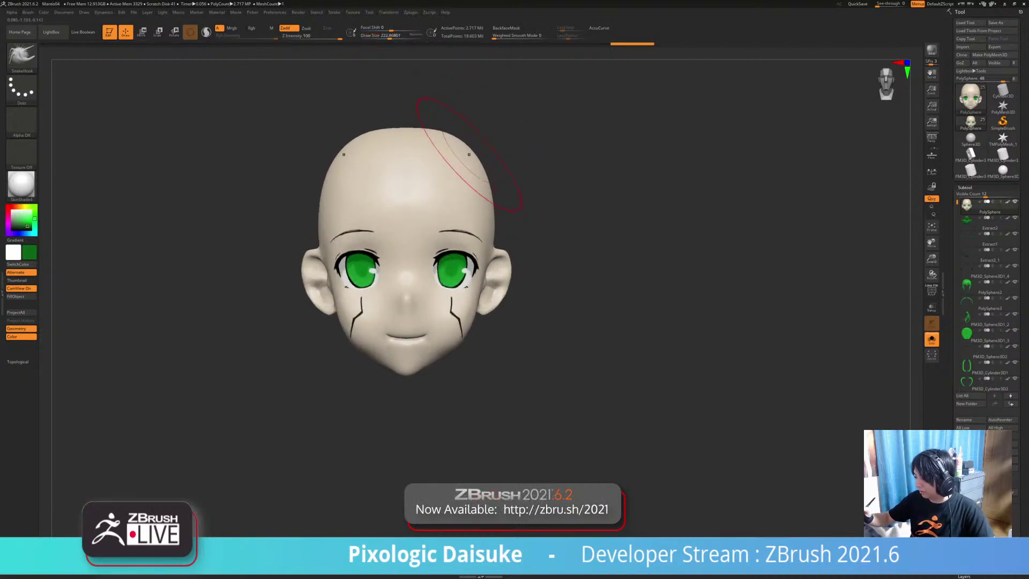
left_click_drag(416, 130, 417, 126)
mouse_move(412, 128)
right_mouse_down()
mouse_move(427, 138)
mouse_move(382, 124)
right_mouse_up()
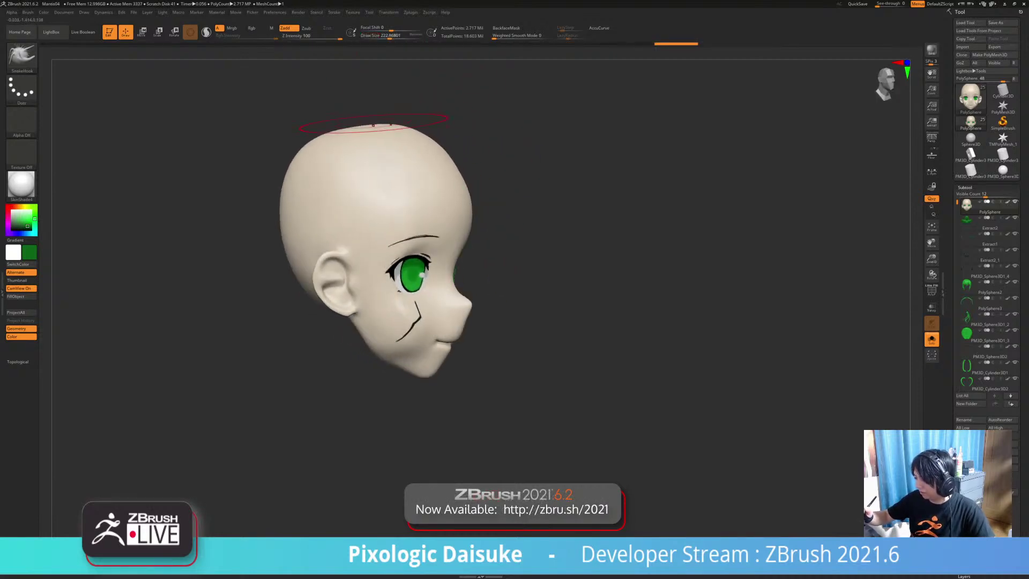
left_click_drag(331, 141, 325, 132)
right_click_drag(326, 131, 340, 143)
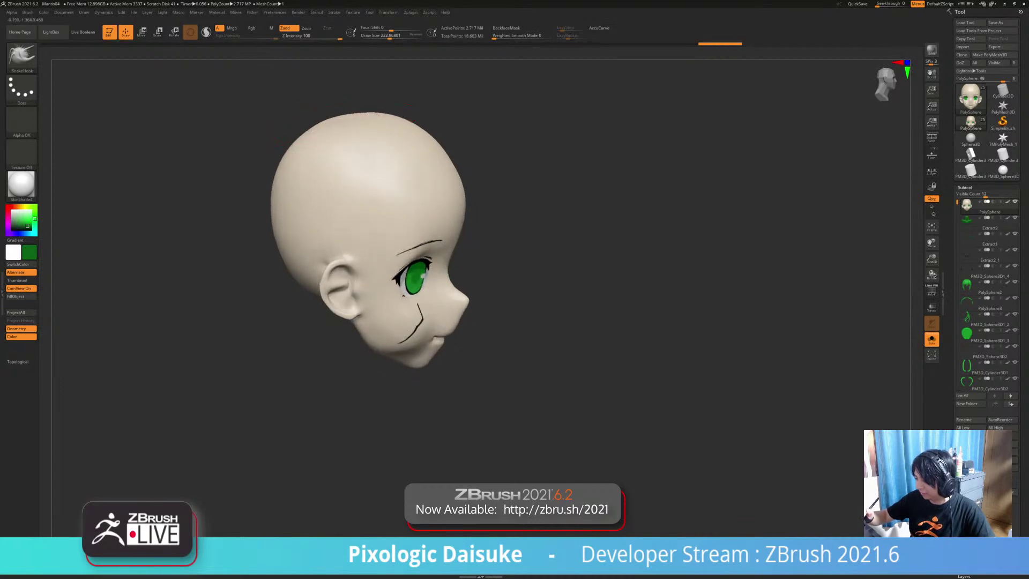
left_click_drag(343, 132, 338, 125)
right_click_drag(337, 126, 329, 132)
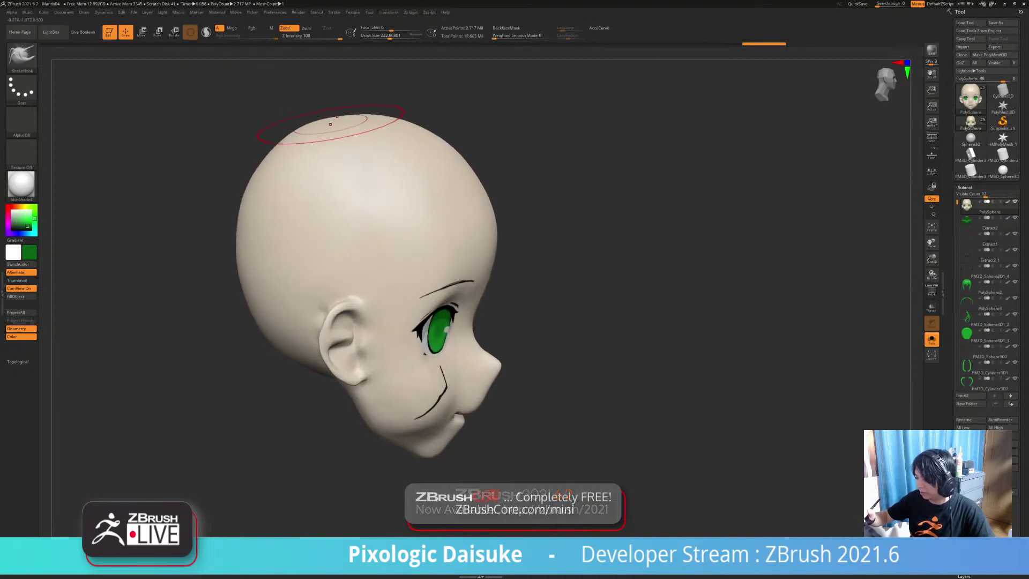
left_click_drag(301, 165, 285, 144)
mouse_move(287, 143)
right_mouse_down("ctrl")
mouse_move(278, 119)
mouse_move(260, 129)
right_mouse_up("ctrl")
right_click_drag(260, 129, 247, 151, "ctrl")
Step: Fill out the forehead's profile and reshape the side of the skull above the ears with the SnakeHook brush
left_click_drag(390, 170, 403, 158)
right_click_drag(403, 177, 397, 165, "ctrl")
right_click_drag(397, 165, 409, 177)
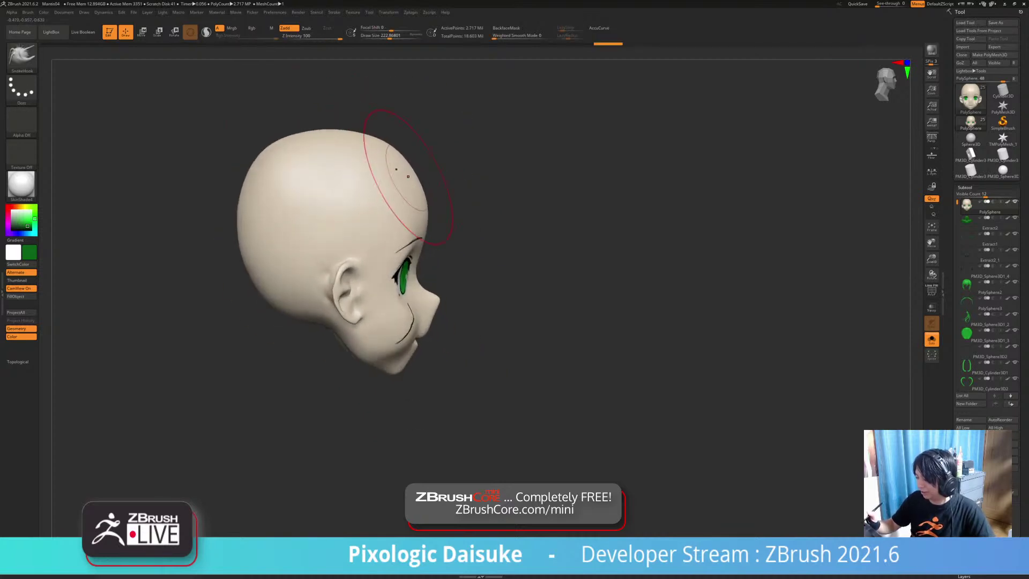
left_click_drag(397, 166, 404, 160)
mouse_move(403, 161)
right_mouse_down()
mouse_move(403, 147)
mouse_move(423, 173)
mouse_move(385, 168)
right_mouse_up()
left_click_drag(385, 167, 382, 173)
right_click_drag(384, 177, 382, 194)
left_click_drag(382, 185, 377, 191)
mouse_move(343, 212)
right_mouse_down("alt")
mouse_move(373, 249)
mouse_move(370, 237)
right_mouse_up("alt")
left_click_drag(369, 237, 352, 301)
left_click_drag(343, 214, 333, 229)
mouse_move(333, 229)
right_mouse_down()
mouse_move(386, 199)
mouse_move(445, 225)
mouse_move(423, 235)
mouse_move(466, 244)
right_mouse_up()
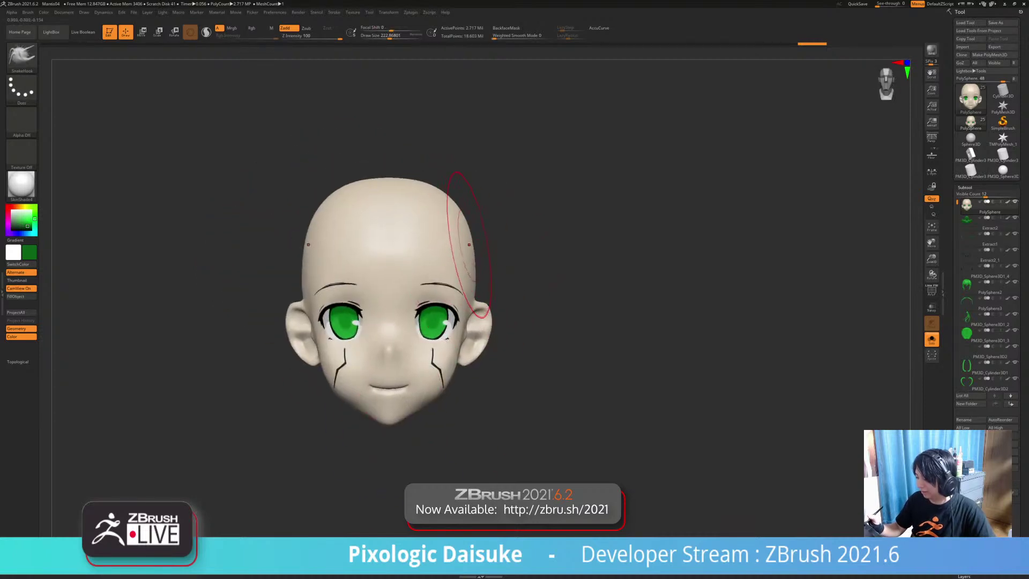
Step: Even out the crown, pull the upper back of the skull outward, and smooth its rear surface
right_click_drag(426, 186, 395, 181)
left_click_drag(350, 176, 350, 183)
mouse_move(349, 183)
right_mouse_down("ctrl")
mouse_move(343, 161)
mouse_move(294, 163)
mouse_move(236, 171)
mouse_move(233, 190)
right_mouse_up("ctrl")
left_click_drag(485, 194, 498, 181)
right_click_drag(506, 190, 504, 199)
left_click_drag(524, 208, 526, 236)
mouse_move(526, 236)
right_mouse_down()
mouse_move(474, 246)
mouse_move(491, 244)
right_mouse_up()
left_click_drag(489, 247, 489, 265, "shift")
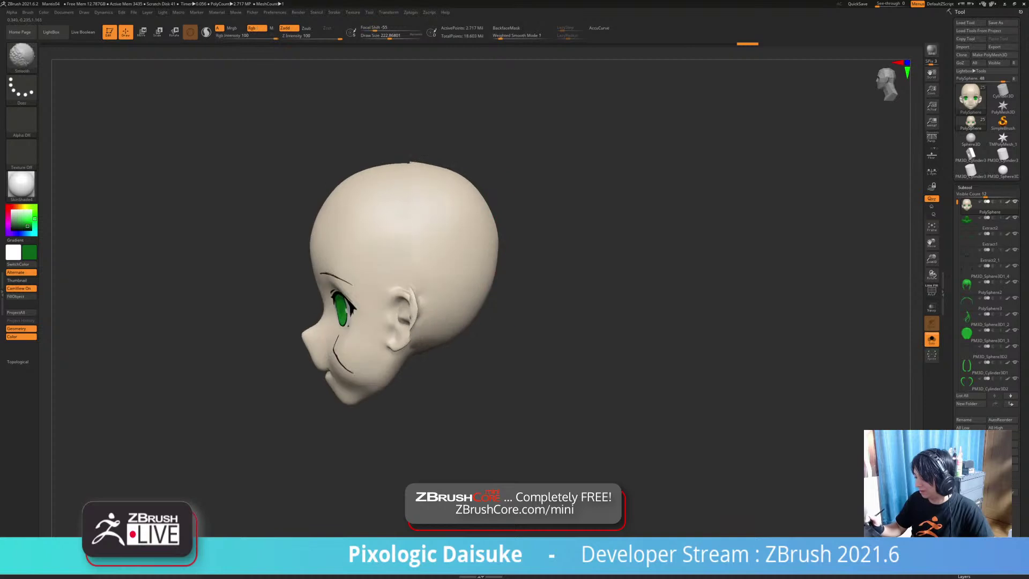
Step: Zoom in on the ear and nudge its outer rim with the SnakeHook brush
mouse_move(427, 318)
right_mouse_down("ctrl")
mouse_move(413, 306)
mouse_move(425, 305)
right_mouse_up("ctrl")
mouse_move(426, 305)
right_mouse_down("ctrl")
mouse_move(428, 321)
mouse_move(409, 293)
right_mouse_up("ctrl")
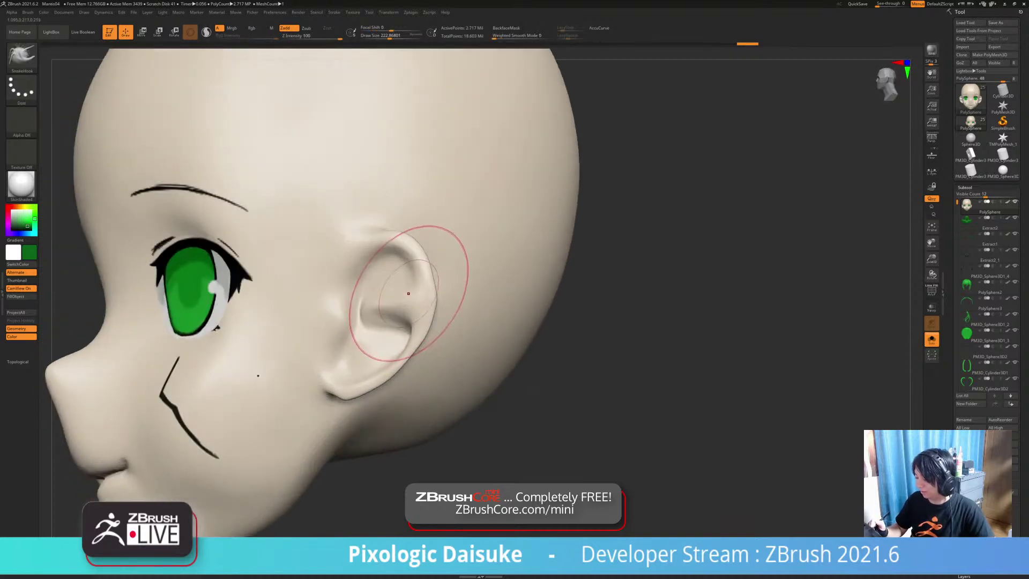
left_click_drag(423, 314, 421, 306)
mouse_move(421, 307)
right_mouse_down("ctrl")
mouse_move(420, 289)
mouse_move(381, 282)
right_mouse_up("ctrl")
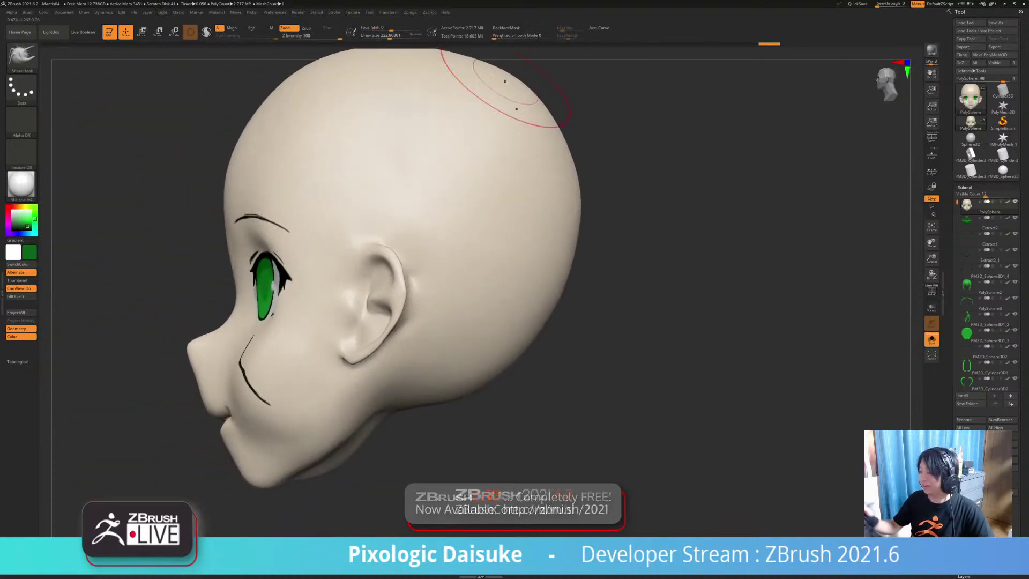
Step: With a draw size of about 154 and BackfaceMask on, adjust the ear's rear edge and the jaw area below it
left_click_drag(389, 37, 385, 37)
right_click_drag(399, 96, 471, 95)
right_click_drag(398, 263, 379, 339, "ctrl")
left_click_drag(415, 302, 421, 305)
mouse_move(421, 306)
right_mouse_down("ctrl")
mouse_move(412, 281)
mouse_move(379, 281)
right_mouse_up("ctrl")
left_click_drag(378, 338, 375, 331)
mouse_move(375, 332)
right_mouse_down("ctrl")
mouse_move(378, 310)
mouse_move(316, 308)
mouse_move(348, 316)
mouse_move(332, 401)
mouse_move(370, 364)
mouse_move(371, 325)
mouse_move(420, 314)
mouse_move(375, 321)
right_mouse_up("ctrl")
mouse_move(327, 345)
right_mouse_down("ctrl")
mouse_move(326, 369)
mouse_move(327, 350)
mouse_move(388, 333)
mouse_move(370, 286)
right_mouse_up("ctrl")
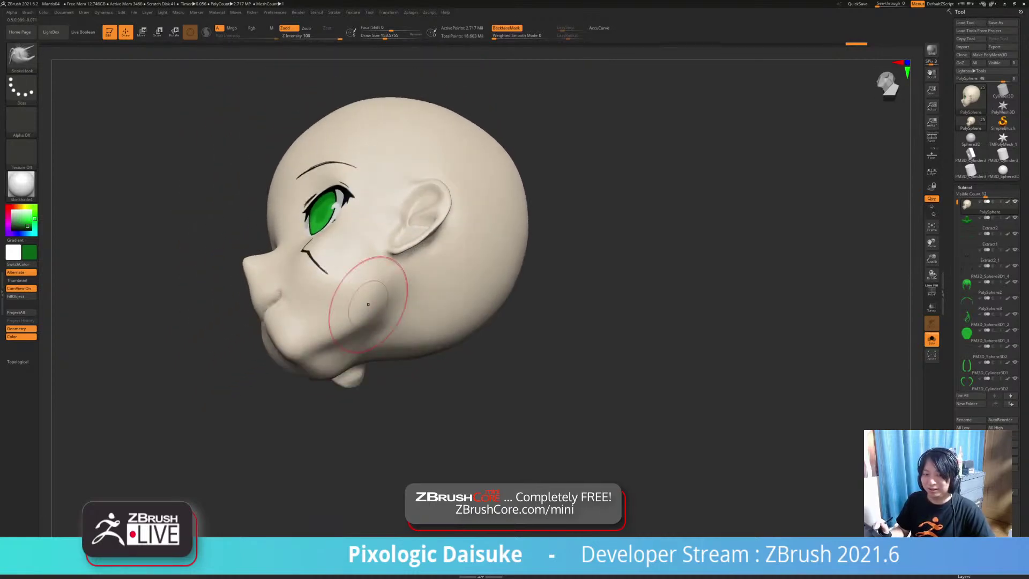
right_click_drag(388, 382, 373, 360)
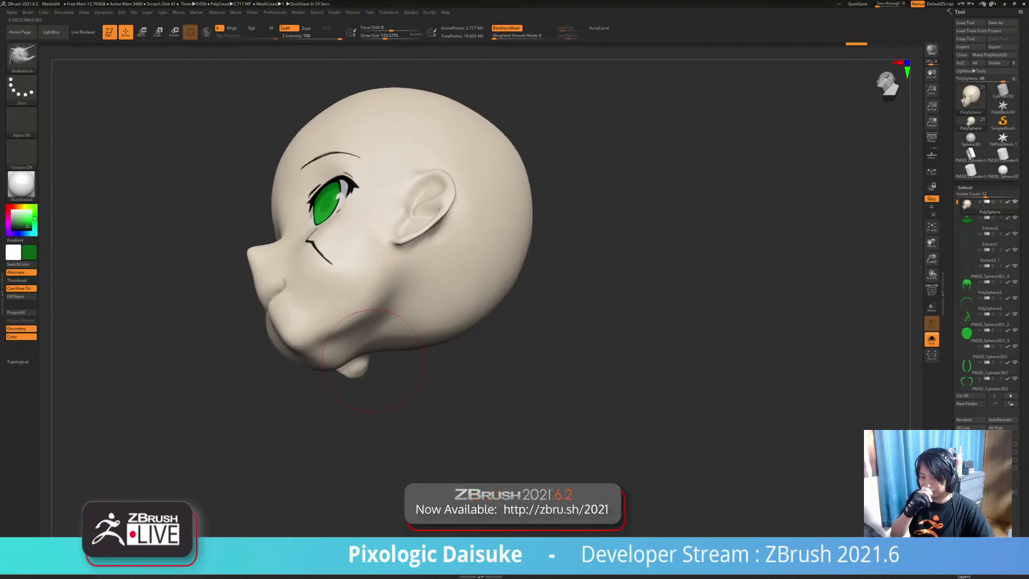
mouse_move(370, 325)
right_mouse_down()
mouse_move(420, 348)
mouse_move(370, 342)
right_mouse_up()
mouse_move(369, 343)
right_mouse_down("ctrl")
mouse_move(370, 300)
mouse_move(429, 305)
mouse_move(418, 343)
mouse_move(369, 343)
mouse_move(460, 340)
mouse_move(440, 351)
mouse_move(391, 343)
mouse_move(391, 316)
mouse_move(460, 340)
mouse_move(404, 222)
right_mouse_up("ctrl")
Step: Show the whole figure again, select the dark PM3D_Sphere3D1_4 head ornament, and view it from above and the side
key("b")
key("s")
key("h")
left_click(931, 340)
left_click(406, 222, "alt")
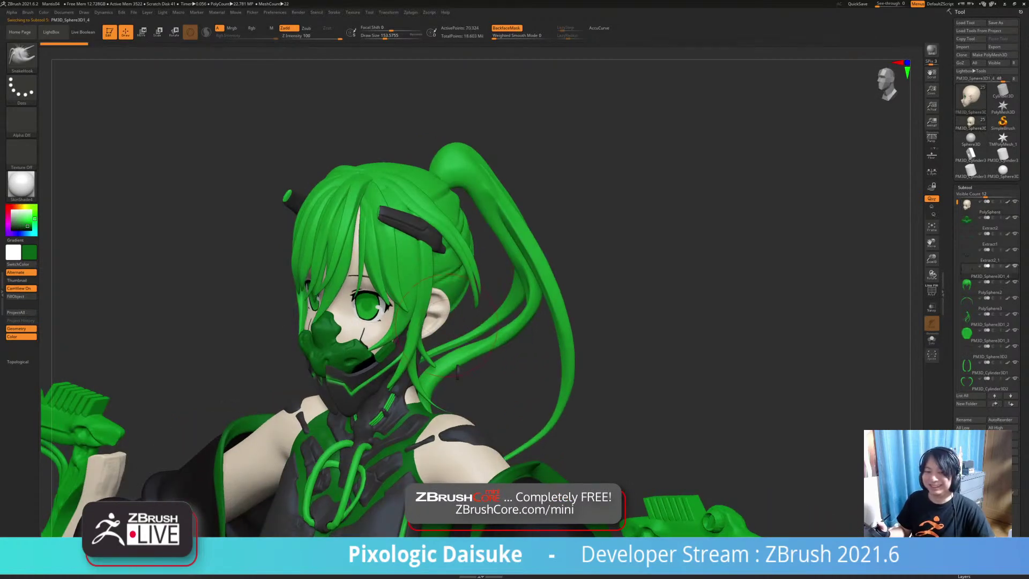
right_click_drag(447, 320, 547, 357)
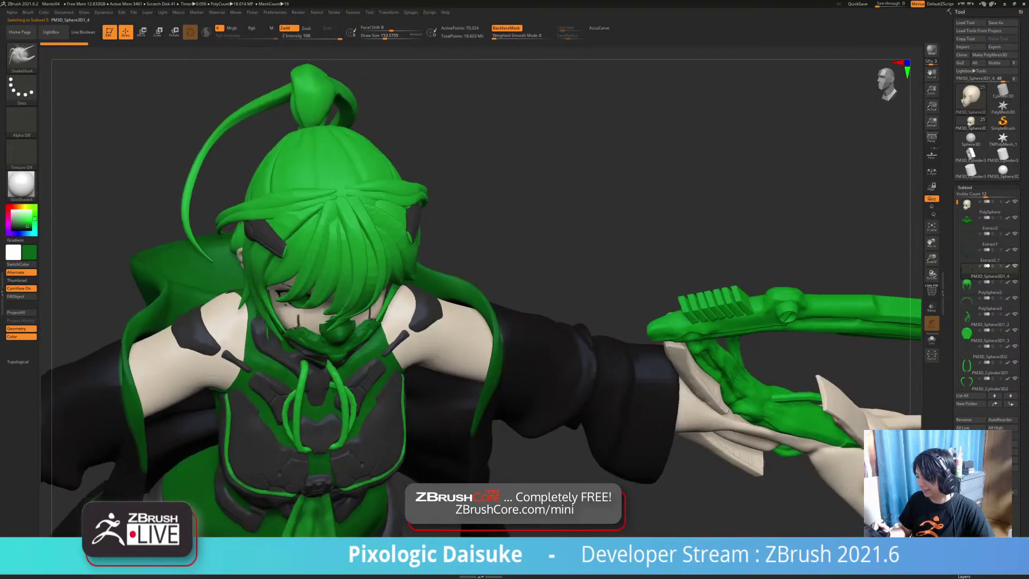
right_click_drag(547, 300, 527, 268)
mouse_move(627, 378)
right_mouse_down()
mouse_move(481, 381)
mouse_move(333, 234)
right_mouse_up()
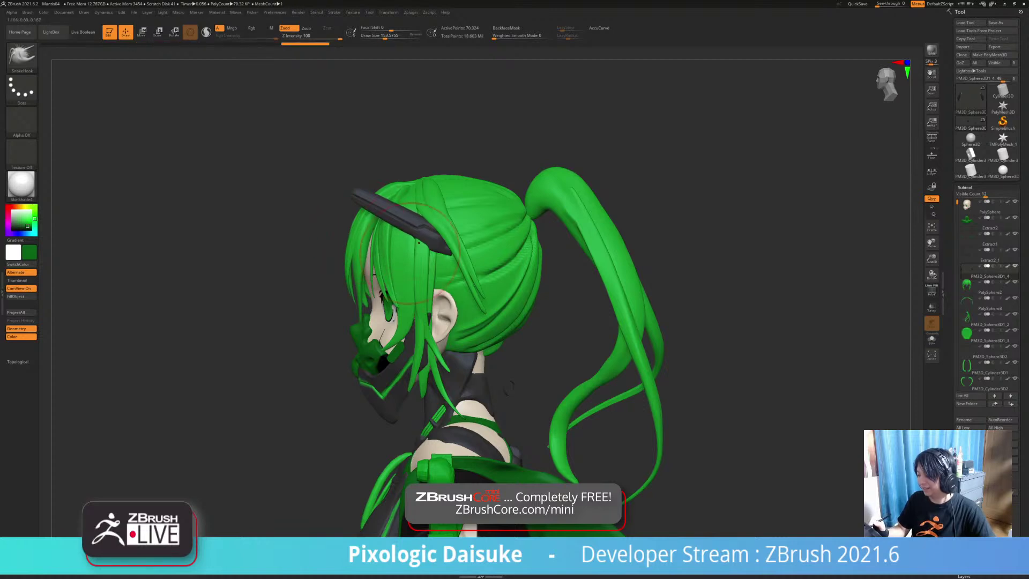
Step: Step back and forth through the head ornament's edit history to compare its shapes
key("ctrl+shift+z")
key("ctrl+shift+z")
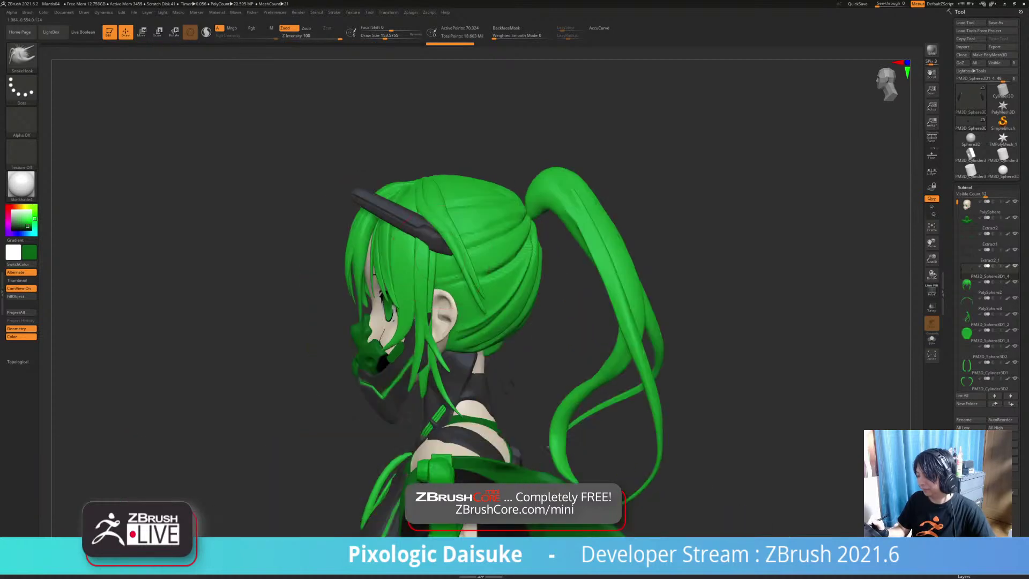
key("ctrl+z")
key("ctrl+z")
key("ctrl+shift+z")
key("ctrl+shift+z")
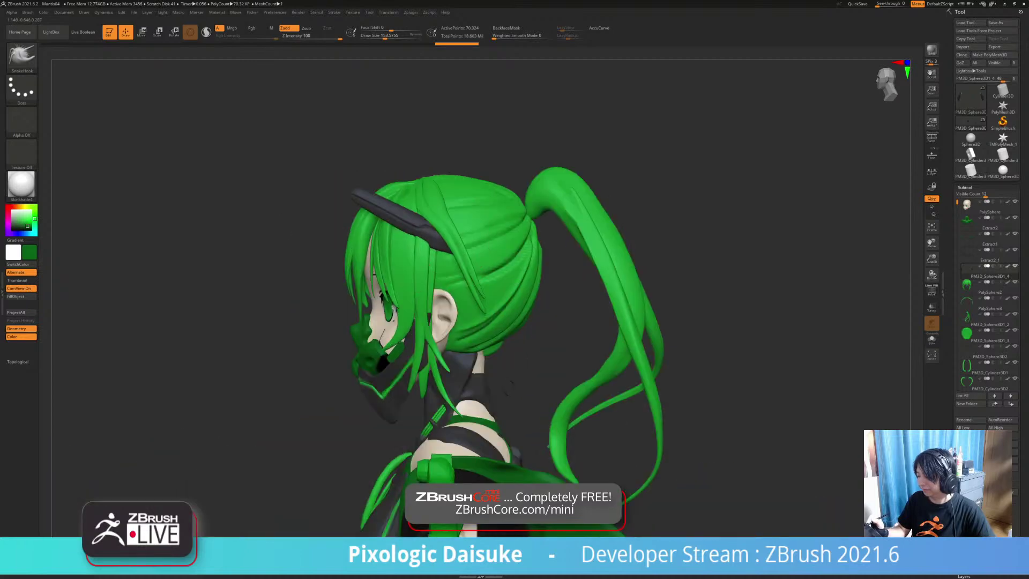
key("ctrl+shift+z")
key("ctrl+shift+z")
key("ctrl+shift+z")
key("ctrl+shift+z")
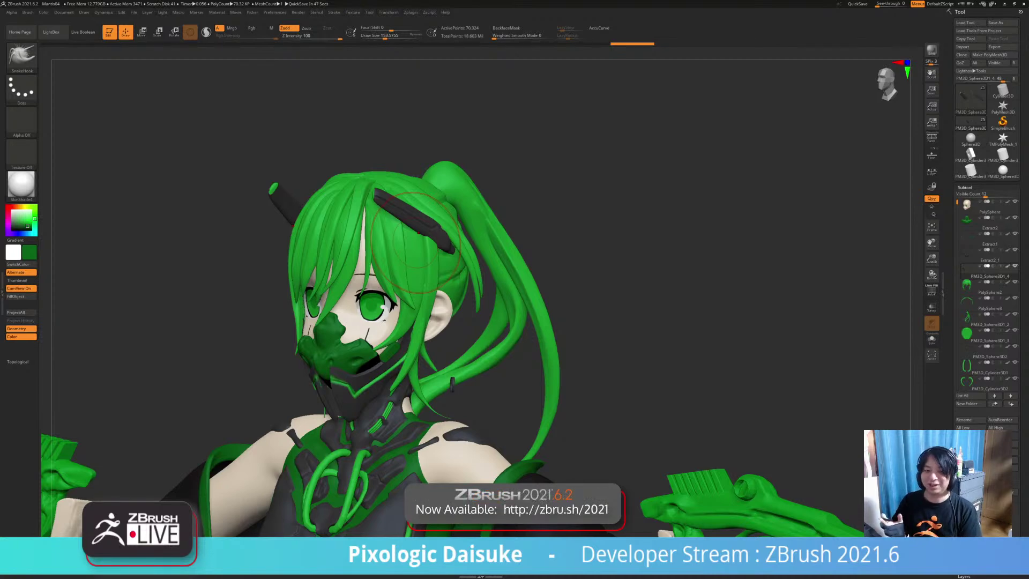
Step: Turn on BackfaceMask and review the head ornament up close and from the front
left_click_drag(584, 327, 498, 327)
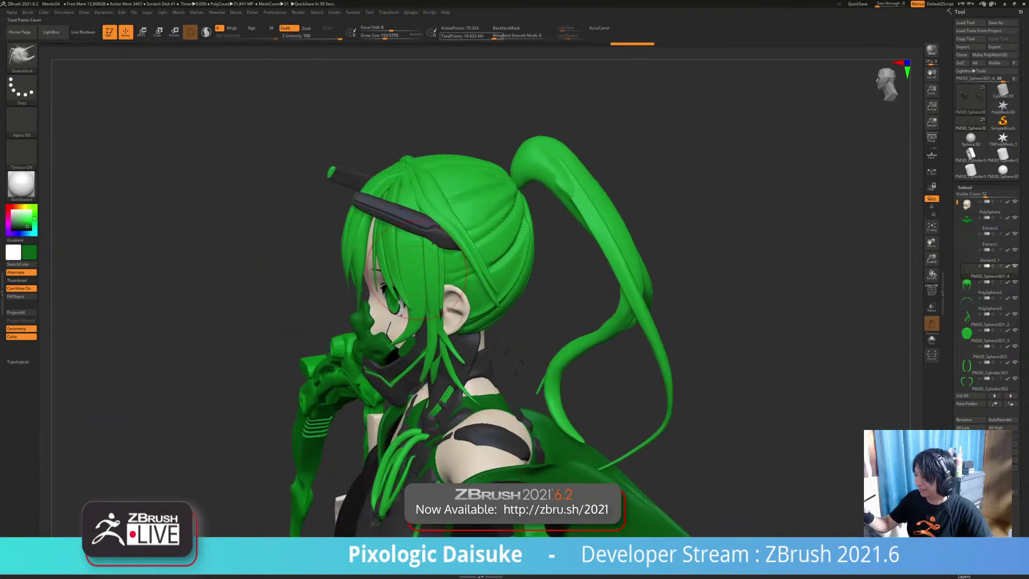
left_click(506, 28)
right_click_drag(420, 209, 440, 207, "ctrl")
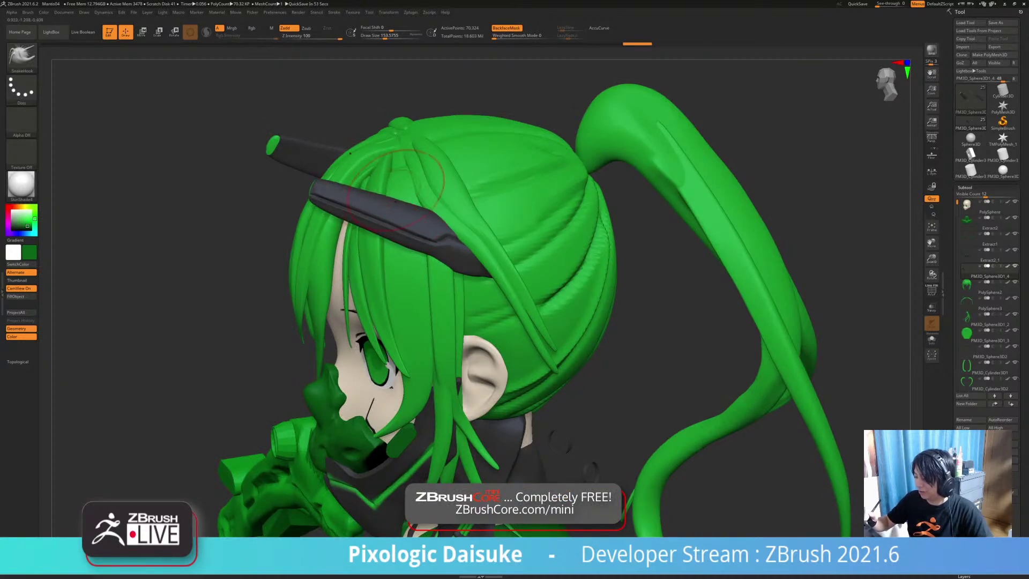
right_click_drag(443, 212, 485, 310, "ctrl")
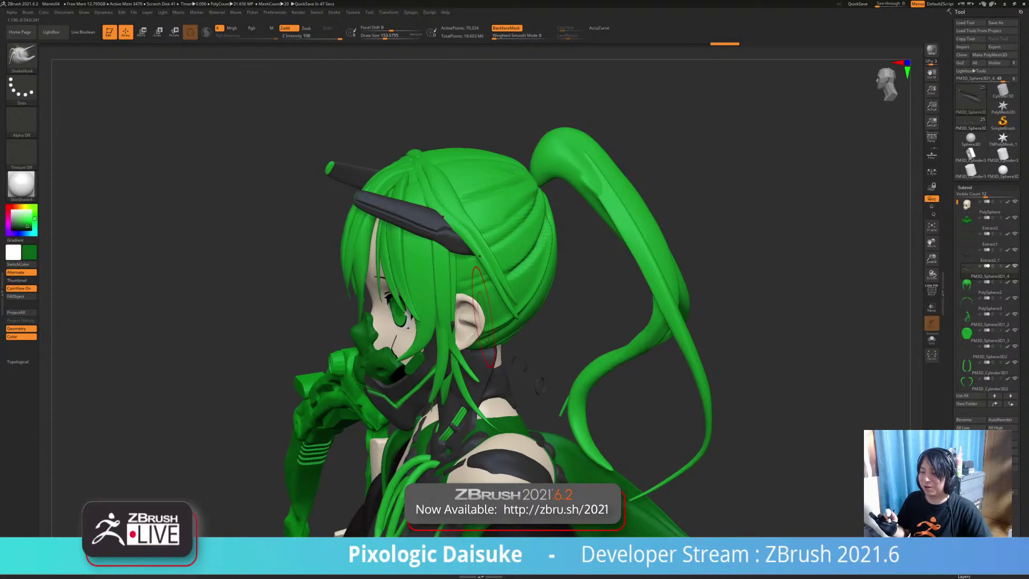
right_click_drag(483, 317, 595, 320)
mouse_move(628, 369)
right_mouse_down()
mouse_move(553, 385)
mouse_move(439, 348)
mouse_move(552, 358)
mouse_move(443, 350)
mouse_move(424, 397)
mouse_move(422, 375)
right_mouse_up()
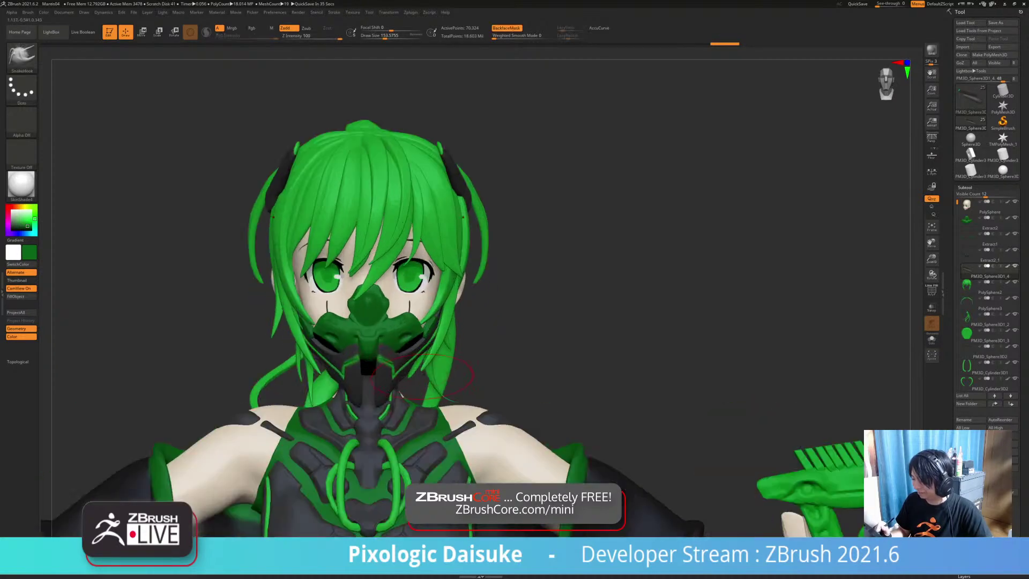
Step: Examine the head, ear and dark head ornament from several side angles, both up close and from farther away
right_click_drag(375, 246, 419, 248)
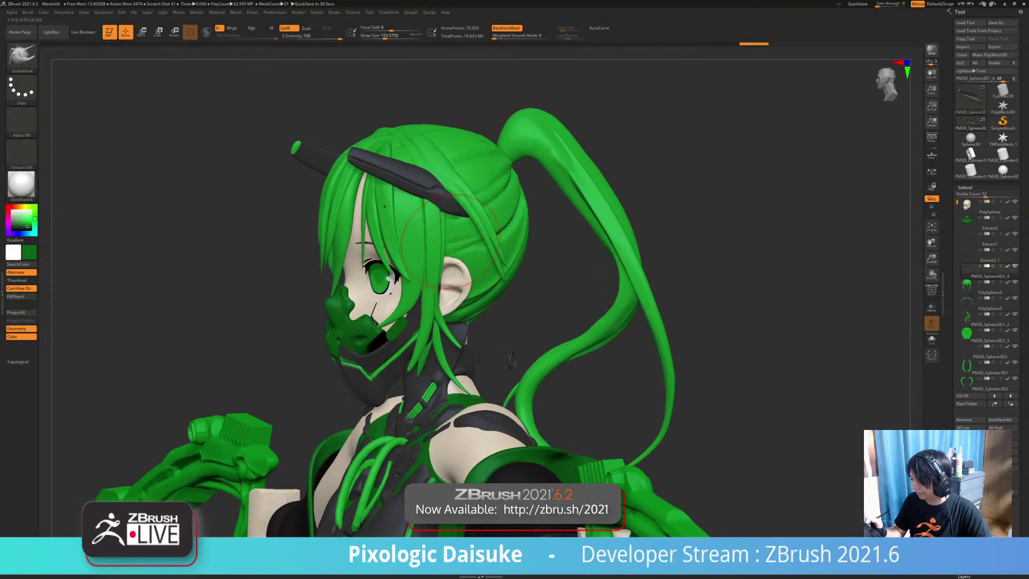
mouse_move(414, 163)
right_mouse_down("ctrl")
mouse_move(415, 140)
mouse_move(461, 100)
right_mouse_up("ctrl")
left_click_drag(477, 284, 399, 284)
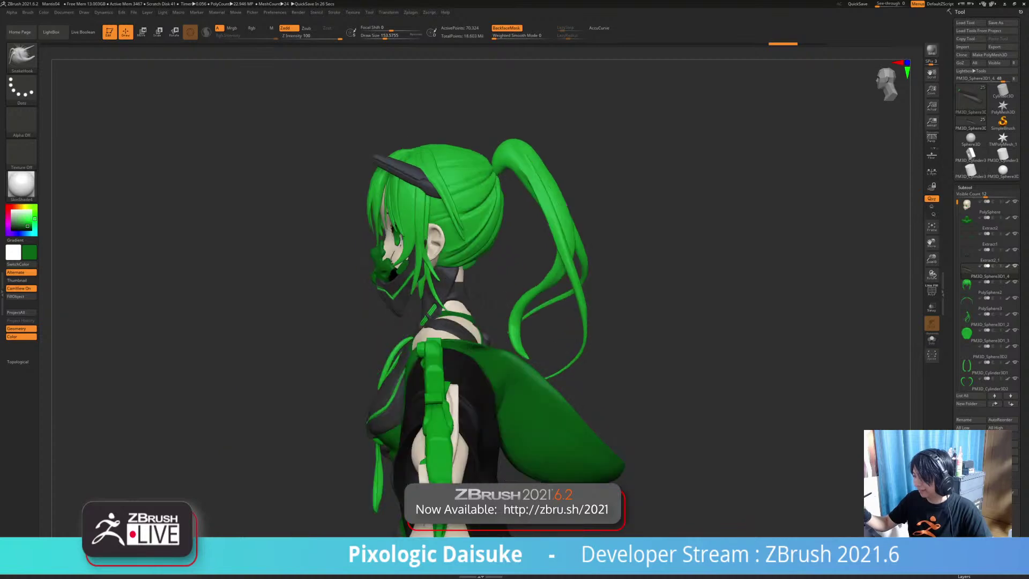
key("ctrl")
key("ctrl")
mouse_move(376, 134)
right_mouse_down("ctrl")
mouse_move(377, 180)
mouse_move(357, 174)
right_mouse_up("ctrl")
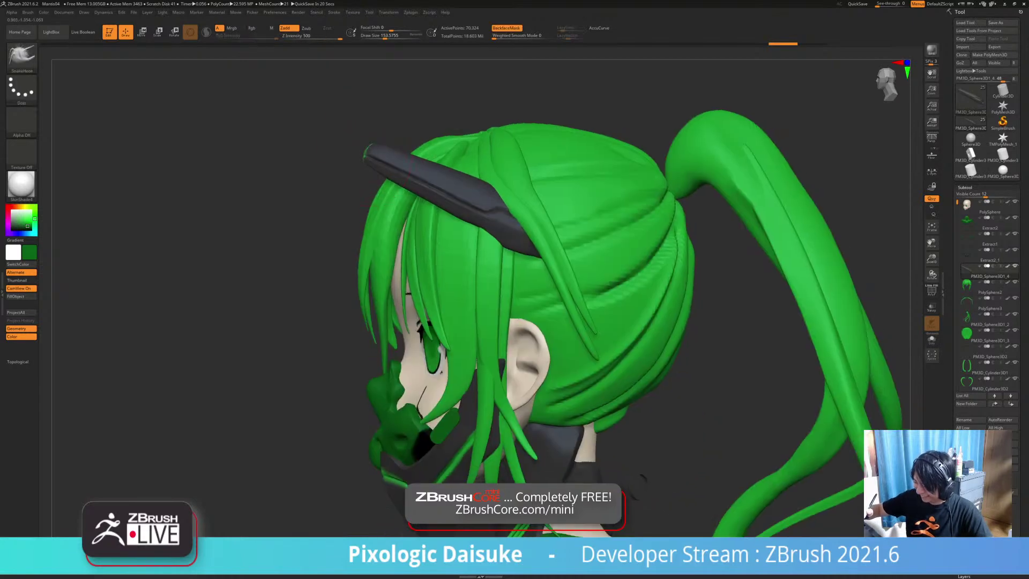
Step: Undo the last head ornament edits, turn off BackfaceMask and adjust the ornament's front tip
key("ctrl+z")
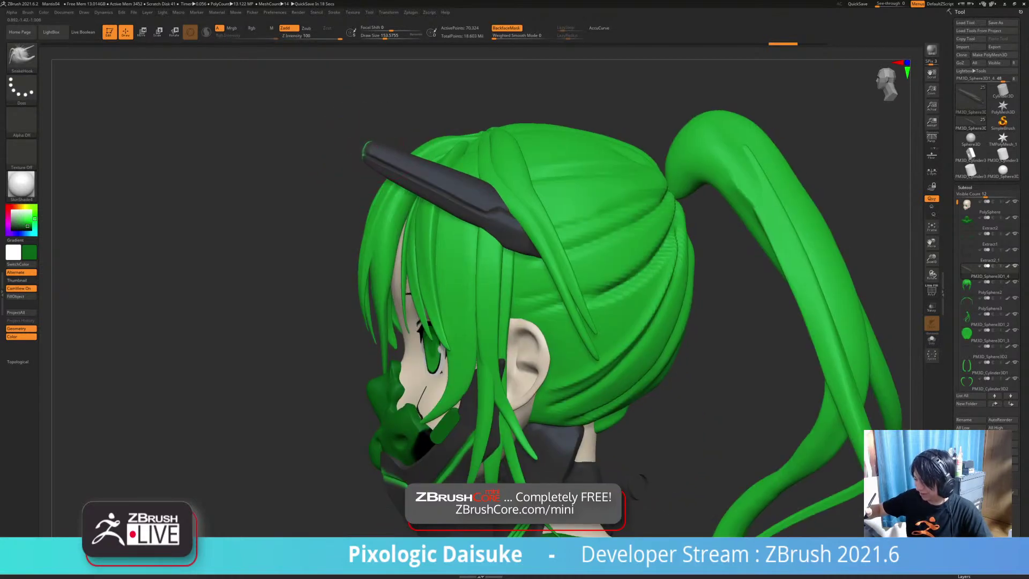
key("ctrl+z")
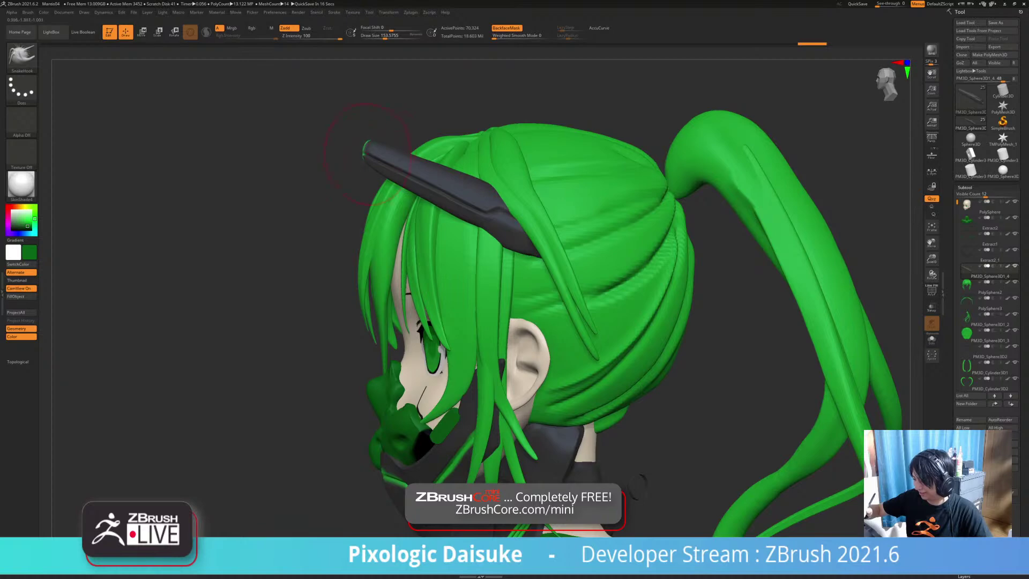
key("ctrl+z")
right_click_drag(367, 155, 368, 163, "ctrl")
key("ctrl+shift+z")
key("ctrl+z")
left_click(506, 28)
right_click_drag(372, 153, 371, 166, "ctrl")
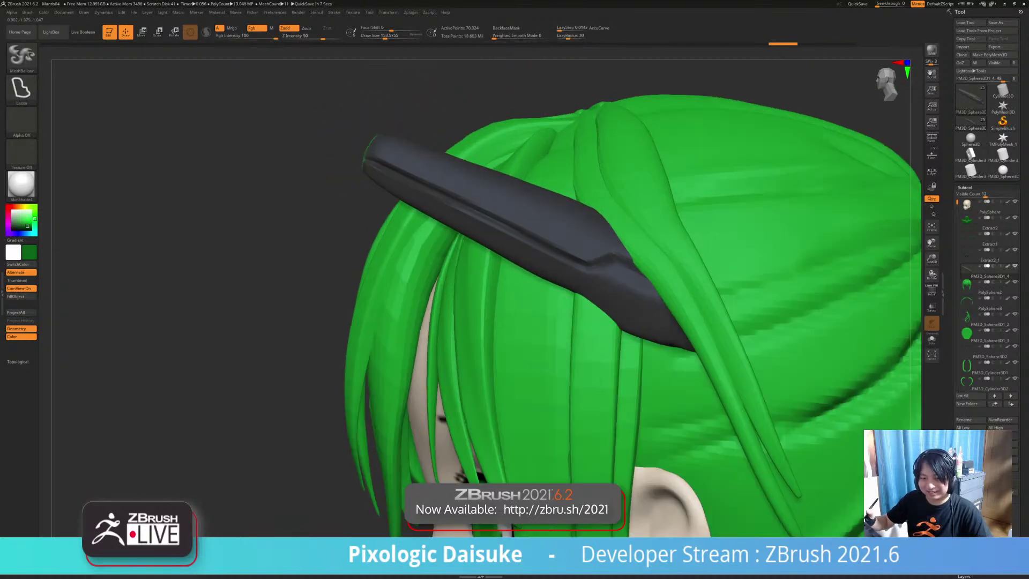
left_click_drag(370, 156, 354, 157)
right_click_drag(379, 129, 377, 113, "ctrl")
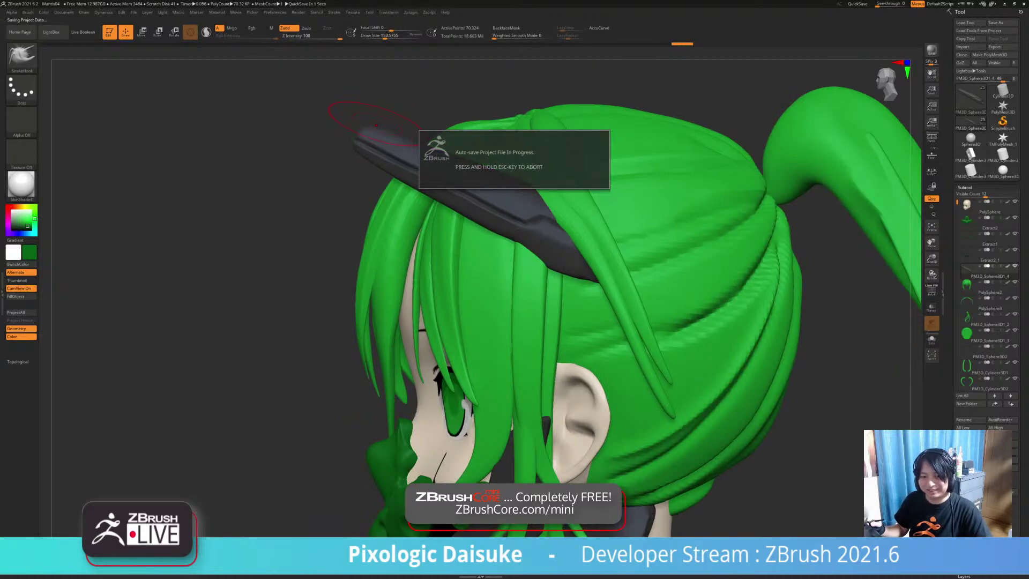
right_click_drag(377, 126, 369, 100, "alt")
Step: Select the PolySphere3 hair strands and toggle BackfaceMask, leaving it off
right_click_drag(509, 171, 568, 192)
left_click(568, 192, "alt")
mouse_move(594, 126)
right_mouse_down("ctrl")
mouse_move(611, 110)
mouse_move(742, 122)
right_mouse_up("ctrl")
left_click(507, 28)
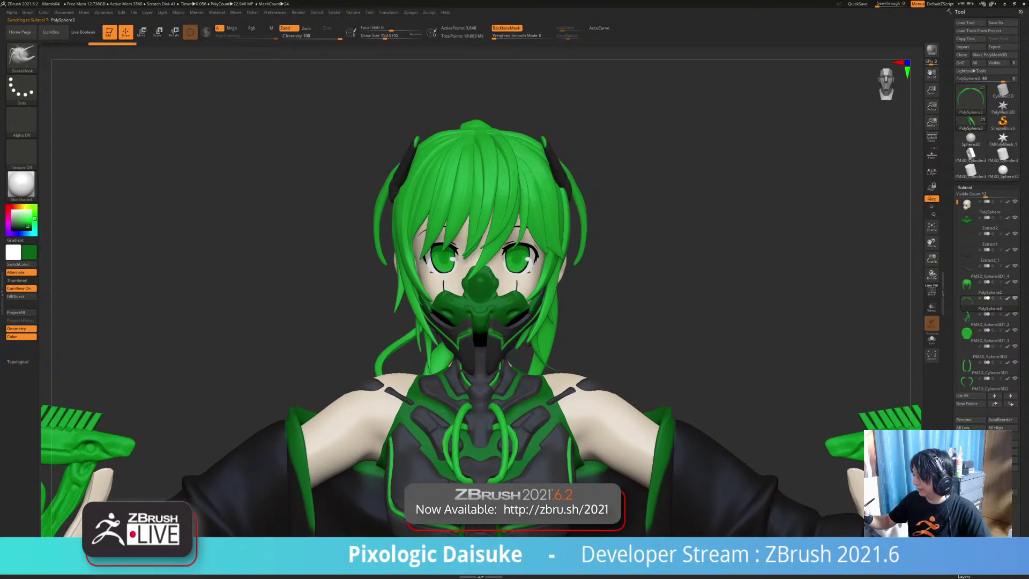
right_click_drag(529, 128, 467, 146, "alt")
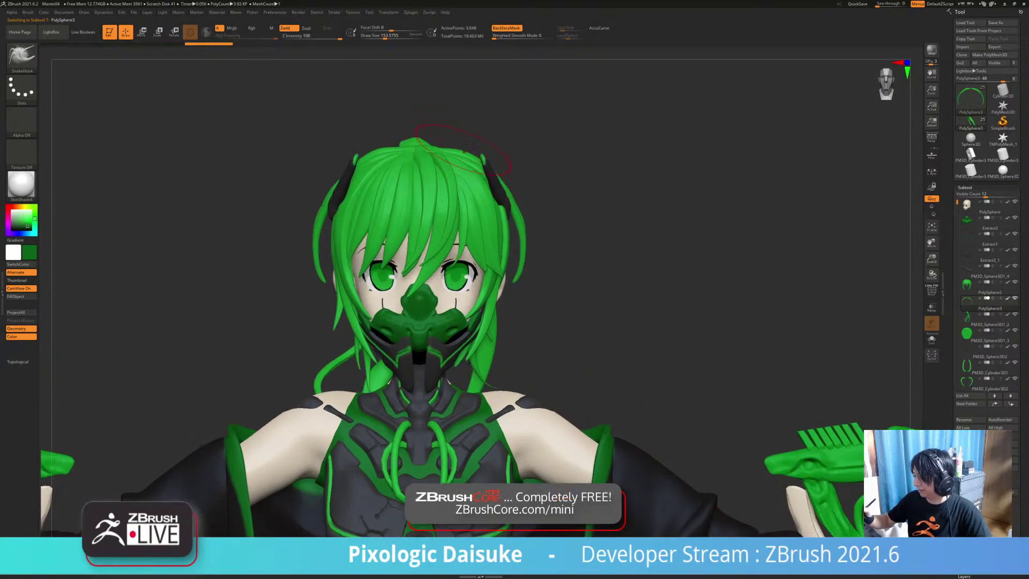
left_click(506, 29)
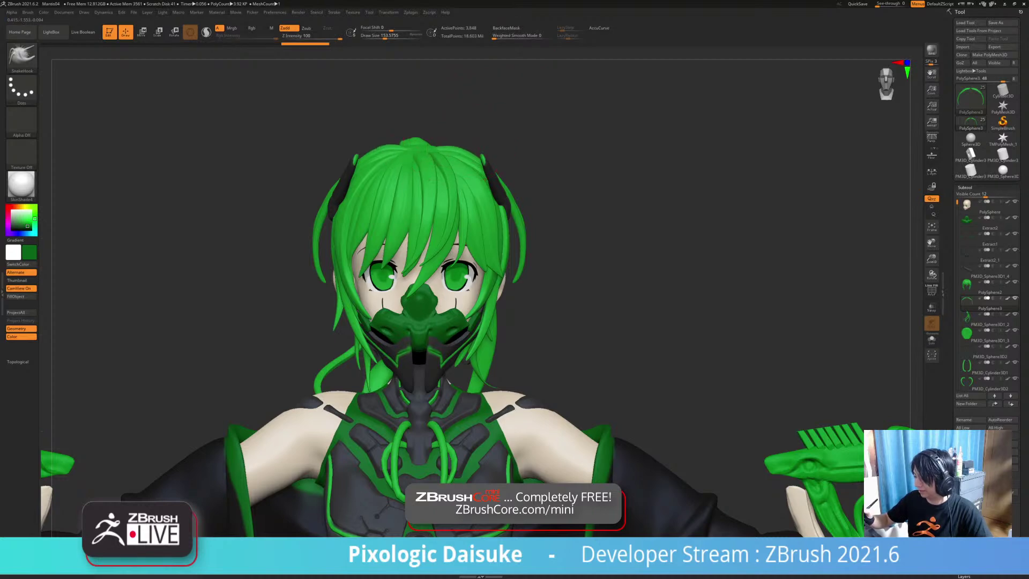
Step: With the SnakeHook brush, reshape the PolySphere3 hair strand just behind the dark head ornament
mouse_move(456, 147)
right_mouse_down()
mouse_move(462, 166)
mouse_move(467, 147)
mouse_move(449, 169)
mouse_move(387, 160)
right_mouse_up()
key("b")
key("m")
key("b")
key("b")
key("s")
key("h")
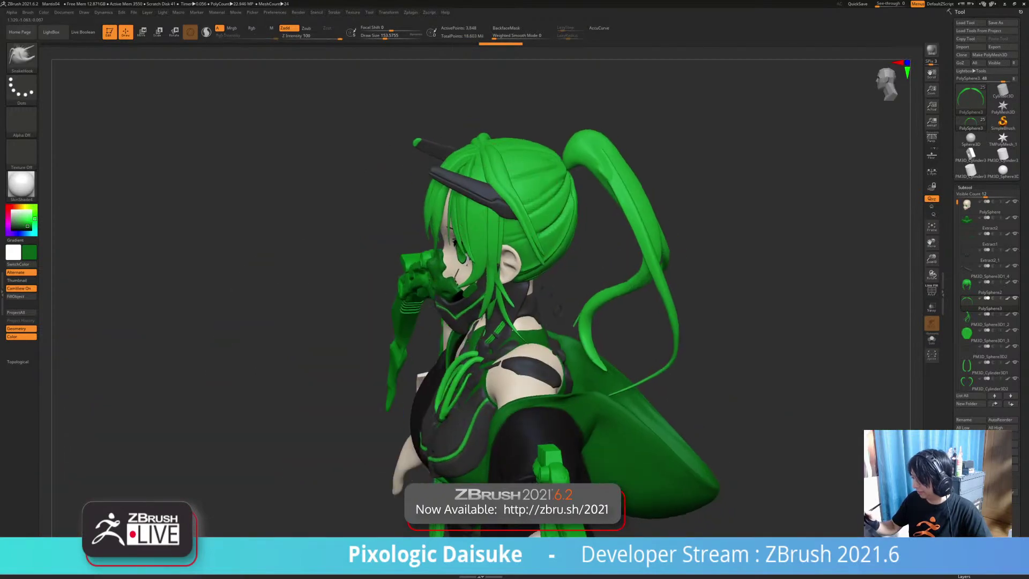
right_click_drag(476, 167, 501, 161)
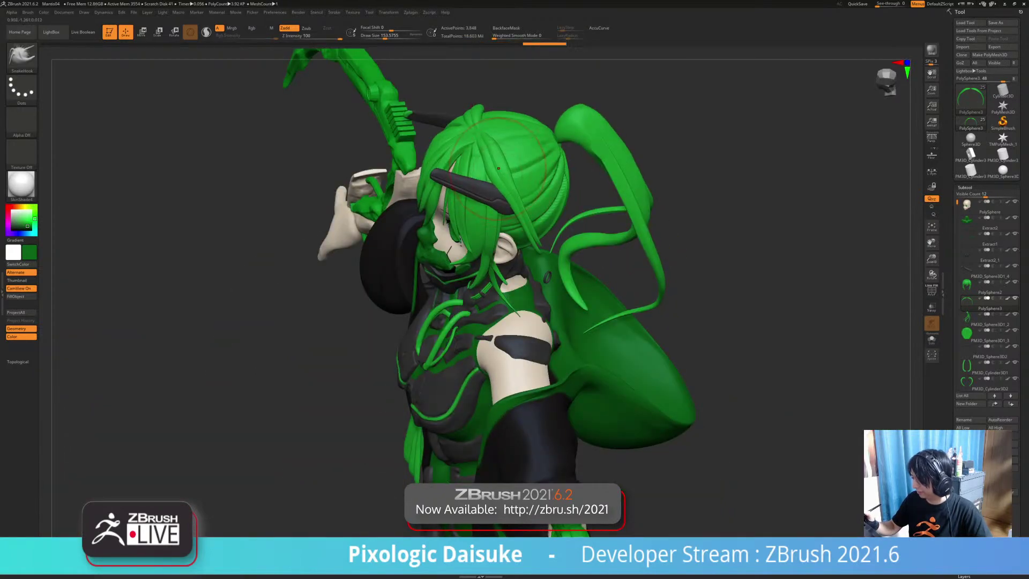
right_click_drag(513, 163, 507, 143)
left_click_drag(508, 220, 513, 225)
right_click_drag(513, 225, 539, 227)
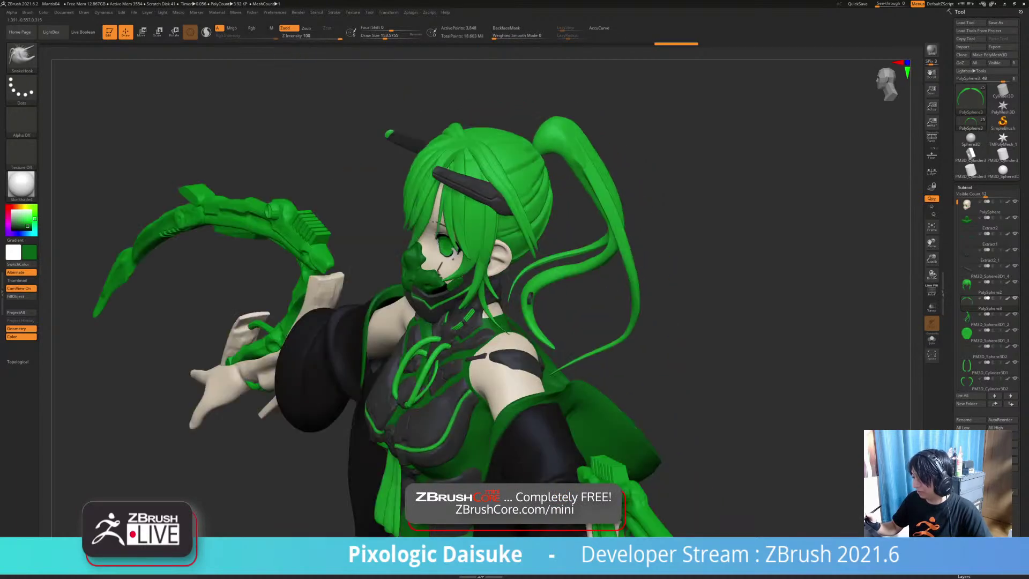
Step: Refine the middle of the PolySphere3 strand near the ornament's rear end, checking it from three-quarter and front views
left_click_drag(523, 225, 525, 229)
right_click_drag(525, 230, 547, 227)
left_click_drag(512, 211, 515, 215)
right_click_drag(515, 214, 448, 215)
left_click_drag(514, 201, 518, 194)
right_click_drag(532, 180, 582, 181)
right_click_drag(501, 308, 568, 316)
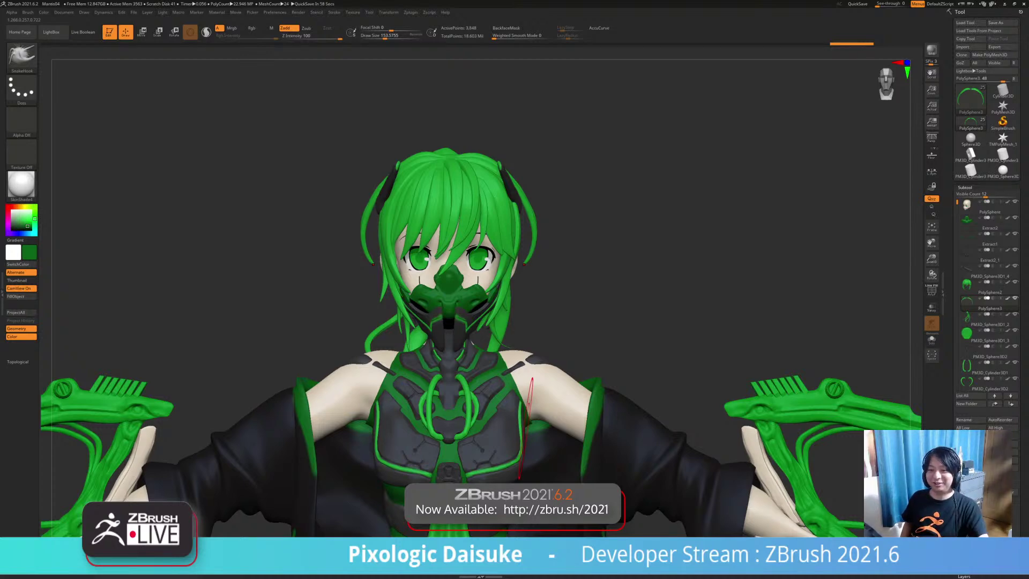
left_click_drag(526, 427, 348, 436)
left_click_drag(515, 241, 522, 250)
left_click_drag(257, 337, 427, 330)
Step: Select the small stray object floating behind the neck and look for it in the subtool list and around the model
key("b")
key("m")
key("b")
left_click_drag(540, 214, 386, 227)
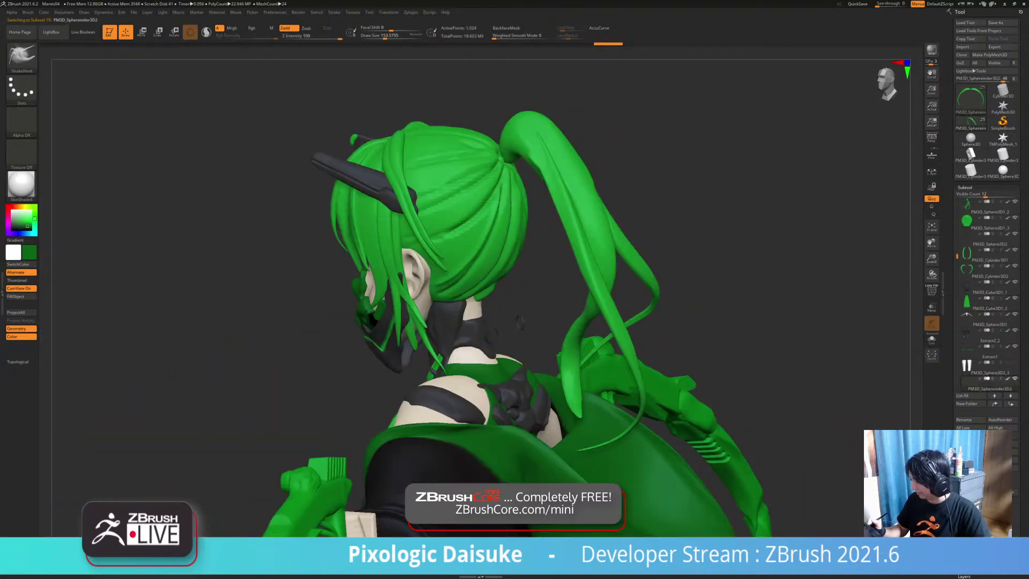
left_click_drag(611, 322, 766, 331)
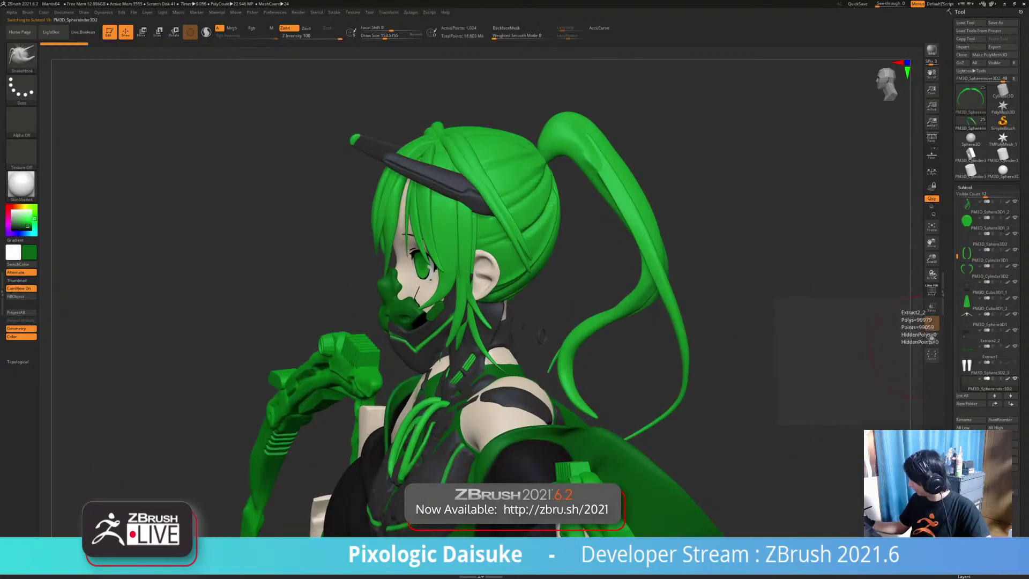
scroll(986, 289, "down", 5)
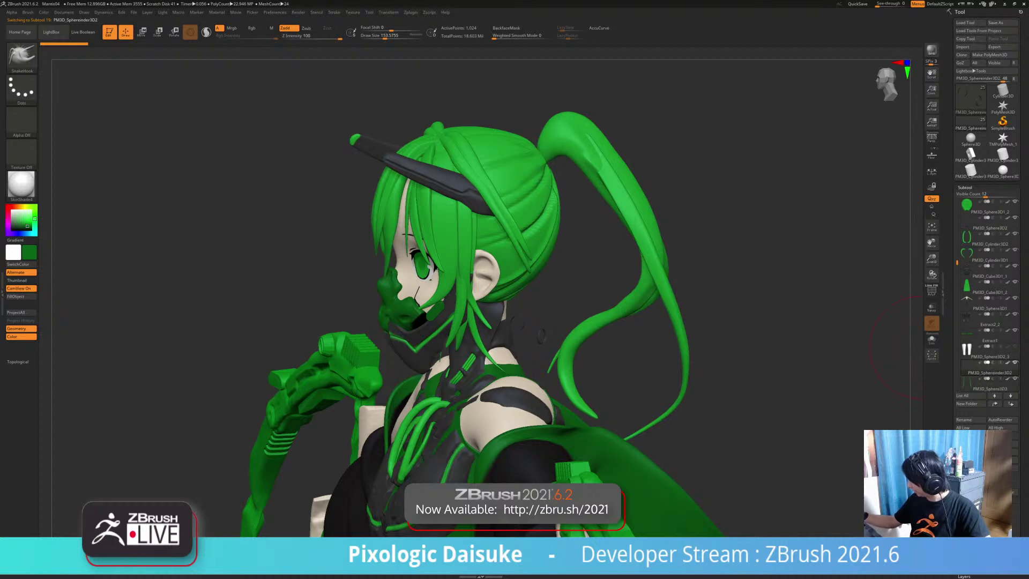
scroll(986, 267, "up", 5)
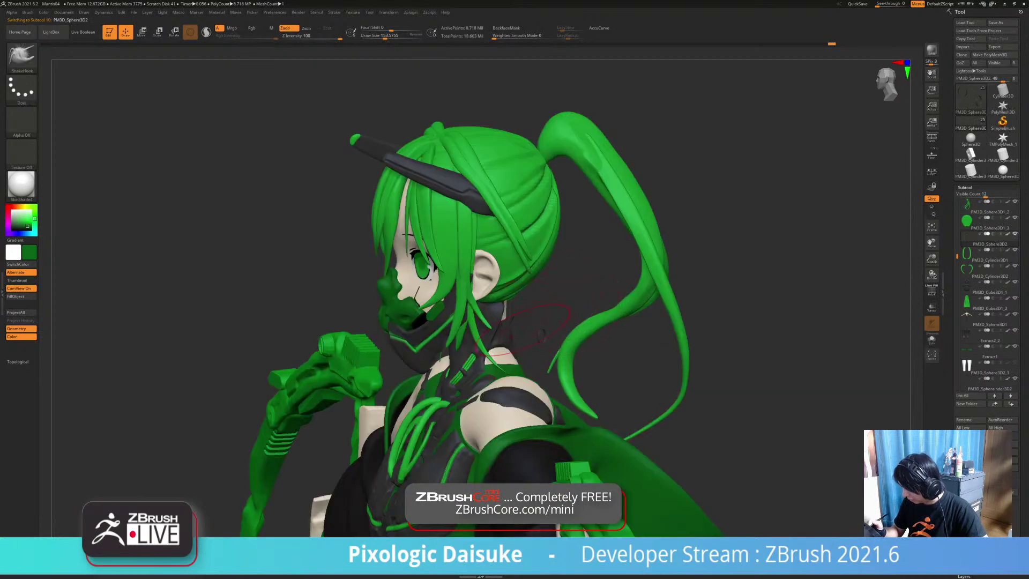
left_click_drag(545, 340, 469, 318)
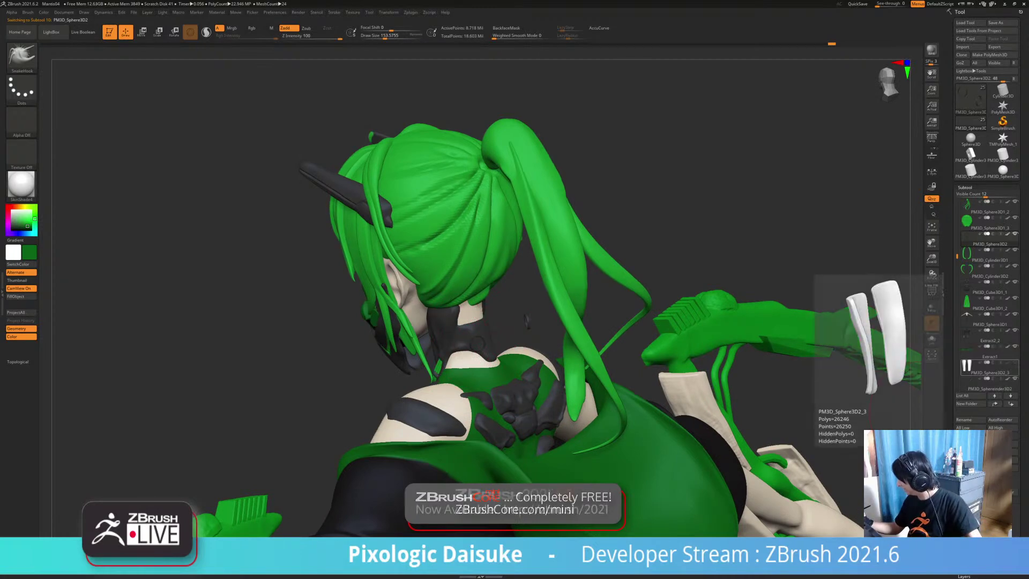
Step: Check the subtool previews, including Extract2, PM3D_Sphere3D1_4, PM3D_Sphere3D1_2, PM3D_Cylinder3D2 and PM3D_Sphere3D1_3, to identify the small stray object
left_click_drag(956, 256, 957, 205)
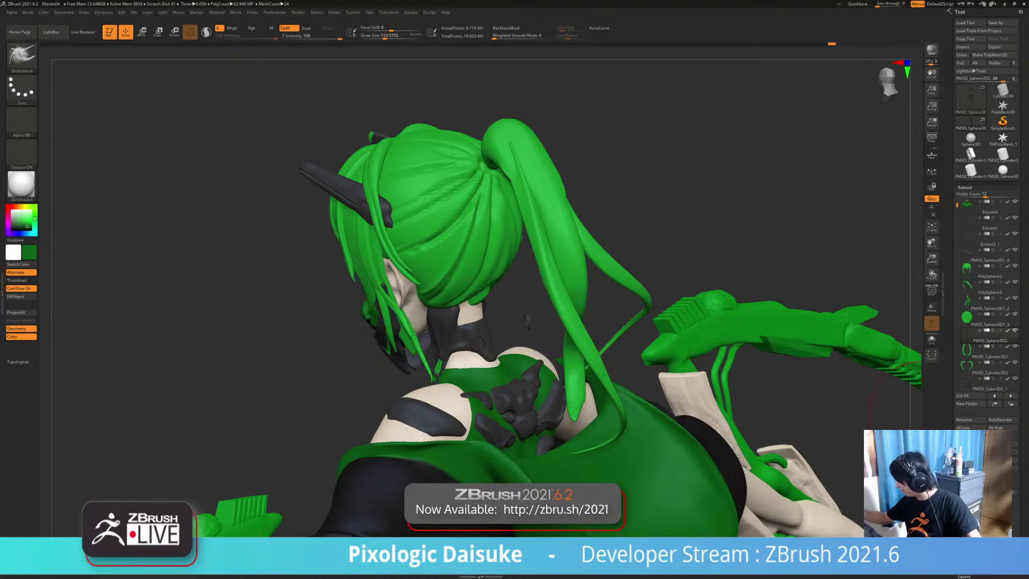
mouse_move(989, 240)
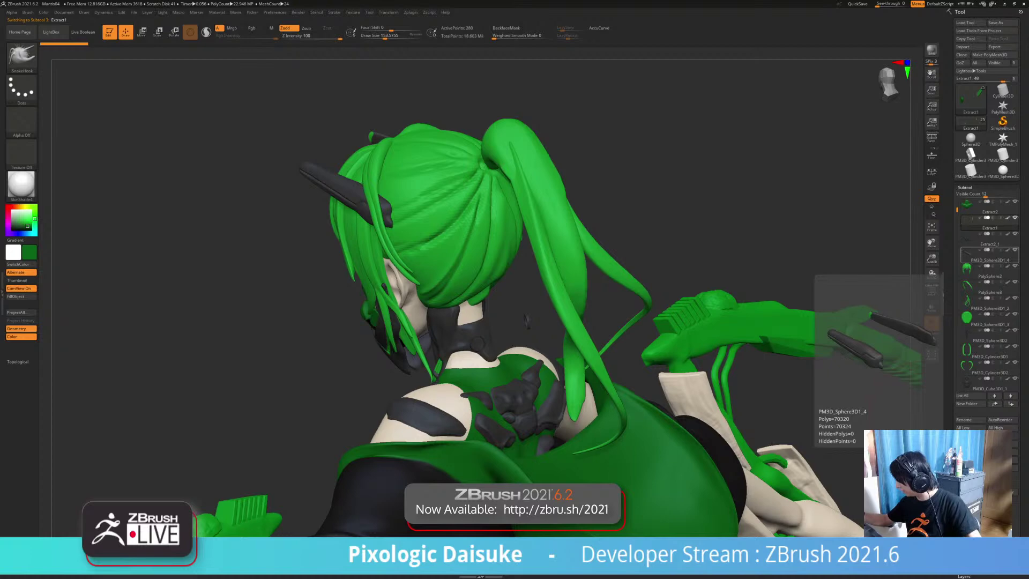
mouse_move(988, 207)
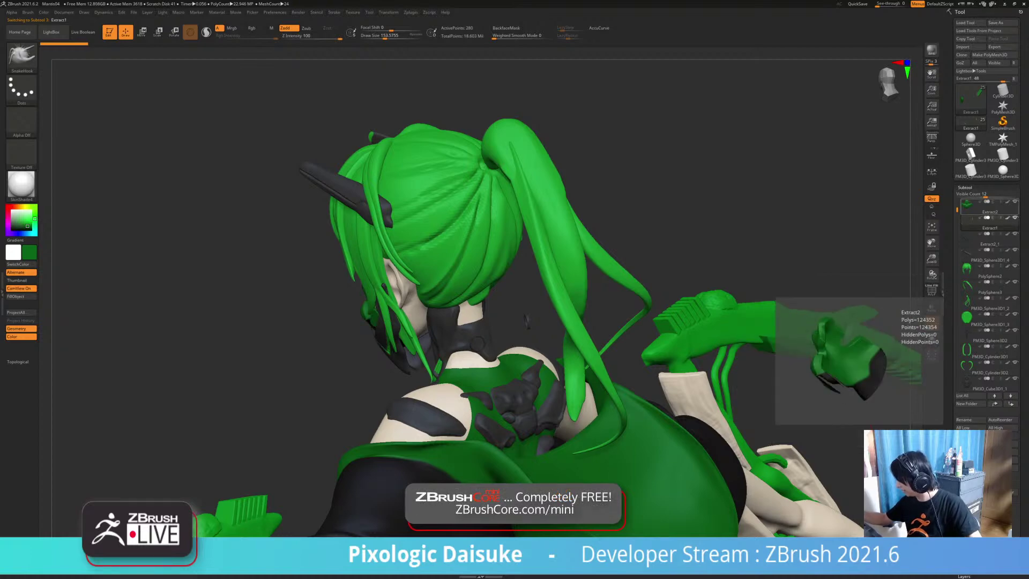
mouse_move(988, 301)
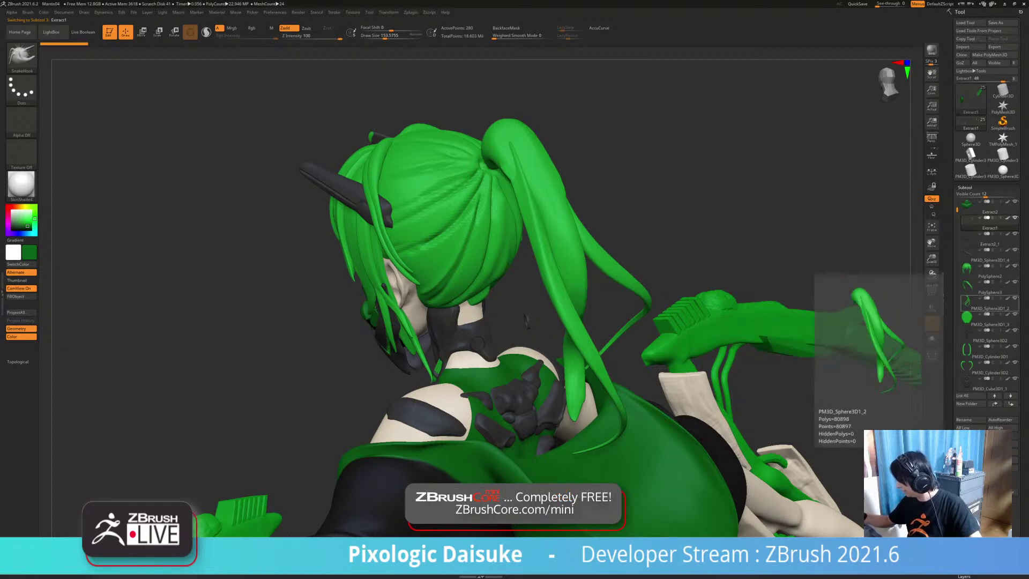
mouse_move(967, 368)
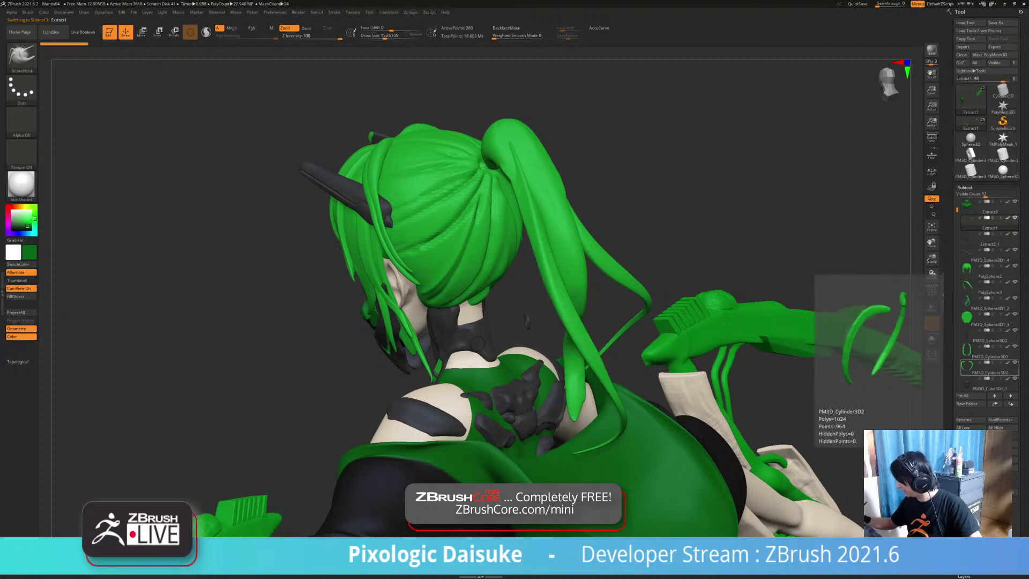
mouse_move(988, 336)
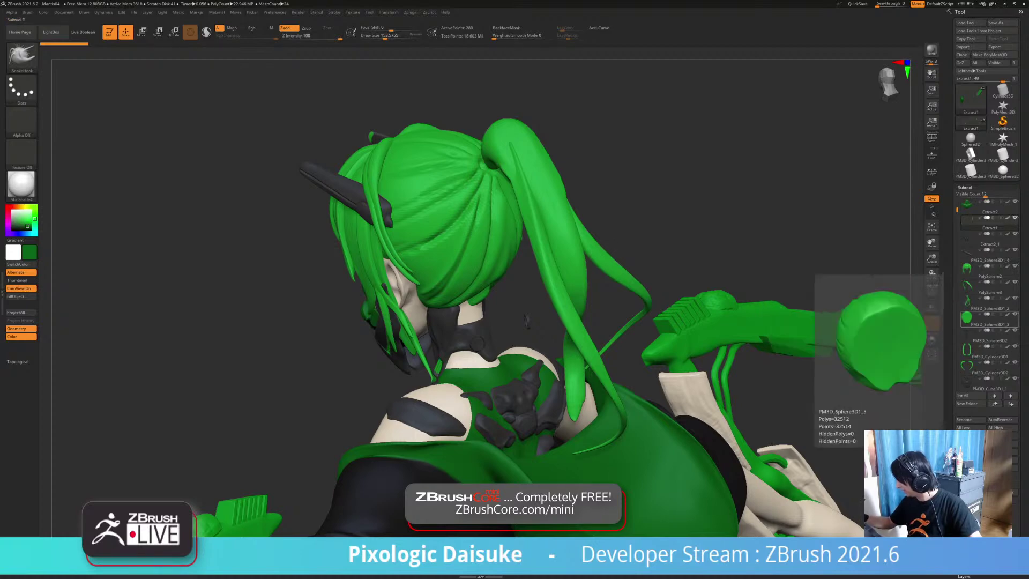
left_click_drag(957, 348, 957, 399)
left_click_drag(956, 261, 957, 201)
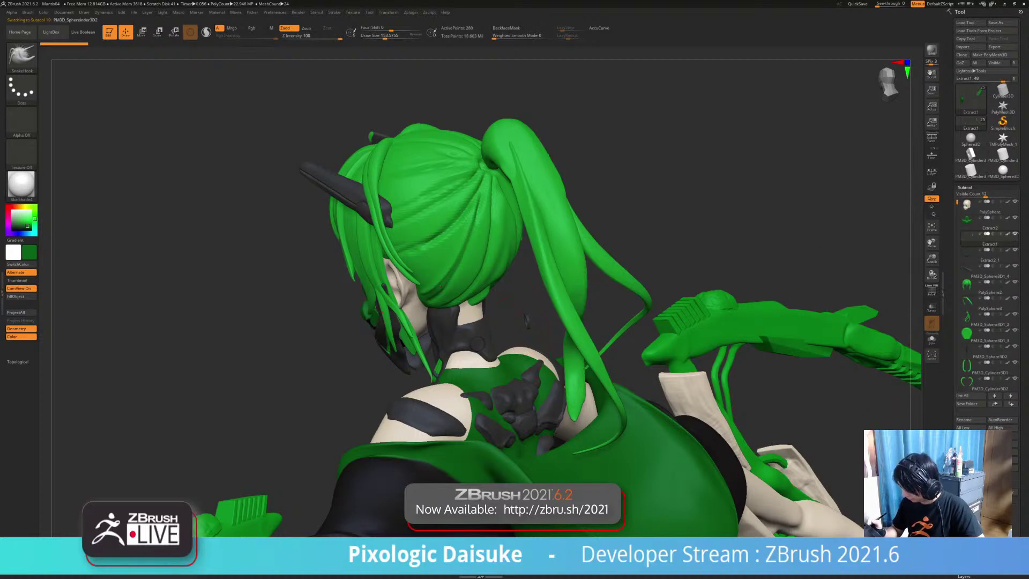
Step: Inspect the stray object, the PM3D_Sphere3D1_3 head piece and the PM3D_Sphere3D1_2 ponytail in isolation, restoring the full figure each time
left_click(528, 321, "alt")
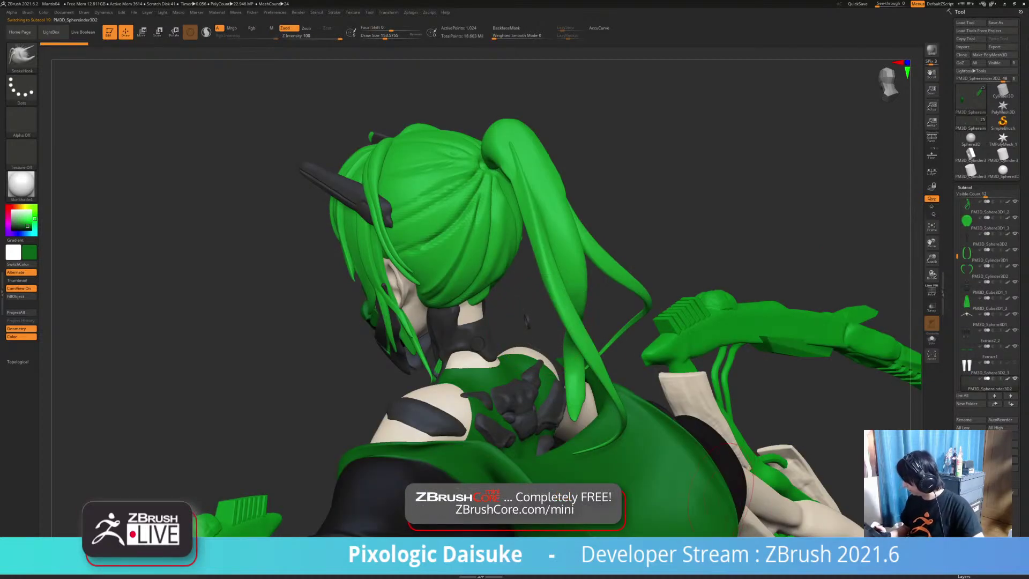
key("ctrl+shift+s")
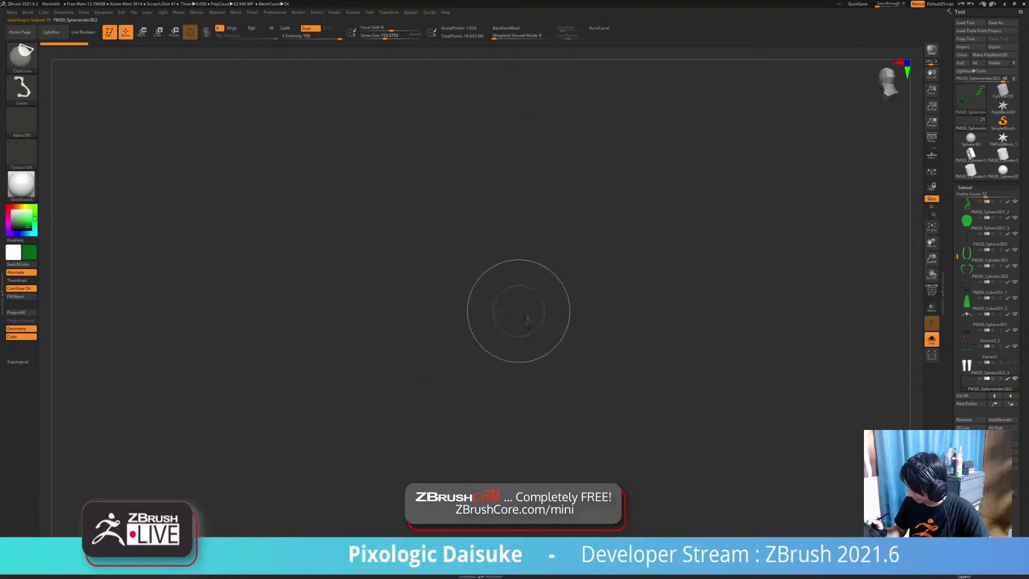
key("ctrl+shift+s")
left_click(469, 311, "alt")
key("ctrl+shift+s")
key("ctrl+shift+s")
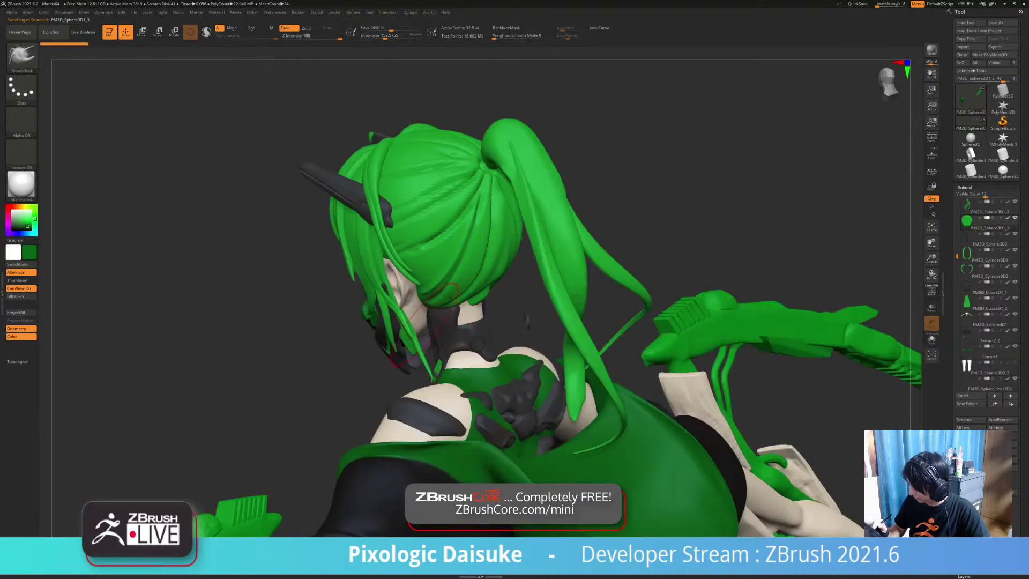
key("ctrl+shift+s")
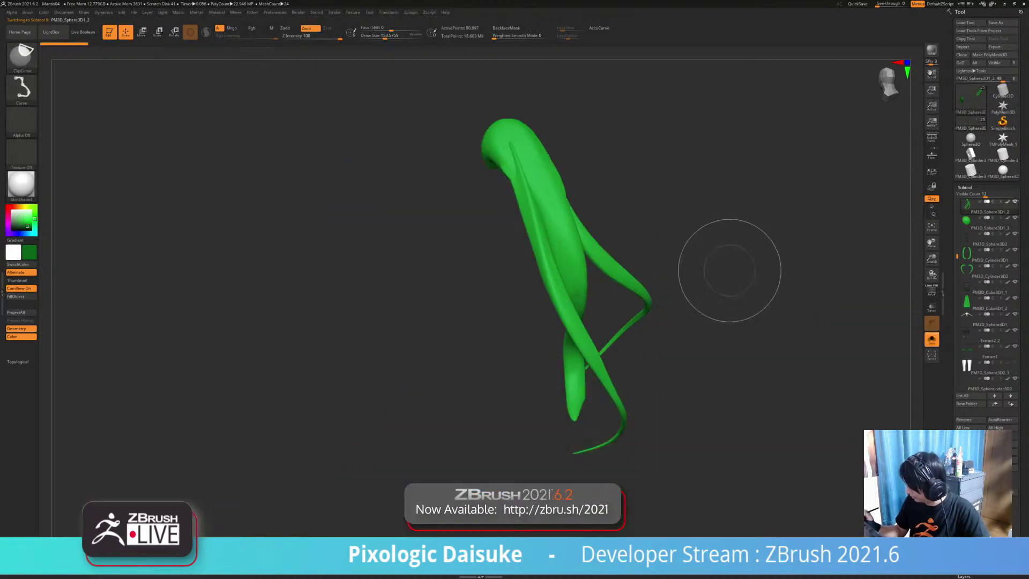
key("ctrl+shift+s")
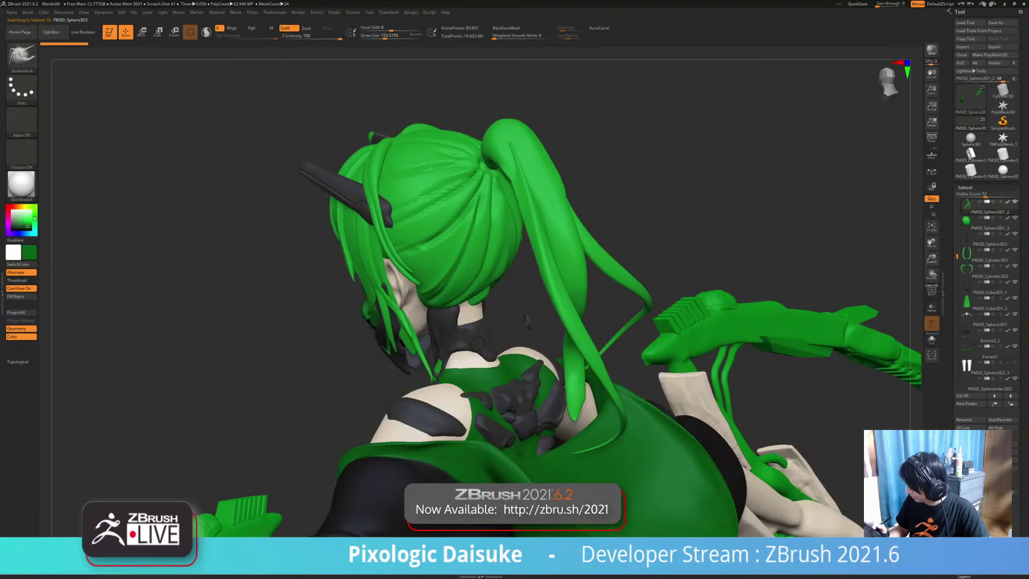
Step: Select the Extract2 green bodysuit, check it in isolation, and adjust its side contours at the waist and hips from the front
left_click(456, 361, "alt")
key("ctrl+shift+s")
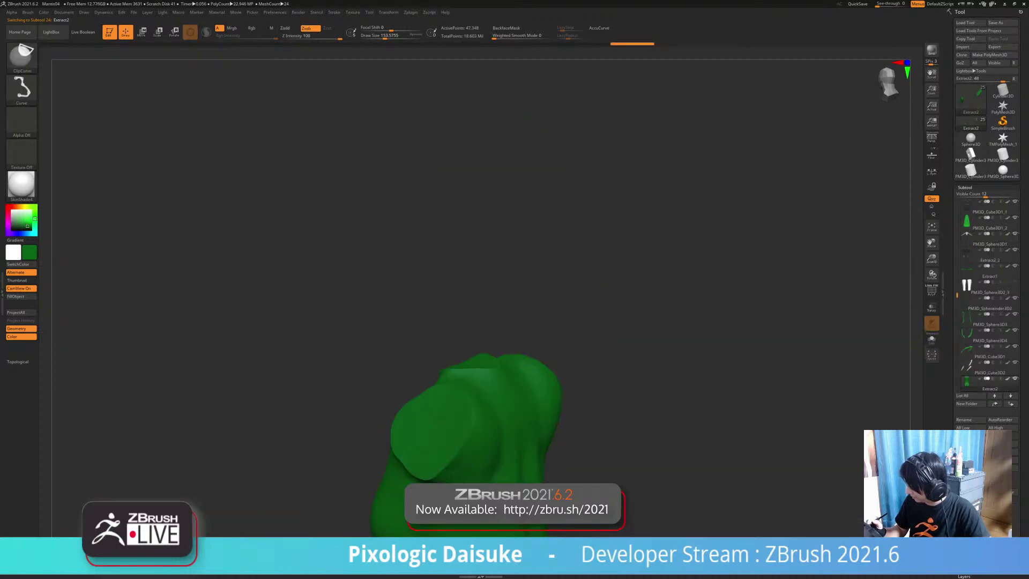
key("ctrl+shift+s")
mouse_move(343, 257)
left_mouse_down("alt")
mouse_move(343, 203)
mouse_move(375, 220)
mouse_move(466, 214)
left_mouse_up("alt")
mouse_move(643, 311)
left_mouse_down("alt")
mouse_move(567, 156)
mouse_move(691, 171)
mouse_move(600, 170)
left_mouse_up("alt")
mouse_move(471, 375)
left_mouse_down()
mouse_move(547, 381)
mouse_move(370, 394)
mouse_move(471, 391)
mouse_move(485, 375)
mouse_move(479, 391)
left_mouse_up()
key("b")
key("m")
key("b")
right_click_drag(445, 303, 440, 335, "ctrl")
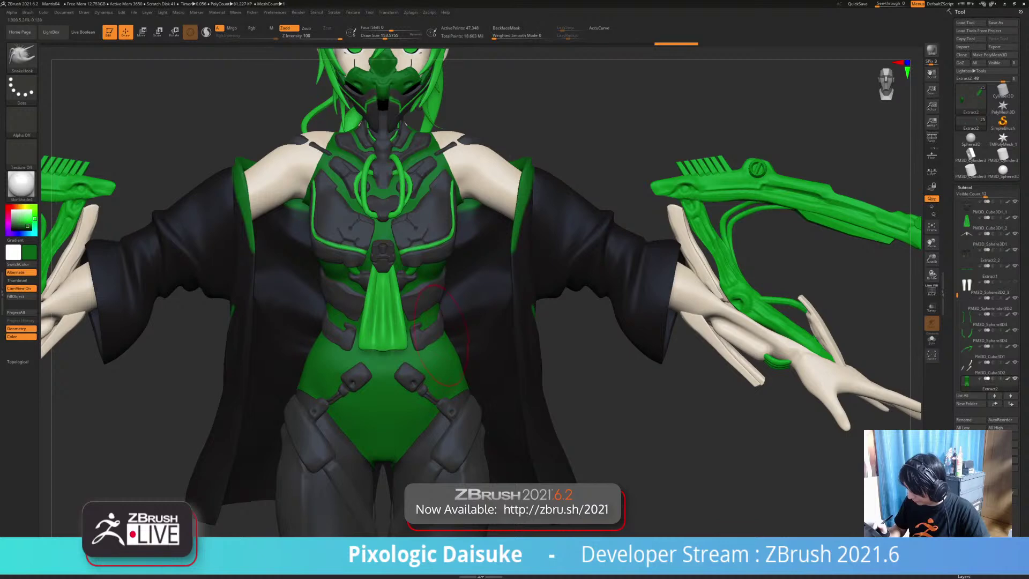
left_click_drag(437, 316, 458, 399)
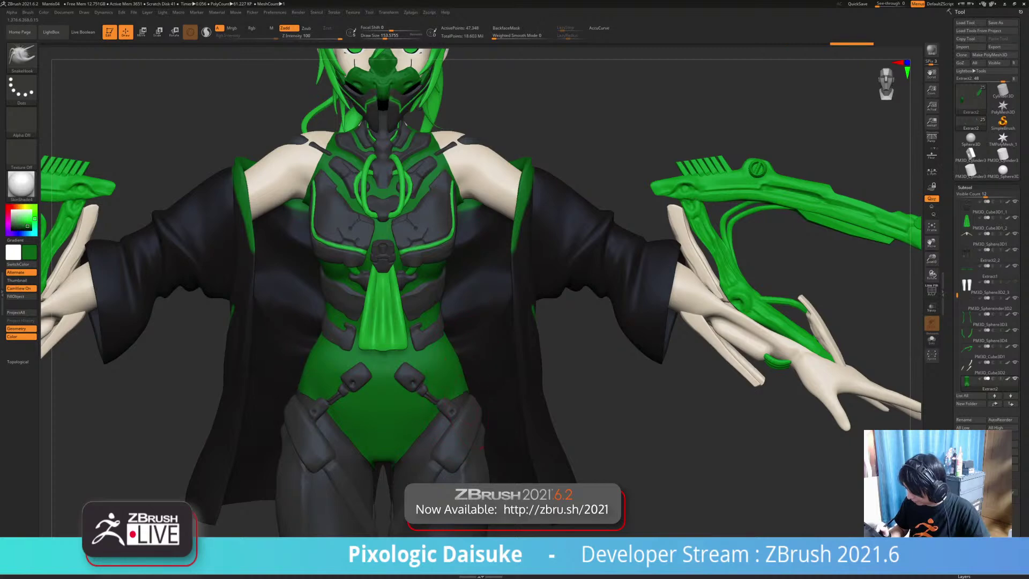
left_click_drag(462, 397, 428, 429)
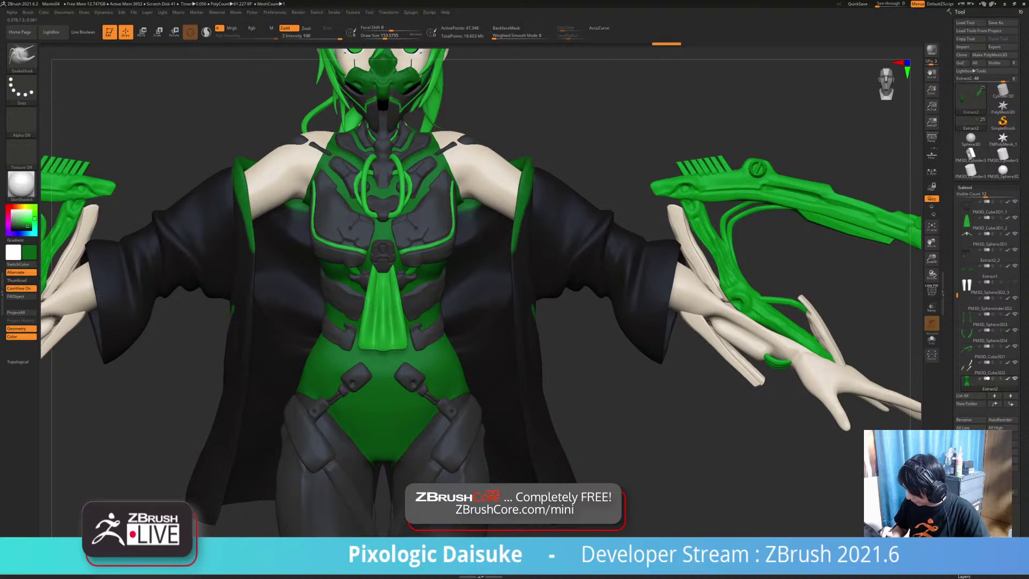
left_click_drag(452, 383, 458, 378)
Step: Review the whole figure's proportions and silhouette from the front
mouse_move(471, 352)
right_mouse_down("ctrl")
mouse_move(486, 417)
mouse_move(495, 348)
right_mouse_up("ctrl")
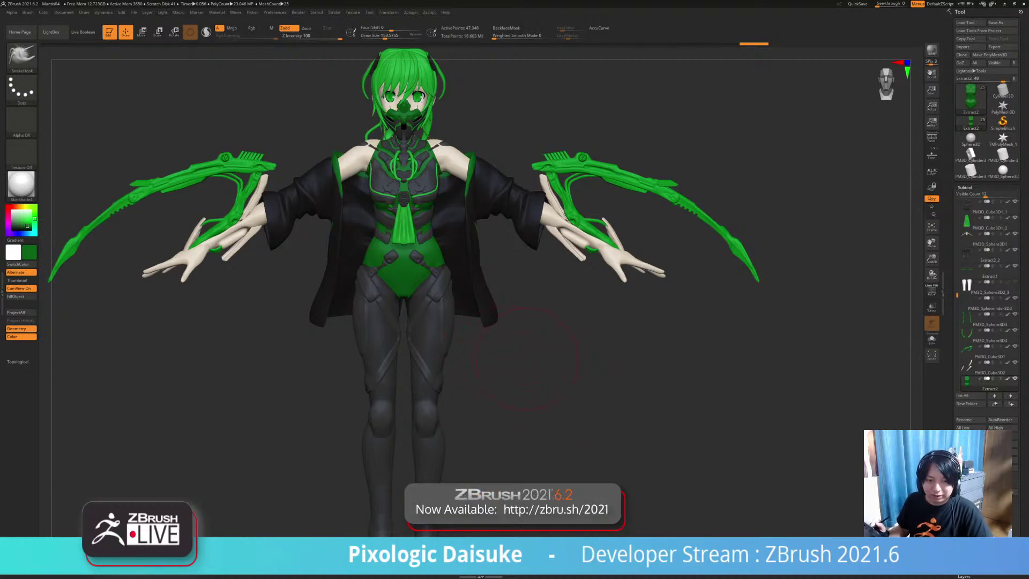
mouse_move(531, 367)
right_mouse_down("ctrl")
mouse_move(527, 332)
mouse_move(557, 338)
mouse_move(507, 354)
right_mouse_up("ctrl")
mouse_move(553, 391)
right_mouse_down("ctrl")
mouse_move(554, 411)
mouse_move(553, 381)
mouse_move(552, 407)
right_mouse_up("ctrl")
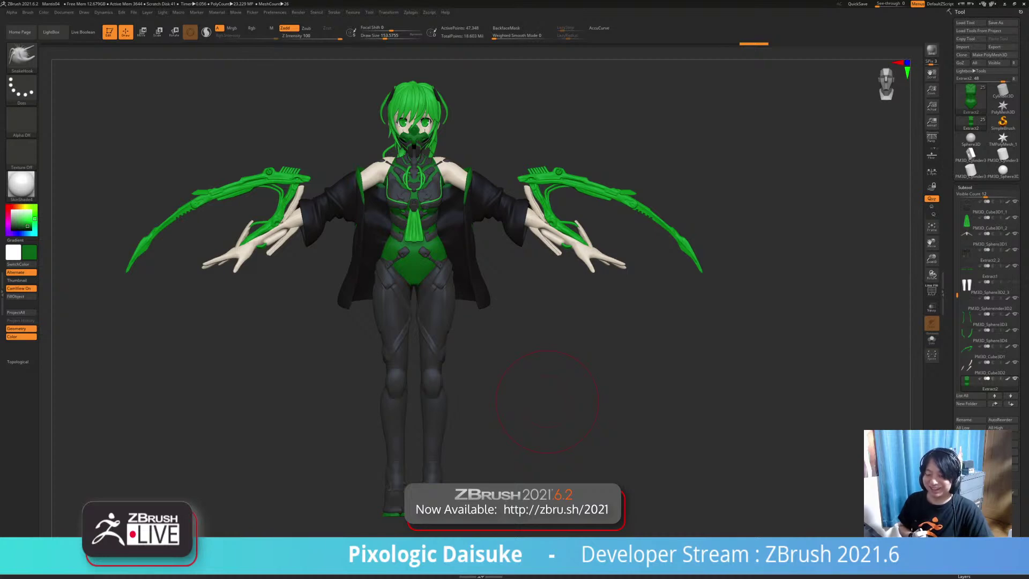
mouse_move(547, 401)
left_mouse_down()
mouse_move(680, 401)
mouse_move(530, 412)
left_mouse_up()
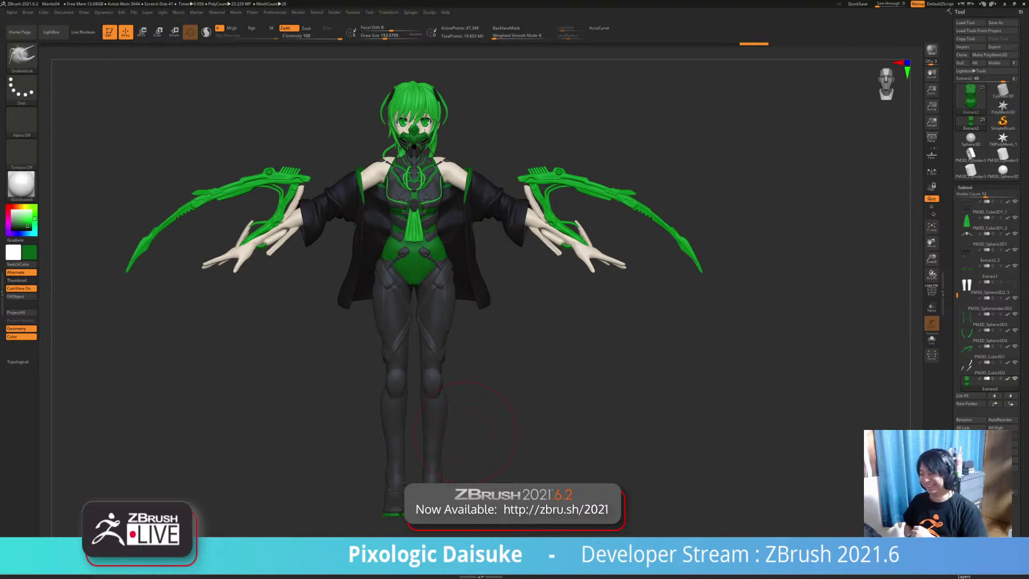
mouse_move(669, 343)
left_mouse_down()
mouse_move(514, 343)
mouse_move(442, 356)
mouse_move(514, 343)
mouse_move(592, 356)
mouse_move(626, 378)
left_mouse_up()
key("b")
key("m")
key("b")
mouse_move(635, 365)
right_mouse_down("ctrl")
mouse_move(642, 399)
mouse_move(679, 401)
mouse_move(494, 396)
mouse_move(671, 401)
right_mouse_up("ctrl")
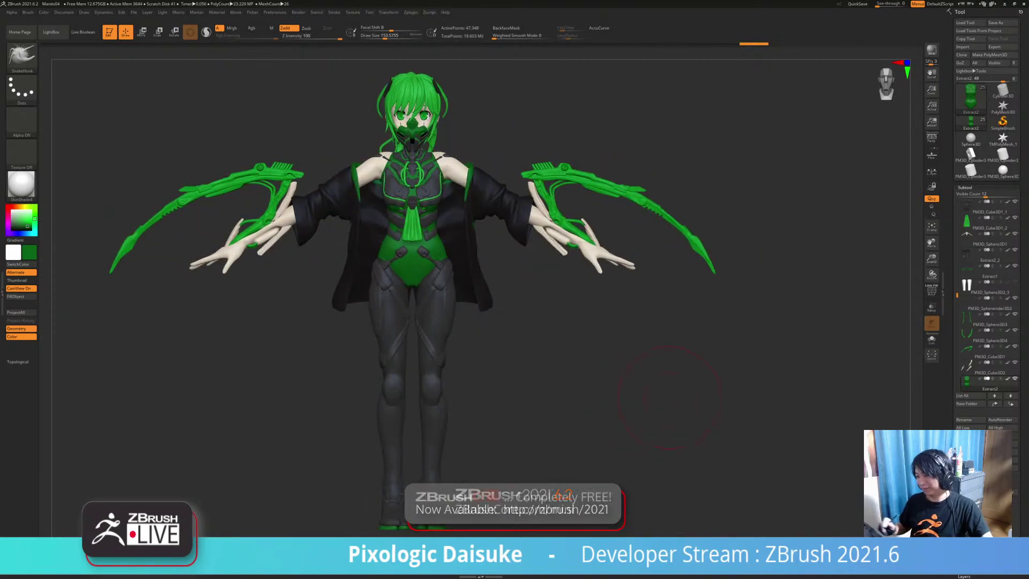